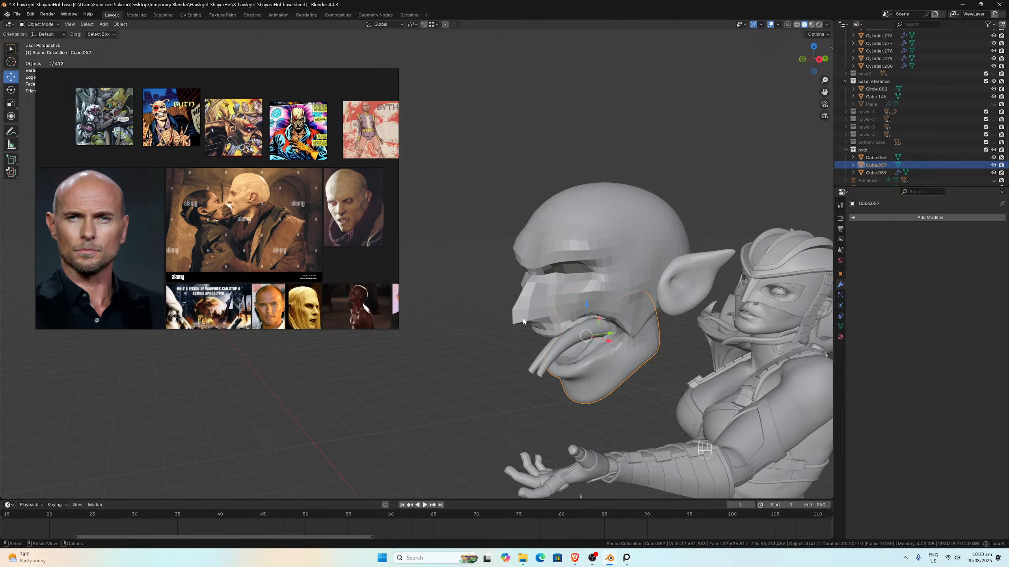
# Step: Examine the whole sculpture's pose and the floating head's placement above the winged heroine's outstretched hand from several angles
pyautogui.scroll(-3, 521, 328)
pyautogui.moveTo(524, 345); pyautogui.dragTo(526, 394, button='middle')
pyautogui.scroll(-1, 563, 375)
pyautogui.scroll(-2, 517, 396)
pyautogui.scroll(-1, 492, 440)
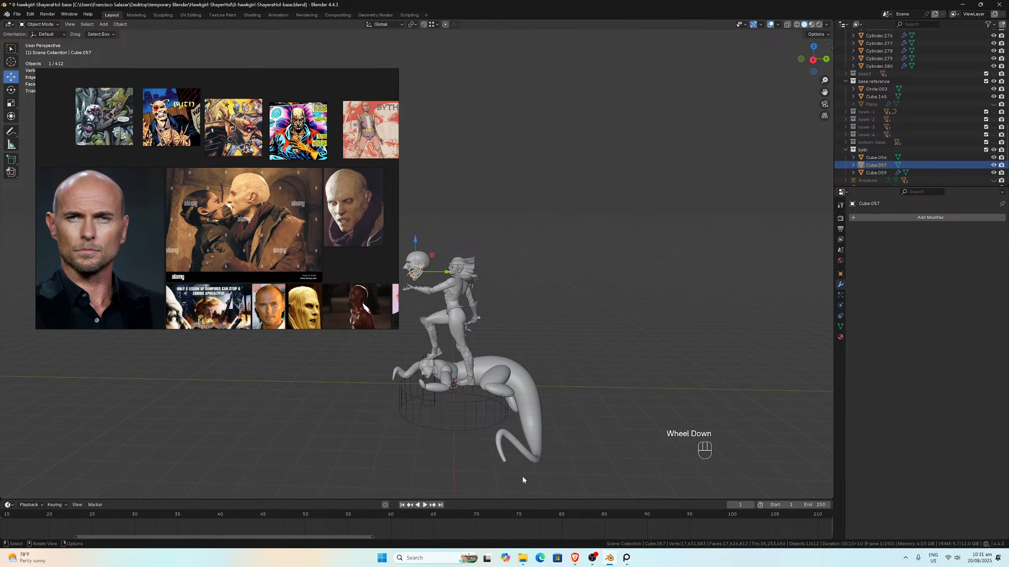
pyautogui.moveTo(461, 412); pyautogui.dragTo(549, 412, button='middle')
pyautogui.scroll(2, 459, 407)
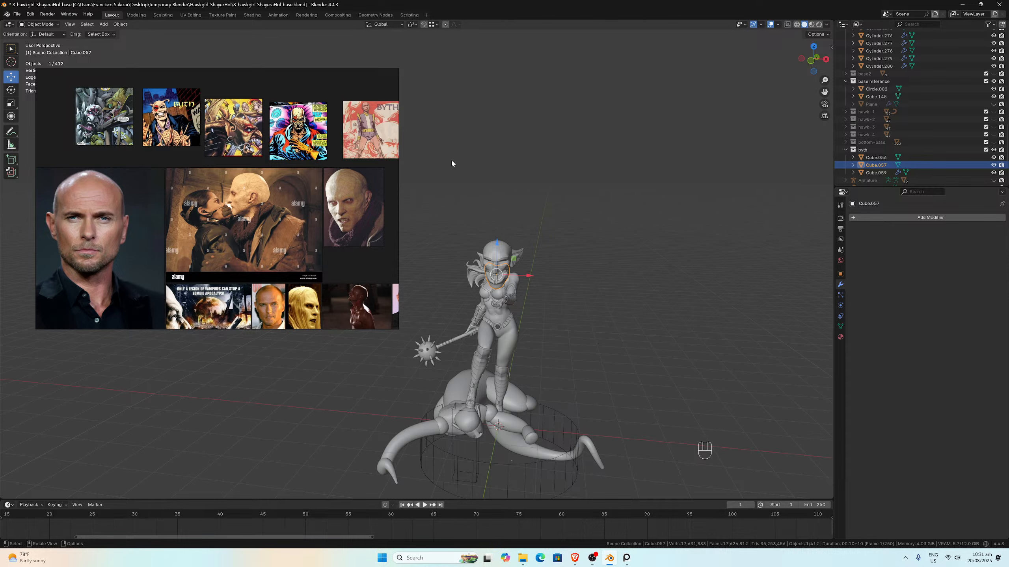
pyautogui.moveTo(495, 235)
pyautogui.mouseDown(button='middle')
pyautogui.moveTo(525, 254)
pyautogui.moveTo(489, 230)
pyautogui.mouseUp(button='middle')
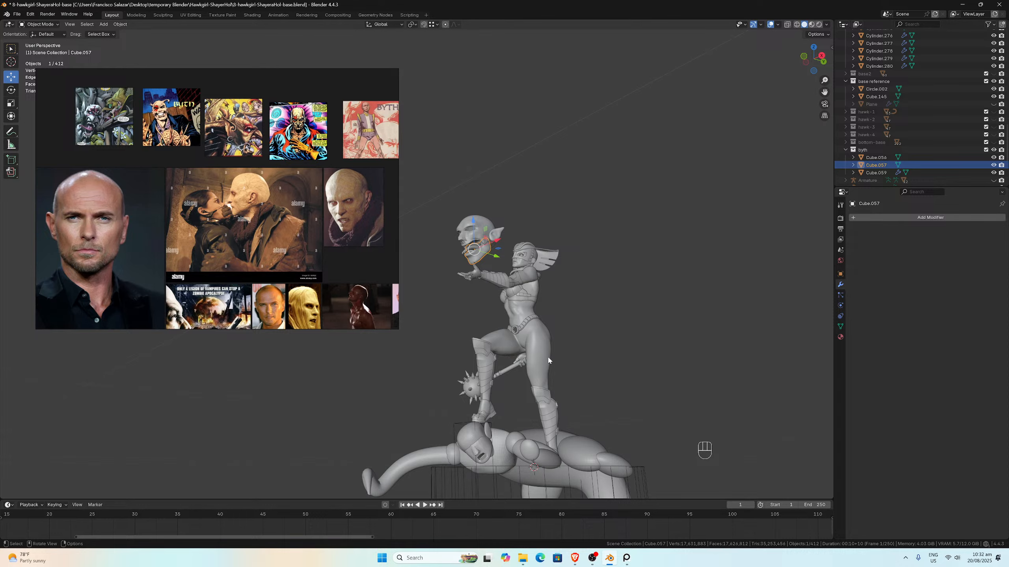
pyautogui.scroll(2, 548, 360)
pyautogui.scroll(-2, 591, 351)
pyautogui.moveTo(591, 351); pyautogui.dragTo(549, 358, button='middle')
pyautogui.scroll(3, 595, 388)
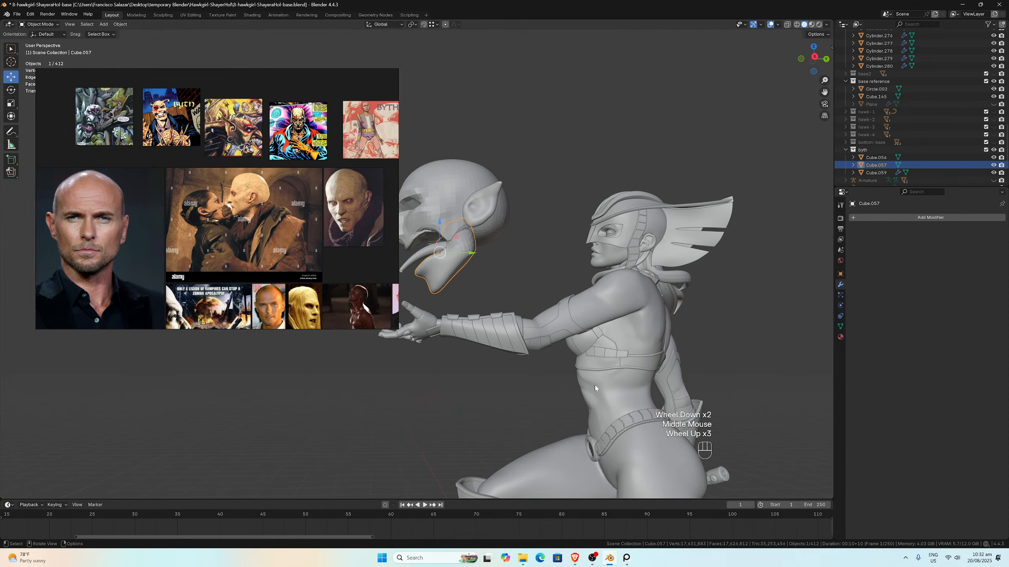
pyautogui.moveTo(595, 388); pyautogui.dragTo(670, 389, button='middle')
pyautogui.scroll(-2, 618, 422)
pyautogui.moveTo(617, 421); pyautogui.dragTo(602, 335, button='middle')
pyautogui.scroll(2, 568, 319)
pyautogui.moveTo(614, 384); pyautogui.dragTo(598, 353, button='middle')
pyautogui.scroll(-1, 615, 390)
pyautogui.scroll(-2, 567, 387)
pyautogui.moveTo(566, 387); pyautogui.dragTo(528, 383, button='middle')
pyautogui.scroll(3, 528, 382)
pyautogui.scroll(-1, 394, 456)
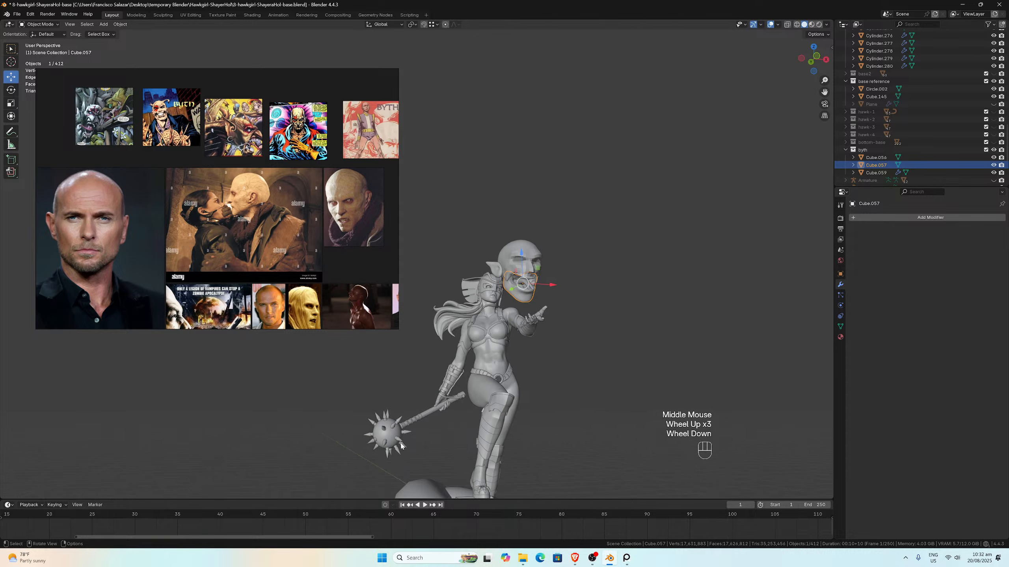
pyautogui.scroll(-1, 449, 429)
pyautogui.moveTo(394, 456)
pyautogui.mouseDown(button='middle')
pyautogui.moveTo(449, 429)
pyautogui.moveTo(382, 441)
pyautogui.mouseUp(button='middle')
pyautogui.scroll(1, 449, 429)
pyautogui.scroll(-3, 631, 313)
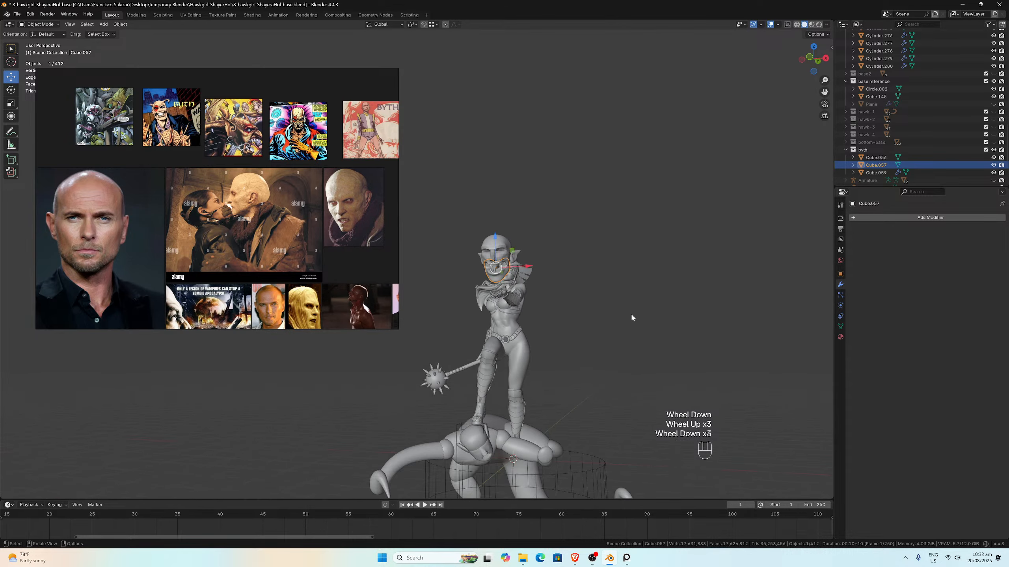
pyautogui.moveTo(631, 312); pyautogui.dragTo(584, 357, button='middle')
pyautogui.scroll(-2, 583, 357)
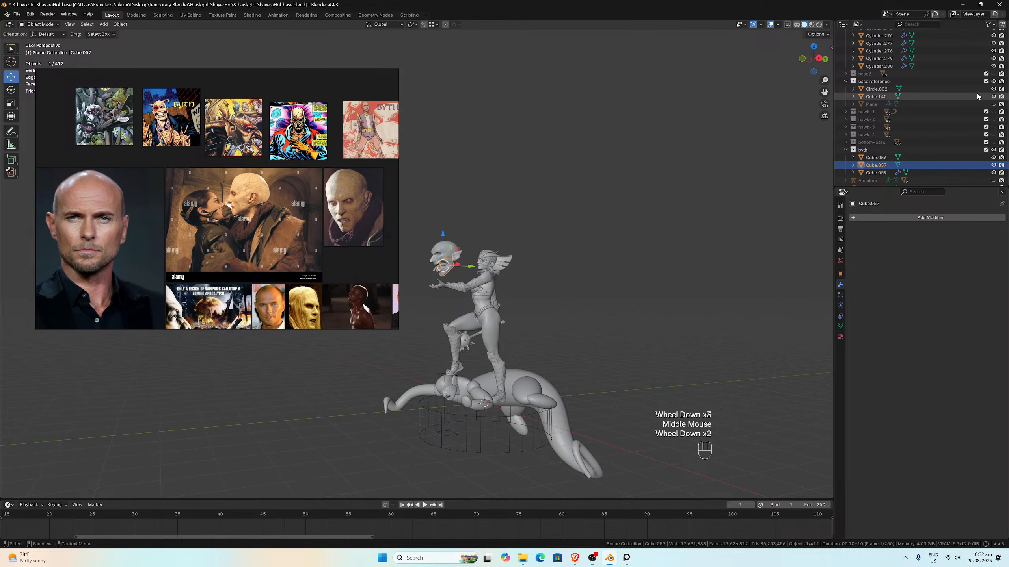
# Step: Show the base2 collection to inspect the figures on the tower pedestal from several sides, and hide it again
pyautogui.click(995, 74)
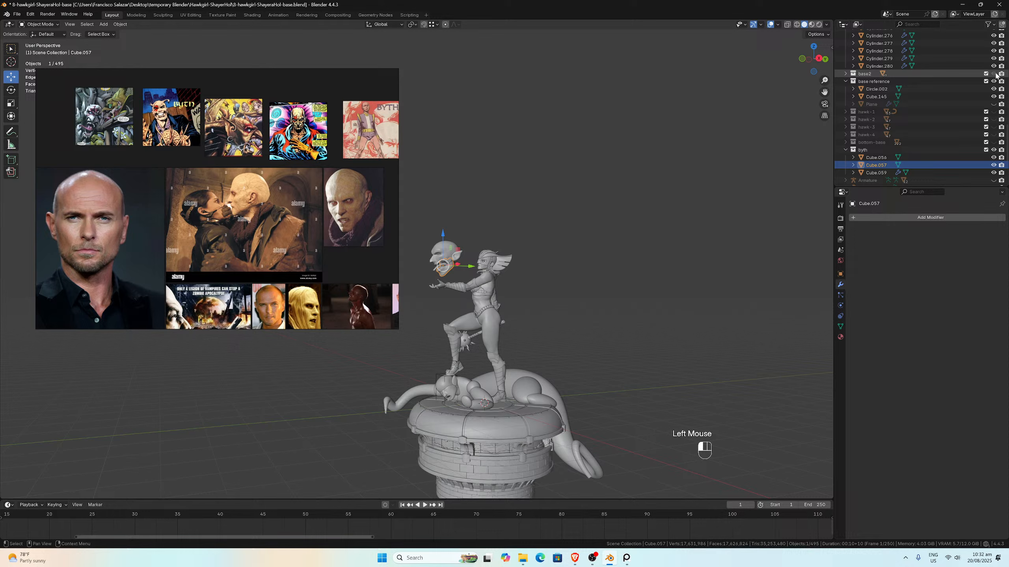
pyautogui.scroll(-1, 598, 301)
pyautogui.moveTo(597, 301); pyautogui.dragTo(545, 326, button='middle')
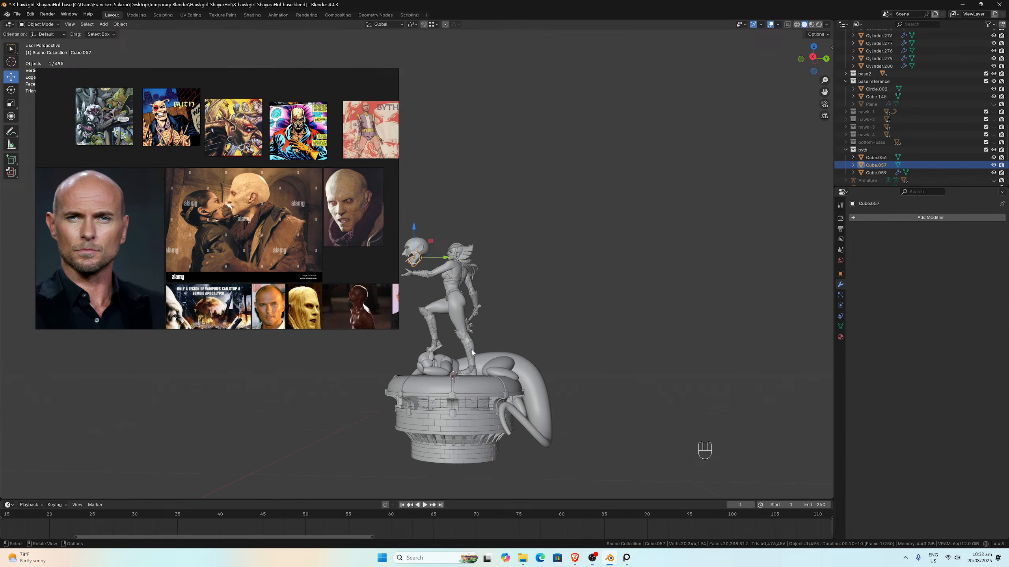
pyautogui.moveTo(463, 406); pyautogui.dragTo(549, 359, button='middle')
pyautogui.scroll(2, 548, 359)
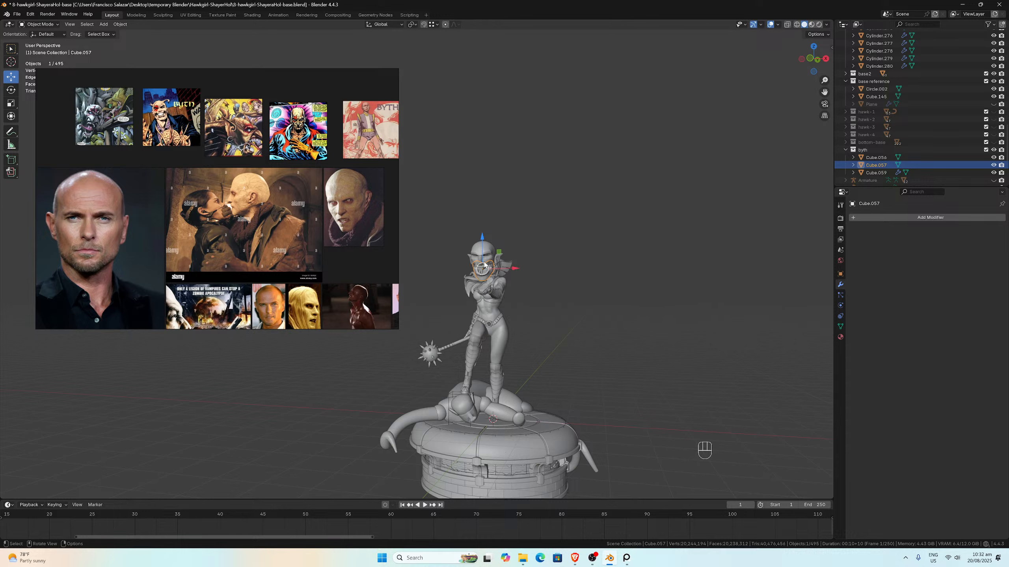
pyautogui.moveTo(484, 265); pyautogui.dragTo(434, 271, button='middle')
pyautogui.scroll(3, 435, 270)
pyautogui.scroll(2, 434, 270)
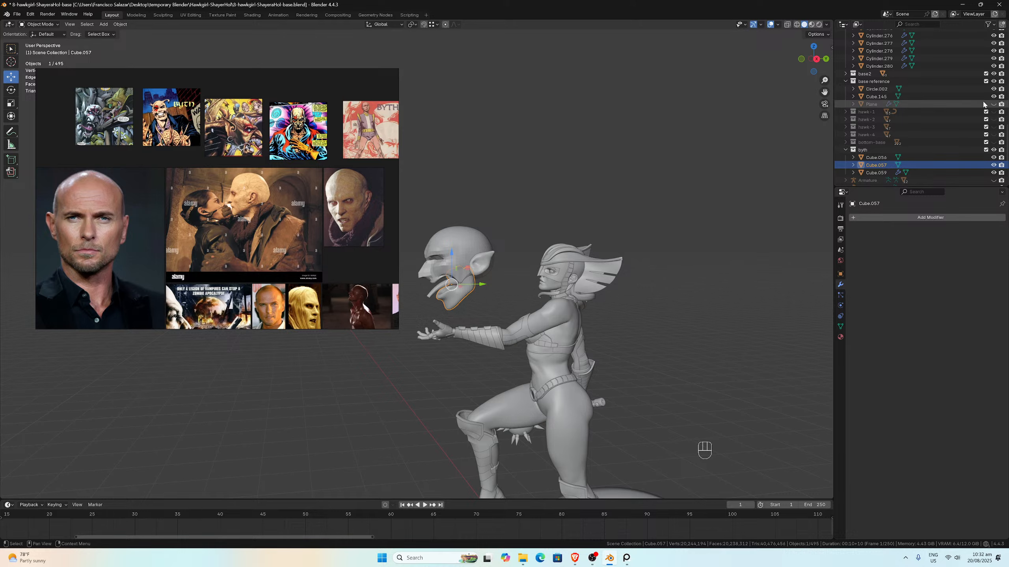
pyautogui.click(993, 74)
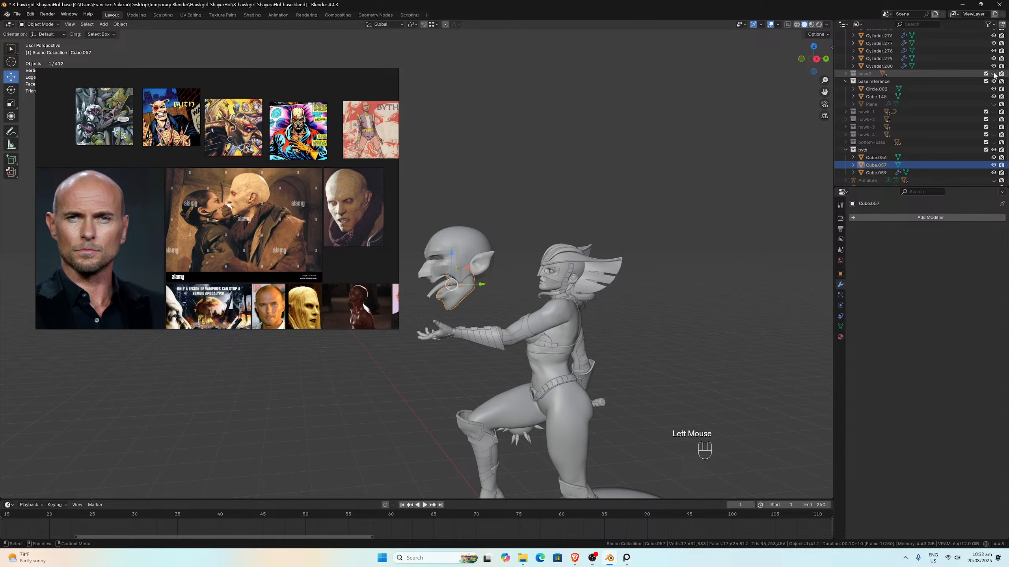
# Step: Examine the floating head's face and jaw beside the heroine's upper body in close-up
pyautogui.scroll(-4, 596, 333)
pyautogui.scroll(6, 543, 347)
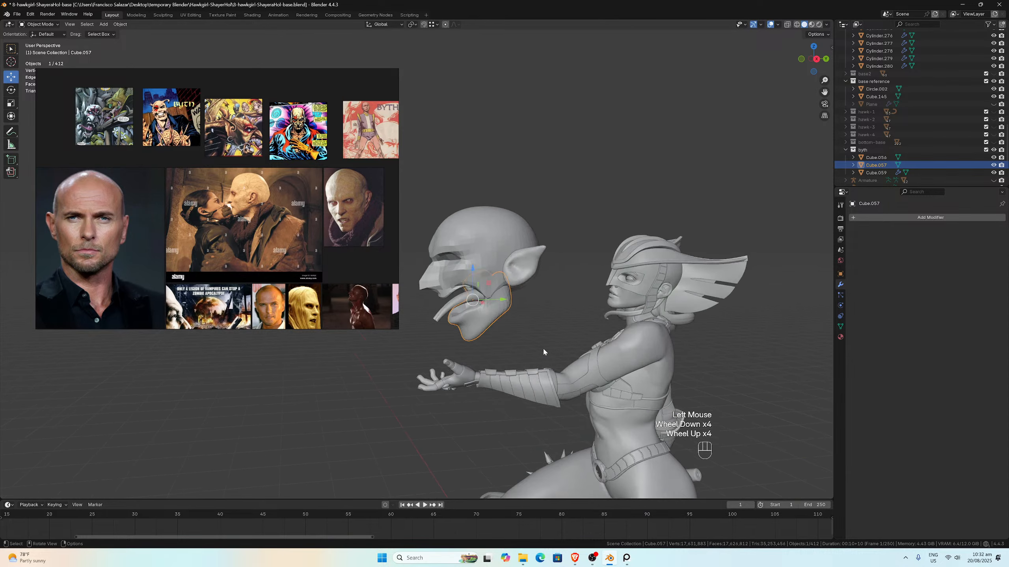
pyautogui.scroll(-2, 646, 338)
pyautogui.moveTo(629, 346); pyautogui.dragTo(552, 336, button='middle')
pyautogui.scroll(1, 577, 342)
pyautogui.scroll(2, 541, 337)
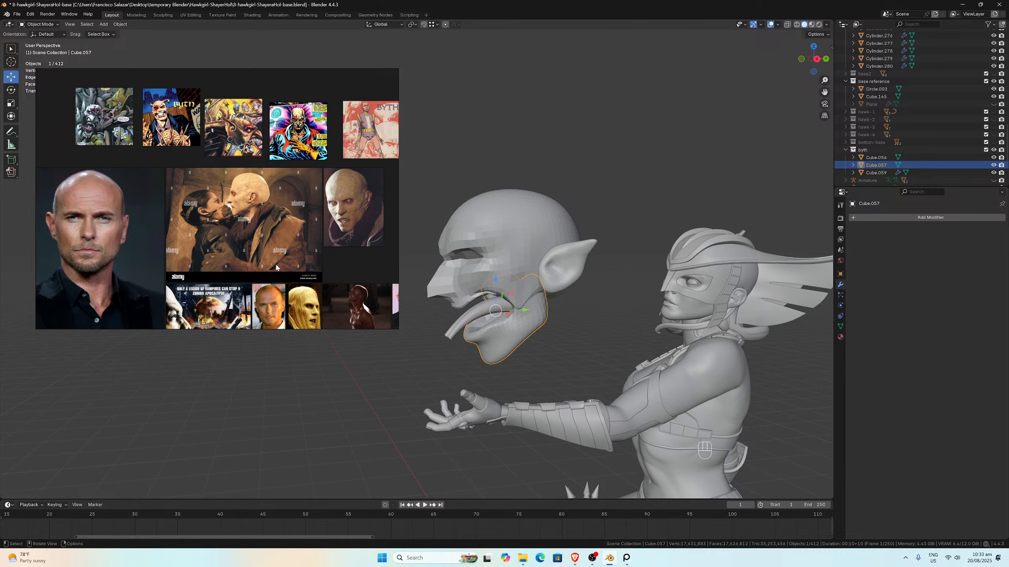
# Step: Look through the reference board's portraits, vampire film stills and Byth comic panels for the head's features
pyautogui.scroll(-3, 300, 284)
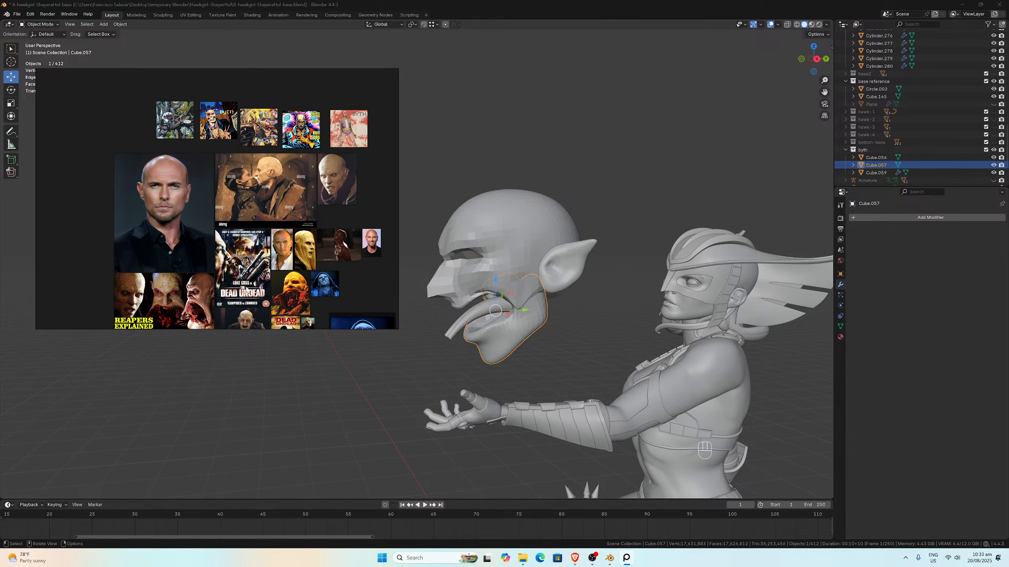
pyautogui.scroll(3, 247, 289)
pyautogui.scroll(-5, 250, 277)
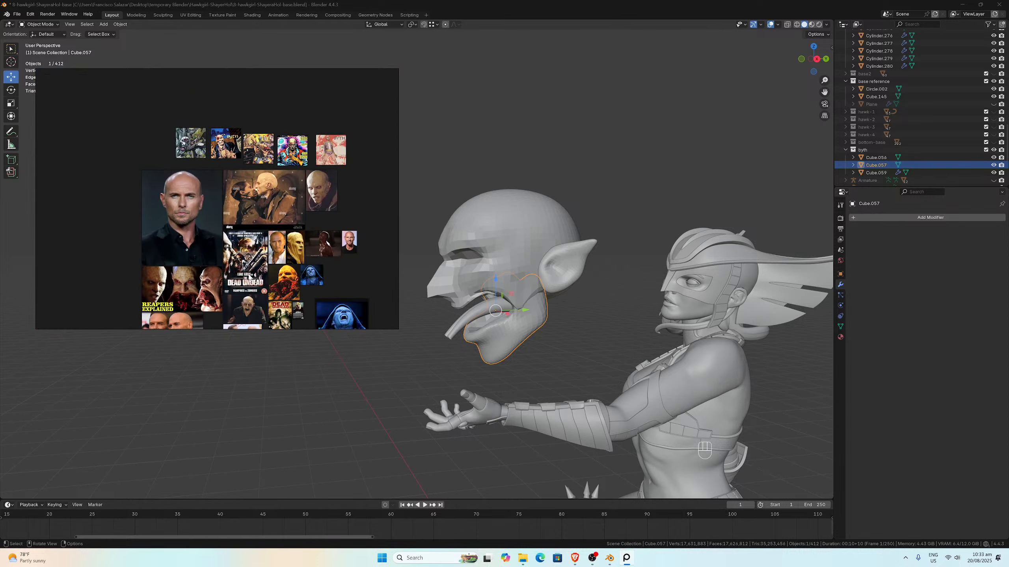
pyautogui.scroll(3, 249, 278)
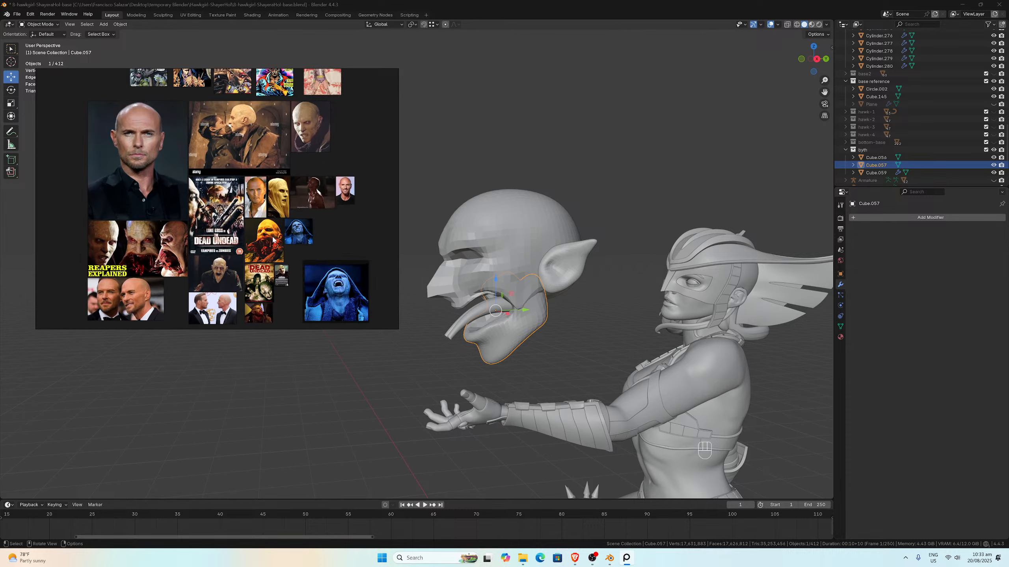
pyautogui.scroll(1, 289, 257)
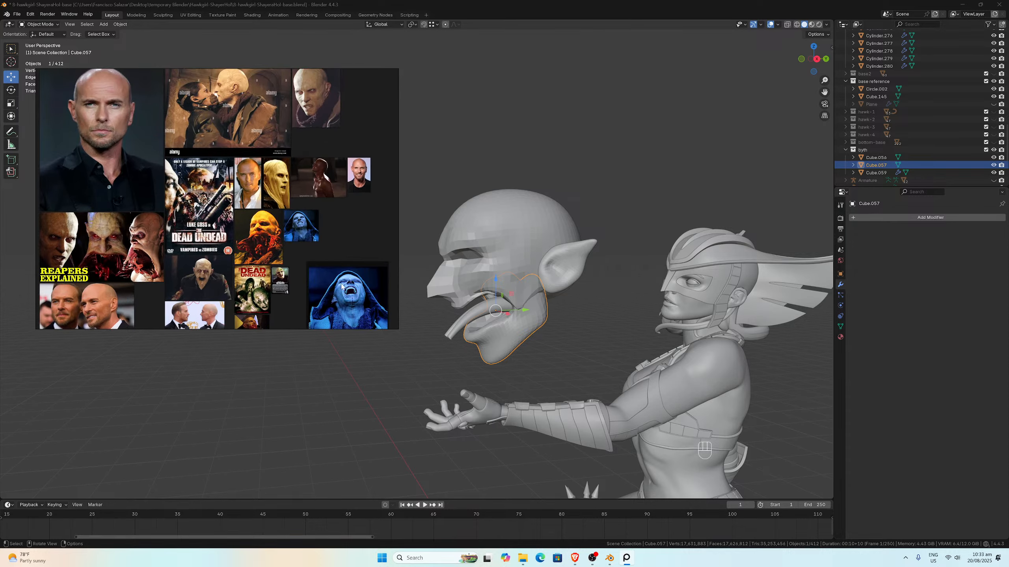
pyautogui.scroll(-2, 337, 264)
pyautogui.moveTo(316, 178); pyautogui.dragTo(310, 229, button='middle')
pyautogui.scroll(1, 310, 229)
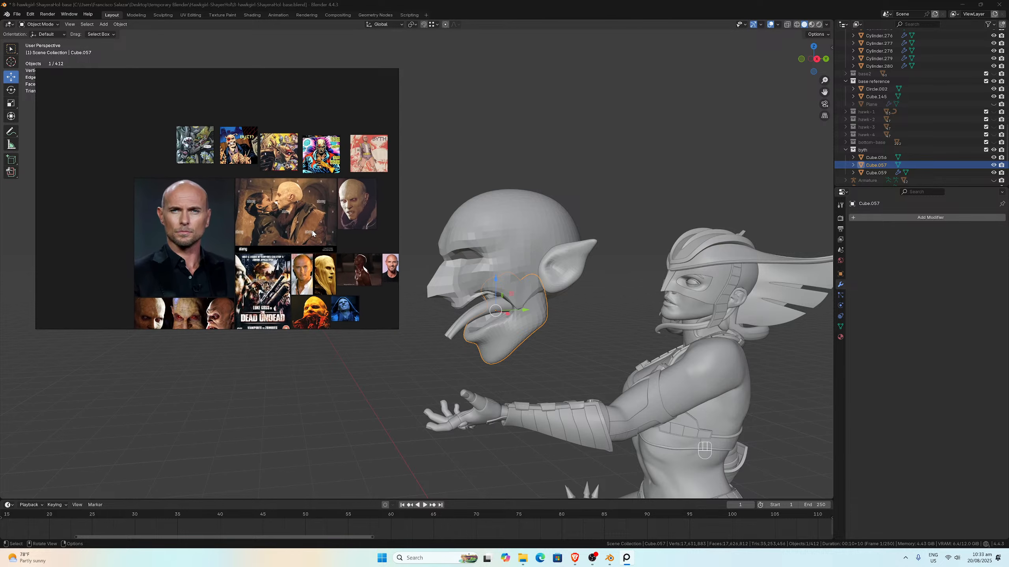
pyautogui.scroll(3, 308, 222)
pyautogui.scroll(-1, 298, 192)
pyautogui.moveTo(295, 185); pyautogui.dragTo(285, 243, button='middle')
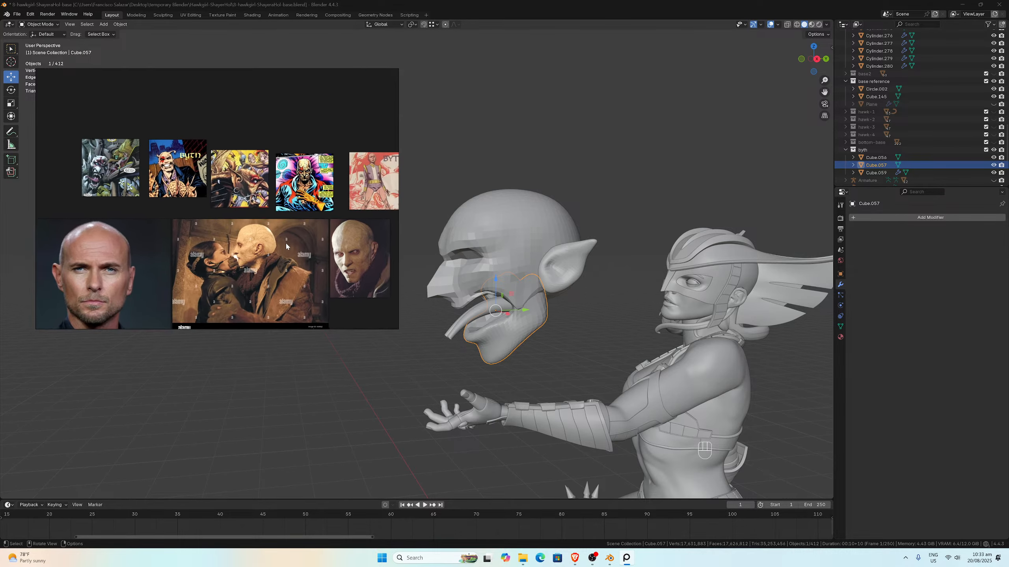
pyautogui.scroll(2, 285, 245)
pyautogui.scroll(-2, 242, 221)
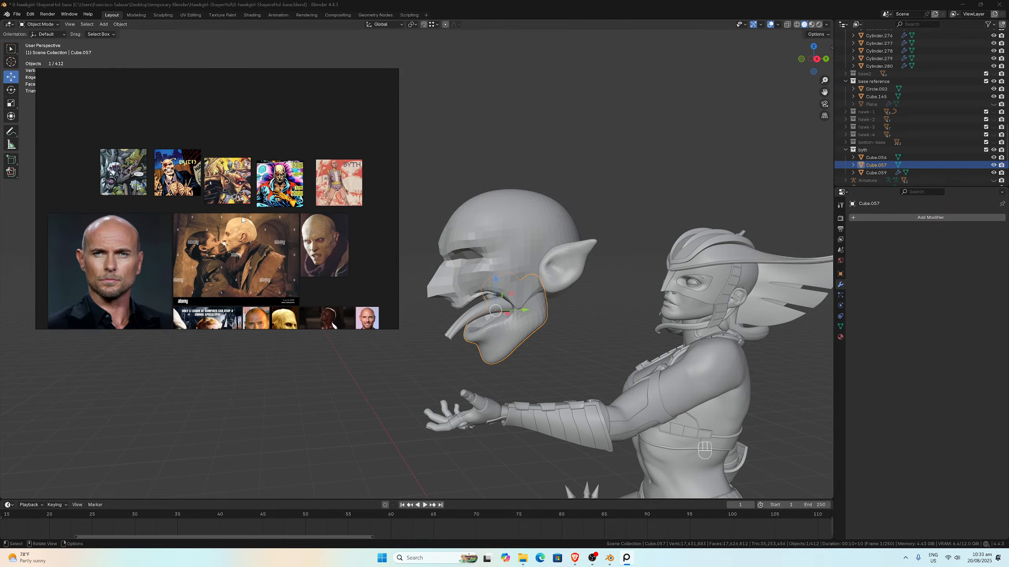
pyautogui.scroll(4, 296, 152)
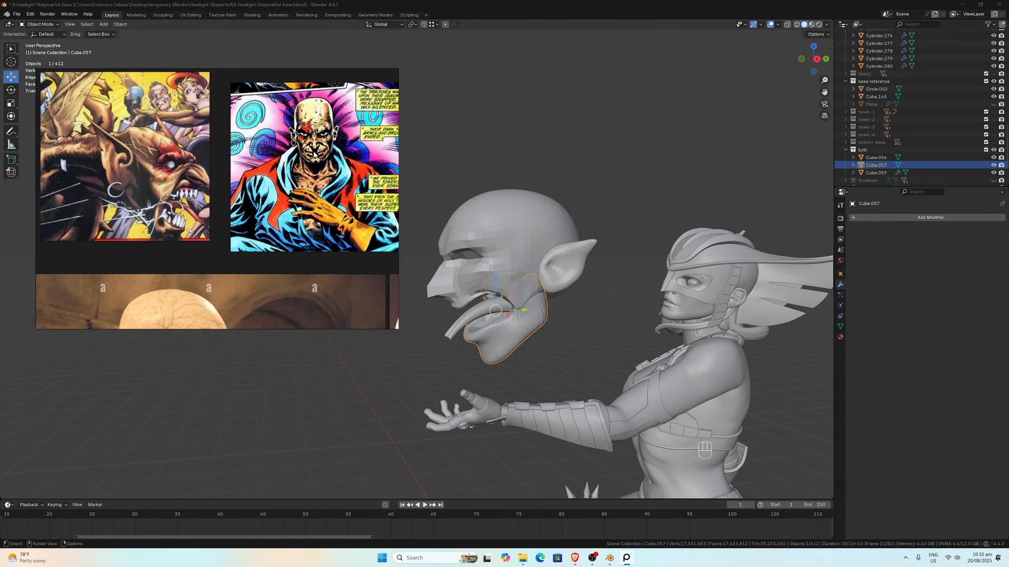
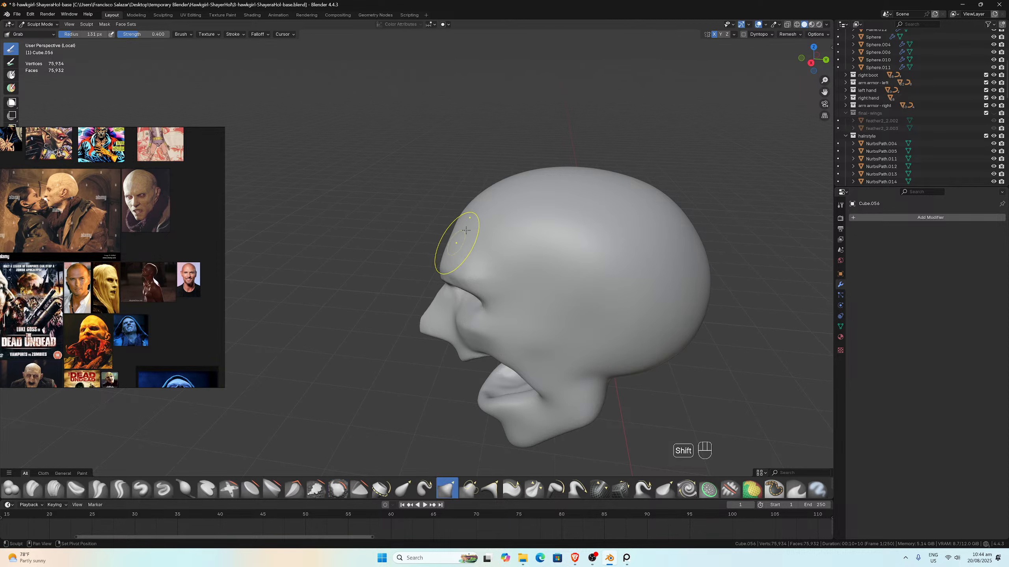
# Step: Smooth the brow ridge and the area beneath the eye on the sculpted head
pyautogui.moveTo(461, 230); pyautogui.dragTo(604, 181, button='middle')
pyautogui.scroll(4, 604, 180)
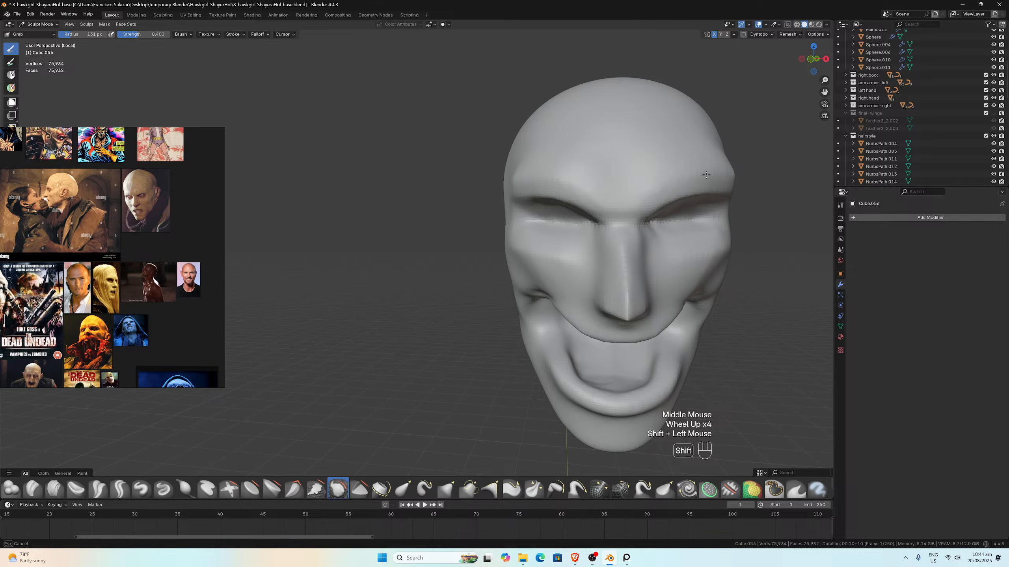
pyautogui.keyDown('shift'); pyautogui.click(564, 247); pyautogui.keyUp('shift')
# Step: Smooth the underside of the nose, the upper lip area and the side of the nose
pyautogui.keyDown('shift'); pyautogui.moveTo(568, 286); pyautogui.dragTo(558, 164, button='middle'); pyautogui.keyUp('shift')
pyautogui.middleClick(563, 236)
pyautogui.keyDown('shift'); pyautogui.click(615, 366); pyautogui.keyUp('shift')
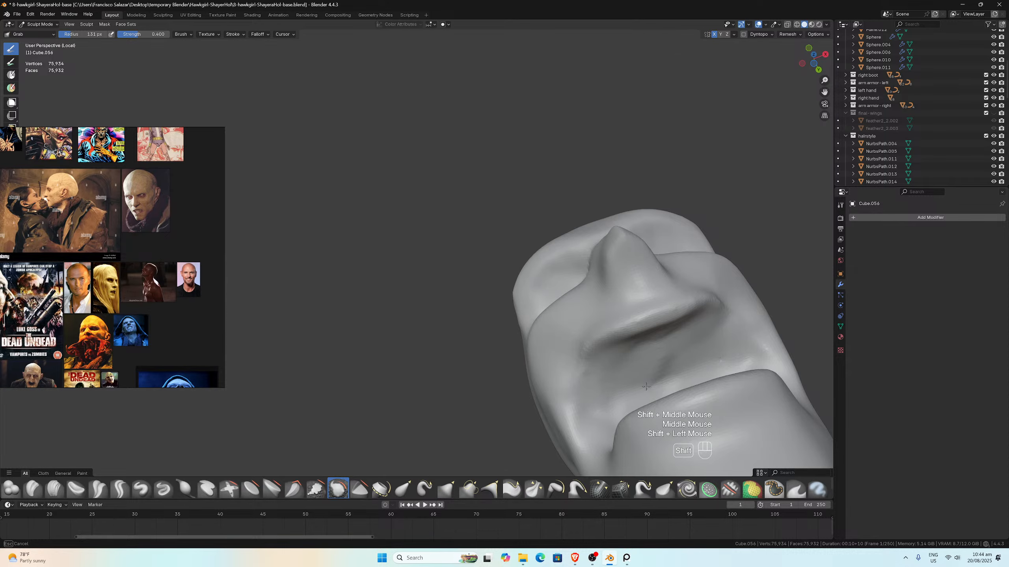
pyautogui.keyDown('shift'); pyautogui.moveTo(693, 367); pyautogui.dragTo(664, 355); pyautogui.keyUp('shift')
pyautogui.moveTo(664, 355)
pyautogui.mouseDown(button='middle')
pyautogui.moveTo(640, 410)
pyautogui.moveTo(647, 421)
pyautogui.mouseUp(button='middle')
pyautogui.scroll(1, 661, 247)
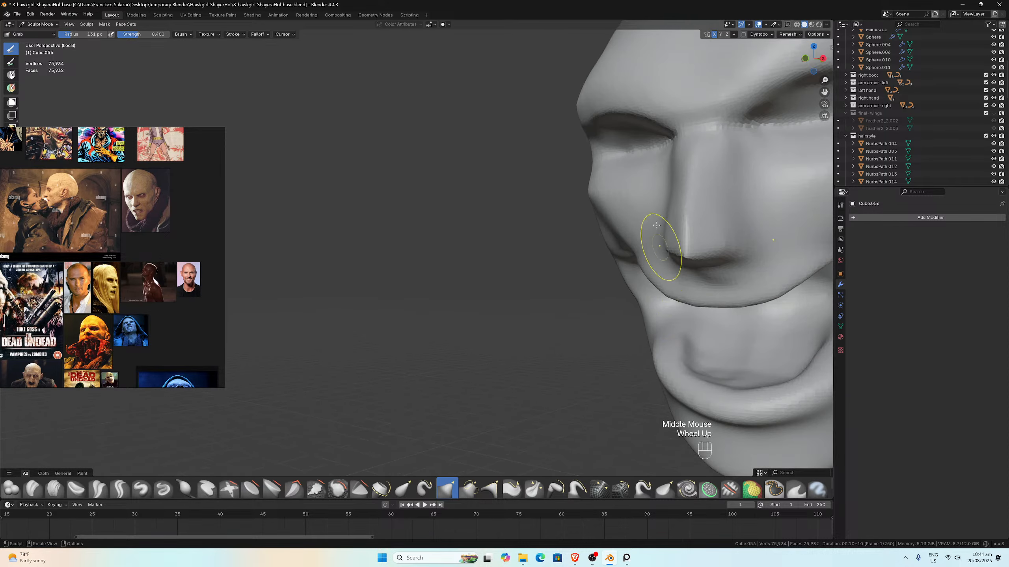
pyautogui.moveTo(661, 247)
pyautogui.keyDown('shift'); pyautogui.mouseDown()
pyautogui.moveTo(692, 231)
pyautogui.moveTo(684, 232)
pyautogui.mouseUp(); pyautogui.keyUp('shift')
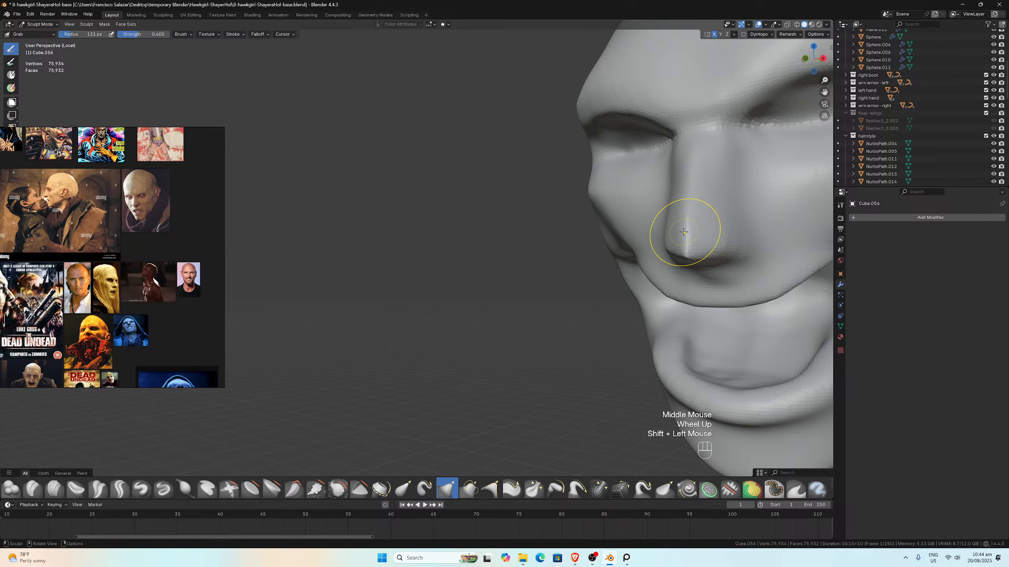
# Step: Frame the bald man's side-profile photo on the reference board and reshape the nose's bridge and tip with the Grab brush
pyautogui.scroll(-3, 684, 232)
pyautogui.moveTo(699, 223); pyautogui.dragTo(638, 227, button='middle')
pyautogui.moveTo(653, 108)
pyautogui.mouseDown(button='middle')
pyautogui.moveTo(662, 159)
pyautogui.moveTo(671, 100)
pyautogui.mouseUp(button='middle')
pyautogui.click(220, 157)
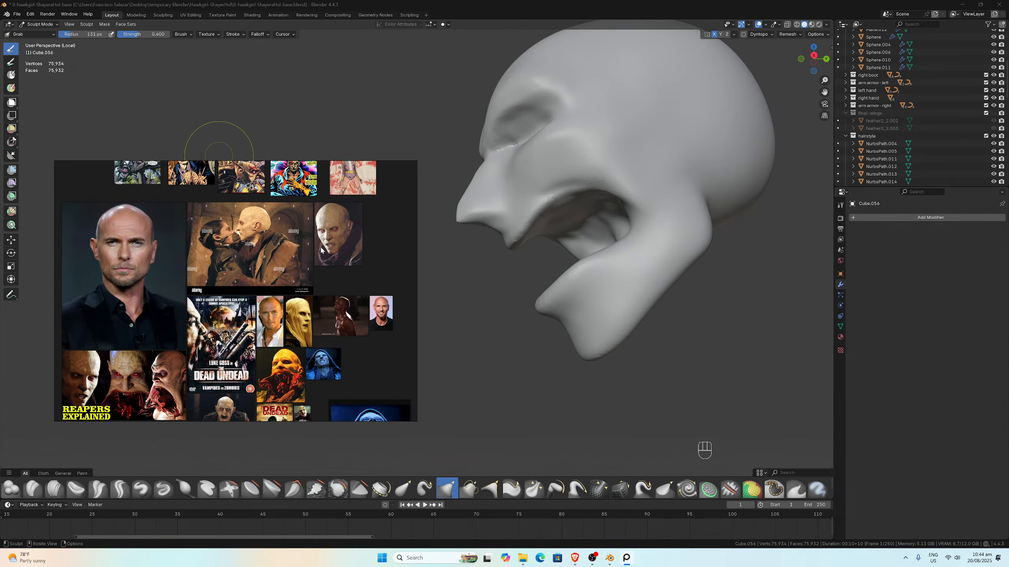
pyautogui.scroll(8, 261, 257)
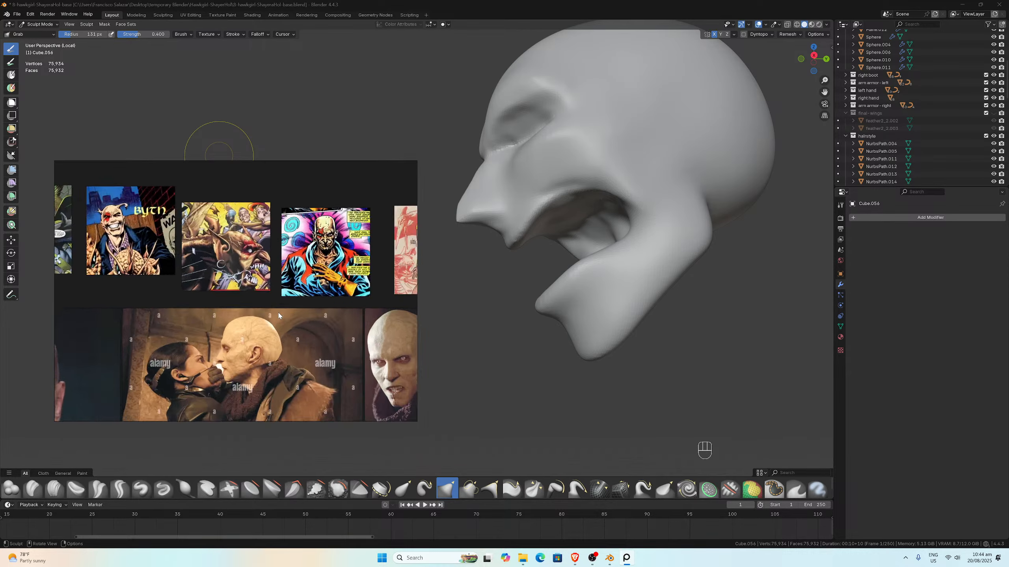
pyautogui.scroll(2, 625, 231)
pyautogui.moveTo(568, 228); pyautogui.dragTo(541, 227, button='middle')
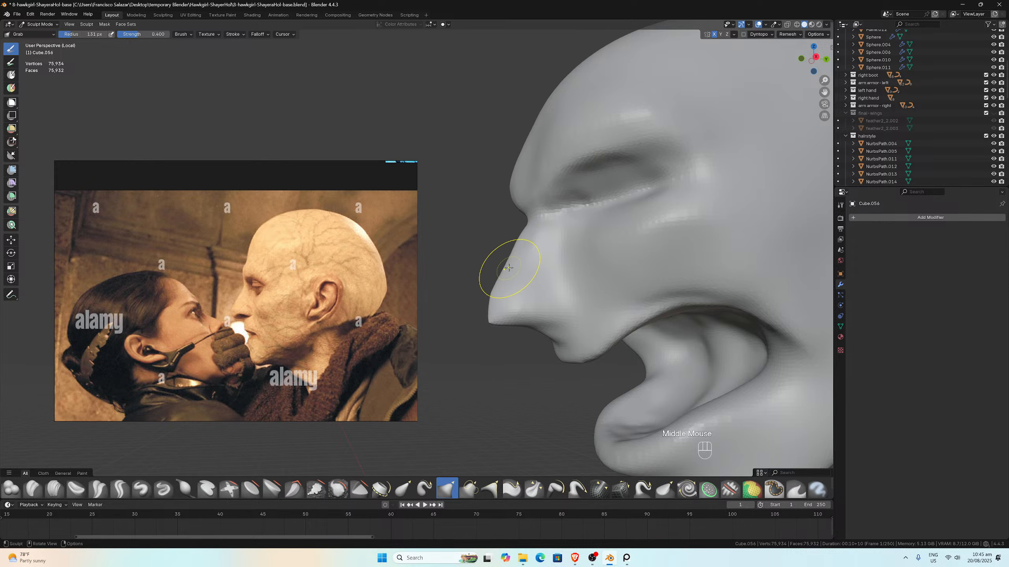
pyautogui.moveTo(509, 268)
pyautogui.mouseDown()
pyautogui.moveTo(492, 289)
pyautogui.moveTo(496, 316)
pyautogui.mouseUp()
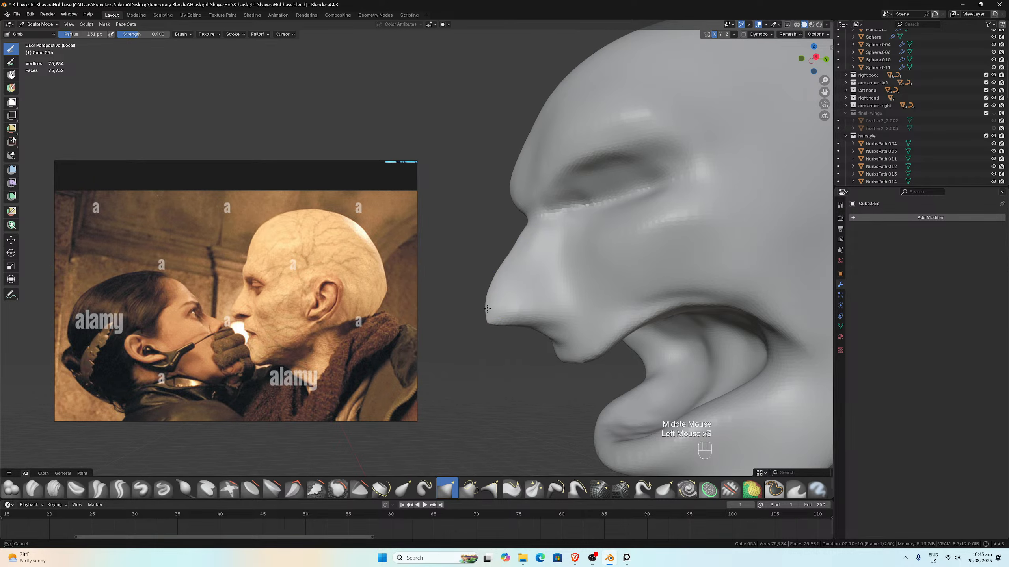
# Step: Switch to the Clay brush with a 77 px radius and frame the bald man's frontal portrait on the reference board
pyautogui.moveTo(496, 316)
pyautogui.mouseDown(button='middle')
pyautogui.moveTo(503, 286)
pyautogui.moveTo(596, 267)
pyautogui.moveTo(707, 296)
pyautogui.mouseUp(button='middle')
pyautogui.press('f')
pyautogui.click(618, 283)
pyautogui.click(32, 488)
pyautogui.scroll(-3, 675, 294)
pyautogui.moveTo(159, 318); pyautogui.dragTo(217, 335, button='middle')
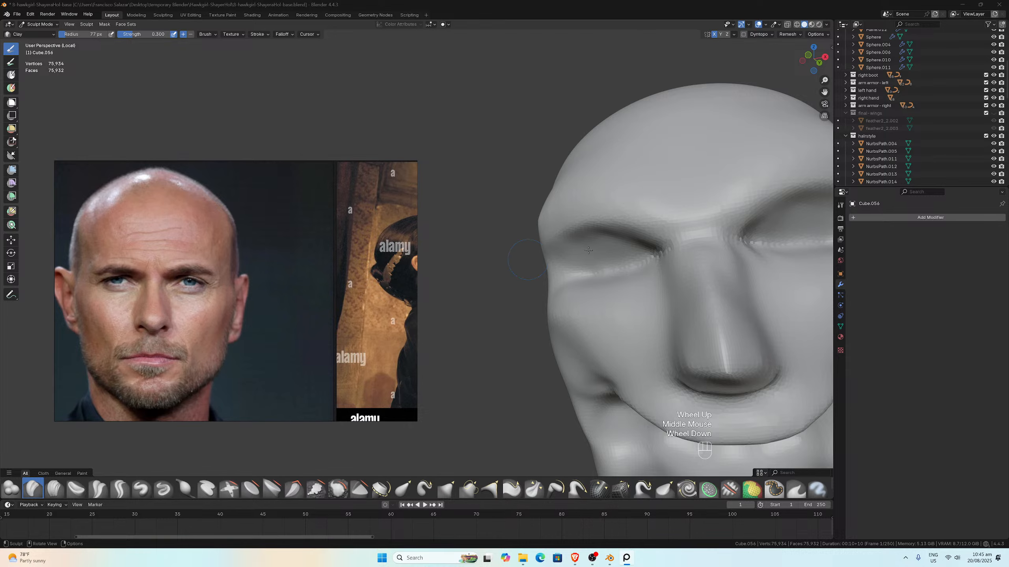
# Step: Smooth the lower nose bridge towards the tip from the front of the face
pyautogui.moveTo(589, 250); pyautogui.dragTo(749, 277, button='middle')
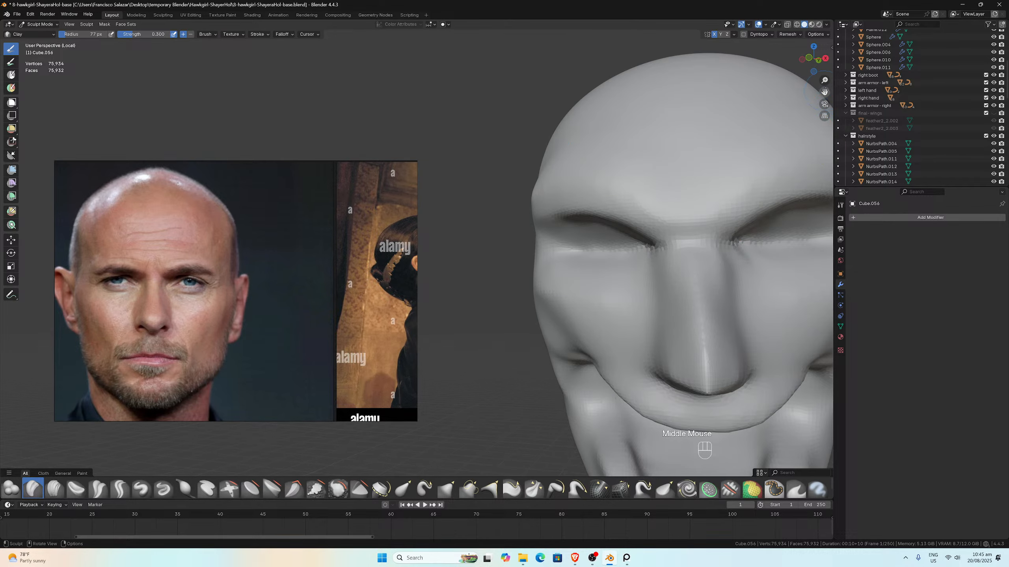
pyautogui.moveTo(576, 246); pyautogui.dragTo(664, 252, button='middle')
pyautogui.scroll(2, 665, 260)
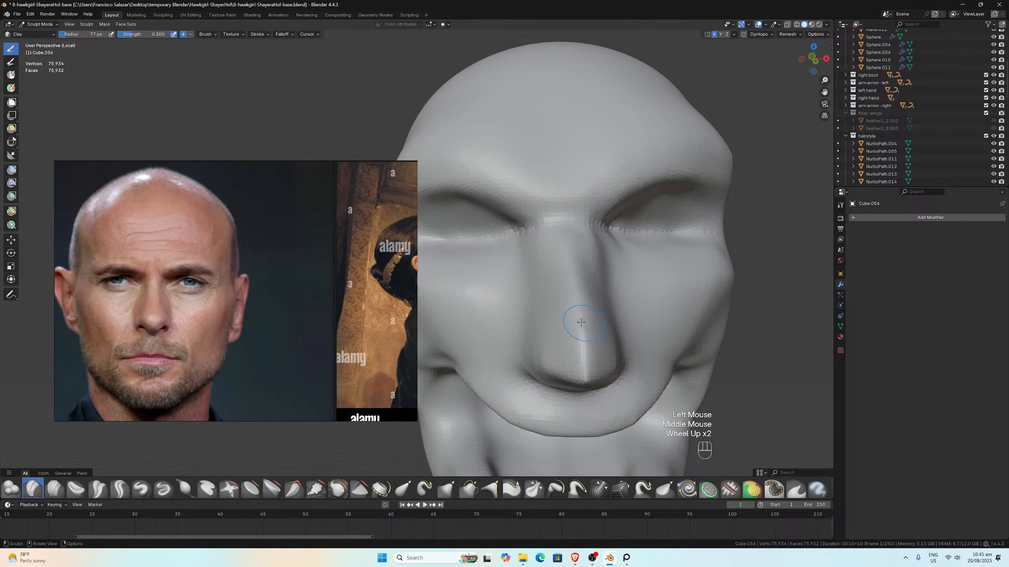
pyautogui.keyDown('shift'); pyautogui.moveTo(581, 322); pyautogui.dragTo(587, 340); pyautogui.keyUp('shift')
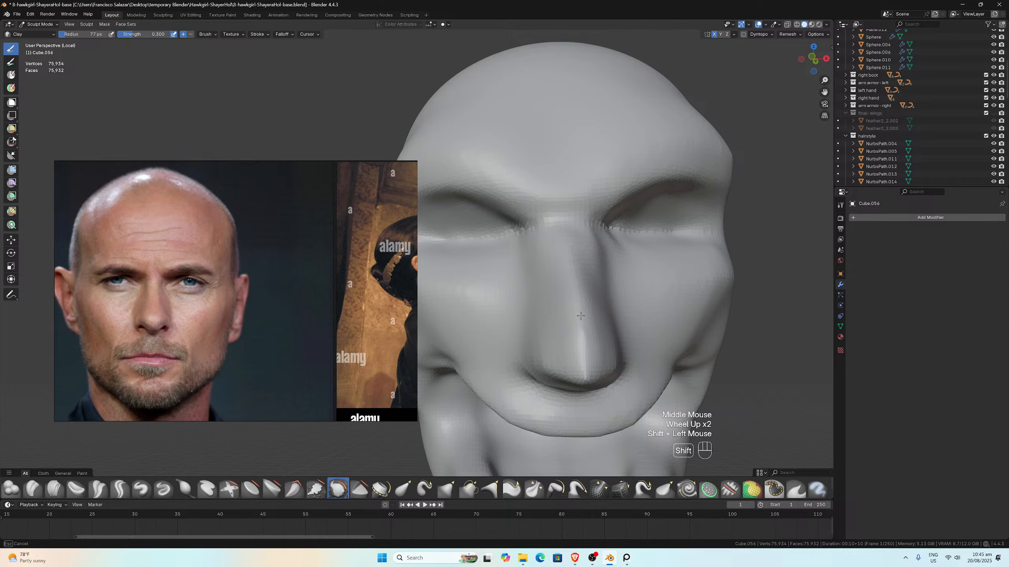
# Step: Build up the rounded nostril wings on both sides of the nose tip with the Clay brush
pyautogui.moveTo(582, 296); pyautogui.dragTo(544, 358, button='middle')
pyautogui.scroll(2, 536, 390)
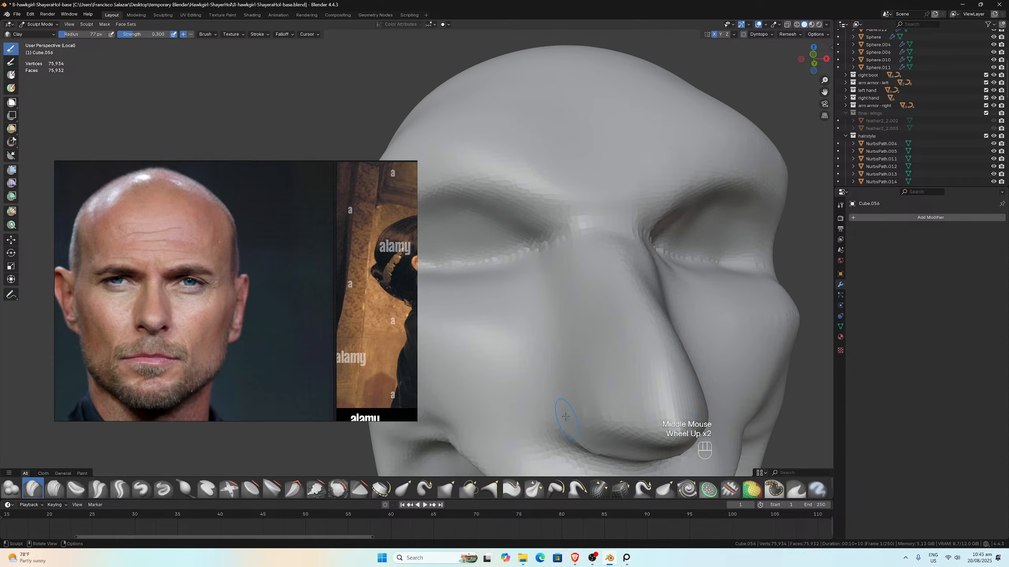
pyautogui.click(564, 413)
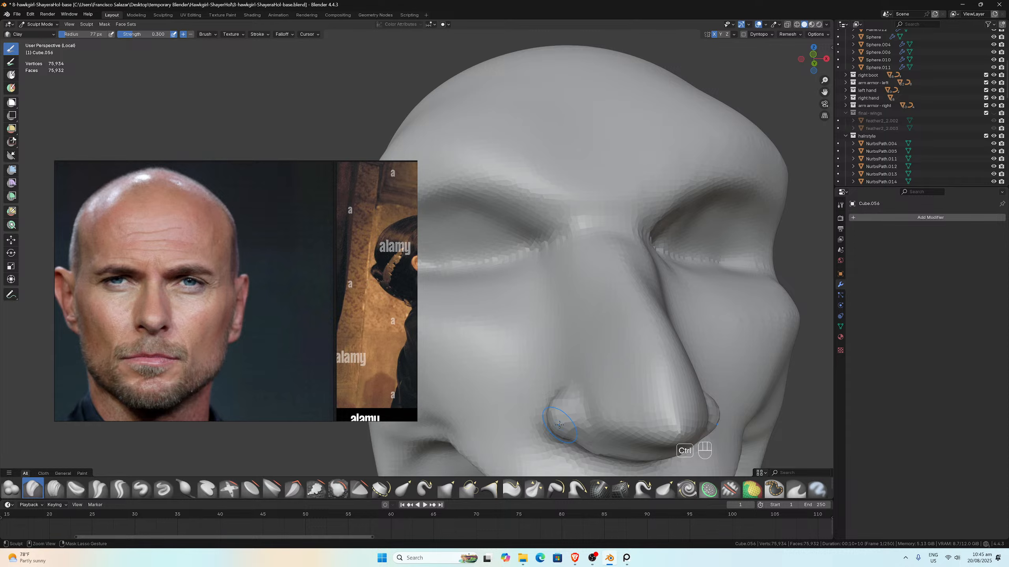
pyautogui.hotkey('ctrl', 'z')
pyautogui.keyDown('ctrl'); pyautogui.moveTo(567, 420); pyautogui.dragTo(574, 415); pyautogui.keyUp('ctrl')
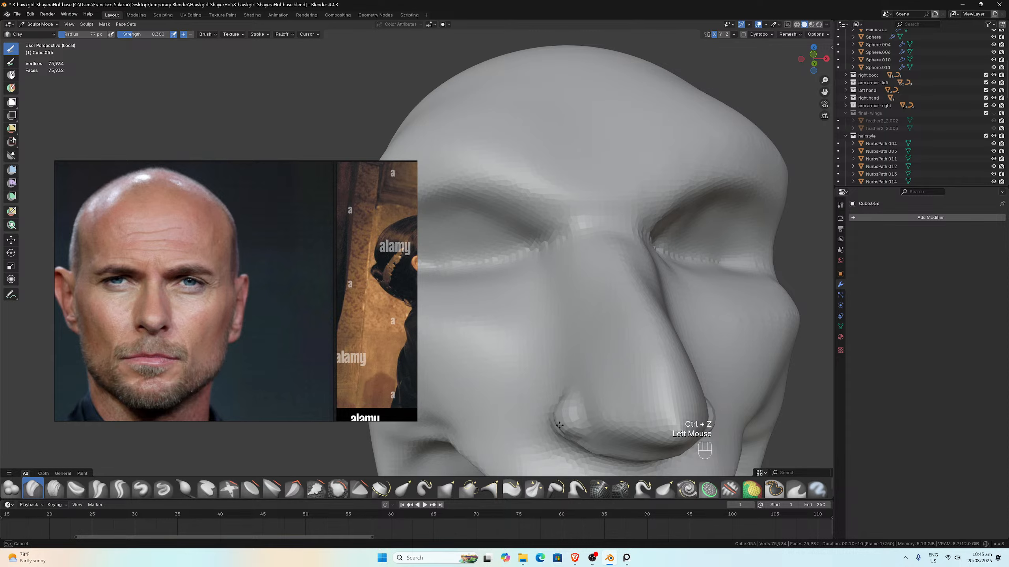
pyautogui.moveTo(557, 429); pyautogui.dragTo(495, 427, button='middle')
pyautogui.scroll(-1, 495, 427)
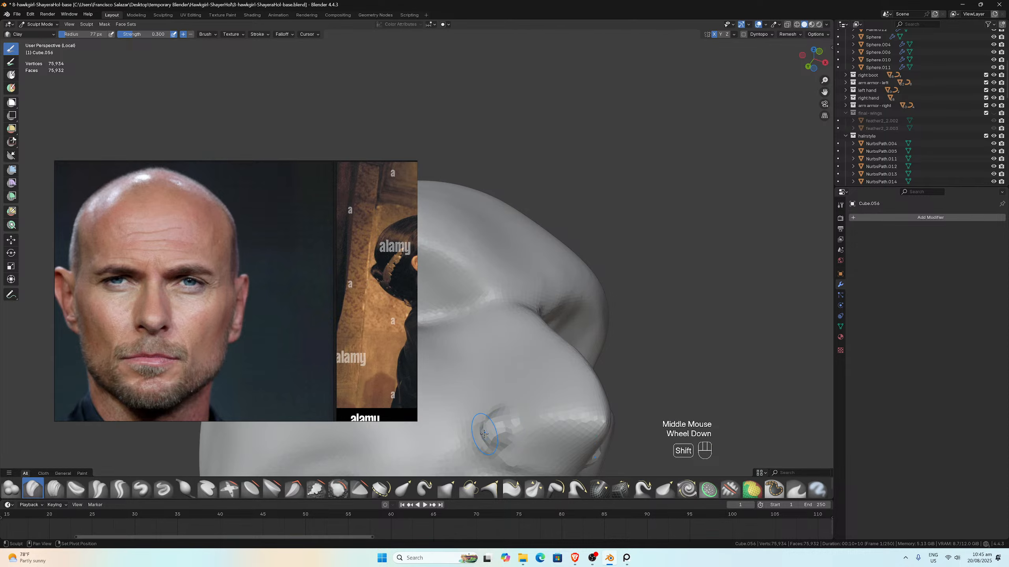
# Step: Blend the nostril wing into the cheek with smoothing and clay strokes, and voxel-remesh the head
pyautogui.keyDown('shift'); pyautogui.click(485, 433); pyautogui.keyUp('shift')
pyautogui.keyDown('shift'); pyautogui.click(484, 434); pyautogui.keyUp('shift')
pyautogui.keyDown('shift'); pyautogui.click(485, 435); pyautogui.keyUp('shift')
pyautogui.moveTo(485, 435); pyautogui.dragTo(492, 424)
pyautogui.keyDown('shift'); pyautogui.moveTo(489, 428); pyautogui.dragTo(487, 422); pyautogui.keyUp('shift')
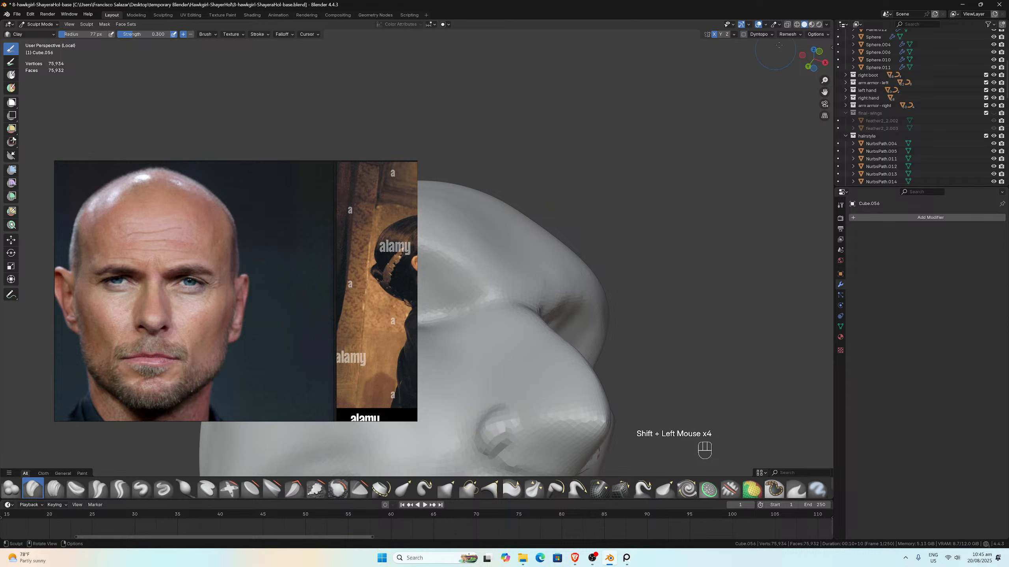
pyautogui.click(789, 34)
pyautogui.click(790, 91)
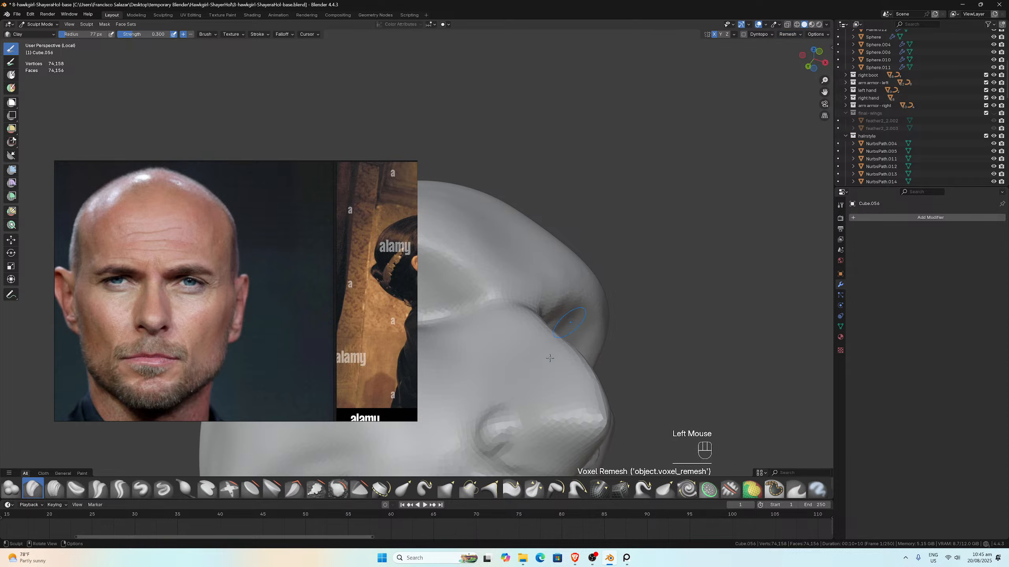
# Step: Switch to the Grab brush with a 123 px radius and pull the side of the nose inward above the nostril wing
pyautogui.moveTo(548, 373)
pyautogui.mouseDown(button='middle')
pyautogui.moveTo(512, 397)
pyautogui.moveTo(552, 377)
pyautogui.mouseUp(button='middle')
pyautogui.scroll(-2, 552, 378)
pyautogui.press('g')
pyautogui.press('f')
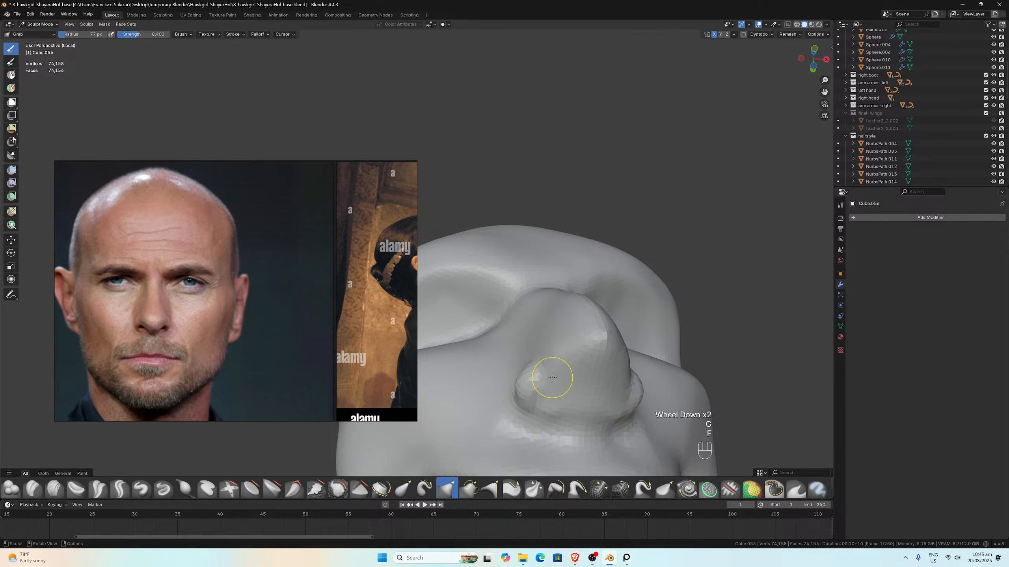
pyautogui.click(564, 379)
pyautogui.moveTo(551, 357); pyautogui.dragTo(565, 349)
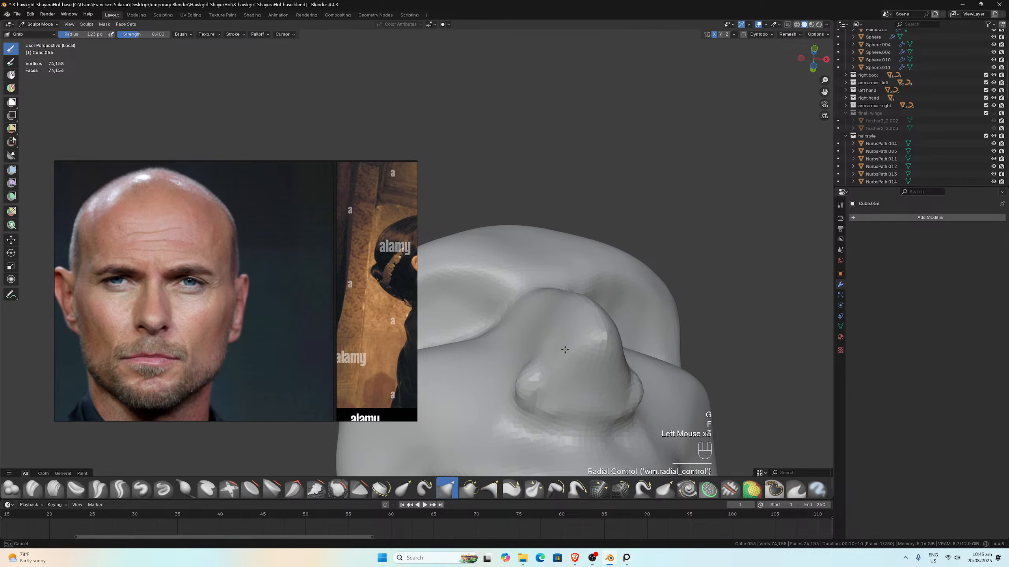
pyautogui.click(565, 328)
# Step: Grab the nostril wings outward to widen the base of the nose
pyautogui.moveTo(566, 327); pyautogui.dragTo(570, 338, button='middle')
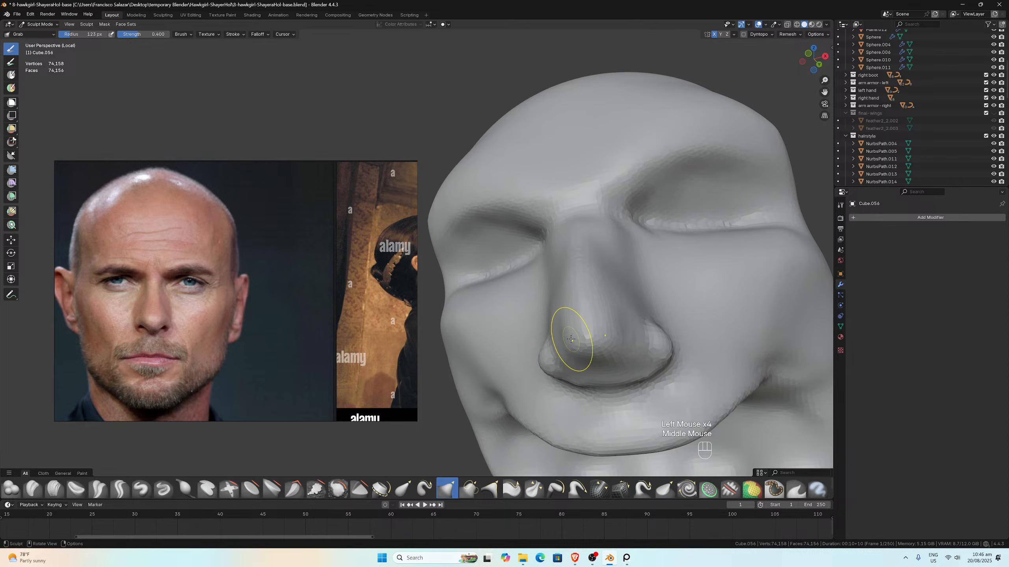
pyautogui.moveTo(566, 341); pyautogui.dragTo(561, 342)
pyautogui.moveTo(560, 343); pyautogui.dragTo(581, 321, button='middle')
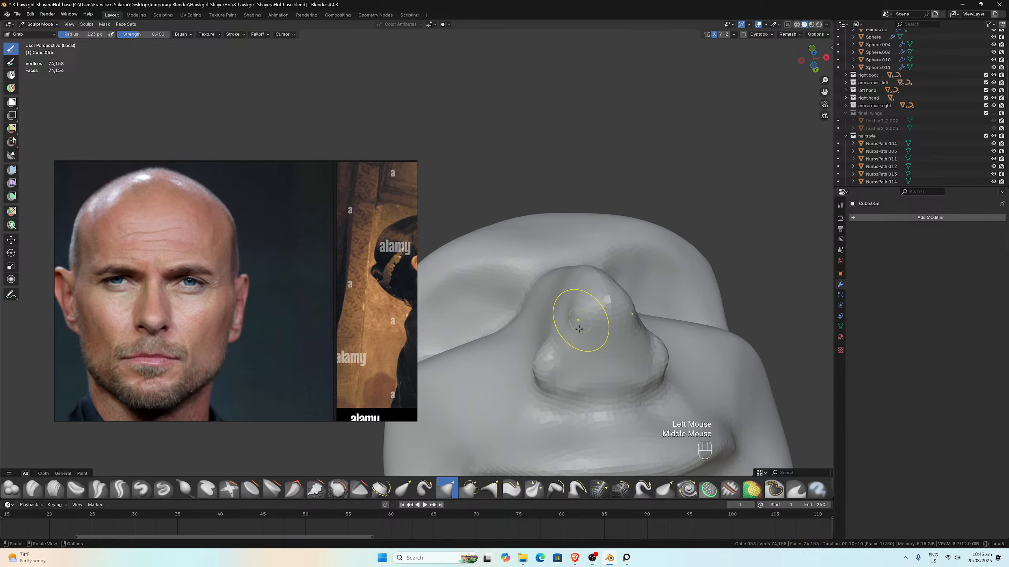
pyautogui.moveTo(572, 342); pyautogui.dragTo(559, 358)
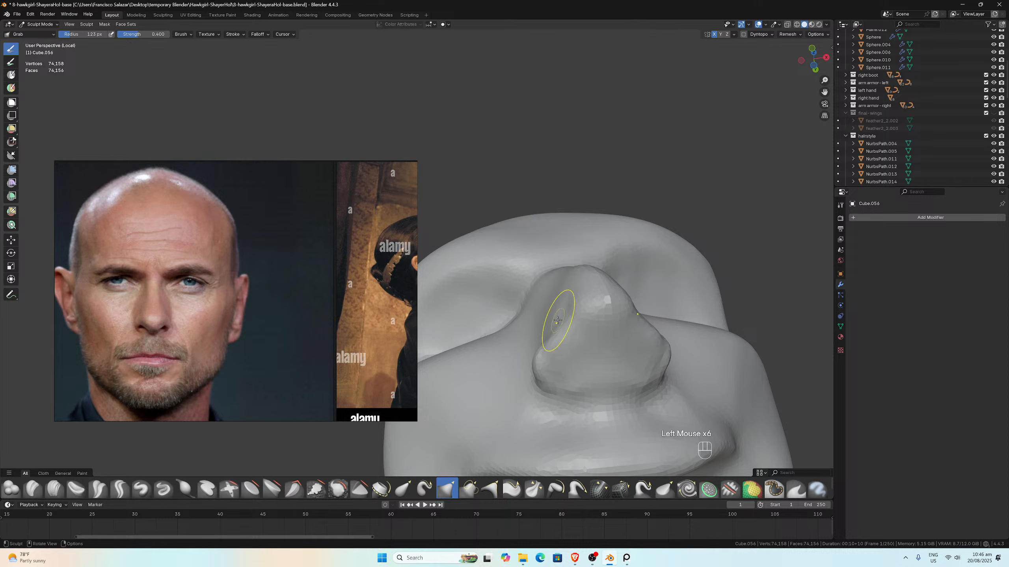
# Step: Smooth the nostril wing and adjust its outer contour with the Grab brush from the front
pyautogui.moveTo(557, 320); pyautogui.dragTo(556, 356, button='middle')
pyautogui.keyDown('shift'); pyautogui.click(535, 360); pyautogui.keyUp('shift')
pyautogui.keyDown('shift'); pyautogui.click(531, 361); pyautogui.keyUp('shift')
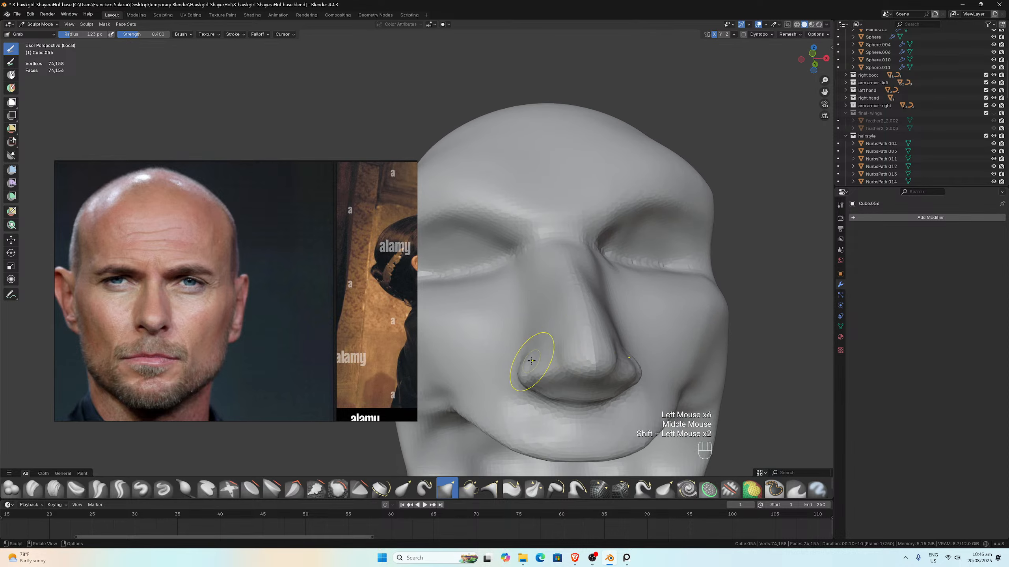
pyautogui.moveTo(532, 361); pyautogui.dragTo(532, 375)
pyautogui.keyDown('shift'); pyautogui.click(532, 375); pyautogui.keyUp('shift')
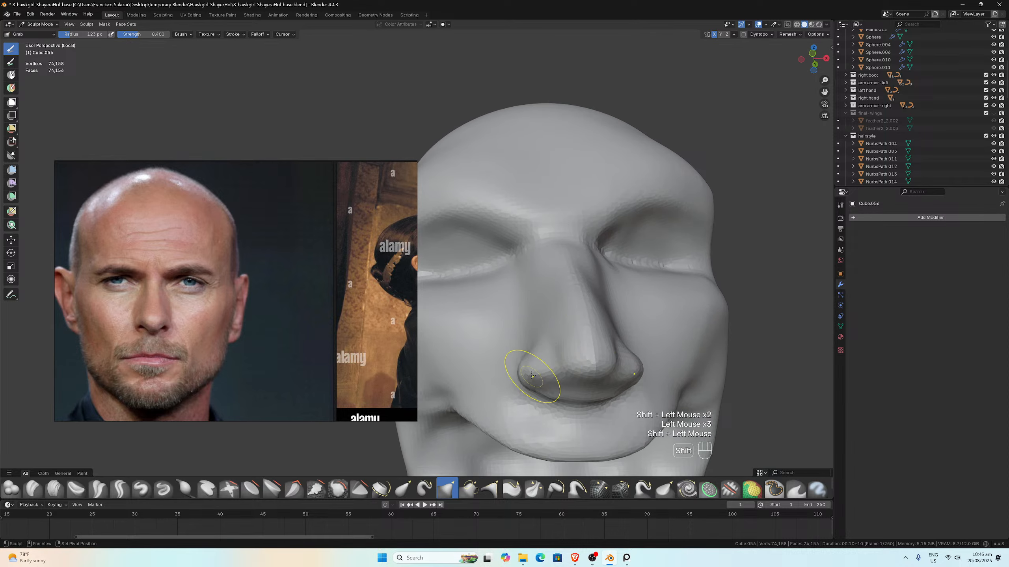
pyautogui.keyDown('shift'); pyautogui.click(555, 388); pyautogui.keyUp('shift')
# Step: Reshape the lower edge of the nostril wing from the side of the face with the Grab brush
pyautogui.moveTo(555, 389); pyautogui.dragTo(564, 412, button='middle')
pyautogui.click(506, 429)
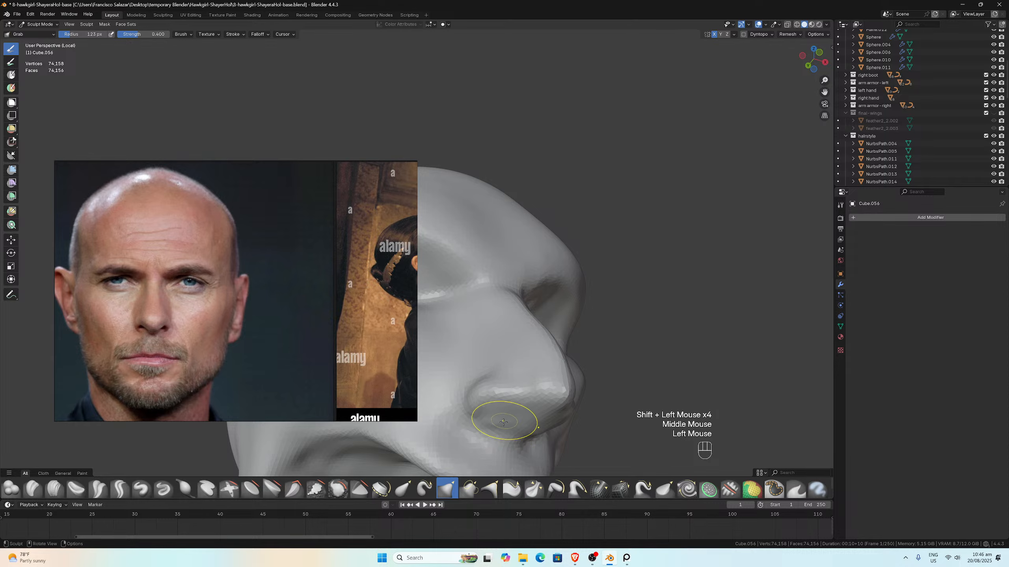
pyautogui.moveTo(513, 419); pyautogui.dragTo(499, 412)
pyautogui.moveTo(502, 414); pyautogui.dragTo(583, 396, button='middle')
pyautogui.scroll(-1, 513, 419)
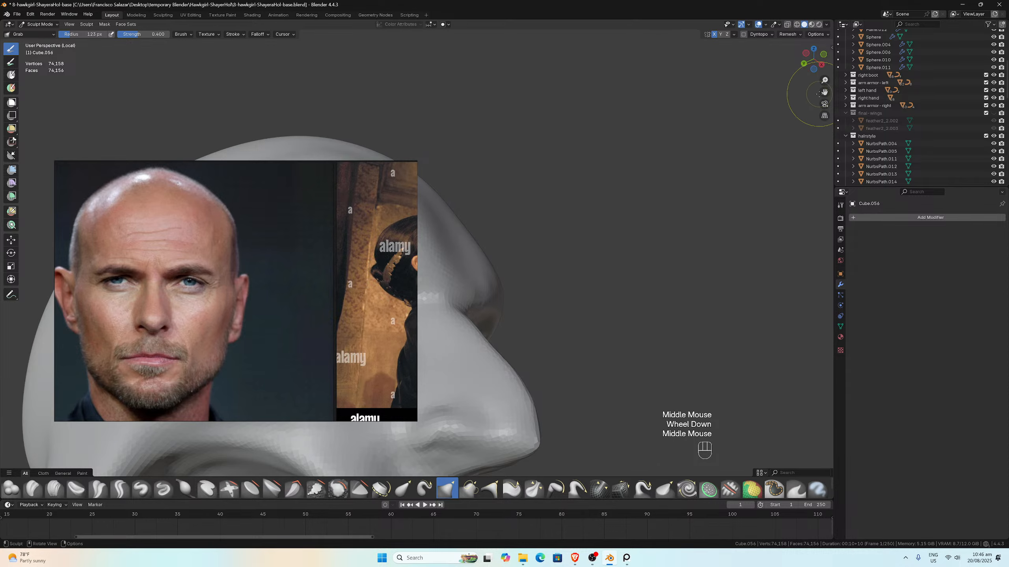
pyautogui.moveTo(822, 93); pyautogui.dragTo(941, 4)
pyautogui.scroll(1, 651, 282)
pyautogui.moveTo(652, 282); pyautogui.dragTo(627, 263, button='middle')
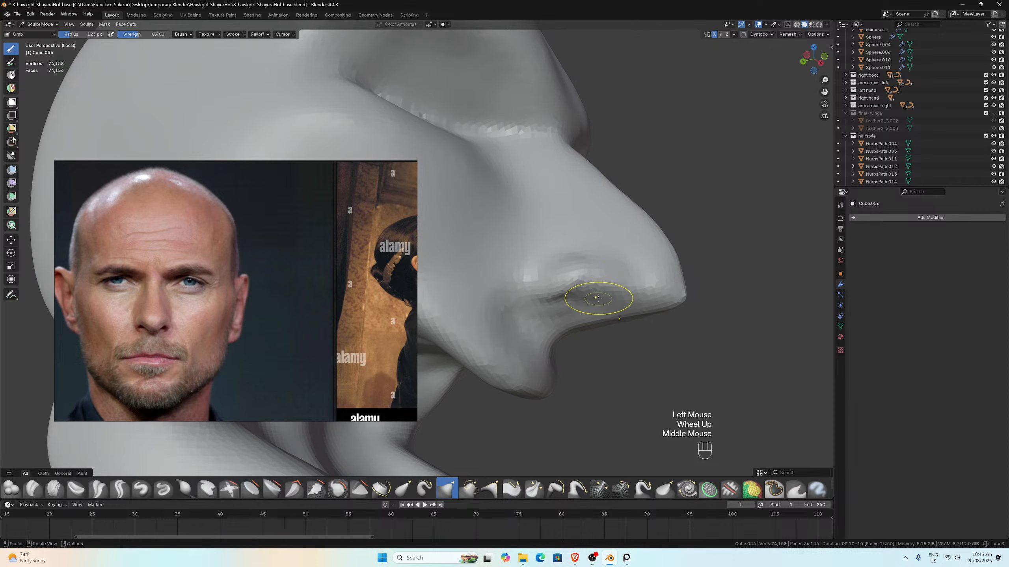
pyautogui.moveTo(597, 299); pyautogui.dragTo(588, 302)
# Step: Carve the nostril cavities into the underside of the nose with the inverted Blob brush and voxel-remesh the head
pyautogui.moveTo(519, 278); pyautogui.dragTo(461, 333, button='middle')
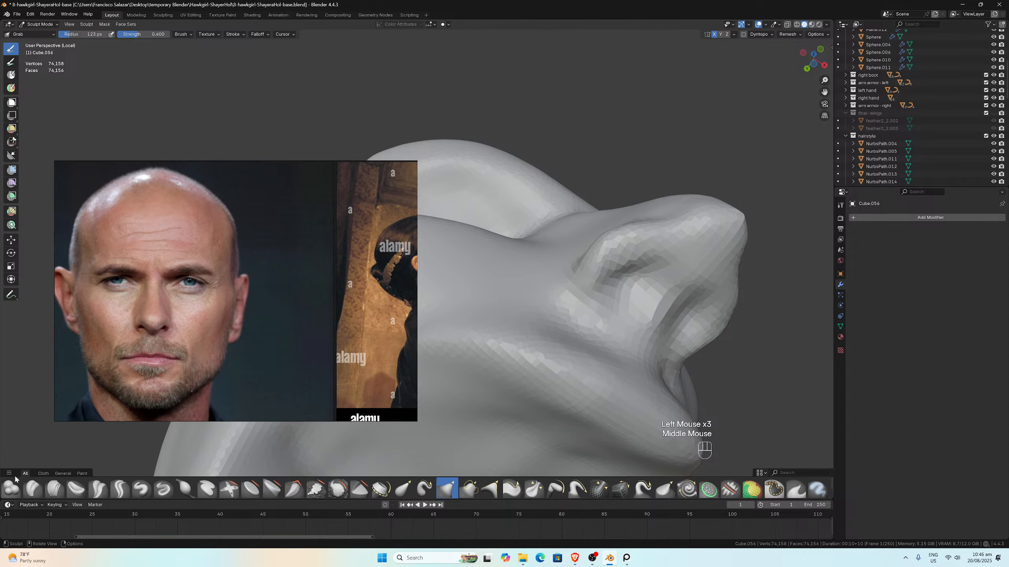
pyautogui.click(12, 488)
pyautogui.scroll(1, 655, 306)
pyautogui.keyDown('ctrl'); pyautogui.moveTo(671, 297); pyautogui.dragTo(699, 279); pyautogui.keyUp('ctrl')
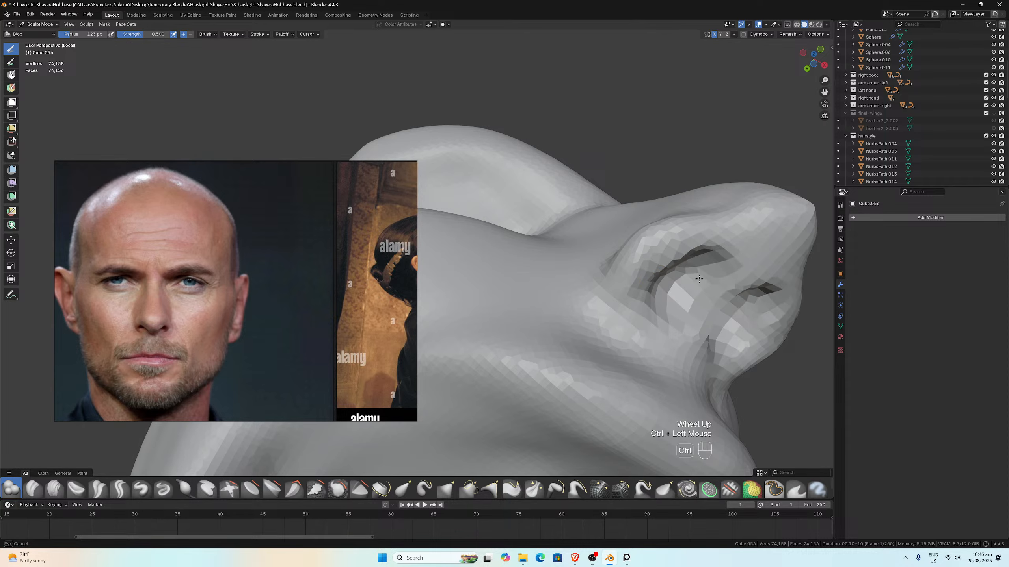
pyautogui.moveTo(664, 310)
pyautogui.mouseDown(button='middle')
pyautogui.moveTo(687, 296)
pyautogui.moveTo(677, 187)
pyautogui.mouseUp(button='middle')
pyautogui.scroll(-1, 677, 187)
pyautogui.moveTo(659, 198)
pyautogui.keyDown('shift'); pyautogui.mouseDown()
pyautogui.moveTo(675, 180)
pyautogui.moveTo(681, 199)
pyautogui.moveTo(674, 179)
pyautogui.moveTo(659, 175)
pyautogui.moveTo(701, 190)
pyautogui.mouseUp(); pyautogui.keyUp('shift')
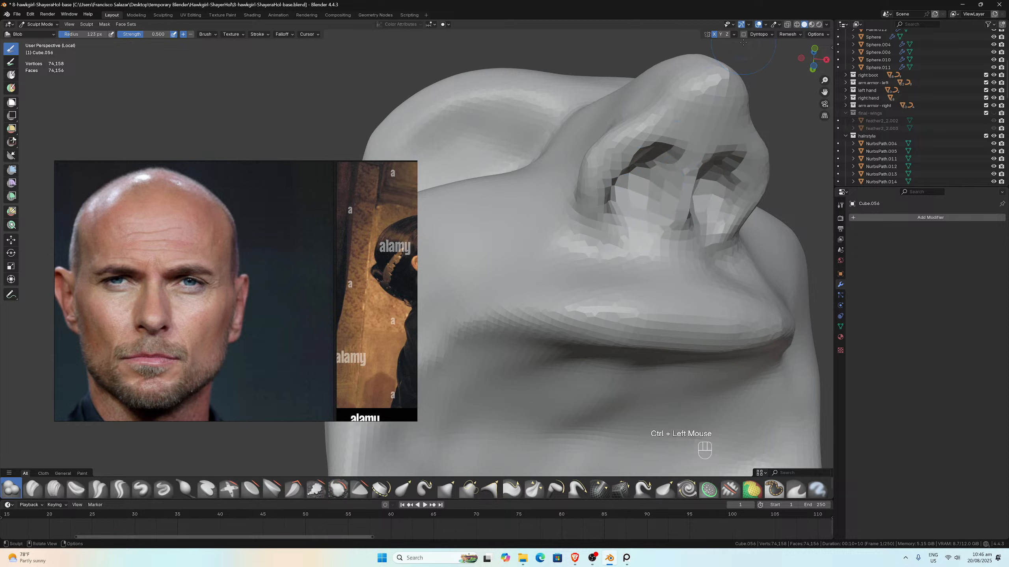
pyautogui.click(786, 35)
pyautogui.click(790, 92)
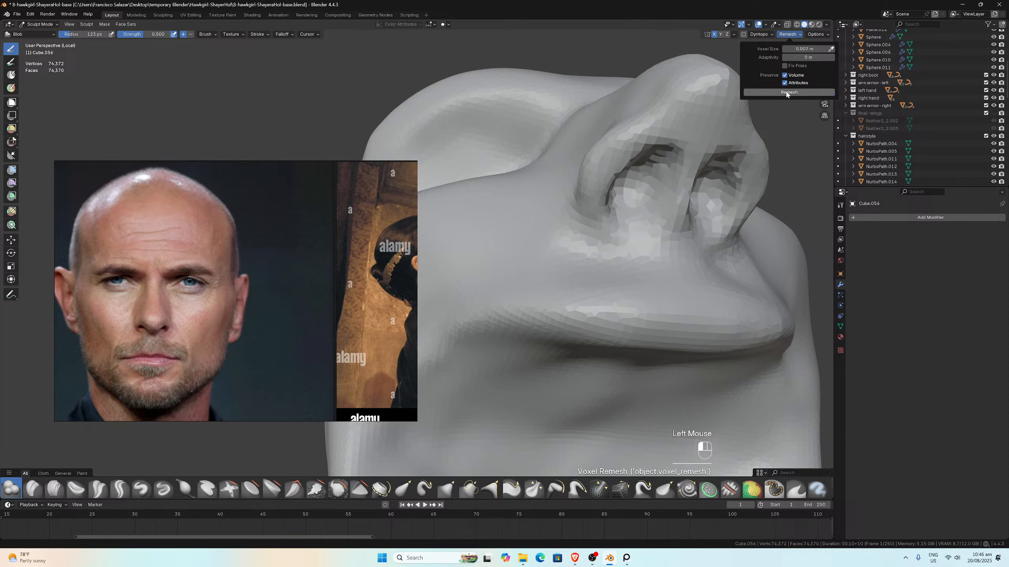
# Step: Smooth the nostril wings, the nostril rims and the area where the nose meets the upper lip
pyautogui.scroll(-2, 596, 223)
pyautogui.moveTo(596, 222); pyautogui.dragTo(600, 206, button='middle')
pyautogui.scroll(2, 600, 206)
pyautogui.keyDown('shift'); pyautogui.moveTo(600, 206); pyautogui.dragTo(576, 218); pyautogui.keyUp('shift')
pyautogui.keyDown('shift'); pyautogui.moveTo(564, 223); pyautogui.dragTo(551, 228); pyautogui.keyUp('shift')
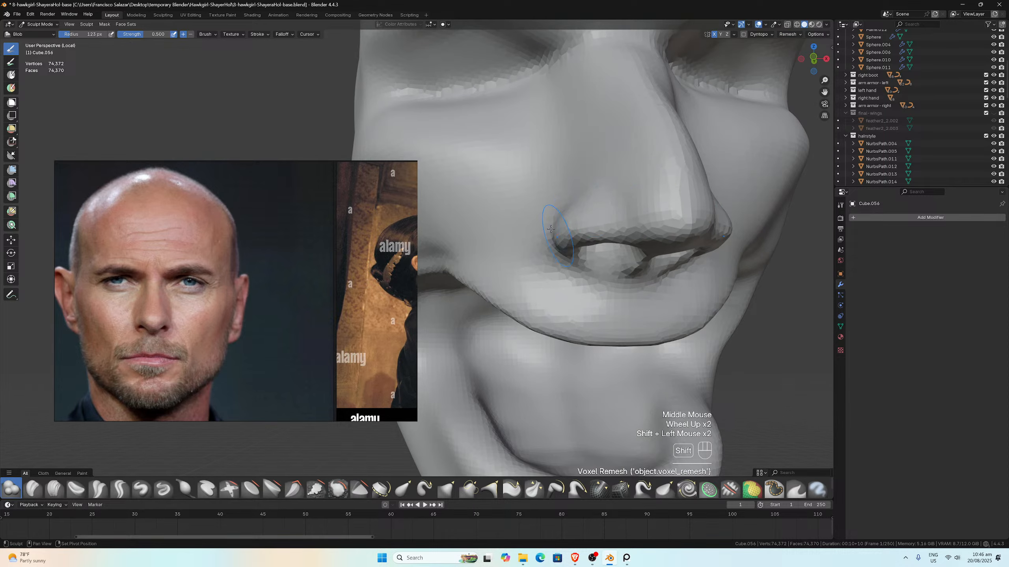
pyautogui.keyDown('shift'); pyautogui.moveTo(603, 265); pyautogui.dragTo(619, 261); pyautogui.keyUp('shift')
pyautogui.moveTo(619, 260)
pyautogui.keyDown('shift'); pyautogui.mouseDown()
pyautogui.moveTo(639, 250)
pyautogui.moveTo(636, 242)
pyautogui.mouseUp(); pyautogui.keyUp('shift')
pyautogui.keyDown('shift'); pyautogui.moveTo(636, 243); pyautogui.dragTo(623, 238); pyautogui.keyUp('shift')
# Step: Smooth the septum between the two nostrils from below the nose
pyautogui.moveTo(623, 238); pyautogui.dragTo(625, 171, button='middle')
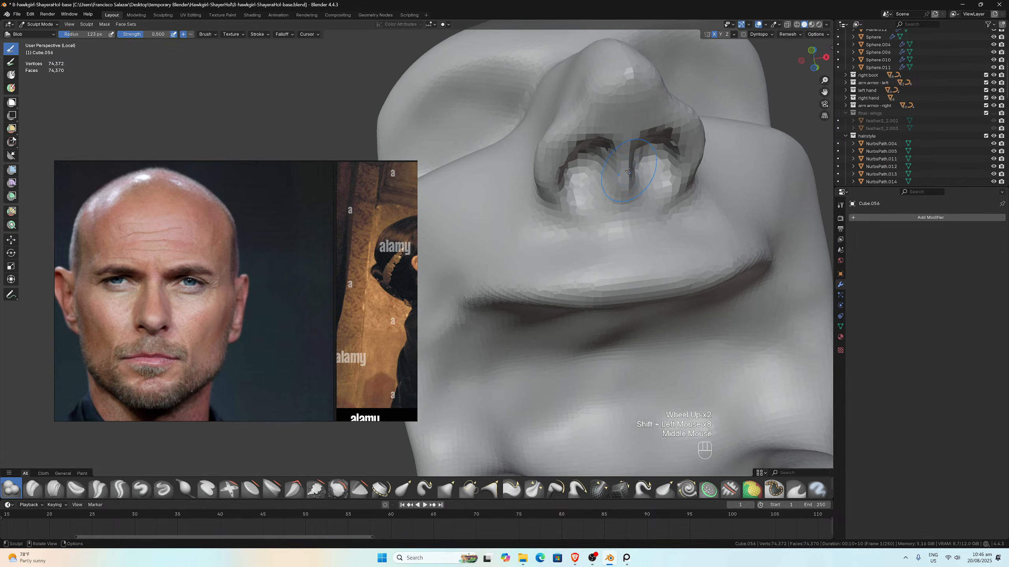
pyautogui.moveTo(625, 171)
pyautogui.keyDown('shift'); pyautogui.mouseDown()
pyautogui.moveTo(629, 151)
pyautogui.moveTo(637, 169)
pyautogui.mouseUp(); pyautogui.keyUp('shift')
pyautogui.keyDown('shift'); pyautogui.moveTo(640, 163); pyautogui.dragTo(645, 182); pyautogui.keyUp('shift')
# Step: Reshape the nostril wing in the right orthographic view using the Grab brush with a 187 px radius
pyautogui.moveTo(646, 179)
pyautogui.mouseDown(button='middle')
pyautogui.moveTo(605, 219)
pyautogui.moveTo(569, 212)
pyautogui.moveTo(722, 133)
pyautogui.mouseUp(button='middle')
pyautogui.scroll(-2, 605, 219)
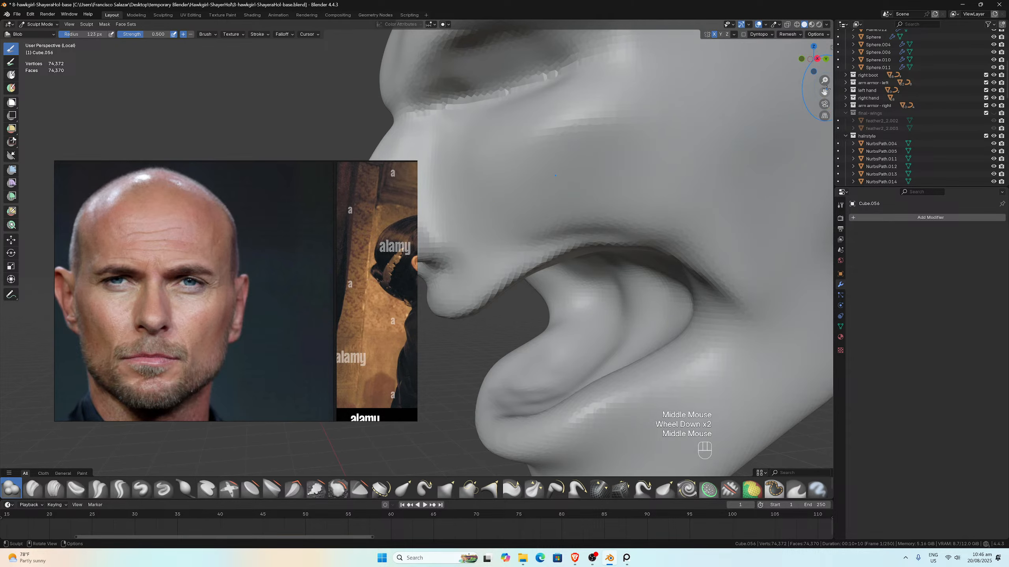
pyautogui.moveTo(824, 91); pyautogui.dragTo(1001, 85)
pyautogui.scroll(1, 651, 192)
pyautogui.moveTo(651, 191); pyautogui.dragTo(627, 188, button='middle')
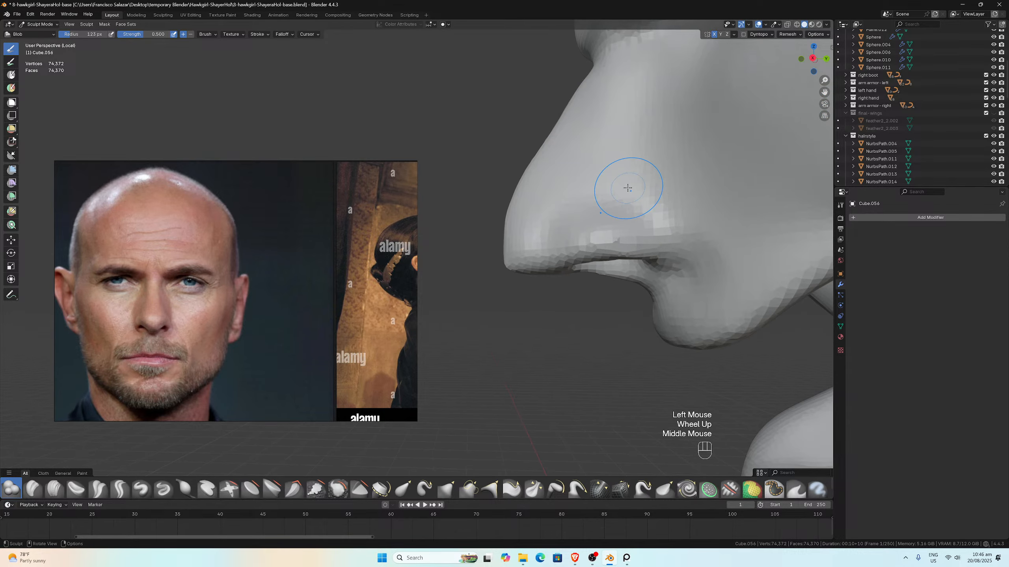
pyautogui.press('KP_3')
pyautogui.scroll(1, 554, 258)
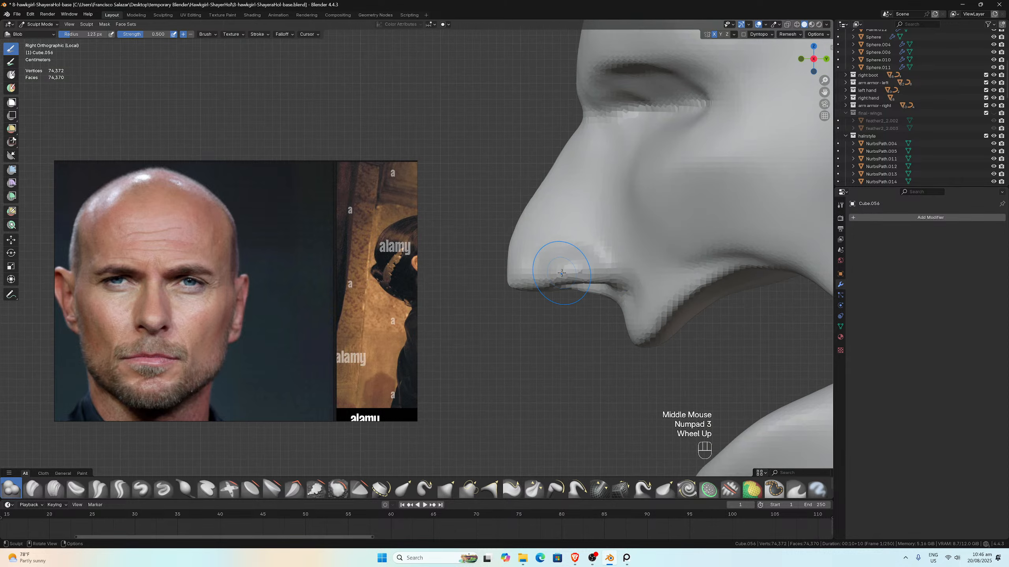
pyautogui.press('g')
pyautogui.press('f')
pyautogui.click(571, 271)
pyautogui.moveTo(567, 267)
pyautogui.mouseDown()
pyautogui.moveTo(593, 268)
pyautogui.moveTo(601, 255)
pyautogui.mouseUp()
# Step: Refine the nostrils and the nose tip from below with the Grab brush
pyautogui.moveTo(601, 253); pyautogui.dragTo(603, 208, button='middle')
pyautogui.scroll(1, 603, 208)
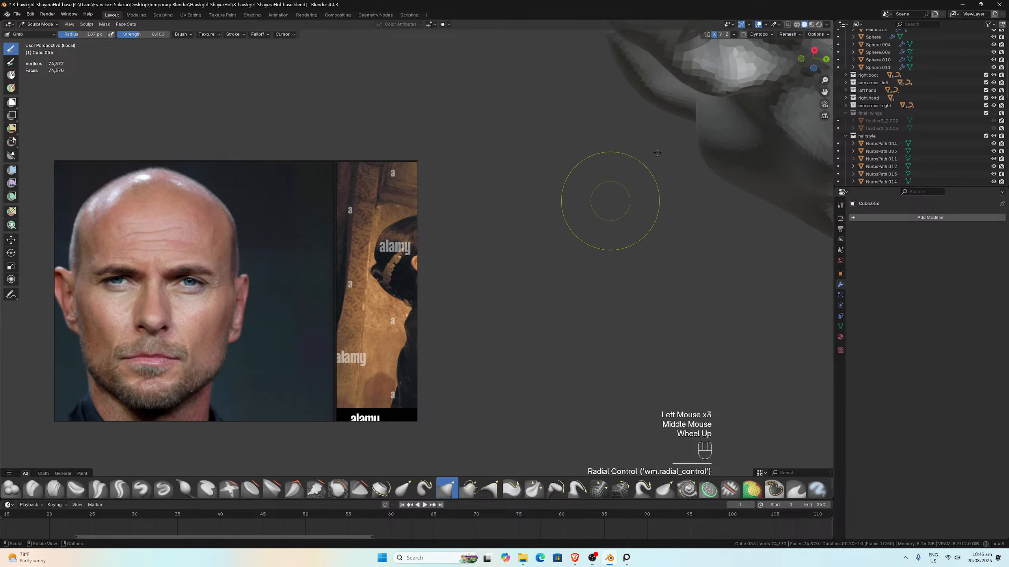
pyautogui.moveTo(824, 92); pyautogui.dragTo(692, 384)
pyautogui.moveTo(721, 164); pyautogui.dragTo(718, 135, button='middle')
pyautogui.scroll(-1, 703, 131)
pyautogui.moveTo(606, 147)
pyautogui.mouseDown()
pyautogui.moveTo(604, 133)
pyautogui.moveTo(634, 163)
pyautogui.mouseUp()
pyautogui.moveTo(651, 149)
pyautogui.mouseDown()
pyautogui.moveTo(641, 173)
pyautogui.moveTo(592, 159)
pyautogui.moveTo(534, 176)
pyautogui.mouseUp()
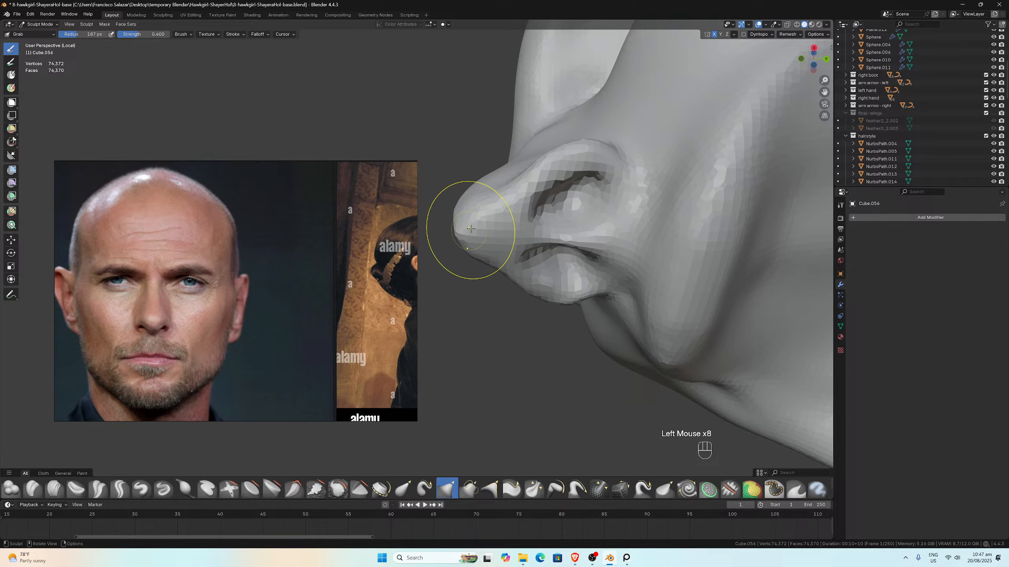
# Step: Adjust the height and width of the nostril wings from the front with the Grab brush
pyautogui.moveTo(473, 236)
pyautogui.mouseDown(button='middle')
pyautogui.moveTo(574, 256)
pyautogui.moveTo(562, 270)
pyautogui.mouseUp(button='middle')
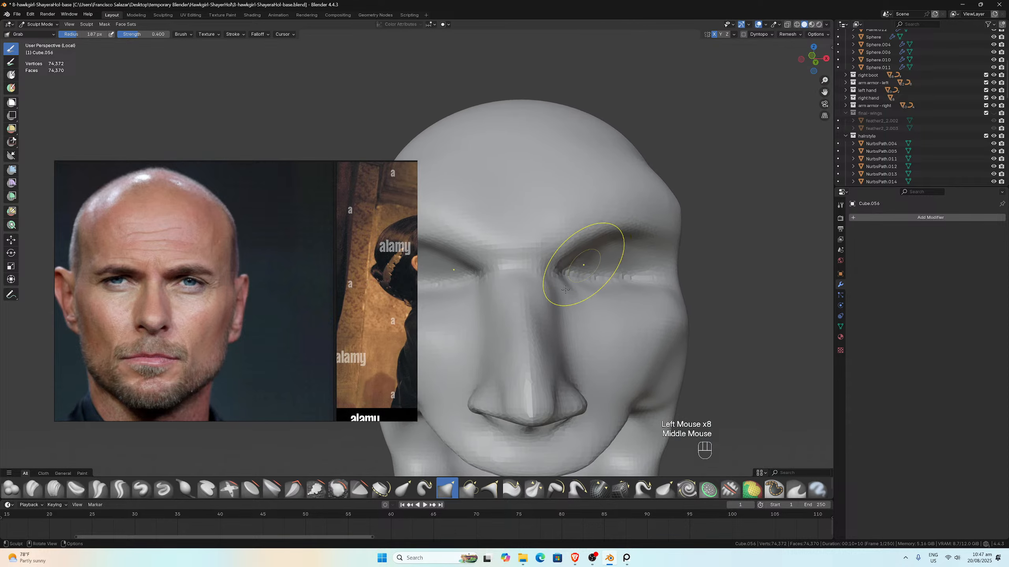
pyautogui.scroll(1, 522, 409)
pyautogui.moveTo(522, 413); pyautogui.dragTo(519, 430)
pyautogui.moveTo(520, 429); pyautogui.dragTo(511, 430)
pyautogui.moveTo(514, 429); pyautogui.dragTo(514, 427)
# Step: Reshape the sides of the nose bridge up to the inner eye corners with the Grab brush
pyautogui.moveTo(495, 339); pyautogui.dragTo(514, 366, button='middle')
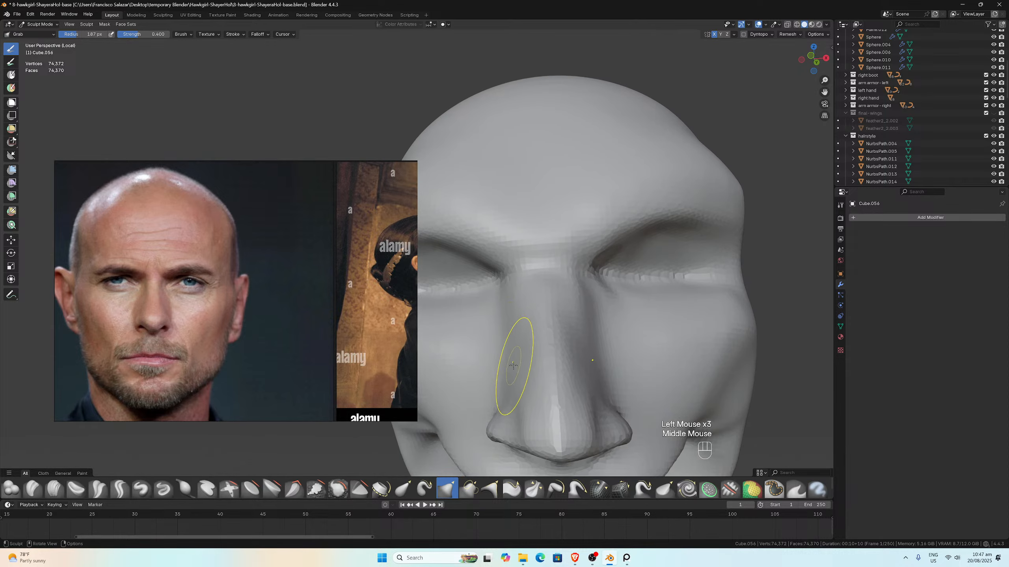
pyautogui.moveTo(503, 352); pyautogui.dragTo(498, 338)
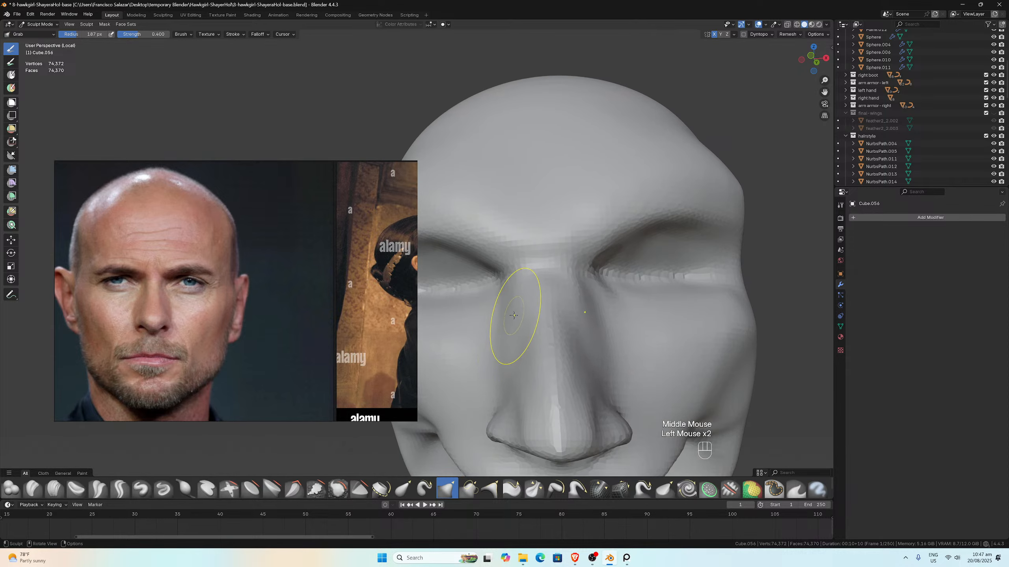
pyautogui.moveTo(509, 288); pyautogui.dragTo(516, 286)
pyautogui.moveTo(511, 281)
pyautogui.mouseDown()
pyautogui.moveTo(519, 278)
pyautogui.moveTo(518, 305)
pyautogui.mouseUp()
# Step: Examine the eye sockets, cheeks and nose from the front and from several other angles
pyautogui.scroll(-2, 556, 312)
pyautogui.moveTo(581, 316)
pyautogui.mouseDown(button='middle')
pyautogui.moveTo(506, 308)
pyautogui.moveTo(524, 313)
pyautogui.moveTo(501, 319)
pyautogui.moveTo(631, 255)
pyautogui.mouseUp(button='middle')
pyautogui.scroll(1, 502, 319)
pyautogui.scroll(4, 631, 255)
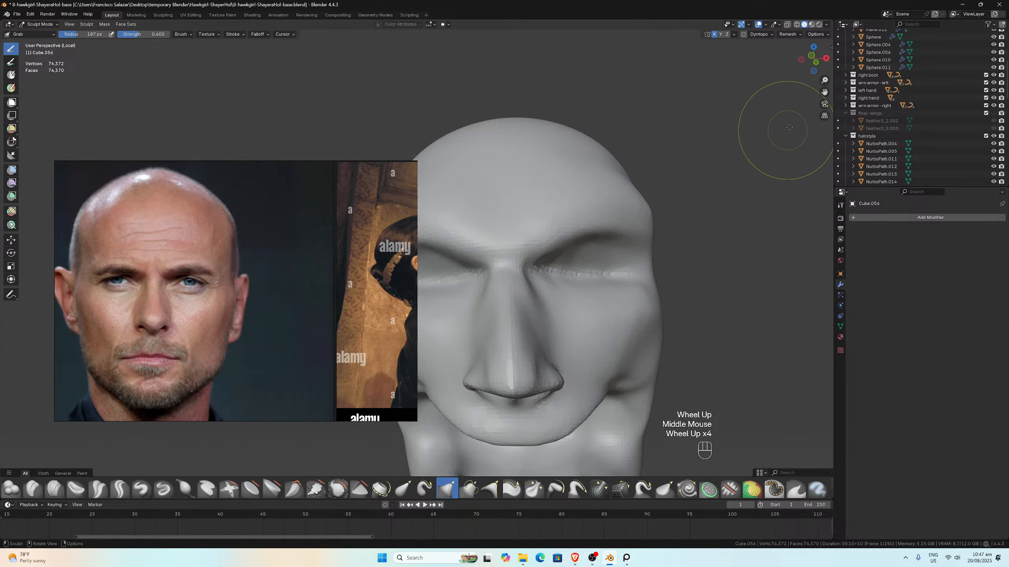
pyautogui.moveTo(825, 92); pyautogui.dragTo(923, 73)
pyautogui.scroll(3, 598, 322)
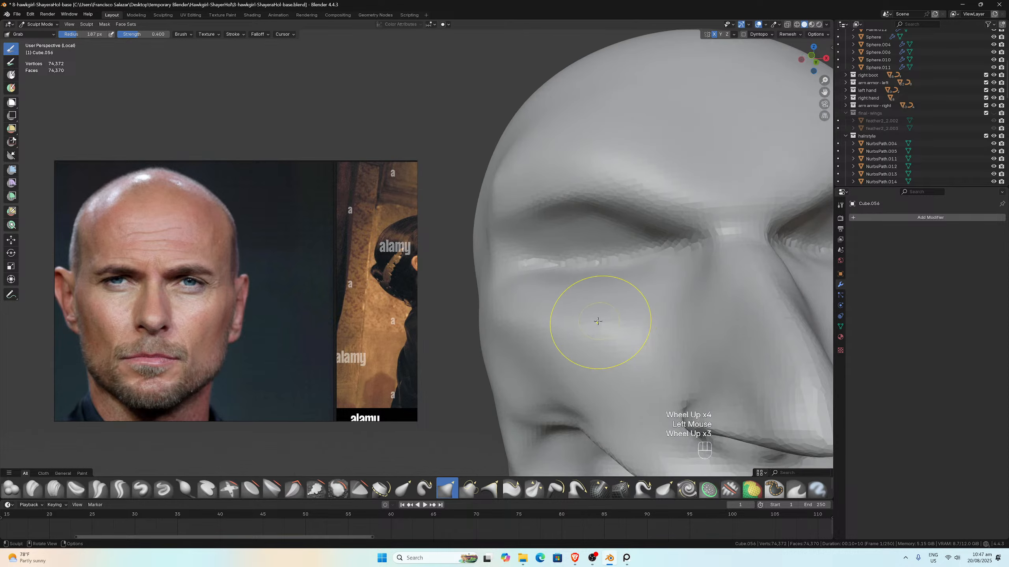
pyautogui.moveTo(598, 321); pyautogui.dragTo(590, 226, button='middle')
pyautogui.moveTo(581, 191); pyautogui.dragTo(602, 158, button='middle')
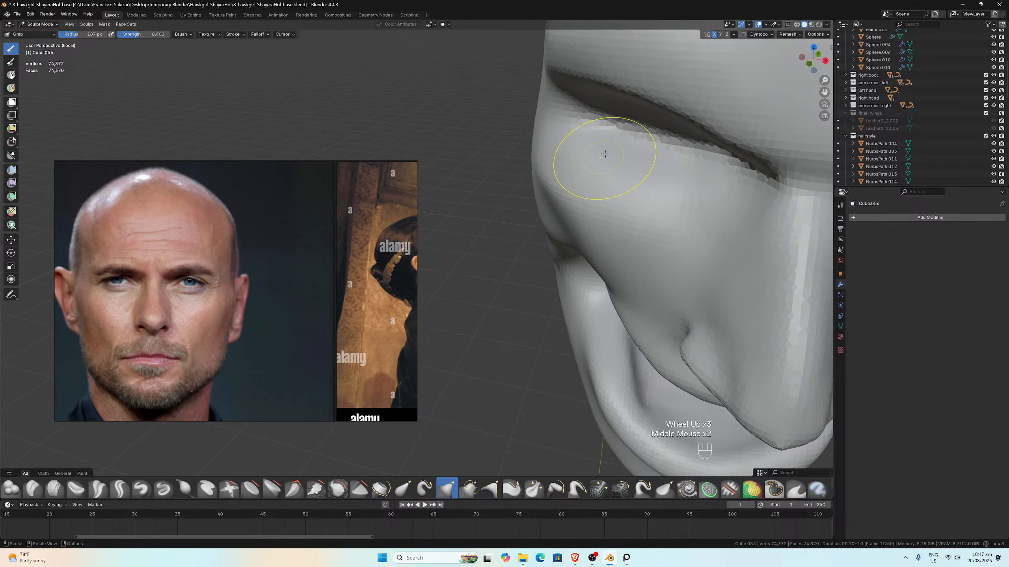
pyautogui.scroll(1, 608, 124)
pyautogui.moveTo(653, 101); pyautogui.dragTo(660, 117, button='middle')
pyautogui.scroll(-1, 659, 117)
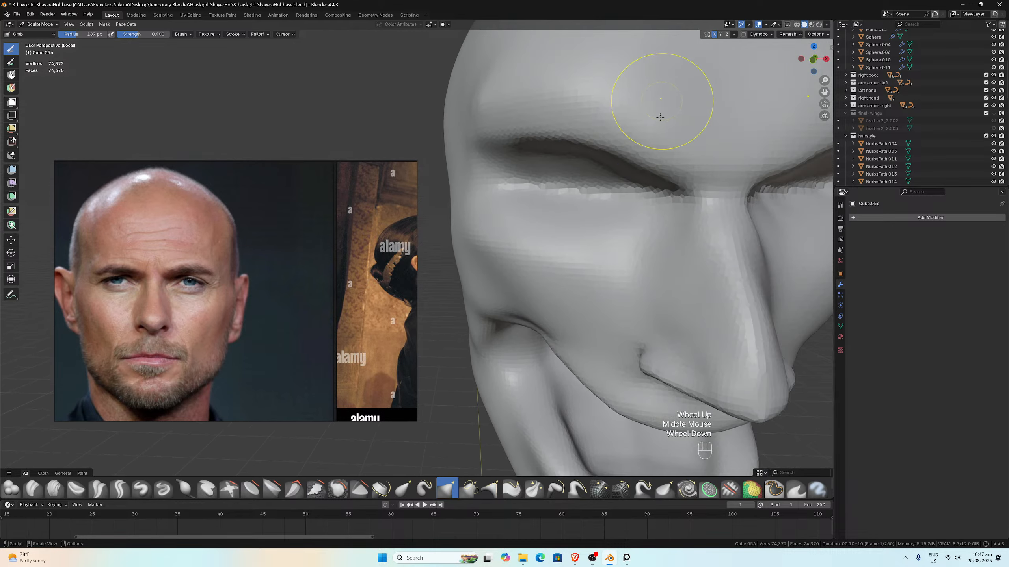
# Step: Carve out the eye areas beneath the brows using the Blob brush with a 99 px radius
pyautogui.press('g')
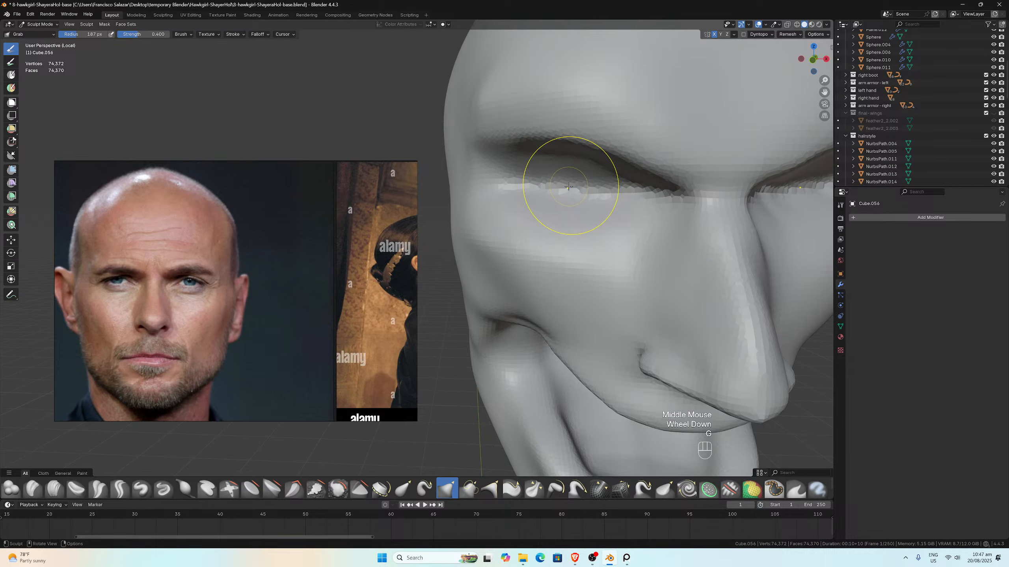
pyautogui.press('f')
pyautogui.click(528, 200)
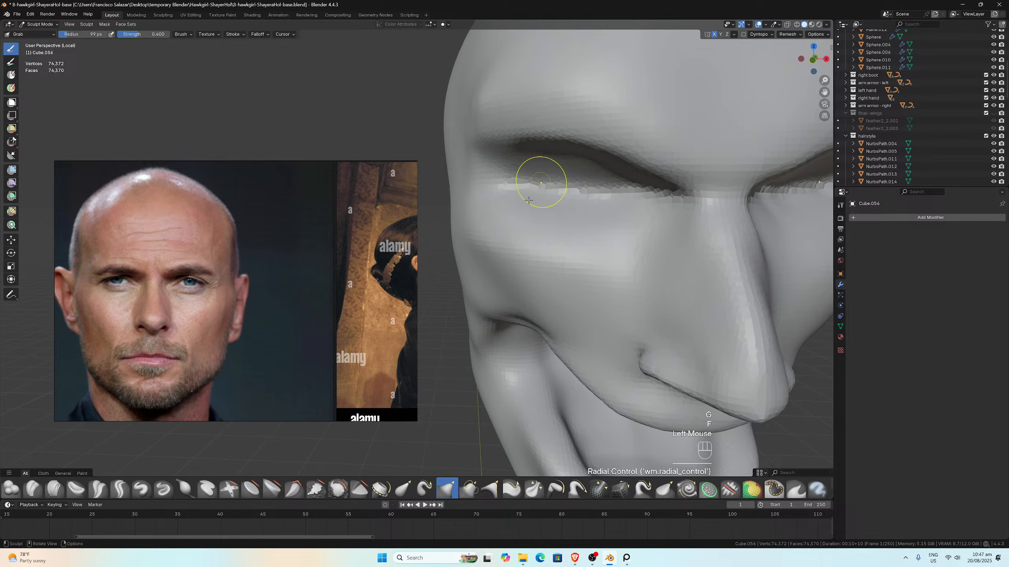
pyautogui.click(11, 491)
pyautogui.moveTo(563, 196)
pyautogui.keyDown('ctrl'); pyautogui.mouseDown()
pyautogui.moveTo(590, 182)
pyautogui.moveTo(537, 175)
pyautogui.moveTo(611, 198)
pyautogui.moveTo(627, 181)
pyautogui.moveTo(588, 200)
pyautogui.moveTo(568, 172)
pyautogui.mouseUp(); pyautogui.keyUp('ctrl')
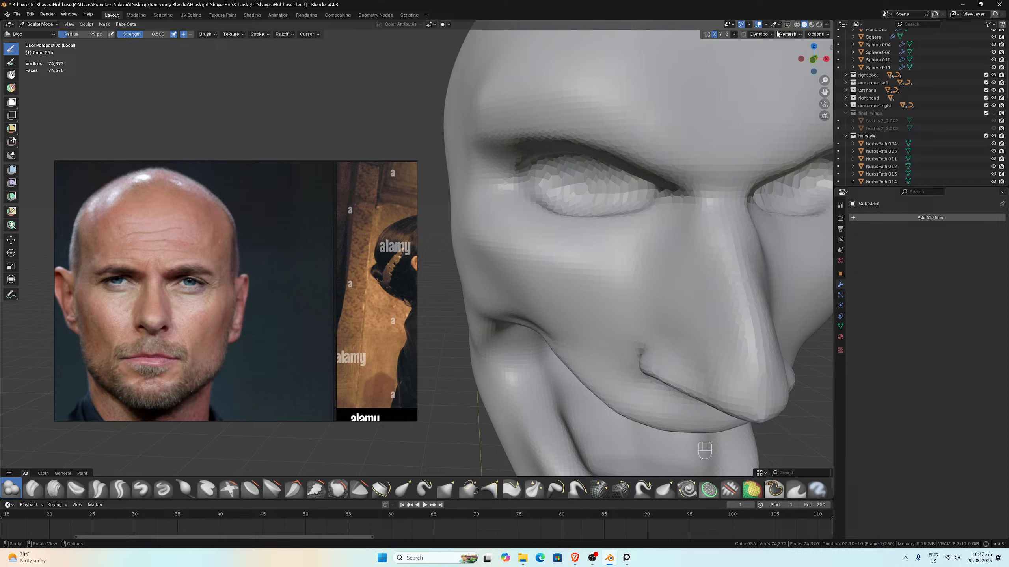
# Step: Rebuild the head mesh with a voxel remesh
pyautogui.click(777, 34)
pyautogui.click(789, 91)
pyautogui.scroll(-2, 590, 209)
pyautogui.moveTo(584, 223); pyautogui.dragTo(591, 210, button='middle')
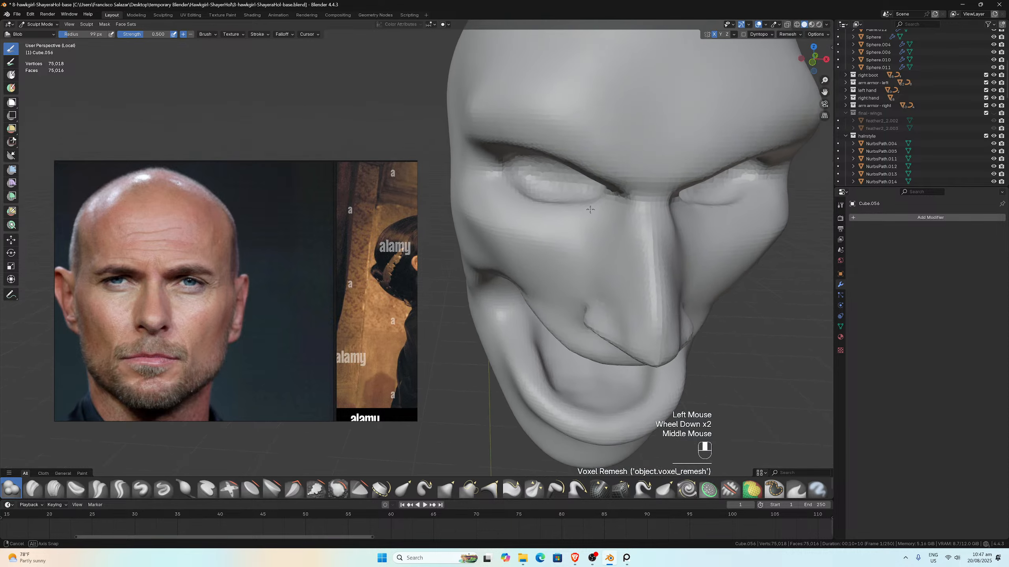
# Step: Smooth the carved surfaces and rims of the eyes
pyautogui.keyDown('shift'); pyautogui.click(524, 187); pyautogui.keyUp('shift')
pyautogui.keyDown('shift'); pyautogui.click(526, 186); pyautogui.keyUp('shift')
pyautogui.moveTo(526, 186); pyautogui.dragTo(591, 111, button='middle')
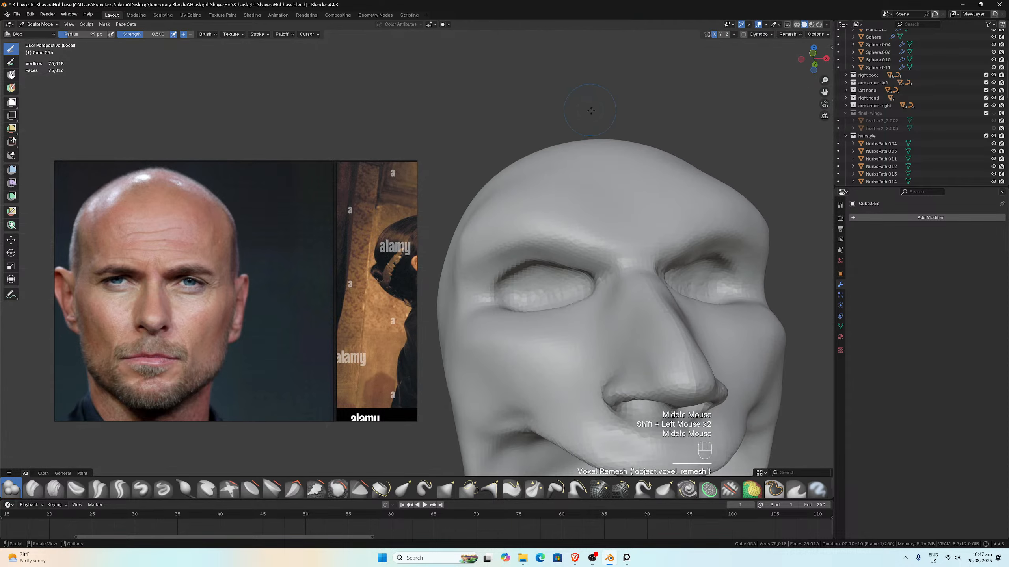
pyautogui.keyDown('shift'); pyautogui.moveTo(513, 289); pyautogui.dragTo(541, 284); pyautogui.keyUp('shift')
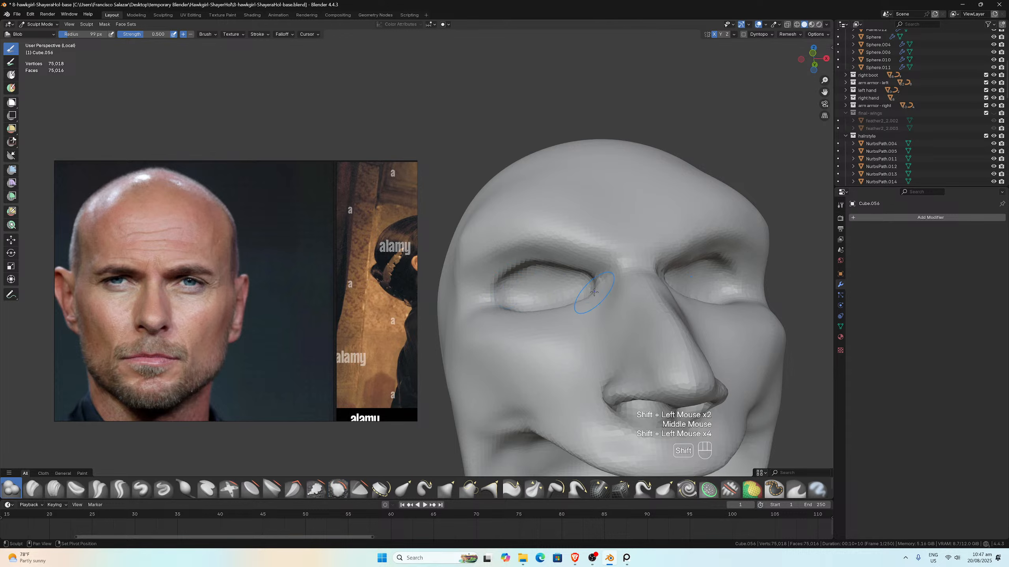
# Step: Inspect the face in three-quarter view and find the close-up of the pointed-eared monster's profile among the comic references
pyautogui.scroll(-3, 541, 283)
pyautogui.moveTo(540, 284)
pyautogui.mouseDown(button='middle')
pyautogui.moveTo(524, 294)
pyautogui.moveTo(584, 290)
pyautogui.mouseUp(button='middle')
pyautogui.scroll(2, 524, 294)
pyautogui.scroll(2, 532, 297)
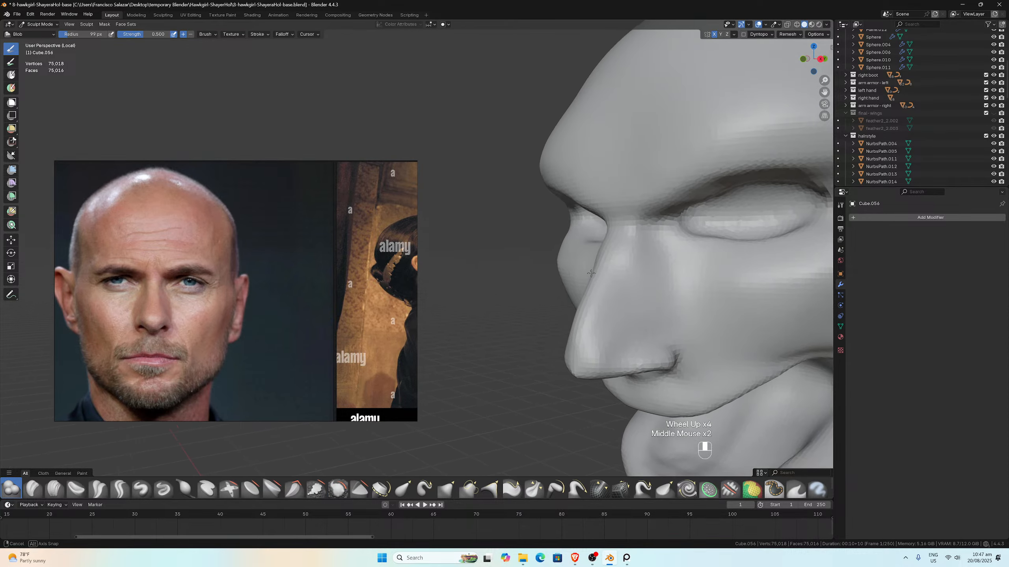
pyautogui.scroll(-3, 325, 329)
pyautogui.scroll(4, 283, 347)
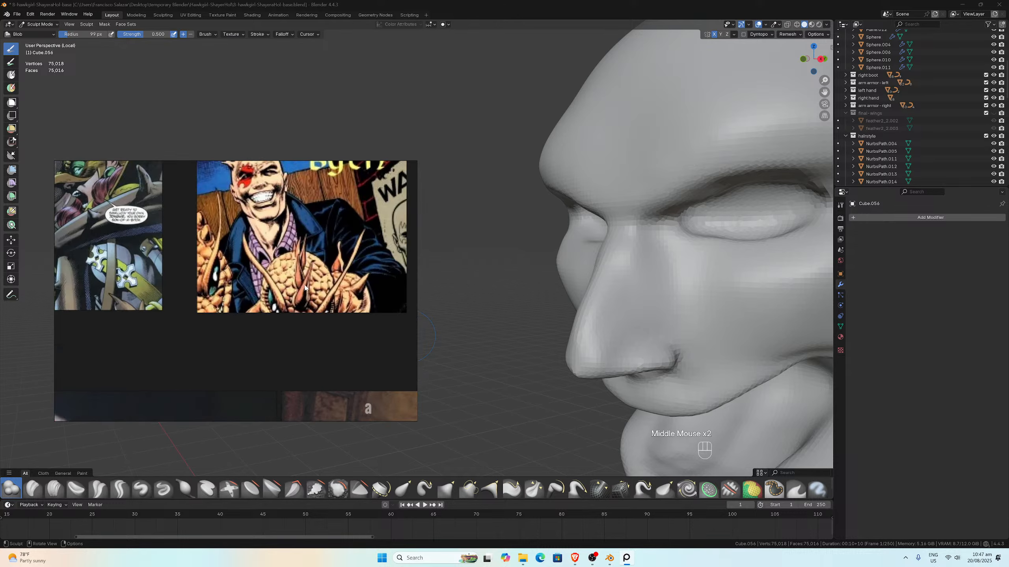
pyautogui.scroll(-4, 294, 330)
pyautogui.scroll(1, 304, 317)
pyautogui.scroll(5, 325, 324)
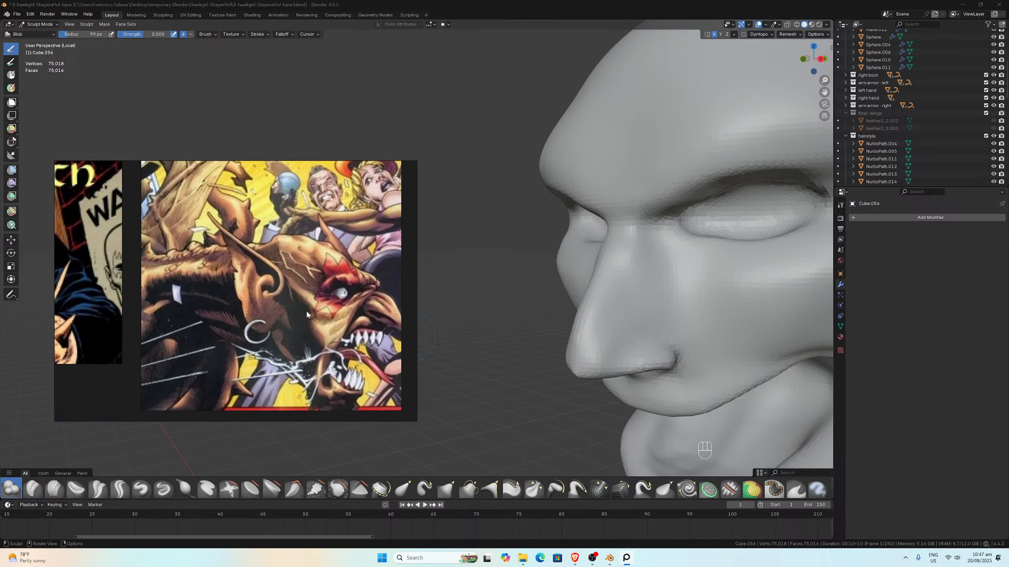
pyautogui.moveTo(457, 278); pyautogui.dragTo(671, 141, button='middle')
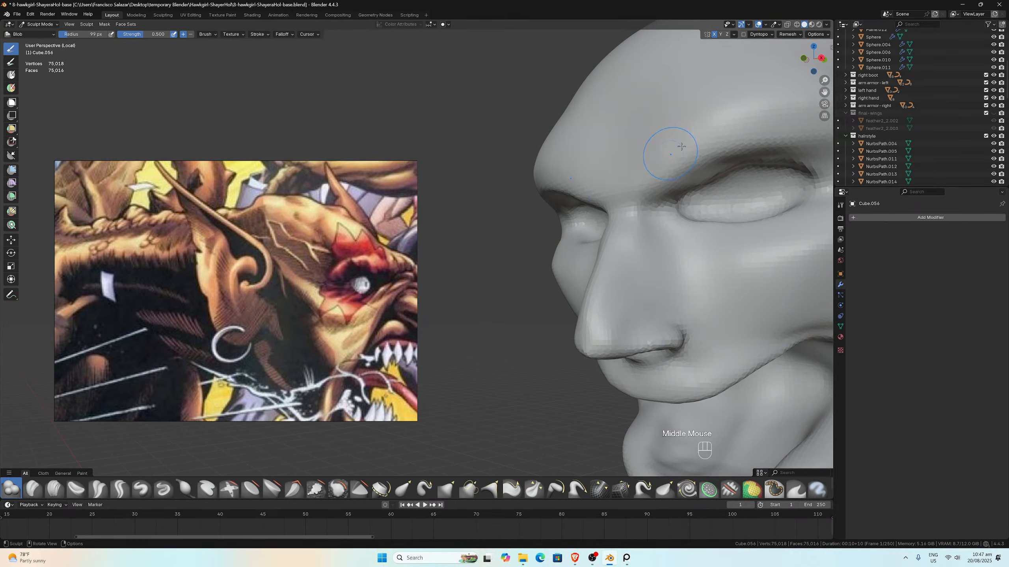
# Step: Build up thick arched brow ridges above the eyes using the Clay Strips brush with a 64 px radius
pyautogui.click(824, 92)
pyautogui.scroll(5, 644, 222)
pyautogui.scroll(-3, 643, 222)
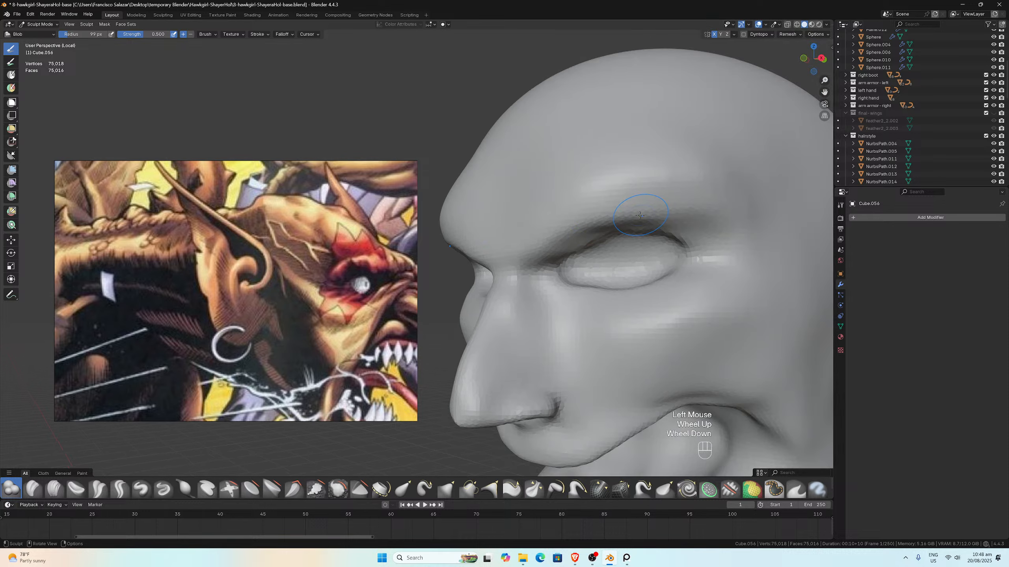
pyautogui.click(55, 488)
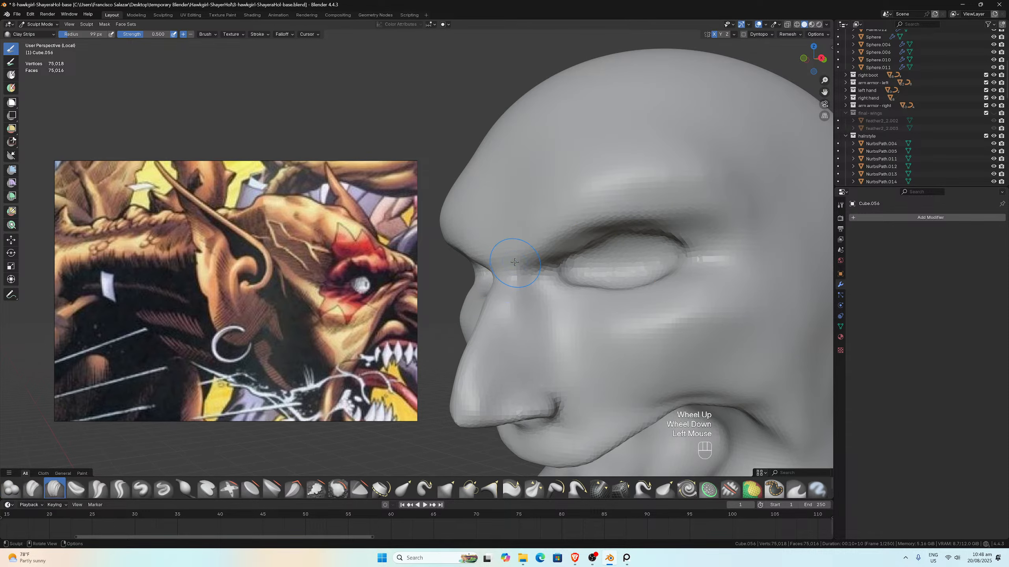
pyautogui.click(527, 242)
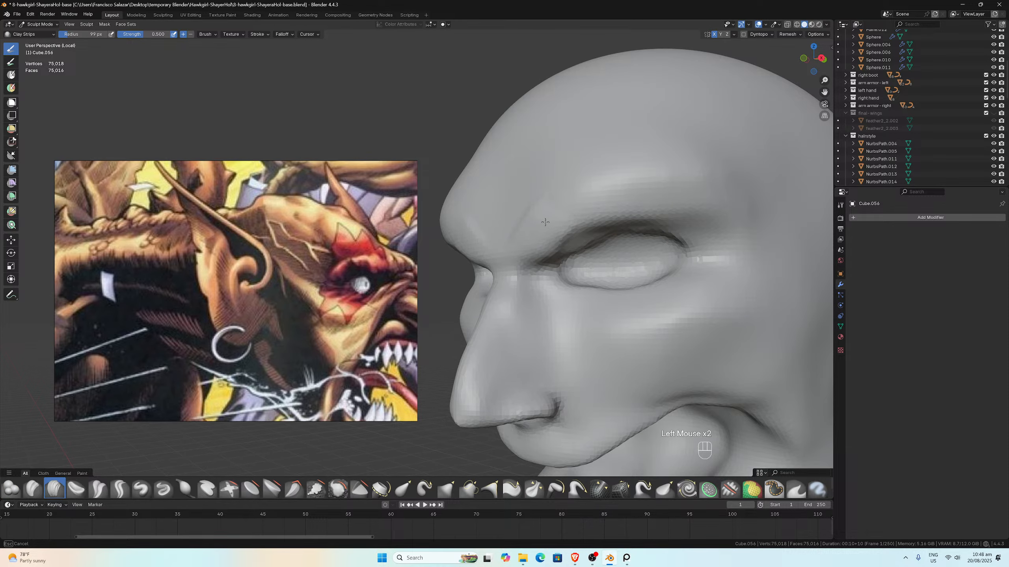
pyautogui.moveTo(545, 223)
pyautogui.mouseDown()
pyautogui.moveTo(636, 205)
pyautogui.moveTo(673, 179)
pyautogui.moveTo(719, 183)
pyautogui.moveTo(743, 212)
pyautogui.moveTo(640, 185)
pyautogui.moveTo(588, 204)
pyautogui.moveTo(541, 245)
pyautogui.moveTo(588, 199)
pyautogui.moveTo(697, 191)
pyautogui.mouseUp()
pyautogui.press('f')
pyautogui.click(526, 253)
pyautogui.moveTo(697, 191); pyautogui.dragTo(635, 222, button='middle')
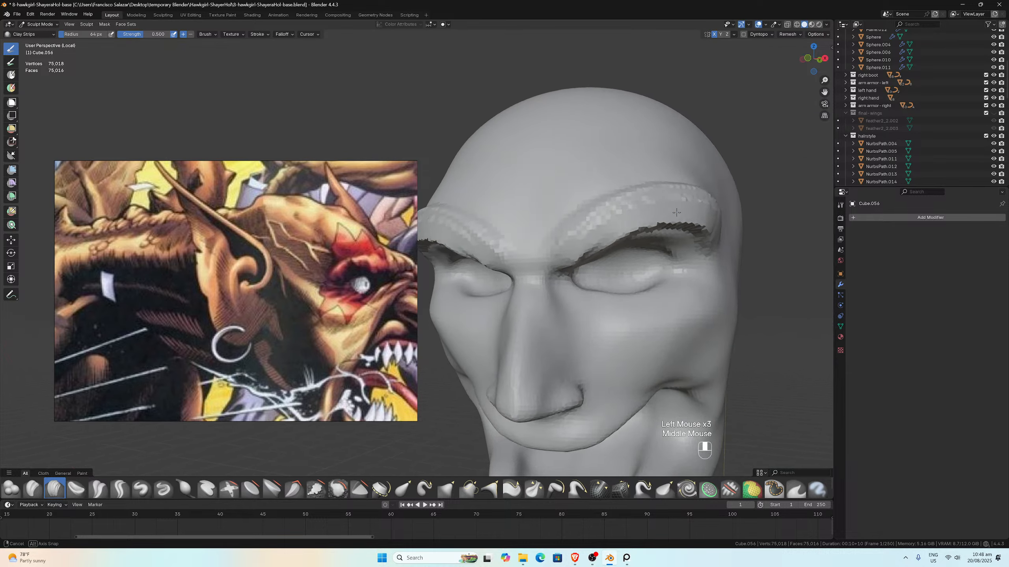
# Step: Smooth the new brow ridge from the inner end to the outer end in front view
pyautogui.scroll(2, 636, 222)
pyautogui.keyDown('shift'); pyautogui.click(675, 207); pyautogui.keyUp('shift')
pyautogui.keyDown('shift'); pyautogui.click(619, 232); pyautogui.keyUp('shift')
pyautogui.keyDown('shift'); pyautogui.moveTo(602, 262); pyautogui.dragTo(624, 238); pyautogui.keyUp('shift')
pyautogui.moveTo(623, 239)
pyautogui.keyDown('shift'); pyautogui.mouseDown()
pyautogui.moveTo(646, 254)
pyautogui.moveTo(671, 224)
pyautogui.mouseUp(); pyautogui.keyUp('shift')
pyautogui.keyDown('shift'); pyautogui.moveTo(671, 223); pyautogui.dragTo(695, 204); pyautogui.keyUp('shift')
pyautogui.keyDown('shift'); pyautogui.moveTo(699, 201); pyautogui.dragTo(734, 165); pyautogui.keyUp('shift')
pyautogui.keyDown('shift'); pyautogui.moveTo(714, 183); pyautogui.dragTo(674, 221); pyautogui.keyUp('shift')
# Step: Smooth the jagged underside of the brow ridge from below
pyautogui.scroll(-3, 628, 204)
pyautogui.moveTo(615, 209)
pyautogui.mouseDown(button='middle')
pyautogui.moveTo(480, 67)
pyautogui.moveTo(461, 105)
pyautogui.mouseUp(button='middle')
pyautogui.scroll(3, 481, 67)
pyautogui.keyDown('shift'); pyautogui.click(476, 66); pyautogui.keyUp('shift')
pyautogui.keyDown('shift'); pyautogui.click(477, 63); pyautogui.keyUp('shift')
pyautogui.keyDown('shift'); pyautogui.click(478, 62); pyautogui.keyUp('shift')
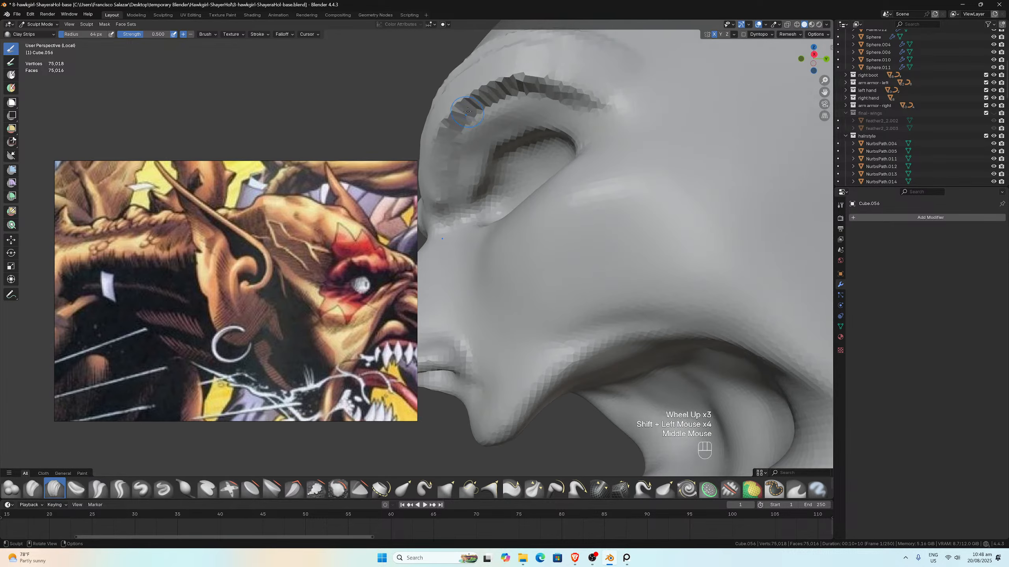
pyautogui.keyDown('shift'); pyautogui.click(462, 111); pyautogui.keyUp('shift')
pyautogui.keyDown('shift'); pyautogui.click(464, 104); pyautogui.keyUp('shift')
pyautogui.keyDown('shift'); pyautogui.click(453, 99); pyautogui.keyUp('shift')
pyautogui.keyDown('shift'); pyautogui.click(449, 109); pyautogui.keyUp('shift')
pyautogui.keyDown('shift'); pyautogui.click(532, 85); pyautogui.keyUp('shift')
pyautogui.keyDown('shift'); pyautogui.moveTo(556, 88); pyautogui.dragTo(598, 106); pyautogui.keyUp('shift')
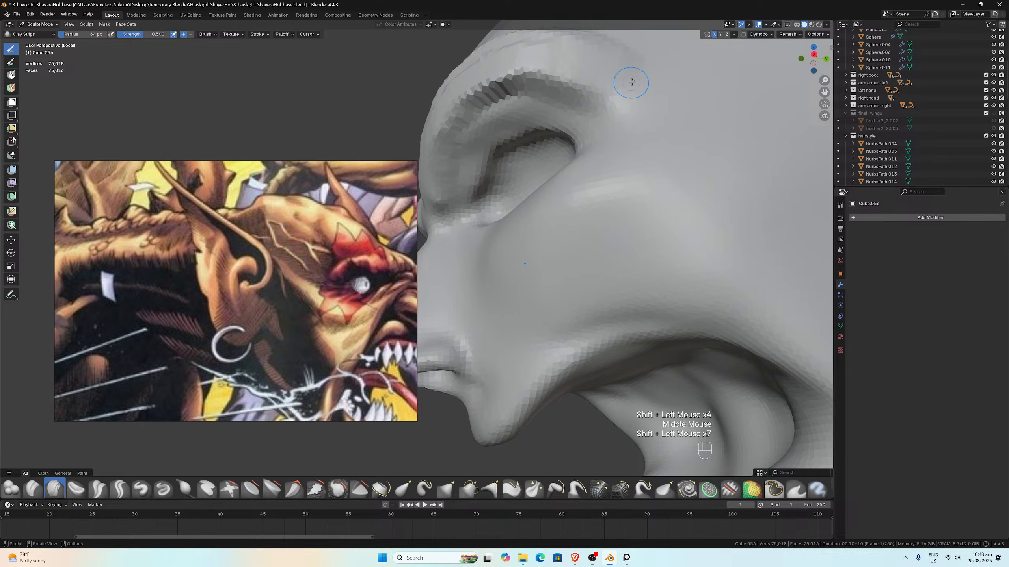
# Step: Smooth the side-facing surface of the brow ridge
pyautogui.moveTo(631, 79)
pyautogui.mouseDown(button='middle')
pyautogui.moveTo(638, 135)
pyautogui.moveTo(618, 130)
pyautogui.mouseUp(button='middle')
pyautogui.keyDown('shift'); pyautogui.click(638, 135); pyautogui.keyUp('shift')
pyautogui.keyDown('shift'); pyautogui.click(636, 134); pyautogui.keyUp('shift')
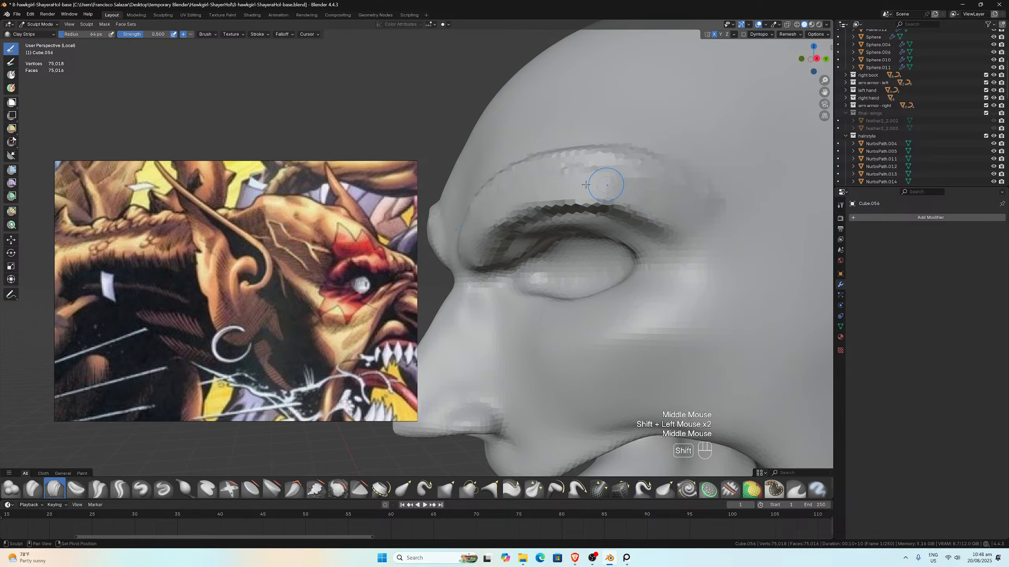
pyautogui.keyDown('shift'); pyautogui.click(601, 184); pyautogui.keyUp('shift')
pyautogui.keyDown('shift'); pyautogui.click(575, 197); pyautogui.keyUp('shift')
pyautogui.keyDown('shift'); pyautogui.click(556, 200); pyautogui.keyUp('shift')
pyautogui.keyDown('shift'); pyautogui.click(541, 181); pyautogui.keyUp('shift')
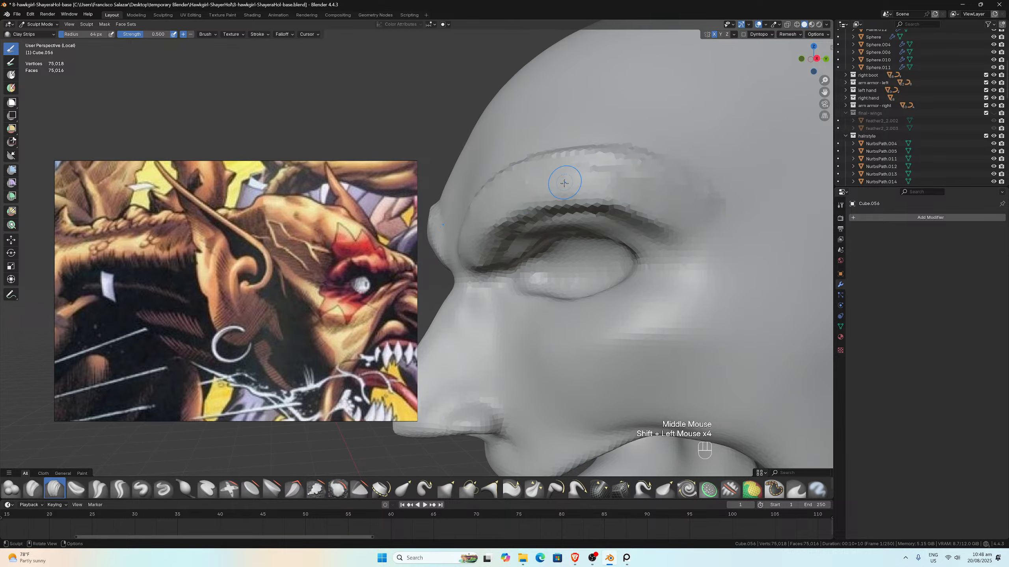
# Step: Smooth the top of the brow ridge from a raised side view, including its inner end
pyautogui.moveTo(541, 181); pyautogui.dragTo(562, 203, button='middle')
pyautogui.keyDown('shift'); pyautogui.click(543, 255); pyautogui.keyUp('shift')
pyautogui.keyDown('shift'); pyautogui.click(592, 269); pyautogui.keyUp('shift')
pyautogui.keyDown('shift'); pyautogui.click(564, 259); pyautogui.keyUp('shift')
pyautogui.keyDown('shift'); pyautogui.click(623, 277); pyautogui.keyUp('shift')
pyautogui.keyDown('shift'); pyautogui.moveTo(612, 279); pyautogui.dragTo(600, 282); pyautogui.keyUp('shift')
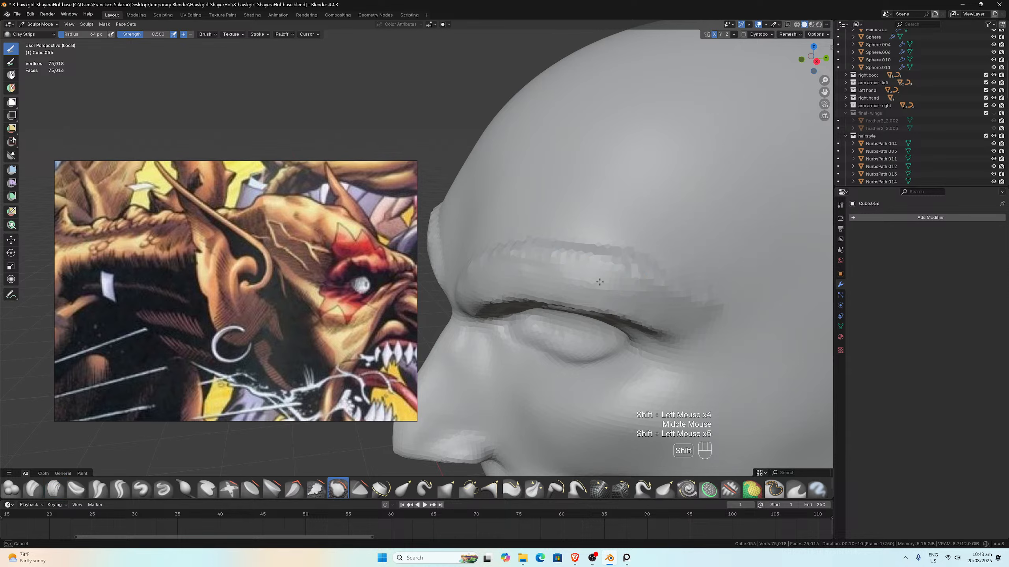
pyautogui.keyDown('shift'); pyautogui.moveTo(475, 272); pyautogui.dragTo(495, 281); pyautogui.keyUp('shift')
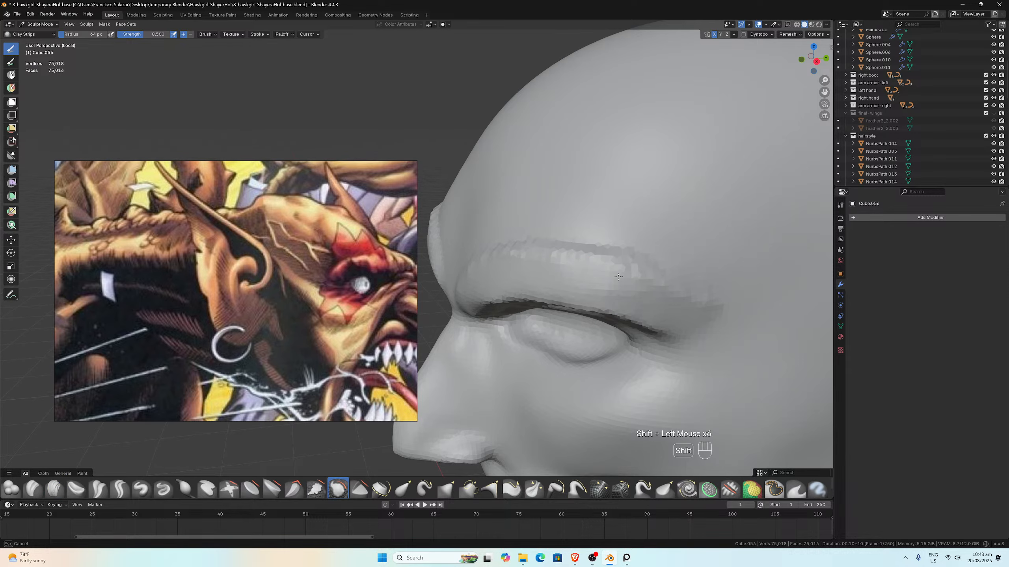
# Step: Blend the outer and inner ends of the brow ridge into the surrounding face with smoothing strokes
pyautogui.moveTo(618, 277); pyautogui.dragTo(556, 342, button='middle')
pyautogui.moveTo(514, 349)
pyautogui.keyDown('shift'); pyautogui.mouseDown()
pyautogui.moveTo(645, 388)
pyautogui.moveTo(700, 387)
pyautogui.mouseUp(); pyautogui.keyUp('shift')
pyautogui.moveTo(687, 353); pyautogui.dragTo(669, 305, button='middle')
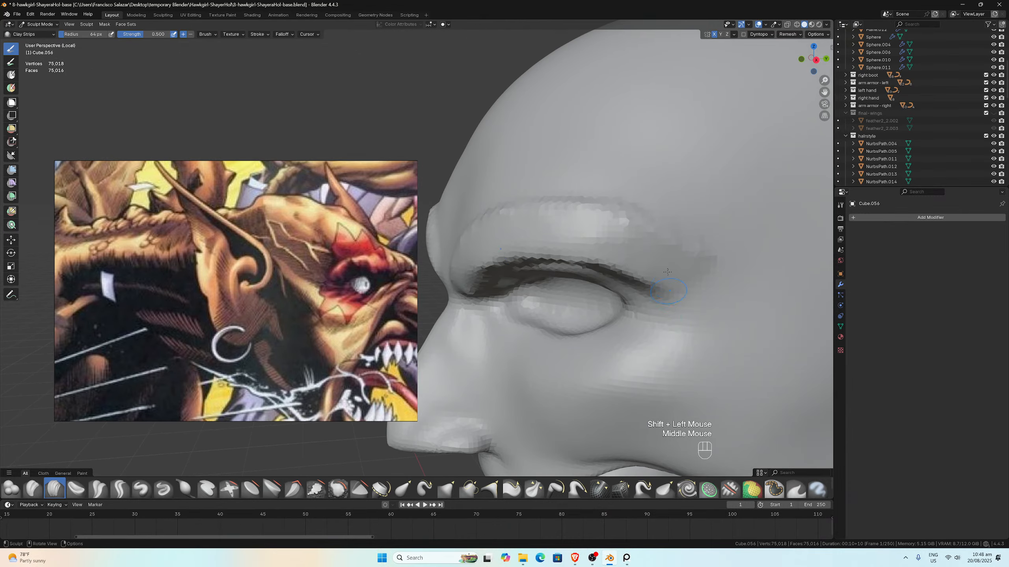
pyautogui.keyDown('shift'); pyautogui.moveTo(644, 242); pyautogui.dragTo(662, 251); pyautogui.keyUp('shift')
pyautogui.moveTo(662, 251); pyautogui.dragTo(596, 256, button='middle')
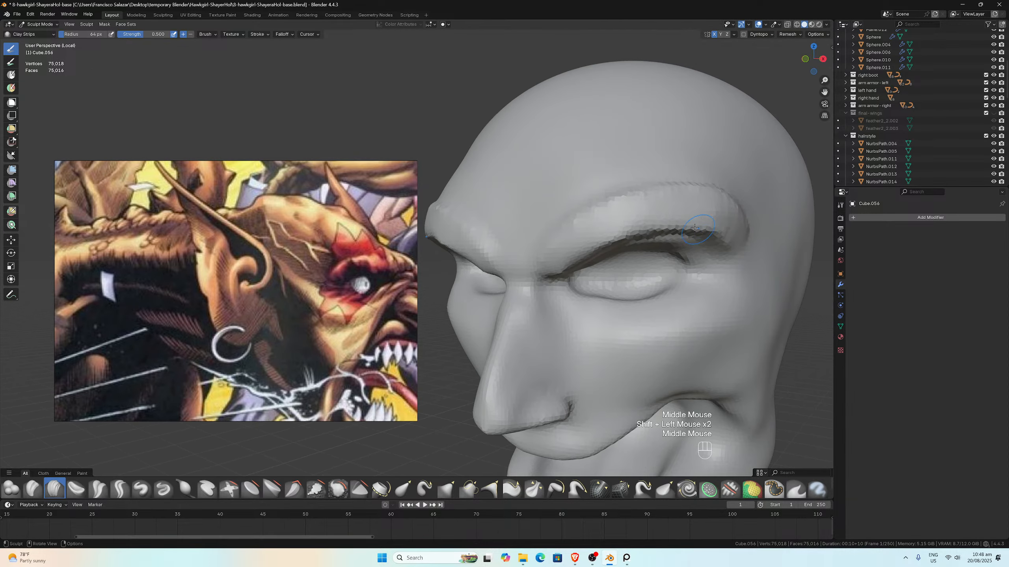
pyautogui.scroll(2, 584, 257)
pyautogui.keyDown('shift'); pyautogui.moveTo(585, 249); pyautogui.dragTo(581, 257); pyautogui.keyUp('shift')
# Step: Thicken the brow ridge with the Blob brush and smooth its outer end down toward the temple
pyautogui.scroll(-3, 581, 257)
pyautogui.moveTo(581, 257)
pyautogui.mouseDown(button='middle')
pyautogui.moveTo(534, 265)
pyautogui.moveTo(568, 218)
pyautogui.moveTo(568, 242)
pyautogui.mouseUp(button='middle')
pyautogui.scroll(2, 533, 266)
pyautogui.scroll(2, 563, 273)
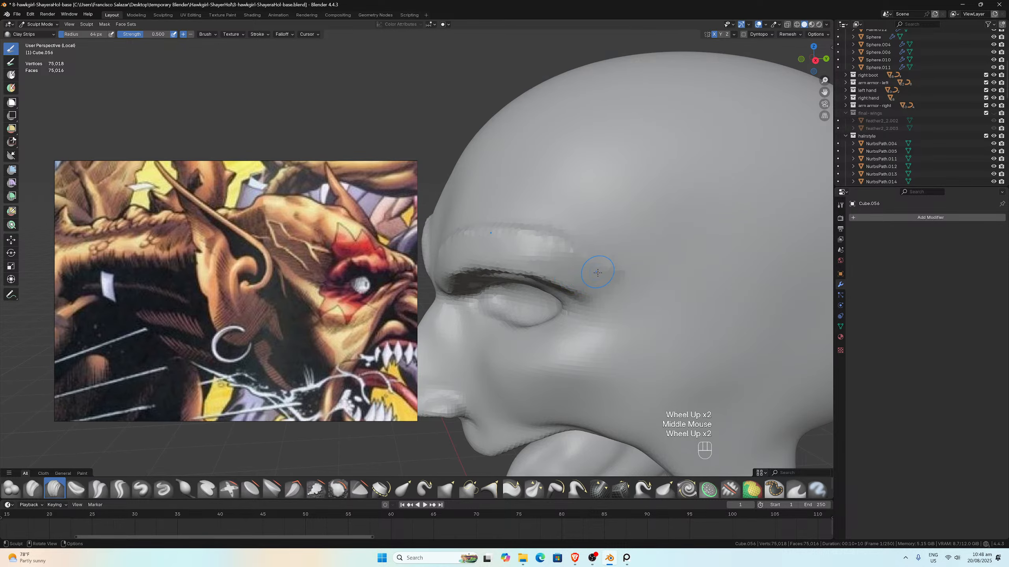
pyautogui.click(11, 489)
pyautogui.moveTo(535, 259)
pyautogui.mouseDown()
pyautogui.moveTo(600, 279)
pyautogui.moveTo(570, 254)
pyautogui.moveTo(533, 247)
pyautogui.mouseUp()
pyautogui.moveTo(538, 258); pyautogui.dragTo(456, 247)
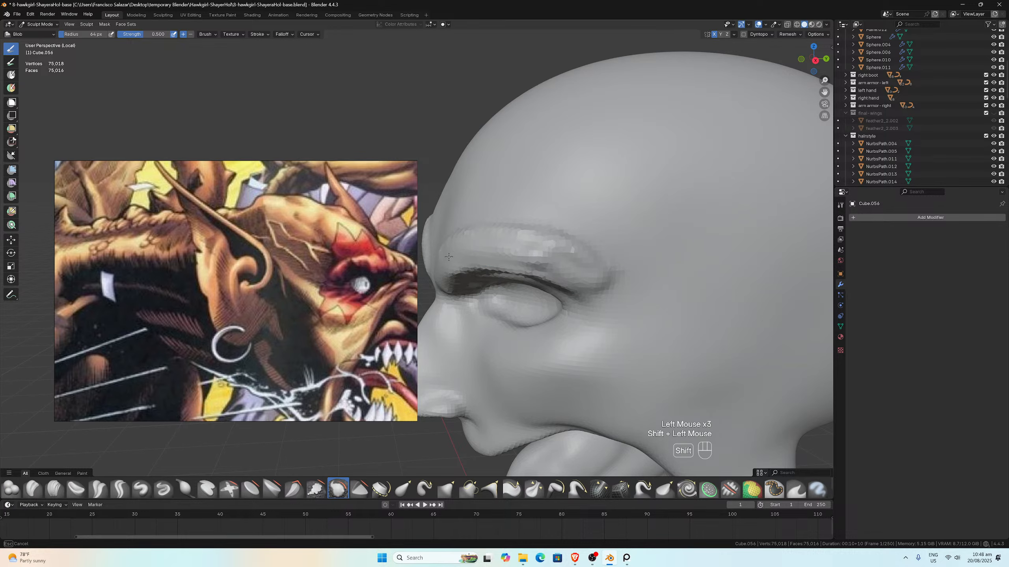
pyautogui.keyDown('shift'); pyautogui.moveTo(561, 262); pyautogui.dragTo(566, 267); pyautogui.keyUp('shift')
pyautogui.keyDown('shift'); pyautogui.moveTo(566, 267); pyautogui.dragTo(564, 267); pyautogui.keyUp('shift')
pyautogui.moveTo(572, 270)
pyautogui.keyDown('shift'); pyautogui.mouseDown()
pyautogui.moveTo(632, 278)
pyautogui.moveTo(596, 315)
pyautogui.mouseUp(); pyautogui.keyUp('shift')
# Step: Try to smooth the underside of the outer brow ridge from below
pyautogui.scroll(-2, 596, 315)
pyautogui.moveTo(596, 315); pyautogui.dragTo(617, 241, button='middle')
pyautogui.scroll(2, 618, 241)
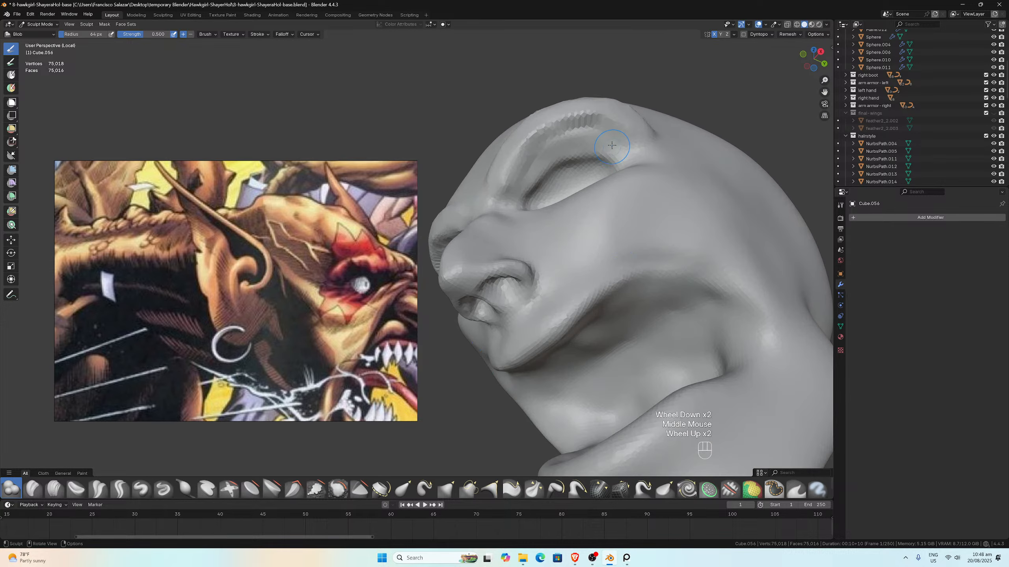
pyautogui.keyDown('shift'); pyautogui.moveTo(621, 148); pyautogui.dragTo(590, 129); pyautogui.keyUp('shift')
pyautogui.moveTo(546, 141)
pyautogui.mouseDown(button='middle')
pyautogui.moveTo(516, 158)
pyautogui.moveTo(548, 185)
pyautogui.mouseUp(button='middle')
pyautogui.scroll(1, 548, 184)
pyautogui.hotkey('ctrl', 'z')
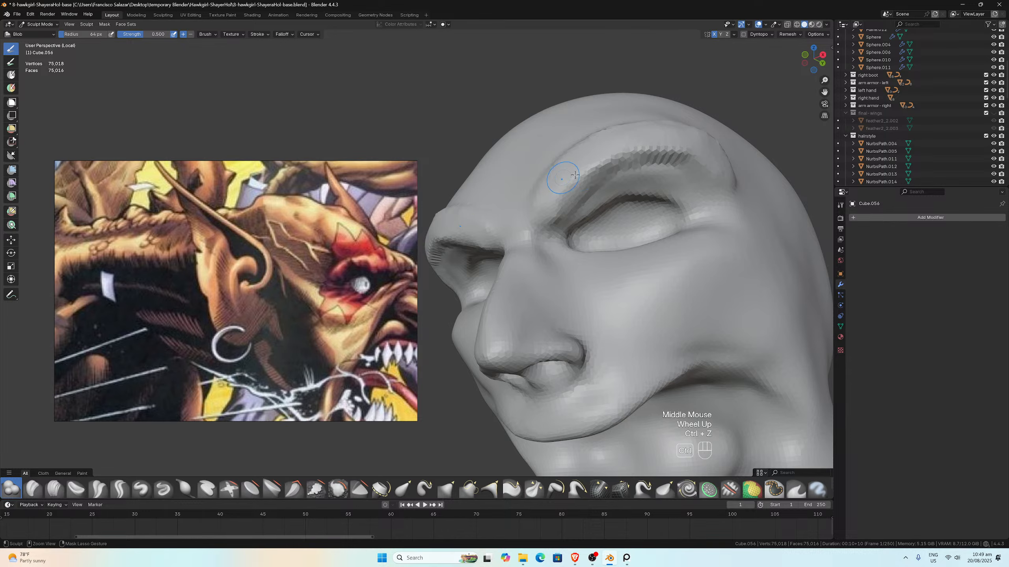
# Step: Smooth the brow ridge from its outer peak down to the inner end near the nose
pyautogui.keyDown('ctrl'); pyautogui.scroll(1, 603, 162); pyautogui.keyUp('ctrl')
pyautogui.moveTo(602, 162); pyautogui.dragTo(576, 135, button='middle')
pyautogui.keyDown('shift'); pyautogui.moveTo(576, 129); pyautogui.dragTo(608, 115); pyautogui.keyUp('shift')
pyautogui.keyDown('shift'); pyautogui.moveTo(608, 115); pyautogui.dragTo(560, 127); pyautogui.keyUp('shift')
pyautogui.keyDown('shift'); pyautogui.moveTo(556, 127); pyautogui.dragTo(516, 153); pyautogui.keyUp('shift')
pyautogui.keyDown('shift'); pyautogui.moveTo(530, 147); pyautogui.dragTo(501, 191); pyautogui.keyUp('shift')
pyautogui.moveTo(500, 193); pyautogui.dragTo(552, 207, button='middle')
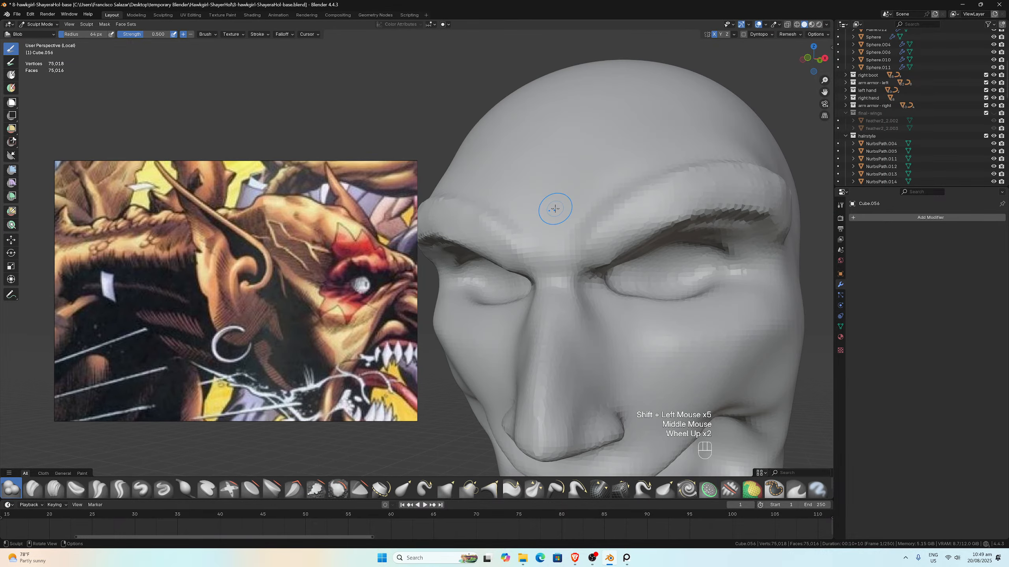
# Step: Compare the eye and brow of the monster in the comic reference with the sculpted eye area
pyautogui.scroll(2, 363, 302)
pyautogui.scroll(-1, 363, 303)
pyautogui.moveTo(364, 303); pyautogui.dragTo(314, 306, button='middle')
pyautogui.scroll(1, 314, 305)
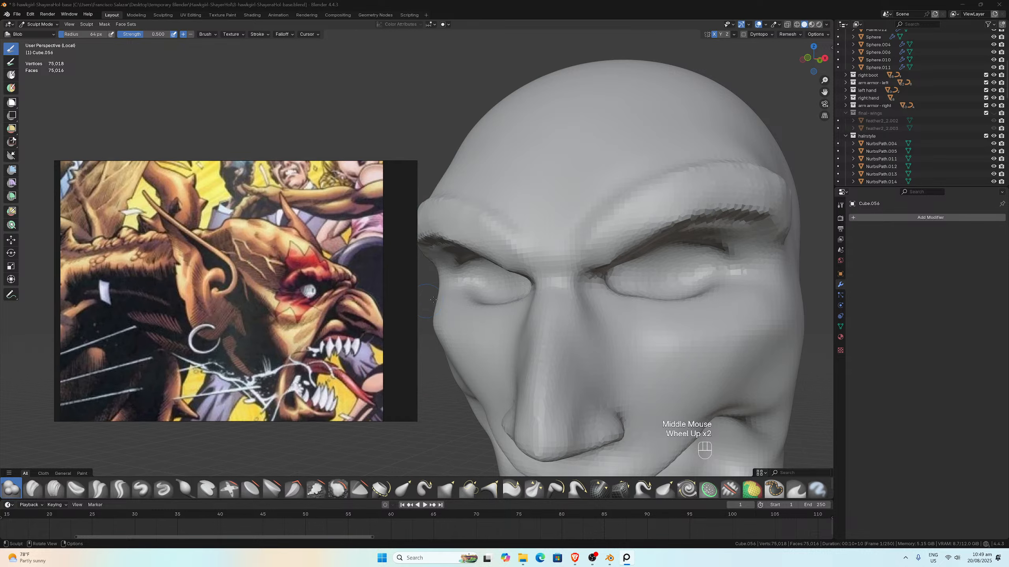
pyautogui.scroll(1, 378, 292)
pyautogui.scroll(2, 624, 264)
pyautogui.moveTo(628, 262); pyautogui.dragTo(633, 265, button='middle')
pyautogui.scroll(-1, 634, 270)
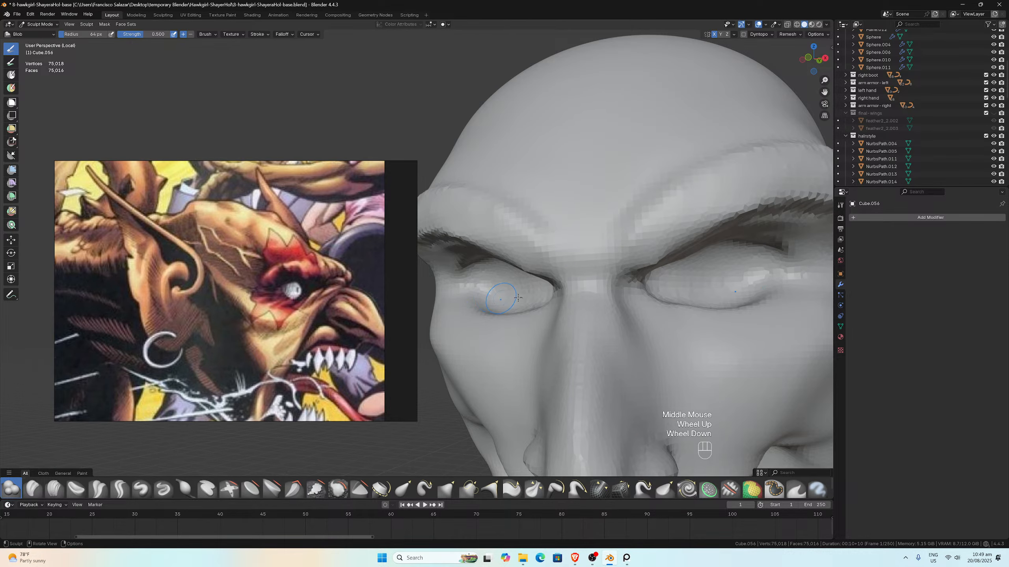
# Step: Raise frown folds between the brows and wrinkles across the nose bridge with the Blob brush at 47 px radius
pyautogui.press('f')
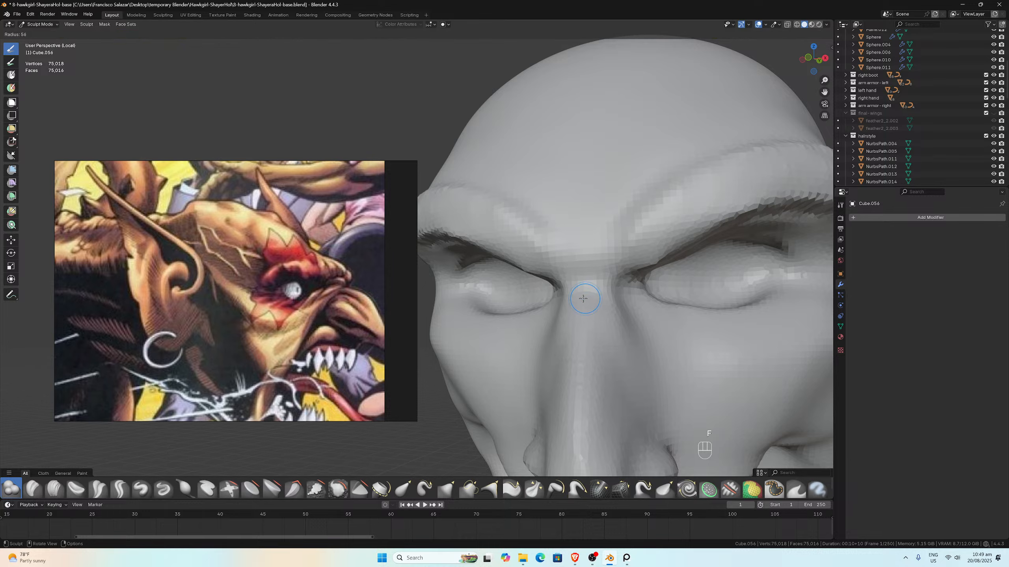
pyautogui.click(582, 294)
pyautogui.scroll(-2, 596, 297)
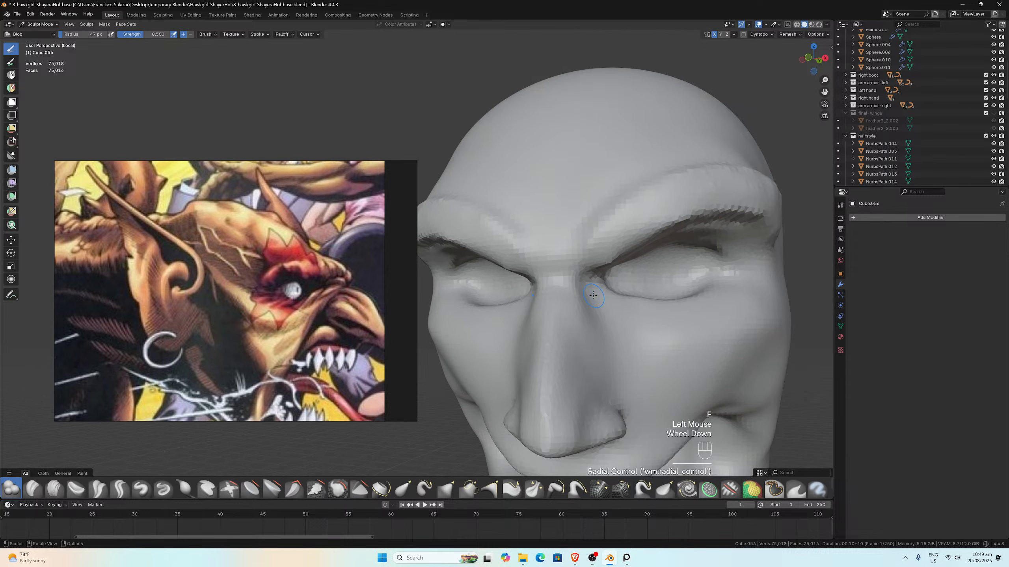
pyautogui.moveTo(596, 297)
pyautogui.mouseDown(button='middle')
pyautogui.moveTo(540, 283)
pyautogui.moveTo(524, 289)
pyautogui.mouseUp(button='middle')
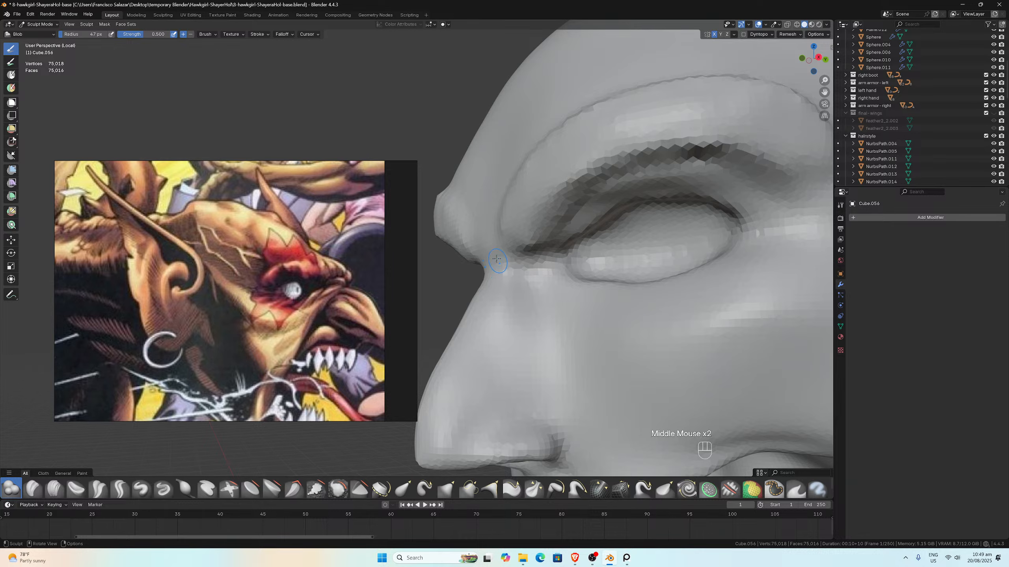
pyautogui.moveTo(496, 259); pyautogui.dragTo(508, 235, button='middle')
pyautogui.moveTo(509, 235)
pyautogui.mouseDown()
pyautogui.moveTo(492, 247)
pyautogui.moveTo(514, 256)
pyautogui.moveTo(512, 282)
pyautogui.mouseUp()
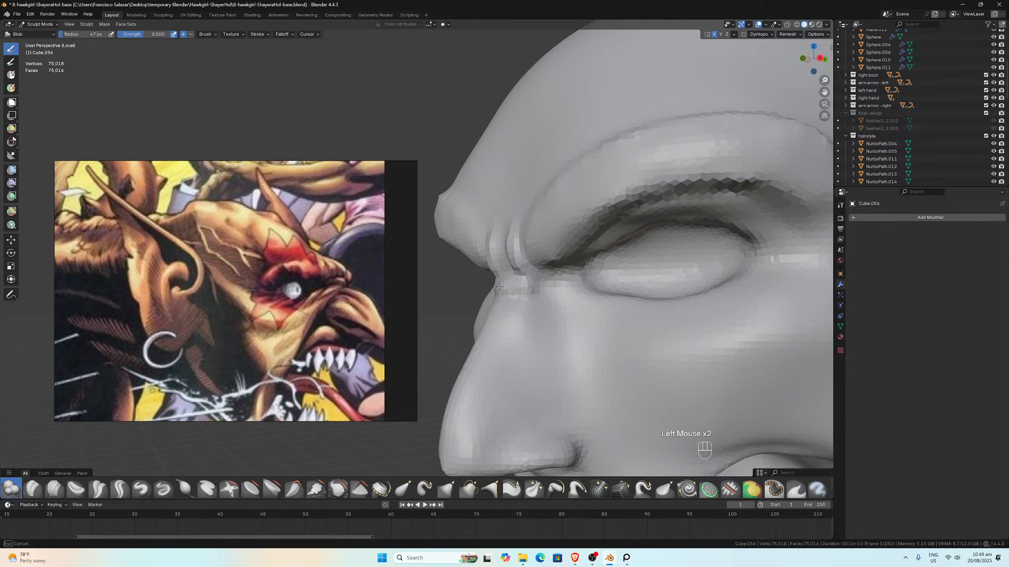
pyautogui.hotkey('ctrl', 'z')
pyautogui.moveTo(562, 296)
pyautogui.mouseDown()
pyautogui.moveTo(508, 286)
pyautogui.moveTo(564, 310)
pyautogui.mouseUp()
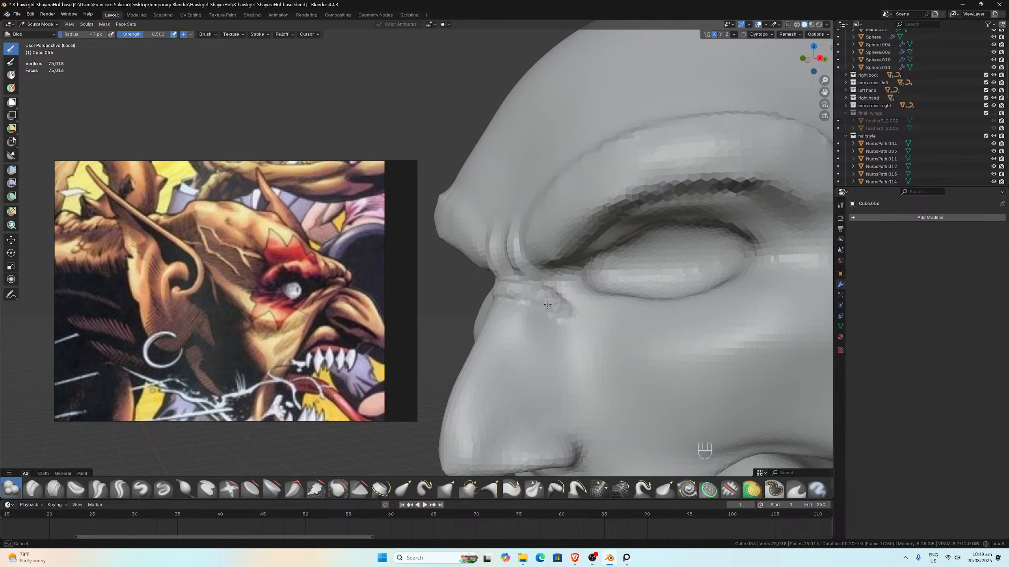
pyautogui.scroll(-1, 494, 287)
pyautogui.moveTo(494, 288)
pyautogui.mouseDown(button='middle')
pyautogui.moveTo(548, 288)
pyautogui.moveTo(513, 285)
pyautogui.mouseUp(button='middle')
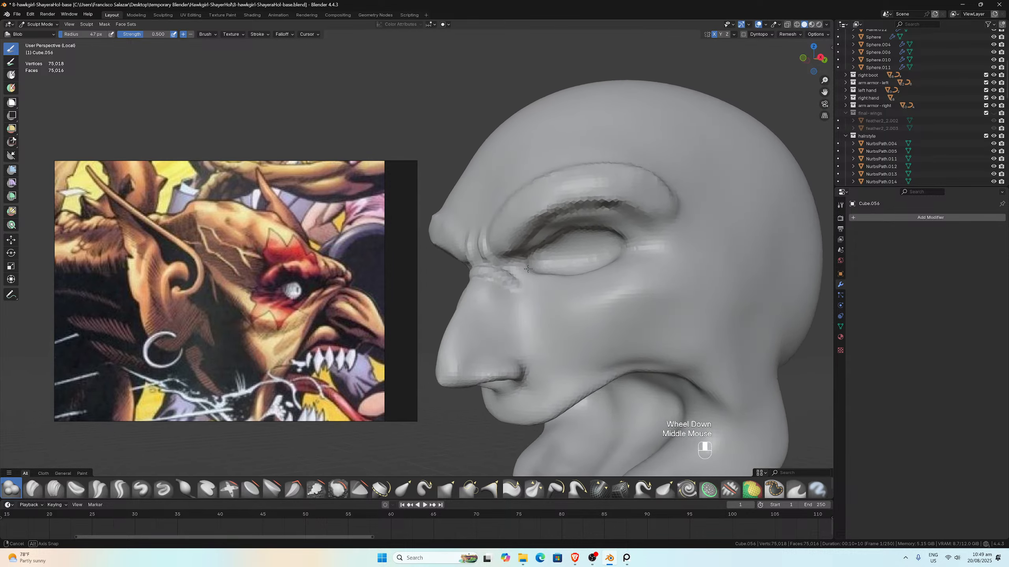
# Step: Smooth the wrinkles on the nose bridge and beside the inner eye corner into the surrounding surface
pyautogui.scroll(2, 512, 285)
pyautogui.keyDown('shift'); pyautogui.moveTo(512, 284); pyautogui.dragTo(559, 310); pyautogui.keyUp('shift')
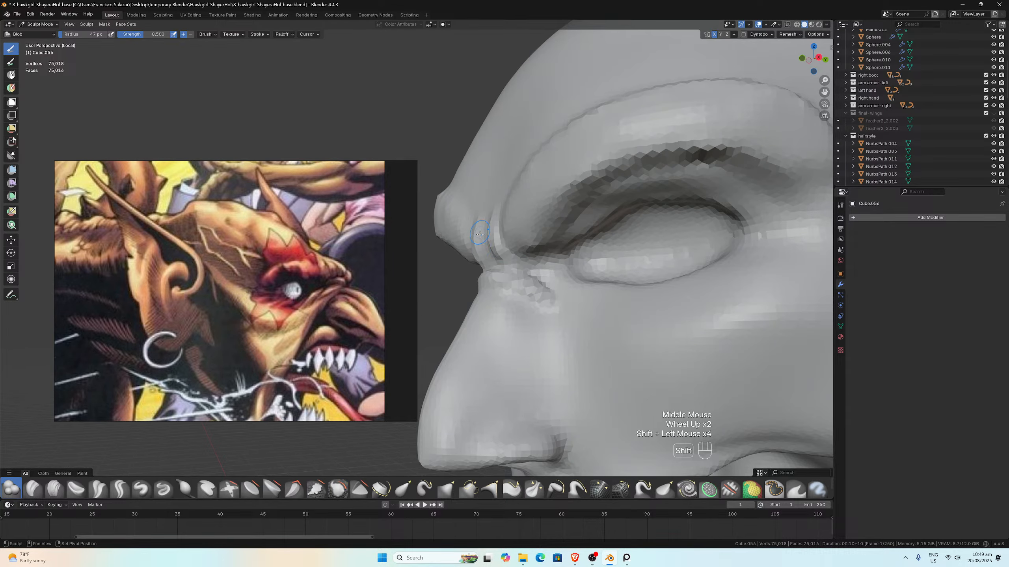
pyautogui.keyDown('shift'); pyautogui.scroll(-1, 566, 313); pyautogui.keyUp('shift')
pyautogui.moveTo(566, 313); pyautogui.dragTo(538, 321, button='middle')
pyautogui.scroll(-1, 556, 316)
pyautogui.keyDown('shift'); pyautogui.moveTo(512, 310); pyautogui.dragTo(524, 314); pyautogui.keyUp('shift')
pyautogui.keyDown('shift'); pyautogui.moveTo(516, 311); pyautogui.dragTo(524, 316); pyautogui.keyUp('shift')
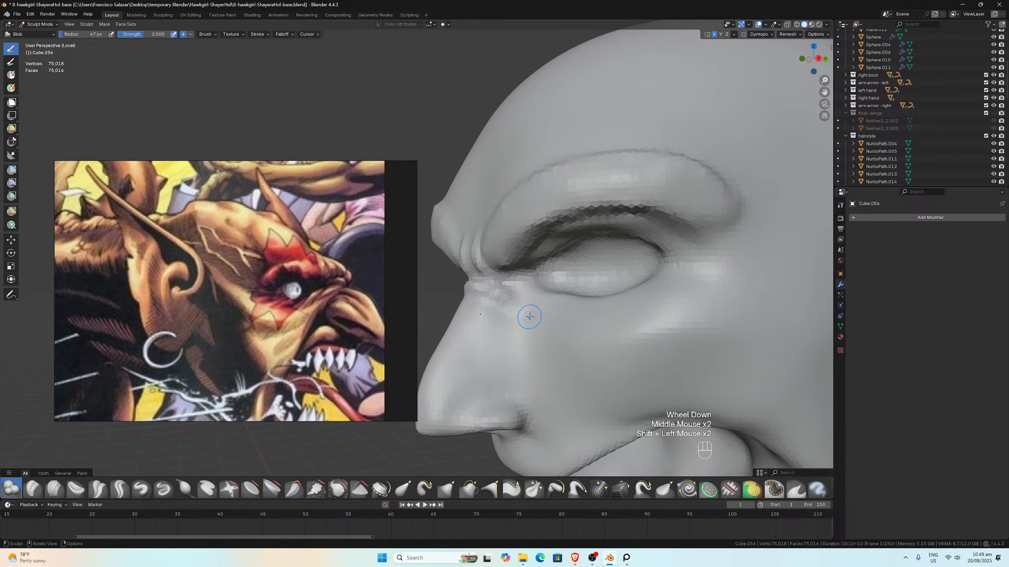
# Step: Examine the brow, nose and cheek shapes in the head's side profile
pyautogui.moveTo(524, 316)
pyautogui.mouseDown(button='middle')
pyautogui.moveTo(724, 111)
pyautogui.moveTo(626, 256)
pyautogui.mouseUp(button='middle')
pyautogui.click(724, 111)
pyautogui.scroll(-3, 725, 111)
pyautogui.scroll(-1, 626, 256)
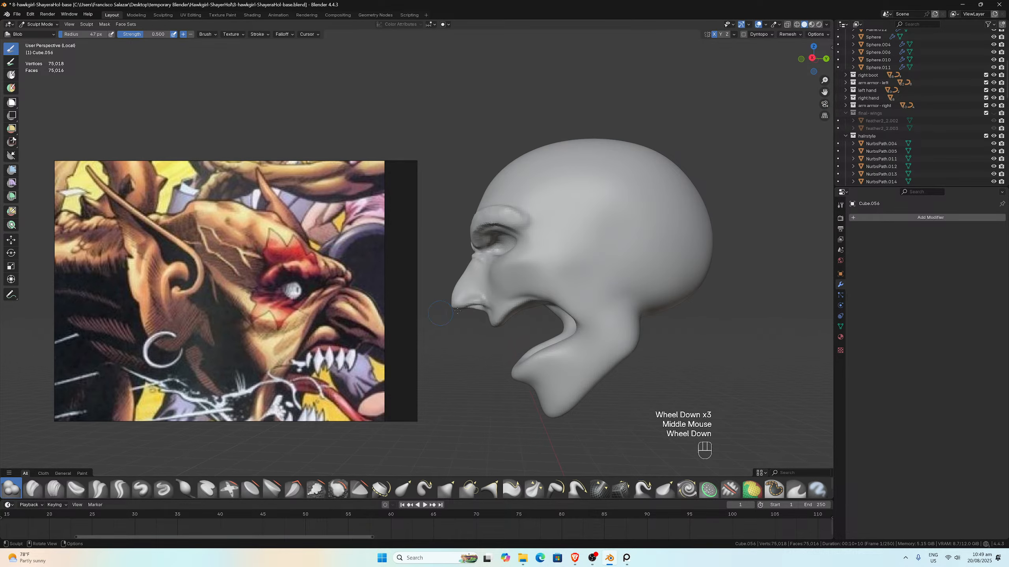
pyautogui.scroll(2, 457, 311)
pyautogui.moveTo(457, 311); pyautogui.dragTo(637, 287, button='middle')
pyautogui.scroll(1, 564, 302)
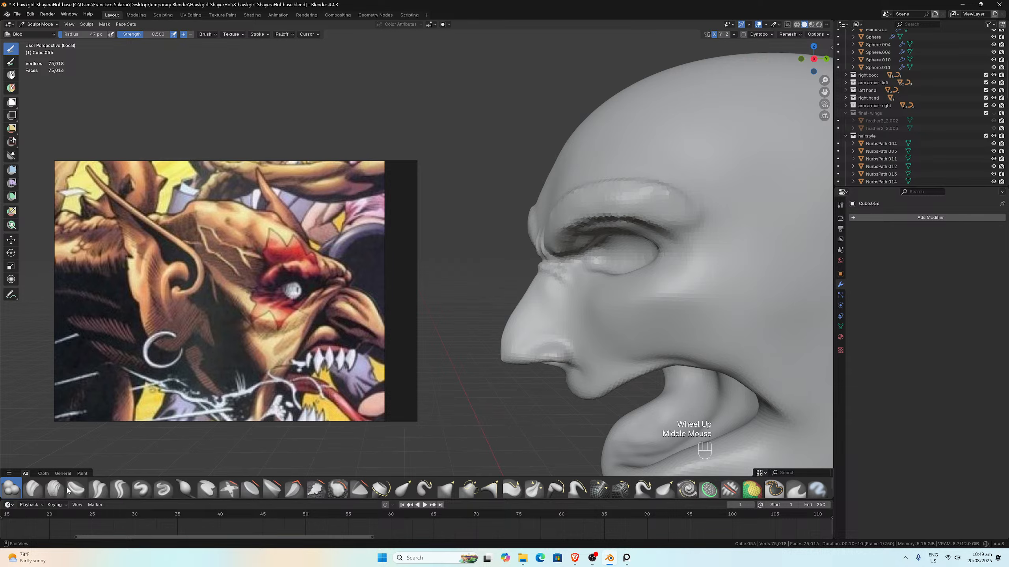
# Step: Switch to the Clay Strips brush with a 93 px radius and leave local view to bring back the other parts
pyautogui.click(55, 490)
pyautogui.press('f')
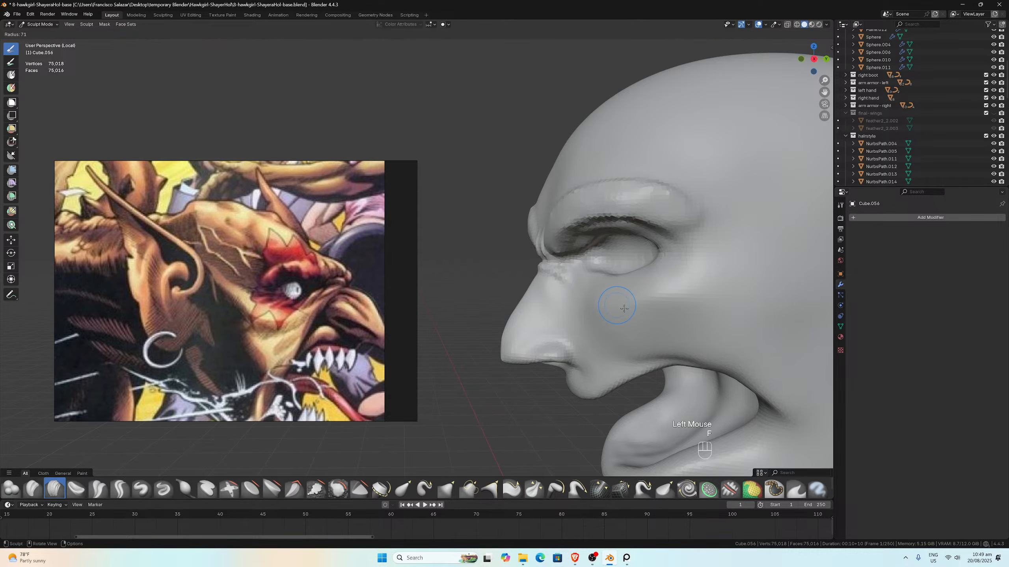
pyautogui.click(627, 310)
pyautogui.scroll(-2, 673, 300)
pyautogui.scroll(1, 656, 276)
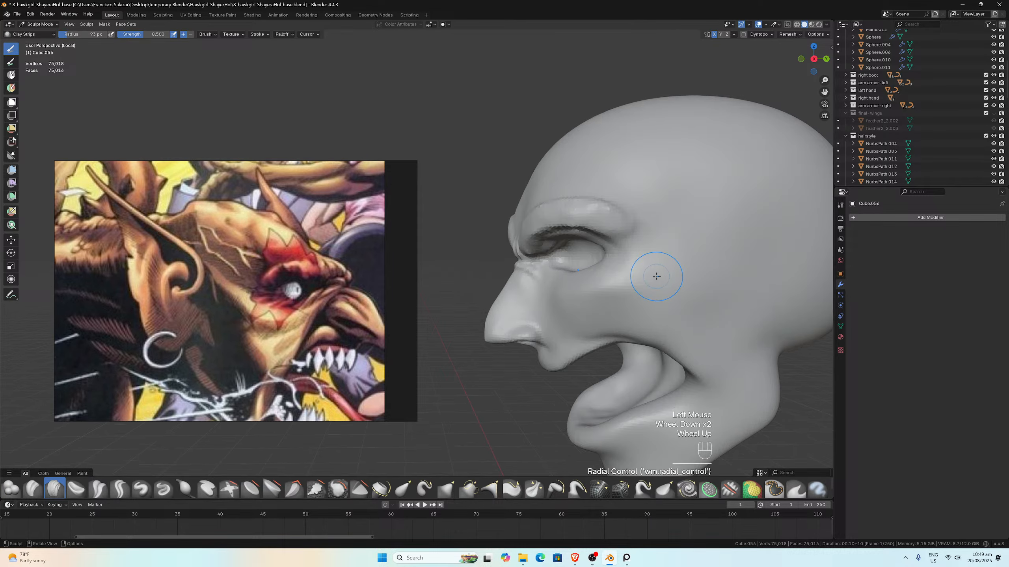
pyautogui.press('KP_Divide')
pyautogui.moveTo(657, 276); pyautogui.dragTo(796, 129, button='middle')
pyautogui.moveTo(824, 92); pyautogui.dragTo(659, 95)
pyautogui.scroll(5, 729, 242)
pyautogui.scroll(2, 694, 283)
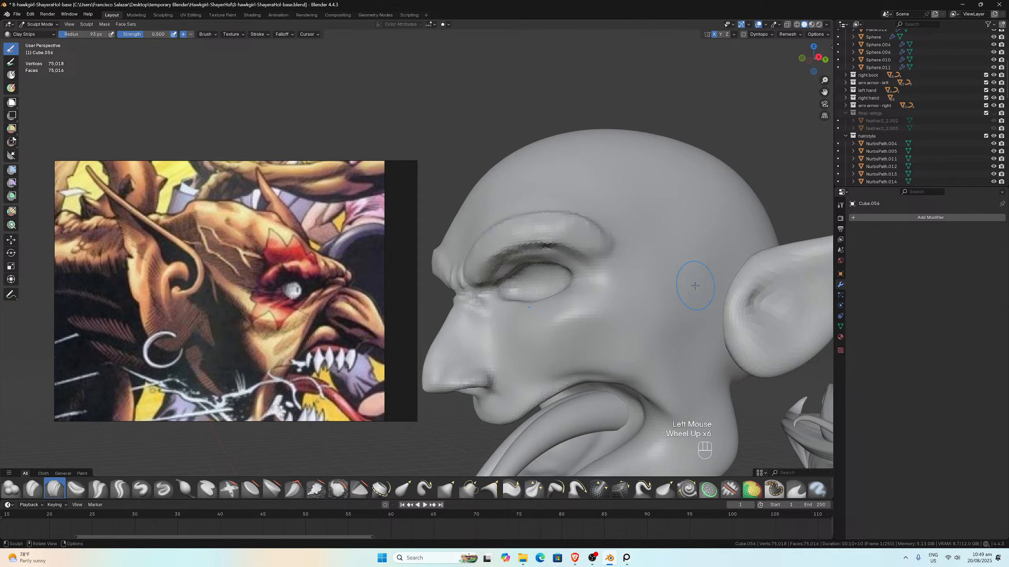
# Step: Try to build up the cheekbone from the ear toward the nose with Clay Strips, reducing the radius to 72 px, and smooth its edges
pyautogui.moveTo(707, 284)
pyautogui.mouseDown()
pyautogui.moveTo(680, 311)
pyautogui.moveTo(533, 339)
pyautogui.mouseUp()
pyautogui.press('f')
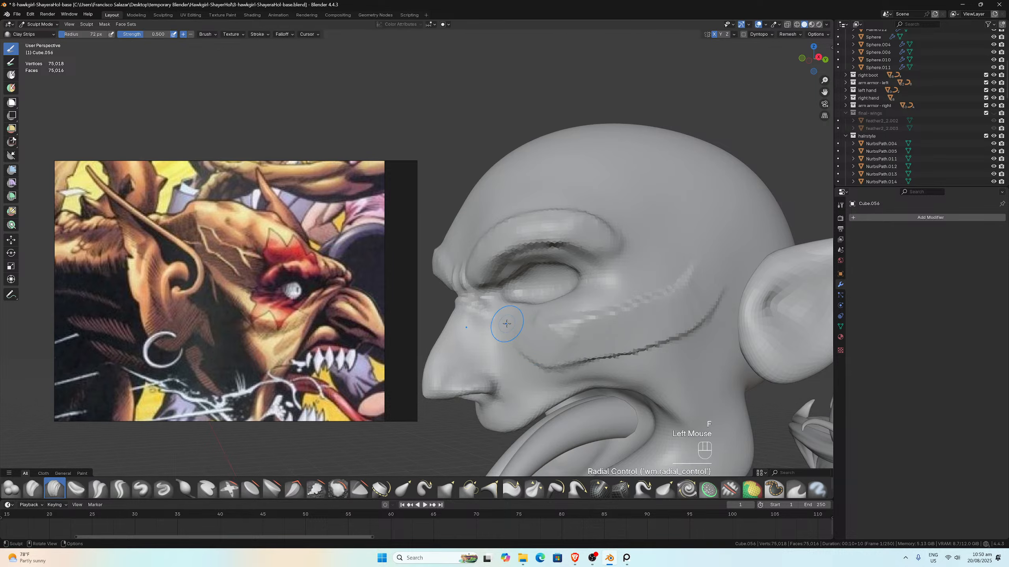
pyautogui.click(518, 329)
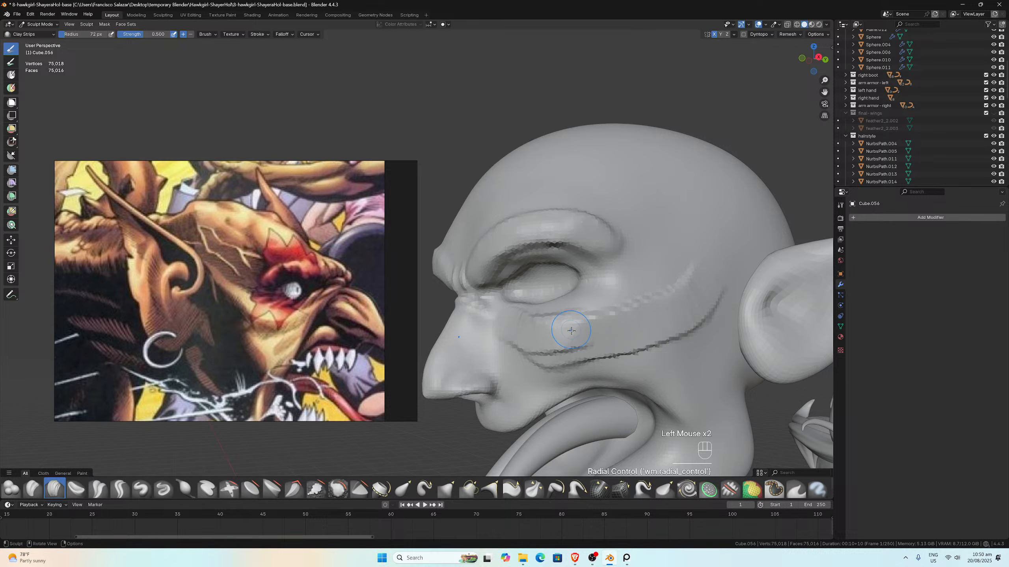
pyautogui.scroll(1, 562, 327)
pyautogui.keyDown('shift'); pyautogui.click(577, 350); pyautogui.keyUp('shift')
pyautogui.keyDown('shift'); pyautogui.moveTo(578, 350); pyautogui.dragTo(631, 328); pyautogui.keyUp('shift')
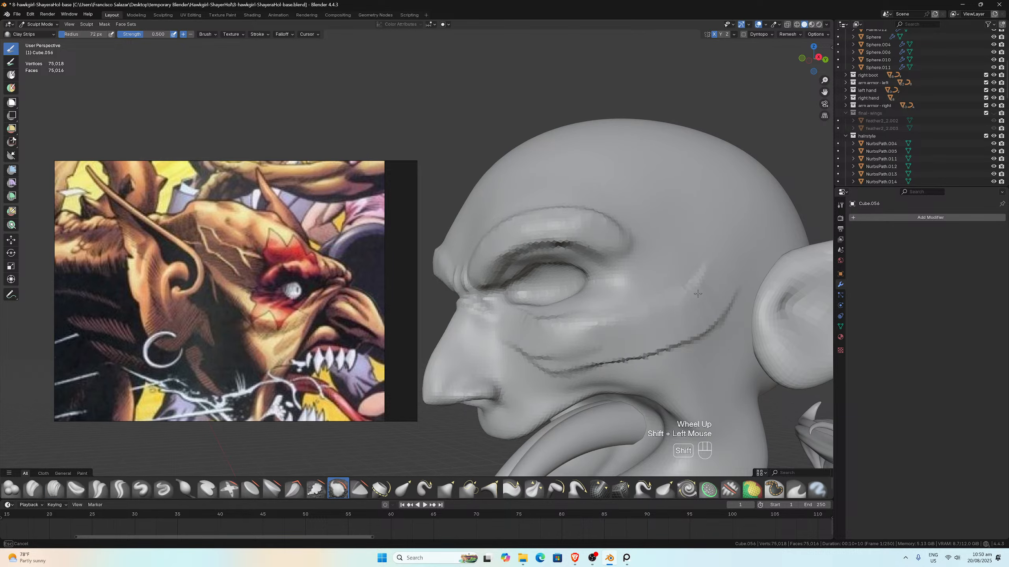
pyautogui.moveTo(734, 298)
pyautogui.keyDown('shift'); pyautogui.mouseDown()
pyautogui.moveTo(700, 336)
pyautogui.moveTo(652, 348)
pyautogui.mouseUp(); pyautogui.keyUp('shift')
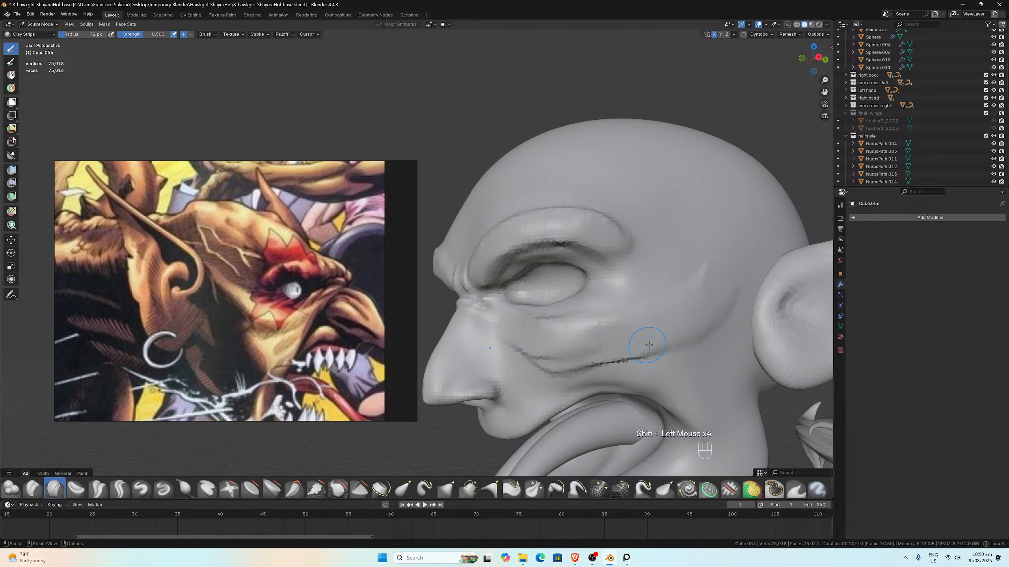
# Step: Undo all the Clay Strips and smoothing strokes on the cheekbone
pyautogui.hotkey('ctrl', 'z')
pyautogui.hotkey('ctrl', 'z')
pyautogui.hotkey('ctrl', 'z')
pyautogui.hotkey('ctrl', 'z')
pyautogui.hotkey('ctrl', 'z')
pyautogui.hotkey('ctrl', 'z')
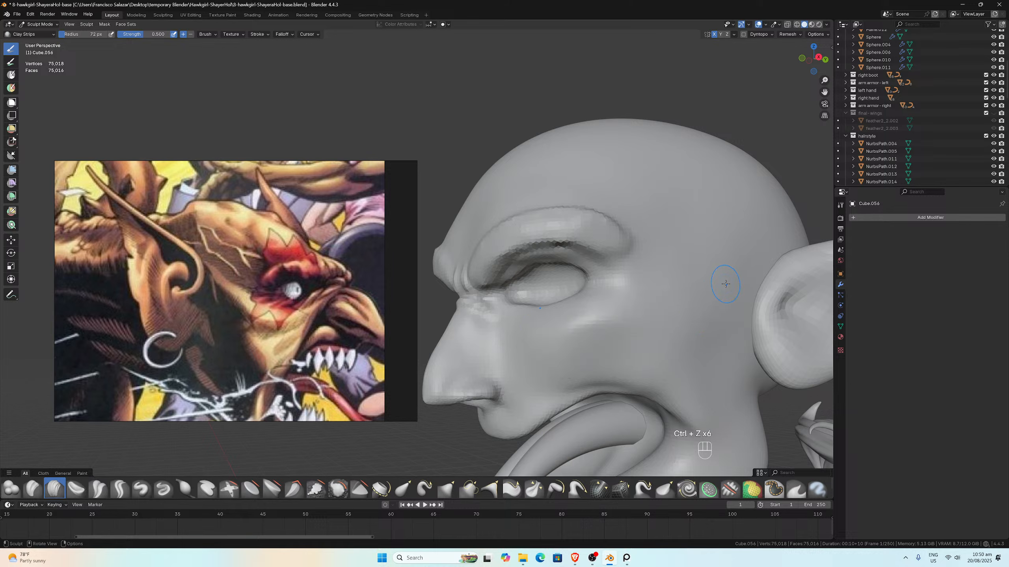
# Step: Build up a cheekbone ridge with Clay Strips from in front of the ear to beside the nose, reducing the radius to 56 px
pyautogui.moveTo(729, 285)
pyautogui.mouseDown()
pyautogui.moveTo(701, 314)
pyautogui.moveTo(644, 326)
pyautogui.mouseUp()
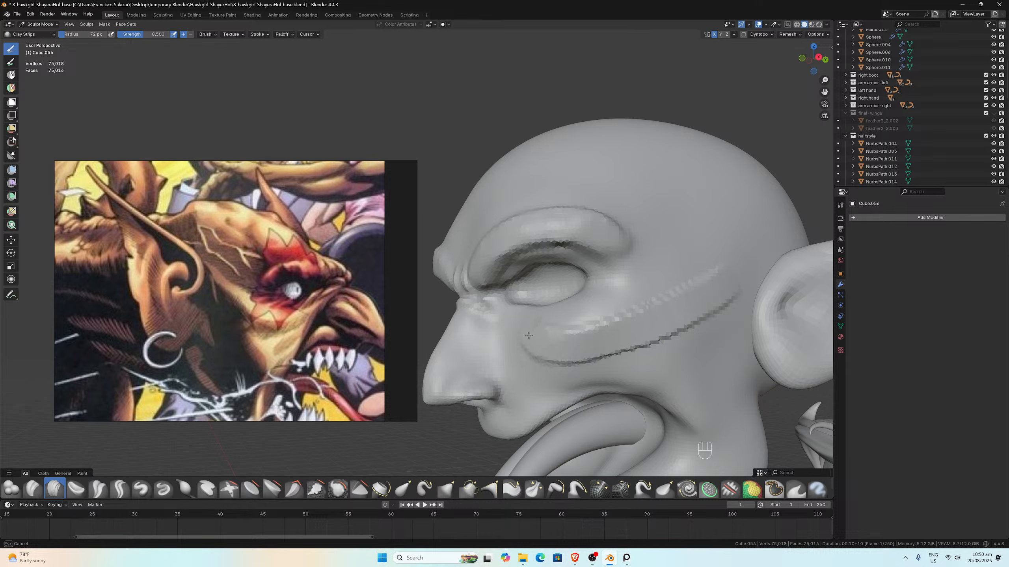
pyautogui.moveTo(530, 324)
pyautogui.mouseDown()
pyautogui.moveTo(655, 306)
pyautogui.moveTo(724, 279)
pyautogui.mouseUp()
pyautogui.moveTo(613, 333); pyautogui.dragTo(544, 348)
pyautogui.press('f')
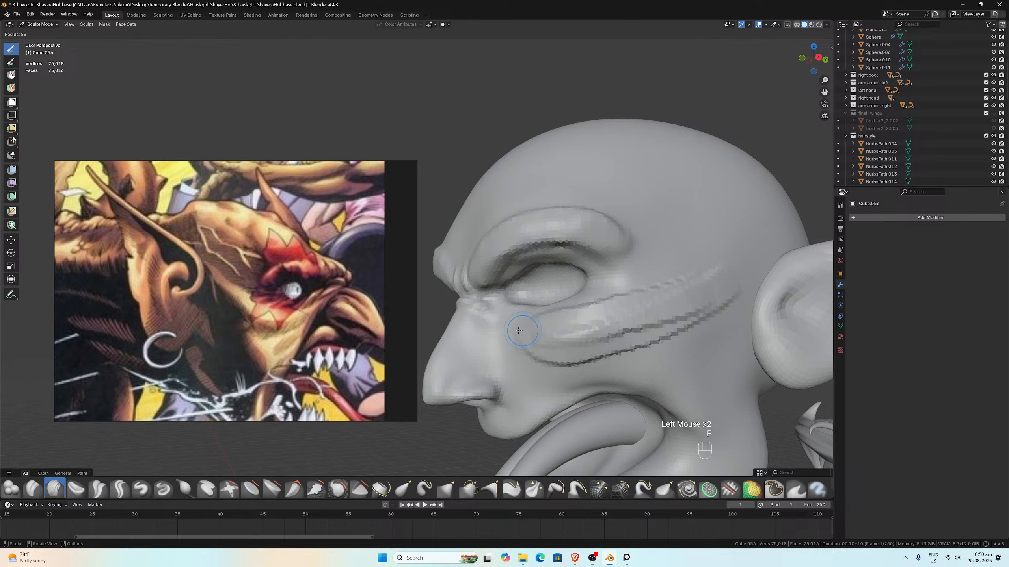
pyautogui.click(521, 332)
# Step: Smooth the upper and lower edges of the cheekbone ridge from beside the nose to its end near the ear
pyautogui.moveTo(539, 342)
pyautogui.keyDown('shift'); pyautogui.mouseDown()
pyautogui.moveTo(592, 341)
pyautogui.moveTo(539, 337)
pyautogui.moveTo(708, 304)
pyautogui.moveTo(699, 288)
pyautogui.mouseUp(); pyautogui.keyUp('shift')
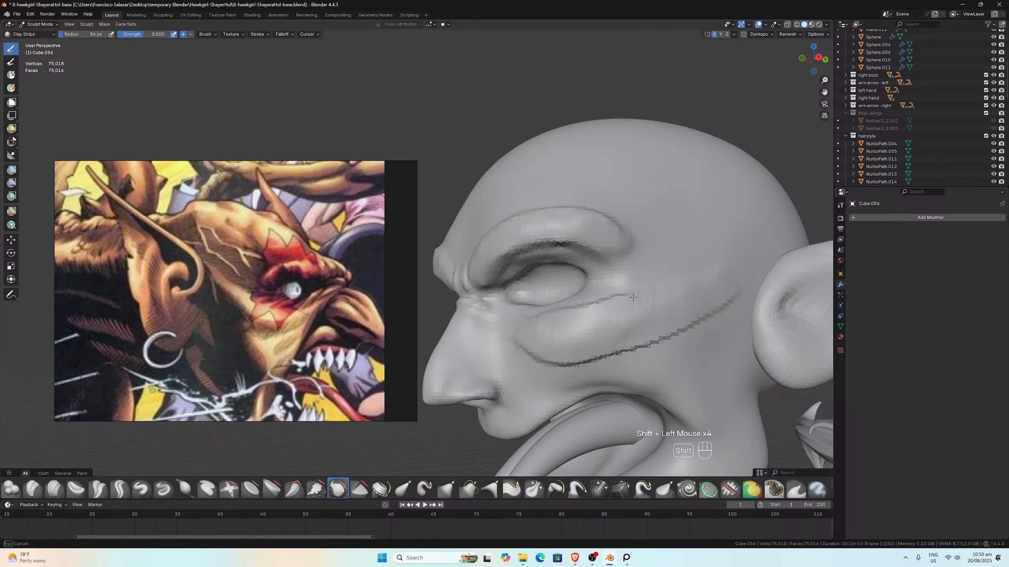
pyautogui.moveTo(633, 297)
pyautogui.keyDown('shift'); pyautogui.mouseDown()
pyautogui.moveTo(527, 319)
pyautogui.moveTo(538, 359)
pyautogui.moveTo(635, 351)
pyautogui.mouseUp(); pyautogui.keyUp('shift')
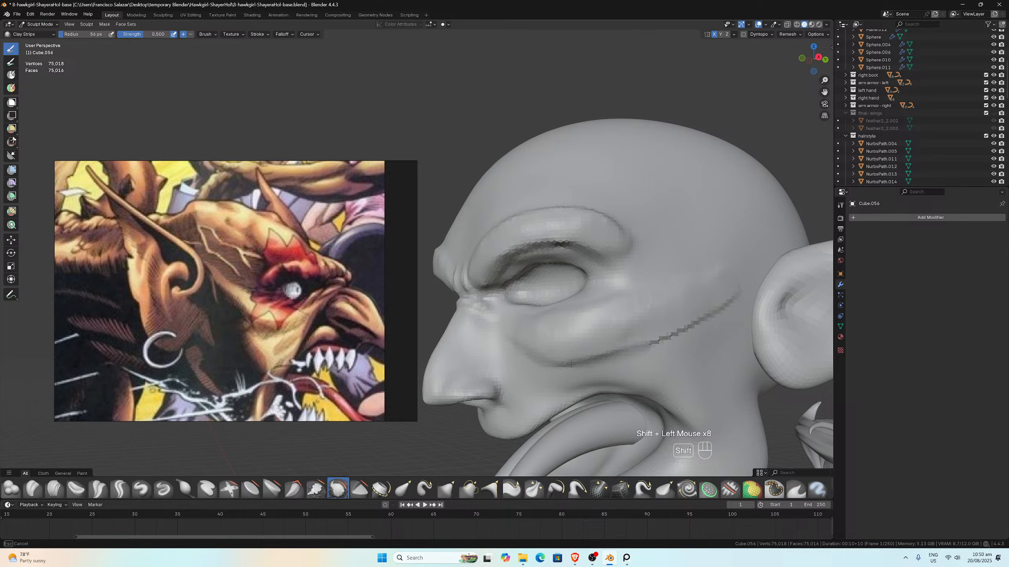
pyautogui.keyDown('shift'); pyautogui.moveTo(750, 282); pyautogui.dragTo(708, 324); pyautogui.keyUp('shift')
pyautogui.moveTo(715, 314)
pyautogui.keyDown('shift'); pyautogui.mouseDown()
pyautogui.moveTo(694, 297)
pyautogui.moveTo(693, 312)
pyautogui.mouseUp(); pyautogui.keyUp('shift')
pyautogui.keyDown('shift'); pyautogui.moveTo(699, 305); pyautogui.dragTo(681, 339); pyautogui.keyUp('shift')
pyautogui.keyDown('shift'); pyautogui.moveTo(617, 367); pyautogui.dragTo(636, 356); pyautogui.keyUp('shift')
pyautogui.keyDown('shift'); pyautogui.moveTo(613, 319); pyautogui.dragTo(636, 308); pyautogui.keyUp('shift')
pyautogui.keyDown('shift'); pyautogui.moveTo(620, 323); pyautogui.dragTo(657, 313); pyautogui.keyUp('shift')
pyautogui.keyDown('shift'); pyautogui.moveTo(658, 312); pyautogui.dragTo(683, 302); pyautogui.keyUp('shift')
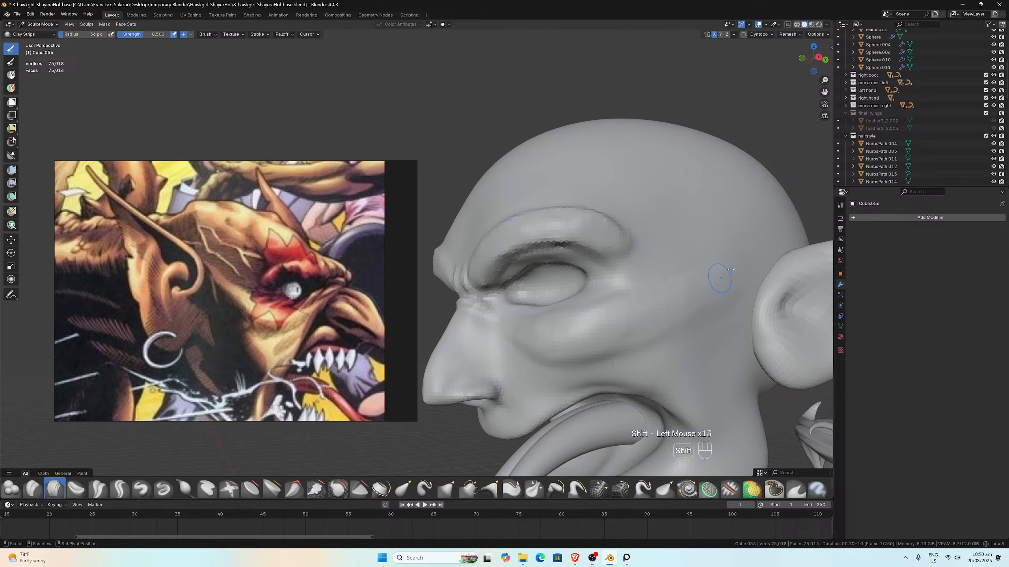
# Step: Compare the head's cheekbone and overall profile with the full monster head in the comic reference
pyautogui.scroll(-6, 724, 277)
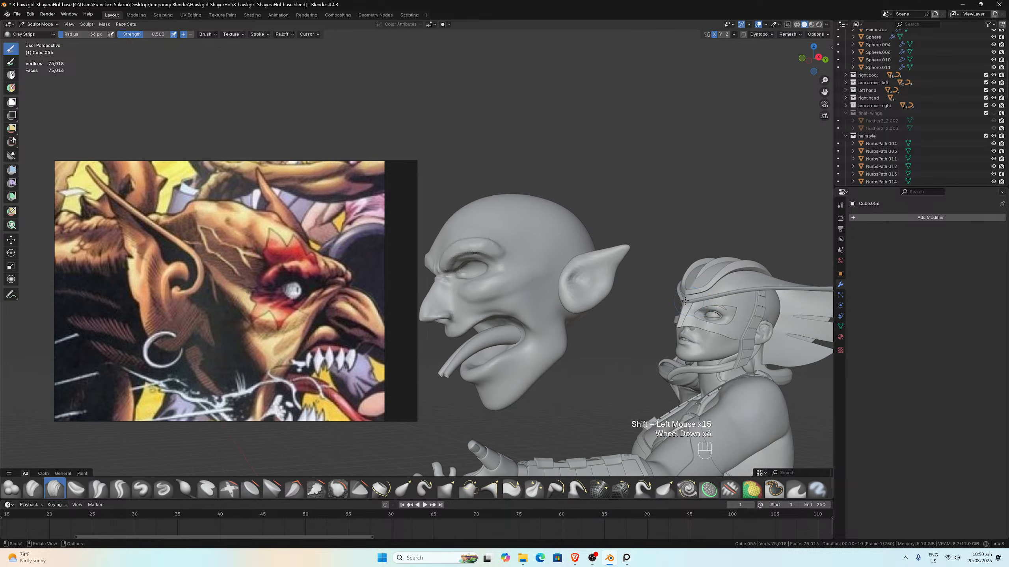
pyautogui.moveTo(686, 301)
pyautogui.mouseDown(button='middle')
pyautogui.moveTo(622, 302)
pyautogui.moveTo(679, 305)
pyautogui.mouseUp(button='middle')
pyautogui.scroll(-1, 622, 302)
pyautogui.scroll(2, 679, 305)
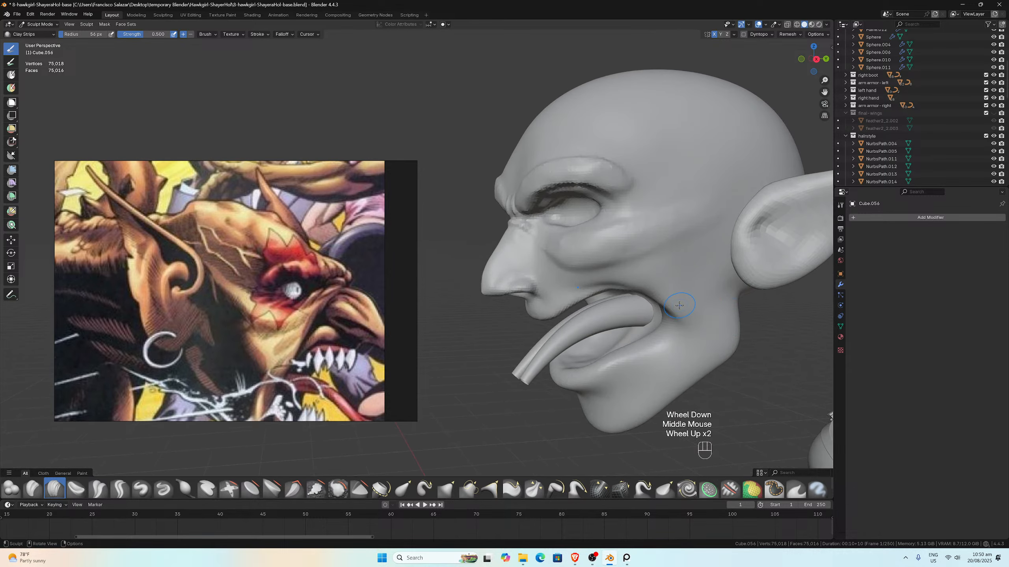
pyautogui.scroll(1, 673, 293)
pyautogui.scroll(-2, 671, 293)
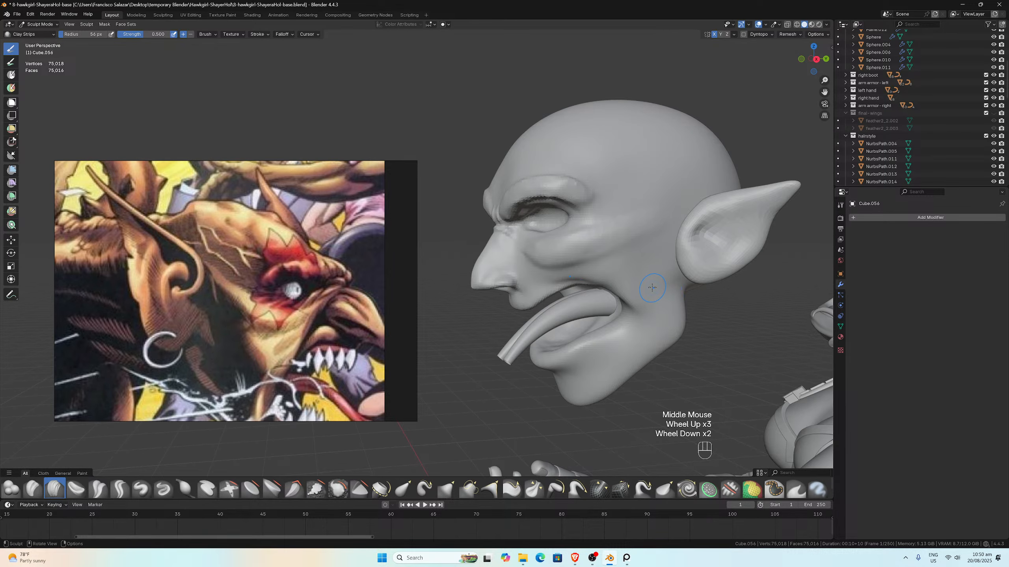
pyautogui.scroll(-2, 653, 287)
pyautogui.scroll(-3, 272, 233)
pyautogui.scroll(1, 534, 281)
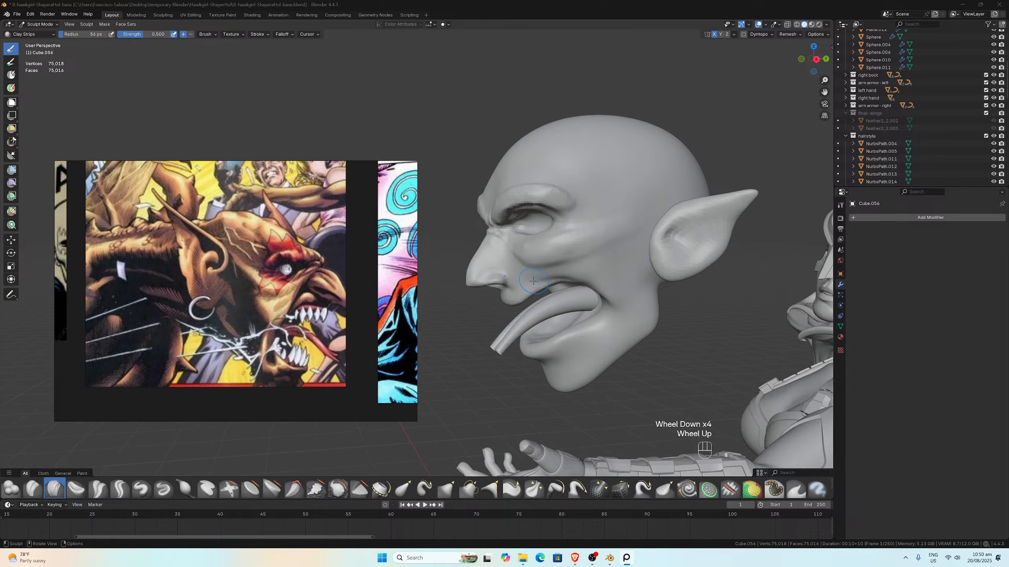
pyautogui.scroll(3, 533, 281)
pyautogui.scroll(-1, 772, 232)
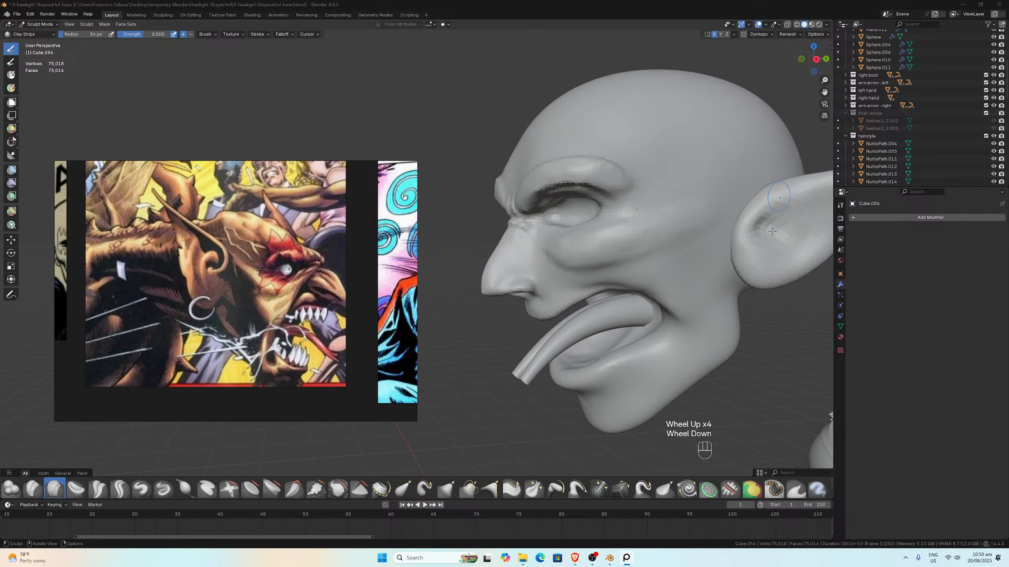
# Step: Examine the cheek, mouth and jaw in the right orthographic view, and the head's proportions against the whole statue
pyautogui.click(764, 384)
pyautogui.press('KP_3')
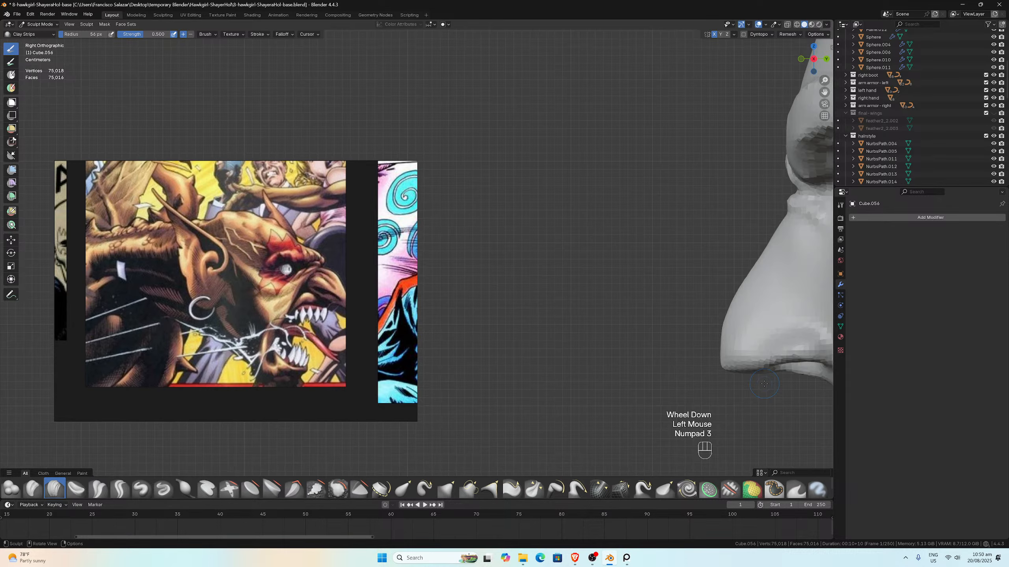
pyautogui.scroll(-2, 823, 303)
pyautogui.scroll(1, 783, 129)
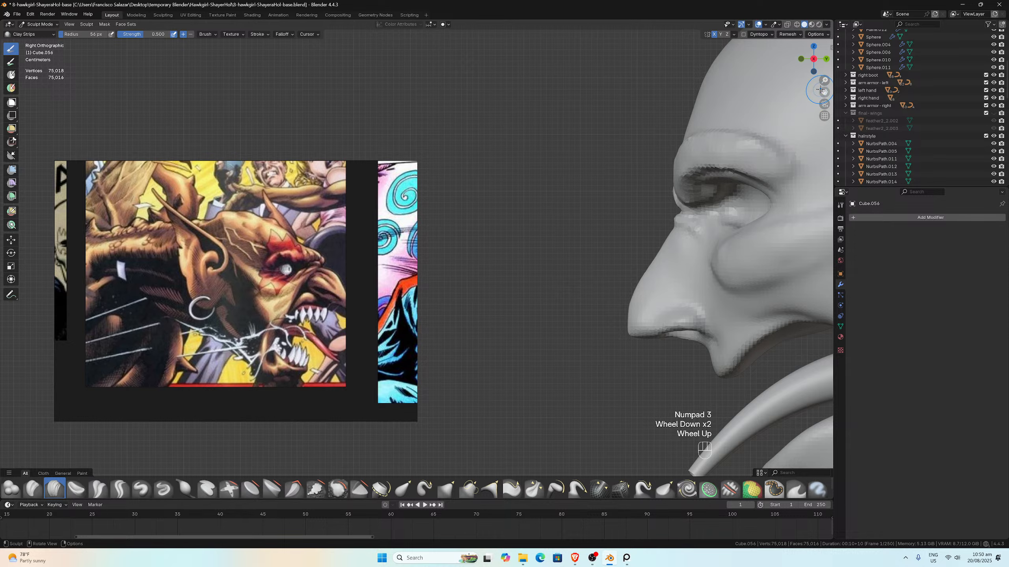
pyautogui.moveTo(825, 92); pyautogui.dragTo(781, 79)
pyautogui.scroll(2, 697, 211)
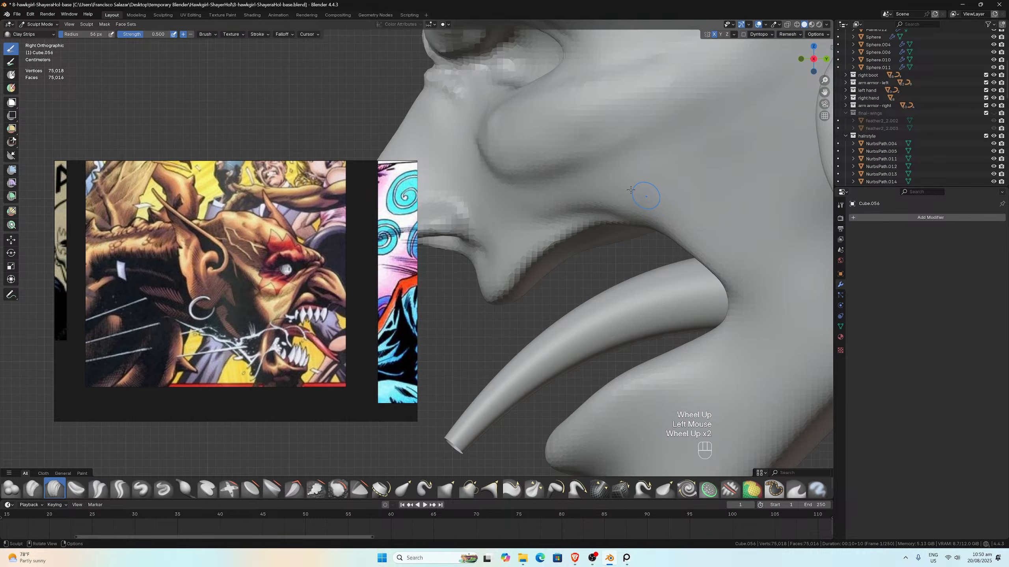
pyautogui.scroll(-1, 629, 186)
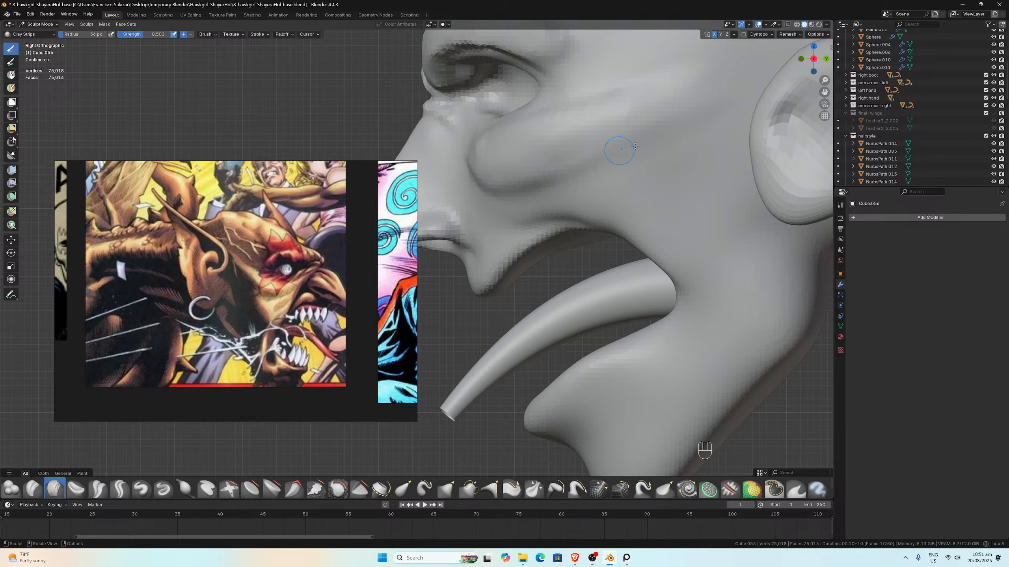
pyautogui.scroll(-9, 636, 145)
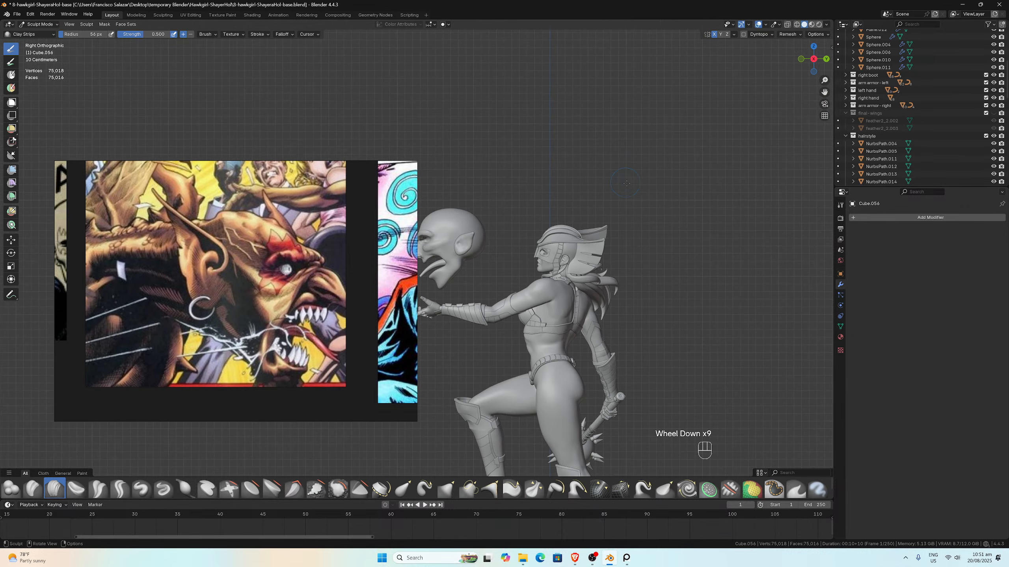
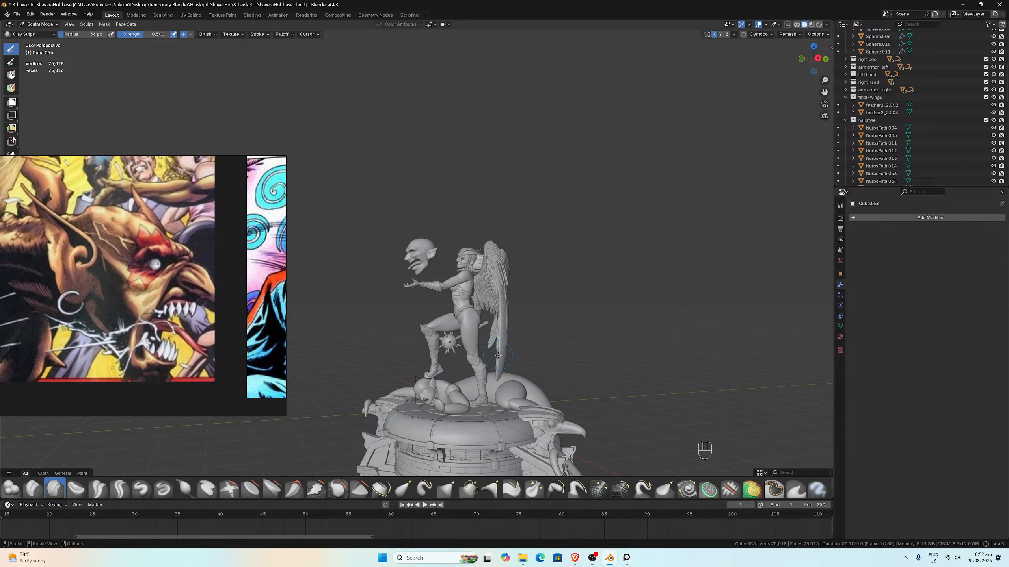
pyautogui.scroll(9, 497, 356)
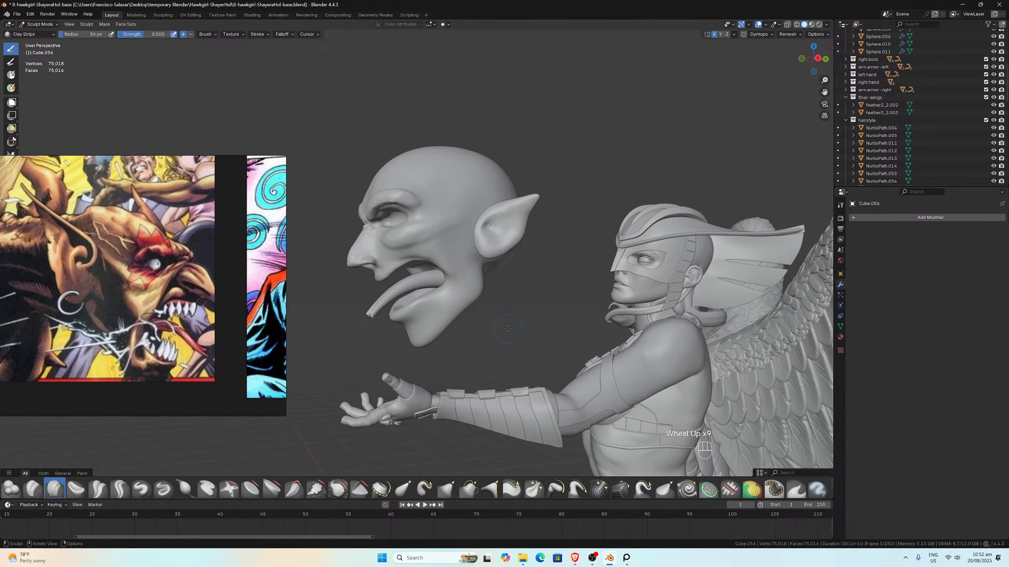
# Step: Hide the final-wings and base2 collections to declutter the statue around the villain's head
pyautogui.scroll(-7, 507, 328)
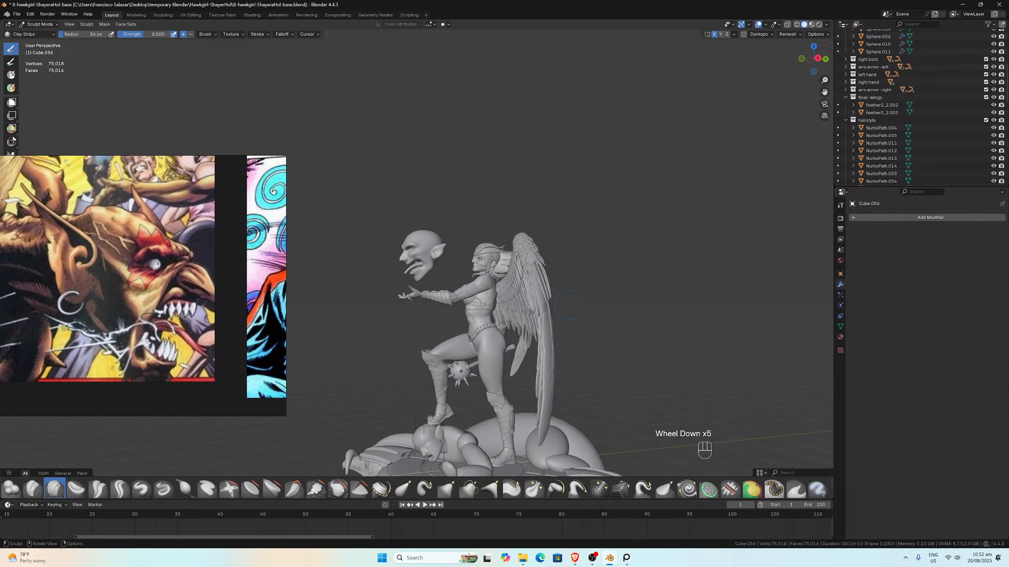
pyautogui.click(993, 96)
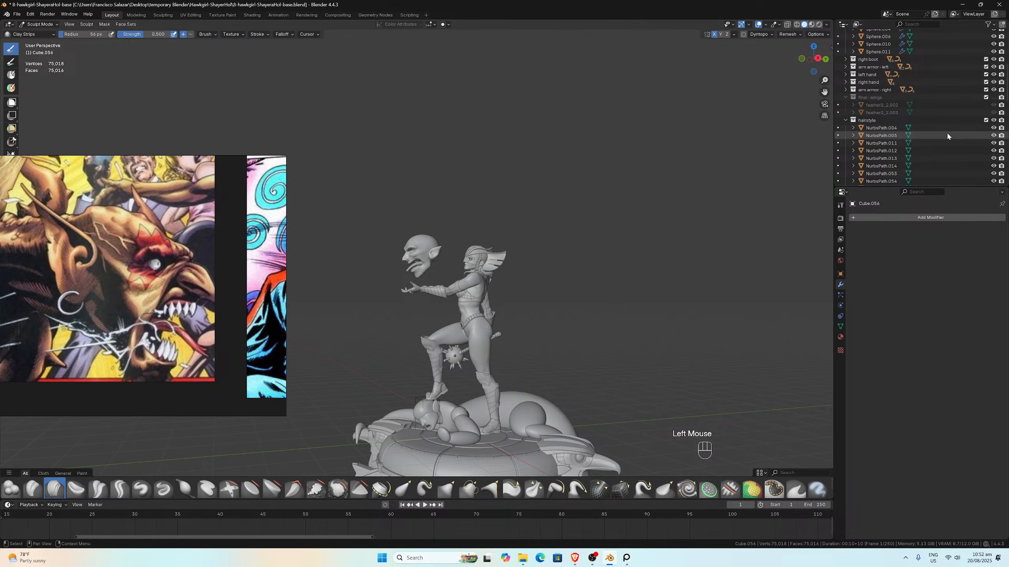
pyautogui.scroll(-3, 934, 139)
pyautogui.scroll(-3, 935, 139)
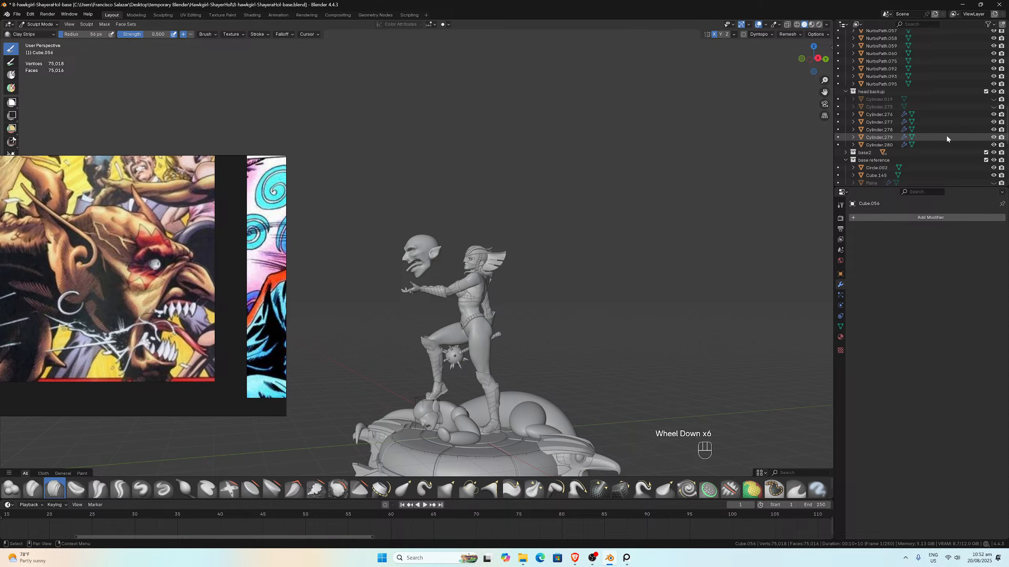
pyautogui.click(993, 145)
pyautogui.click(994, 145)
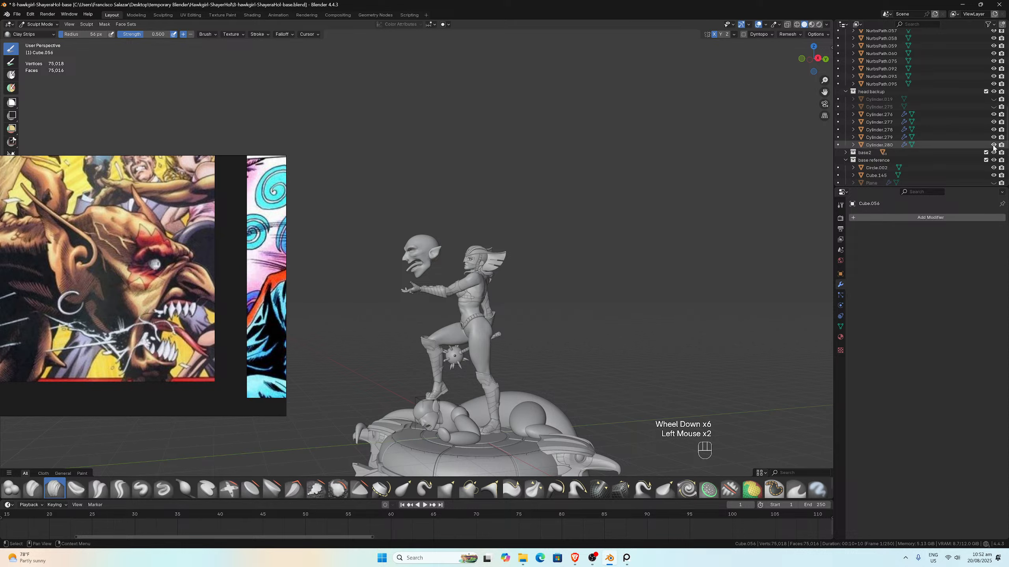
pyautogui.click(993, 154)
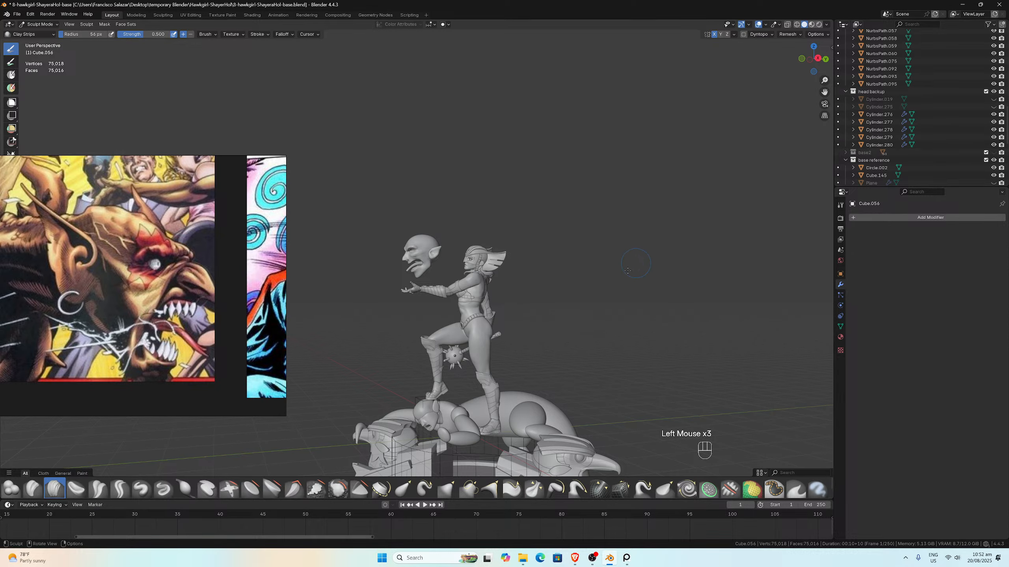
pyautogui.scroll(-2, 615, 281)
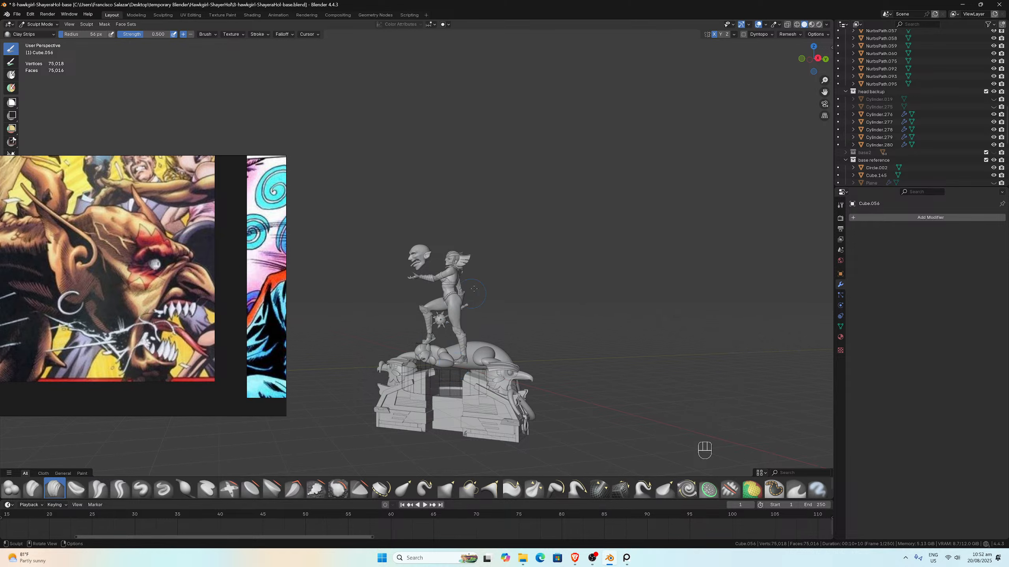
pyautogui.scroll(4, 473, 289)
pyautogui.scroll(-4, 462, 358)
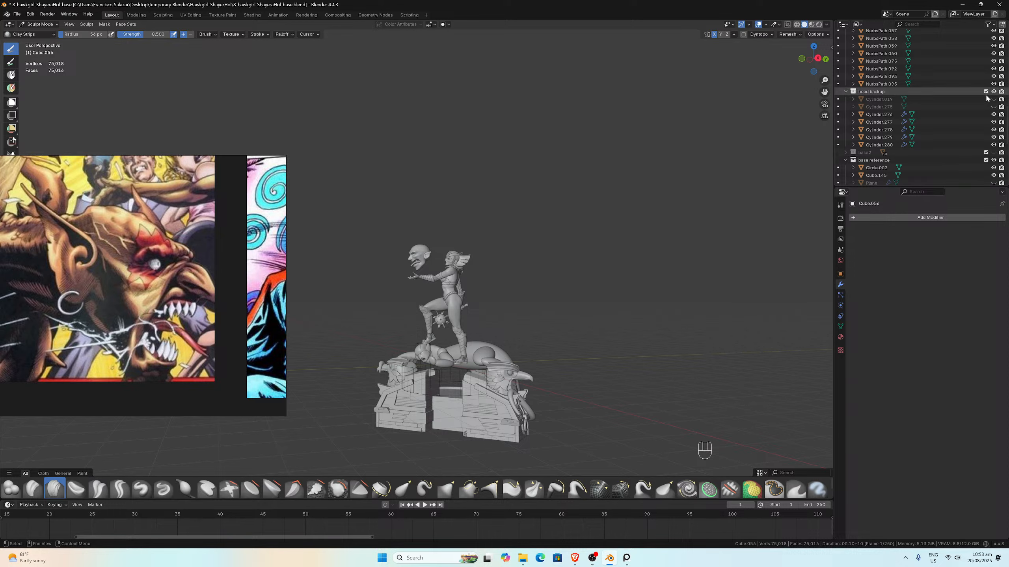
# Step: Hide the hawk-1, hawk-2 and bottom-base collections so only the figures and the creature's body stay in view
pyautogui.scroll(-3, 986, 99)
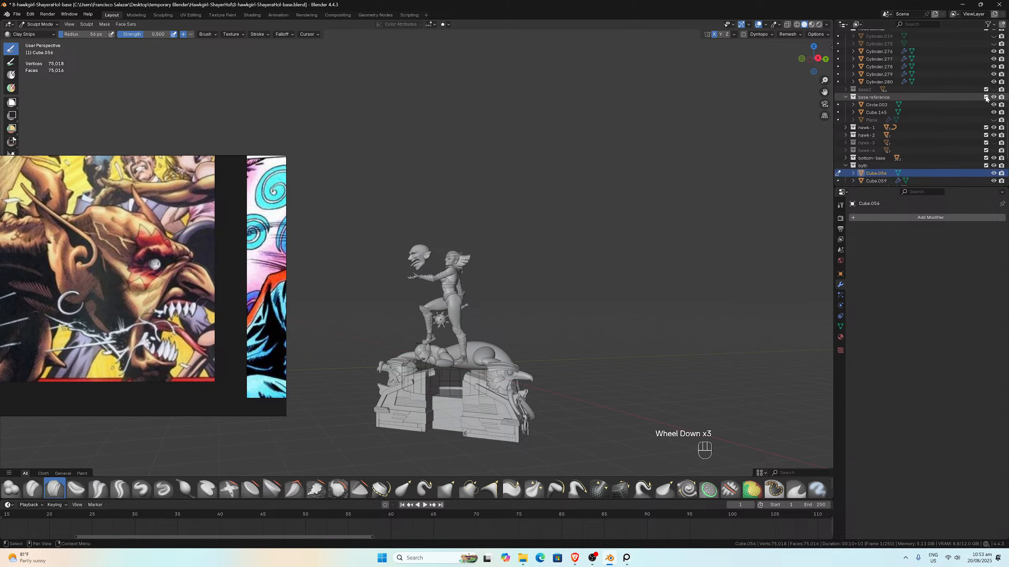
pyautogui.click(994, 127)
pyautogui.click(993, 135)
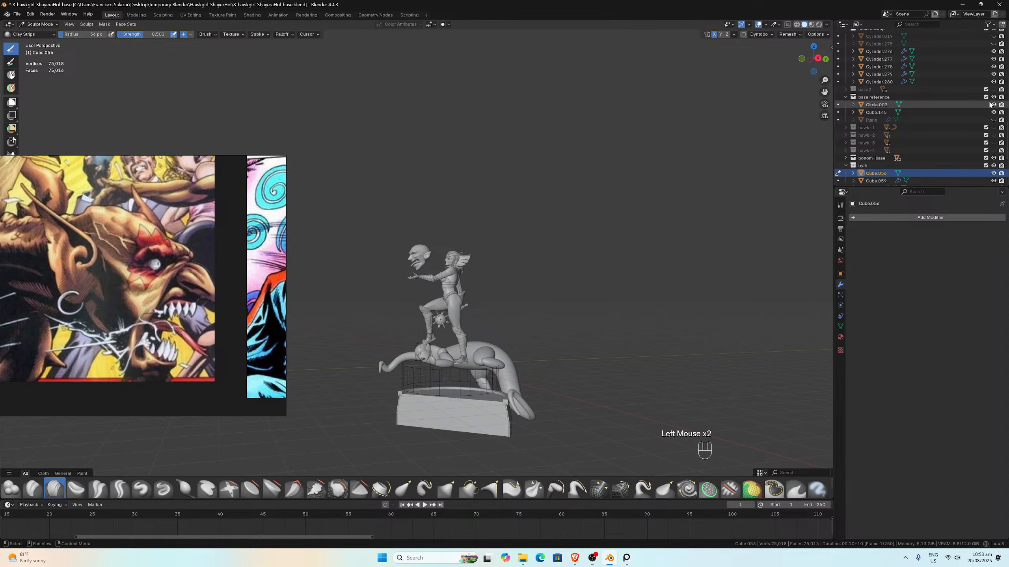
pyautogui.scroll(-2, 975, 114)
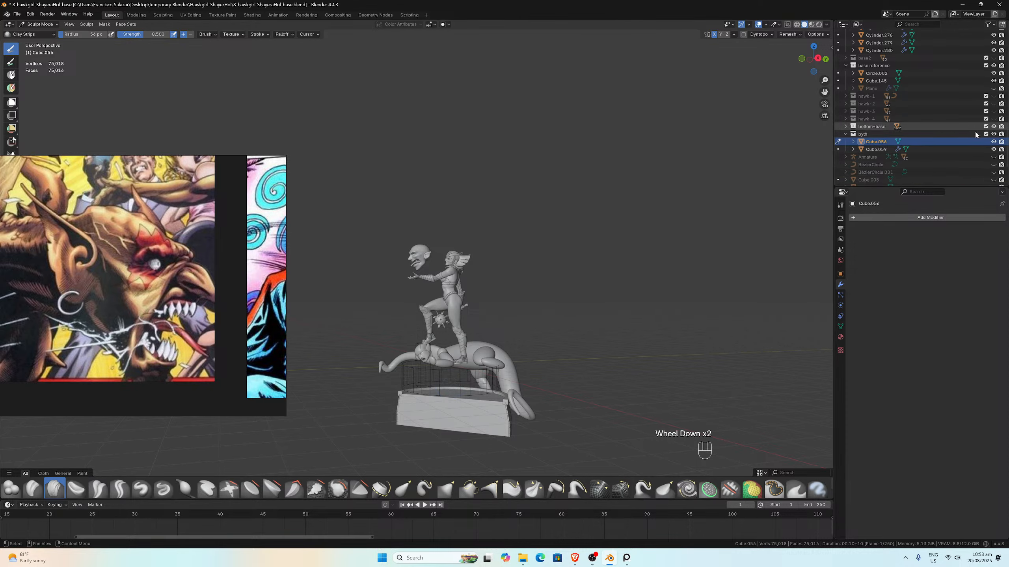
pyautogui.click(994, 126)
# Step: Examine the villain head's size and placement above Hawkgirl's outstretched hand from several angles, close up and against the whole statue
pyautogui.scroll(6, 603, 216)
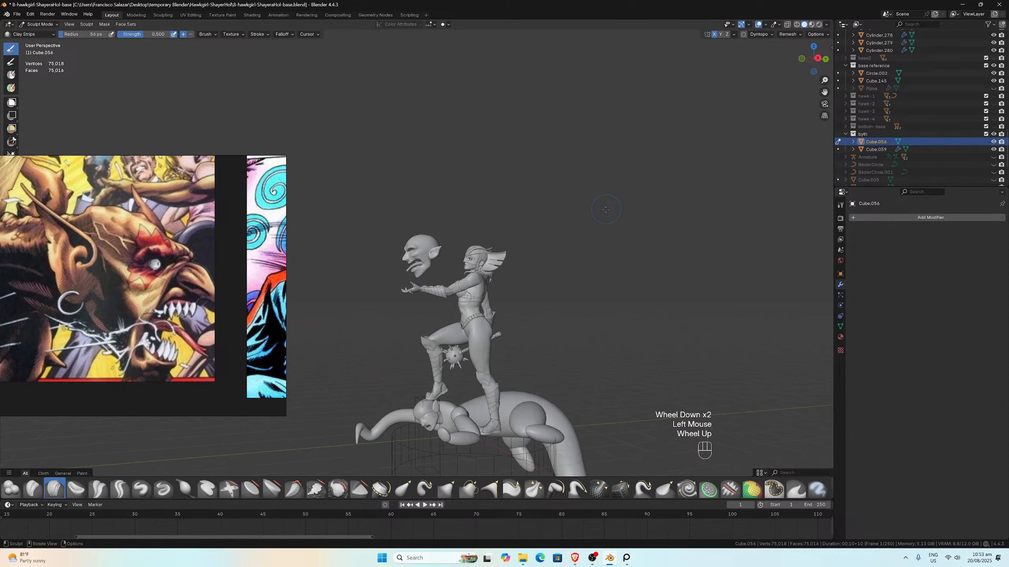
pyautogui.scroll(1, 603, 216)
pyautogui.moveTo(603, 216); pyautogui.dragTo(515, 208, button='middle')
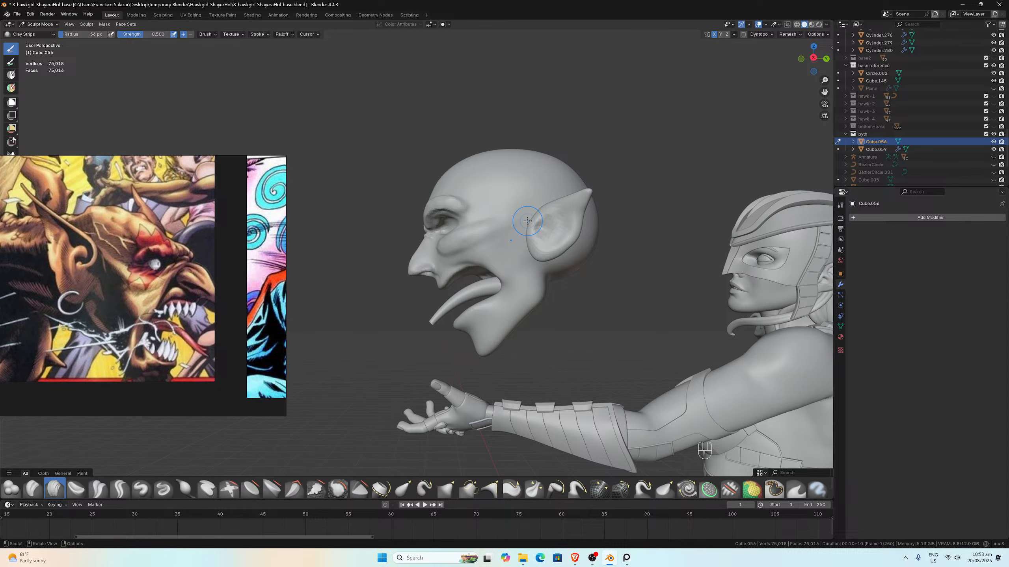
pyautogui.scroll(-4, 527, 221)
pyautogui.moveTo(527, 221); pyautogui.dragTo(520, 294, button='middle')
pyautogui.scroll(-3, 524, 306)
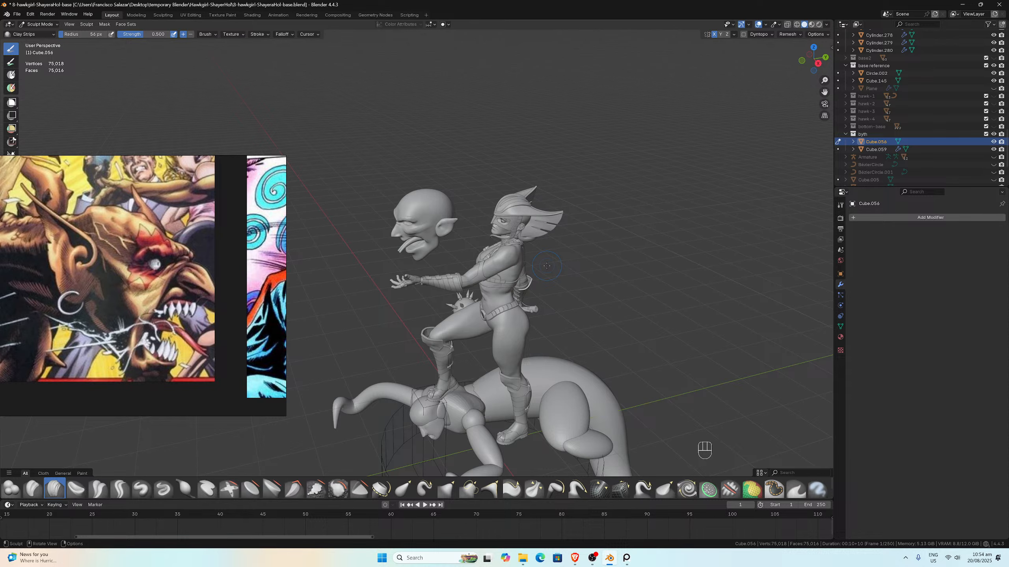
pyautogui.scroll(3, 564, 285)
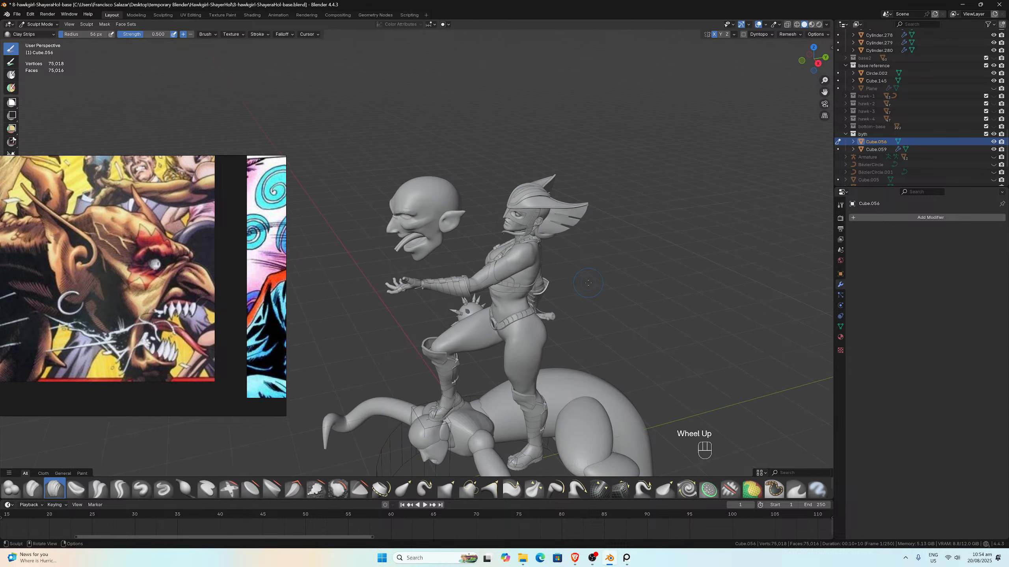
pyautogui.scroll(-3, 588, 283)
pyautogui.moveTo(589, 283); pyautogui.dragTo(585, 274, button='middle')
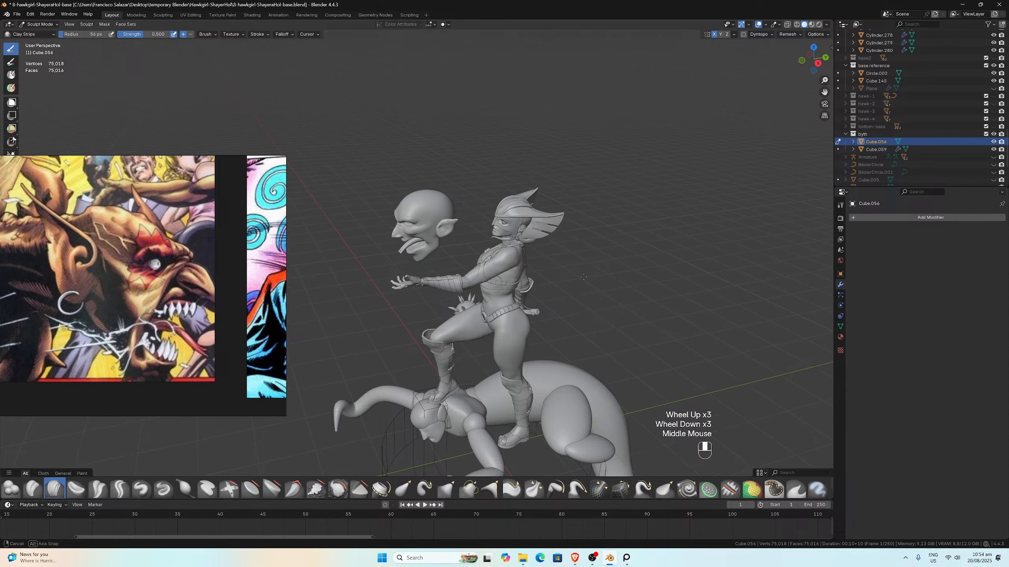
pyautogui.scroll(-1, 585, 275)
pyautogui.scroll(1, 584, 268)
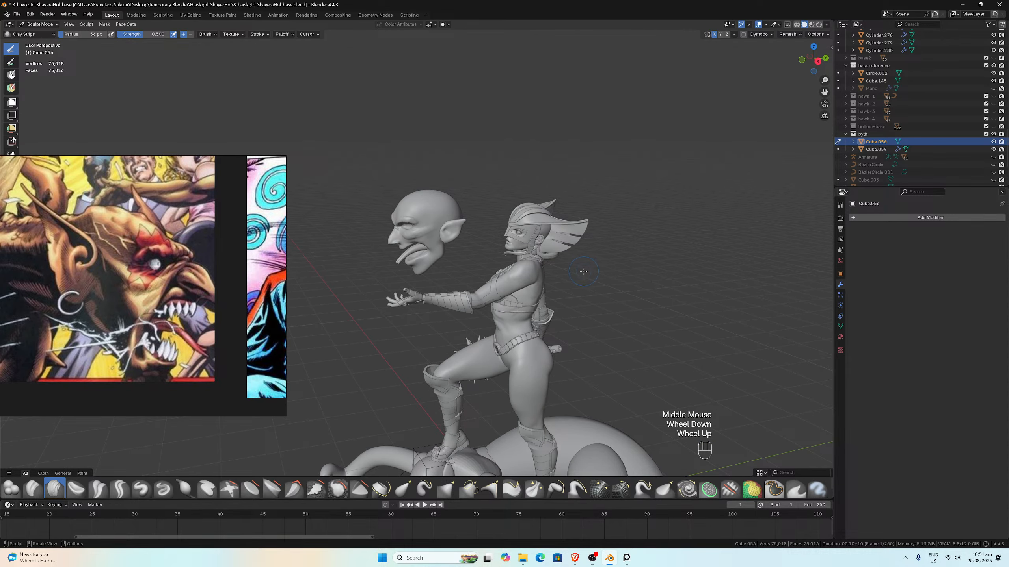
pyautogui.scroll(-2, 584, 271)
pyautogui.moveTo(583, 272); pyautogui.dragTo(569, 275, button='middle')
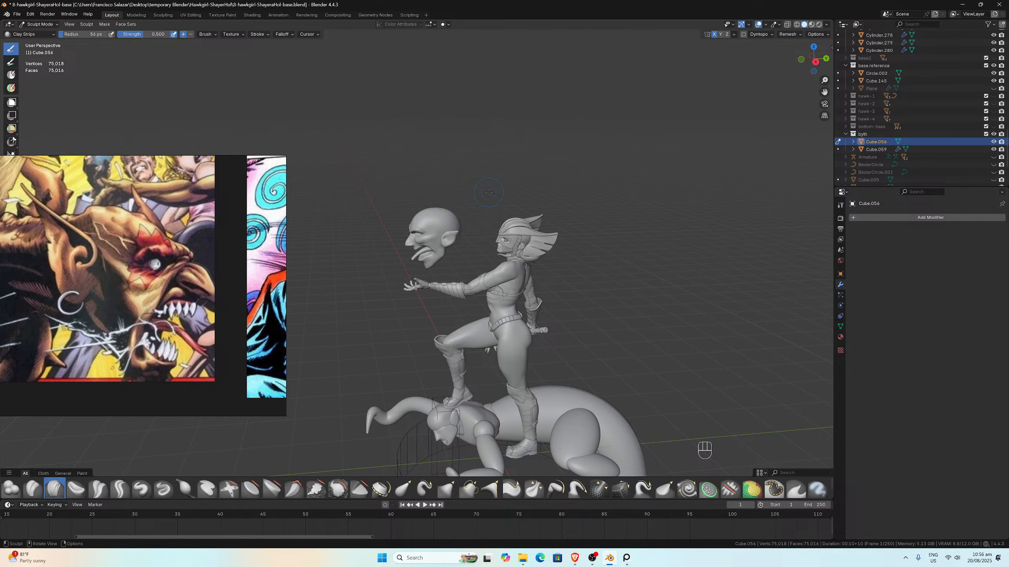
# Step: Examine the villain's cheek, open mouth and jaw close up beside Hawkgirl's head and arm
pyautogui.scroll(8, 472, 228)
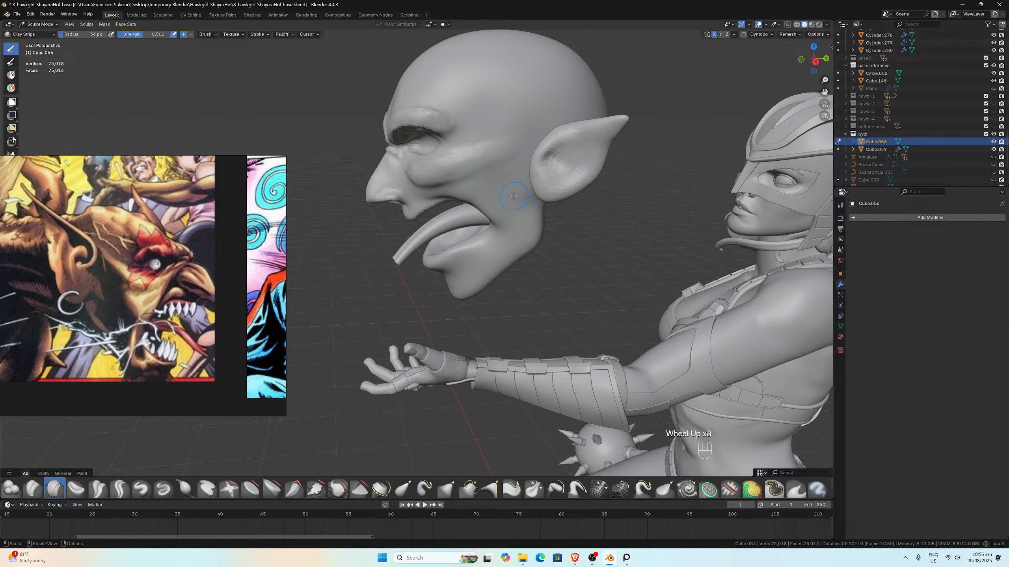
pyautogui.scroll(-2, 513, 195)
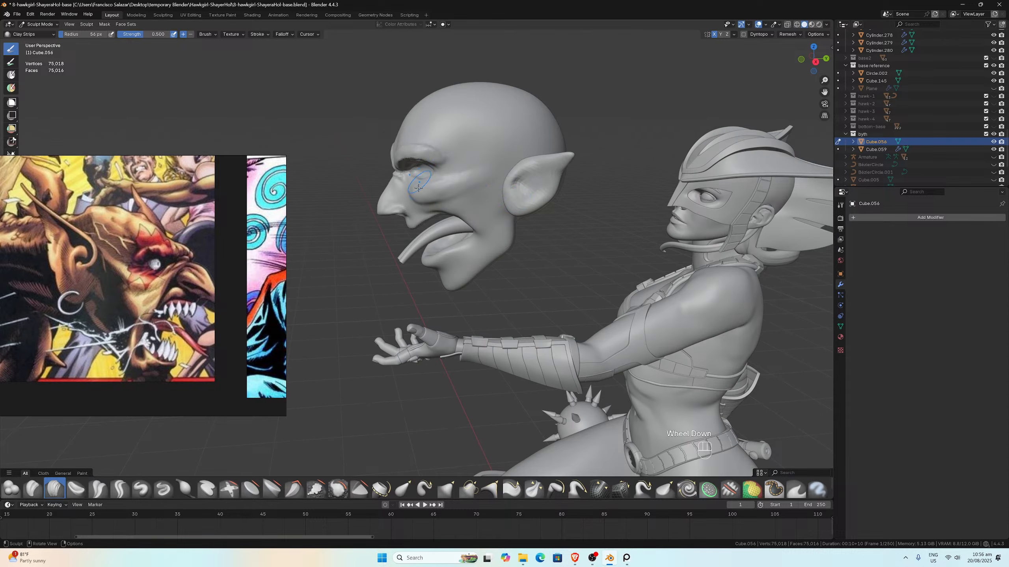
pyautogui.moveTo(468, 246)
pyautogui.mouseDown(button='middle')
pyautogui.moveTo(470, 227)
pyautogui.moveTo(470, 244)
pyautogui.moveTo(558, 245)
pyautogui.moveTo(480, 248)
pyautogui.mouseUp(button='middle')
pyautogui.scroll(1, 470, 244)
pyautogui.scroll(-3, 470, 245)
pyautogui.scroll(1, 480, 248)
pyautogui.scroll(1, 480, 249)
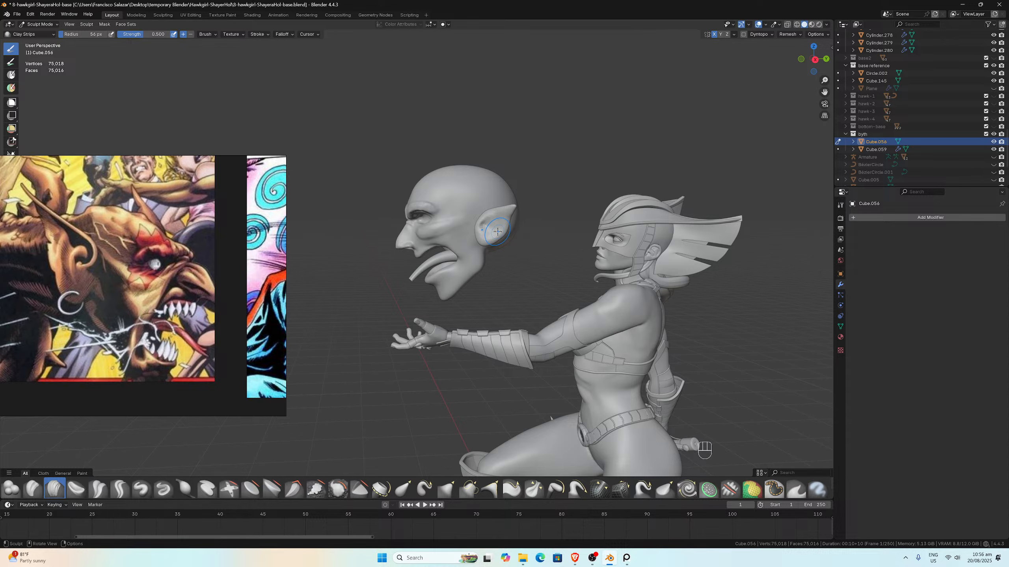
pyautogui.scroll(3, 499, 212)
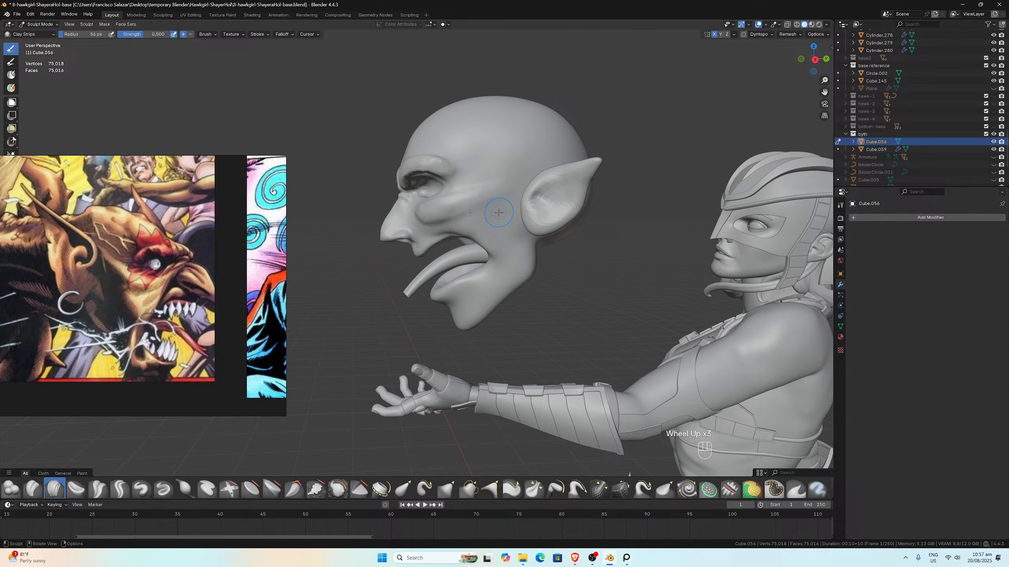
# Step: Pull the corner of the open mouth forward with the Grab brush in the right orthographic view, adjusting the brush radius
pyautogui.press('KP_3')
pyautogui.scroll(2, 522, 226)
pyautogui.scroll(-1, 548, 224)
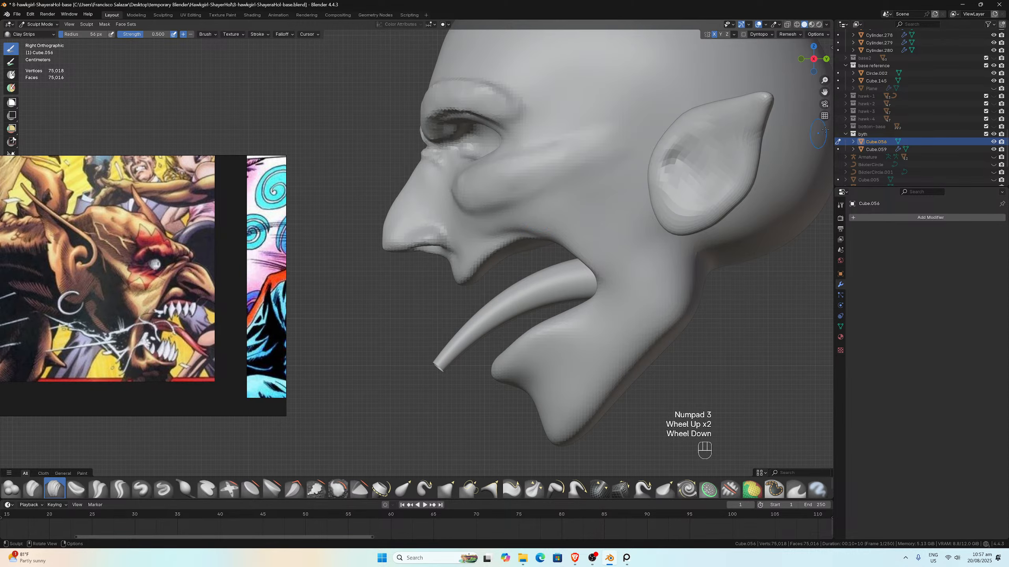
pyautogui.moveTo(824, 93); pyautogui.dragTo(763, 100)
pyautogui.scroll(1, 637, 197)
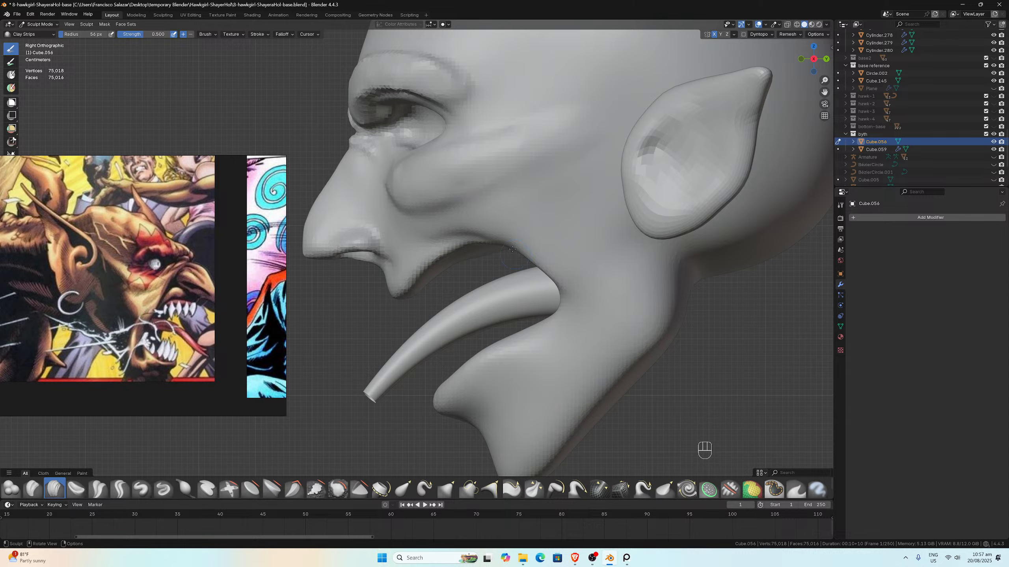
pyautogui.press('g')
pyautogui.press('f')
pyautogui.click(552, 287)
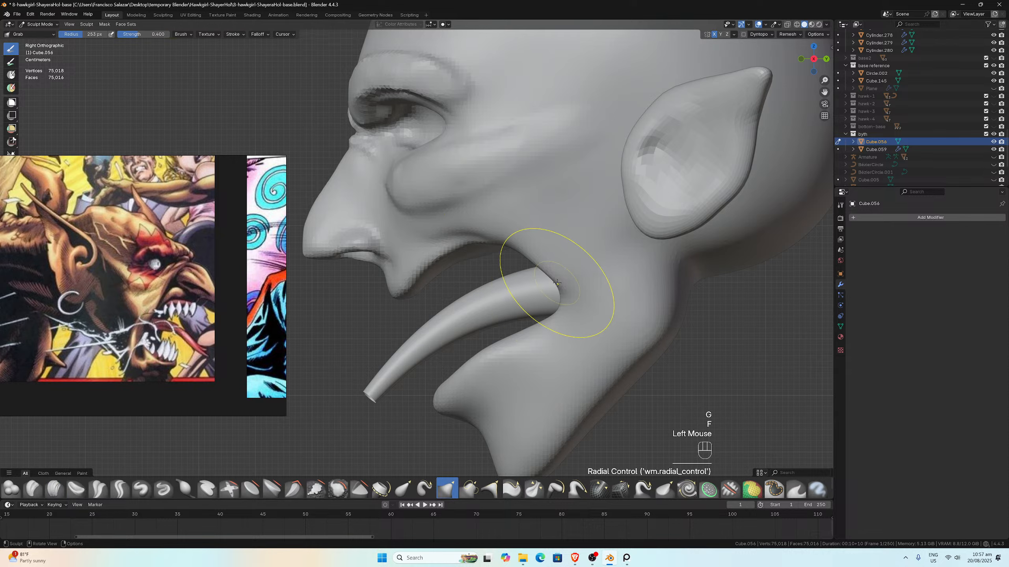
pyautogui.moveTo(561, 287); pyautogui.dragTo(516, 262)
pyautogui.moveTo(526, 314)
pyautogui.mouseDown()
pyautogui.moveTo(508, 259)
pyautogui.moveTo(452, 217)
pyautogui.moveTo(467, 248)
pyautogui.moveTo(453, 247)
pyautogui.moveTo(498, 252)
pyautogui.moveTo(521, 280)
pyautogui.mouseUp()
pyautogui.moveTo(544, 287)
pyautogui.mouseDown()
pyautogui.moveTo(538, 299)
pyautogui.moveTo(523, 276)
pyautogui.moveTo(536, 280)
pyautogui.mouseUp()
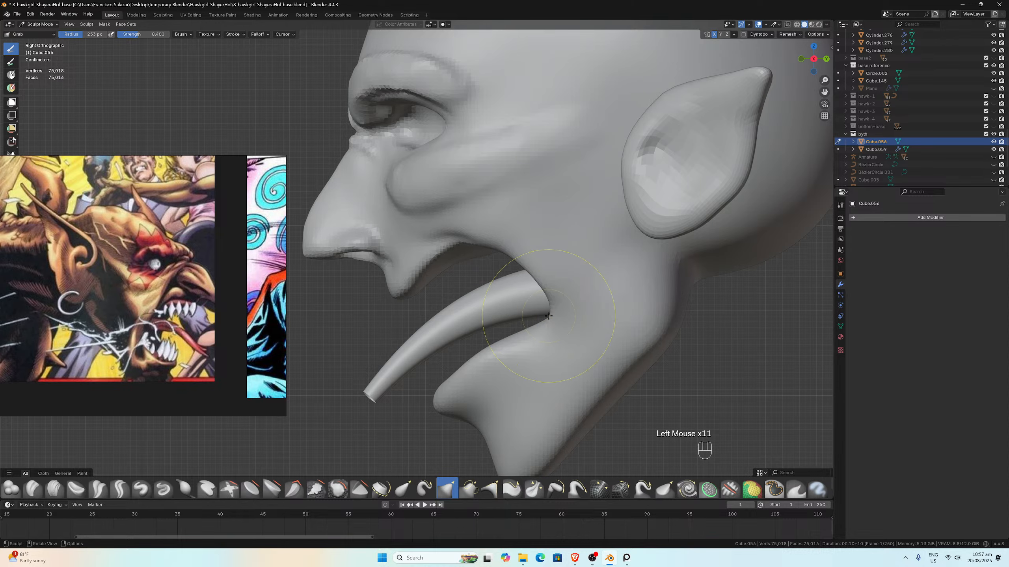
# Step: Refine the mouth corner and the upper edge of the lower jaw behind the lip with the Grab brush
pyautogui.scroll(1, 549, 316)
pyautogui.moveTo(582, 323)
pyautogui.mouseDown()
pyautogui.moveTo(587, 330)
pyautogui.moveTo(533, 352)
pyautogui.mouseUp()
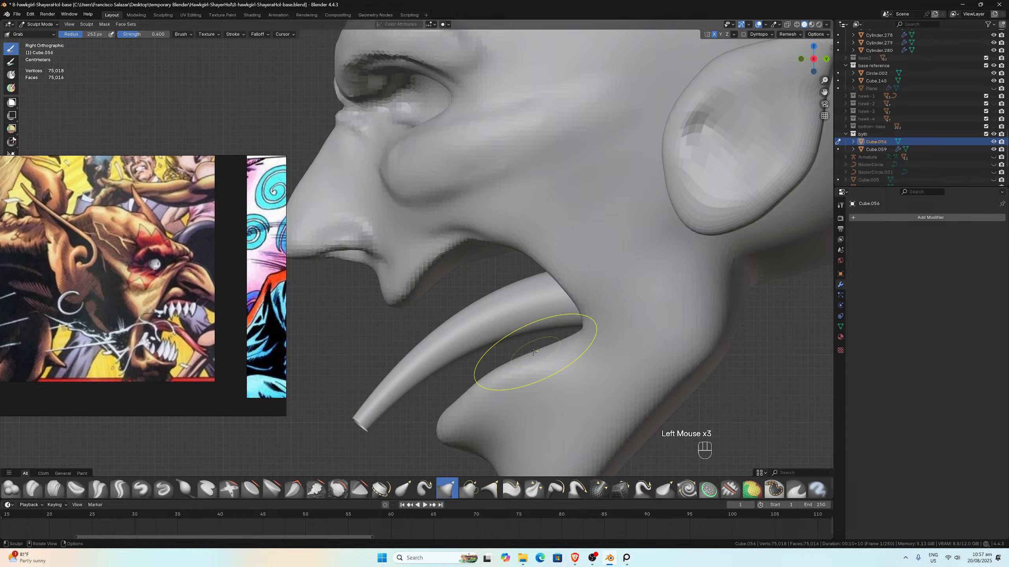
pyautogui.moveTo(480, 372); pyautogui.dragTo(478, 368)
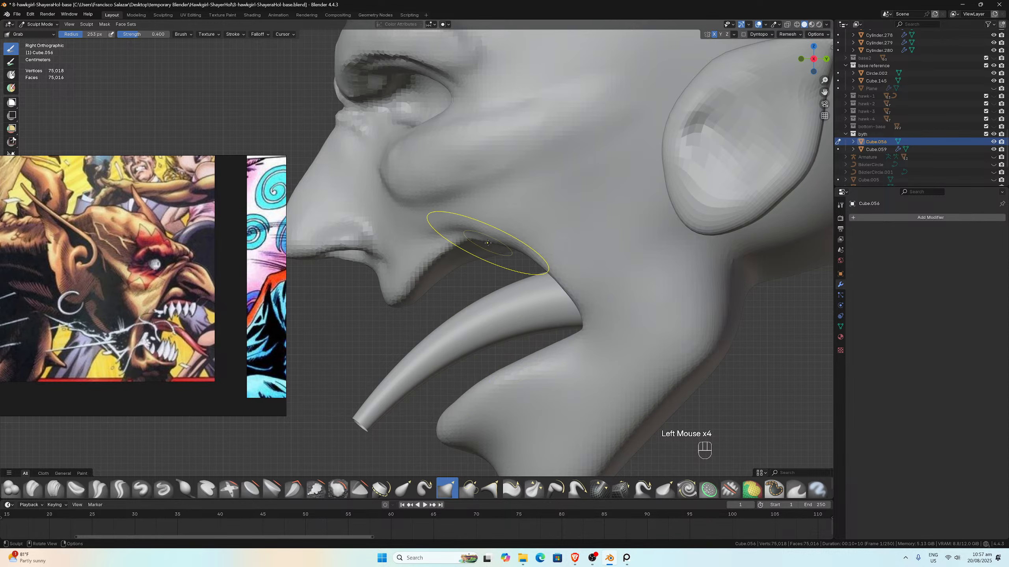
# Step: Reshape the arched edge of the upper lip above the tongue with the Grab brush
pyautogui.scroll(-1, 488, 243)
pyautogui.scroll(2, 488, 245)
pyautogui.scroll(-1, 489, 247)
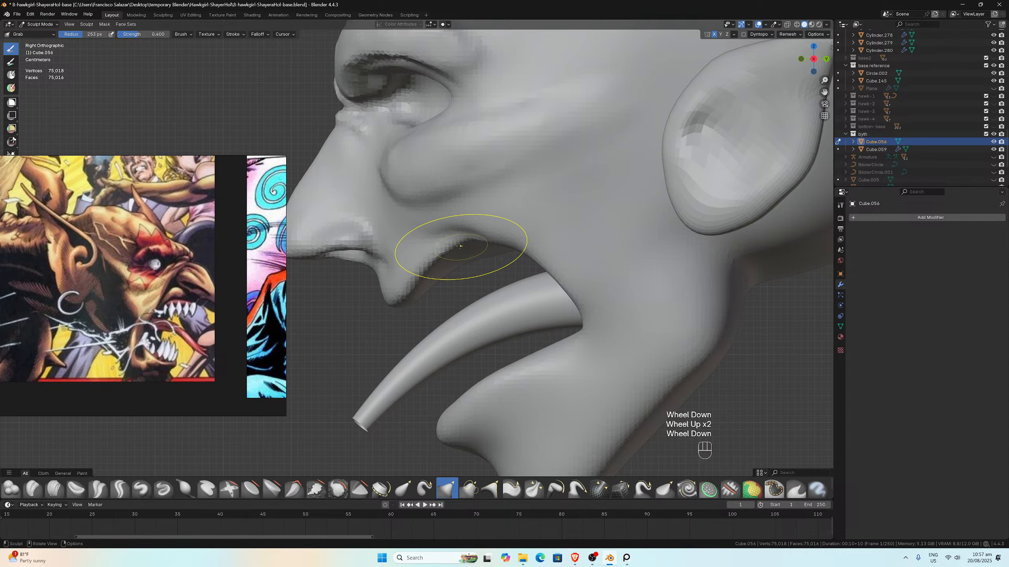
pyautogui.moveTo(428, 237); pyautogui.dragTo(433, 254)
pyautogui.moveTo(433, 255)
pyautogui.mouseDown()
pyautogui.moveTo(422, 244)
pyautogui.moveTo(435, 267)
pyautogui.moveTo(432, 256)
pyautogui.moveTo(487, 243)
pyautogui.moveTo(482, 250)
pyautogui.mouseUp()
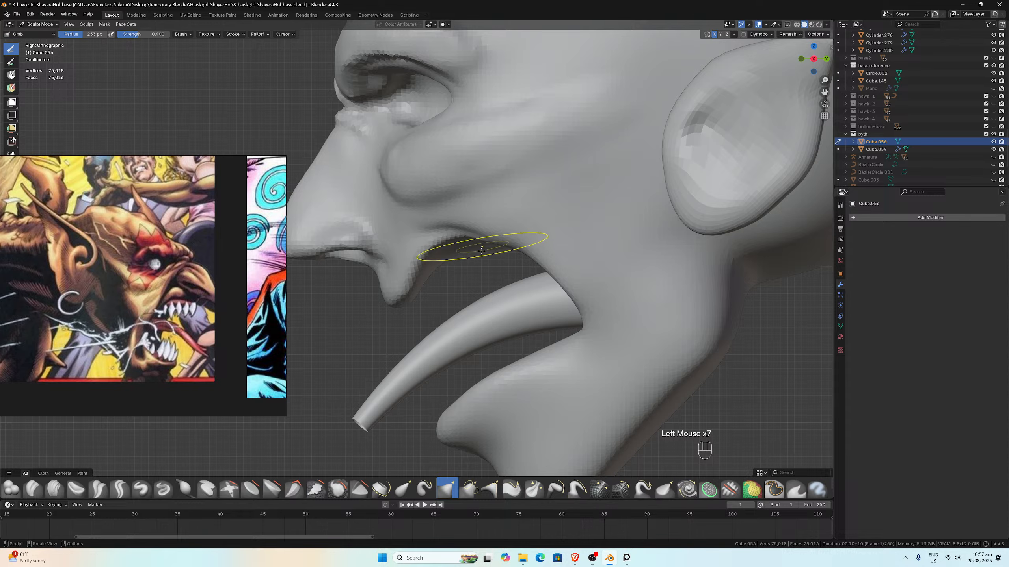
pyautogui.click(481, 250)
pyautogui.scroll(-2, 482, 250)
pyautogui.moveTo(482, 250); pyautogui.dragTo(468, 247, button='middle')
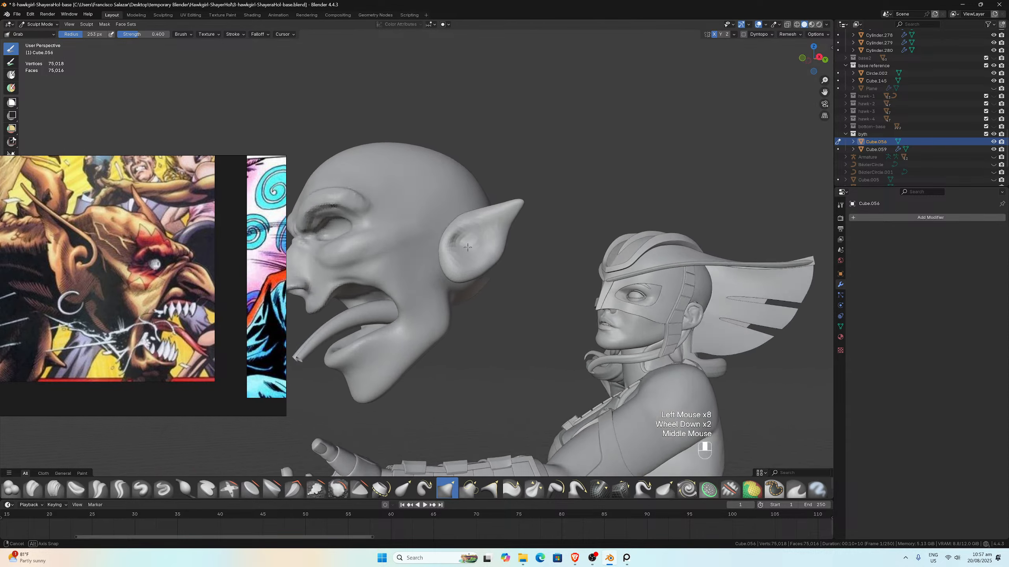
# Step: Raise the pointed tip of the upper lip beneath the nose and adjust the lip curve behind it with the Grab brush
pyautogui.scroll(3, 467, 248)
pyautogui.press('KP_3')
pyautogui.scroll(1, 430, 246)
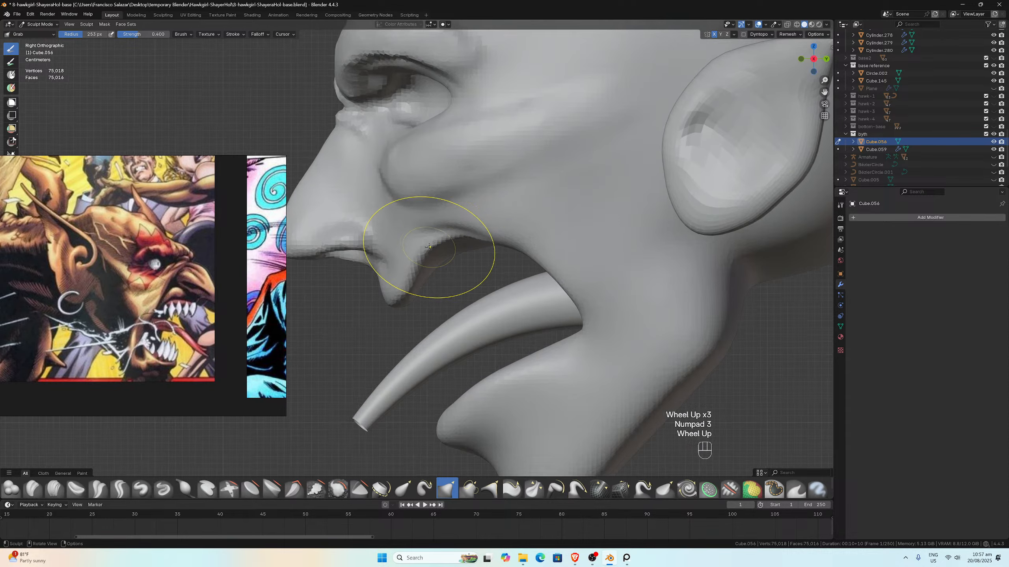
pyautogui.moveTo(390, 289)
pyautogui.mouseDown()
pyautogui.moveTo(391, 301)
pyautogui.moveTo(382, 281)
pyautogui.moveTo(389, 292)
pyautogui.moveTo(403, 274)
pyautogui.mouseUp()
pyautogui.moveTo(416, 267)
pyautogui.mouseDown()
pyautogui.moveTo(411, 259)
pyautogui.moveTo(444, 238)
pyautogui.moveTo(440, 253)
pyautogui.mouseUp()
pyautogui.scroll(1, 430, 250)
pyautogui.moveTo(450, 262); pyautogui.dragTo(419, 275)
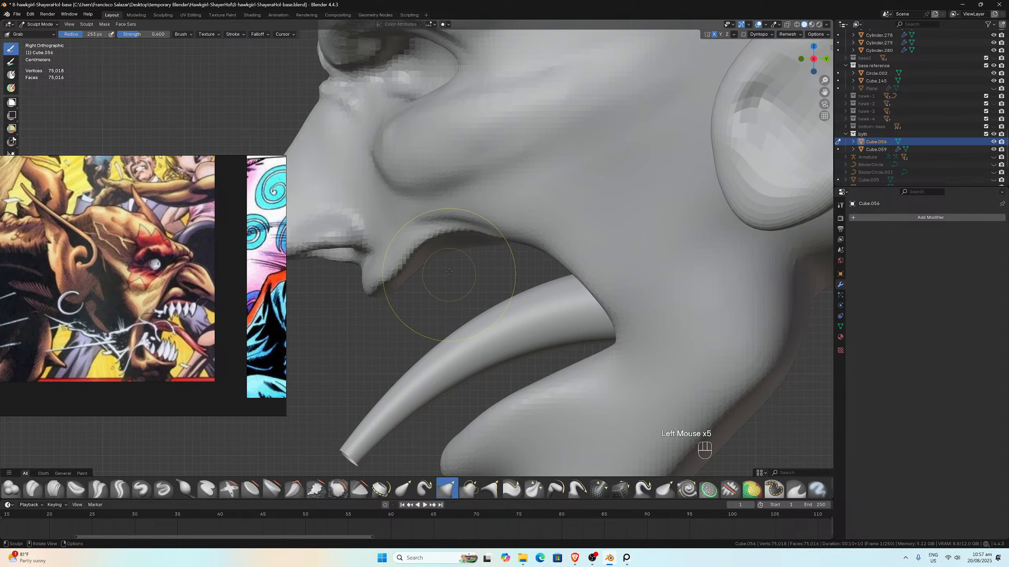
pyautogui.click(449, 272)
# Step: Pull the lower lip tip back toward the jaw and straighten the mouth's lower edge with the Grab brush
pyautogui.scroll(-2, 449, 271)
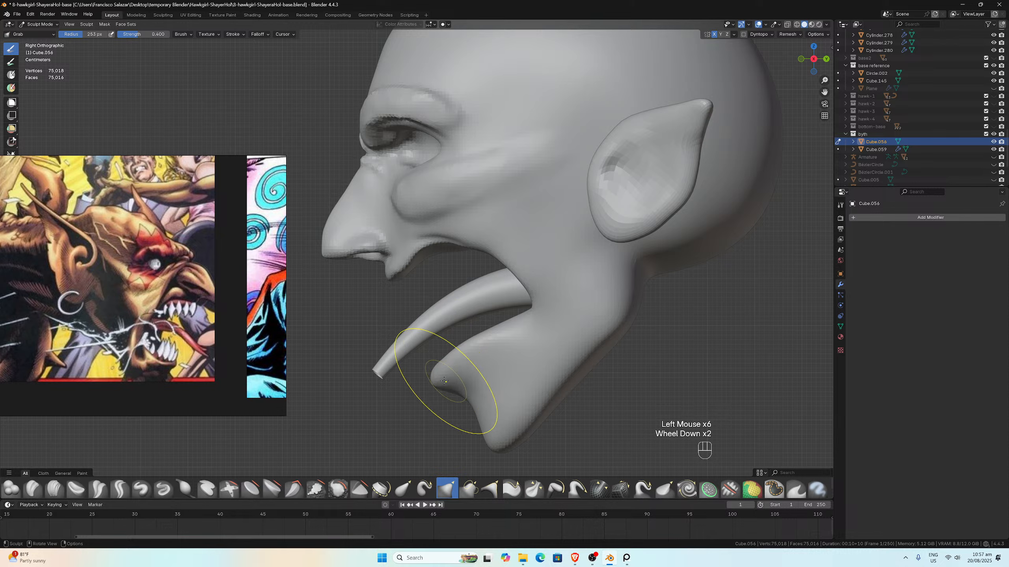
pyautogui.moveTo(432, 387)
pyautogui.mouseDown()
pyautogui.moveTo(454, 363)
pyautogui.moveTo(502, 340)
pyautogui.mouseUp()
pyautogui.moveTo(453, 372); pyautogui.dragTo(459, 378)
pyautogui.moveTo(449, 369); pyautogui.dragTo(491, 355)
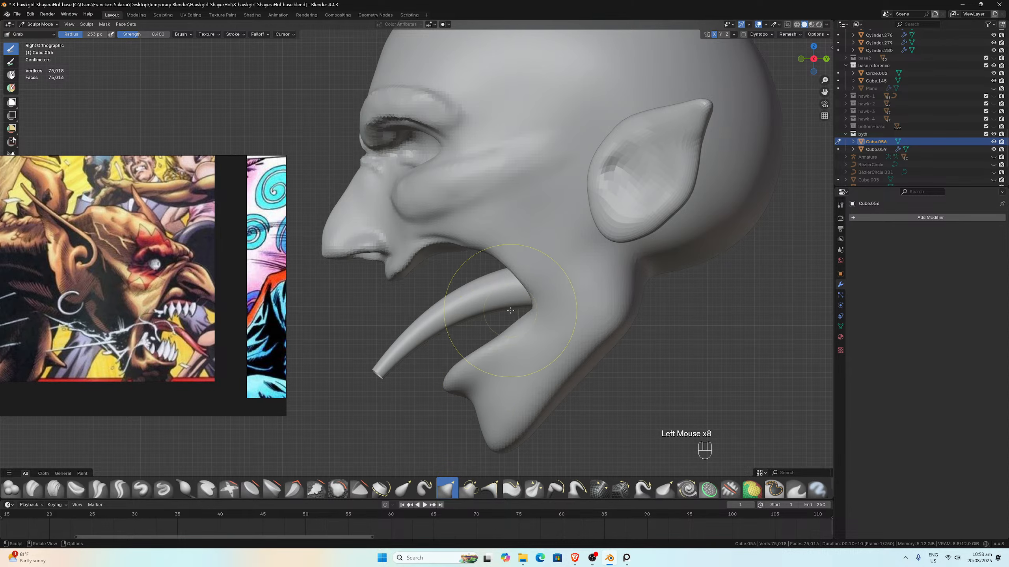
pyautogui.scroll(1, 510, 310)
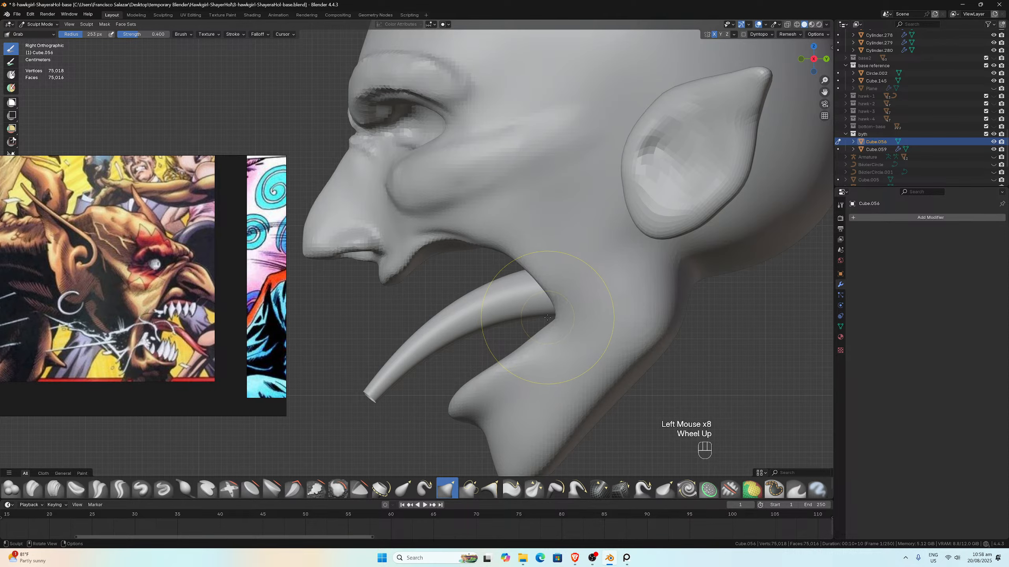
# Step: Refine the mouth corner and the rear arch of the upper lip edge with the Grab brush
pyautogui.moveTo(551, 316)
pyautogui.mouseDown()
pyautogui.moveTo(554, 331)
pyautogui.moveTo(539, 347)
pyautogui.moveTo(541, 332)
pyautogui.mouseUp()
pyautogui.scroll(2, 523, 266)
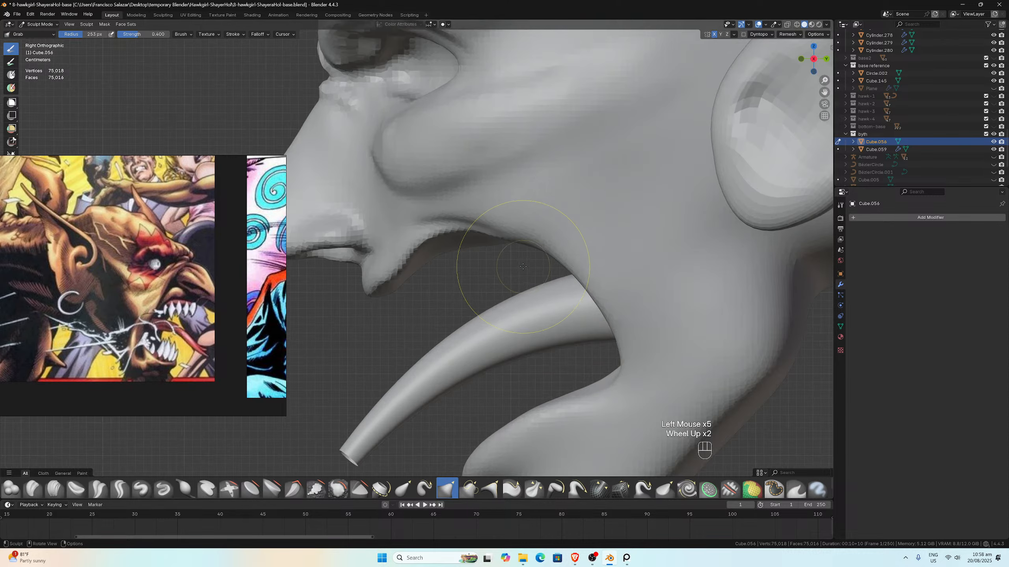
pyautogui.moveTo(523, 266); pyautogui.dragTo(524, 269)
pyautogui.scroll(-2, 524, 270)
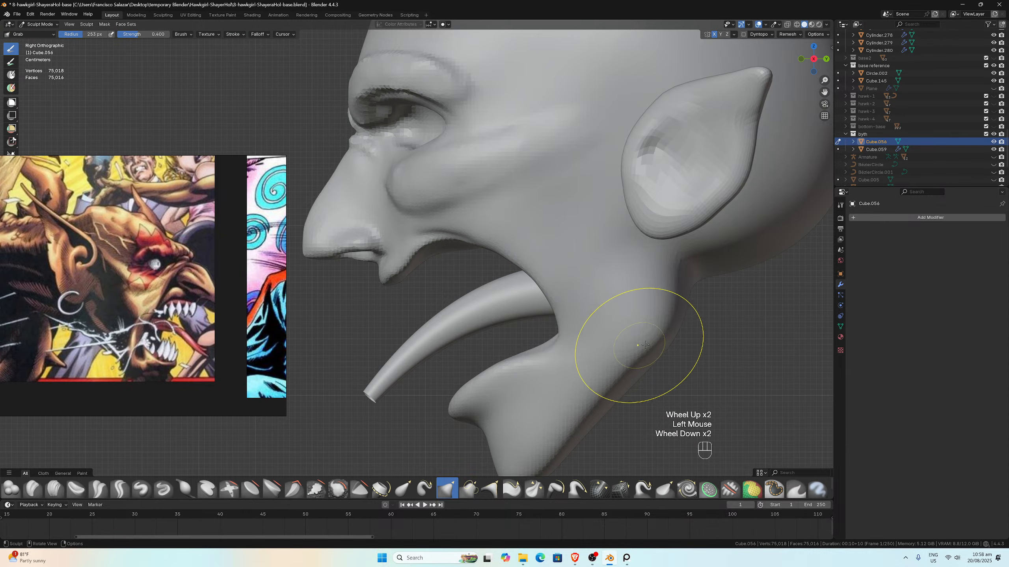
# Step: Reshape the jaw angle and neck line below the ear and adjust the upper mouth edge with the Grab brush
pyautogui.scroll(-1, 636, 342)
pyautogui.moveTo(607, 338)
pyautogui.mouseDown()
pyautogui.moveTo(590, 321)
pyautogui.moveTo(598, 324)
pyautogui.moveTo(556, 359)
pyautogui.mouseUp()
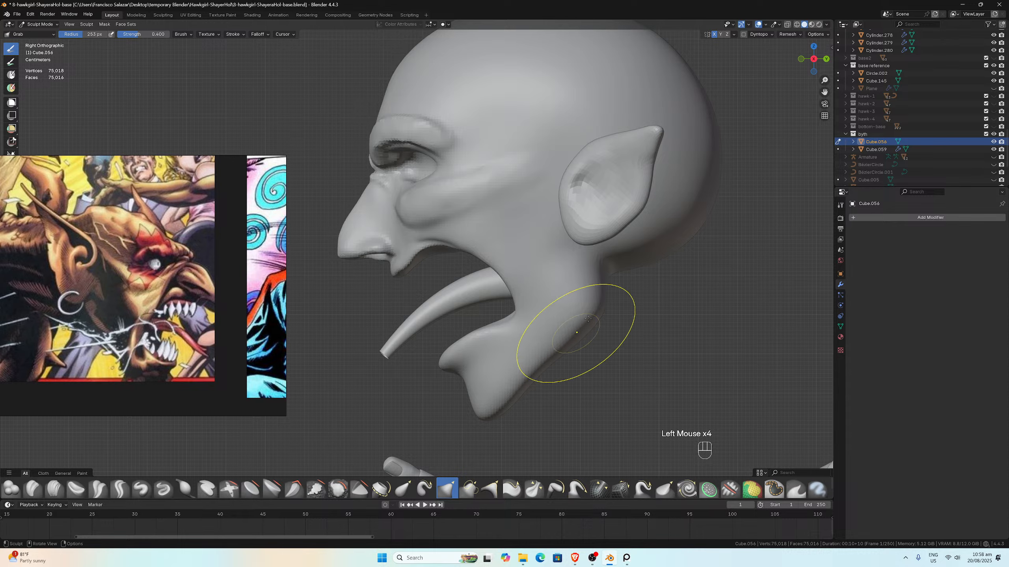
pyautogui.moveTo(595, 290); pyautogui.dragTo(607, 255)
pyautogui.scroll(4, 592, 253)
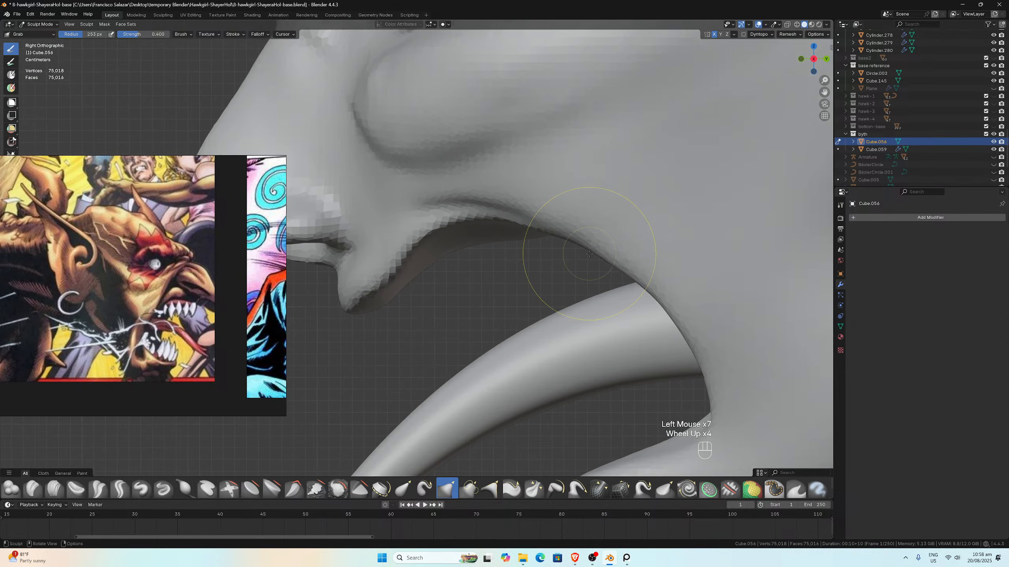
pyautogui.scroll(-1, 556, 250)
pyautogui.moveTo(529, 248); pyautogui.dragTo(518, 234)
pyautogui.scroll(-1, 508, 227)
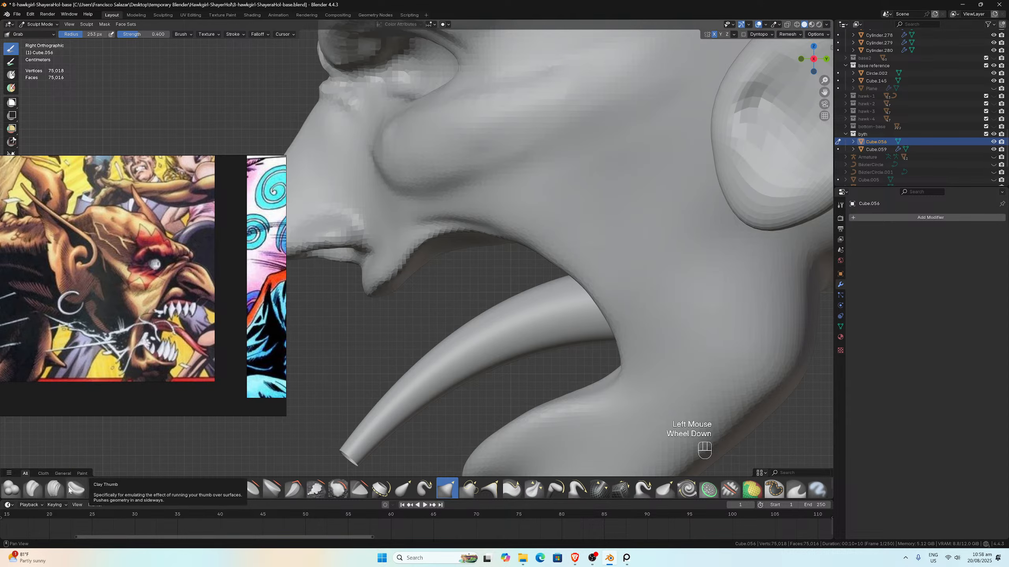
# Step: Reshape the front and lower contour of the cheekbone beside the nose with a smaller Grab brush
pyautogui.click(54, 488)
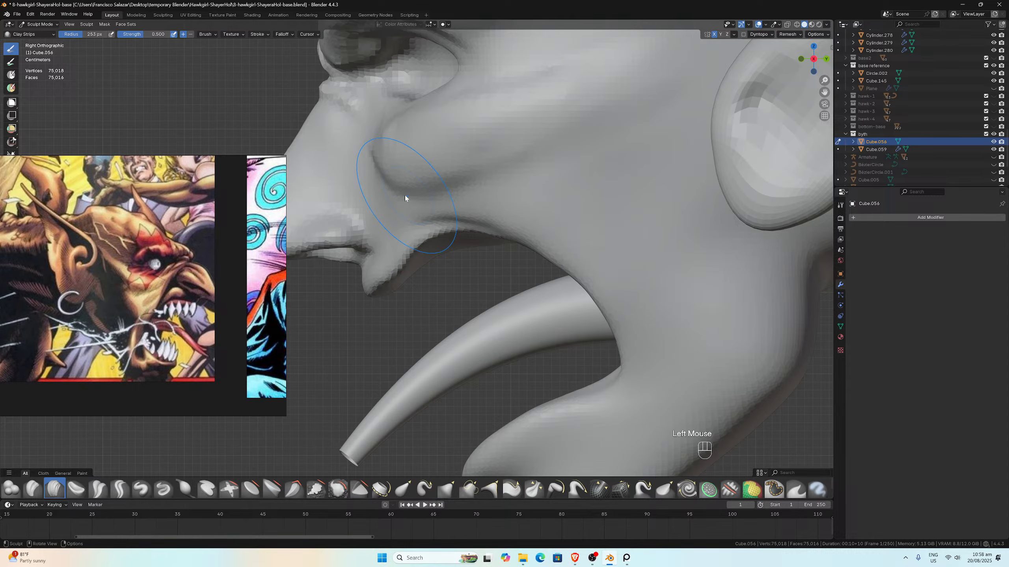
pyautogui.press('g')
pyautogui.press('f')
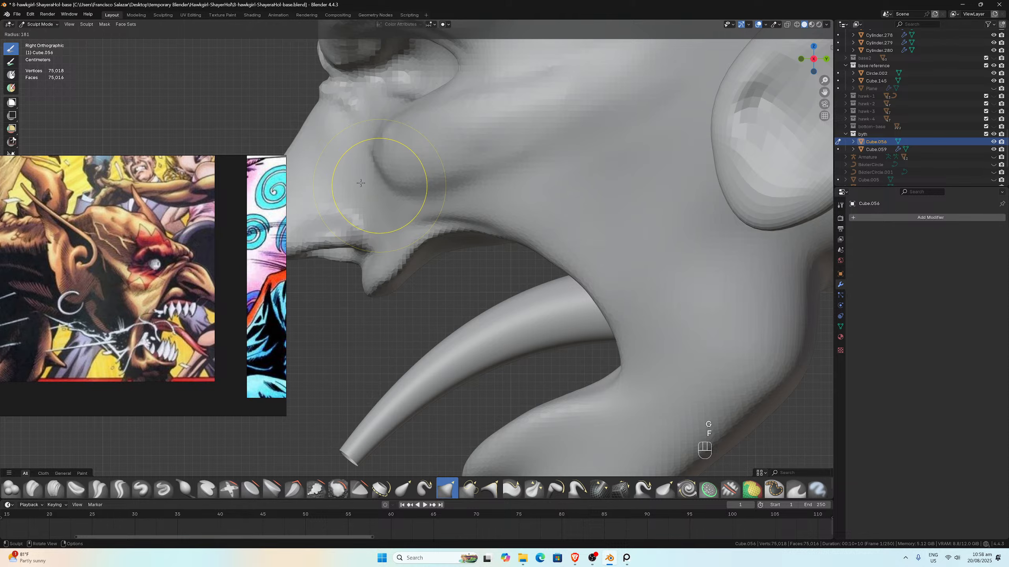
pyautogui.click(361, 183)
pyautogui.scroll(-2, 398, 193)
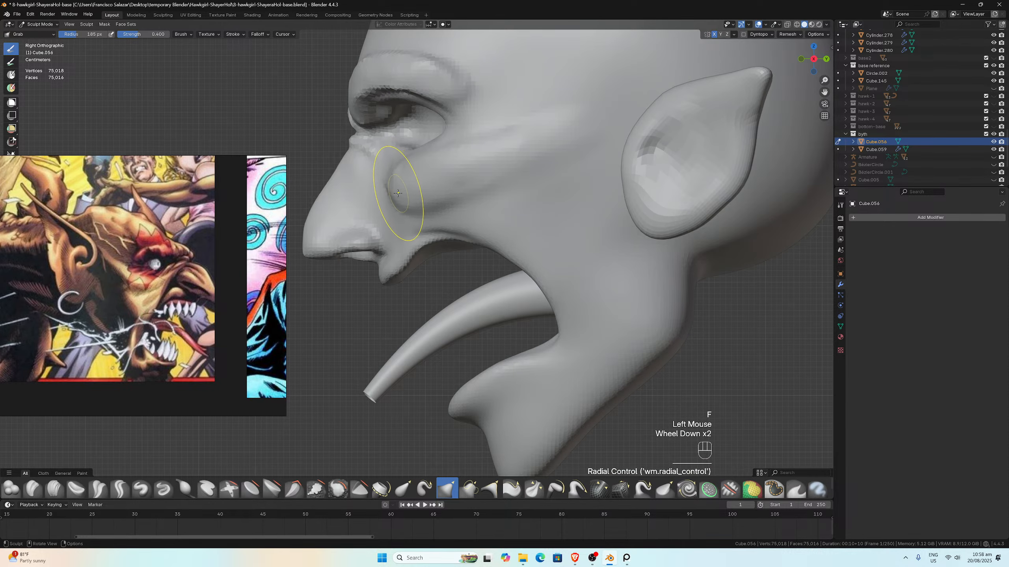
pyautogui.moveTo(398, 193)
pyautogui.mouseDown()
pyautogui.moveTo(405, 186)
pyautogui.moveTo(396, 177)
pyautogui.mouseUp()
pyautogui.moveTo(392, 184)
pyautogui.mouseDown()
pyautogui.moveTo(427, 195)
pyautogui.moveTo(411, 210)
pyautogui.moveTo(445, 200)
pyautogui.mouseUp()
pyautogui.moveTo(455, 202)
pyautogui.mouseDown()
pyautogui.moveTo(455, 192)
pyautogui.moveTo(398, 174)
pyautogui.mouseUp()
pyautogui.scroll(-3, 397, 173)
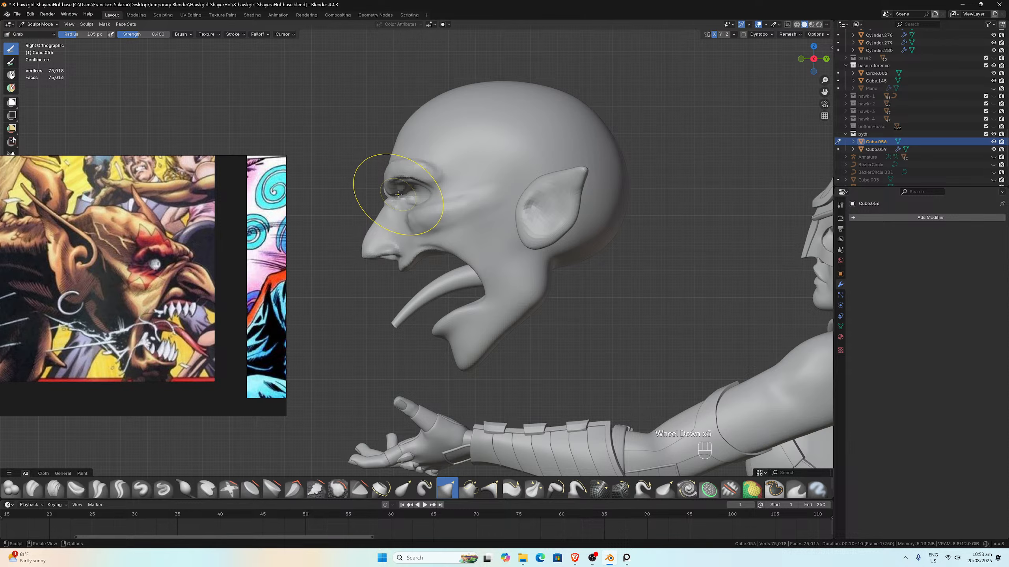
# Step: Pull the eye socket and the area around the outer eye back beneath the brow with the Grab brush
pyautogui.click(392, 195)
pyautogui.scroll(2, 394, 198)
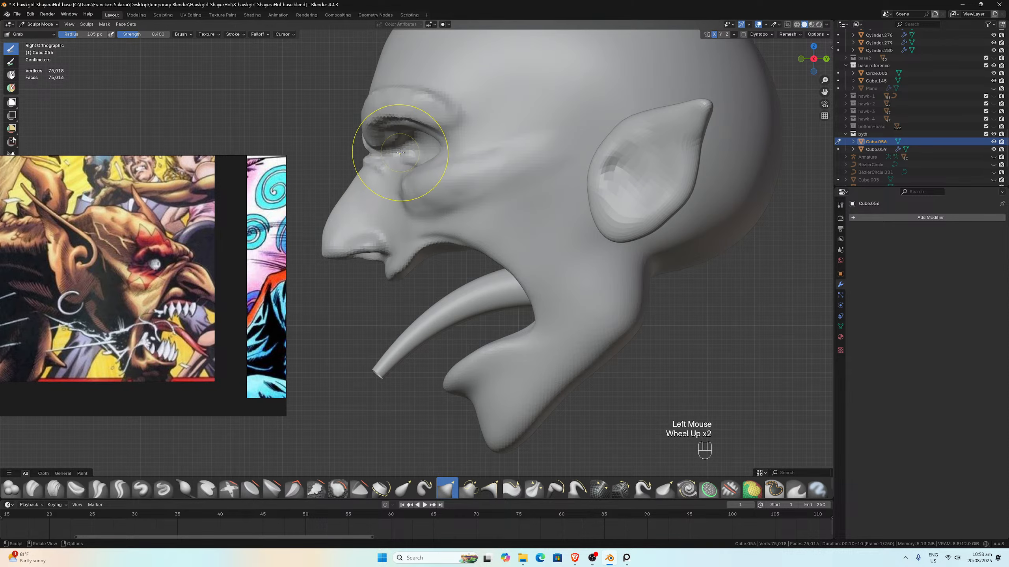
pyautogui.moveTo(400, 152)
pyautogui.mouseDown()
pyautogui.moveTo(445, 144)
pyautogui.moveTo(453, 135)
pyautogui.moveTo(440, 124)
pyautogui.mouseUp()
pyautogui.scroll(-2, 440, 124)
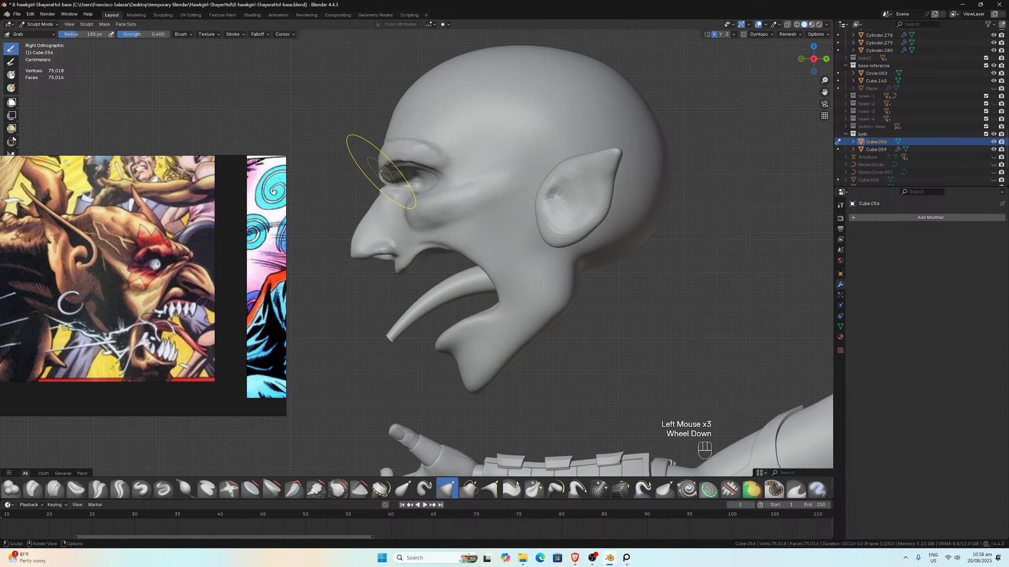
pyautogui.scroll(1, 421, 169)
pyautogui.moveTo(423, 145); pyautogui.dragTo(441, 143)
pyautogui.scroll(1, 361, 175)
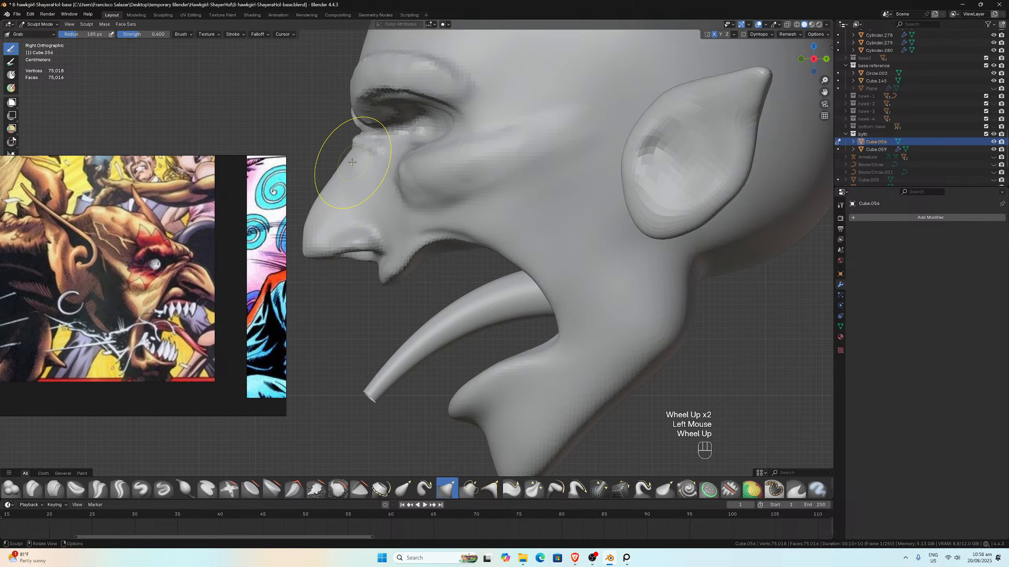
# Step: Bulge the nose bridge into a hooked curve and lower the nose tip with the Grab brush
pyautogui.moveTo(336, 174)
pyautogui.mouseDown()
pyautogui.moveTo(329, 167)
pyautogui.moveTo(306, 208)
pyautogui.moveTo(319, 249)
pyautogui.mouseUp()
pyautogui.scroll(2, 321, 251)
pyautogui.scroll(-2, 321, 250)
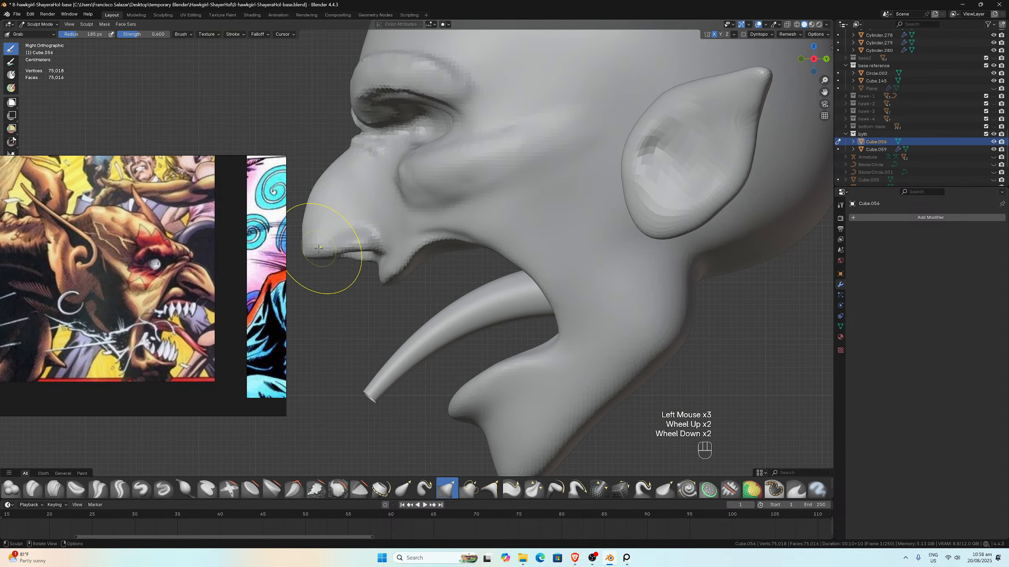
pyautogui.scroll(1, 316, 255)
pyautogui.scroll(-1, 307, 251)
pyautogui.moveTo(307, 251); pyautogui.dragTo(308, 257)
# Step: Smooth the cheekbone and rework its front edge beside the nose with a smaller Clay Strips brush
pyautogui.click(54, 488)
pyautogui.keyDown('shift'); pyautogui.moveTo(512, 131); pyautogui.dragTo(421, 179); pyautogui.keyUp('shift')
pyautogui.press('f')
pyautogui.click(405, 187)
pyautogui.moveTo(402, 171); pyautogui.dragTo(411, 205)
# Step: Build a ridge from the side of the nose back across the cheek with a small Clay Strips brush
pyautogui.press('f')
pyautogui.click(389, 188)
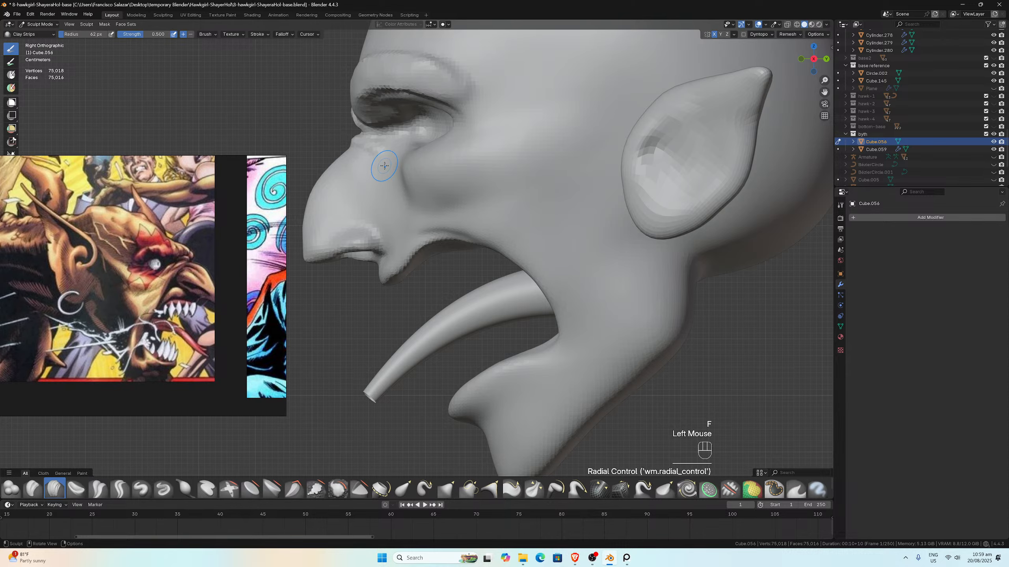
pyautogui.scroll(-3, 474, 199)
pyautogui.scroll(1, 474, 199)
pyautogui.moveTo(475, 199); pyautogui.dragTo(535, 191, button='middle')
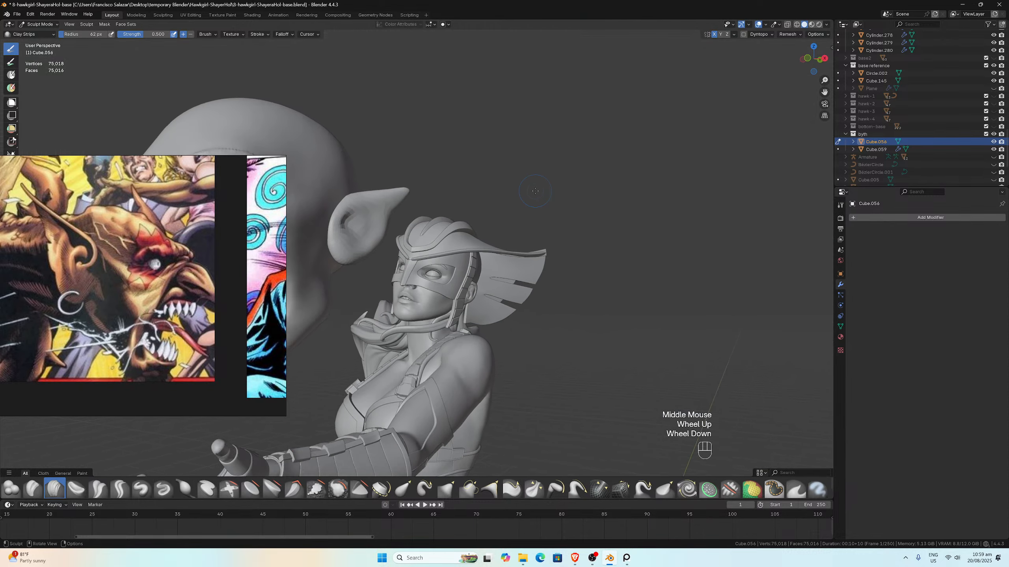
pyautogui.press('ctrl+KP_3')
pyautogui.scroll(3, 441, 179)
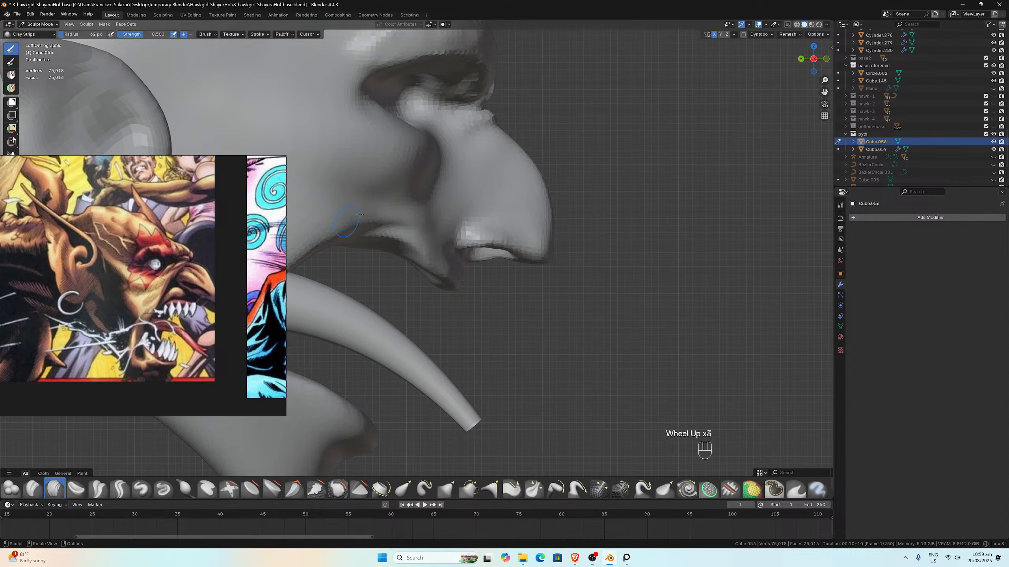
pyautogui.moveTo(435, 175); pyautogui.dragTo(312, 228)
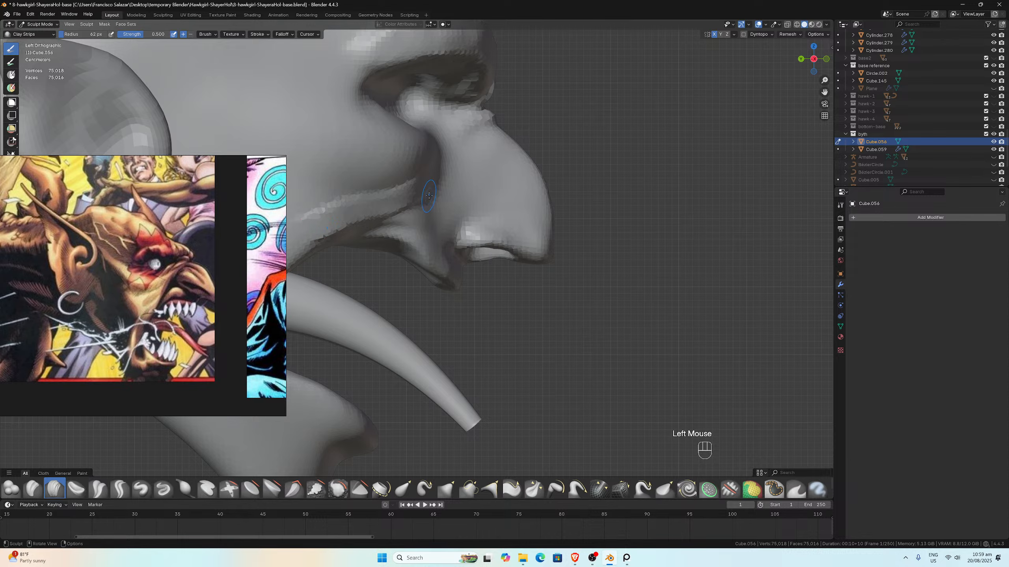
# Step: Extend the cheek fold around the mouth corner down to the jaw and thicken it with Clay Strips in the right view
pyautogui.scroll(-2, 430, 195)
pyautogui.moveTo(429, 196); pyautogui.dragTo(310, 198, button='middle')
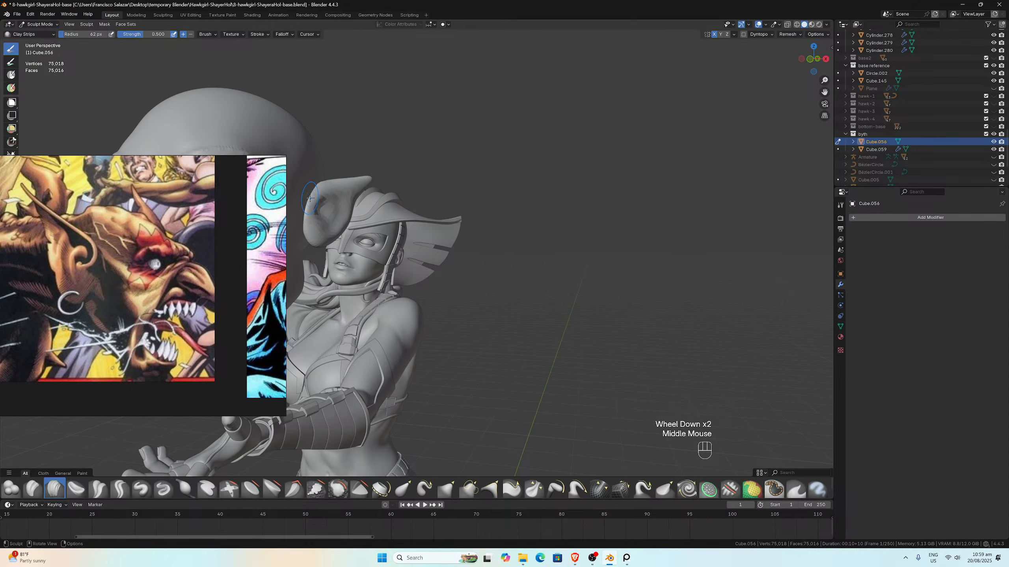
pyautogui.press('KP_3')
pyautogui.scroll(3, 420, 239)
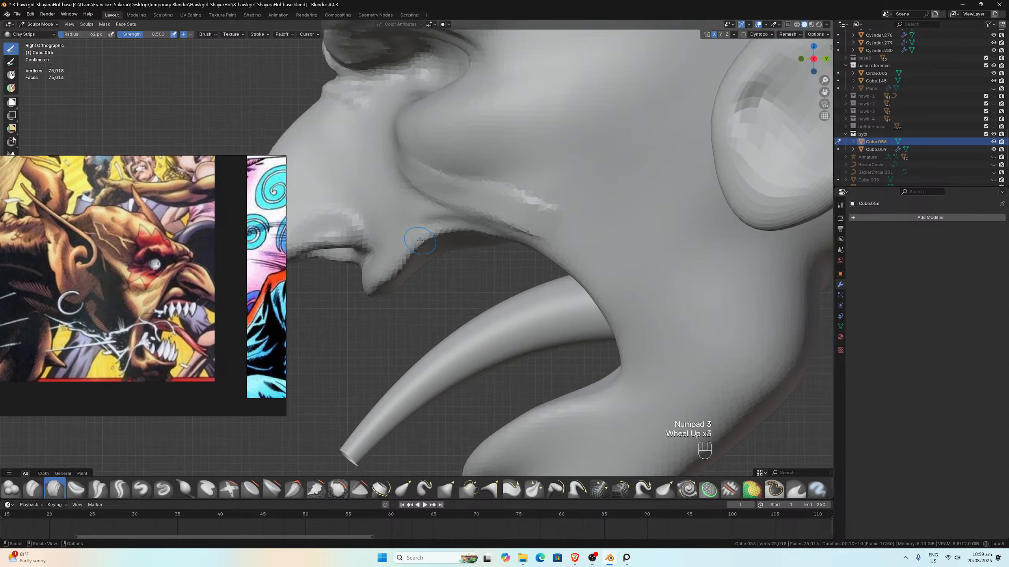
pyautogui.moveTo(524, 217)
pyautogui.mouseDown()
pyautogui.moveTo(560, 247)
pyautogui.moveTo(636, 363)
pyautogui.mouseUp()
pyautogui.moveTo(645, 404); pyautogui.dragTo(645, 403)
pyautogui.scroll(-2, 583, 263)
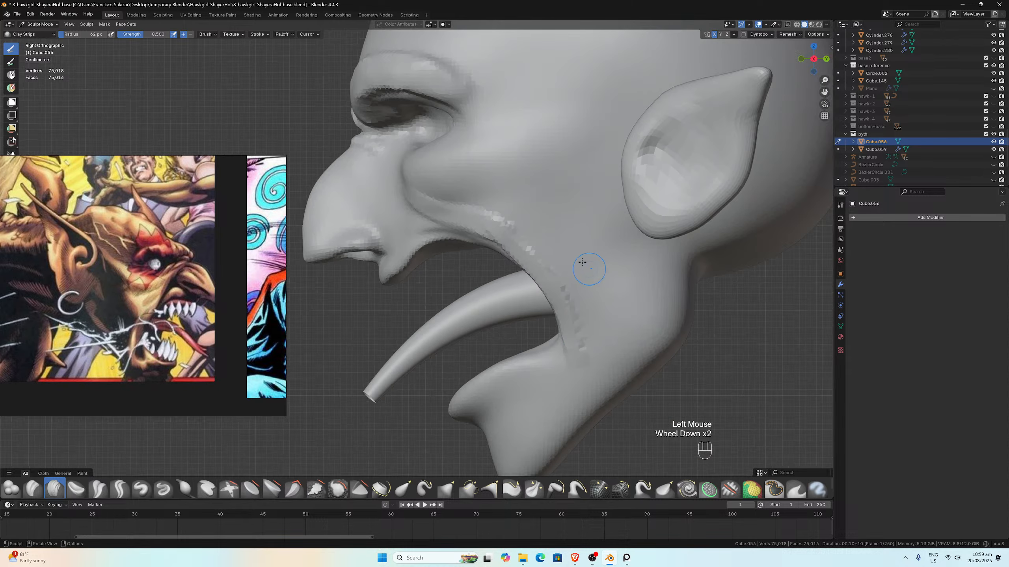
pyautogui.moveTo(510, 219); pyautogui.dragTo(572, 358)
pyautogui.scroll(3, 518, 217)
pyautogui.moveTo(556, 198)
pyautogui.mouseDown()
pyautogui.moveTo(516, 196)
pyautogui.moveTo(426, 156)
pyautogui.moveTo(512, 202)
pyautogui.mouseUp()
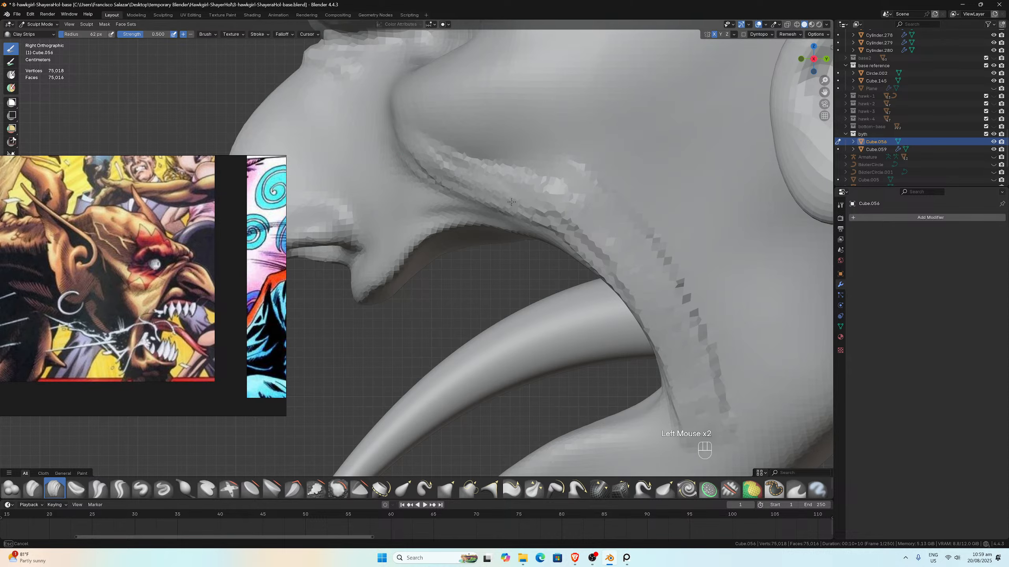
# Step: Add Clay Strips strokes from the inner eye along the nose side to connect into the cheek fold
pyautogui.scroll(-4, 400, 136)
pyautogui.moveTo(400, 109); pyautogui.dragTo(434, 159, button='middle')
pyautogui.scroll(3, 389, 155)
pyautogui.scroll(-2, 389, 154)
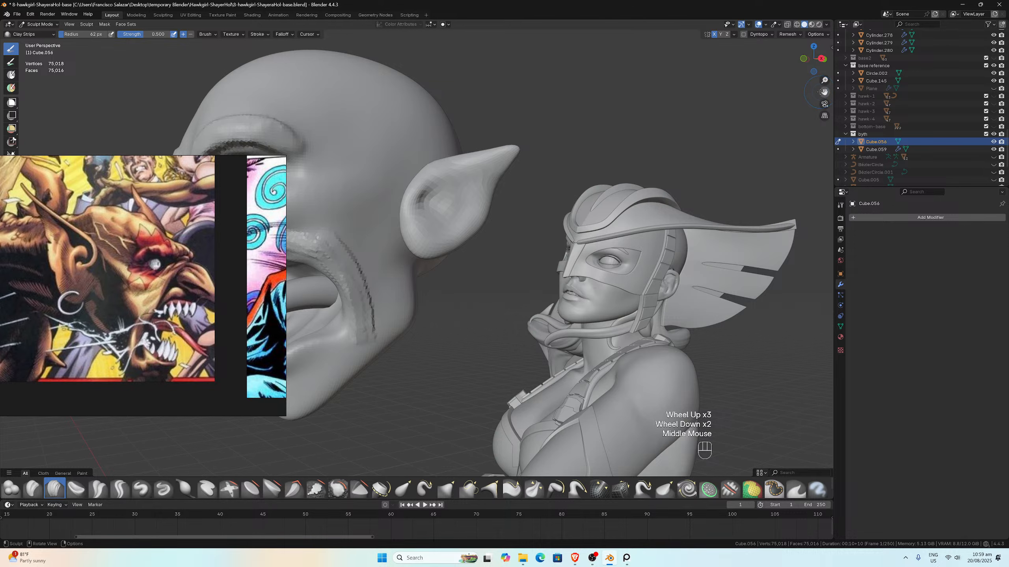
pyautogui.moveTo(819, 92); pyautogui.dragTo(822, 92)
pyautogui.scroll(4, 555, 175)
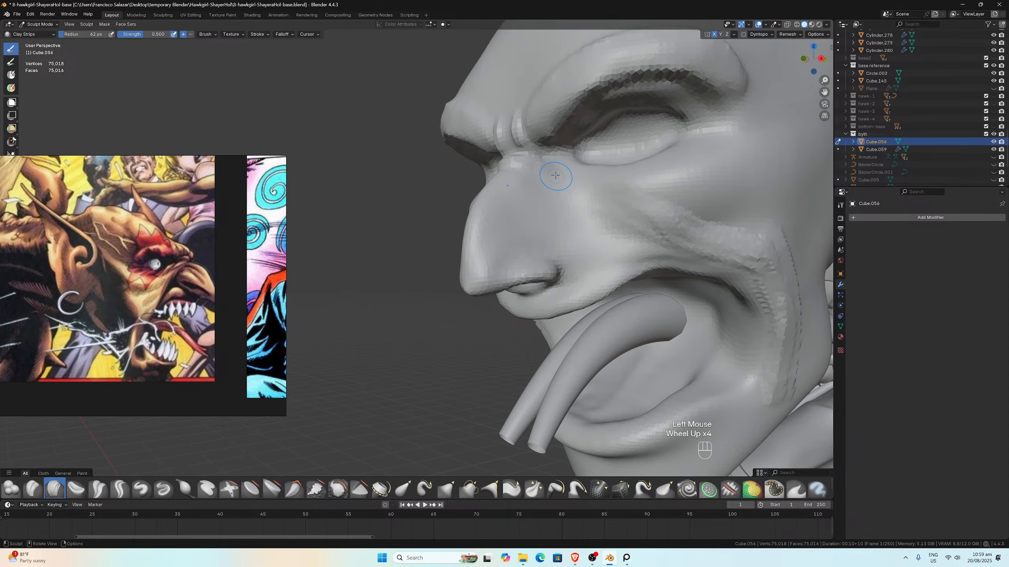
pyautogui.scroll(4, 555, 176)
pyautogui.moveTo(593, 160); pyautogui.dragTo(653, 193)
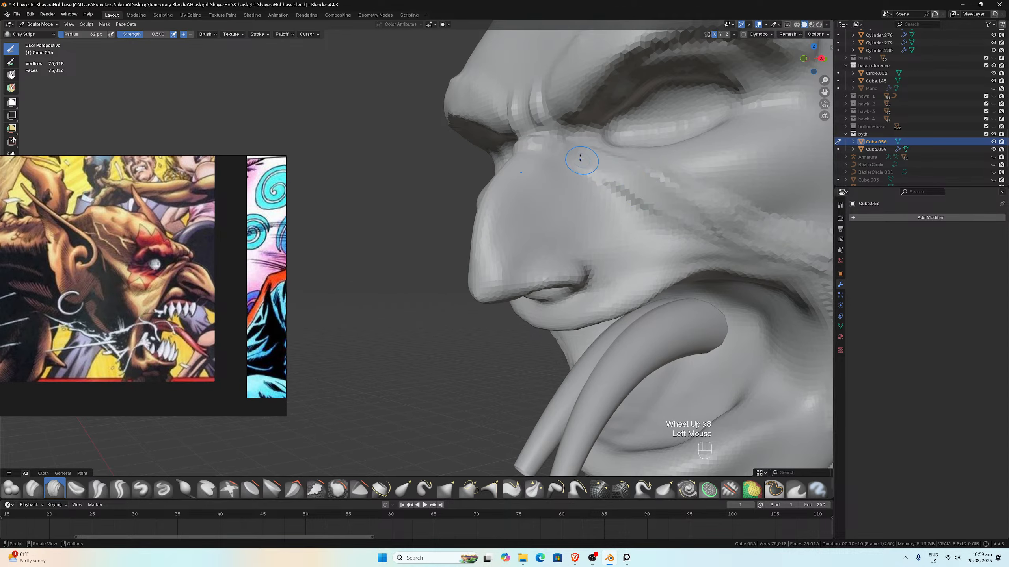
pyautogui.moveTo(581, 160)
pyautogui.mouseDown()
pyautogui.moveTo(632, 201)
pyautogui.moveTo(710, 229)
pyautogui.mouseUp()
pyautogui.scroll(-2, 691, 217)
pyautogui.moveTo(675, 210); pyautogui.dragTo(641, 204, button='middle')
pyautogui.scroll(-3, 641, 204)
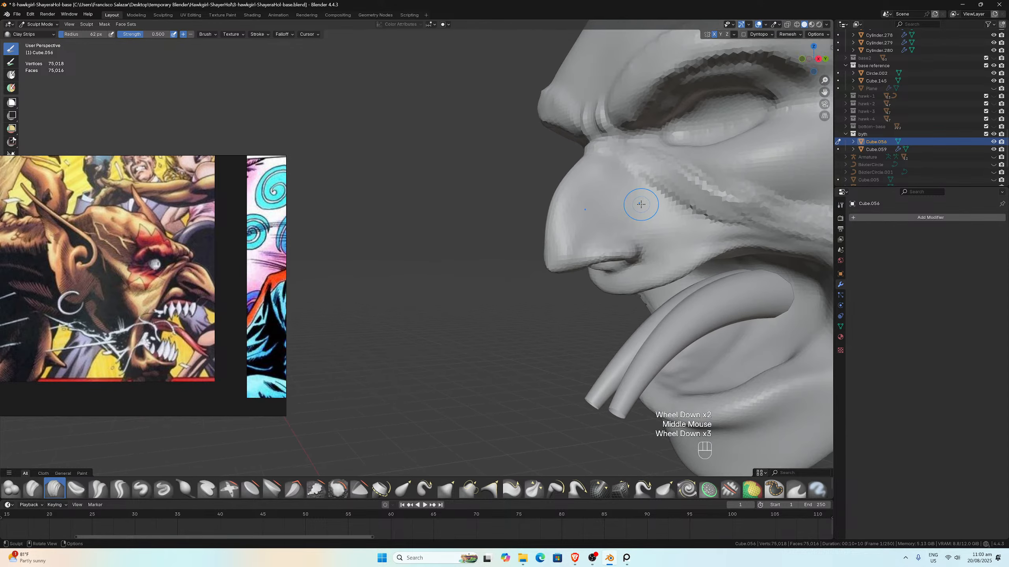
# Step: Isolate the head in local view and smooth the fold behind the mouth corner and across the cheek
pyautogui.scroll(4, 642, 204)
pyautogui.press('/')
pyautogui.moveTo(572, 201); pyautogui.dragTo(558, 201, button='middle')
pyautogui.scroll(2, 558, 201)
pyautogui.keyDown('shift'); pyautogui.moveTo(508, 358); pyautogui.dragTo(510, 339); pyautogui.keyUp('shift')
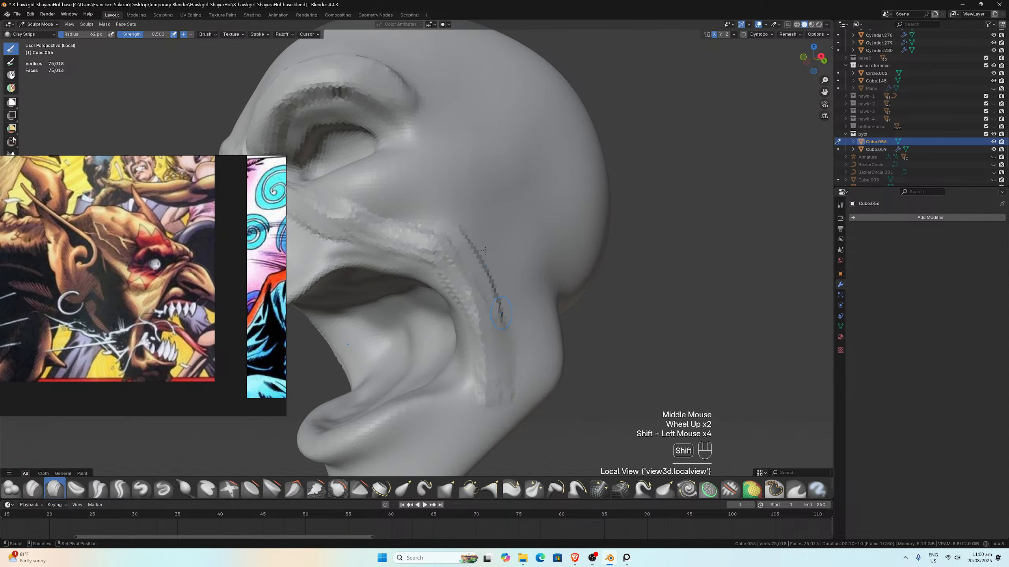
pyautogui.moveTo(485, 250)
pyautogui.keyDown('shift'); pyautogui.mouseDown()
pyautogui.moveTo(463, 226)
pyautogui.moveTo(499, 315)
pyautogui.moveTo(490, 334)
pyautogui.moveTo(441, 237)
pyautogui.mouseUp(); pyautogui.keyUp('shift')
pyautogui.moveTo(442, 242)
pyautogui.keyDown('shift'); pyautogui.mouseDown()
pyautogui.moveTo(414, 237)
pyautogui.moveTo(451, 237)
pyautogui.mouseUp(); pyautogui.keyUp('shift')
# Step: Smooth the fold from beside the nose around the mouth corner toward the jaw
pyautogui.moveTo(450, 237)
pyautogui.mouseDown(button='middle')
pyautogui.moveTo(518, 192)
pyautogui.moveTo(393, 227)
pyautogui.mouseUp(button='middle')
pyautogui.keyDown('shift'); pyautogui.moveTo(392, 227); pyautogui.dragTo(350, 197); pyautogui.keyUp('shift')
pyautogui.keyDown('shift'); pyautogui.moveTo(506, 266); pyautogui.dragTo(516, 270); pyautogui.keyUp('shift')
pyautogui.keyDown('shift'); pyautogui.moveTo(519, 270); pyautogui.dragTo(524, 272); pyautogui.keyUp('shift')
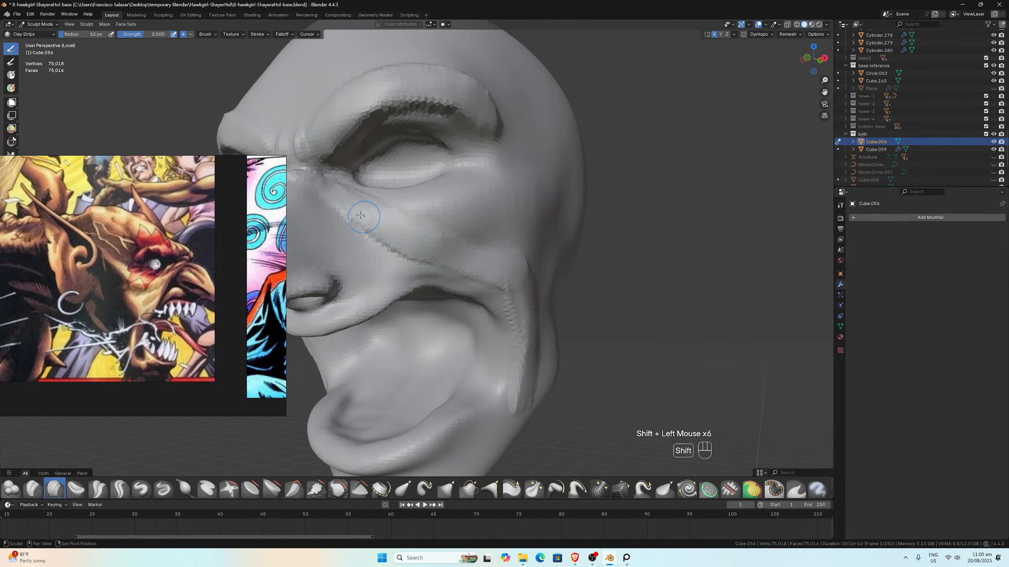
pyautogui.keyDown('shift'); pyautogui.moveTo(360, 216); pyautogui.dragTo(433, 279); pyautogui.keyUp('shift')
pyautogui.moveTo(476, 314)
pyautogui.keyDown('shift'); pyautogui.mouseDown()
pyautogui.moveTo(518, 371)
pyautogui.moveTo(514, 401)
pyautogui.mouseUp(); pyautogui.keyUp('shift')
# Step: Blend the remaining rough strokes on the cheek beneath the eye and beside the nose by smoothing
pyautogui.moveTo(514, 401); pyautogui.dragTo(338, 252, button='middle')
pyautogui.scroll(-1, 338, 252)
pyautogui.keyDown('shift'); pyautogui.moveTo(345, 263); pyautogui.dragTo(355, 279); pyautogui.keyUp('shift')
pyautogui.keyDown('shift'); pyautogui.moveTo(357, 284); pyautogui.dragTo(380, 300); pyautogui.keyUp('shift')
pyautogui.keyDown('shift'); pyautogui.moveTo(385, 304); pyautogui.dragTo(398, 312); pyautogui.keyUp('shift')
pyautogui.moveTo(370, 272); pyautogui.dragTo(381, 258, button='middle')
pyautogui.keyDown('shift'); pyautogui.moveTo(382, 258); pyautogui.dragTo(338, 222); pyautogui.keyUp('shift')
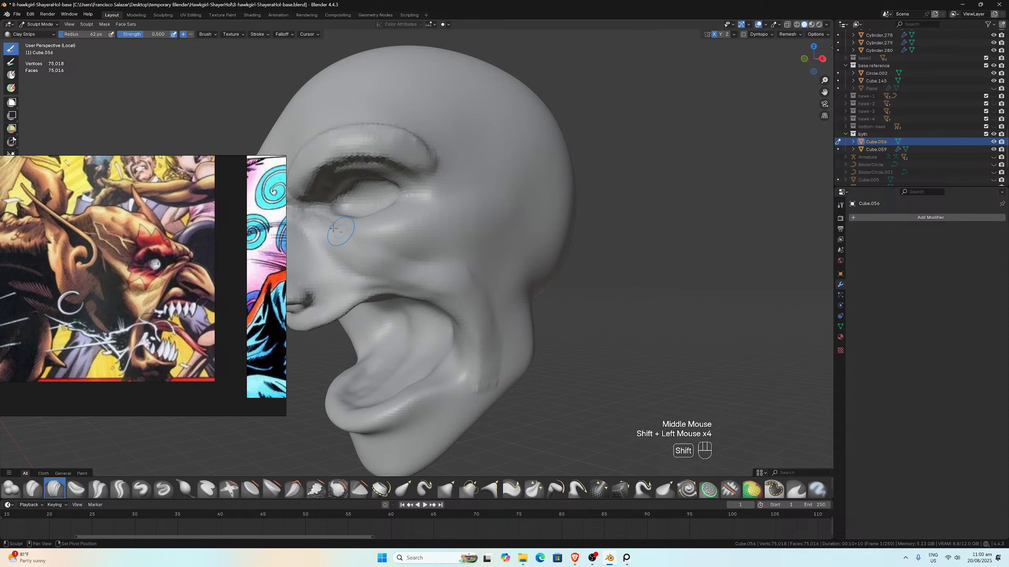
# Step: Widen the cheekbones outward in the front view with an enlarged Grab brush
pyautogui.moveTo(338, 222); pyautogui.dragTo(385, 210, button='middle')
pyautogui.scroll(-1, 385, 210)
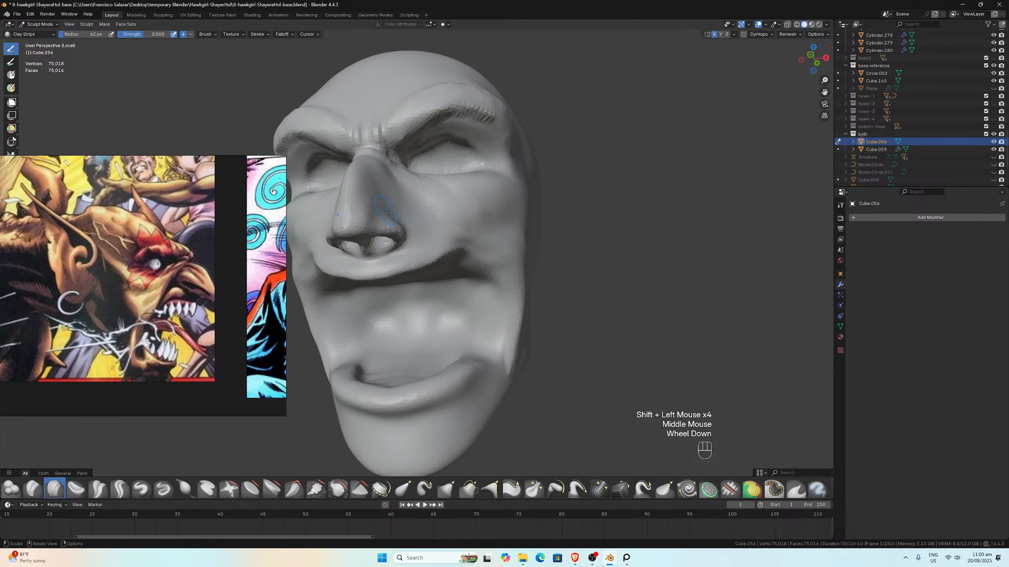
pyautogui.press('KP_1')
pyautogui.press('g')
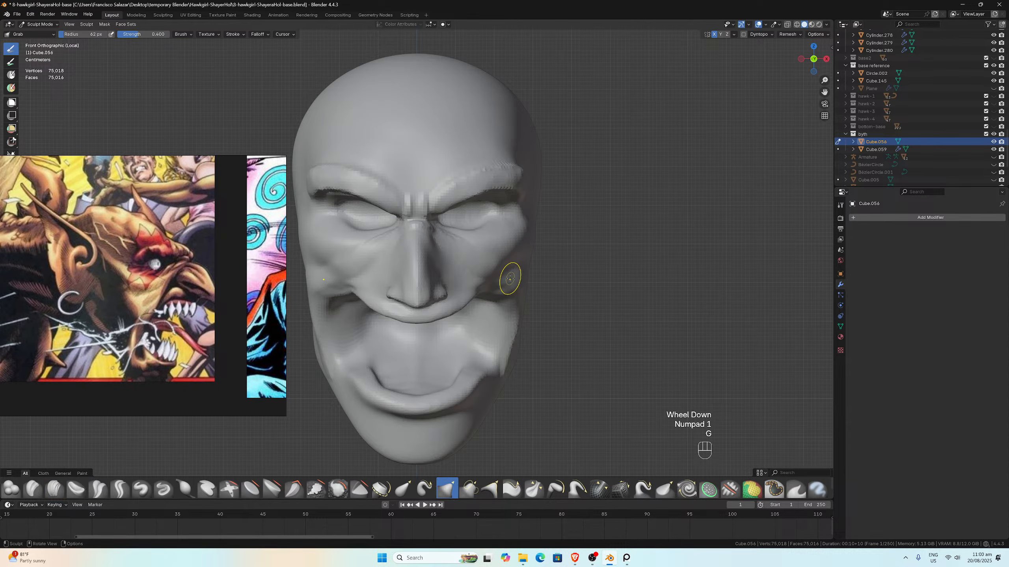
pyautogui.press('f')
pyautogui.click(505, 275)
pyautogui.click(502, 278)
pyautogui.moveTo(503, 278)
pyautogui.mouseDown()
pyautogui.moveTo(498, 267)
pyautogui.moveTo(522, 251)
pyautogui.mouseUp()
pyautogui.moveTo(309, 264); pyautogui.dragTo(305, 286)
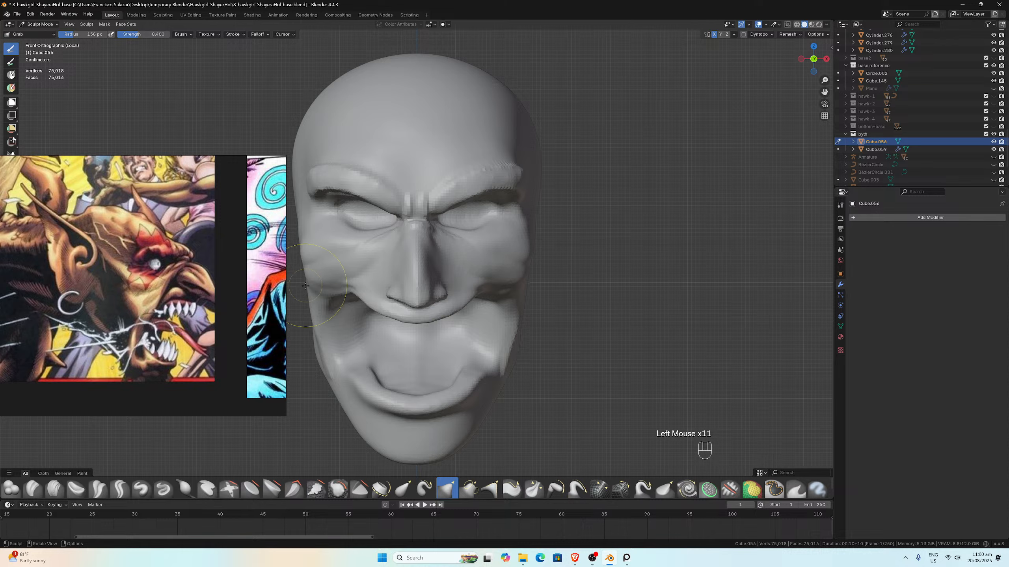
# Step: Pull the cheeks inward beside the mouth corners to hollow them below the cheekbones with the Grab brush
pyautogui.moveTo(315, 326); pyautogui.dragTo(319, 329)
pyautogui.moveTo(318, 329); pyautogui.dragTo(327, 330)
pyautogui.moveTo(312, 309)
pyautogui.mouseDown()
pyautogui.moveTo(332, 358)
pyautogui.moveTo(346, 364)
pyautogui.moveTo(345, 331)
pyautogui.mouseUp()
pyautogui.moveTo(344, 328); pyautogui.dragTo(342, 299)
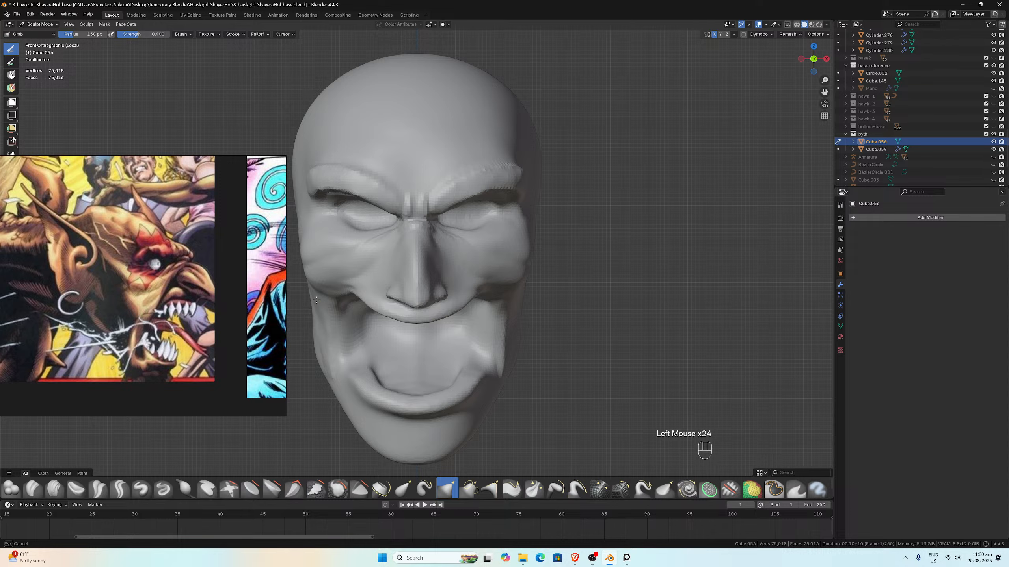
pyautogui.moveTo(324, 334); pyautogui.dragTo(323, 330)
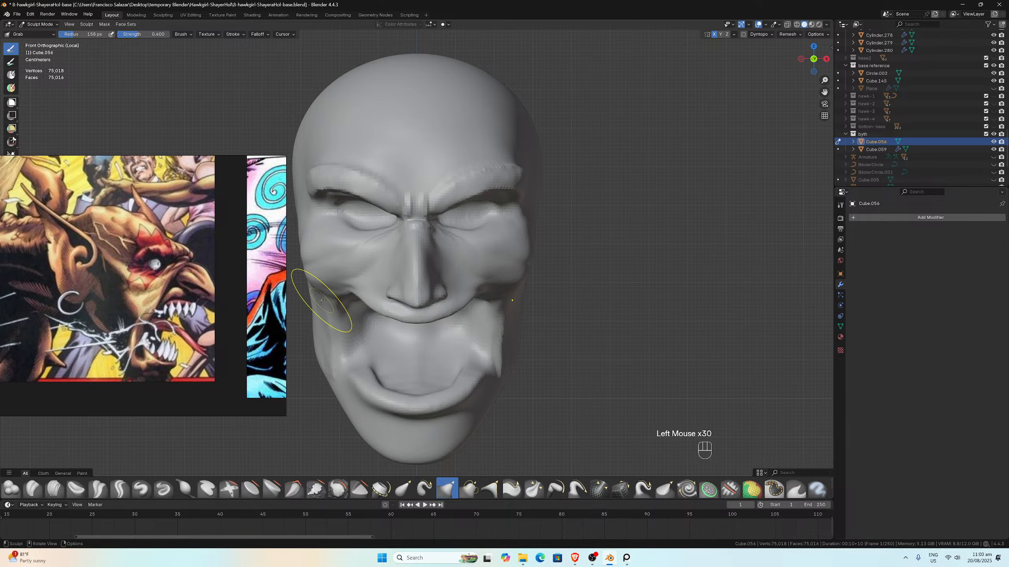
# Step: Fine-tune the outer edge of the cheekbones with small Grab strokes and check the face from an angle
pyautogui.scroll(-1, 325, 262)
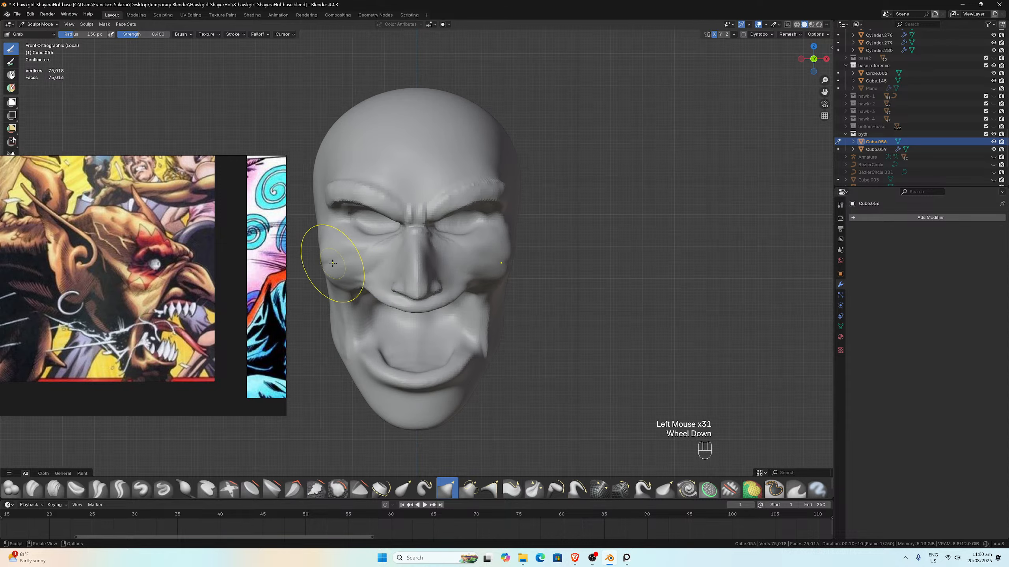
pyautogui.click(329, 259)
pyautogui.click(328, 260)
pyautogui.moveTo(328, 260)
pyautogui.mouseDown(button='middle')
pyautogui.moveTo(312, 255)
pyautogui.moveTo(387, 247)
pyautogui.moveTo(377, 232)
pyautogui.mouseUp(button='middle')
pyautogui.scroll(1, 313, 255)
pyautogui.scroll(2, 404, 230)
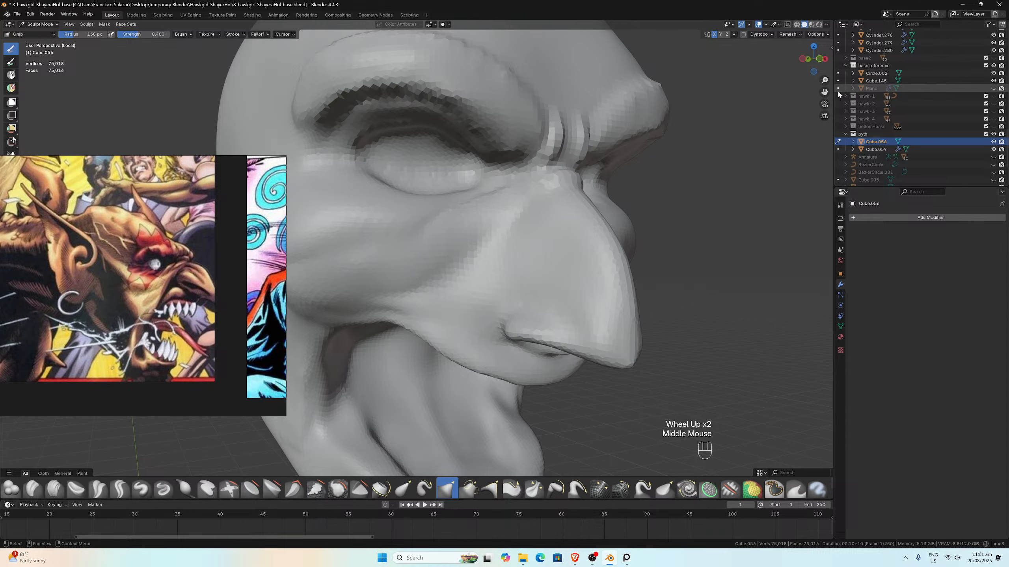
# Step: Reshape the lower cheek beside the mouth corner with the Grab brush and smooth the surrounding surface
pyautogui.moveTo(810, 91); pyautogui.dragTo(798, 99)
pyautogui.moveTo(597, 219)
pyautogui.mouseDown(button='middle')
pyautogui.moveTo(662, 226)
pyautogui.moveTo(404, 350)
pyautogui.moveTo(389, 326)
pyautogui.mouseUp(button='middle')
pyautogui.scroll(-2, 414, 337)
pyautogui.scroll(-1, 414, 337)
pyautogui.click(401, 333)
pyautogui.moveTo(391, 355)
pyautogui.mouseDown()
pyautogui.moveTo(399, 350)
pyautogui.moveTo(391, 322)
pyautogui.mouseUp()
pyautogui.moveTo(392, 322); pyautogui.dragTo(386, 309, button='middle')
pyautogui.moveTo(386, 309)
pyautogui.keyDown('shift'); pyautogui.mouseDown()
pyautogui.moveTo(358, 302)
pyautogui.moveTo(351, 264)
pyautogui.mouseUp(); pyautogui.keyUp('shift')
pyautogui.moveTo(351, 265); pyautogui.dragTo(410, 284, button='middle')
pyautogui.moveTo(409, 284)
pyautogui.keyDown('shift'); pyautogui.mouseDown()
pyautogui.moveTo(428, 304)
pyautogui.moveTo(418, 308)
pyautogui.mouseUp(); pyautogui.keyUp('shift')
pyautogui.moveTo(410, 270); pyautogui.dragTo(406, 308, button='middle')
pyautogui.scroll(-1, 401, 313)
pyautogui.moveTo(403, 309); pyautogui.dragTo(402, 314)
# Step: Refine the cheekbones and the cheeks beside the open mouth with Grab strokes from below and from the side
pyautogui.moveTo(402, 314)
pyautogui.mouseDown(button='middle')
pyautogui.moveTo(360, 247)
pyautogui.moveTo(379, 229)
pyautogui.moveTo(383, 198)
pyautogui.mouseUp(button='middle')
pyautogui.scroll(2, 360, 247)
pyautogui.moveTo(364, 158); pyautogui.dragTo(343, 112, button='middle')
pyautogui.scroll(-1, 343, 112)
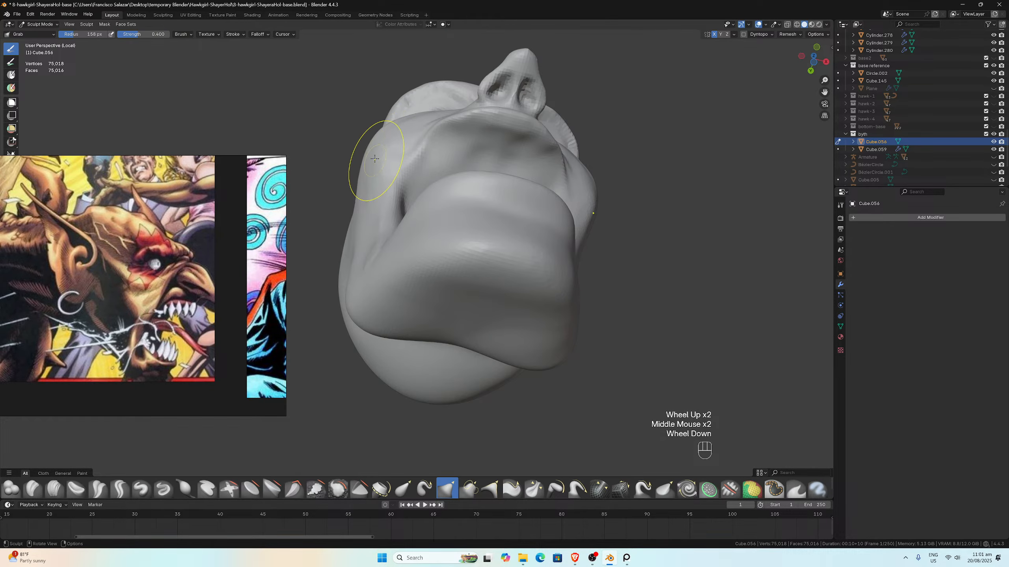
pyautogui.moveTo(359, 175); pyautogui.dragTo(353, 206)
pyautogui.moveTo(353, 207); pyautogui.dragTo(371, 181, button='middle')
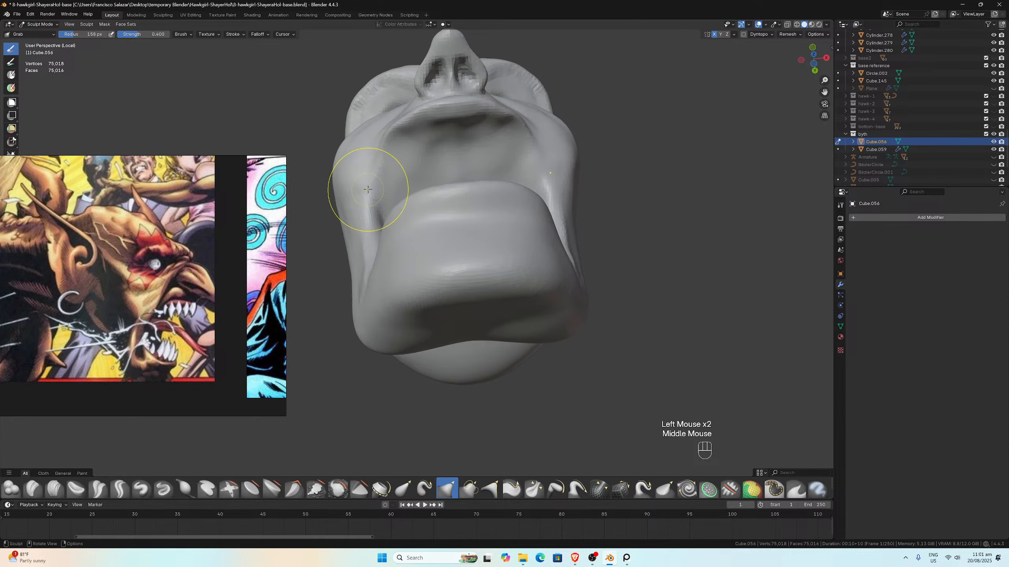
pyautogui.click(375, 184)
pyautogui.moveTo(376, 184); pyautogui.dragTo(400, 145)
pyautogui.scroll(1, 444, 117)
pyautogui.moveTo(443, 117); pyautogui.dragTo(516, 271, button='middle')
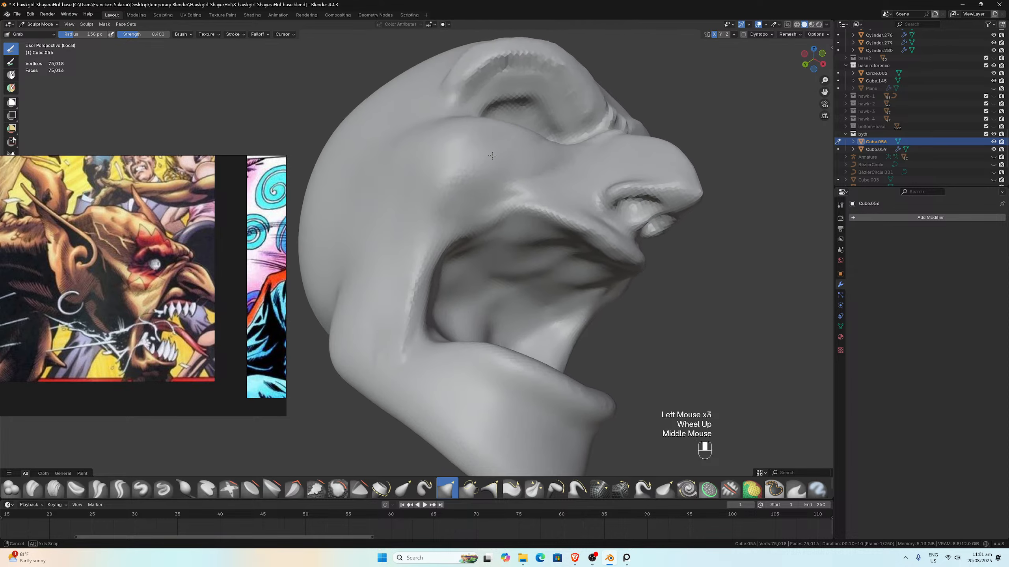
pyautogui.moveTo(517, 274); pyautogui.dragTo(515, 239)
# Step: Carve the mouth cavity deeper behind the upper lip and down toward the throat with inverted Clay Strips strokes
pyautogui.click(54, 489)
pyautogui.moveTo(544, 268); pyautogui.dragTo(477, 191, button='middle')
pyautogui.moveTo(477, 148)
pyautogui.keyDown('ctrl'); pyautogui.mouseDown()
pyautogui.moveTo(437, 147)
pyautogui.moveTo(411, 175)
pyautogui.mouseUp(); pyautogui.keyUp('ctrl')
pyautogui.scroll(-2, 413, 175)
pyautogui.moveTo(413, 175)
pyautogui.mouseDown(button='middle')
pyautogui.moveTo(427, 218)
pyautogui.moveTo(429, 203)
pyautogui.mouseUp(button='middle')
pyautogui.scroll(2, 429, 202)
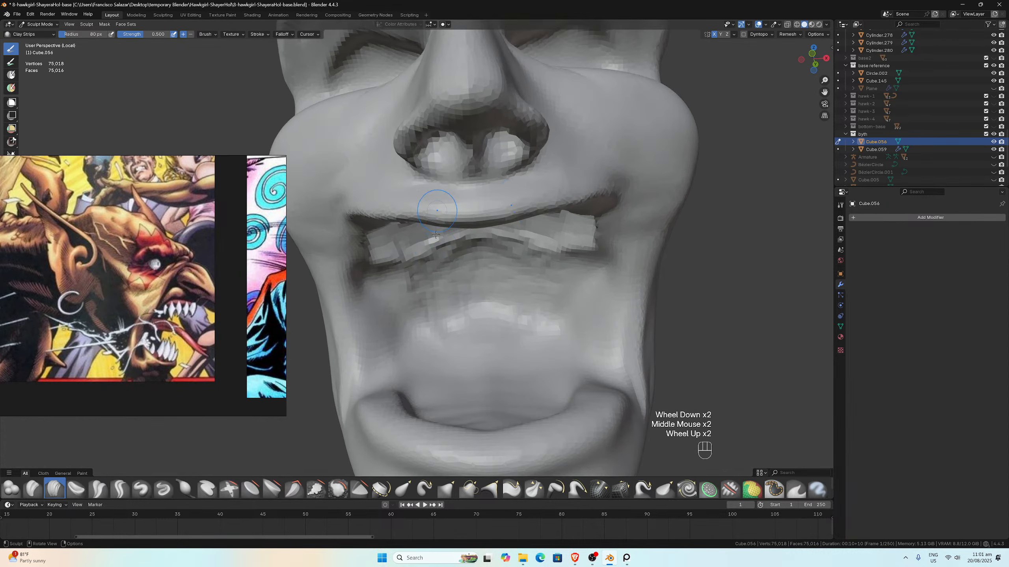
pyautogui.moveTo(437, 278)
pyautogui.keyDown('ctrl'); pyautogui.mouseDown()
pyautogui.moveTo(425, 293)
pyautogui.moveTo(460, 290)
pyautogui.moveTo(457, 266)
pyautogui.moveTo(493, 261)
pyautogui.moveTo(510, 317)
pyautogui.mouseUp(); pyautogui.keyUp('ctrl')
pyautogui.moveTo(508, 311); pyautogui.dragTo(504, 327, button='middle')
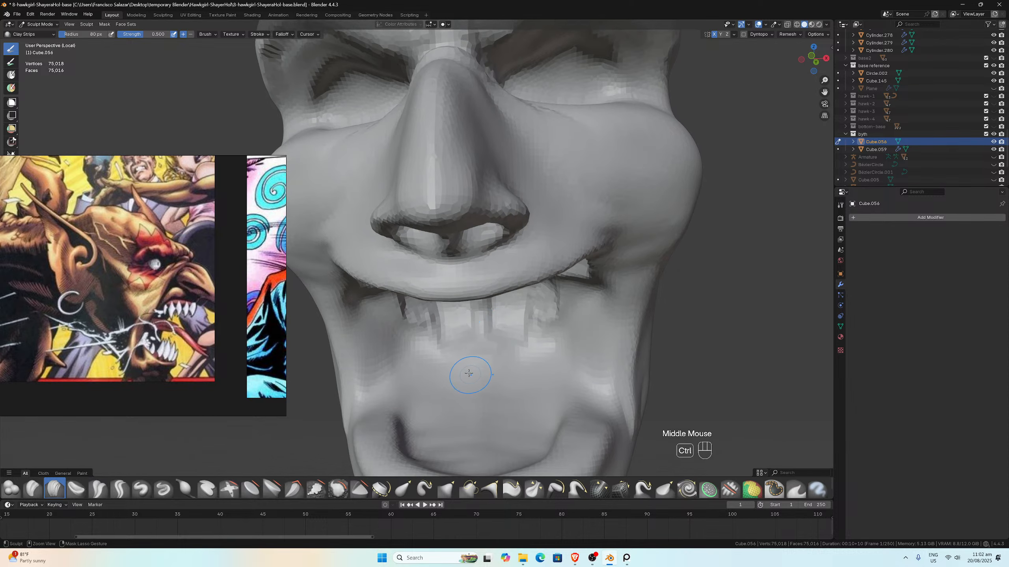
pyautogui.moveTo(446, 354)
pyautogui.keyDown('ctrl'); pyautogui.mouseDown()
pyautogui.moveTo(441, 412)
pyautogui.moveTo(475, 429)
pyautogui.moveTo(437, 433)
pyautogui.moveTo(421, 382)
pyautogui.moveTo(415, 421)
pyautogui.moveTo(455, 449)
pyautogui.moveTo(496, 423)
pyautogui.mouseUp(); pyautogui.keyUp('ctrl')
pyautogui.moveTo(552, 387)
pyautogui.keyDown('ctrl'); pyautogui.mouseDown()
pyautogui.moveTo(539, 349)
pyautogui.moveTo(531, 391)
pyautogui.mouseUp(); pyautogui.keyUp('ctrl')
pyautogui.moveTo(420, 397)
pyautogui.keyDown('ctrl'); pyautogui.mouseDown()
pyautogui.moveTo(419, 409)
pyautogui.moveTo(409, 373)
pyautogui.moveTo(422, 405)
pyautogui.moveTo(415, 395)
pyautogui.mouseUp(); pyautogui.keyUp('ctrl')
# Step: Smooth the carved throat and the mouth floor behind the lower lip
pyautogui.moveTo(415, 395)
pyautogui.mouseDown(button='middle')
pyautogui.moveTo(437, 382)
pyautogui.moveTo(381, 275)
pyautogui.mouseUp(button='middle')
pyautogui.moveTo(382, 274)
pyautogui.keyDown('ctrl'); pyautogui.mouseDown()
pyautogui.moveTo(377, 314)
pyautogui.moveTo(396, 357)
pyautogui.mouseUp(); pyautogui.keyUp('ctrl')
pyautogui.hotkey('ctrl', 'z')
pyautogui.moveTo(407, 324); pyautogui.dragTo(405, 373, button='middle')
pyautogui.moveTo(404, 374)
pyautogui.keyDown('shift'); pyautogui.mouseDown()
pyautogui.moveTo(453, 359)
pyautogui.moveTo(438, 425)
pyautogui.mouseUp(); pyautogui.keyUp('shift')
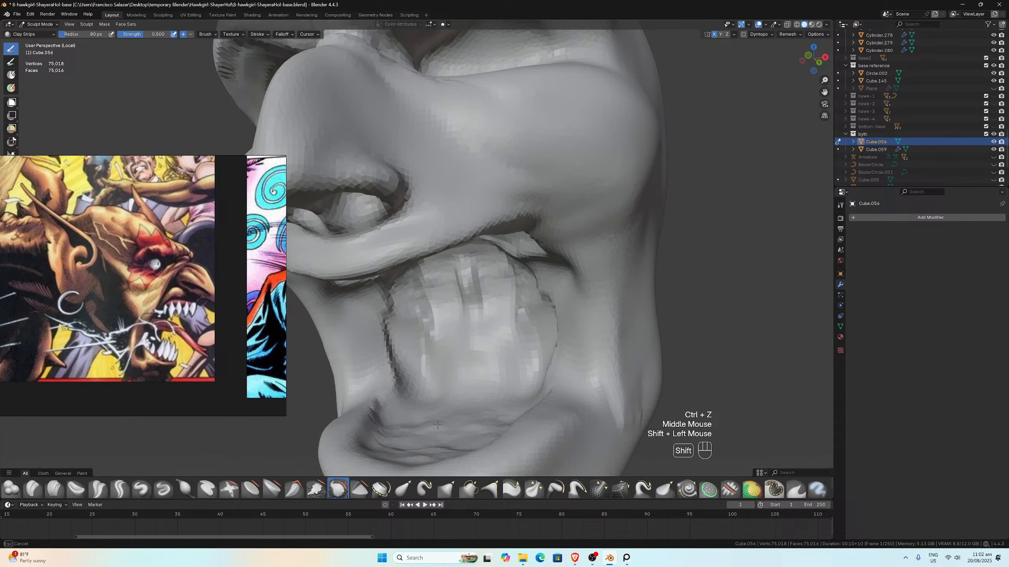
pyautogui.moveTo(392, 449)
pyautogui.keyDown('shift'); pyautogui.mouseDown()
pyautogui.moveTo(437, 446)
pyautogui.moveTo(415, 431)
pyautogui.moveTo(422, 352)
pyautogui.moveTo(399, 381)
pyautogui.moveTo(386, 318)
pyautogui.mouseUp(); pyautogui.keyUp('shift')
pyautogui.moveTo(386, 318); pyautogui.dragTo(396, 212, button='middle')
pyautogui.keyDown('shift'); pyautogui.click(396, 212); pyautogui.keyUp('shift')
# Step: Carve the upper sides of the mouth cavity near the corners with inverted Clay Strips and soften the strokes
pyautogui.moveTo(396, 212)
pyautogui.keyDown('ctrl'); pyautogui.mouseDown()
pyautogui.moveTo(377, 271)
pyautogui.moveTo(371, 210)
pyautogui.moveTo(393, 246)
pyautogui.moveTo(445, 198)
pyautogui.moveTo(415, 189)
pyautogui.moveTo(434, 171)
pyautogui.mouseUp(); pyautogui.keyUp('ctrl')
pyautogui.keyDown('ctrl'); pyautogui.click(397, 235); pyautogui.keyUp('ctrl')
pyautogui.keyDown('ctrl'); pyautogui.rightClick(437, 201); pyautogui.keyUp('ctrl')
pyautogui.moveTo(413, 148)
pyautogui.keyDown('ctrl'); pyautogui.mouseDown()
pyautogui.moveTo(381, 171)
pyautogui.moveTo(427, 154)
pyautogui.mouseUp(); pyautogui.keyUp('ctrl')
pyautogui.moveTo(428, 156); pyautogui.dragTo(423, 169, button='middle')
pyautogui.moveTo(413, 234)
pyautogui.keyDown('shift'); pyautogui.mouseDown()
pyautogui.moveTo(401, 254)
pyautogui.moveTo(451, 250)
pyautogui.moveTo(421, 223)
pyautogui.mouseUp(); pyautogui.keyUp('shift')
pyautogui.moveTo(433, 244); pyautogui.dragTo(431, 278, button='middle')
pyautogui.keyDown('shift'); pyautogui.moveTo(431, 278); pyautogui.dragTo(436, 342); pyautogui.keyUp('shift')
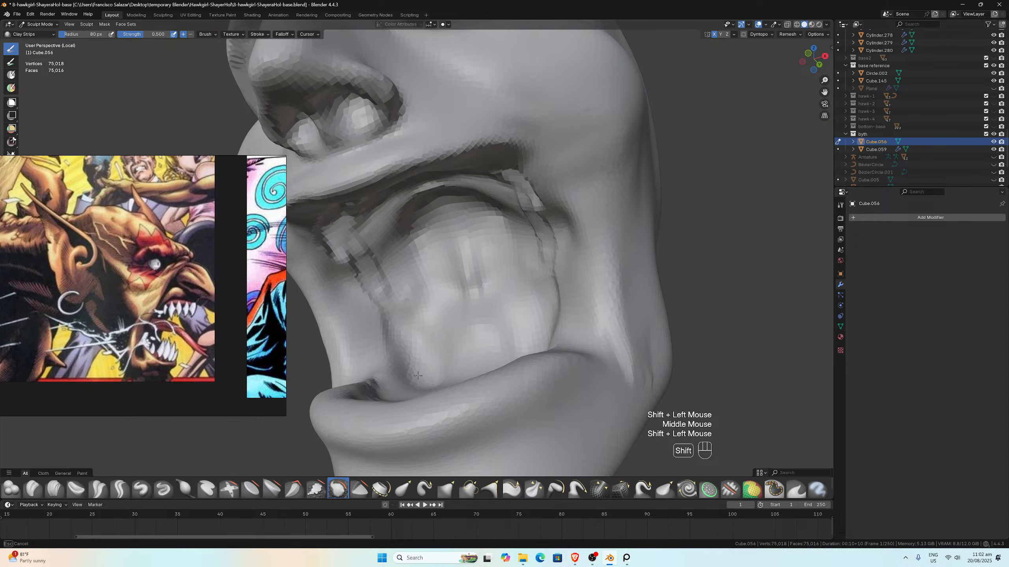
# Step: Smooth the roof and side walls of the mouth cavity to blend away the rough carved edges
pyautogui.moveTo(425, 349); pyautogui.dragTo(386, 215, button='middle')
pyautogui.moveTo(384, 147); pyautogui.dragTo(387, 164, button='middle')
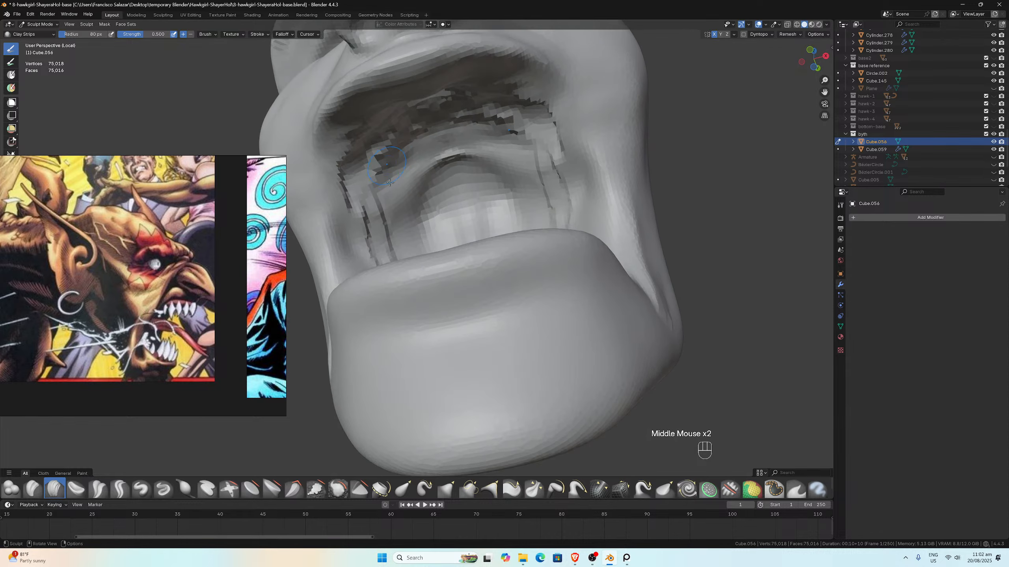
pyautogui.moveTo(390, 182)
pyautogui.keyDown('shift'); pyautogui.mouseDown()
pyautogui.moveTo(383, 231)
pyautogui.moveTo(472, 125)
pyautogui.moveTo(414, 157)
pyautogui.moveTo(379, 153)
pyautogui.moveTo(399, 180)
pyautogui.moveTo(358, 179)
pyautogui.mouseUp(); pyautogui.keyUp('shift')
pyautogui.moveTo(371, 171); pyautogui.dragTo(384, 203, button='middle')
pyautogui.keyDown('shift'); pyautogui.moveTo(384, 204); pyautogui.dragTo(386, 260); pyautogui.keyUp('shift')
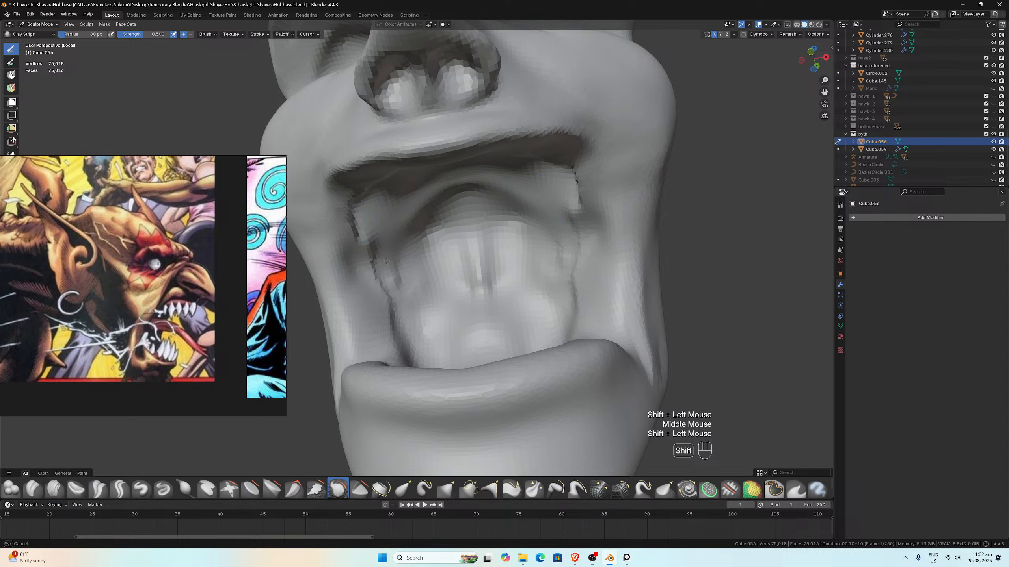
pyautogui.keyDown('shift'); pyautogui.rightClick(480, 263); pyautogui.keyUp('shift')
pyautogui.moveTo(423, 230)
pyautogui.keyDown('shift'); pyautogui.mouseDown()
pyautogui.moveTo(479, 264)
pyautogui.moveTo(471, 243)
pyautogui.moveTo(498, 244)
pyautogui.moveTo(487, 274)
pyautogui.mouseUp(); pyautogui.keyUp('shift')
pyautogui.moveTo(402, 296)
pyautogui.keyDown('shift'); pyautogui.mouseDown()
pyautogui.moveTo(391, 316)
pyautogui.moveTo(359, 215)
pyautogui.mouseUp(); pyautogui.keyUp('shift')
pyautogui.moveTo(360, 215); pyautogui.dragTo(458, 96, button='middle')
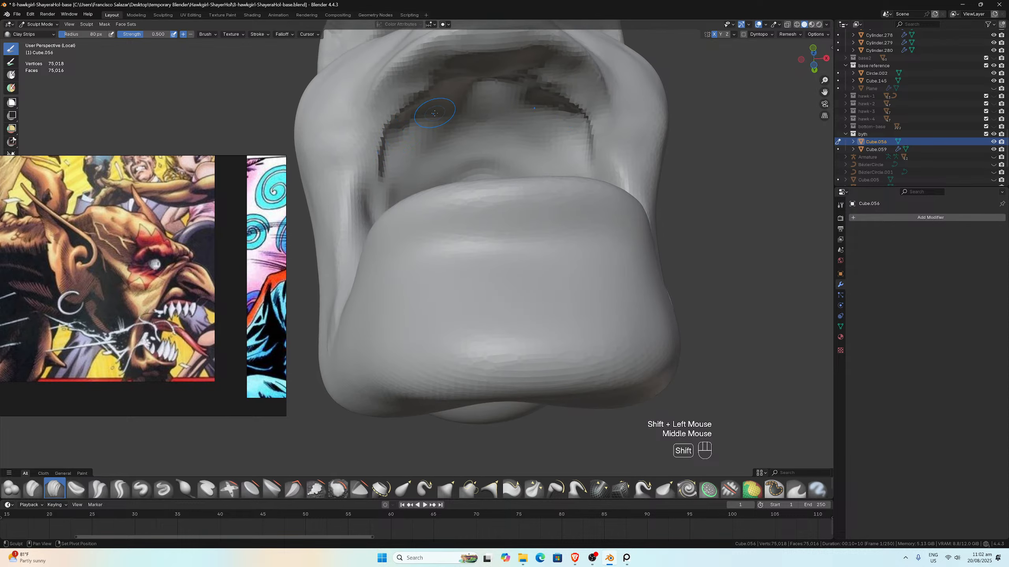
pyautogui.moveTo(459, 96)
pyautogui.keyDown('shift'); pyautogui.mouseDown()
pyautogui.moveTo(496, 106)
pyautogui.moveTo(534, 100)
pyautogui.mouseUp(); pyautogui.keyUp('shift')
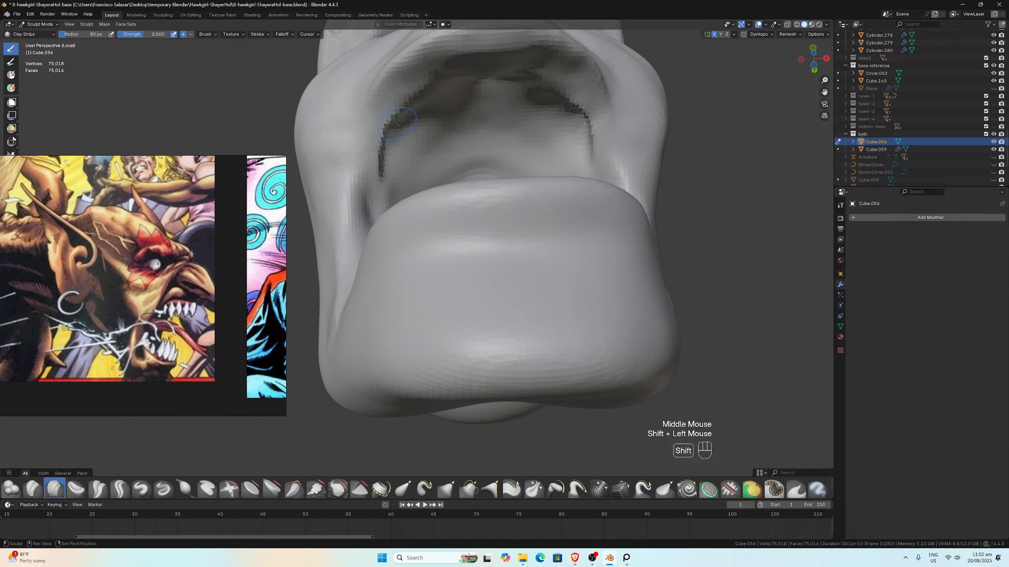
pyautogui.moveTo(409, 115)
pyautogui.keyDown('shift'); pyautogui.mouseDown()
pyautogui.moveTo(387, 121)
pyautogui.moveTo(382, 167)
pyautogui.moveTo(451, 120)
pyautogui.mouseUp(); pyautogui.keyUp('shift')
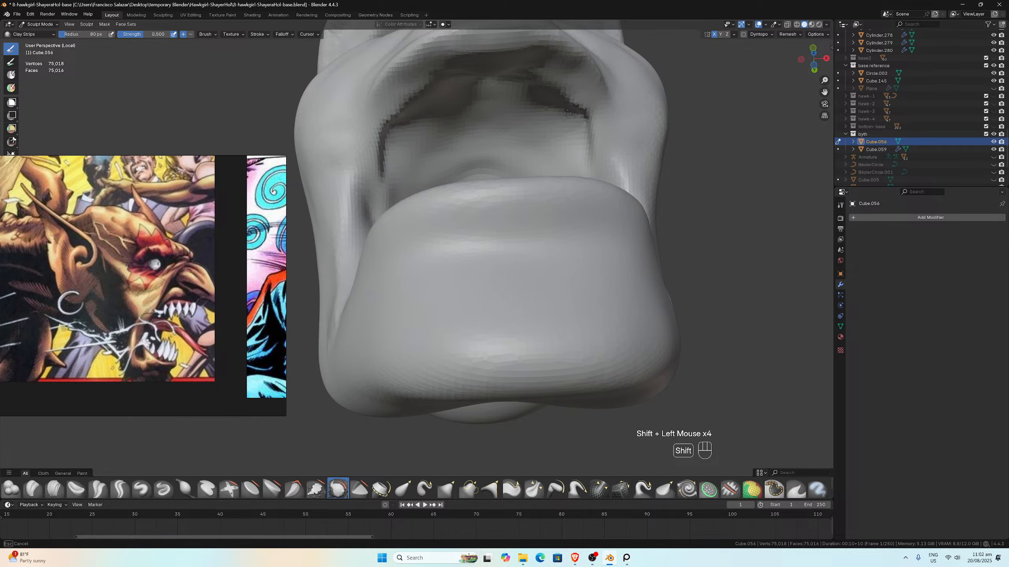
# Step: Build up the inner side of the upper lip with Clay Strips strokes
pyautogui.moveTo(451, 134); pyautogui.dragTo(705, 202, button='middle')
pyautogui.scroll(1, 656, 191)
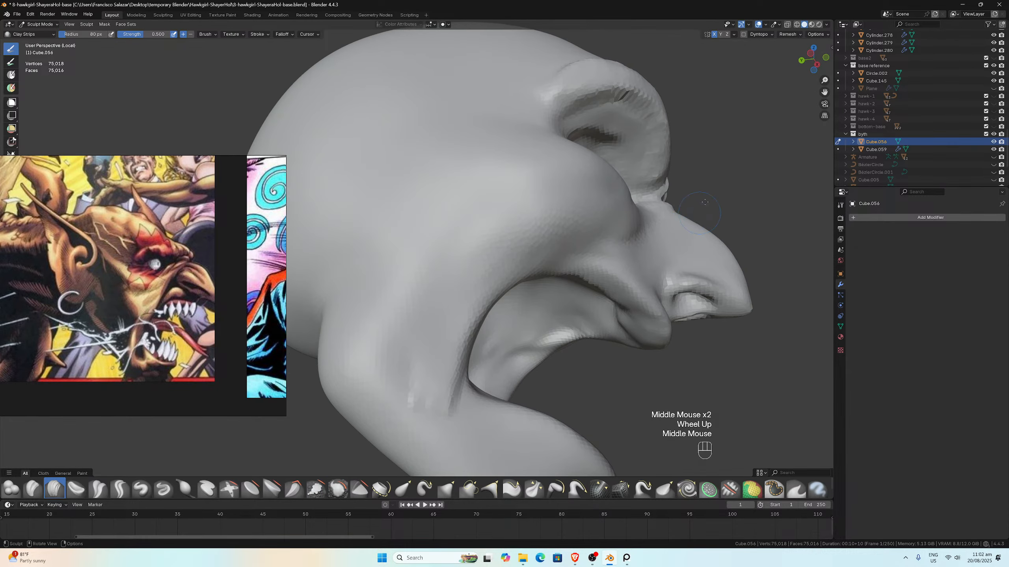
pyautogui.moveTo(824, 92); pyautogui.dragTo(771, 72)
pyautogui.scroll(2, 437, 178)
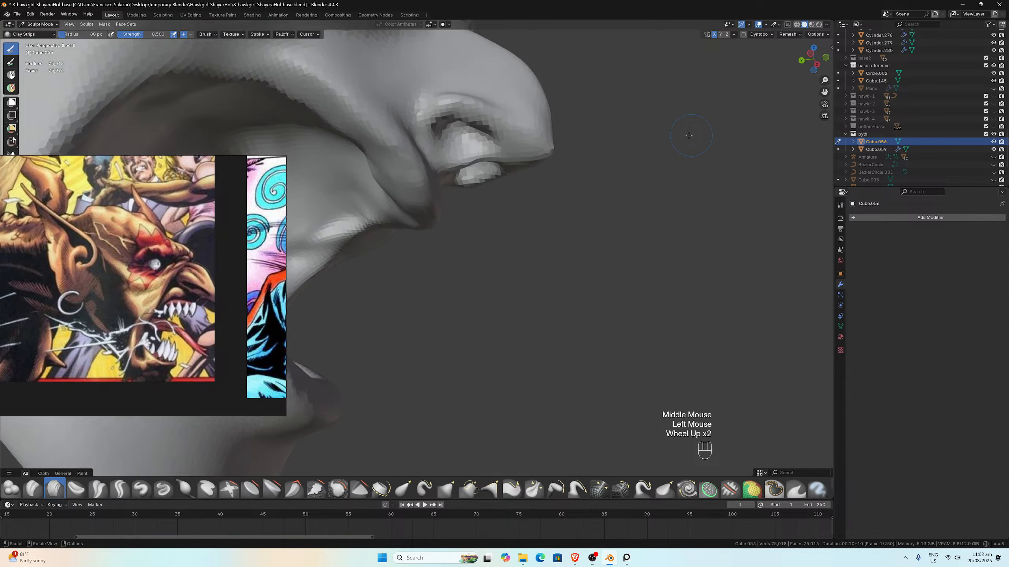
pyautogui.moveTo(437, 179)
pyautogui.mouseDown(button='middle')
pyautogui.moveTo(414, 177)
pyautogui.moveTo(431, 181)
pyautogui.mouseUp(button='middle')
pyautogui.moveTo(432, 181); pyautogui.dragTo(453, 186)
pyautogui.moveTo(494, 165)
pyautogui.mouseDown()
pyautogui.moveTo(477, 199)
pyautogui.moveTo(427, 213)
pyautogui.moveTo(367, 196)
pyautogui.mouseUp()
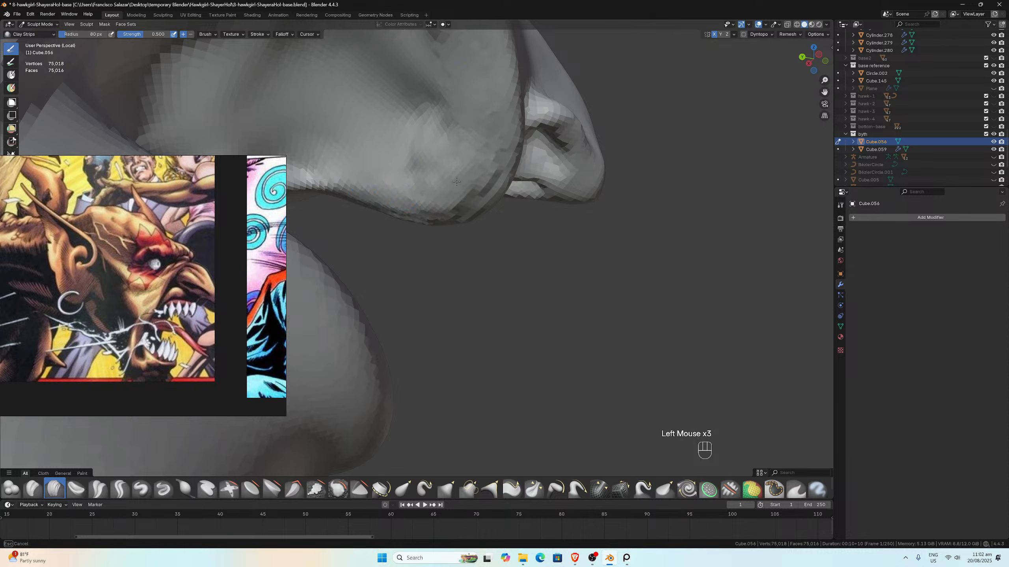
# Step: Hollow the palate behind the upper lip with inverted Clay Strips and smooth the resulting rough strokes
pyautogui.keyDown('ctrl'); pyautogui.click(414, 144); pyautogui.keyUp('ctrl')
pyautogui.moveTo(414, 143)
pyautogui.keyDown('ctrl'); pyautogui.mouseDown()
pyautogui.moveTo(405, 134)
pyautogui.moveTo(426, 163)
pyautogui.moveTo(447, 110)
pyautogui.moveTo(441, 63)
pyautogui.moveTo(377, 135)
pyautogui.moveTo(431, 66)
pyautogui.mouseUp(); pyautogui.keyUp('ctrl')
pyautogui.moveTo(431, 66); pyautogui.dragTo(467, 210, button='middle')
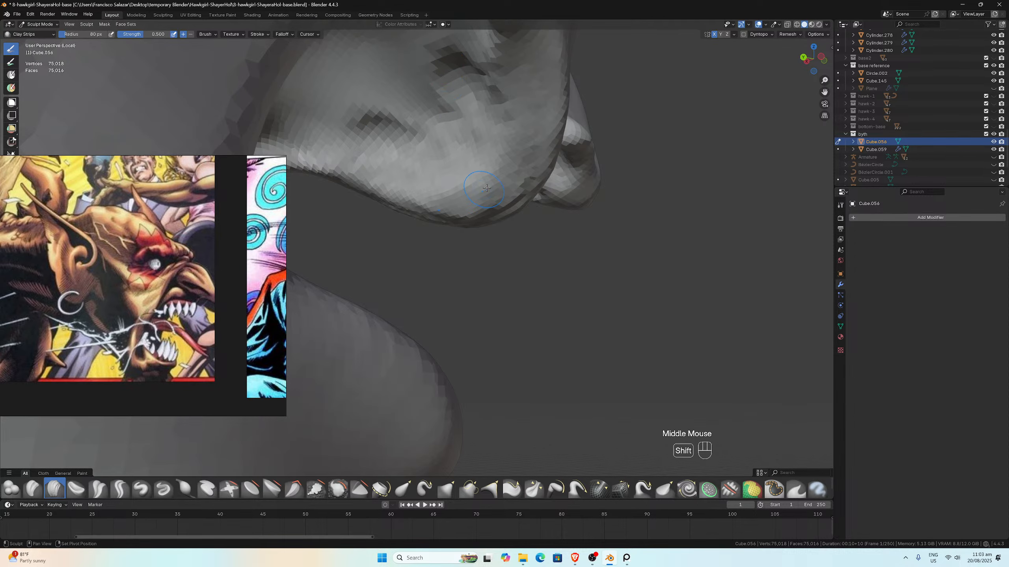
pyautogui.keyDown('shift'); pyautogui.click(467, 210); pyautogui.keyUp('shift')
pyautogui.moveTo(467, 209)
pyautogui.keyDown('shift'); pyautogui.mouseDown()
pyautogui.moveTo(511, 203)
pyautogui.moveTo(397, 203)
pyautogui.moveTo(488, 203)
pyautogui.moveTo(463, 211)
pyautogui.moveTo(440, 214)
pyautogui.moveTo(504, 187)
pyautogui.moveTo(465, 100)
pyautogui.moveTo(375, 122)
pyautogui.moveTo(459, 96)
pyautogui.moveTo(454, 76)
pyautogui.moveTo(474, 76)
pyautogui.mouseUp(); pyautogui.keyUp('shift')
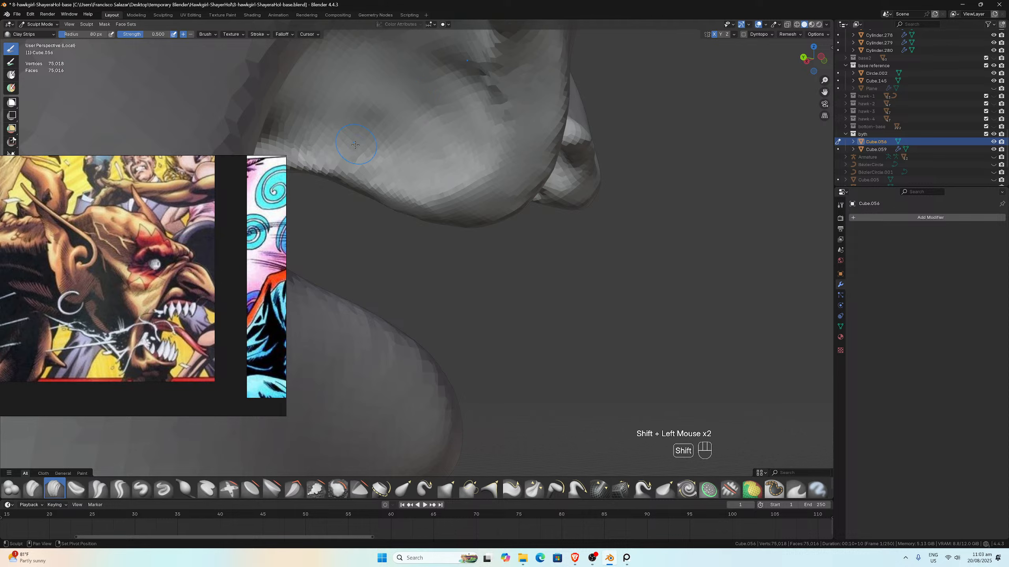
pyautogui.moveTo(312, 138)
pyautogui.keyDown('ctrl'); pyautogui.mouseDown()
pyautogui.moveTo(337, 144)
pyautogui.moveTo(351, 120)
pyautogui.moveTo(391, 129)
pyautogui.moveTo(406, 88)
pyautogui.moveTo(352, 113)
pyautogui.moveTo(375, 133)
pyautogui.moveTo(369, 104)
pyautogui.moveTo(435, 45)
pyautogui.moveTo(393, 51)
pyautogui.mouseUp(); pyautogui.keyUp('ctrl')
# Step: Switch to the Grab brush in the front view and enlarge its radius to 124 px
pyautogui.moveTo(393, 51)
pyautogui.mouseDown(button='middle')
pyautogui.moveTo(432, 76)
pyautogui.moveTo(407, 118)
pyautogui.moveTo(439, 145)
pyautogui.moveTo(524, 147)
pyautogui.mouseUp(button='middle')
pyautogui.scroll(-1, 421, 91)
pyautogui.scroll(1, 417, 128)
pyautogui.scroll(-2, 528, 147)
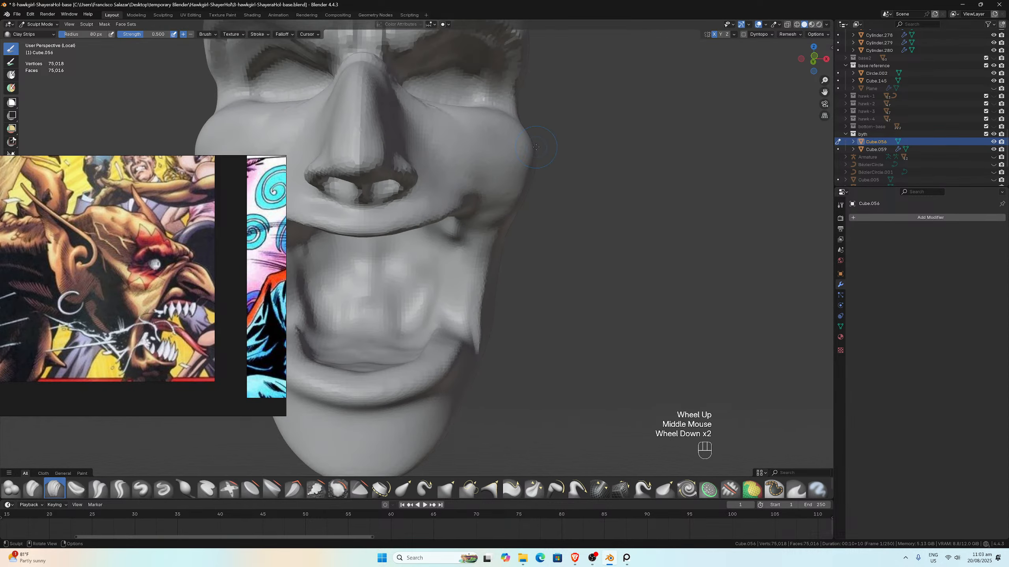
pyautogui.press('KP_1')
pyautogui.scroll(-3, 536, 147)
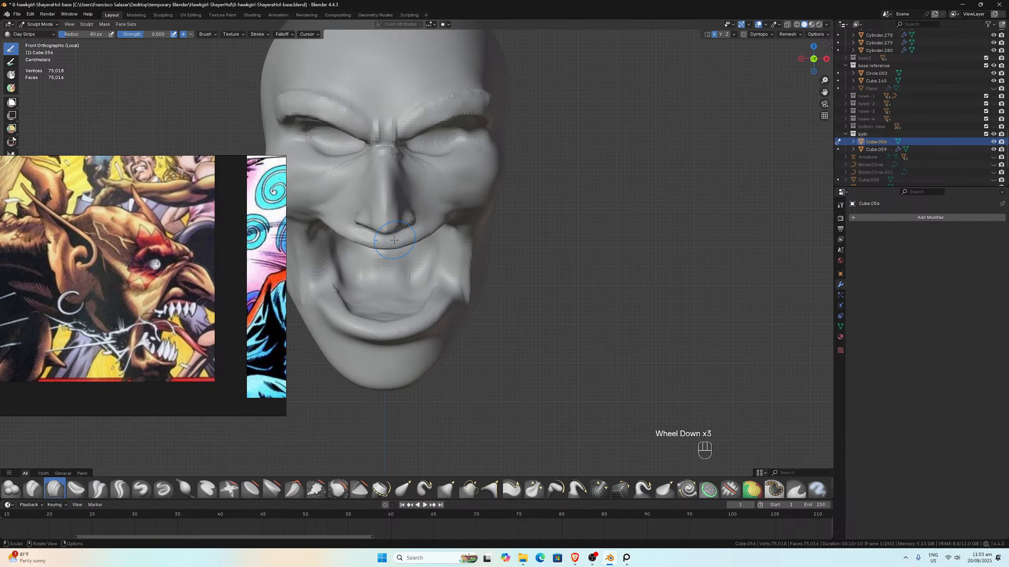
pyautogui.press('g')
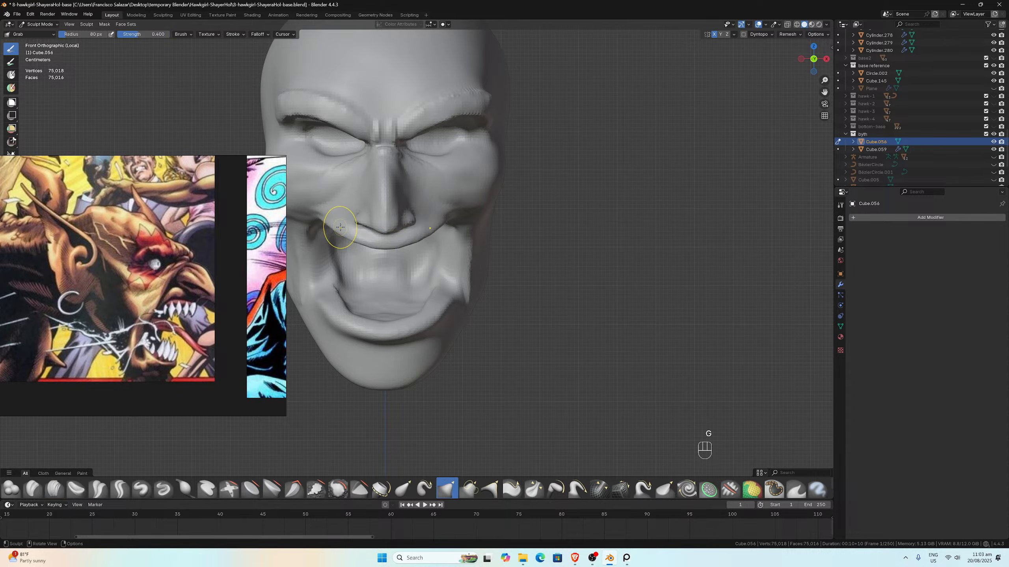
pyautogui.press('f')
pyautogui.click(312, 219)
# Step: Examine the cheekbones, nose and open mouth from below and from the front
pyautogui.scroll(2, 313, 219)
pyautogui.moveTo(313, 218); pyautogui.dragTo(314, 167, button='middle')
pyautogui.scroll(2, 314, 167)
pyautogui.moveTo(450, 215); pyautogui.dragTo(428, 216, button='middle')
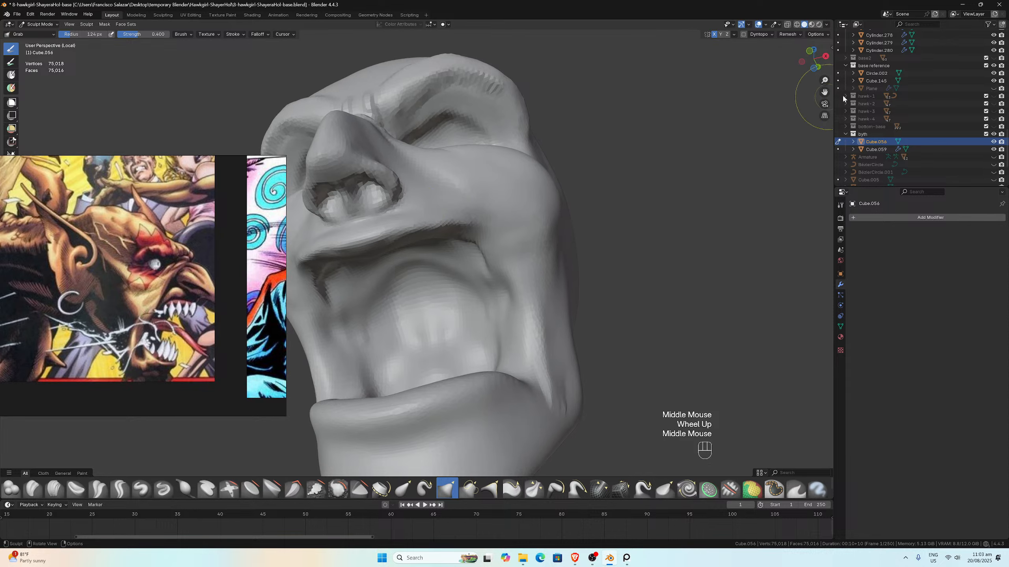
pyautogui.moveTo(824, 92); pyautogui.dragTo(863, 81)
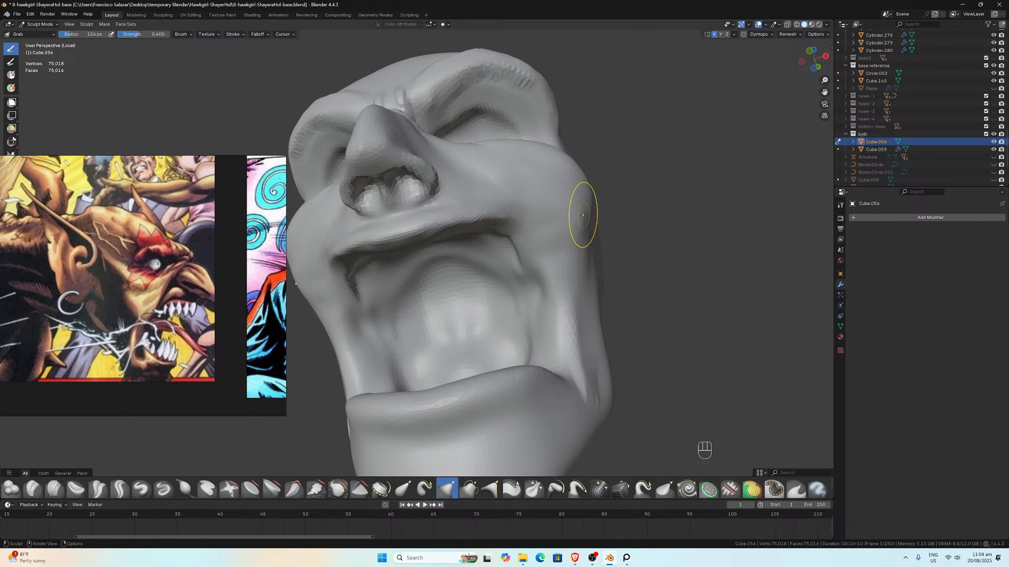
pyautogui.scroll(-1, 543, 243)
pyautogui.moveTo(540, 223); pyautogui.dragTo(552, 242, button='middle')
pyautogui.scroll(1, 543, 243)
pyautogui.scroll(-1, 544, 243)
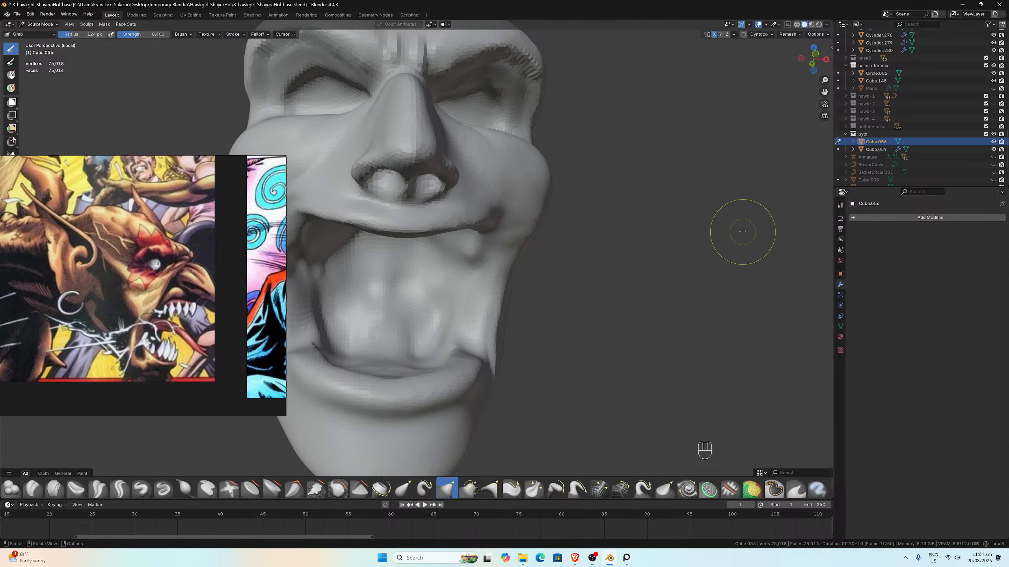
# Step: Adjust the rear edge of the mouth opening near the corner with short Grab strokes
pyautogui.moveTo(687, 239)
pyautogui.mouseDown(button='middle')
pyautogui.moveTo(603, 210)
pyautogui.moveTo(528, 286)
pyautogui.moveTo(516, 270)
pyautogui.moveTo(523, 242)
pyautogui.mouseUp(button='middle')
pyautogui.scroll(2, 597, 209)
pyautogui.scroll(1, 527, 290)
pyautogui.scroll(-2, 527, 289)
pyautogui.scroll(1, 528, 250)
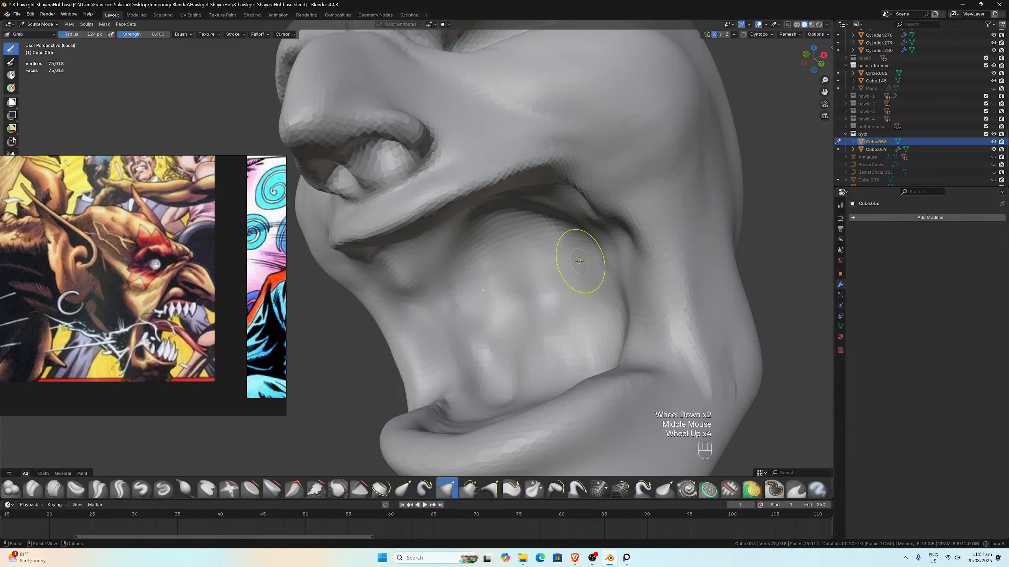
pyautogui.scroll(2, 572, 246)
pyautogui.moveTo(562, 231); pyautogui.dragTo(581, 221)
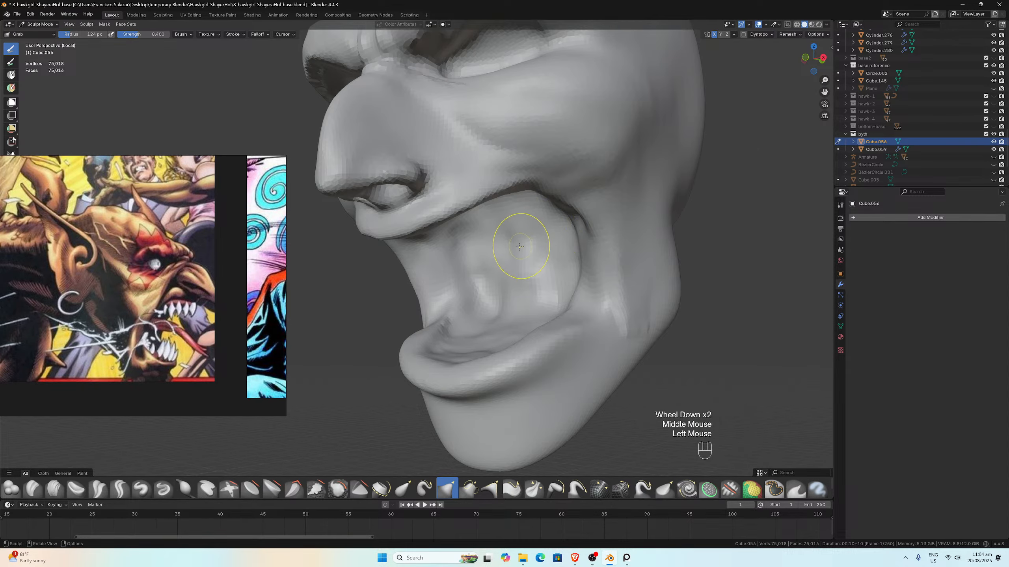
pyautogui.moveTo(521, 247); pyautogui.dragTo(531, 265, button='middle')
pyautogui.scroll(-1, 531, 266)
pyautogui.moveTo(556, 261)
pyautogui.mouseDown()
pyautogui.moveTo(577, 258)
pyautogui.moveTo(583, 242)
pyautogui.mouseUp()
pyautogui.moveTo(581, 243)
pyautogui.mouseDown()
pyautogui.moveTo(591, 228)
pyautogui.moveTo(613, 229)
pyautogui.moveTo(571, 198)
pyautogui.mouseUp()
# Step: Carve the mouth floor down behind the lower lip with inverted Clay Strips strokes
pyautogui.moveTo(571, 217); pyautogui.dragTo(520, 302, button='middle')
pyautogui.scroll(5, 564, 238)
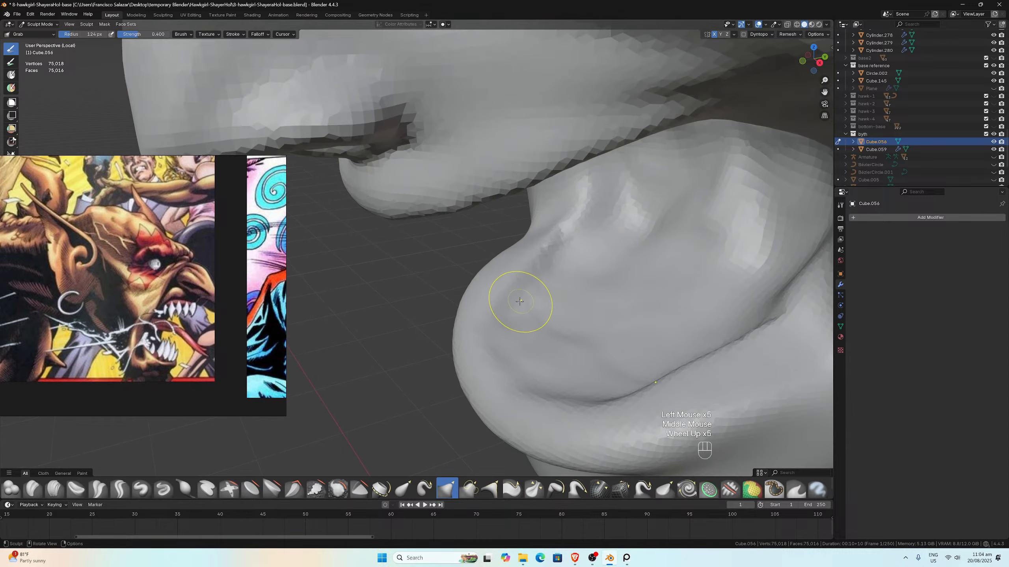
pyautogui.scroll(1, 518, 302)
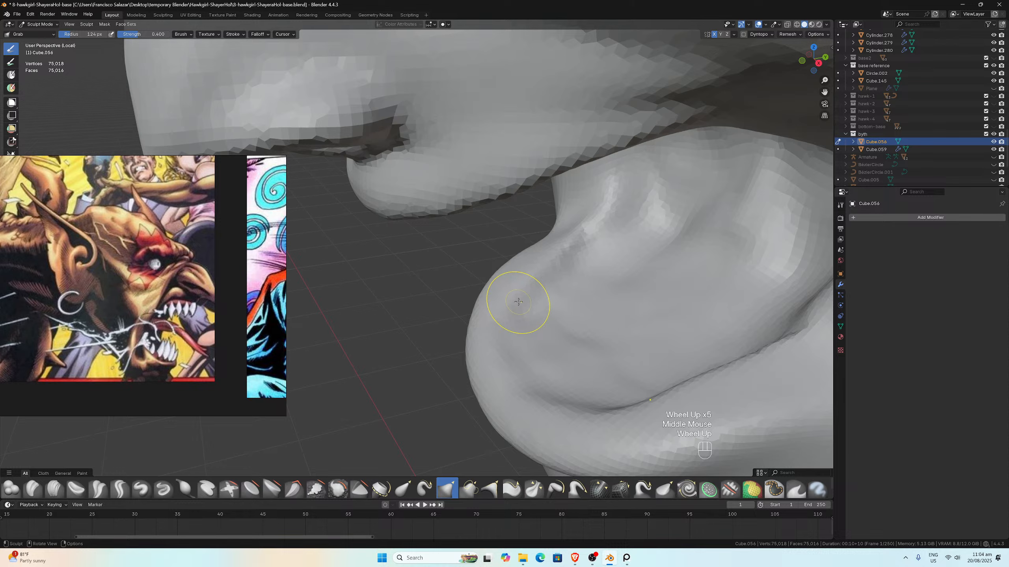
pyautogui.moveTo(586, 299); pyautogui.dragTo(593, 314, button='middle')
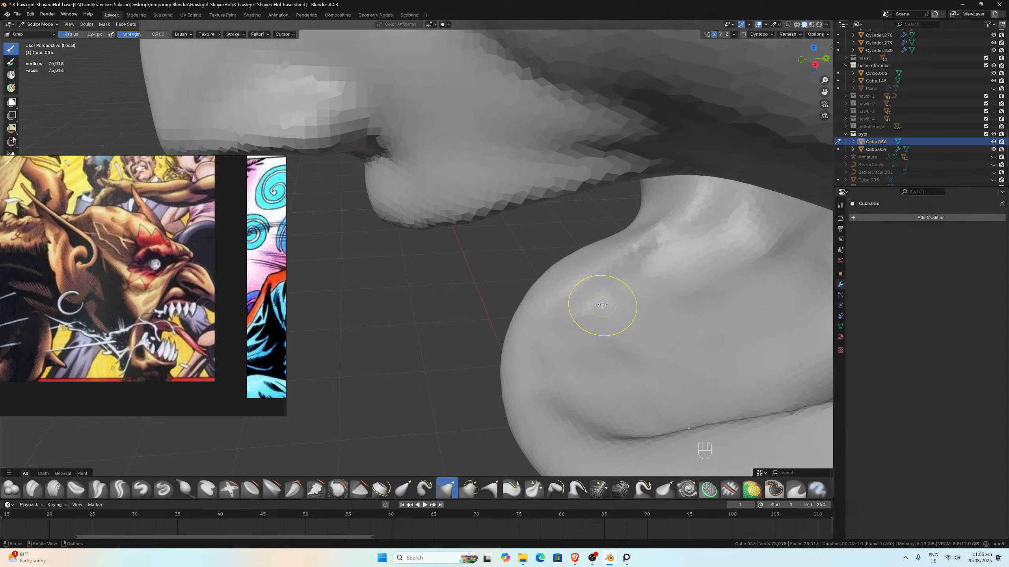
pyautogui.moveTo(602, 304)
pyautogui.mouseDown(button='middle')
pyautogui.moveTo(641, 292)
pyautogui.moveTo(630, 292)
pyautogui.mouseUp(button='middle')
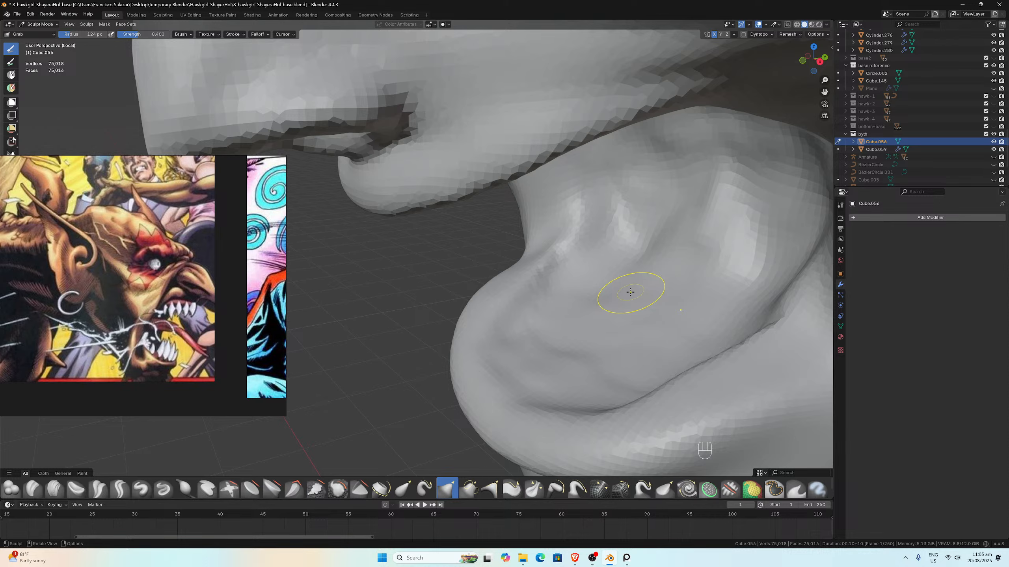
pyautogui.moveTo(631, 292); pyautogui.dragTo(604, 316, button='middle')
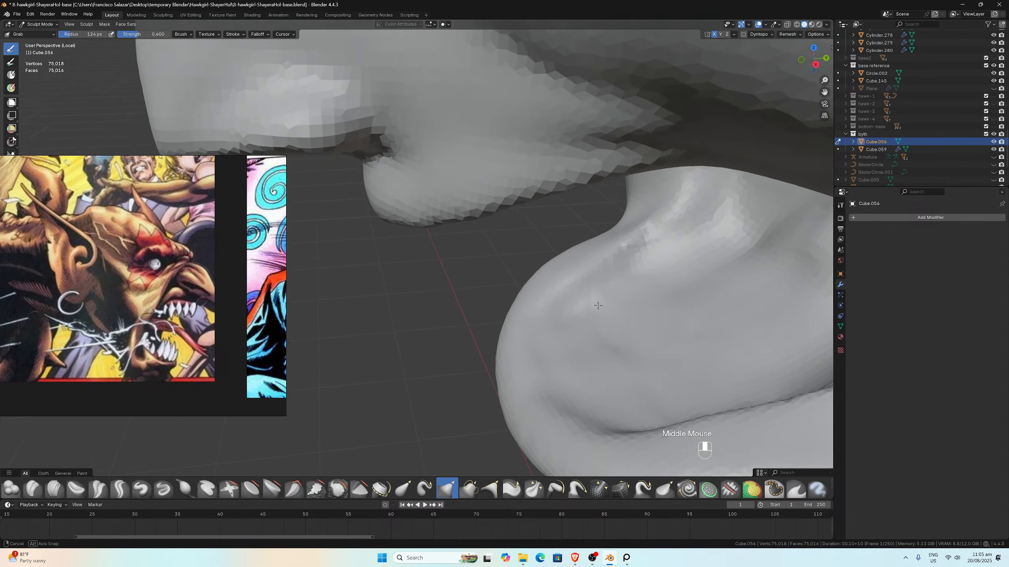
pyautogui.click(54, 489)
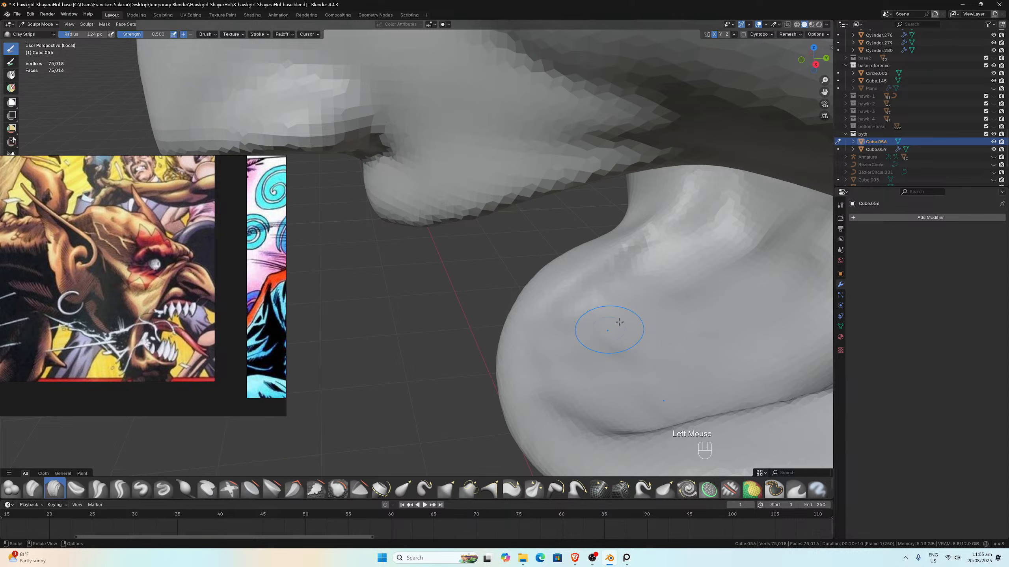
pyautogui.keyDown('ctrl'); pyautogui.moveTo(603, 326); pyautogui.dragTo(651, 318); pyautogui.keyUp('ctrl')
pyautogui.moveTo(620, 366)
pyautogui.keyDown('ctrl'); pyautogui.mouseDown()
pyautogui.moveTo(591, 392)
pyautogui.moveTo(563, 365)
pyautogui.moveTo(588, 318)
pyautogui.moveTo(723, 286)
pyautogui.moveTo(739, 365)
pyautogui.moveTo(707, 377)
pyautogui.moveTo(608, 358)
pyautogui.moveTo(699, 247)
pyautogui.moveTo(790, 286)
pyautogui.moveTo(759, 307)
pyautogui.mouseUp(); pyautogui.keyUp('ctrl')
# Step: Deepen the back of the throat and the groove along the inner lower lip with inverted Clay Strips
pyautogui.moveTo(759, 307); pyautogui.dragTo(599, 287, button='middle')
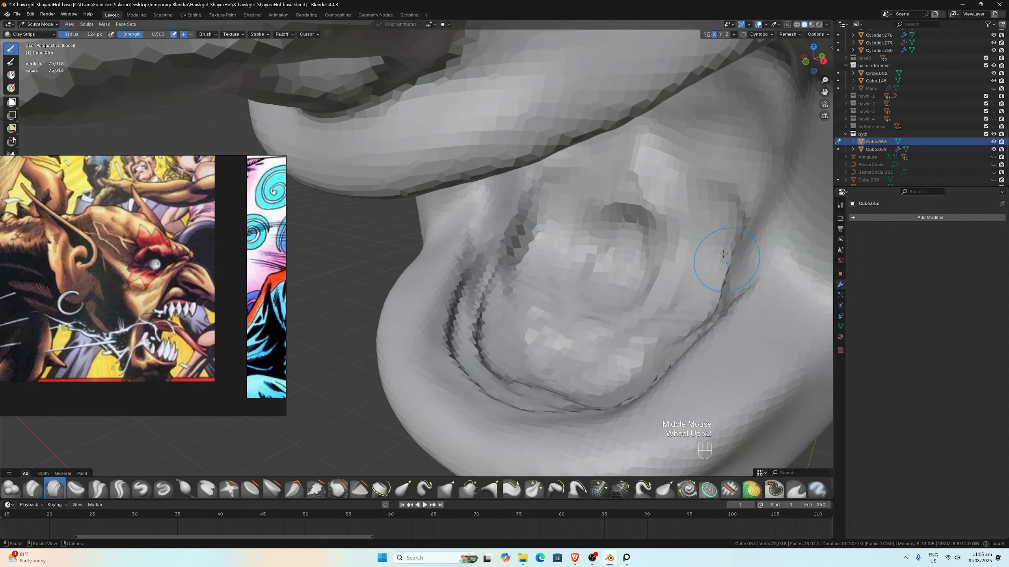
pyautogui.scroll(2, 599, 286)
pyautogui.moveTo(599, 286)
pyautogui.keyDown('ctrl'); pyautogui.mouseDown()
pyautogui.moveTo(588, 357)
pyautogui.moveTo(516, 370)
pyautogui.moveTo(596, 421)
pyautogui.moveTo(513, 406)
pyautogui.moveTo(477, 429)
pyautogui.moveTo(464, 290)
pyautogui.moveTo(473, 375)
pyautogui.moveTo(463, 370)
pyautogui.moveTo(491, 304)
pyautogui.mouseUp(); pyautogui.keyUp('ctrl')
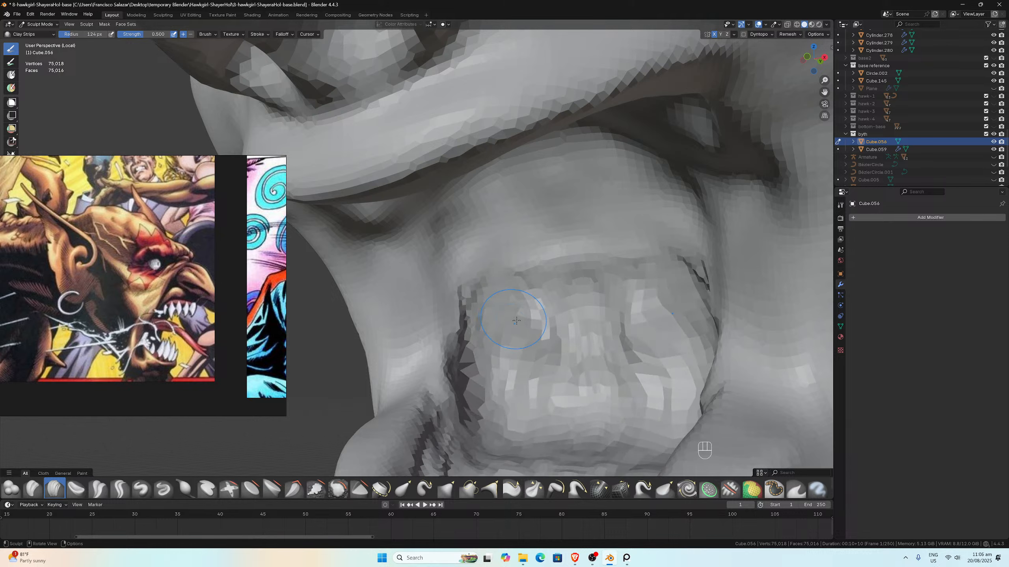
pyautogui.moveTo(544, 265)
pyautogui.keyDown('ctrl'); pyautogui.mouseDown()
pyautogui.moveTo(506, 231)
pyautogui.moveTo(560, 305)
pyautogui.moveTo(566, 354)
pyautogui.mouseUp(); pyautogui.keyUp('ctrl')
pyautogui.scroll(-1, 566, 356)
pyautogui.moveTo(566, 358); pyautogui.dragTo(504, 397, button='middle')
pyautogui.moveTo(666, 391)
pyautogui.keyDown('ctrl'); pyautogui.mouseDown()
pyautogui.moveTo(660, 358)
pyautogui.moveTo(684, 350)
pyautogui.moveTo(698, 368)
pyautogui.moveTo(666, 409)
pyautogui.moveTo(641, 384)
pyautogui.moveTo(703, 333)
pyautogui.moveTo(719, 379)
pyautogui.moveTo(728, 324)
pyautogui.mouseUp(); pyautogui.keyUp('ctrl')
pyautogui.moveTo(727, 325); pyautogui.dragTo(751, 315, button='middle')
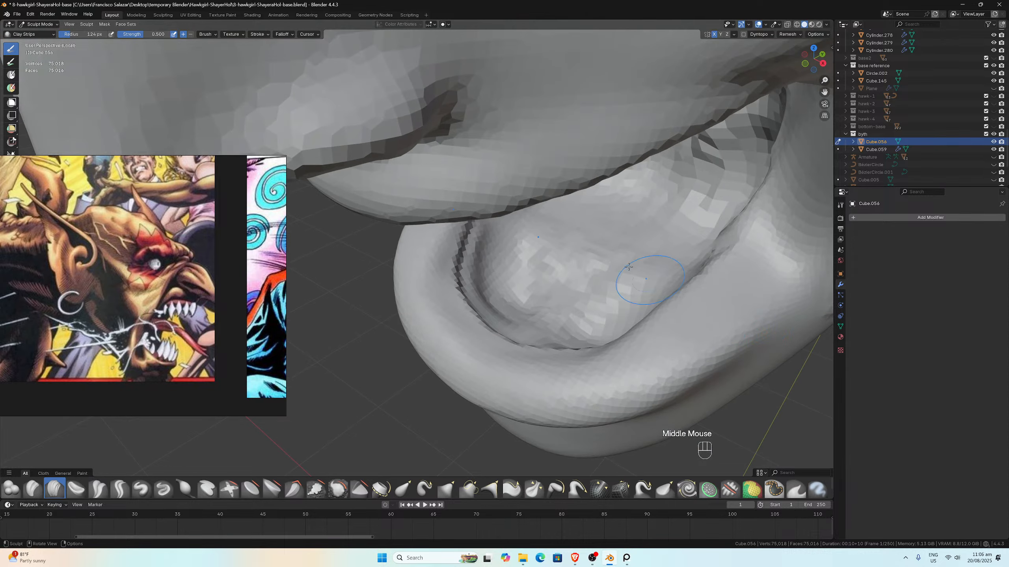
# Step: Smooth the back of the throat and the roof of the mouth where the carving left jagged faces
pyautogui.moveTo(559, 270); pyautogui.dragTo(615, 239, button='middle')
pyautogui.moveTo(516, 298)
pyautogui.keyDown('shift'); pyautogui.mouseDown()
pyautogui.moveTo(409, 349)
pyautogui.moveTo(443, 410)
pyautogui.mouseUp(); pyautogui.keyUp('shift')
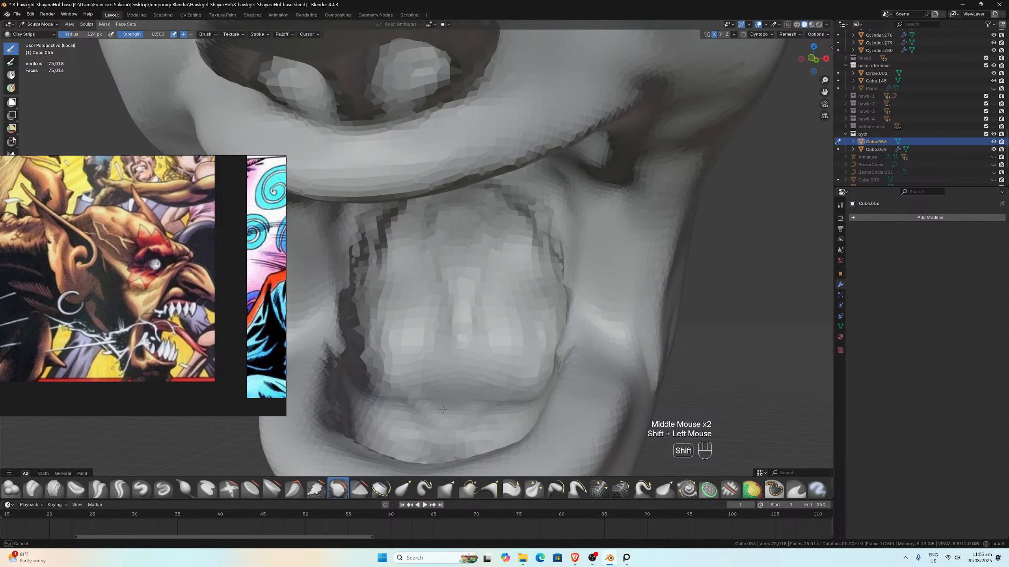
pyautogui.moveTo(383, 400); pyautogui.dragTo(377, 416, button='middle')
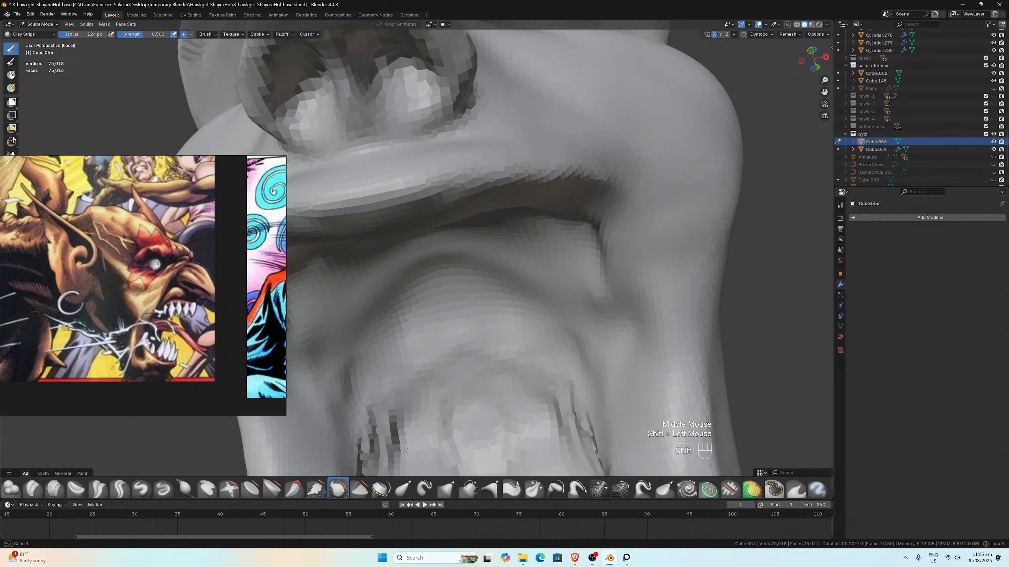
pyautogui.keyDown('shift'); pyautogui.moveTo(459, 438); pyautogui.dragTo(480, 428); pyautogui.keyUp('shift')
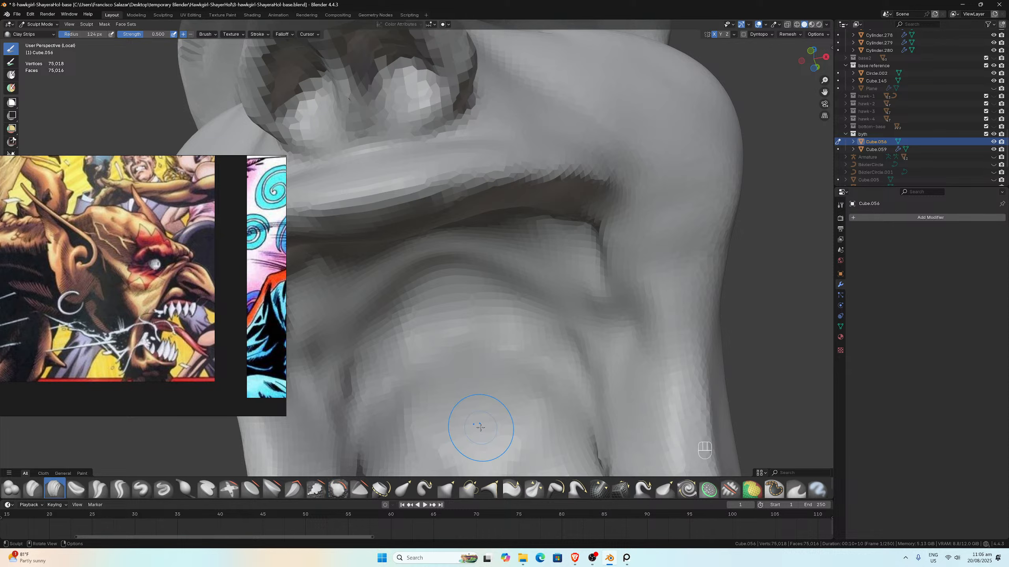
pyautogui.moveTo(480, 428)
pyautogui.mouseDown(button='middle')
pyautogui.moveTo(507, 407)
pyautogui.moveTo(492, 385)
pyautogui.mouseUp(button='middle')
pyautogui.scroll(1, 492, 385)
pyautogui.keyDown('shift'); pyautogui.moveTo(602, 310); pyautogui.dragTo(604, 354); pyautogui.keyUp('shift')
# Step: Smooth the groove behind the lower lip and the adjoining mouth floor
pyautogui.moveTo(593, 368); pyautogui.dragTo(570, 392, button='middle')
pyautogui.scroll(1, 569, 391)
pyautogui.keyDown('shift'); pyautogui.moveTo(640, 405); pyautogui.dragTo(655, 419); pyautogui.keyUp('shift')
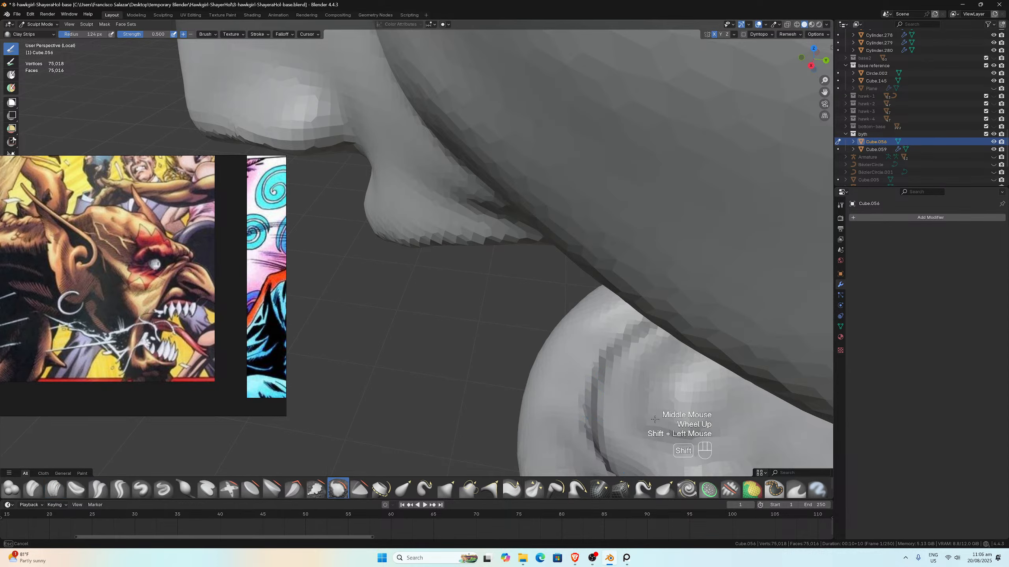
pyautogui.keyDown('shift'); pyautogui.moveTo(712, 438); pyautogui.dragTo(711, 437); pyautogui.keyUp('shift')
pyautogui.moveTo(711, 437); pyautogui.dragTo(550, 367, button='middle')
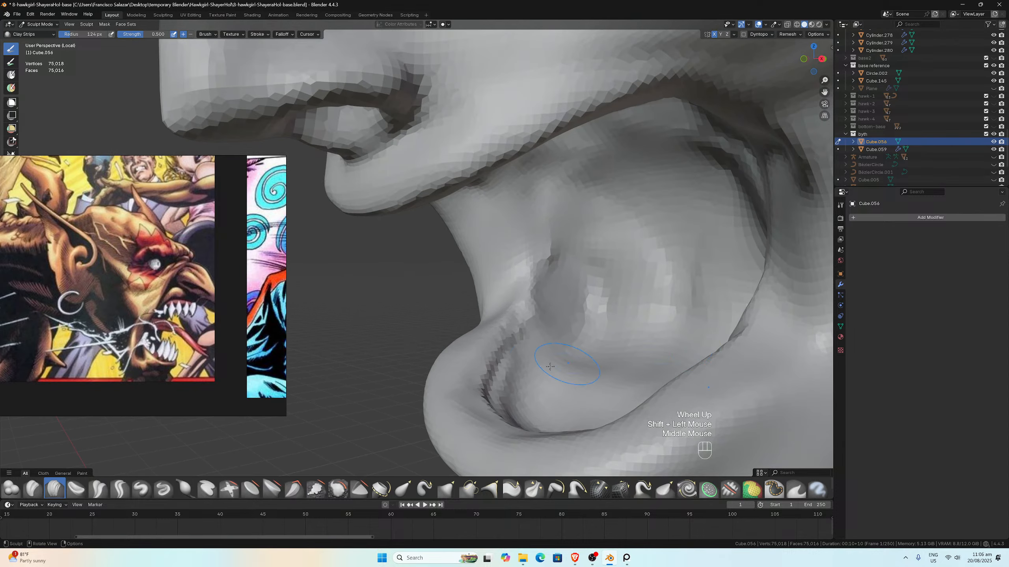
pyautogui.moveTo(484, 348); pyautogui.dragTo(537, 353, button='middle')
pyautogui.moveTo(537, 353)
pyautogui.keyDown('shift'); pyautogui.mouseDown()
pyautogui.moveTo(664, 227)
pyautogui.moveTo(706, 258)
pyautogui.mouseUp(); pyautogui.keyUp('shift')
# Step: Nudge the side of the mouth from the front with the Grab brush at a 150 px radius
pyautogui.press('KP_1')
pyautogui.scroll(-4, 477, 254)
pyautogui.press('g')
pyautogui.press('f')
pyautogui.click(354, 229)
pyautogui.moveTo(346, 235); pyautogui.dragTo(355, 228)
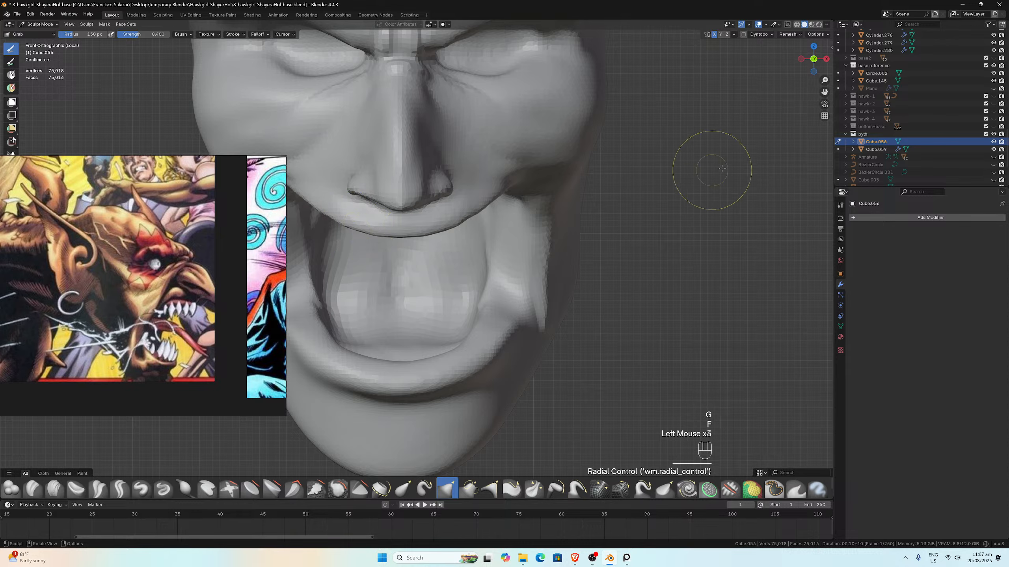
pyautogui.moveTo(824, 93); pyautogui.dragTo(964, 122)
pyautogui.scroll(3, 591, 203)
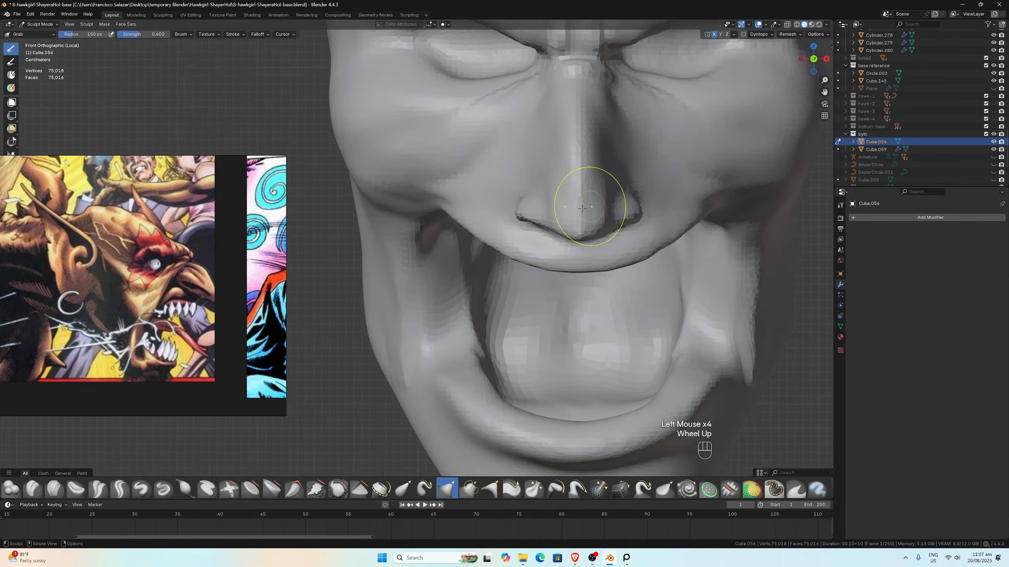
# Step: Reshape the rear edge of the mouth opening in profile with short Grab strokes from the upper lip to the corner
pyautogui.moveTo(588, 205); pyautogui.dragTo(487, 159, button='middle')
pyautogui.scroll(1, 476, 180)
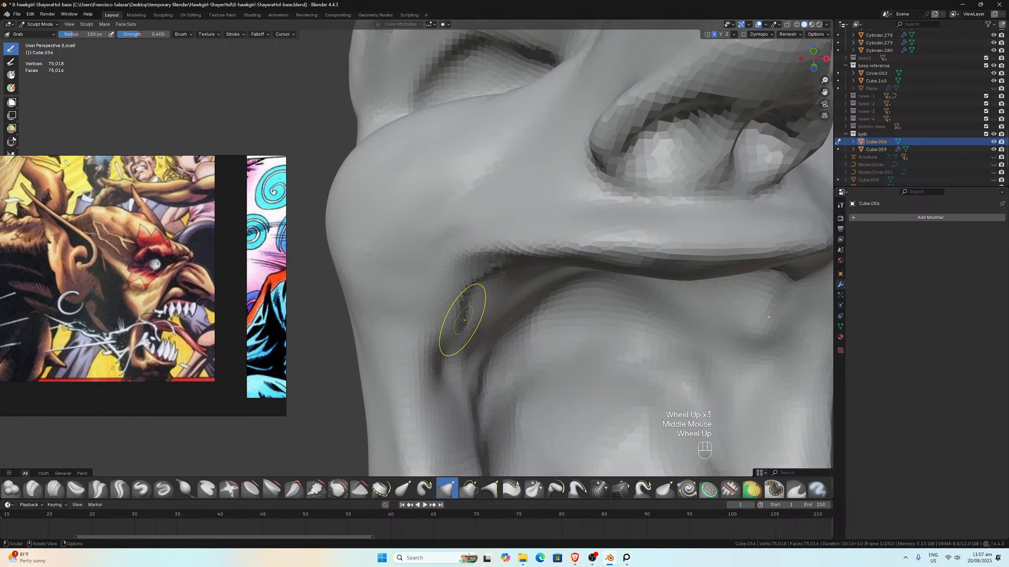
pyautogui.moveTo(443, 300); pyautogui.dragTo(296, 294, button='middle')
pyautogui.scroll(-3, 518, 286)
pyautogui.moveTo(518, 286); pyautogui.dragTo(469, 245, button='middle')
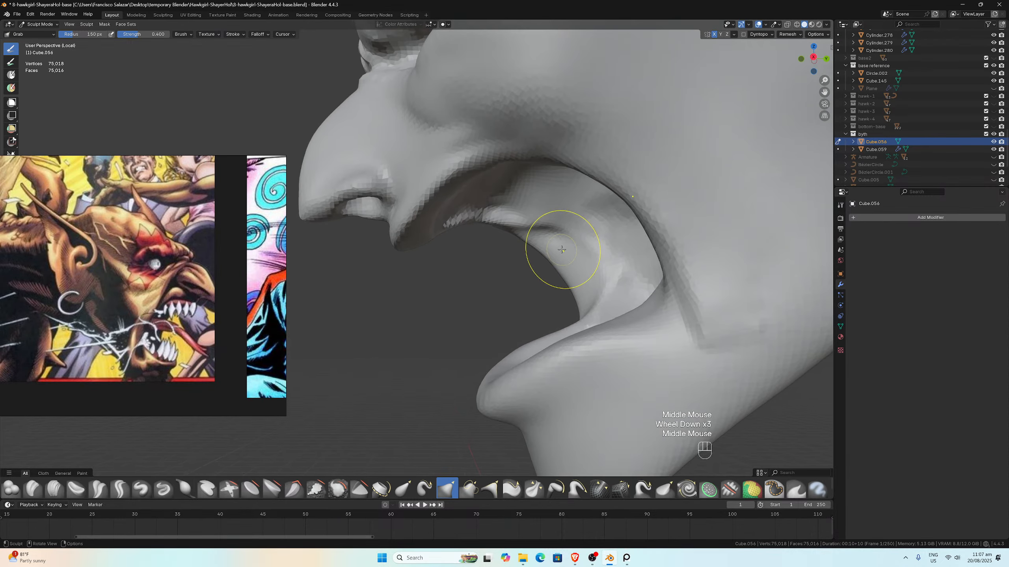
pyautogui.press('KP_3')
pyautogui.scroll(1, 534, 236)
pyautogui.moveTo(528, 227)
pyautogui.mouseDown()
pyautogui.moveTo(522, 220)
pyautogui.moveTo(521, 229)
pyautogui.moveTo(558, 248)
pyautogui.moveTo(592, 289)
pyautogui.mouseUp()
pyautogui.moveTo(604, 308); pyautogui.dragTo(602, 312)
pyautogui.moveTo(588, 277)
pyautogui.mouseDown()
pyautogui.moveTo(524, 227)
pyautogui.moveTo(597, 293)
pyautogui.mouseUp()
pyautogui.moveTo(619, 350); pyautogui.dragTo(620, 355)
pyautogui.moveTo(615, 349); pyautogui.dragTo(618, 348)
pyautogui.moveTo(604, 312); pyautogui.dragTo(606, 312)
pyautogui.moveTo(565, 265); pyautogui.dragTo(566, 264)
# Step: Smooth the outer cheek beside the mouth opening from the front
pyautogui.moveTo(565, 264); pyautogui.dragTo(611, 214, button='middle')
pyautogui.scroll(2, 611, 214)
pyautogui.press('KP_1')
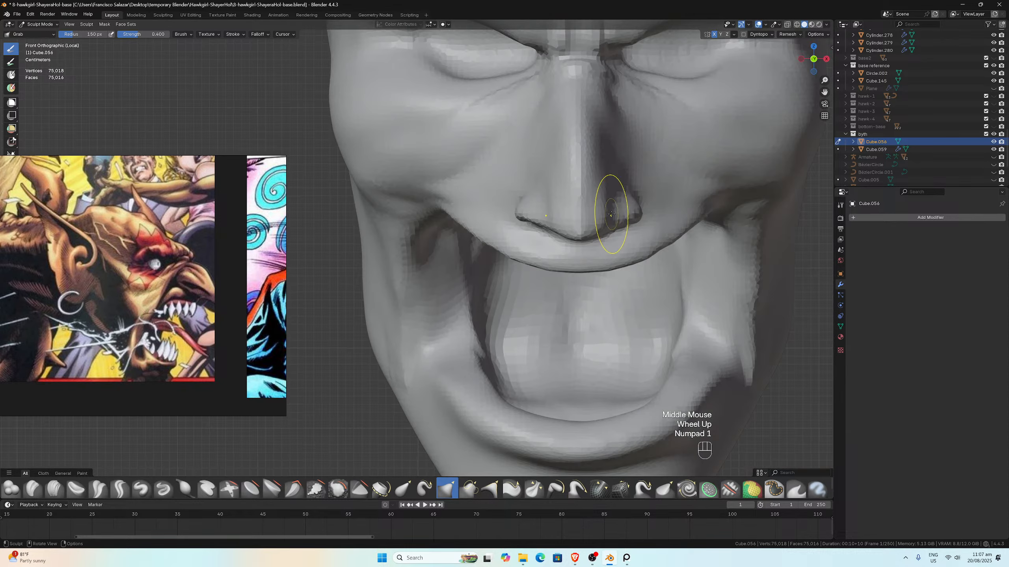
pyautogui.keyDown('shift'); pyautogui.click(391, 284); pyautogui.keyUp('shift')
pyautogui.keyDown('shift'); pyautogui.moveTo(392, 285); pyautogui.dragTo(394, 286); pyautogui.keyUp('shift')
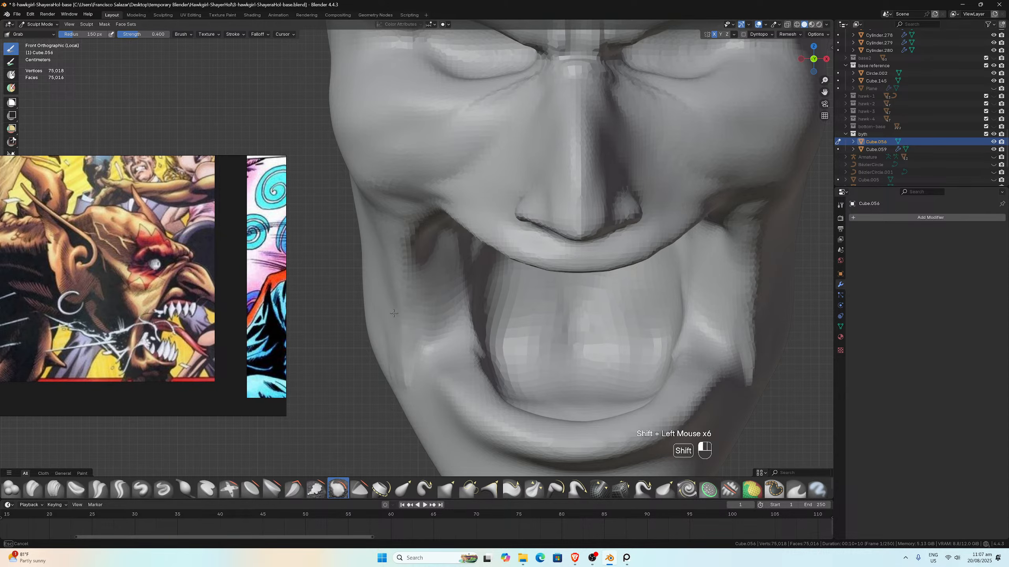
pyautogui.moveTo(402, 368)
pyautogui.keyDown('shift'); pyautogui.mouseDown()
pyautogui.moveTo(401, 293)
pyautogui.moveTo(424, 252)
pyautogui.mouseUp(); pyautogui.keyUp('shift')
# Step: Examine the mouth corner and cheek from below and from the side
pyautogui.moveTo(423, 252); pyautogui.dragTo(425, 188, button='middle')
pyautogui.scroll(2, 429, 215)
pyautogui.moveTo(435, 241)
pyautogui.mouseDown(button='middle')
pyautogui.moveTo(418, 265)
pyautogui.moveTo(347, 271)
pyautogui.mouseUp(button='middle')
pyautogui.scroll(1, 418, 265)
pyautogui.scroll(-2, 418, 266)
pyautogui.scroll(-1, 556, 286)
pyautogui.moveTo(580, 288); pyautogui.dragTo(528, 303, button='middle')
pyautogui.scroll(-2, 571, 254)
pyautogui.moveTo(581, 248)
pyautogui.mouseDown(button='middle')
pyautogui.moveTo(605, 231)
pyautogui.moveTo(550, 252)
pyautogui.moveTo(522, 223)
pyautogui.moveTo(520, 201)
pyautogui.mouseUp(button='middle')
# Step: Build up a fold from beside the nose around the mouth corner using Clay Strips at a 52 px radius
pyautogui.press('f')
pyautogui.click(524, 226)
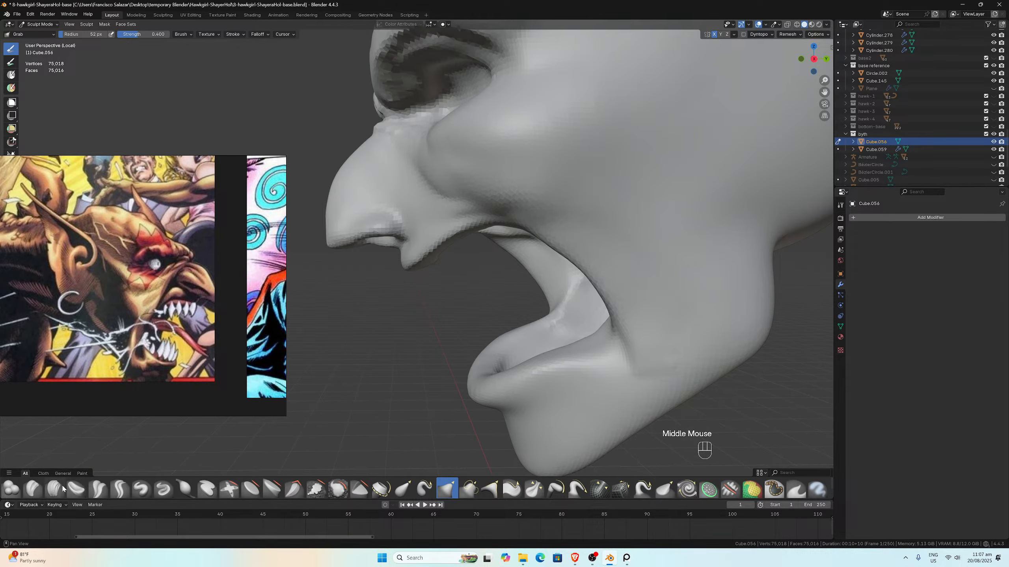
pyautogui.press('c')
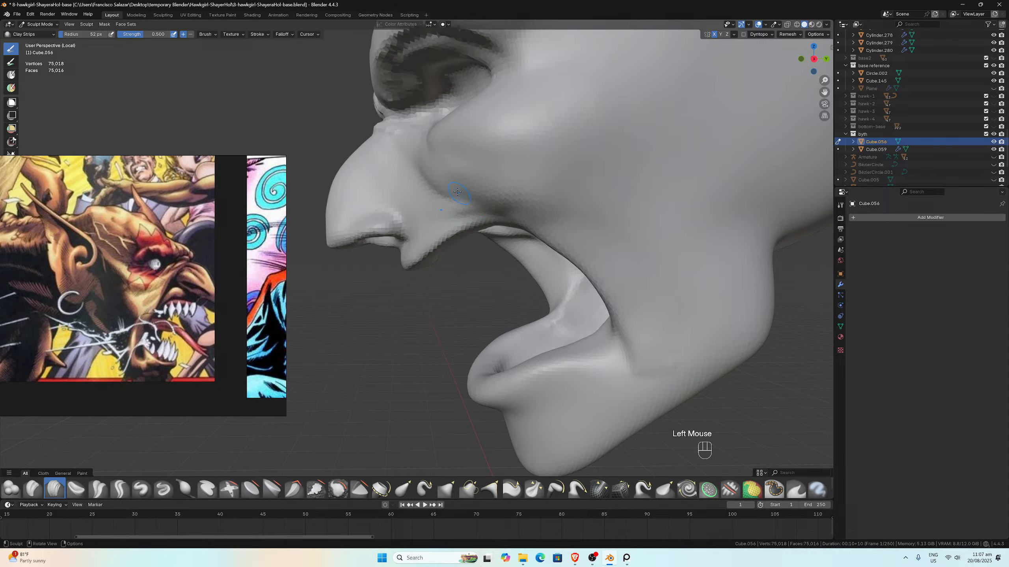
pyautogui.moveTo(457, 192); pyautogui.dragTo(544, 230)
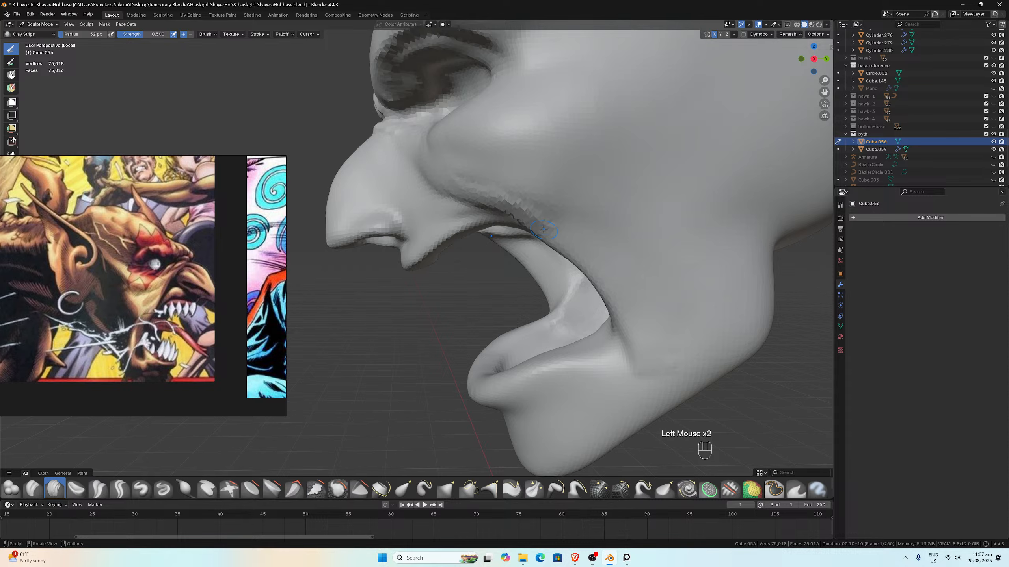
pyautogui.moveTo(476, 188); pyautogui.dragTo(611, 290)
pyautogui.moveTo(641, 347); pyautogui.dragTo(647, 332)
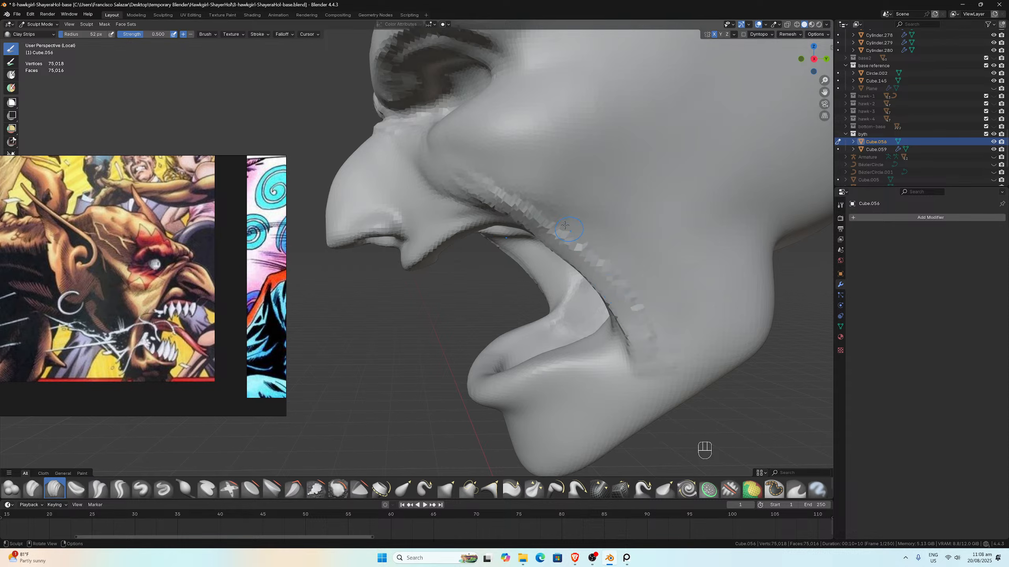
pyautogui.moveTo(445, 181)
pyautogui.mouseDown()
pyautogui.moveTo(537, 228)
pyautogui.moveTo(618, 296)
pyautogui.mouseUp()
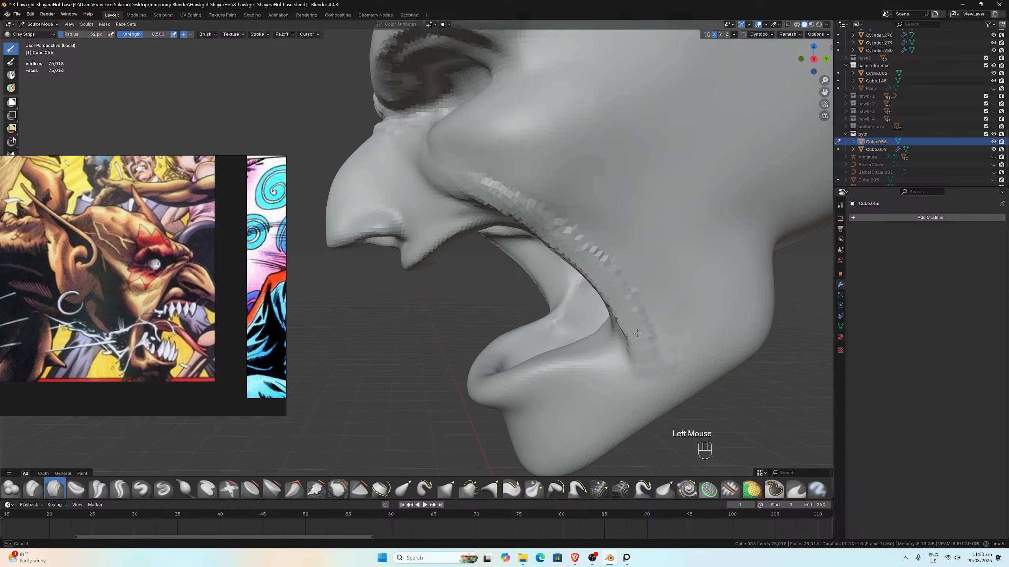
# Step: Smooth the new clay ridge along the cheek behind the mouth opening
pyautogui.moveTo(616, 309); pyautogui.dragTo(624, 278, button='middle')
pyautogui.keyDown('shift'); pyautogui.moveTo(502, 130); pyautogui.dragTo(525, 136); pyautogui.keyUp('shift')
pyautogui.moveTo(526, 137)
pyautogui.keyDown('shift'); pyautogui.mouseDown()
pyautogui.moveTo(507, 131)
pyautogui.moveTo(507, 143)
pyautogui.moveTo(540, 145)
pyautogui.moveTo(599, 195)
pyautogui.mouseUp(); pyautogui.keyUp('shift')
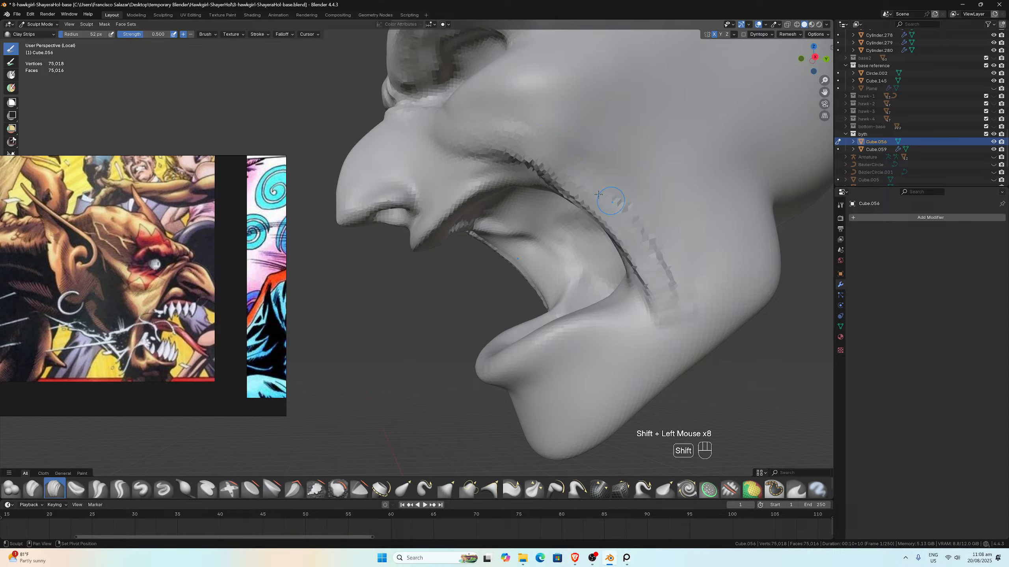
pyautogui.keyDown('shift'); pyautogui.moveTo(653, 259); pyautogui.dragTo(677, 292); pyautogui.keyUp('shift')
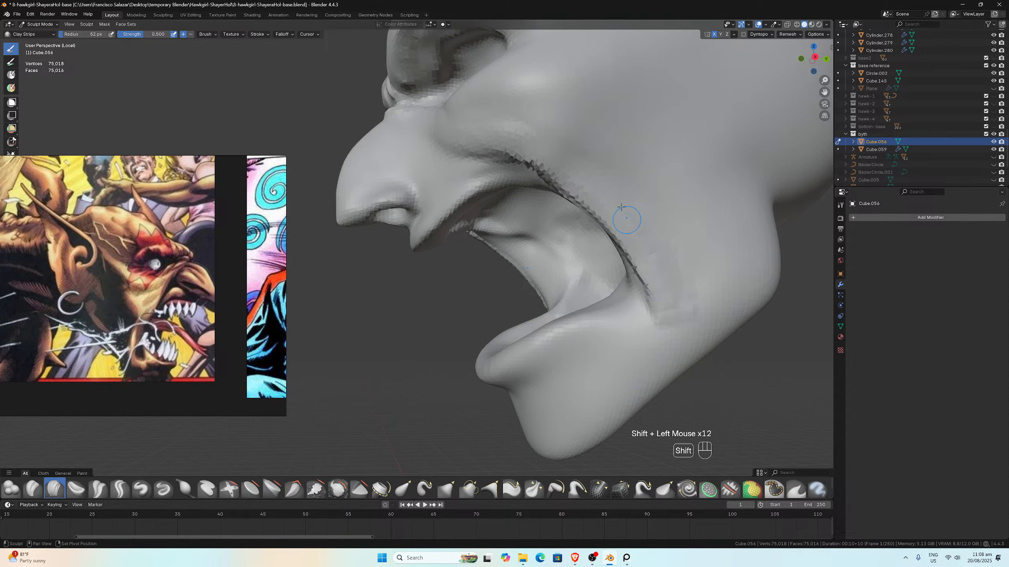
# Step: Blend the fold into the cheek with smoothing strokes from beside the nose down past the mouth corner
pyautogui.moveTo(631, 219); pyautogui.dragTo(644, 157, button='middle')
pyautogui.scroll(1, 644, 158)
pyautogui.moveTo(597, 67)
pyautogui.keyDown('shift'); pyautogui.mouseDown()
pyautogui.moveTo(573, 51)
pyautogui.moveTo(607, 58)
pyautogui.mouseUp(); pyautogui.keyUp('shift')
pyautogui.moveTo(608, 59)
pyautogui.keyDown('shift'); pyautogui.mouseDown()
pyautogui.moveTo(638, 65)
pyautogui.moveTo(653, 96)
pyautogui.mouseUp(); pyautogui.keyUp('shift')
pyautogui.moveTo(619, 63)
pyautogui.keyDown('shift'); pyautogui.mouseDown()
pyautogui.moveTo(597, 45)
pyautogui.moveTo(769, 218)
pyautogui.moveTo(786, 221)
pyautogui.mouseUp(); pyautogui.keyUp('shift')
pyautogui.keyDown('shift'); pyautogui.moveTo(775, 211); pyautogui.dragTo(803, 231); pyautogui.keyUp('shift')
pyautogui.moveTo(797, 224)
pyautogui.keyDown('shift'); pyautogui.mouseDown()
pyautogui.moveTo(807, 240)
pyautogui.moveTo(778, 211)
pyautogui.mouseUp(); pyautogui.keyUp('shift')
pyautogui.moveTo(692, 145); pyautogui.dragTo(680, 215, button='middle')
pyautogui.scroll(-1, 680, 215)
pyautogui.keyDown('shift'); pyautogui.moveTo(680, 215); pyautogui.dragTo(680, 215); pyautogui.keyUp('shift')
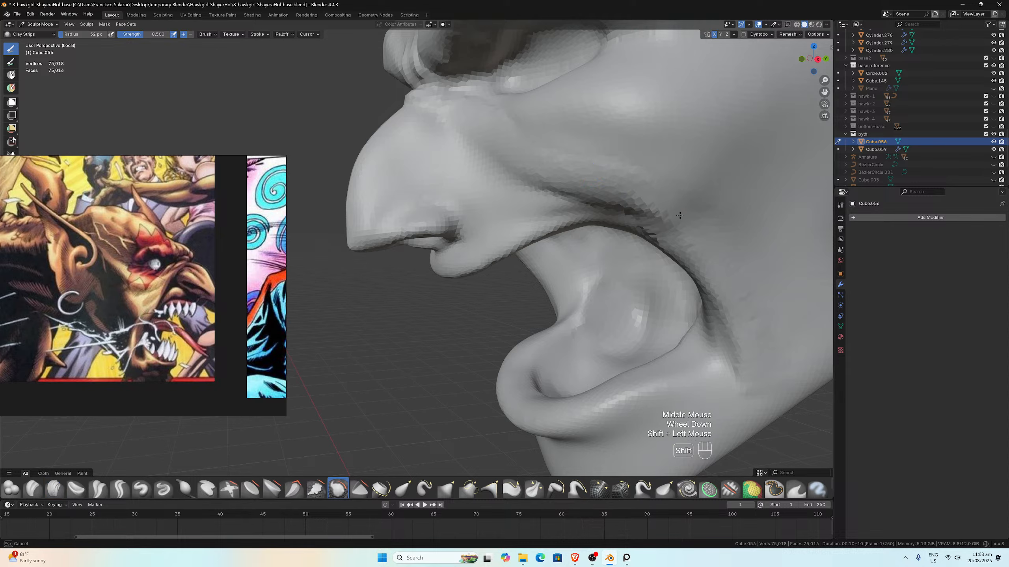
pyautogui.moveTo(512, 156)
pyautogui.keyDown('shift'); pyautogui.mouseDown()
pyautogui.moveTo(588, 194)
pyautogui.moveTo(643, 212)
pyautogui.moveTo(645, 200)
pyautogui.mouseUp(); pyautogui.keyUp('shift')
# Step: Pull the upper inner cheek wall outward from the front with the Grab brush at a 172 px radius
pyautogui.moveTo(645, 201)
pyautogui.mouseDown(button='middle')
pyautogui.moveTo(660, 150)
pyautogui.moveTo(701, 166)
pyautogui.mouseUp(button='middle')
pyautogui.scroll(1, 702, 166)
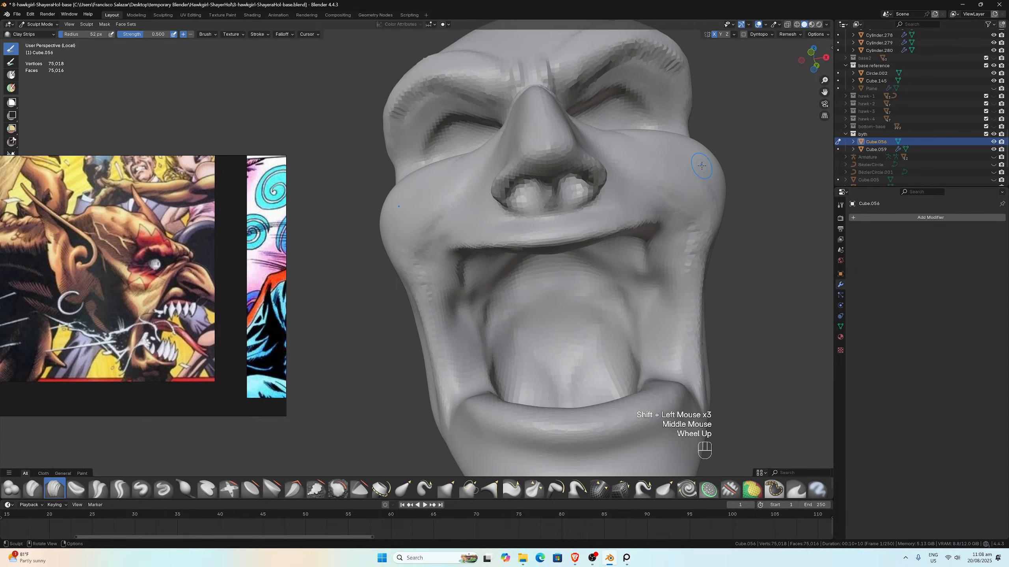
pyautogui.press('KP_1')
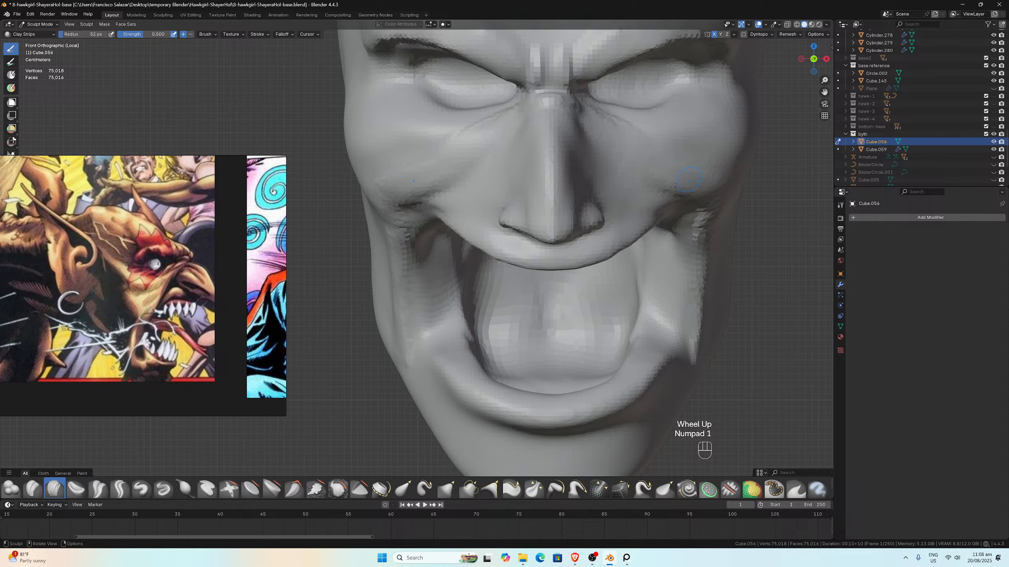
pyautogui.scroll(2, 675, 187)
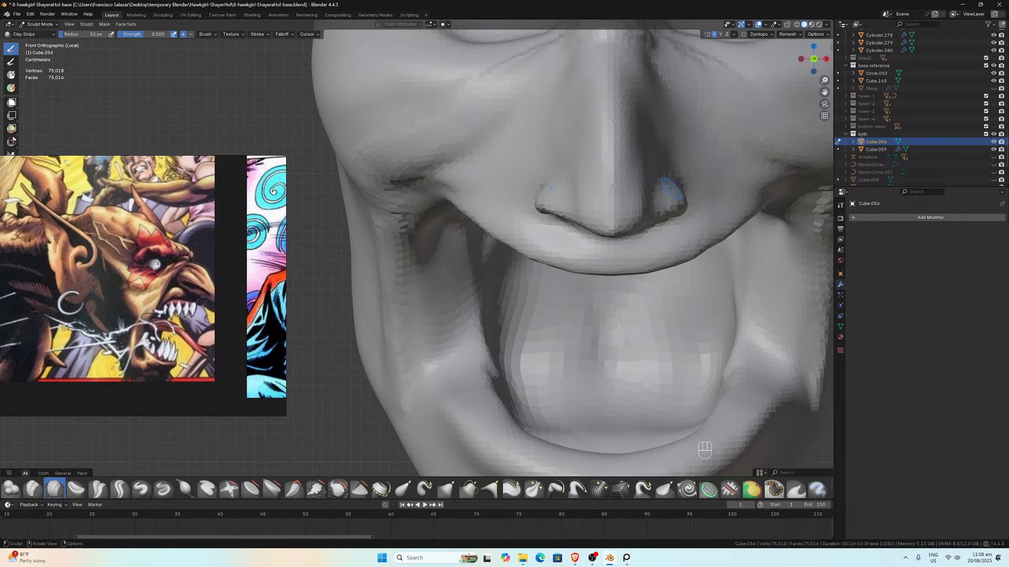
pyautogui.moveTo(583, 235); pyautogui.dragTo(579, 228, button='middle')
pyautogui.scroll(-1, 579, 228)
pyautogui.press('KP_1')
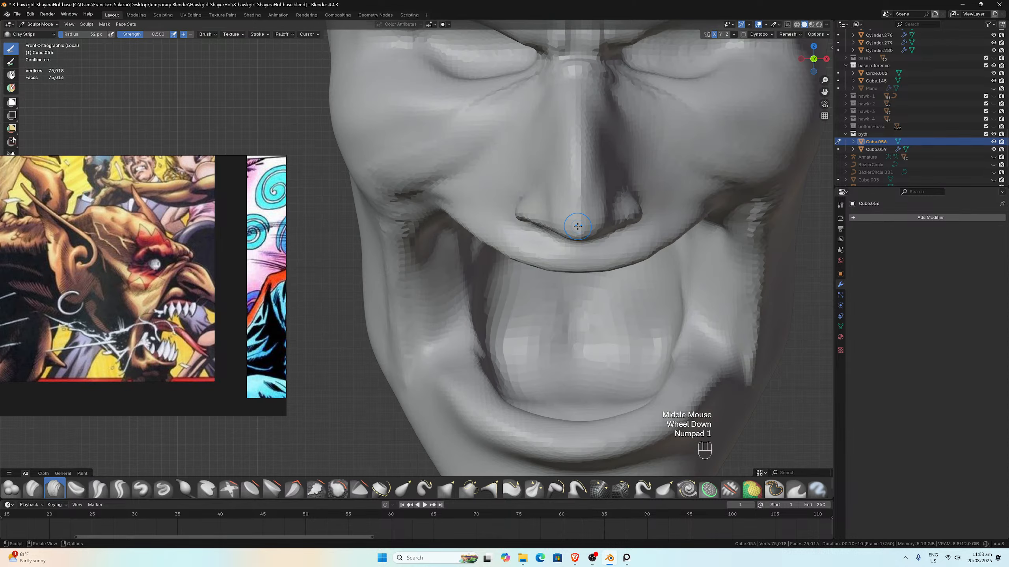
pyautogui.press('g')
pyautogui.press('f')
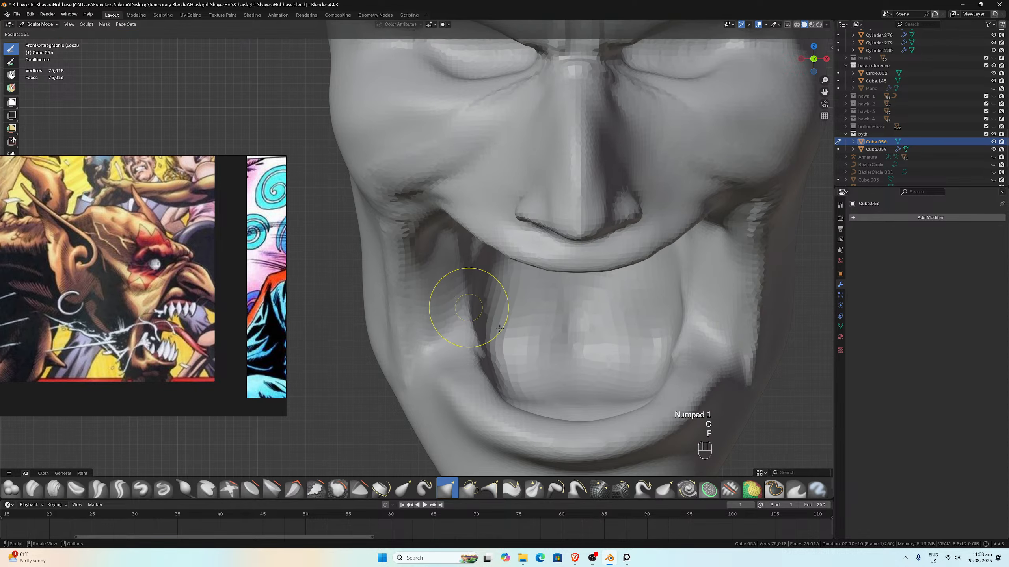
pyautogui.doubleClick(471, 325)
pyautogui.moveTo(465, 323); pyautogui.dragTo(439, 263)
pyautogui.moveTo(455, 259); pyautogui.dragTo(447, 249)
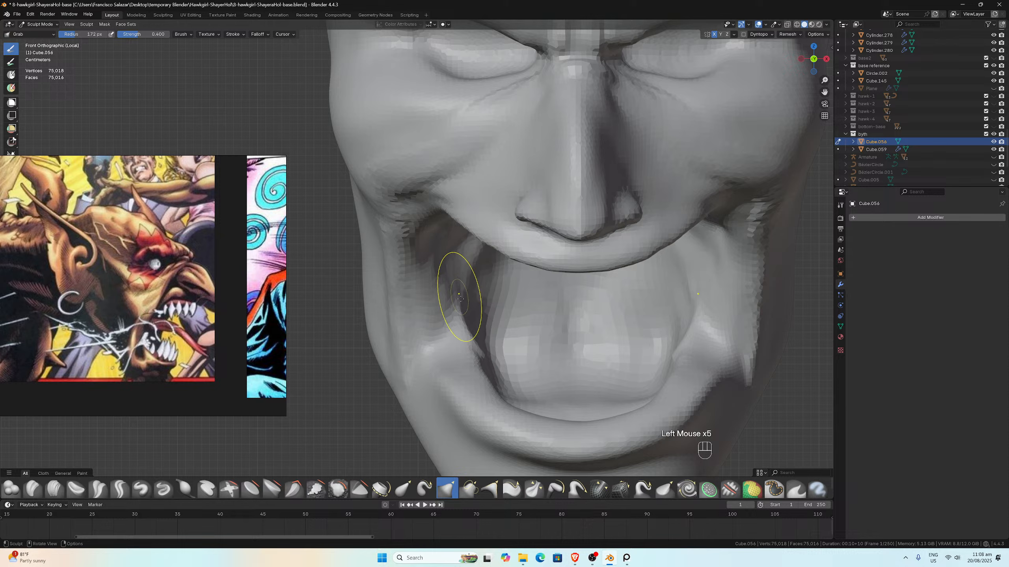
# Step: Widen the mouth interior by grabbing the inner cheek wall outward between the lower lip and the upper corner
pyautogui.moveTo(460, 295); pyautogui.dragTo(452, 305)
pyautogui.moveTo(476, 343)
pyautogui.mouseDown()
pyautogui.moveTo(466, 345)
pyautogui.moveTo(481, 382)
pyautogui.mouseUp()
pyautogui.moveTo(481, 368)
pyautogui.mouseDown()
pyautogui.moveTo(471, 351)
pyautogui.moveTo(466, 360)
pyautogui.moveTo(453, 327)
pyautogui.mouseUp()
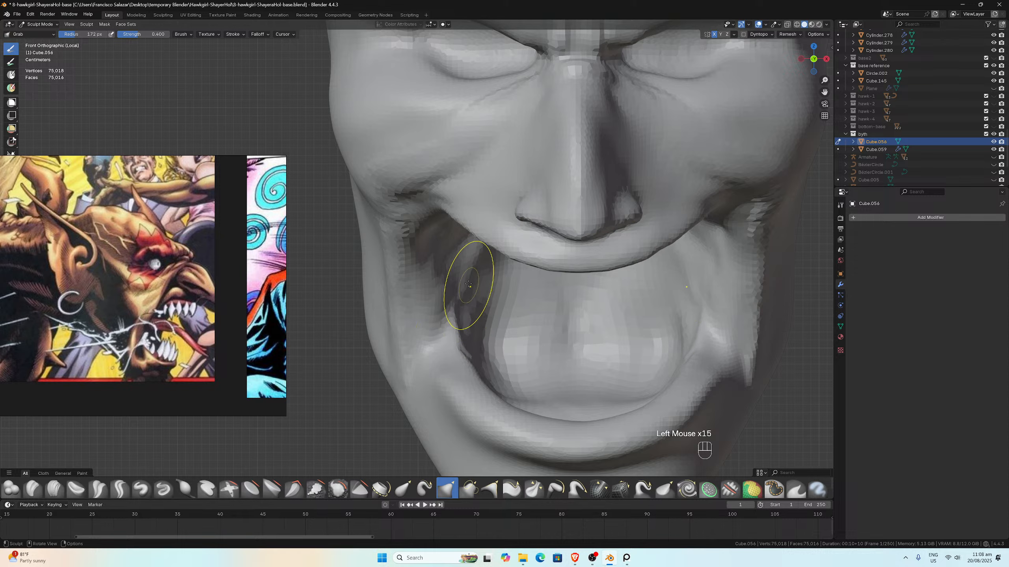
pyautogui.moveTo(469, 284); pyautogui.dragTo(466, 252)
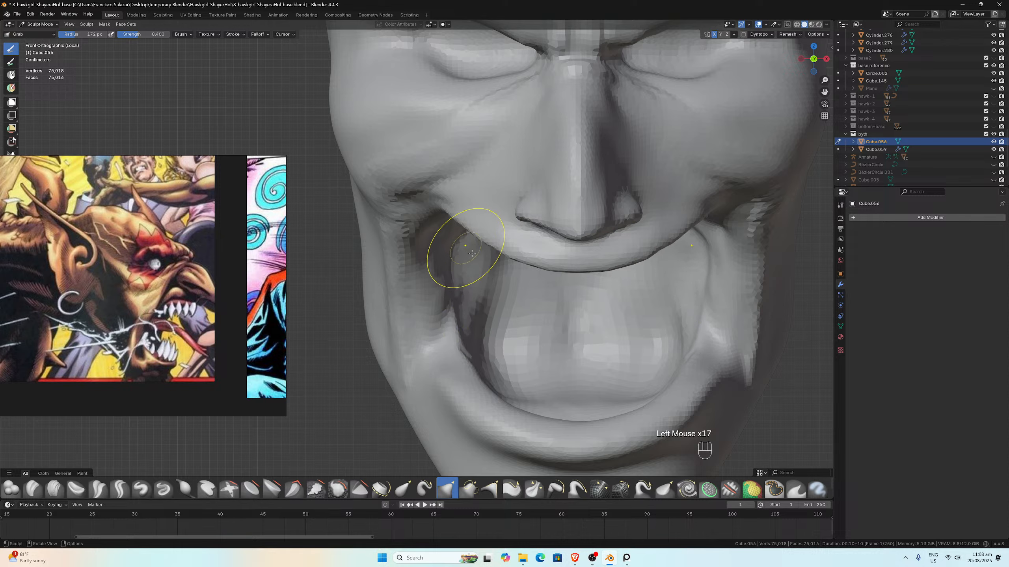
pyautogui.moveTo(472, 254); pyautogui.dragTo(463, 269)
pyautogui.scroll(-3, 470, 320)
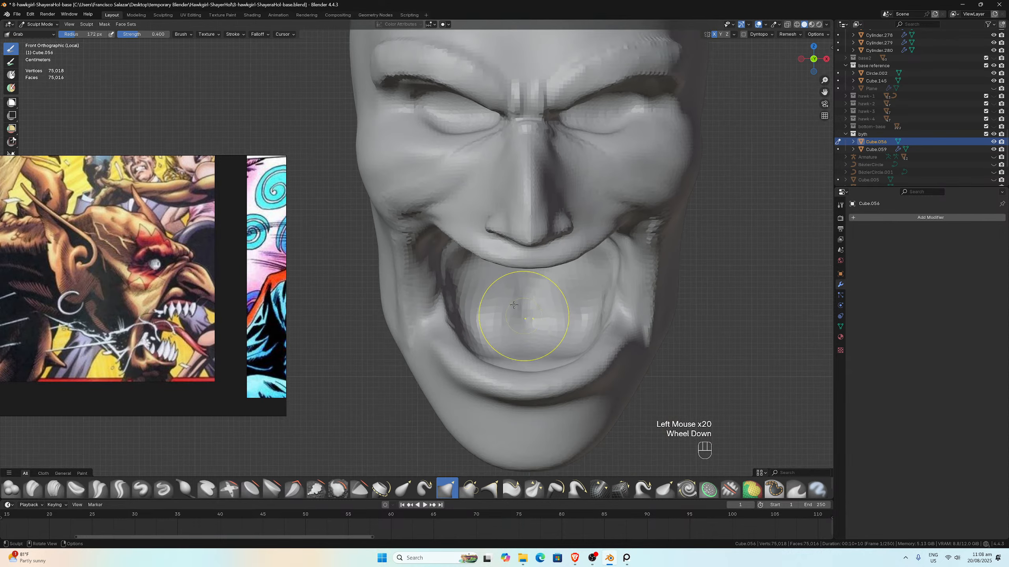
# Step: Push the inner cheek wall outward near the mouth corner with Grab strokes from below
pyautogui.moveTo(516, 310); pyautogui.dragTo(496, 315, button='middle')
pyautogui.scroll(3, 496, 314)
pyautogui.moveTo(482, 312)
pyautogui.mouseDown()
pyautogui.moveTo(468, 297)
pyautogui.moveTo(472, 276)
pyautogui.moveTo(502, 333)
pyautogui.moveTo(503, 360)
pyautogui.mouseUp()
pyautogui.moveTo(503, 360)
pyautogui.mouseDown(button='middle')
pyautogui.moveTo(495, 338)
pyautogui.moveTo(518, 270)
pyautogui.moveTo(480, 342)
pyautogui.mouseUp(button='middle')
pyautogui.scroll(1, 479, 343)
pyautogui.moveTo(480, 343)
pyautogui.mouseDown()
pyautogui.moveTo(459, 323)
pyautogui.moveTo(462, 350)
pyautogui.mouseUp()
pyautogui.scroll(-2, 461, 349)
pyautogui.moveTo(444, 309); pyautogui.dragTo(433, 309)
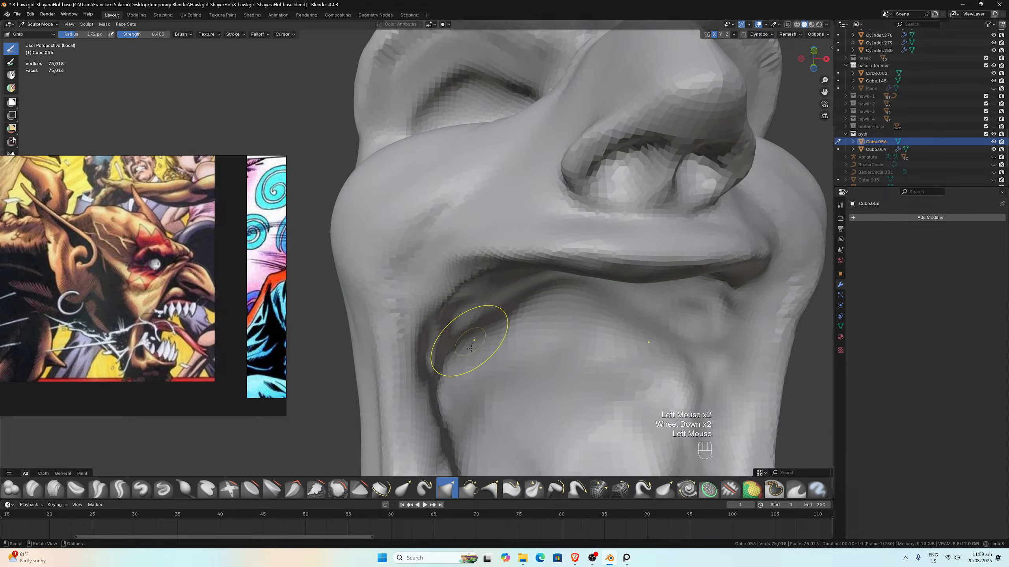
# Step: Smooth the inner cheek wall and the side of the mouth roof
pyautogui.moveTo(471, 348)
pyautogui.mouseDown(button='middle')
pyautogui.moveTo(361, 316)
pyautogui.moveTo(333, 326)
pyautogui.mouseUp(button='middle')
pyautogui.scroll(2, 408, 329)
pyautogui.scroll(-2, 407, 329)
pyautogui.scroll(3, 349, 315)
pyautogui.moveTo(334, 327)
pyautogui.keyDown('shift'); pyautogui.mouseDown()
pyautogui.moveTo(486, 313)
pyautogui.moveTo(507, 368)
pyautogui.moveTo(582, 419)
pyautogui.mouseUp(); pyautogui.keyUp('shift')
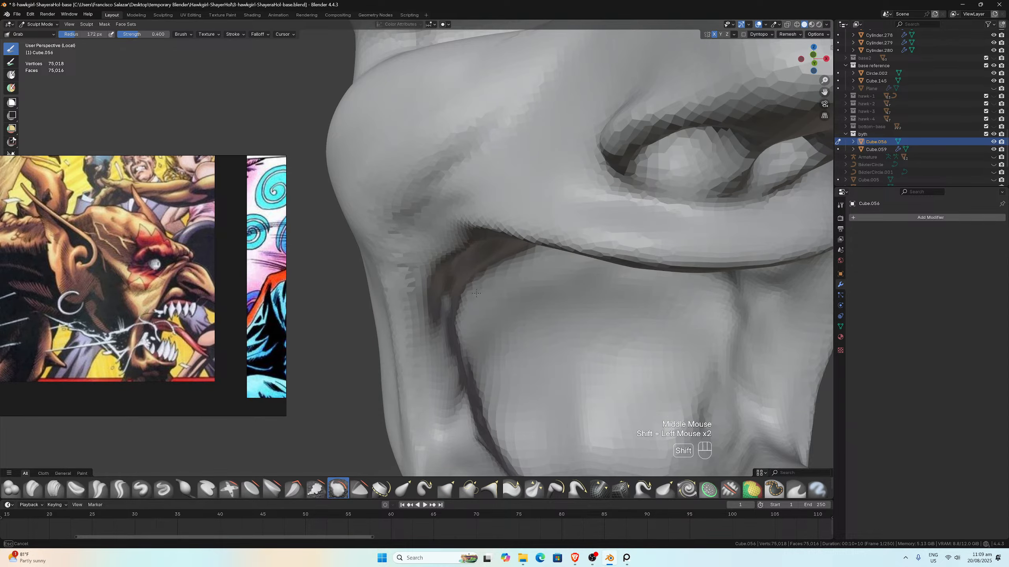
pyautogui.moveTo(476, 293)
pyautogui.mouseDown(button='middle')
pyautogui.moveTo(462, 255)
pyautogui.moveTo(419, 382)
pyautogui.mouseUp(button='middle')
pyautogui.scroll(-2, 465, 270)
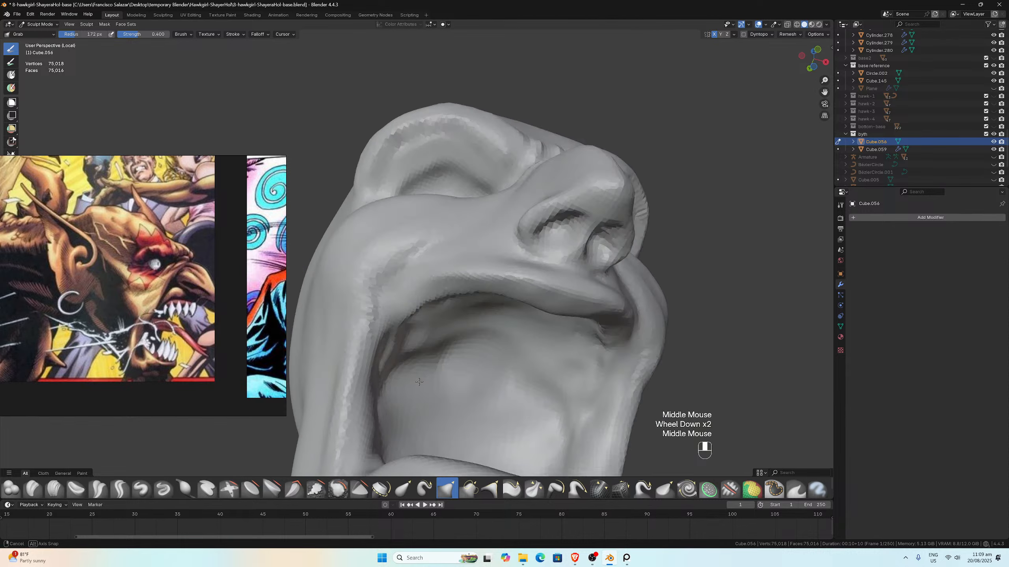
# Step: Shift the upper corner of the mouth opening slightly toward the upper lip with a Grab stroke
pyautogui.scroll(3, 394, 293)
pyautogui.moveTo(394, 292); pyautogui.dragTo(516, 238, button='middle')
pyautogui.scroll(-1, 664, 169)
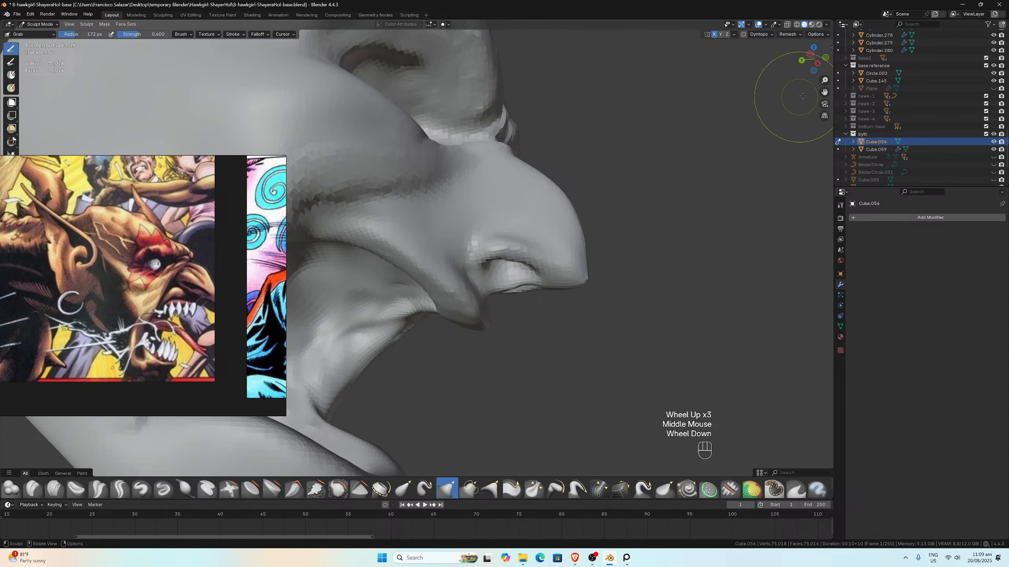
pyautogui.moveTo(812, 60); pyautogui.dragTo(799, 80)
pyautogui.scroll(2, 528, 226)
pyautogui.moveTo(528, 227); pyautogui.dragTo(493, 208, button='middle')
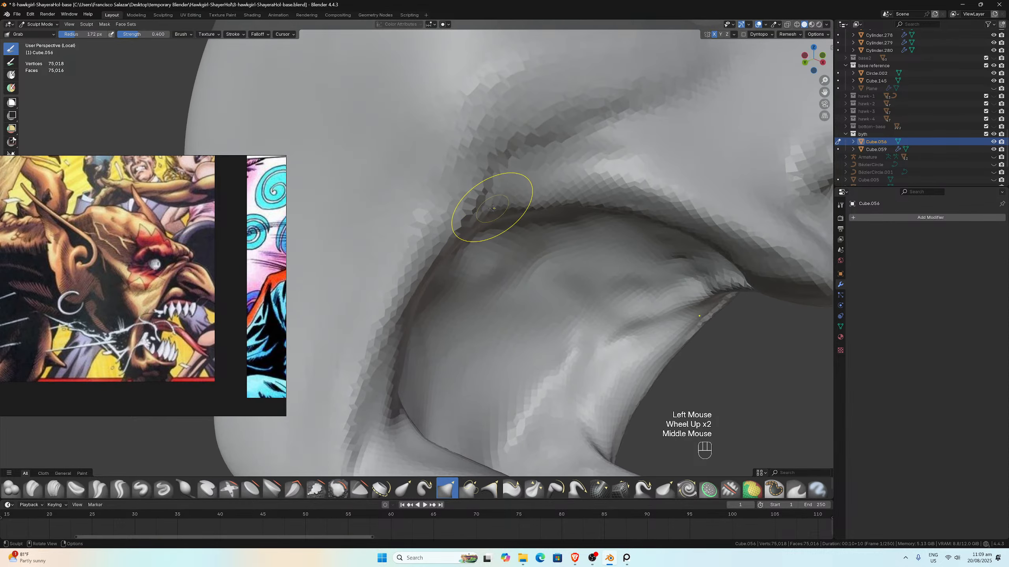
pyautogui.moveTo(493, 207); pyautogui.dragTo(513, 206)
# Step: Smooth the inside of the mouth from the cheek wall down to the floor behind the lower lip
pyautogui.scroll(-3, 512, 207)
pyautogui.keyDown('shift'); pyautogui.moveTo(513, 254); pyautogui.dragTo(496, 302); pyautogui.keyUp('shift')
pyautogui.moveTo(497, 302); pyautogui.dragTo(564, 290, button='middle')
pyautogui.keyDown('shift'); pyautogui.moveTo(532, 358); pyautogui.dragTo(550, 385); pyautogui.keyUp('shift')
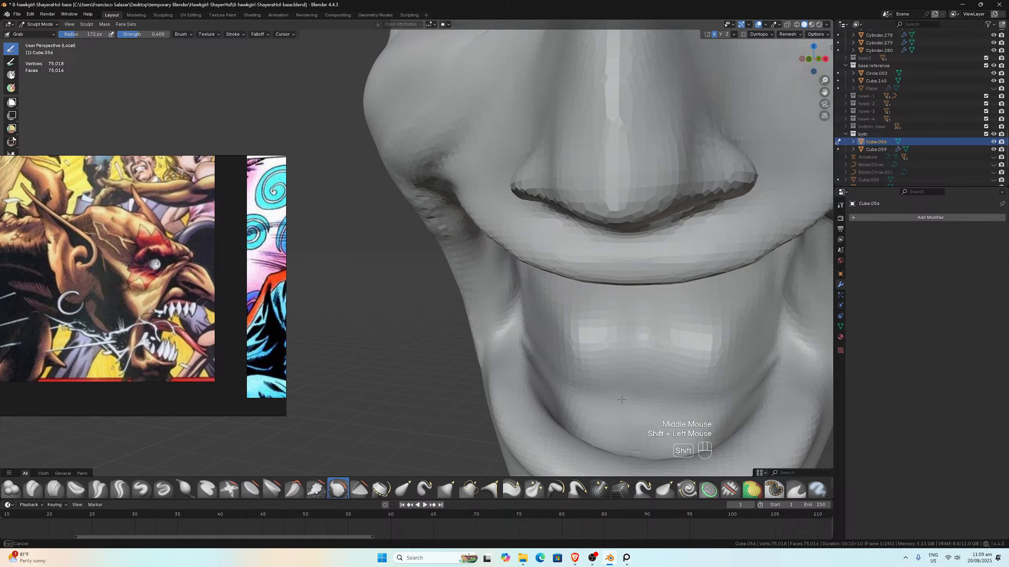
pyautogui.moveTo(657, 395); pyautogui.dragTo(548, 349, button='middle')
pyautogui.scroll(-2, 592, 358)
pyautogui.scroll(-1, 534, 349)
pyautogui.scroll(3, 534, 350)
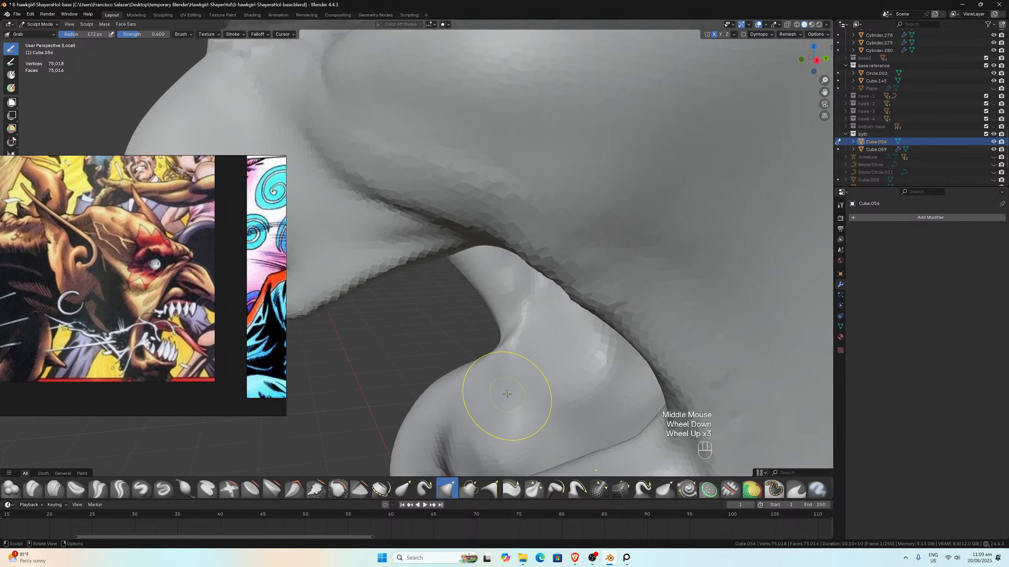
# Step: Push the inner wall of the lower lip outward along its rim with short Grab strokes from above
pyautogui.scroll(-1, 513, 390)
pyautogui.moveTo(518, 383)
pyautogui.mouseDown(button='middle')
pyautogui.moveTo(451, 410)
pyautogui.moveTo(613, 316)
pyautogui.moveTo(581, 286)
pyautogui.moveTo(591, 321)
pyautogui.moveTo(620, 334)
pyautogui.moveTo(496, 345)
pyautogui.moveTo(369, 341)
pyautogui.mouseUp(button='middle')
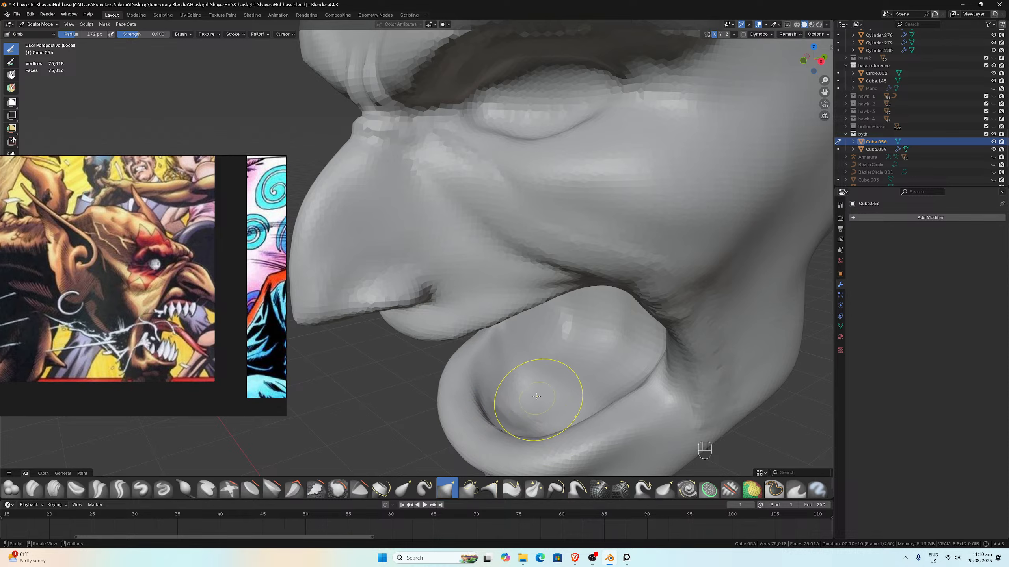
pyautogui.moveTo(537, 396); pyautogui.dragTo(581, 417, button='middle')
pyautogui.scroll(1, 582, 417)
pyautogui.scroll(-1, 581, 417)
pyautogui.scroll(2, 551, 383)
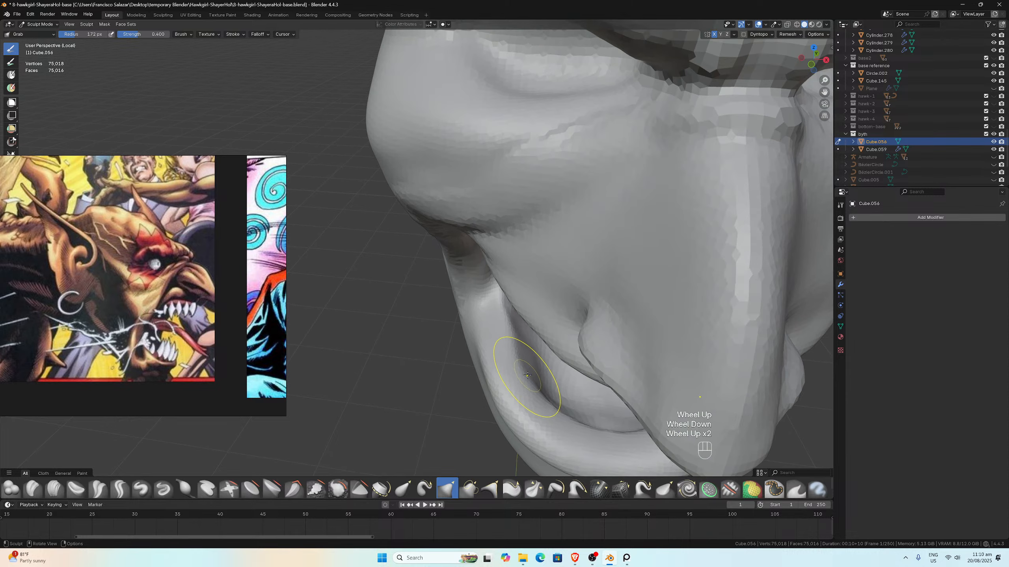
pyautogui.moveTo(526, 375); pyautogui.dragTo(511, 335)
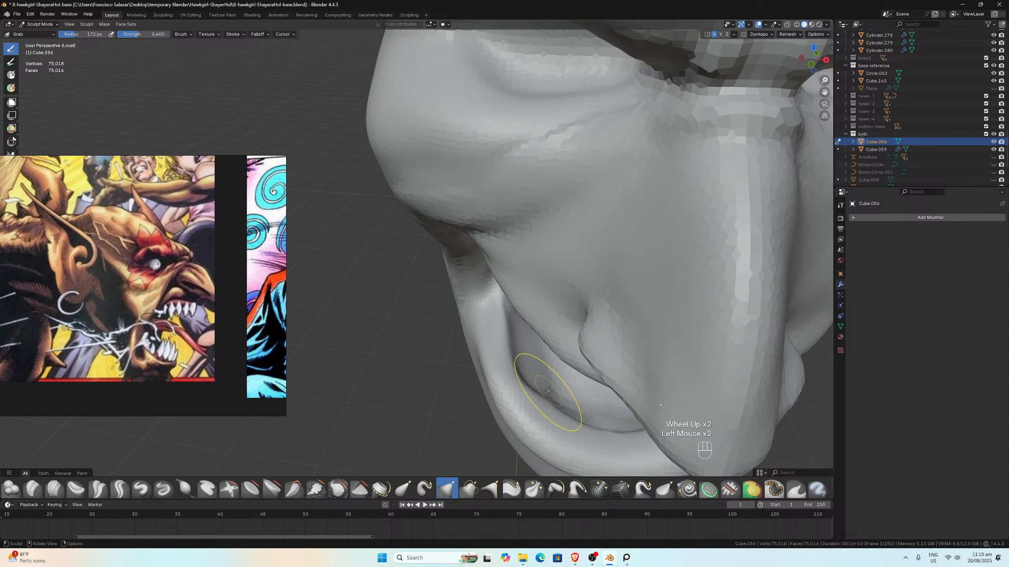
pyautogui.hotkey('ctrl', 'z')
pyautogui.moveTo(552, 415); pyautogui.dragTo(547, 422)
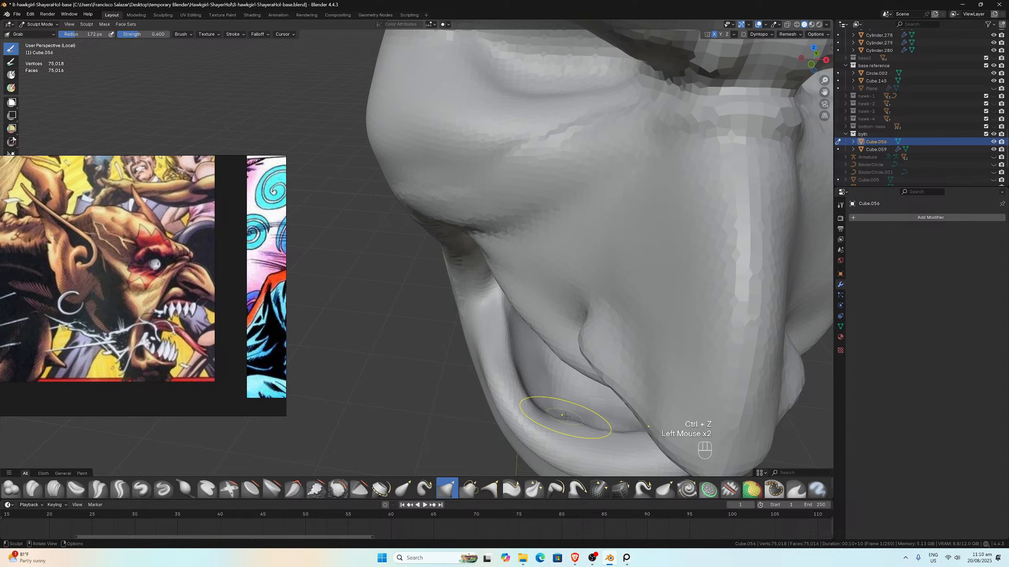
pyautogui.hotkey('ctrl', 'z')
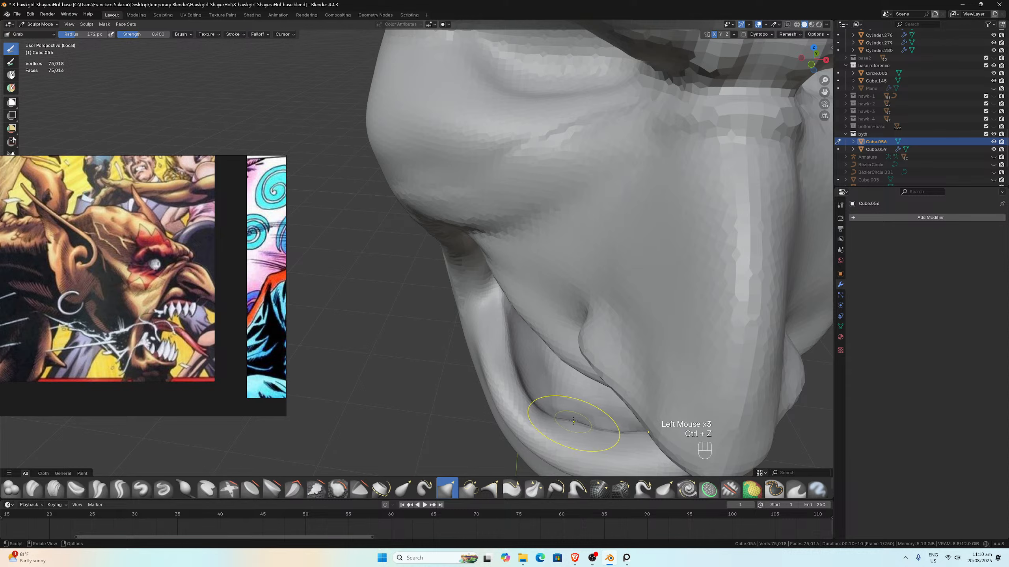
pyautogui.moveTo(575, 424); pyautogui.dragTo(589, 431)
pyautogui.moveTo(594, 433)
pyautogui.mouseDown()
pyautogui.moveTo(614, 441)
pyautogui.moveTo(578, 436)
pyautogui.moveTo(589, 439)
pyautogui.mouseUp()
pyautogui.moveTo(584, 437)
pyautogui.mouseDown()
pyautogui.moveTo(596, 441)
pyautogui.moveTo(574, 437)
pyautogui.mouseUp()
pyautogui.moveTo(556, 432)
pyautogui.mouseDown()
pyautogui.moveTo(513, 387)
pyautogui.moveTo(503, 324)
pyautogui.mouseUp()
pyautogui.scroll(-2, 503, 323)
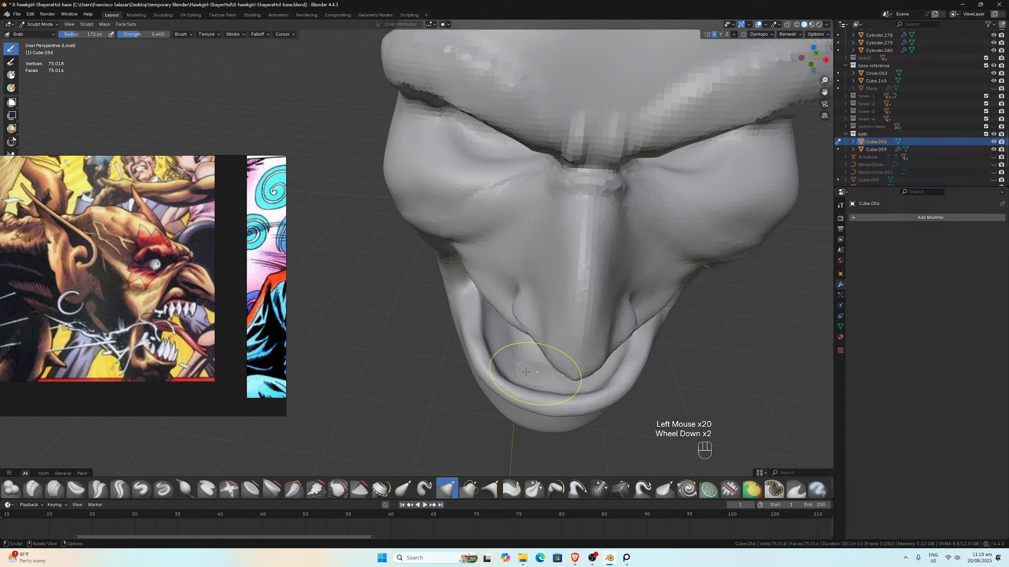
pyautogui.moveTo(502, 323); pyautogui.dragTo(534, 388, button='middle')
pyautogui.scroll(1, 534, 387)
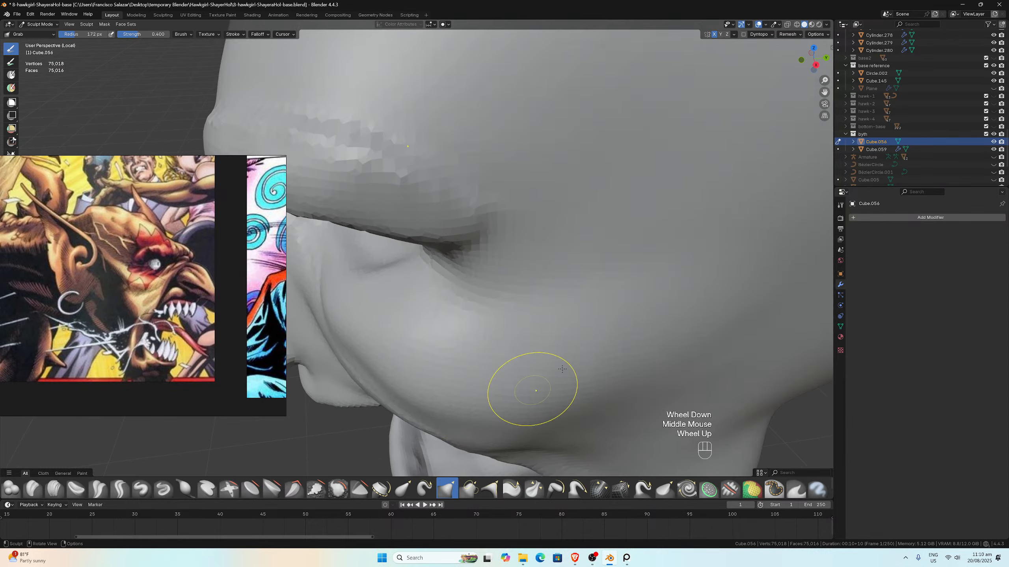
pyautogui.moveTo(825, 92); pyautogui.dragTo(825, 80)
pyautogui.scroll(-2, 604, 289)
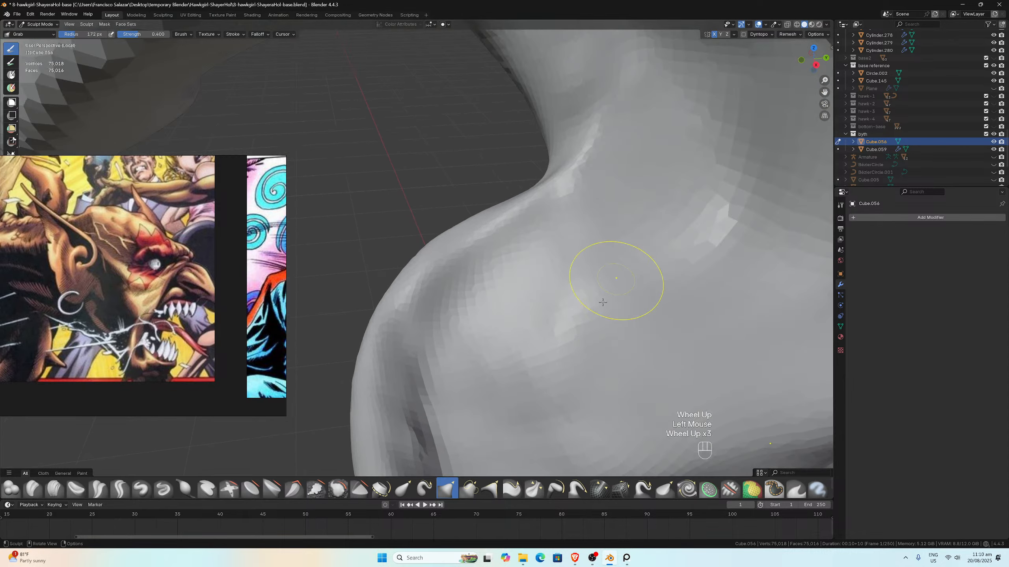
pyautogui.moveTo(604, 288); pyautogui.dragTo(698, 349, button='middle')
pyautogui.moveTo(682, 371)
pyautogui.mouseDown()
pyautogui.moveTo(699, 349)
pyautogui.moveTo(725, 360)
pyautogui.moveTo(750, 328)
pyautogui.moveTo(759, 288)
pyautogui.moveTo(825, 246)
pyautogui.moveTo(766, 280)
pyautogui.moveTo(761, 326)
pyautogui.moveTo(740, 335)
pyautogui.moveTo(777, 248)
pyautogui.moveTo(791, 259)
pyautogui.mouseUp()
pyautogui.hotkey('ctrl', 'z')
pyautogui.hotkey('ctrl', 'z')
# Step: Smooth the mouth floor and the groove behind the lower lip
pyautogui.keyDown('shift'); pyautogui.moveTo(791, 257); pyautogui.dragTo(772, 281); pyautogui.keyUp('shift')
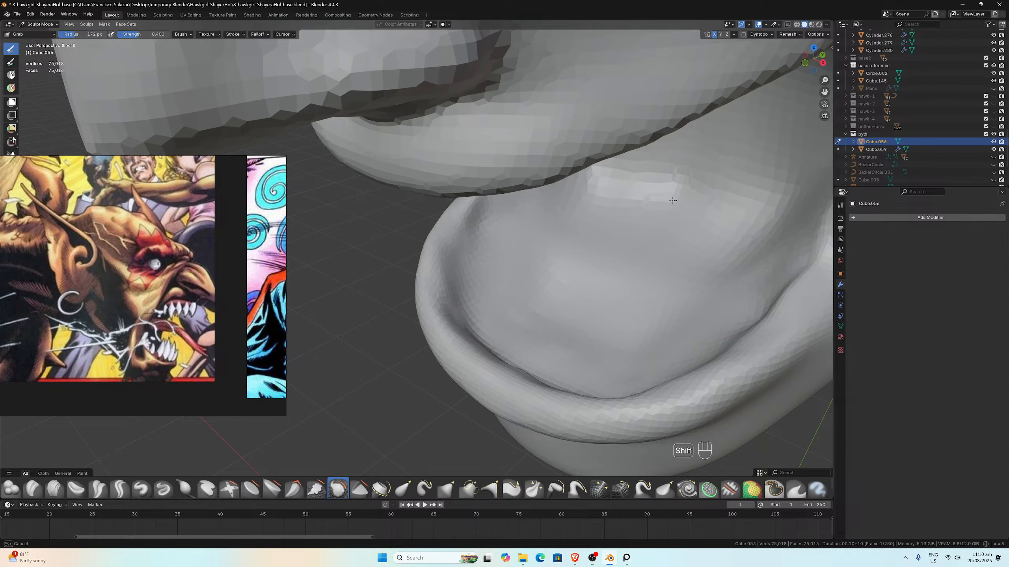
pyautogui.moveTo(561, 326); pyautogui.dragTo(511, 372, button='middle')
pyautogui.keyDown('shift'); pyautogui.moveTo(511, 371); pyautogui.dragTo(463, 383); pyautogui.keyUp('shift')
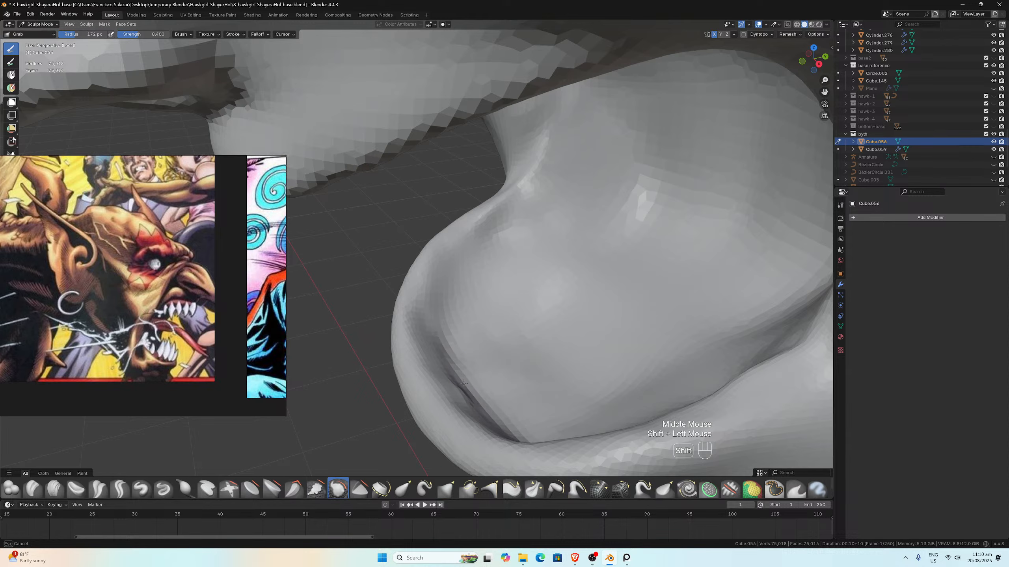
# Step: Lower and straighten the lower lip's upper edge toward the mouth corner with Grab strokes in the right side view
pyautogui.moveTo(524, 211); pyautogui.dragTo(555, 248, button='middle')
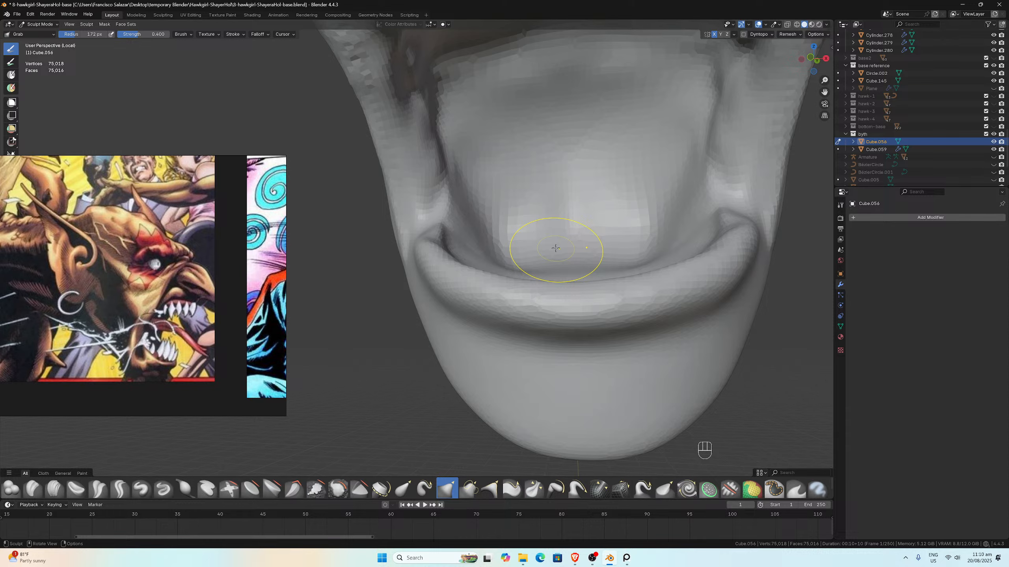
pyautogui.moveTo(552, 237); pyautogui.dragTo(481, 256, button='middle')
pyautogui.scroll(1, 482, 256)
pyautogui.scroll(-3, 481, 256)
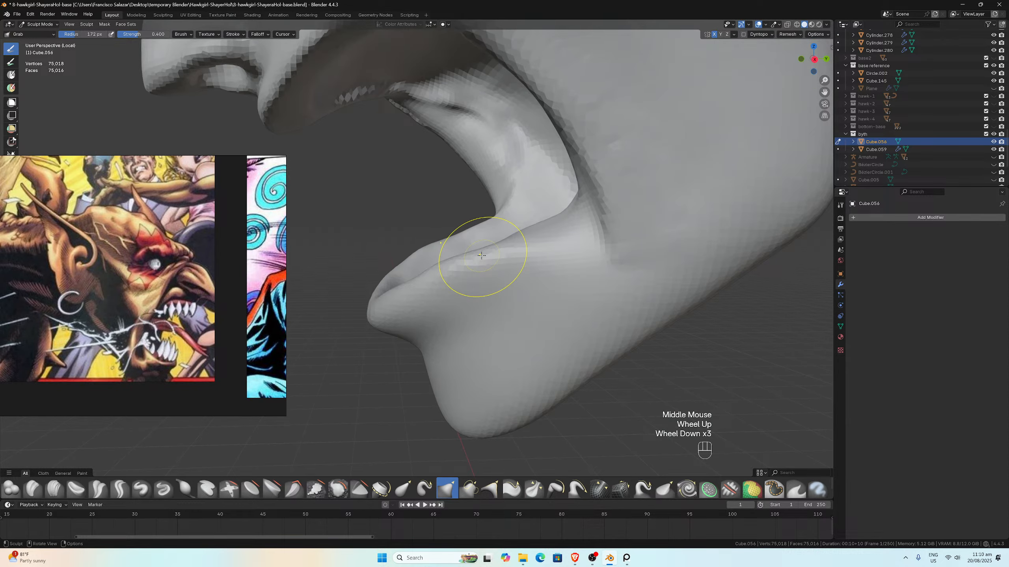
pyautogui.press('KP_3')
pyautogui.scroll(2, 452, 239)
pyautogui.scroll(-2, 407, 256)
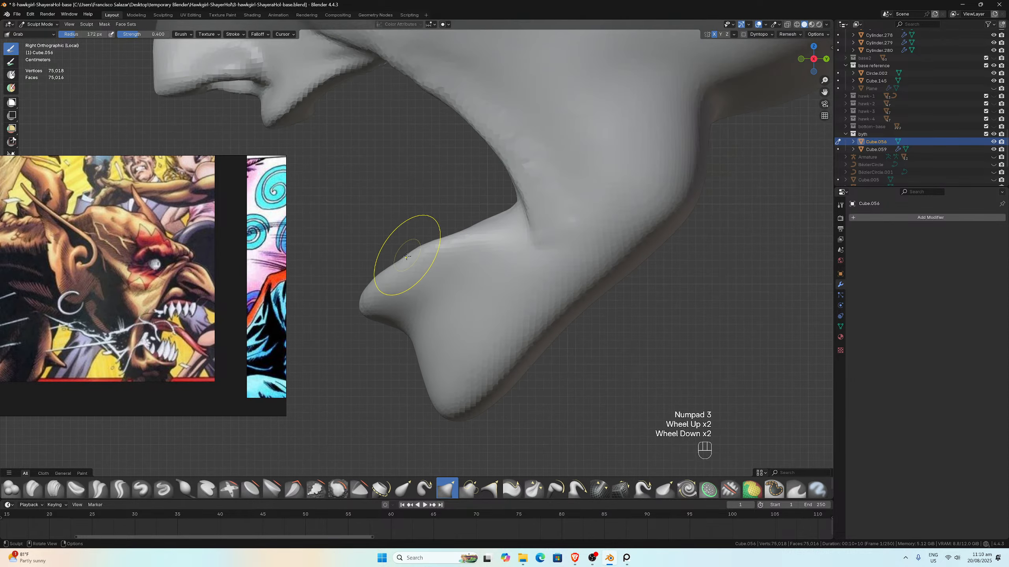
pyautogui.moveTo(401, 258); pyautogui.dragTo(457, 248)
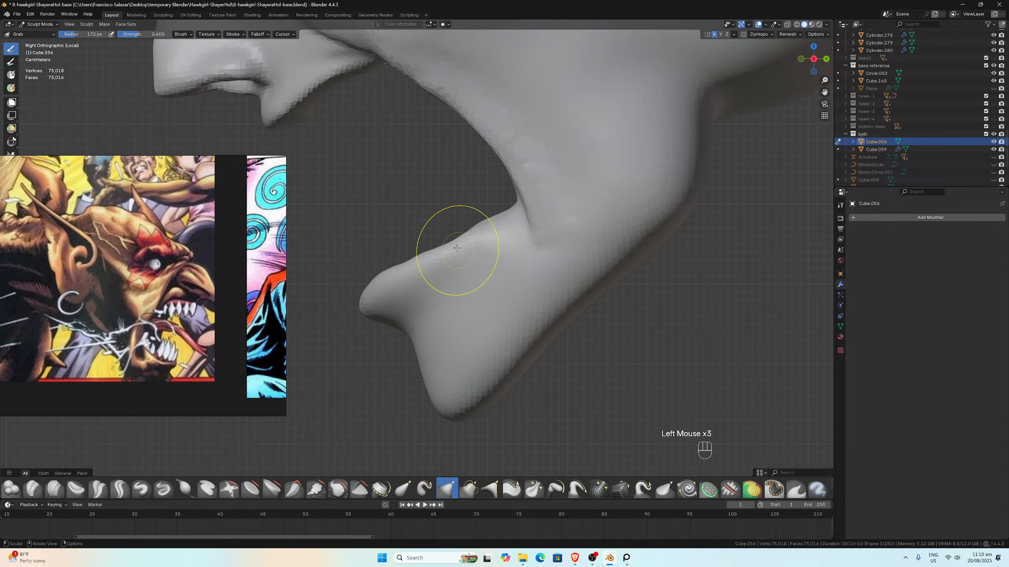
pyautogui.scroll(-1, 457, 247)
pyautogui.moveTo(376, 293)
pyautogui.mouseDown()
pyautogui.moveTo(382, 274)
pyautogui.moveTo(478, 234)
pyautogui.mouseUp()
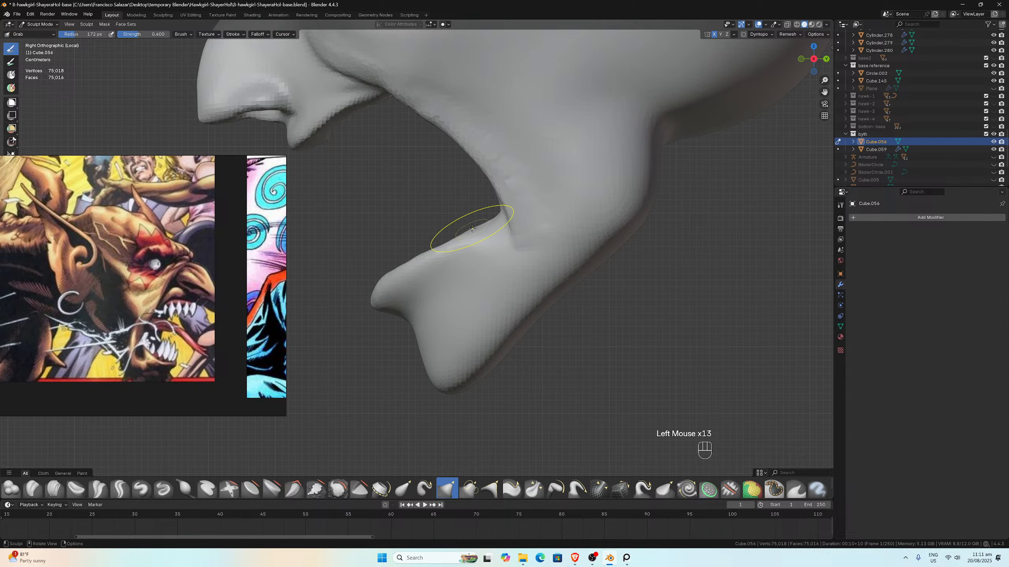
# Step: Adjust the upper lip's lower edge near the mouth corner with Grab strokes in the right side view
pyautogui.scroll(-1, 412, 174)
pyautogui.moveTo(408, 169); pyautogui.dragTo(407, 151, button='middle')
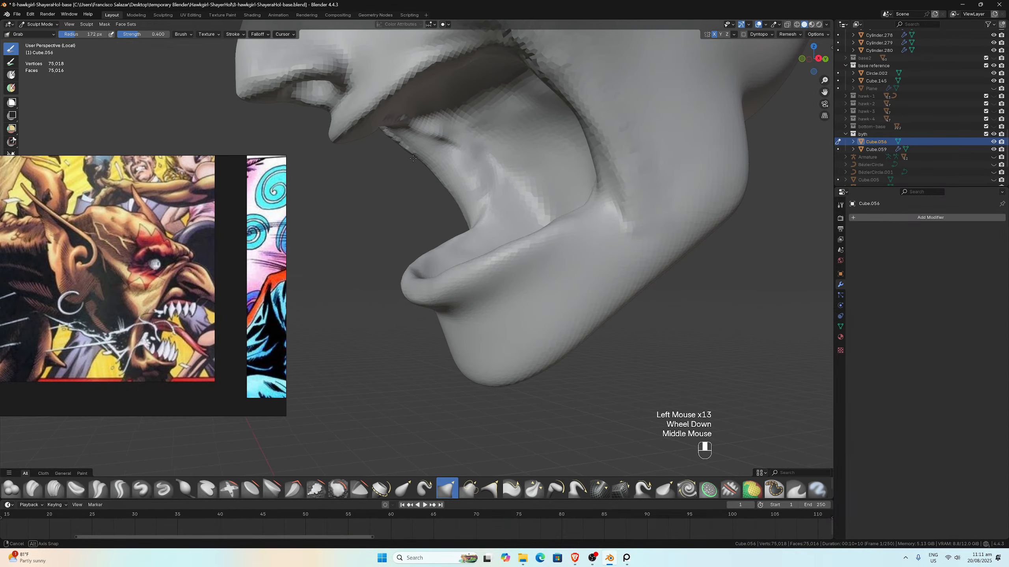
pyautogui.scroll(1, 407, 151)
pyautogui.press('KP_3')
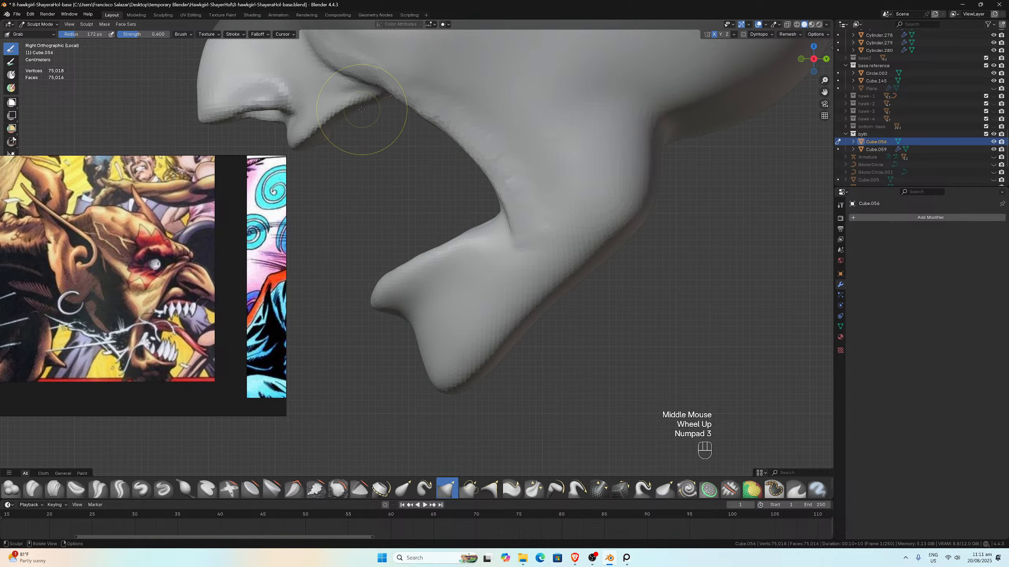
pyautogui.scroll(1, 360, 116)
pyautogui.moveTo(825, 97); pyautogui.dragTo(904, 301)
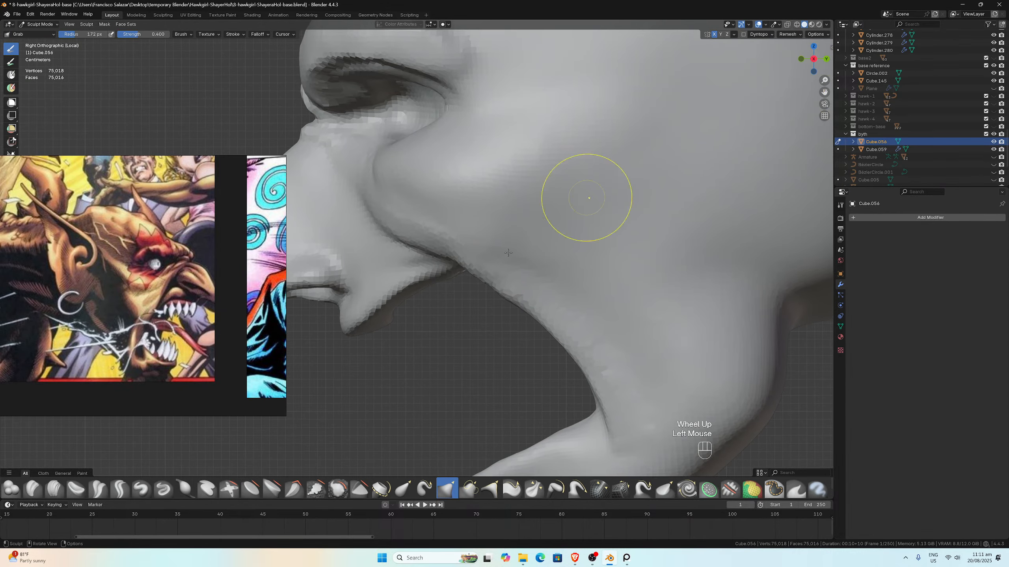
pyautogui.scroll(2, 435, 287)
pyautogui.moveTo(448, 279)
pyautogui.mouseDown()
pyautogui.moveTo(410, 266)
pyautogui.moveTo(409, 280)
pyautogui.moveTo(399, 273)
pyautogui.moveTo(428, 293)
pyautogui.moveTo(451, 277)
pyautogui.moveTo(388, 303)
pyautogui.moveTo(395, 296)
pyautogui.mouseUp()
# Step: Carve a groove inside the mouth behind the upper lip using a smaller, inverted Clay Strips brush
pyautogui.scroll(-2, 407, 284)
pyautogui.moveTo(399, 311); pyautogui.dragTo(364, 282, button='middle')
pyautogui.scroll(3, 364, 282)
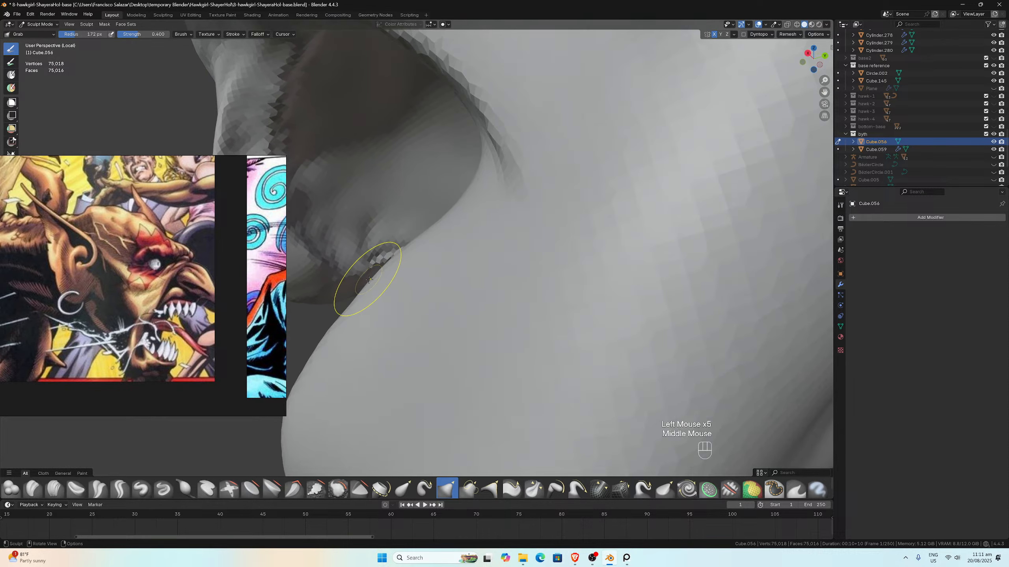
pyautogui.moveTo(824, 93); pyautogui.dragTo(705, 156)
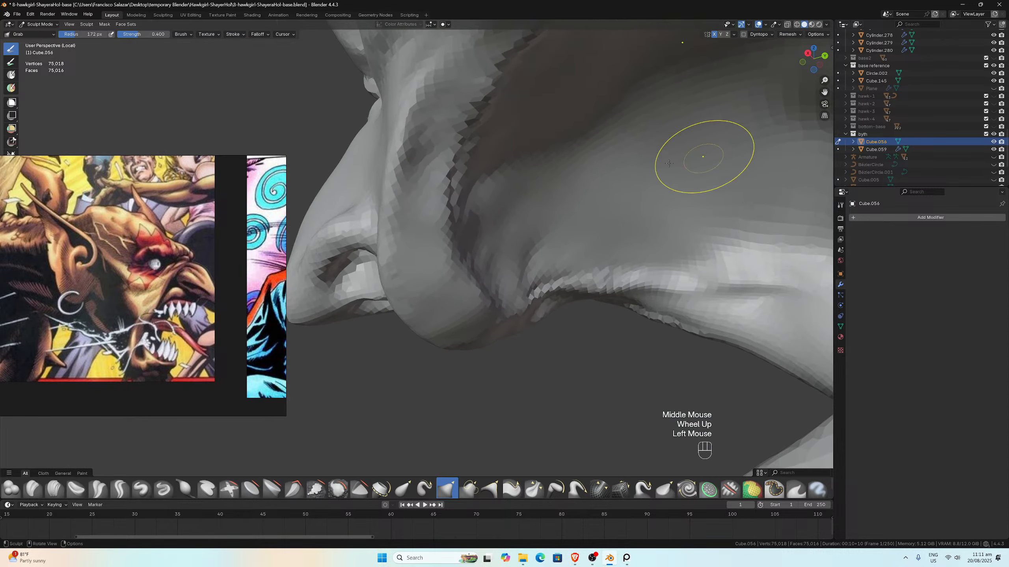
pyautogui.moveTo(705, 155); pyautogui.dragTo(626, 162, button='middle')
pyautogui.moveTo(440, 191); pyautogui.dragTo(448, 196, button='middle')
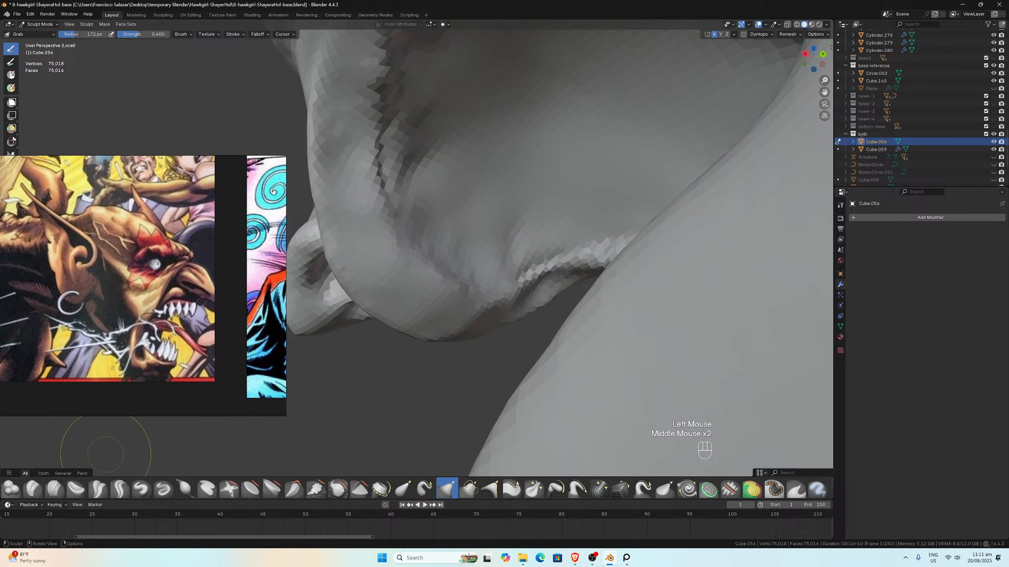
pyautogui.click(54, 489)
pyautogui.press('f')
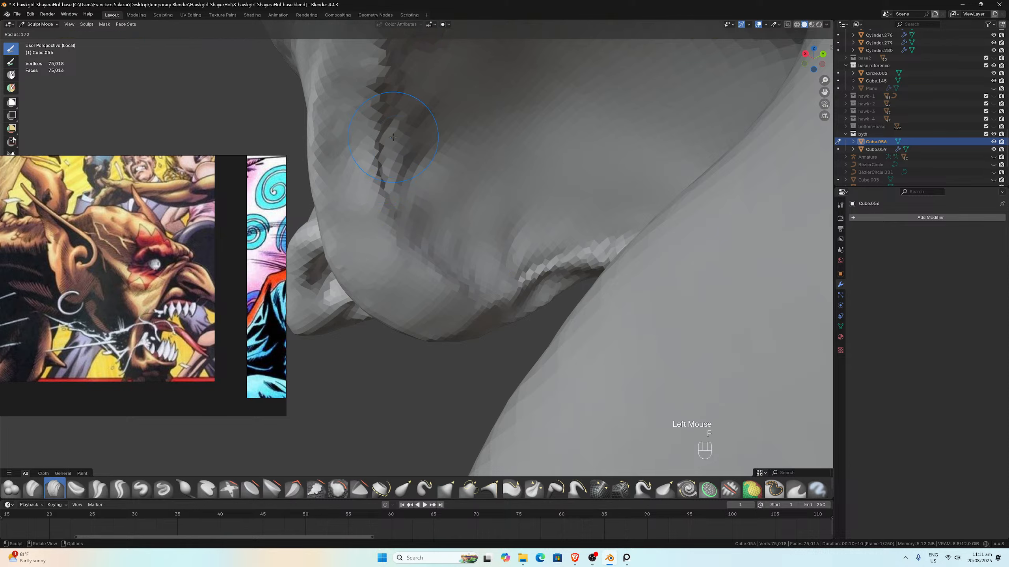
pyautogui.click(371, 135)
pyautogui.moveTo(366, 55)
pyautogui.keyDown('ctrl'); pyautogui.mouseDown()
pyautogui.moveTo(396, 246)
pyautogui.moveTo(474, 296)
pyautogui.moveTo(405, 258)
pyautogui.moveTo(469, 296)
pyautogui.moveTo(415, 257)
pyautogui.moveTo(469, 294)
pyautogui.moveTo(409, 214)
pyautogui.moveTo(489, 267)
pyautogui.moveTo(440, 252)
pyautogui.moveTo(425, 223)
pyautogui.moveTo(469, 270)
pyautogui.moveTo(401, 187)
pyautogui.moveTo(478, 279)
pyautogui.moveTo(437, 274)
pyautogui.moveTo(431, 284)
pyautogui.moveTo(386, 242)
pyautogui.moveTo(397, 214)
pyautogui.moveTo(375, 213)
pyautogui.moveTo(375, 222)
pyautogui.moveTo(375, 143)
pyautogui.moveTo(402, 87)
pyautogui.mouseUp(); pyautogui.keyUp('ctrl')
pyautogui.moveTo(401, 88); pyautogui.dragTo(422, 39, button='middle')
pyautogui.scroll(-2, 422, 40)
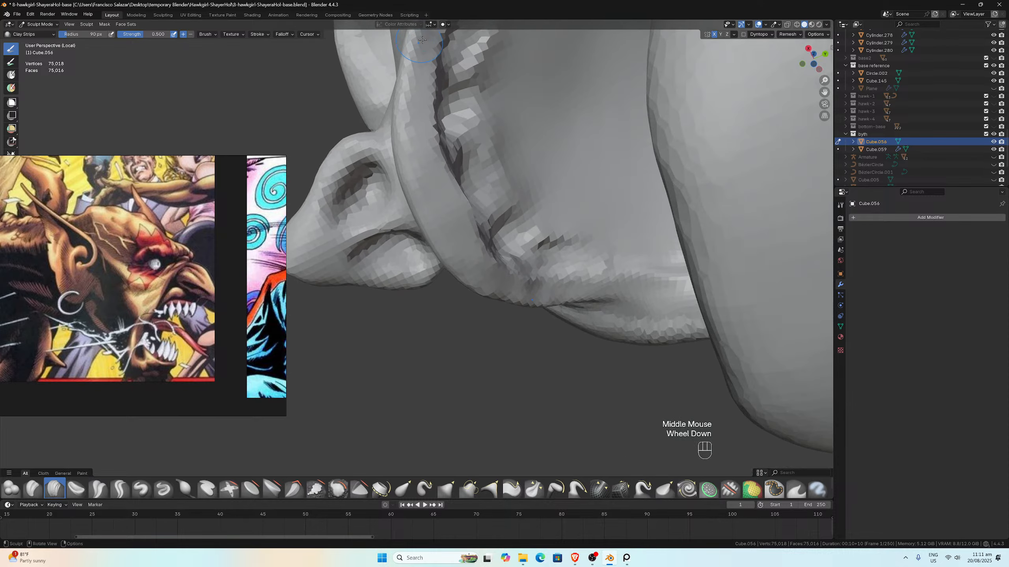
# Step: Carve the mouth roof deeper behind the upper lip with inverted Clay Strips strokes
pyautogui.moveTo(465, 67)
pyautogui.keyDown('ctrl'); pyautogui.mouseDown()
pyautogui.moveTo(490, 159)
pyautogui.moveTo(520, 187)
pyautogui.mouseUp(); pyautogui.keyUp('ctrl')
pyautogui.moveTo(521, 187); pyautogui.dragTo(478, 266, button='middle')
pyautogui.moveTo(479, 266)
pyautogui.keyDown('ctrl'); pyautogui.mouseDown()
pyautogui.moveTo(417, 250)
pyautogui.moveTo(437, 263)
pyautogui.moveTo(552, 242)
pyautogui.moveTo(481, 219)
pyautogui.moveTo(457, 198)
pyautogui.moveTo(489, 171)
pyautogui.moveTo(525, 187)
pyautogui.moveTo(516, 151)
pyautogui.moveTo(485, 156)
pyautogui.moveTo(588, 111)
pyautogui.moveTo(620, 171)
pyautogui.moveTo(528, 214)
pyautogui.moveTo(481, 167)
pyautogui.mouseUp(); pyautogui.keyUp('ctrl')
pyautogui.moveTo(480, 167)
pyautogui.mouseDown(button='middle')
pyautogui.moveTo(469, 119)
pyautogui.moveTo(471, 147)
pyautogui.mouseUp(button='middle')
pyautogui.moveTo(470, 147); pyautogui.dragTo(464, 171, button='middle')
pyautogui.moveTo(465, 171); pyautogui.dragTo(459, 159, button='middle')
pyautogui.moveTo(482, 124)
pyautogui.keyDown('ctrl'); pyautogui.mouseDown()
pyautogui.moveTo(471, 129)
pyautogui.moveTo(504, 116)
pyautogui.mouseUp(); pyautogui.keyUp('ctrl')
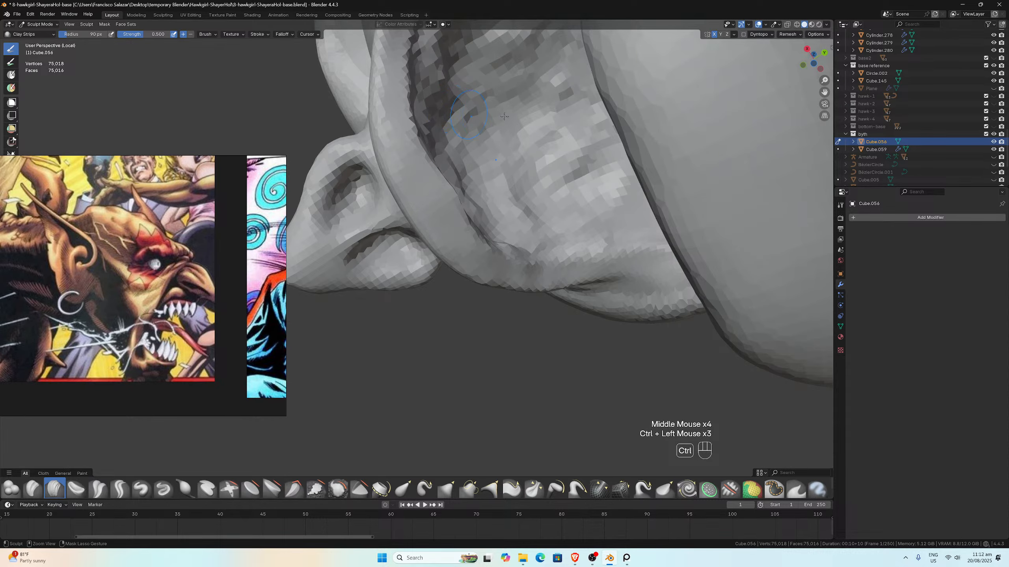
# Step: Hollow out the side of the mouth roof toward the inner cheek with inverted Clay Strips strokes
pyautogui.moveTo(824, 92); pyautogui.dragTo(786, 246)
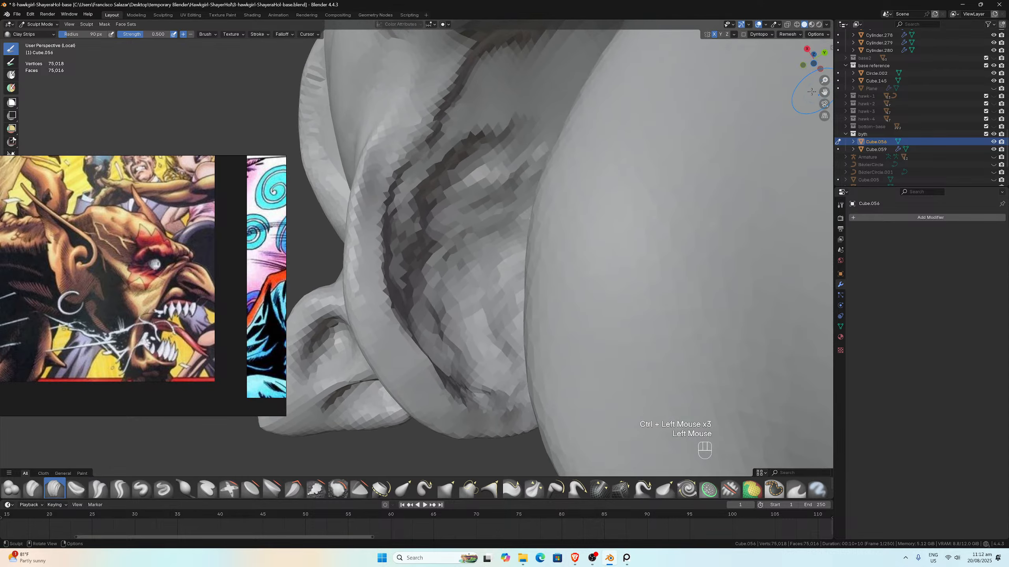
pyautogui.moveTo(476, 131); pyautogui.dragTo(480, 99, button='middle')
pyautogui.moveTo(479, 99)
pyautogui.keyDown('ctrl'); pyautogui.mouseDown()
pyautogui.moveTo(415, 185)
pyautogui.moveTo(422, 219)
pyautogui.mouseUp(); pyautogui.keyUp('ctrl')
pyautogui.keyDown('ctrl'); pyautogui.moveTo(457, 153); pyautogui.dragTo(513, 124); pyautogui.keyUp('ctrl')
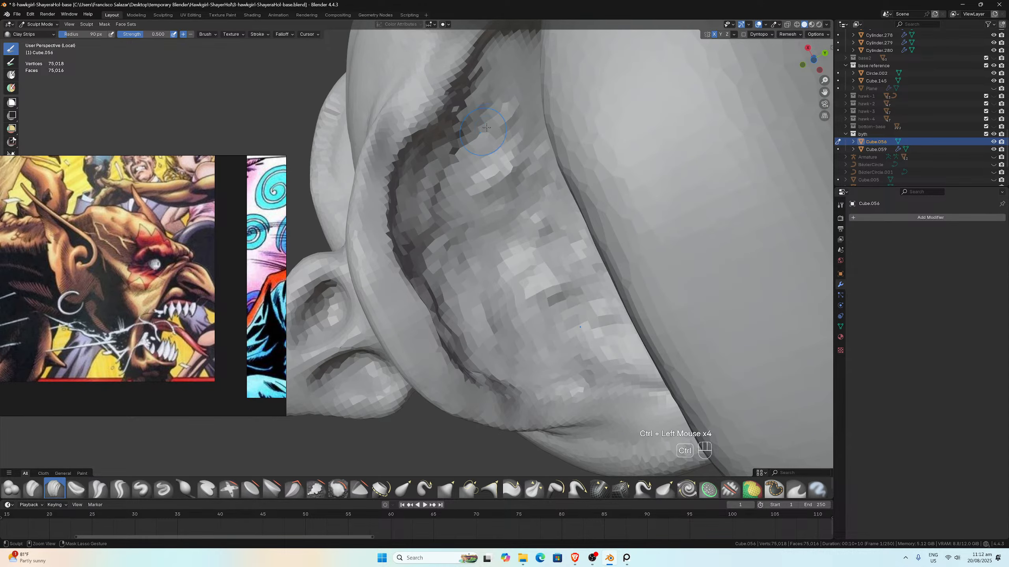
pyautogui.moveTo(445, 175)
pyautogui.keyDown('ctrl'); pyautogui.mouseDown()
pyautogui.moveTo(505, 145)
pyautogui.moveTo(465, 205)
pyautogui.mouseUp(); pyautogui.keyUp('ctrl')
pyautogui.moveTo(432, 223)
pyautogui.keyDown('ctrl'); pyautogui.mouseDown()
pyautogui.moveTo(411, 206)
pyautogui.moveTo(421, 238)
pyautogui.mouseUp(); pyautogui.keyUp('ctrl')
# Step: Carve along the inner edge of the upper lip and across the front of the mouth roof with inverted Clay Strips
pyautogui.moveTo(421, 238)
pyautogui.mouseDown(button='middle')
pyautogui.moveTo(388, 287)
pyautogui.moveTo(382, 278)
pyautogui.mouseUp(button='middle')
pyautogui.scroll(2, 388, 287)
pyautogui.moveTo(383, 278)
pyautogui.keyDown('ctrl'); pyautogui.mouseDown()
pyautogui.moveTo(463, 352)
pyautogui.moveTo(377, 294)
pyautogui.moveTo(456, 358)
pyautogui.moveTo(437, 302)
pyautogui.moveTo(399, 255)
pyautogui.moveTo(391, 274)
pyautogui.moveTo(375, 256)
pyautogui.moveTo(437, 318)
pyautogui.mouseUp(); pyautogui.keyUp('ctrl')
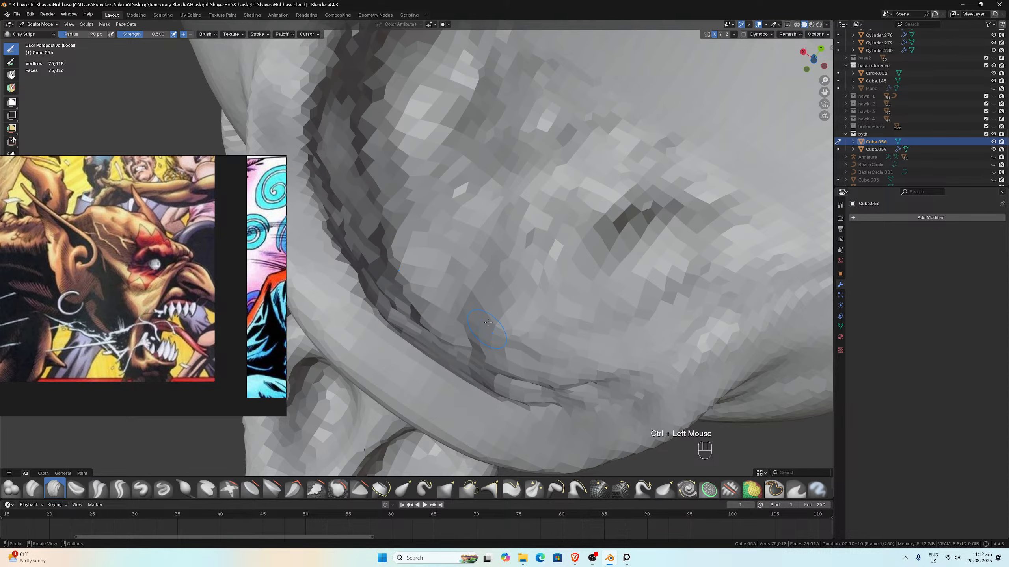
pyautogui.moveTo(437, 318); pyautogui.dragTo(554, 301, button='middle')
pyautogui.scroll(-2, 554, 297)
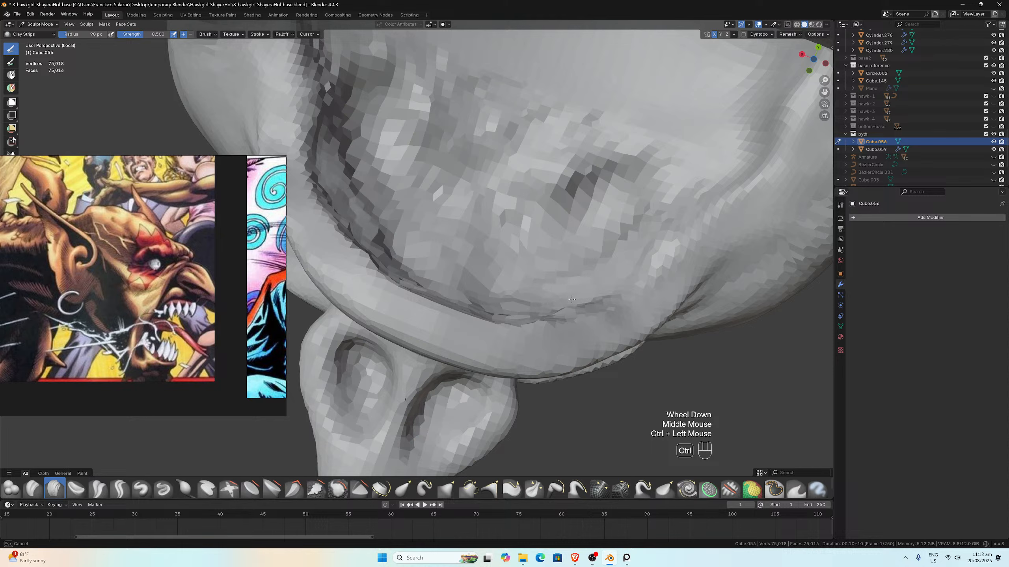
pyautogui.moveTo(324, 206)
pyautogui.keyDown('ctrl'); pyautogui.mouseDown()
pyautogui.moveTo(338, 227)
pyautogui.moveTo(516, 305)
pyautogui.mouseUp(); pyautogui.keyUp('ctrl')
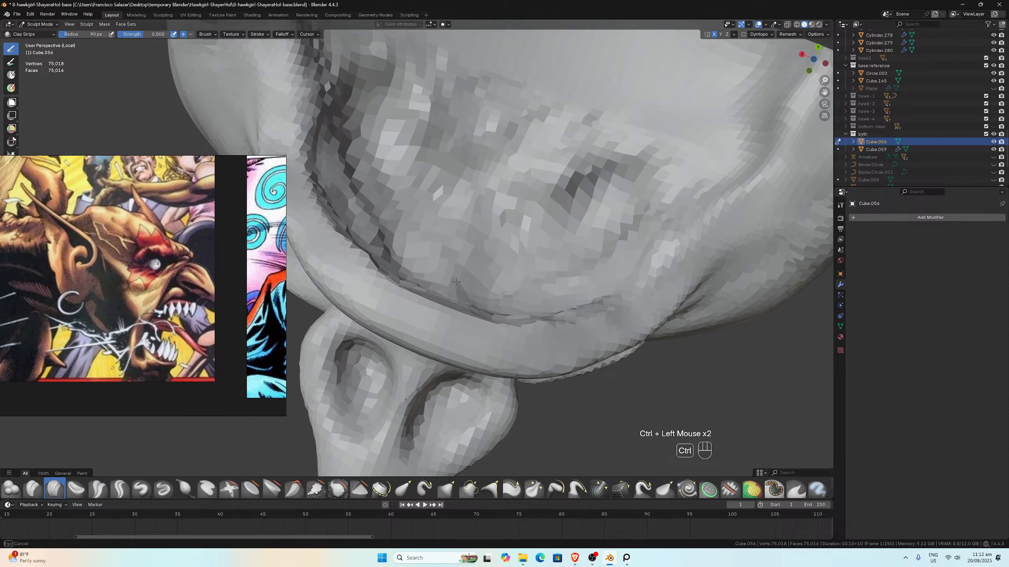
pyautogui.moveTo(654, 230)
pyautogui.keyDown('ctrl'); pyautogui.mouseDown()
pyautogui.moveTo(671, 238)
pyautogui.moveTo(699, 215)
pyautogui.moveTo(684, 187)
pyautogui.moveTo(533, 236)
pyautogui.moveTo(510, 210)
pyautogui.moveTo(556, 179)
pyautogui.moveTo(603, 167)
pyautogui.mouseUp(); pyautogui.keyUp('ctrl')
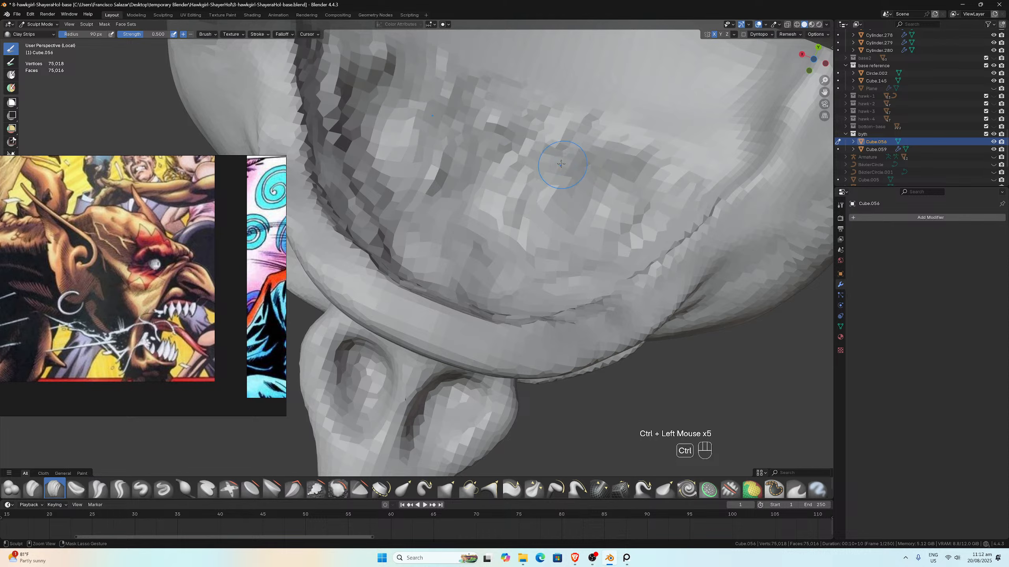
# Step: Carve the side of the mouth roof slightly more and smooth the carved surface behind the upper lip
pyautogui.scroll(-2, 331, 153)
pyautogui.moveTo(331, 153); pyautogui.dragTo(358, 120, button='middle')
pyautogui.scroll(1, 362, 115)
pyautogui.moveTo(353, 119)
pyautogui.keyDown('ctrl'); pyautogui.mouseDown()
pyautogui.moveTo(373, 104)
pyautogui.moveTo(353, 139)
pyautogui.mouseUp(); pyautogui.keyUp('ctrl')
pyautogui.keyDown('shift'); pyautogui.moveTo(353, 115); pyautogui.dragTo(350, 113, button='middle'); pyautogui.keyUp('shift')
pyautogui.keyDown('shift'); pyautogui.moveTo(342, 76); pyautogui.dragTo(365, 179); pyautogui.keyUp('shift')
pyautogui.moveTo(381, 187)
pyautogui.keyDown('shift'); pyautogui.mouseDown()
pyautogui.moveTo(408, 157)
pyautogui.moveTo(401, 115)
pyautogui.moveTo(445, 163)
pyautogui.moveTo(611, 185)
pyautogui.moveTo(449, 197)
pyautogui.mouseUp(); pyautogui.keyUp('shift')
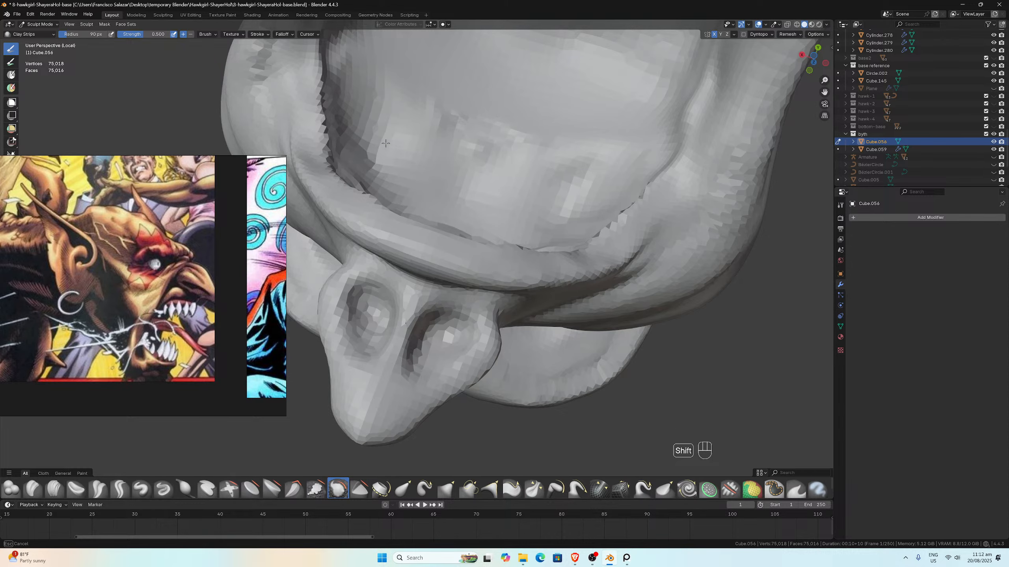
# Step: Deepen the crease between the upper lip's inner edge and the smoothed mouth roof with inverted Clay Strips
pyautogui.moveTo(386, 143); pyautogui.dragTo(338, 107, button='middle')
pyautogui.scroll(1, 357, 119)
pyautogui.scroll(-1, 338, 108)
pyautogui.moveTo(335, 71)
pyautogui.keyDown('ctrl'); pyautogui.mouseDown()
pyautogui.moveTo(332, 103)
pyautogui.moveTo(371, 181)
pyautogui.moveTo(445, 240)
pyautogui.moveTo(504, 254)
pyautogui.mouseUp(); pyautogui.keyUp('ctrl')
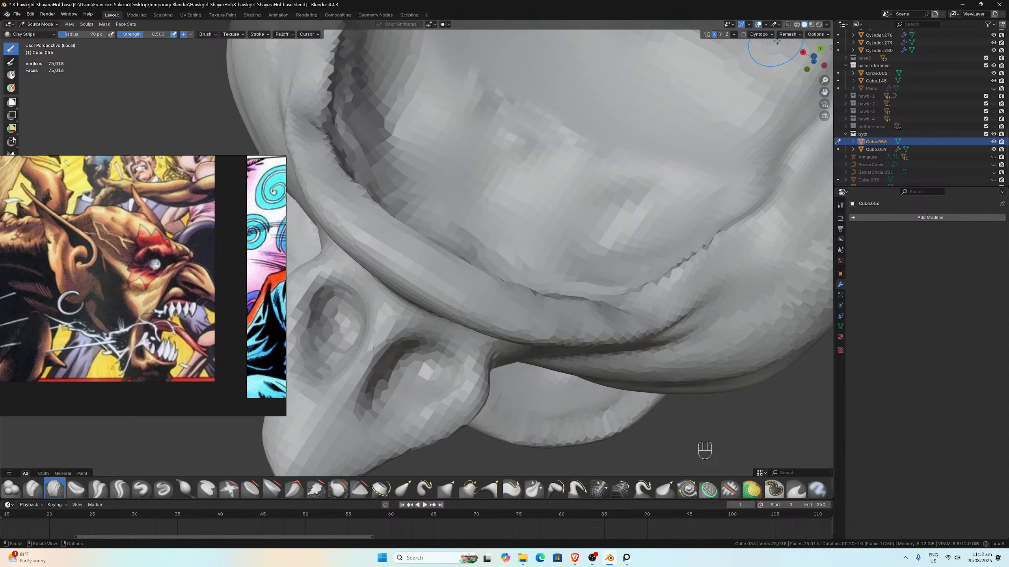
# Step: Voxel remesh the head and inspect the open mouth from the front orthographic view
pyautogui.click(788, 35)
pyautogui.click(796, 92)
pyautogui.scroll(-2, 516, 219)
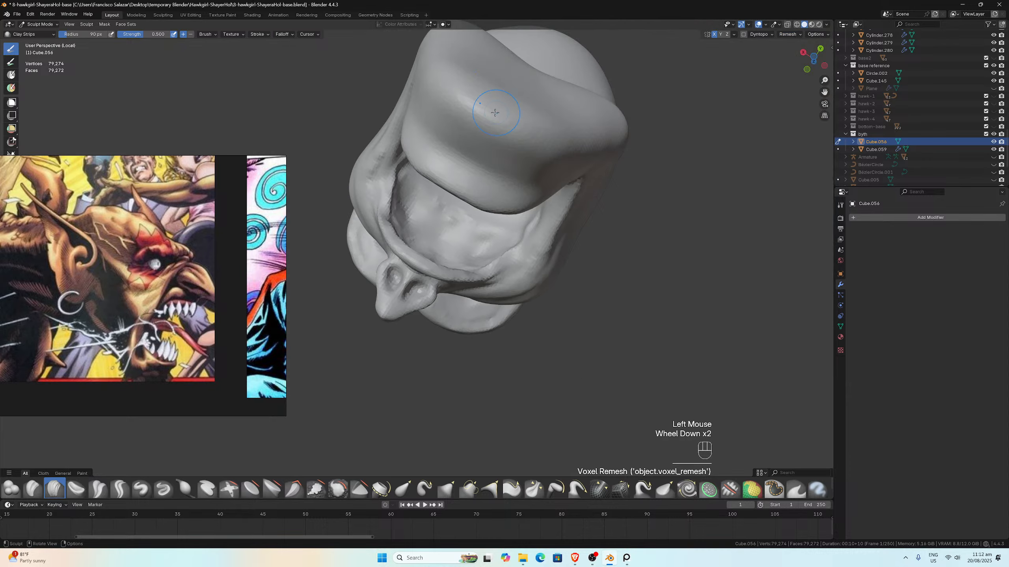
pyautogui.moveTo(456, 258); pyautogui.dragTo(516, 218, button='middle')
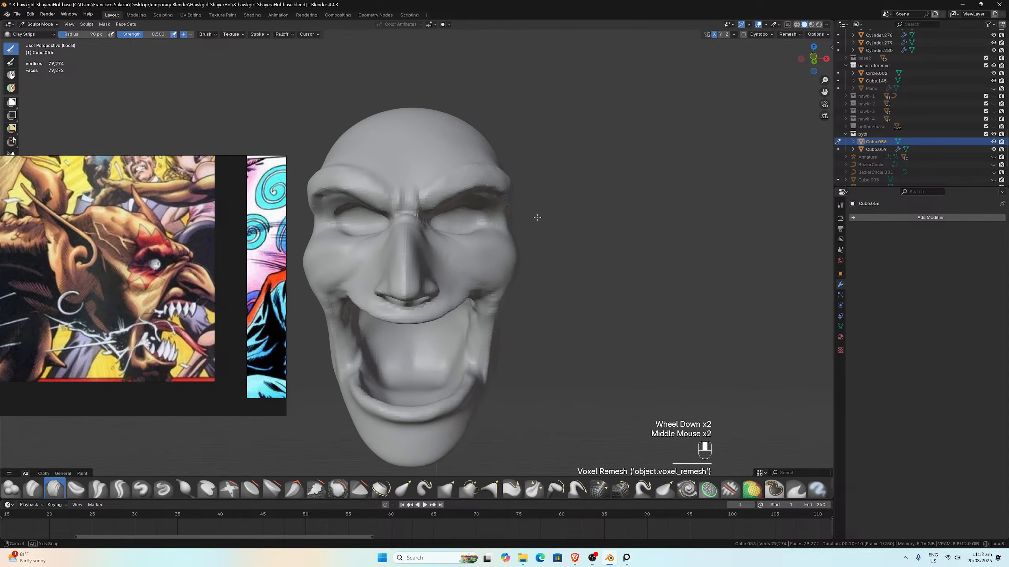
pyautogui.scroll(3, 520, 219)
pyautogui.press('KP_1')
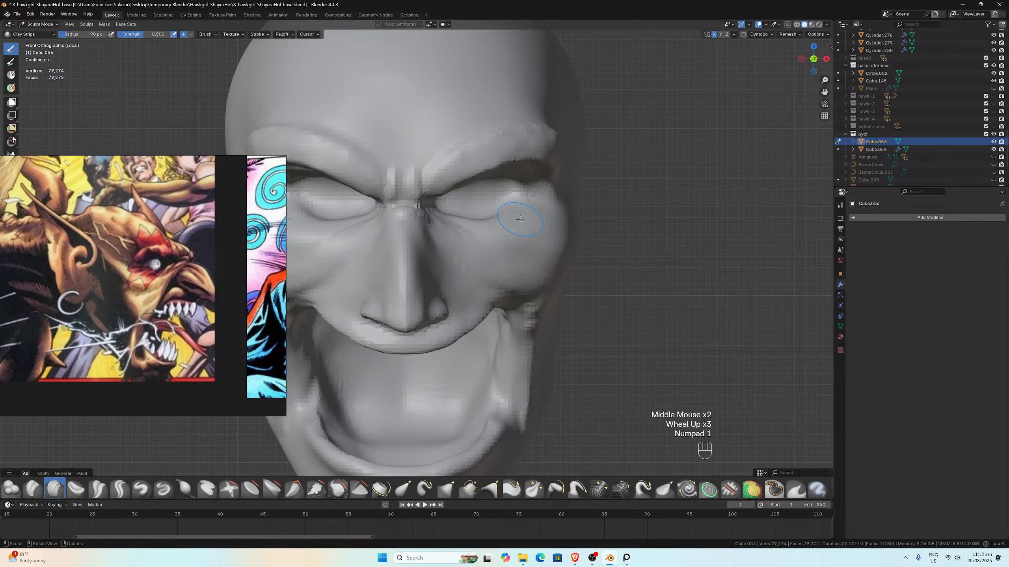
# Step: Reshape the side of the jaw beside the open mouth from the front view with an enlarged Grab brush
pyautogui.scroll(-2, 520, 219)
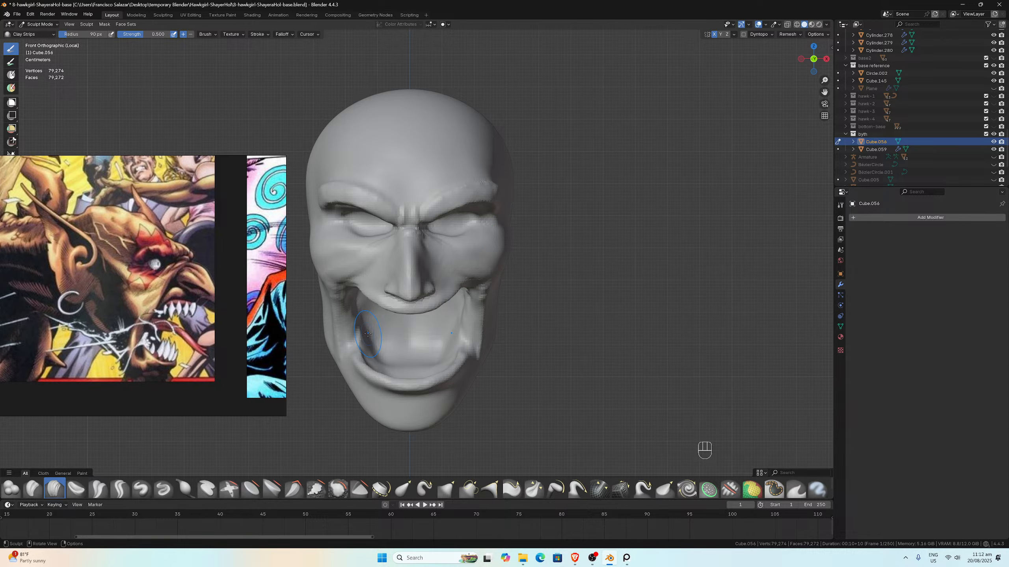
pyautogui.press('g')
pyautogui.press('f')
pyautogui.click(391, 357)
pyautogui.scroll(-2, 389, 347)
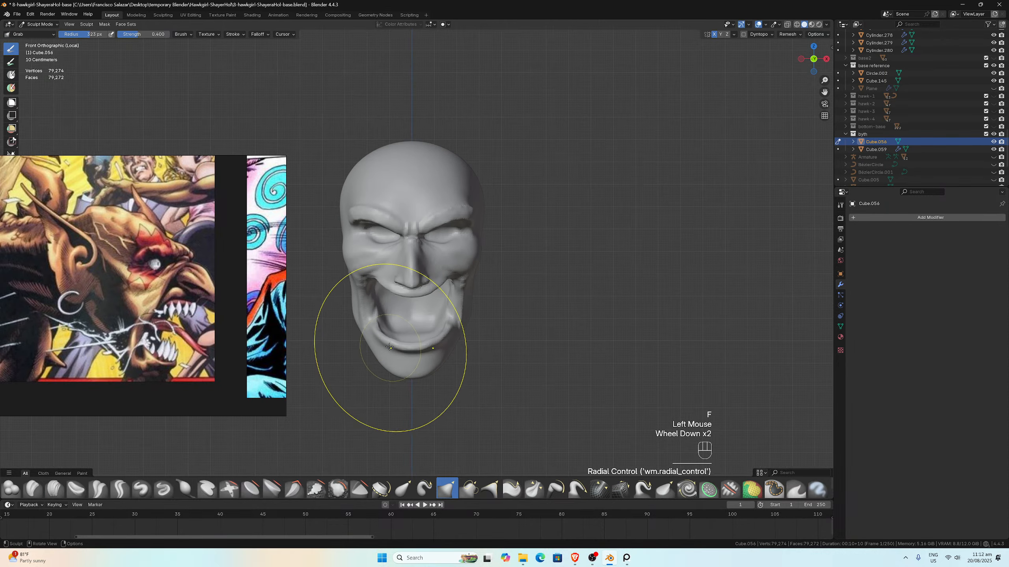
pyautogui.scroll(2, 388, 342)
pyautogui.moveTo(344, 323)
pyautogui.mouseDown()
pyautogui.moveTo(338, 305)
pyautogui.moveTo(359, 356)
pyautogui.mouseUp()
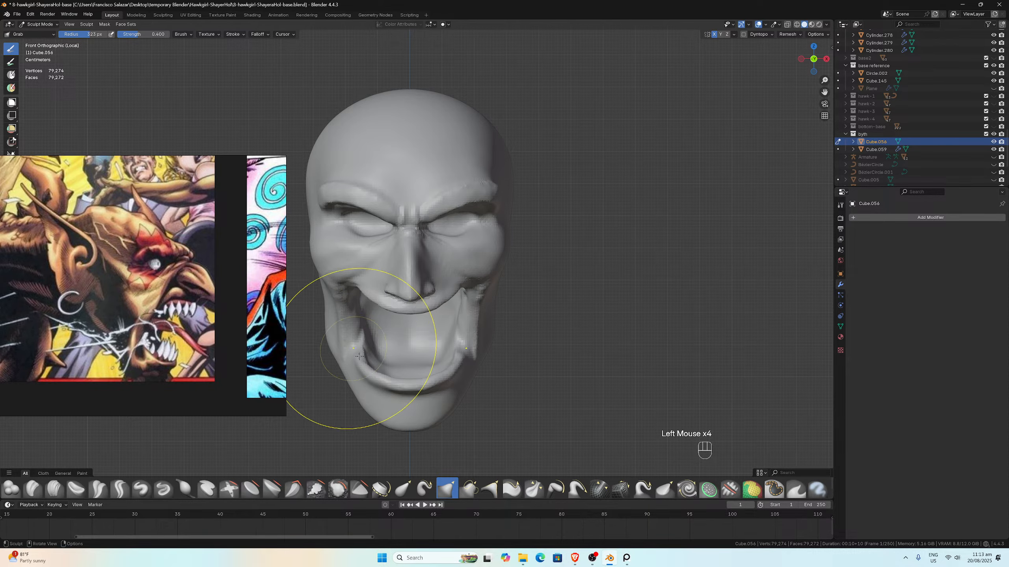
# Step: Pull the lower eyelid area slightly outward with the Grab brush on both sides of the face
pyautogui.scroll(2, 392, 368)
pyautogui.scroll(-2, 399, 355)
pyautogui.scroll(2, 411, 306)
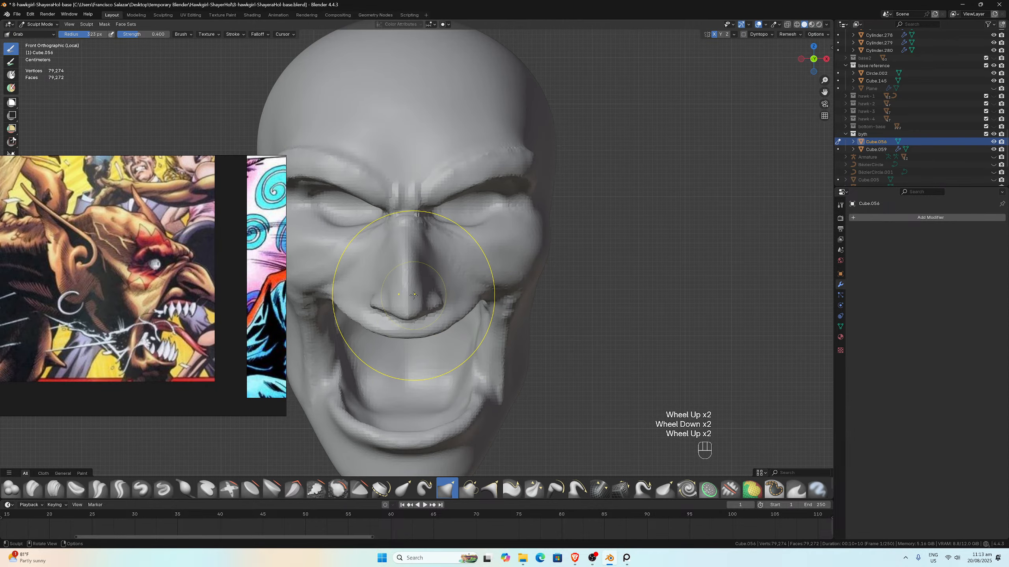
pyautogui.scroll(1, 413, 295)
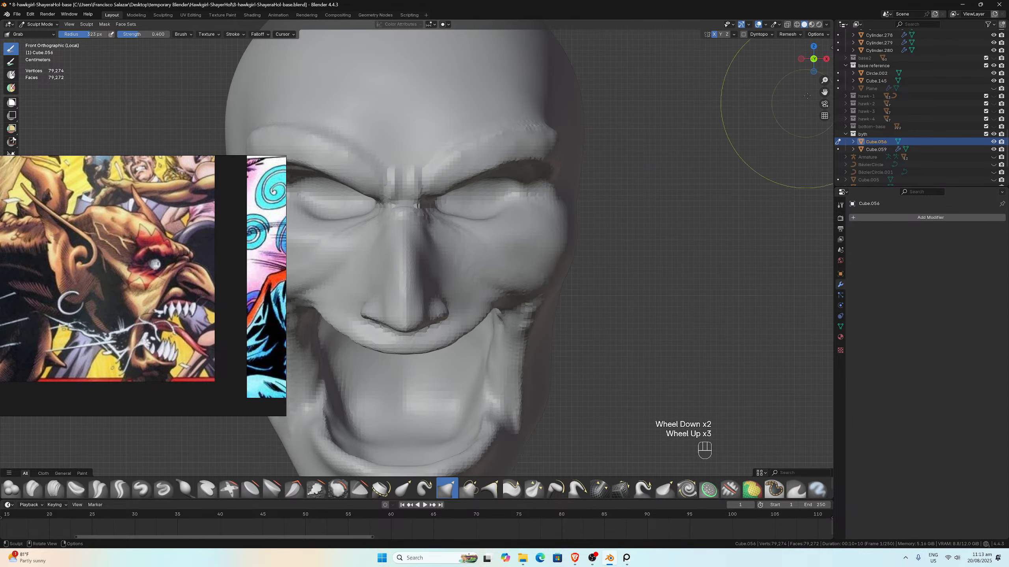
pyautogui.moveTo(825, 92); pyautogui.dragTo(902, 63)
pyautogui.scroll(1, 372, 225)
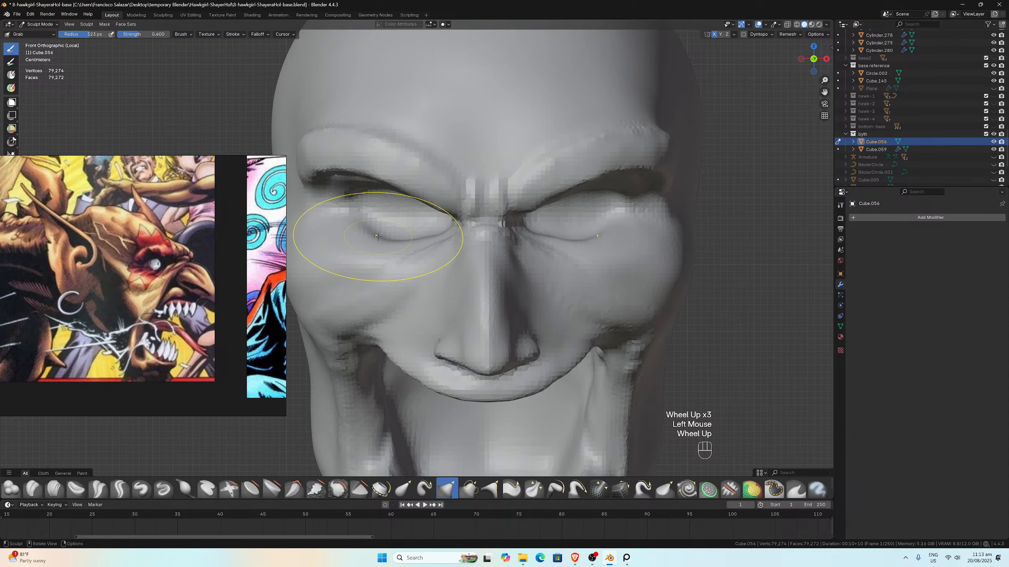
pyautogui.scroll(2, 368, 230)
pyautogui.moveTo(367, 230); pyautogui.dragTo(346, 227)
pyautogui.scroll(1, 413, 246)
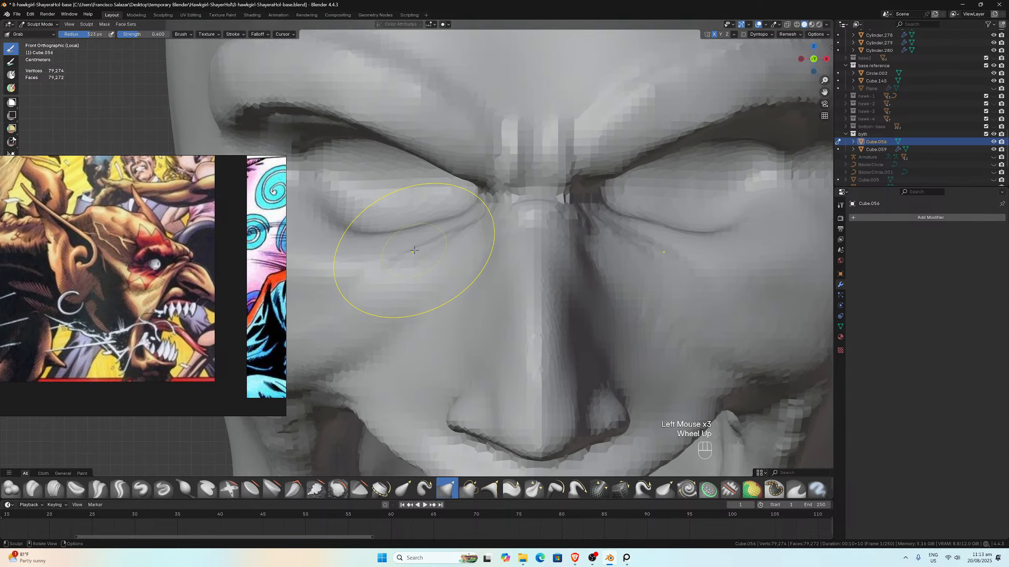
# Step: Leave the isolated view of the head, face it from the right orthographic view and return to Object Mode
pyautogui.scroll(-9, 429, 249)
pyautogui.moveTo(499, 258); pyautogui.dragTo(472, 253, button='middle')
pyautogui.press('/')
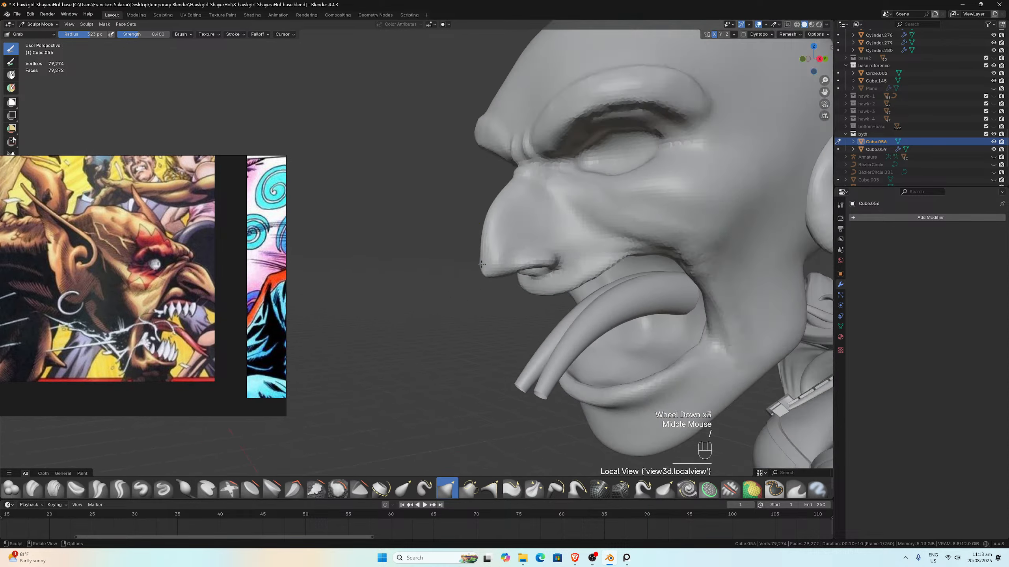
pyautogui.scroll(-2, 562, 243)
pyautogui.moveTo(562, 243); pyautogui.dragTo(552, 241, button='middle')
pyautogui.press('KP_3')
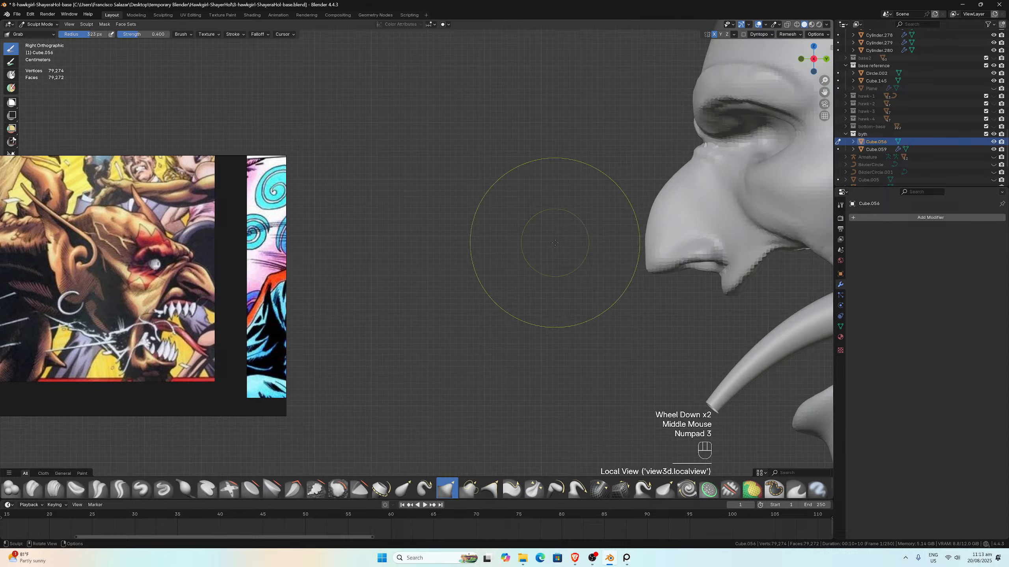
pyautogui.scroll(-2, 559, 248)
pyautogui.scroll(1, 554, 240)
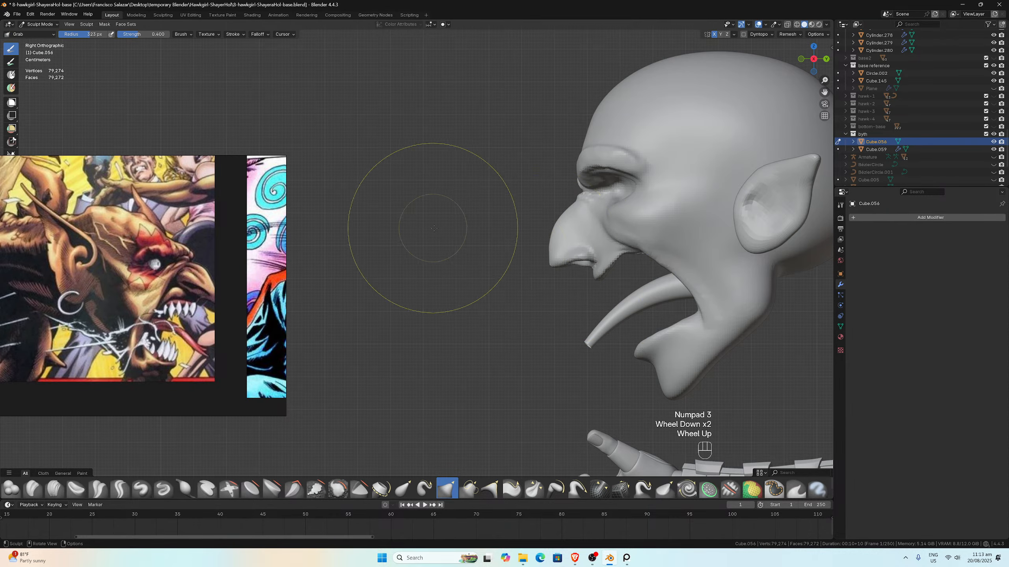
pyautogui.click(39, 25)
pyautogui.click(37, 32)
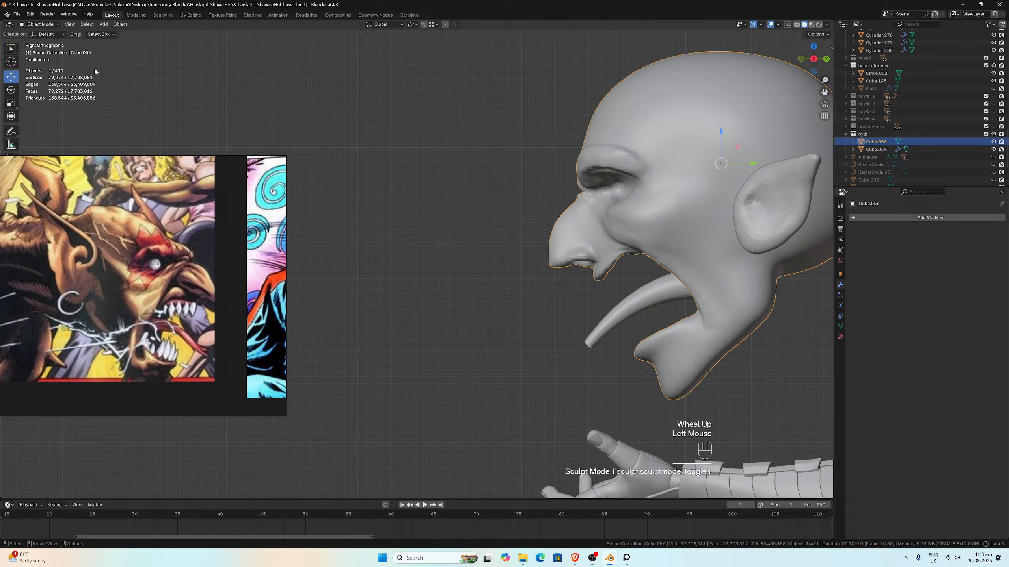
# Step: Compare the villain head's profile and scale with the Hawkgirl figure from the side and select her eye
pyautogui.scroll(-4, 359, 152)
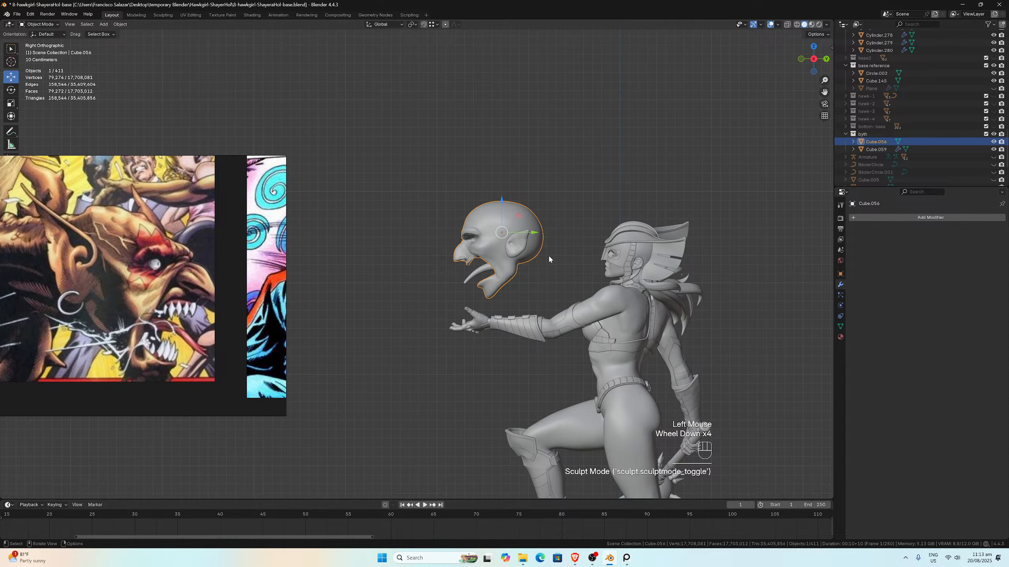
pyautogui.moveTo(548, 255); pyautogui.dragTo(578, 235, button='middle')
pyautogui.press('KP_3')
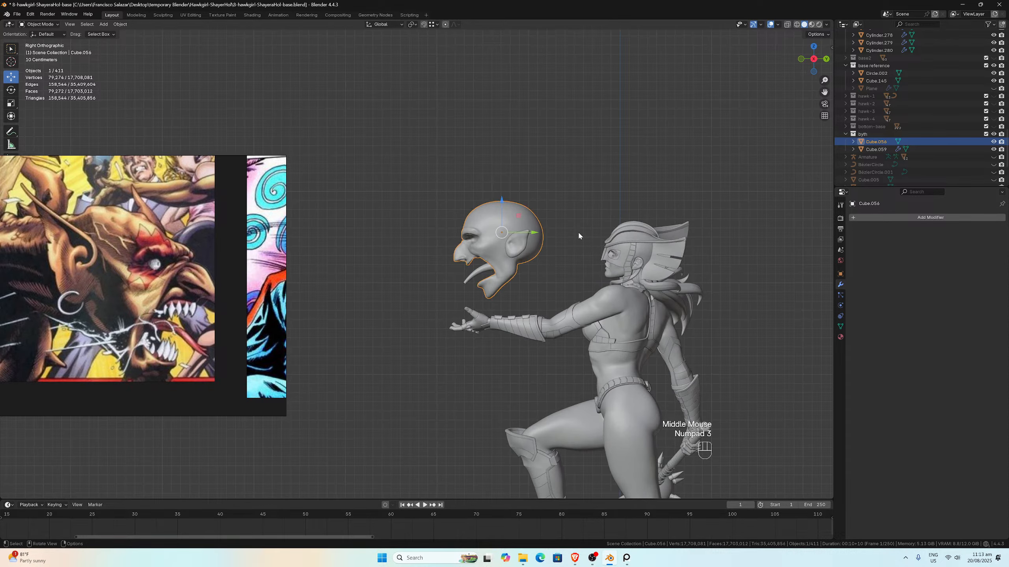
pyautogui.scroll(4, 578, 230)
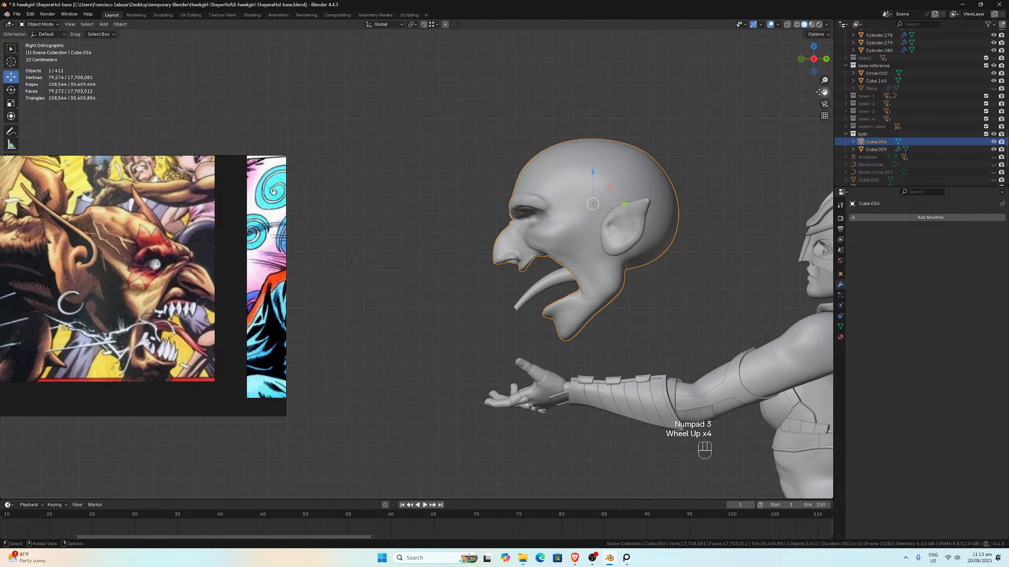
pyautogui.moveTo(819, 92); pyautogui.dragTo(688, 55)
pyautogui.scroll(3, 659, 228)
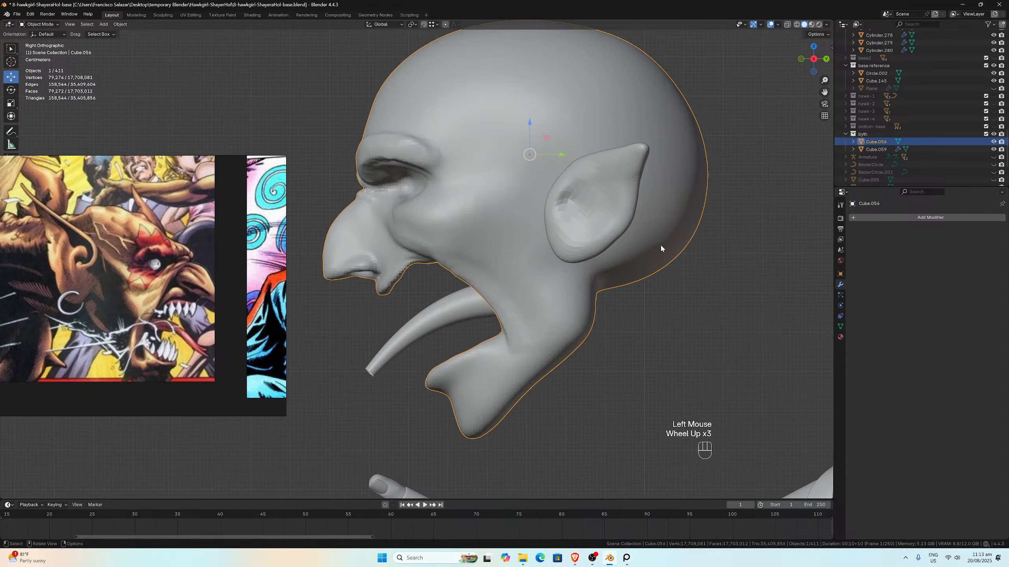
pyautogui.scroll(-4, 660, 248)
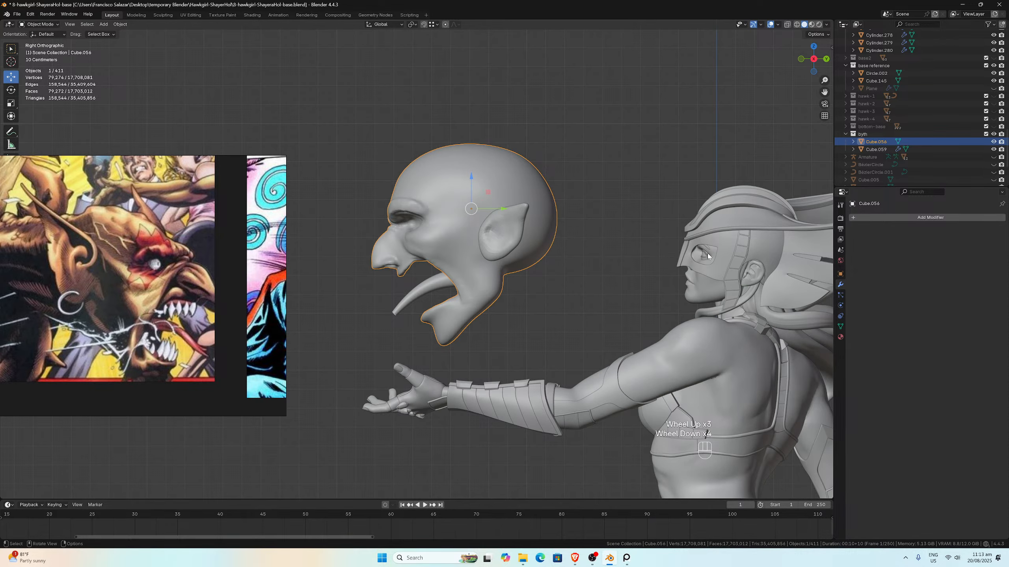
pyautogui.click(705, 258)
pyautogui.click(703, 259)
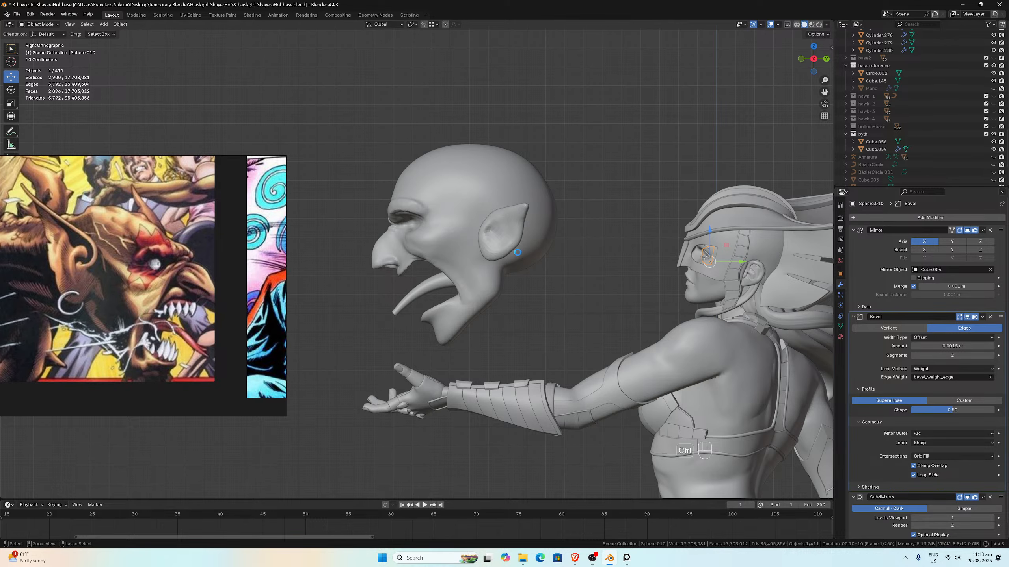
# Step: Save the file and check the villain head's profile against the comic reference
pyautogui.hotkey('ctrl', 's')
pyautogui.scroll(2, 516, 255)
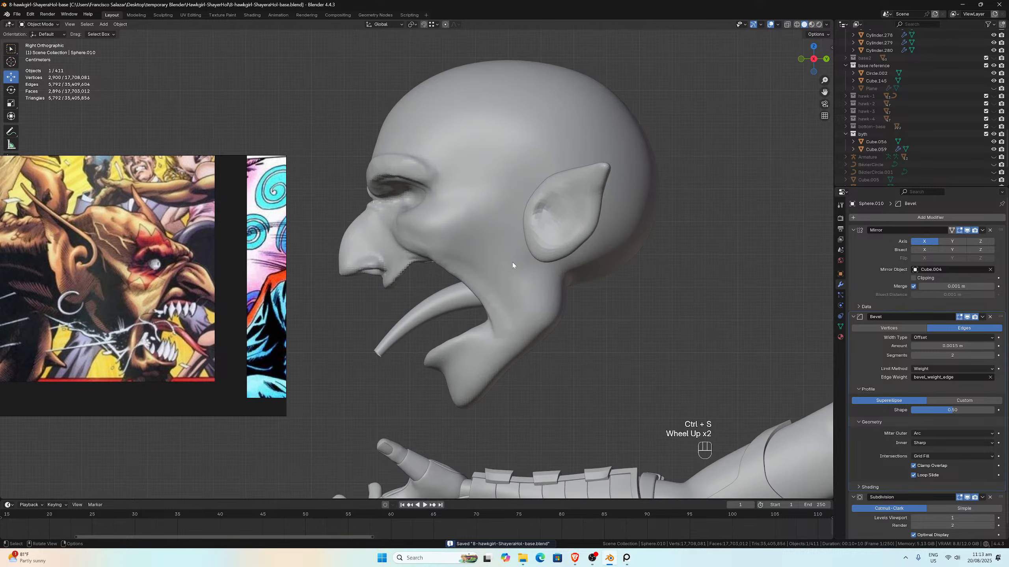
pyautogui.scroll(1, 512, 262)
pyautogui.scroll(-2, 517, 270)
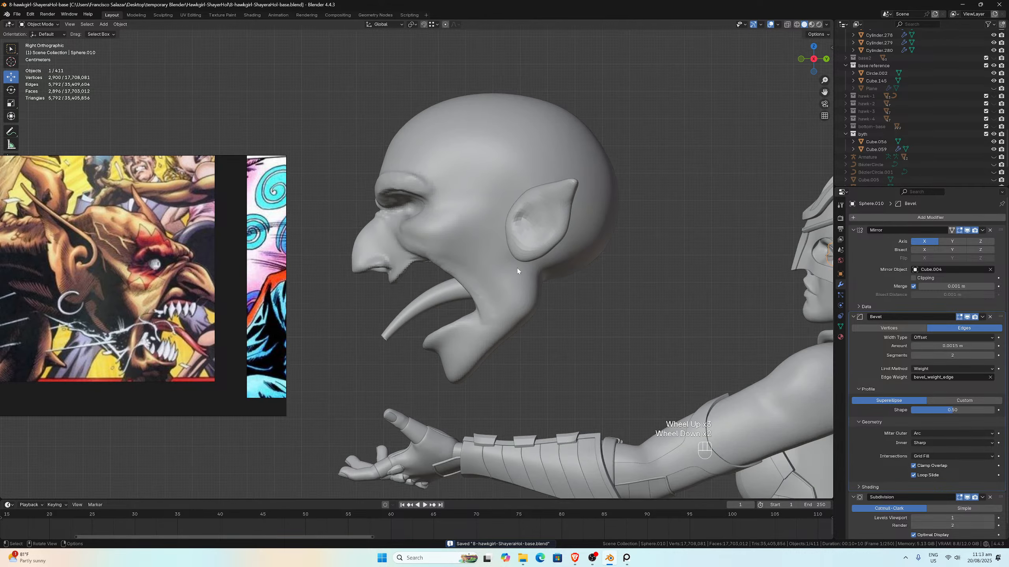
pyautogui.scroll(2, 514, 273)
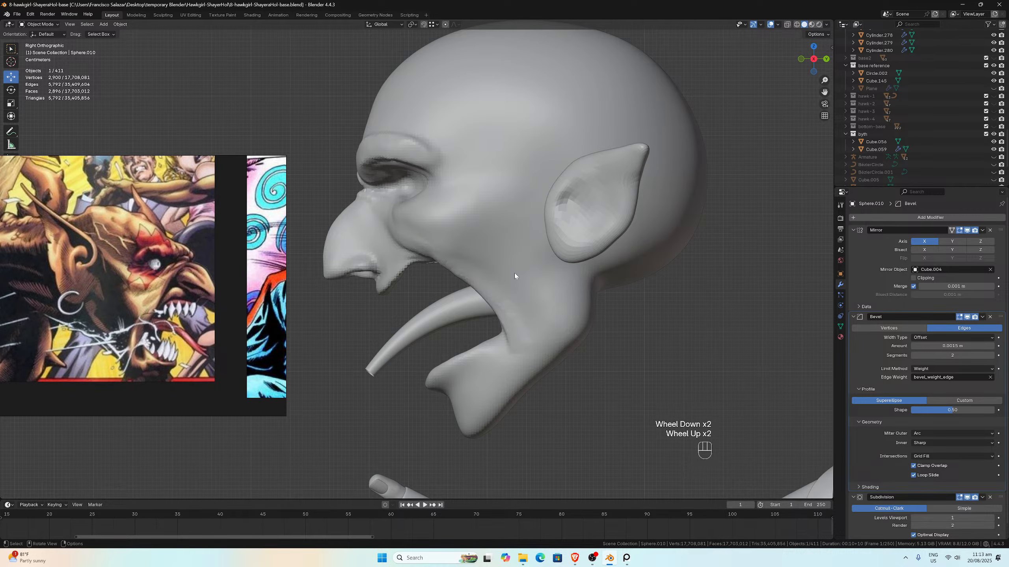
# Step: Put the villain's head back into Sculpt Mode and reshape the front tip of the lower lip with Grab
pyautogui.click(462, 364)
pyautogui.scroll(2, 465, 365)
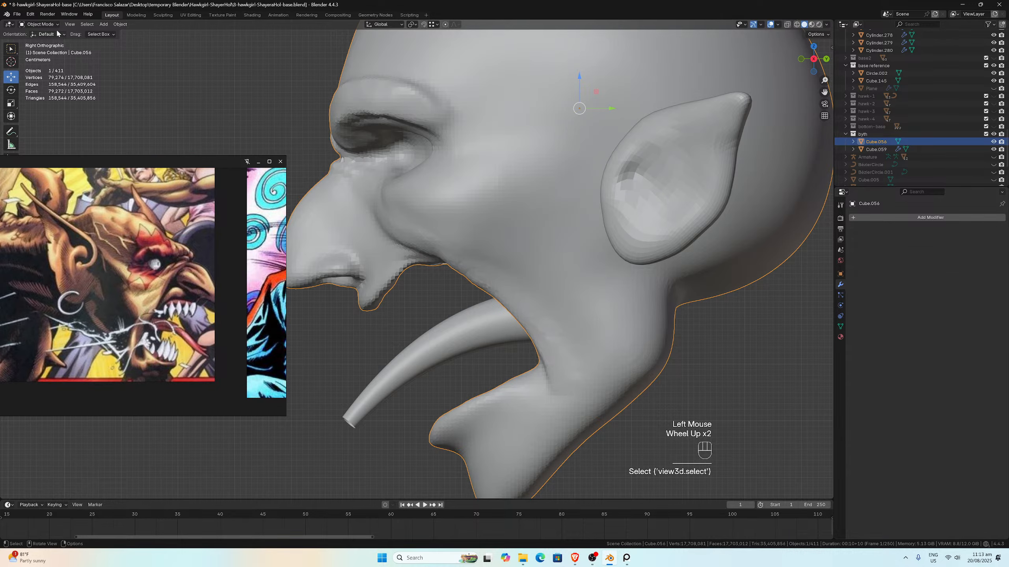
pyautogui.click(40, 24)
pyautogui.click(40, 51)
pyautogui.scroll(-1, 437, 399)
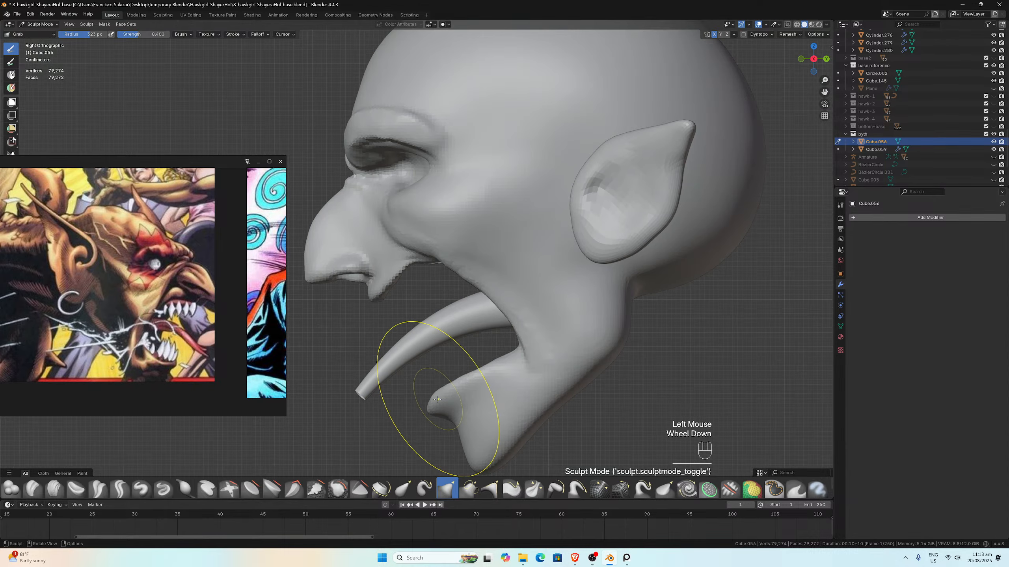
pyautogui.moveTo(436, 399); pyautogui.dragTo(452, 388)
# Step: Adjust the back of the lower jaw in the right orthographic view with Grab and save the file
pyautogui.scroll(-2, 516, 318)
pyautogui.moveTo(556, 302)
pyautogui.mouseDown(button='middle')
pyautogui.moveTo(644, 306)
pyautogui.moveTo(588, 298)
pyautogui.moveTo(520, 313)
pyautogui.mouseUp(button='middle')
pyautogui.press('KP_3')
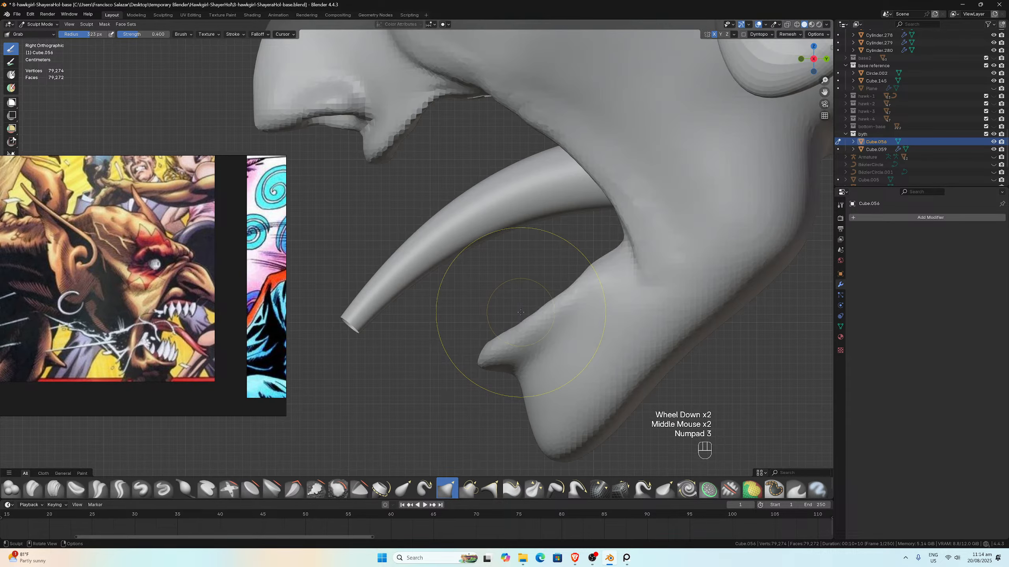
pyautogui.scroll(-3, 518, 316)
pyautogui.scroll(3, 653, 282)
pyautogui.moveTo(655, 280); pyautogui.dragTo(670, 281)
pyautogui.scroll(-5, 668, 284)
pyautogui.scroll(3, 661, 283)
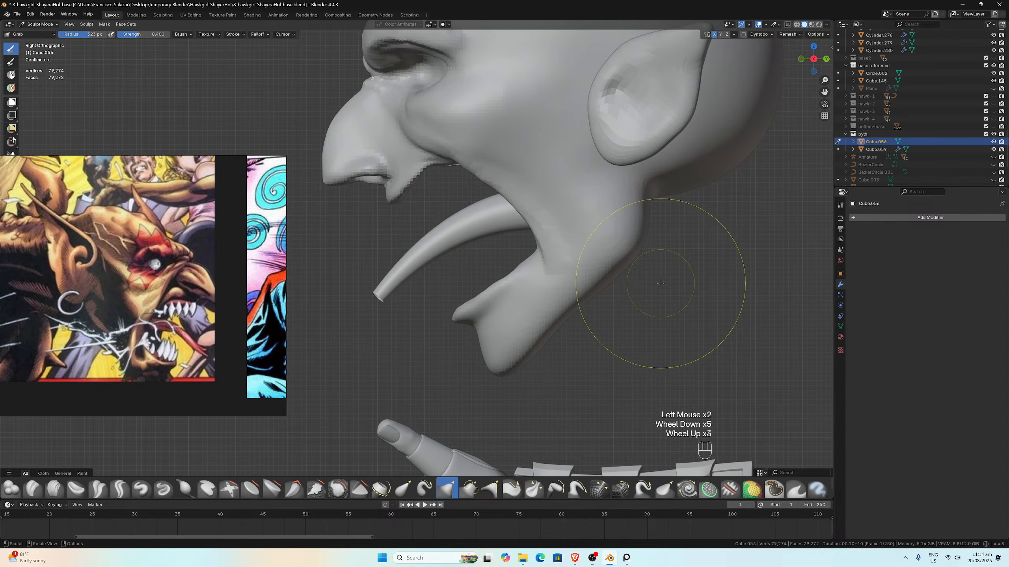
pyautogui.scroll(2, 660, 284)
pyautogui.scroll(-1, 660, 283)
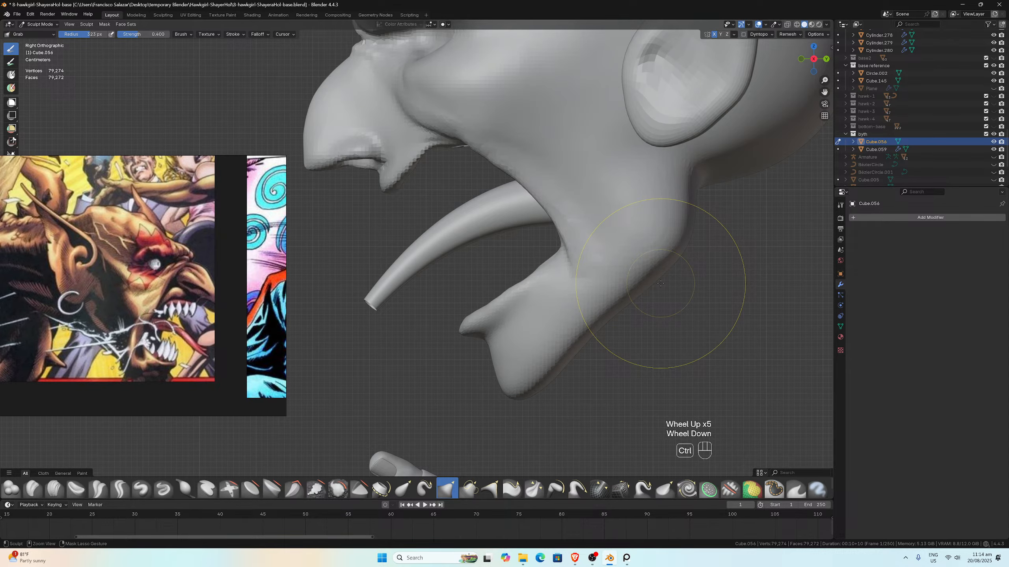
pyautogui.hotkey('ctrl', 's')
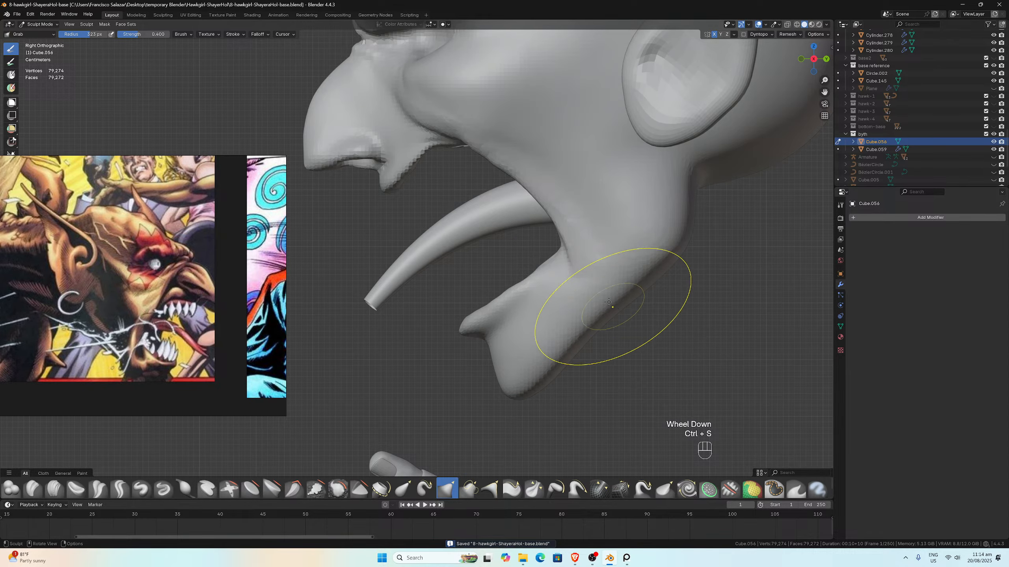
# Step: Examine the jaw's profile and the underside of the nose around the nostrils
pyautogui.scroll(-1, 603, 282)
pyautogui.scroll(-1, 603, 283)
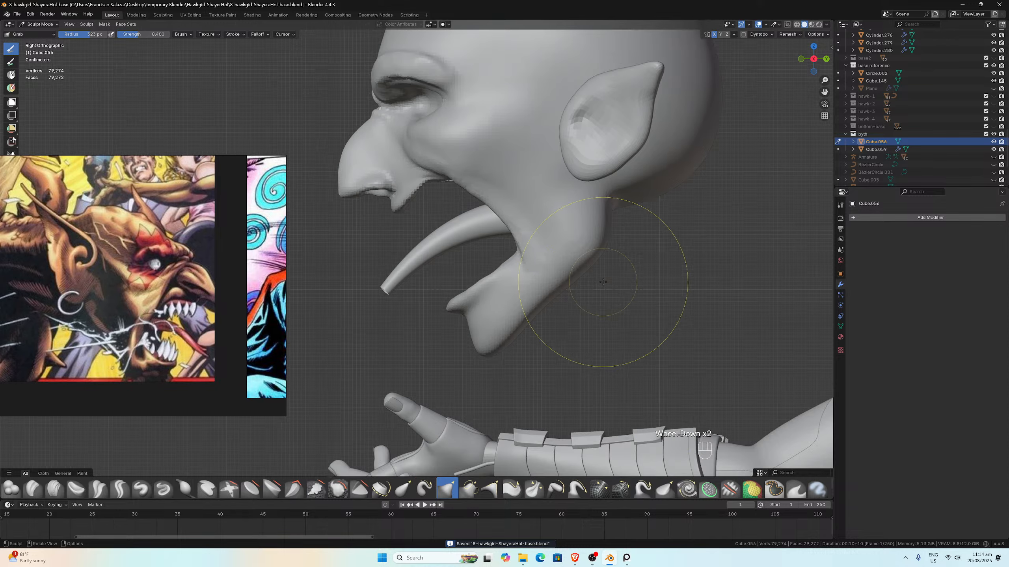
pyautogui.scroll(-1, 603, 282)
pyautogui.scroll(1, 581, 283)
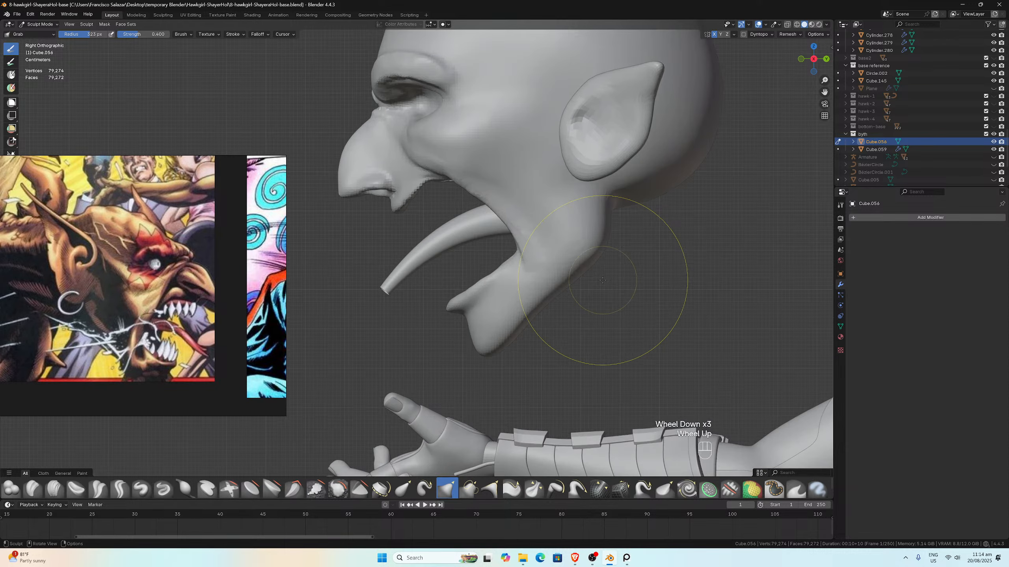
pyautogui.scroll(-2, 434, 229)
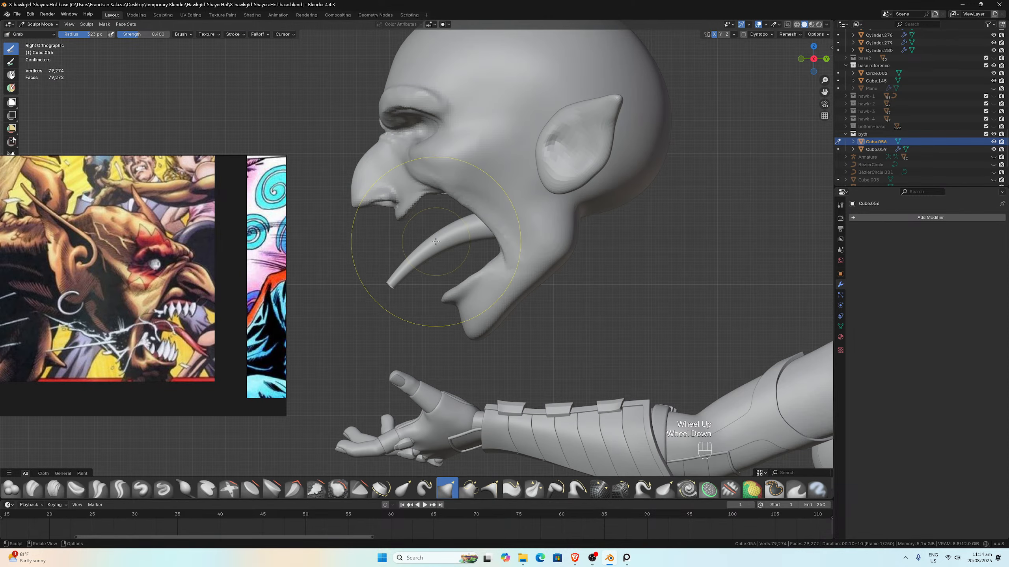
pyautogui.moveTo(434, 230); pyautogui.dragTo(443, 142, button='middle')
pyautogui.scroll(6, 456, 137)
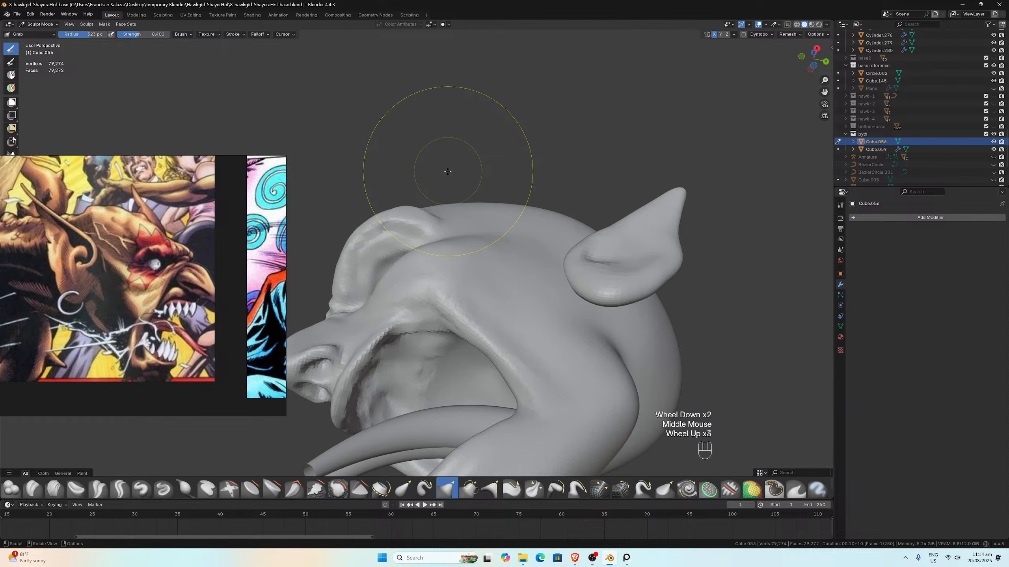
pyautogui.moveTo(824, 92); pyautogui.dragTo(870, 65)
pyautogui.scroll(2, 551, 316)
pyautogui.scroll(-1, 552, 391)
pyautogui.scroll(1, 552, 391)
pyautogui.moveTo(551, 315)
pyautogui.mouseDown(button='middle')
pyautogui.moveTo(552, 391)
pyautogui.moveTo(557, 344)
pyautogui.mouseUp(button='middle')
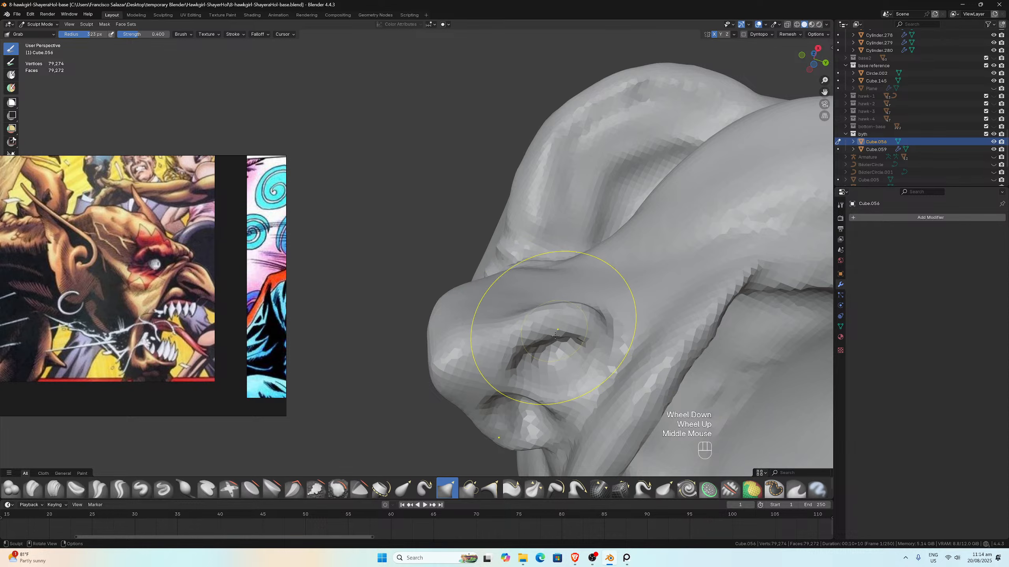
pyautogui.press('f')
pyautogui.click(522, 358)
pyautogui.click(496, 357)
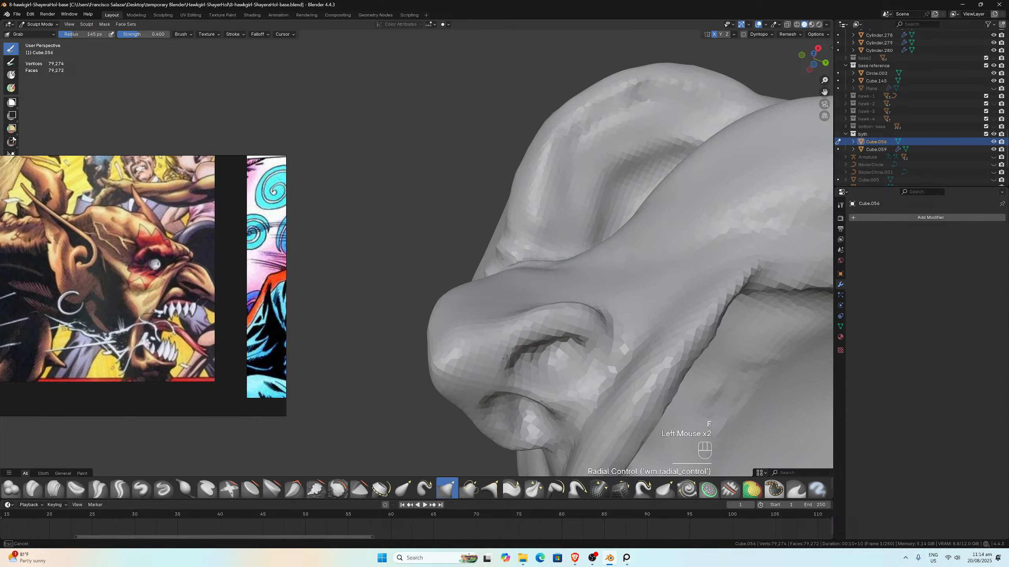
pyautogui.hotkey('ctrl', 'z')
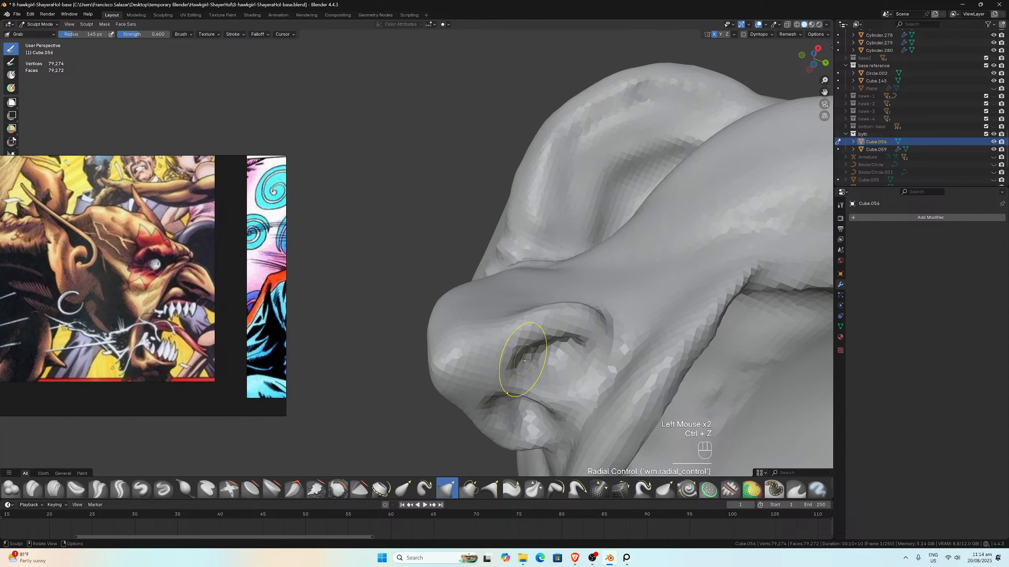
# Step: Extend the front of the nostril openings toward the nose tip with a smaller Grab brush
pyautogui.press('f')
pyautogui.click(509, 355)
pyautogui.moveTo(523, 356); pyautogui.dragTo(483, 361)
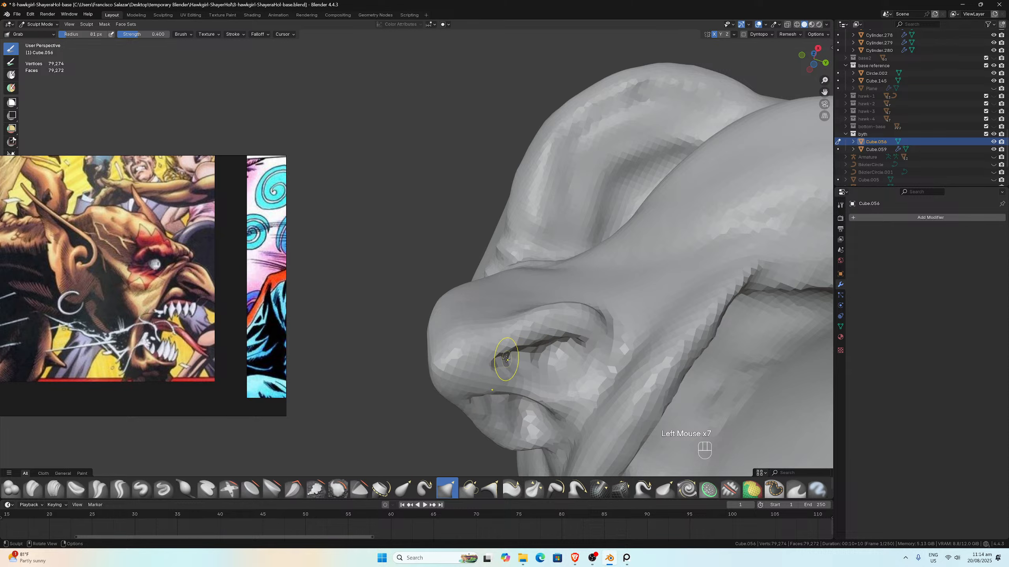
pyautogui.moveTo(534, 358); pyautogui.dragTo(492, 361)
pyautogui.moveTo(495, 361); pyautogui.dragTo(489, 359)
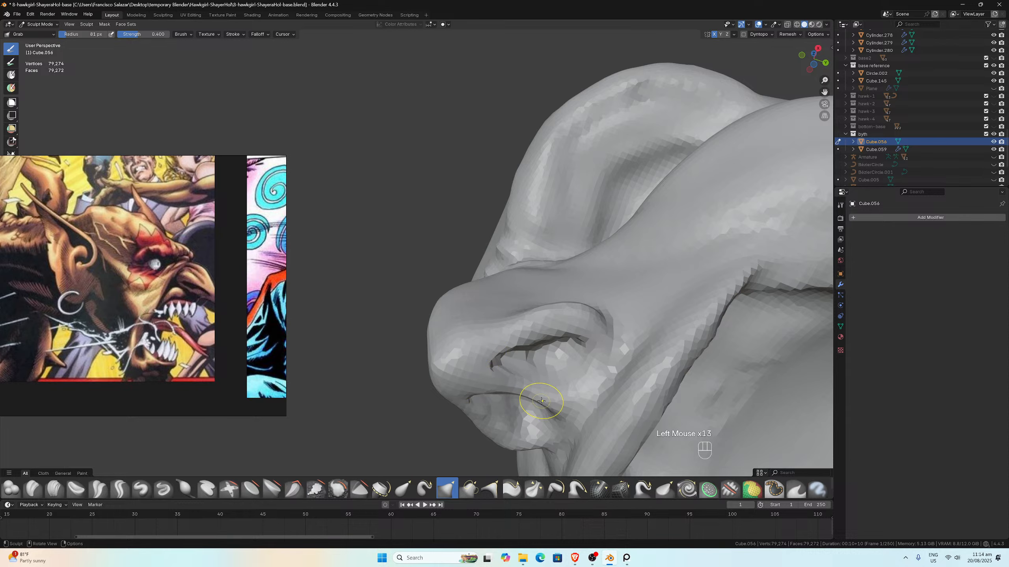
# Step: Reshape the lower rim of the nostril opening in the right orthographic view with Grab
pyautogui.scroll(-6, 550, 410)
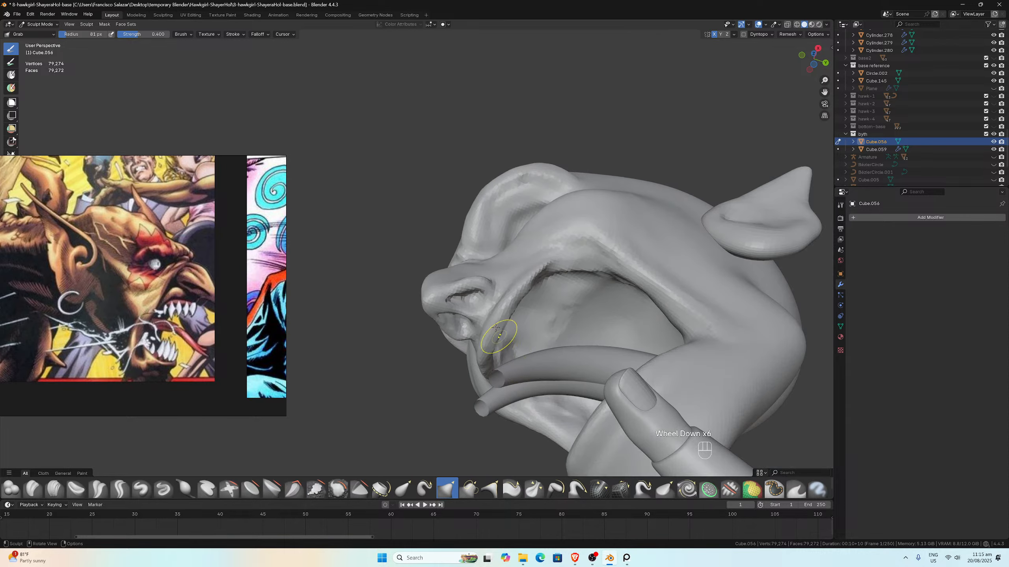
pyautogui.moveTo(500, 321); pyautogui.dragTo(478, 355, button='middle')
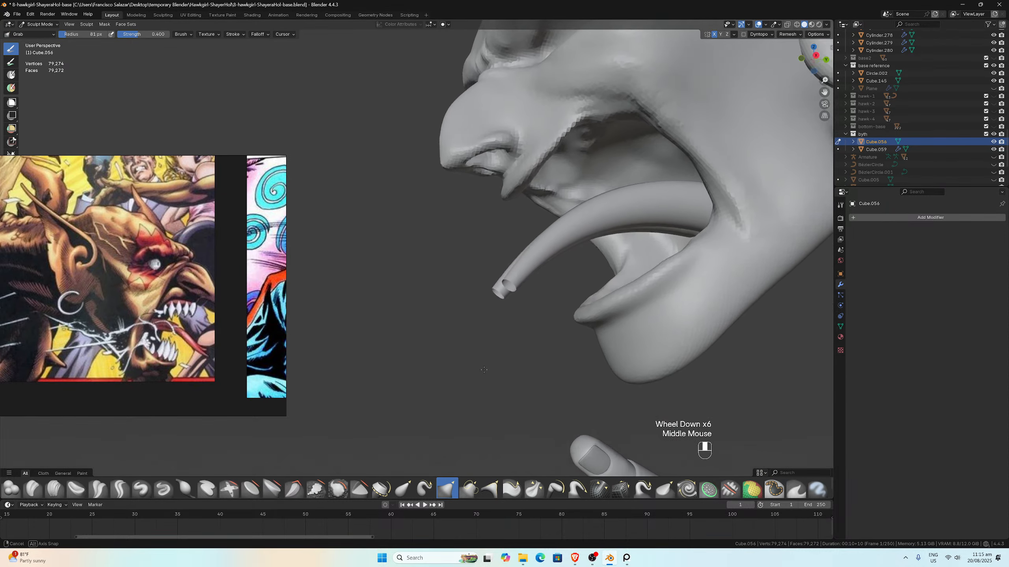
pyautogui.scroll(1, 478, 355)
pyautogui.press('KP_3')
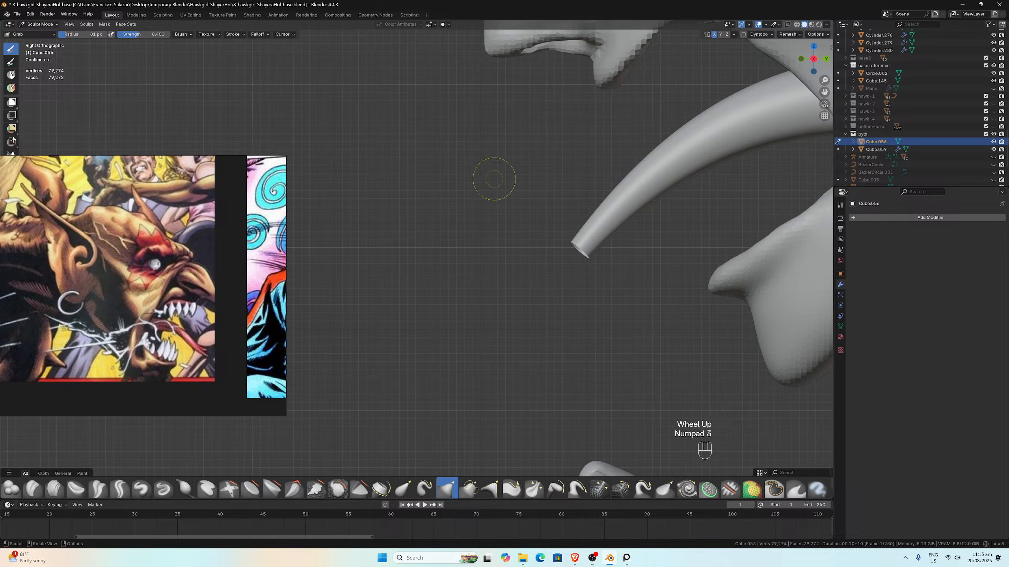
pyautogui.scroll(-2, 496, 167)
pyautogui.scroll(2, 675, 85)
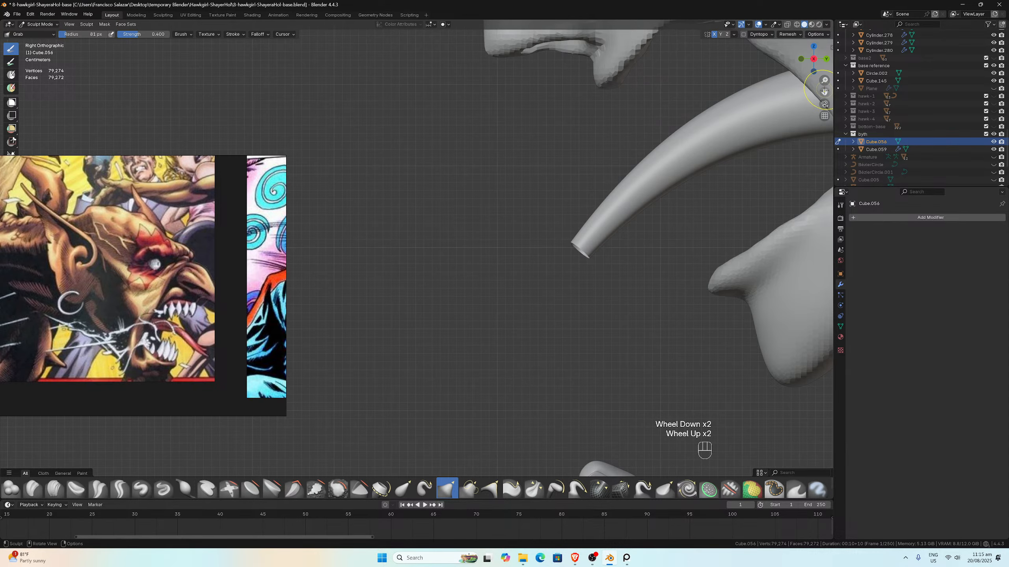
pyautogui.moveTo(825, 92); pyautogui.dragTo(840, 233)
pyautogui.scroll(2, 600, 206)
pyautogui.scroll(-1, 599, 181)
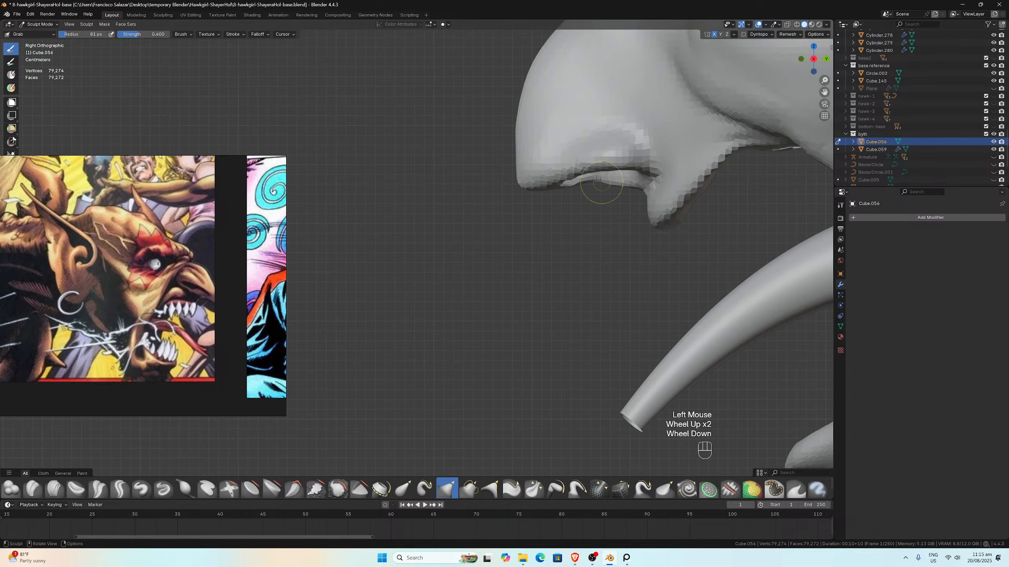
pyautogui.moveTo(587, 181); pyautogui.dragTo(629, 183)
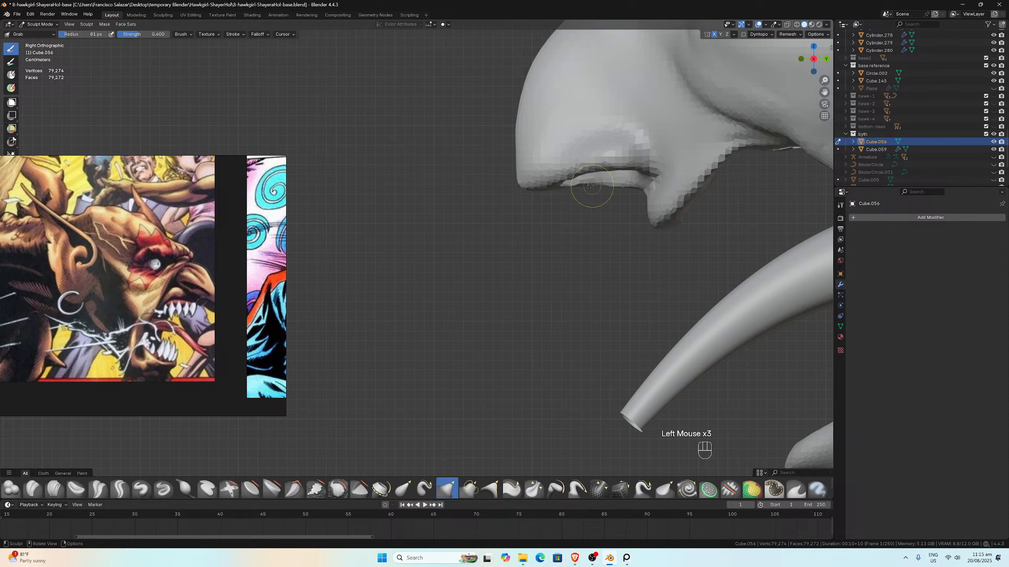
pyautogui.moveTo(596, 186)
pyautogui.mouseDown()
pyautogui.moveTo(581, 185)
pyautogui.moveTo(612, 189)
pyautogui.mouseUp()
pyautogui.scroll(-2, 614, 187)
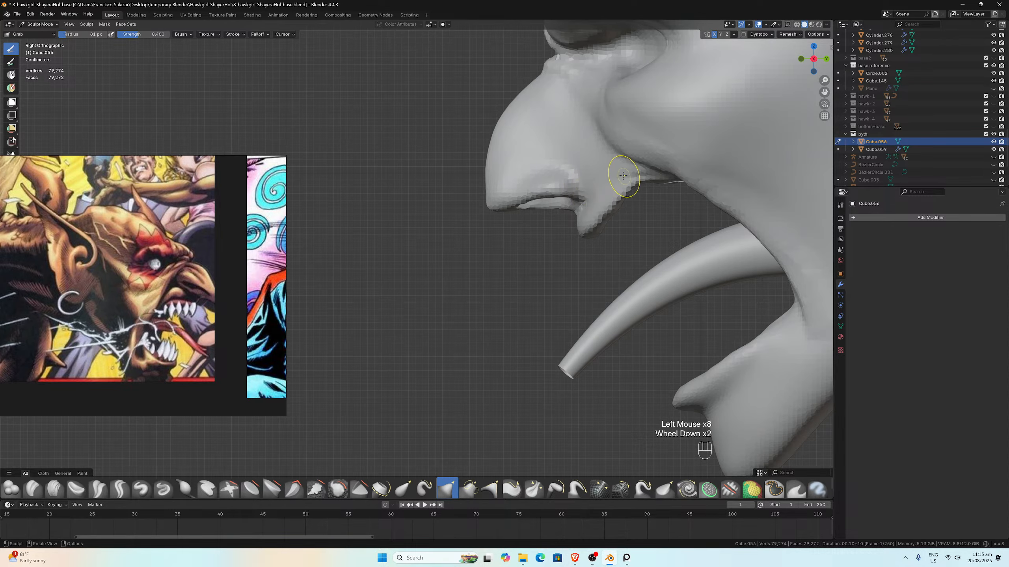
# Step: Enlarge the Grab brush radius to 114 px and reshape the side of the nose above the nostril
pyautogui.scroll(2, 572, 192)
pyautogui.scroll(-2, 571, 170)
pyautogui.press('f')
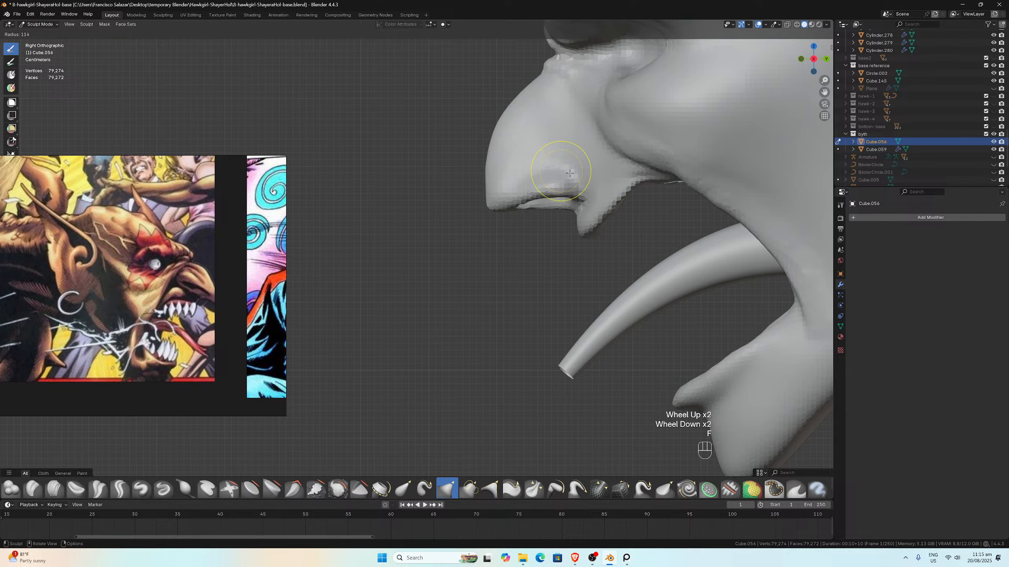
pyautogui.click(560, 173)
pyautogui.click(560, 175)
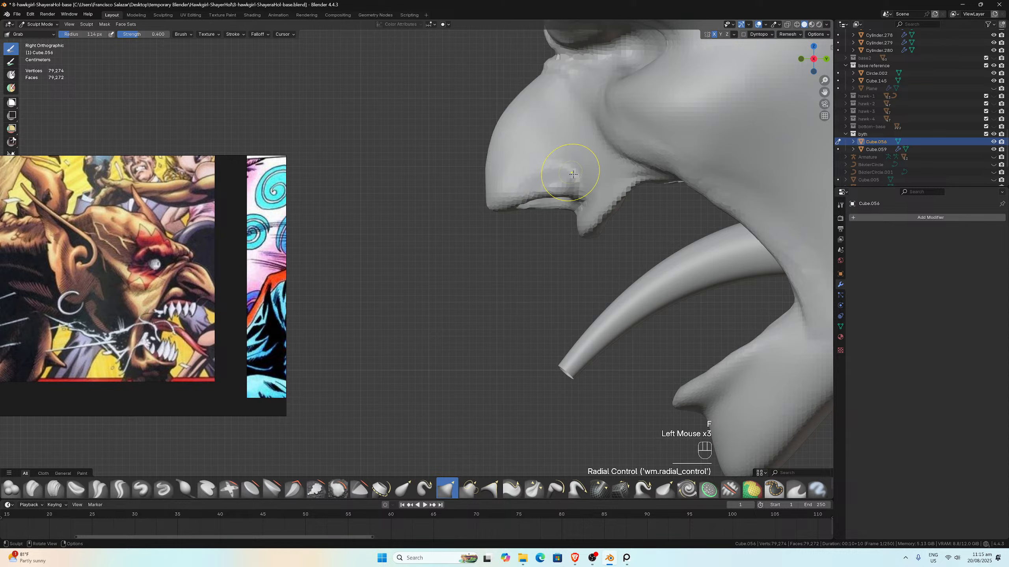
pyautogui.moveTo(582, 173)
pyautogui.mouseDown()
pyautogui.moveTo(601, 176)
pyautogui.moveTo(582, 139)
pyautogui.mouseUp()
pyautogui.moveTo(565, 147); pyautogui.dragTo(568, 146)
pyautogui.moveTo(569, 128)
pyautogui.mouseDown()
pyautogui.moveTo(563, 117)
pyautogui.moveTo(590, 124)
pyautogui.moveTo(592, 146)
pyautogui.moveTo(573, 187)
pyautogui.moveTo(590, 172)
pyautogui.moveTo(602, 181)
pyautogui.moveTo(560, 105)
pyautogui.moveTo(593, 133)
pyautogui.mouseUp()
pyautogui.scroll(1, 588, 127)
# Step: Smooth the side of the nose between the bridge and the nostril wing
pyautogui.moveTo(582, 115); pyautogui.dragTo(712, 128, button='middle')
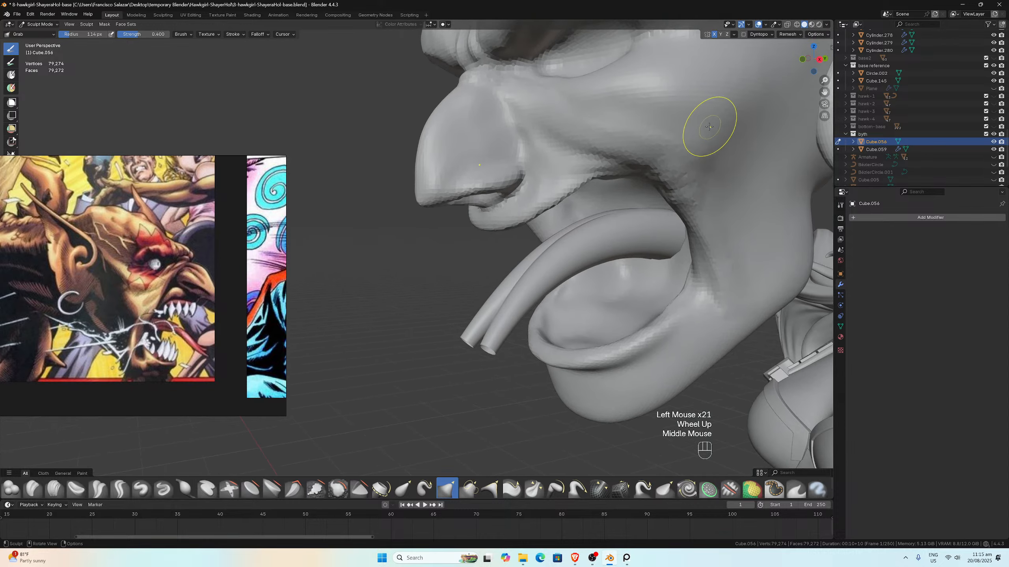
pyautogui.scroll(2, 828, 120)
pyautogui.moveTo(824, 92); pyautogui.dragTo(755, 271)
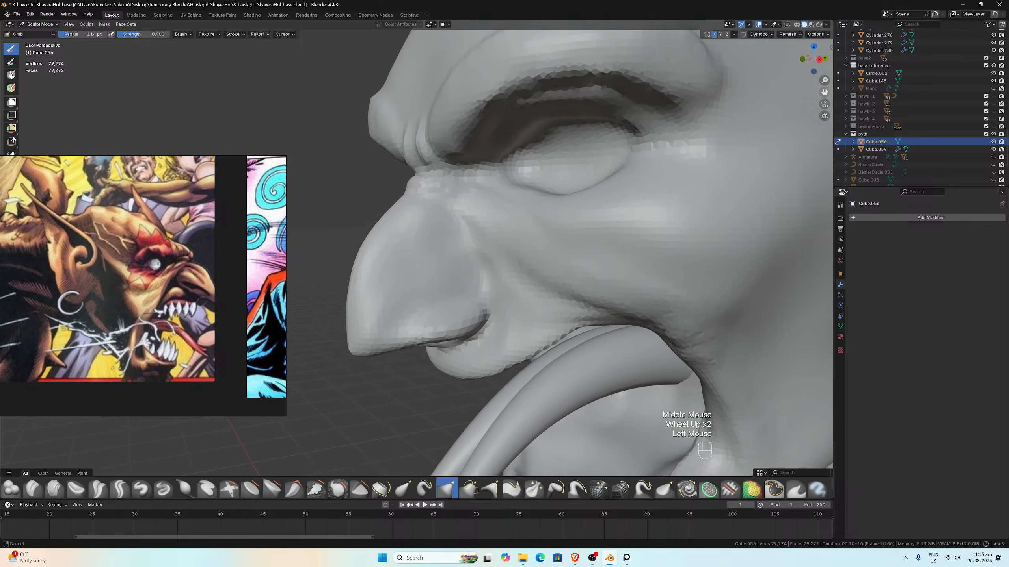
pyautogui.scroll(1, 655, 162)
pyautogui.scroll(1, 656, 162)
pyautogui.keyDown('shift'); pyautogui.moveTo(505, 202); pyautogui.dragTo(534, 225); pyautogui.keyUp('shift')
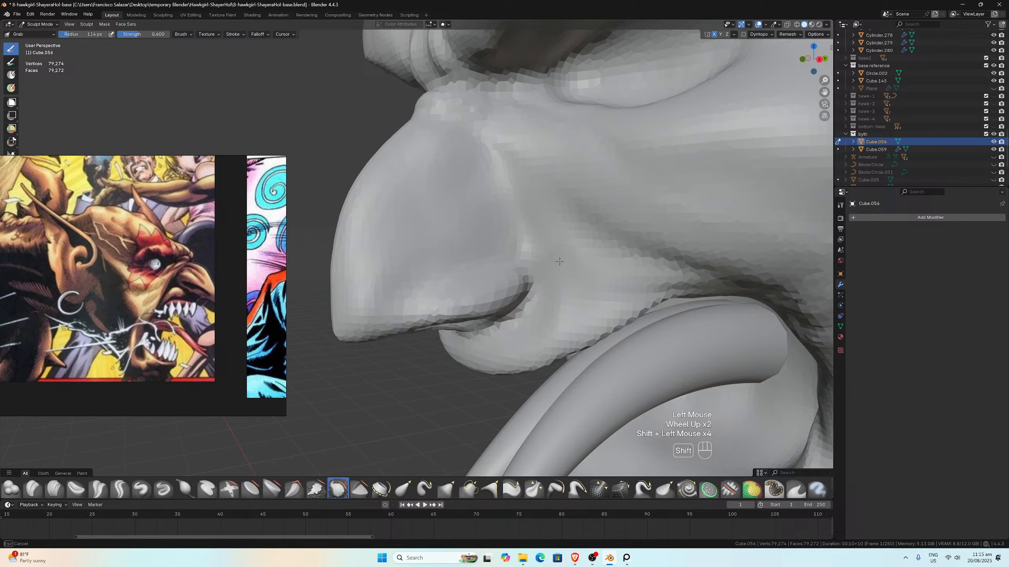
# Step: Smooth the crease behind the nostril wing where the nose meets the cheek and upper lip
pyautogui.moveTo(559, 261)
pyautogui.mouseDown(button='middle')
pyautogui.moveTo(537, 237)
pyautogui.moveTo(480, 233)
pyautogui.mouseUp(button='middle')
pyautogui.scroll(-1, 479, 233)
pyautogui.moveTo(551, 288)
pyautogui.keyDown('shift'); pyautogui.mouseDown()
pyautogui.moveTo(554, 298)
pyautogui.moveTo(597, 281)
pyautogui.moveTo(638, 293)
pyautogui.mouseUp(); pyautogui.keyUp('shift')
pyautogui.moveTo(638, 293)
pyautogui.mouseDown(button='middle')
pyautogui.moveTo(651, 240)
pyautogui.moveTo(604, 296)
pyautogui.mouseUp(button='middle')
pyautogui.scroll(3, 612, 333)
pyautogui.keyDown('shift'); pyautogui.moveTo(587, 378); pyautogui.dragTo(577, 396); pyautogui.keyUp('shift')
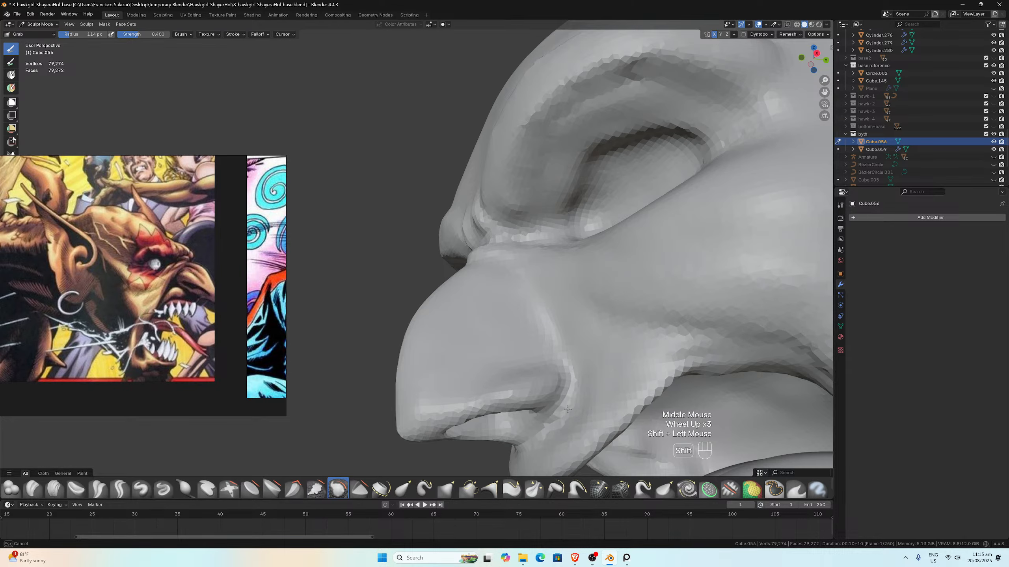
pyautogui.moveTo(577, 393); pyautogui.dragTo(574, 388, button='middle')
pyautogui.scroll(-4, 552, 342)
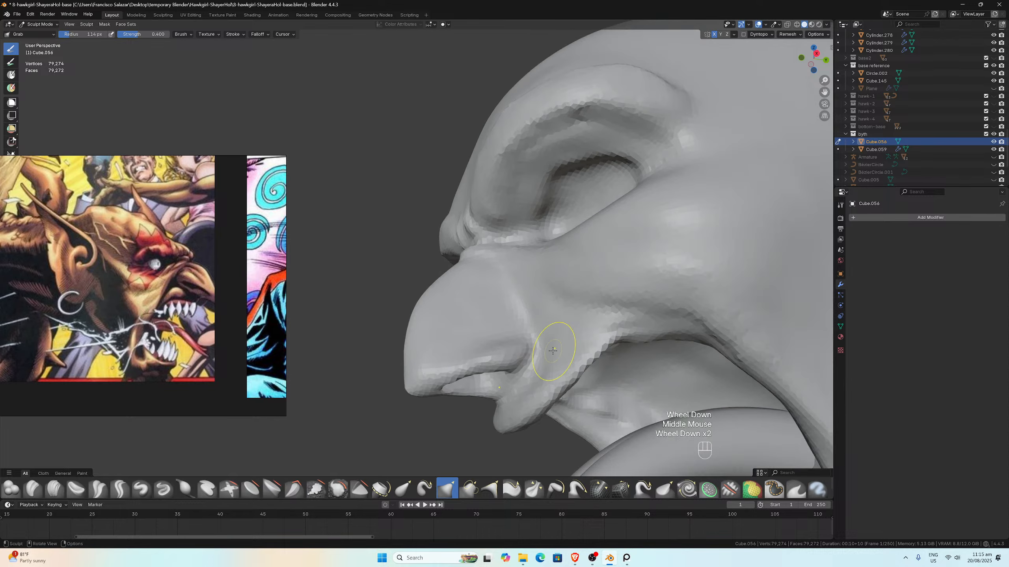
# Step: Smooth the back edge of the nose from the nostril wing up toward the bridge in the right orthographic view
pyautogui.moveTo(552, 343); pyautogui.dragTo(529, 371, button='middle')
pyautogui.press('KP_3')
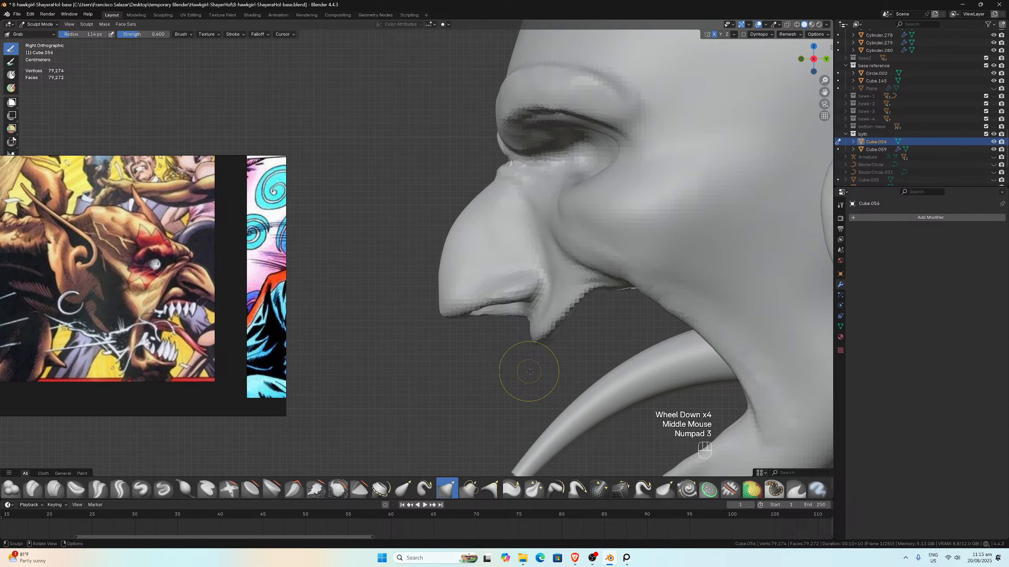
pyautogui.scroll(-3, 530, 371)
pyautogui.scroll(4, 590, 308)
pyautogui.keyDown('shift'); pyautogui.moveTo(712, 327); pyautogui.dragTo(682, 350); pyautogui.keyUp('shift')
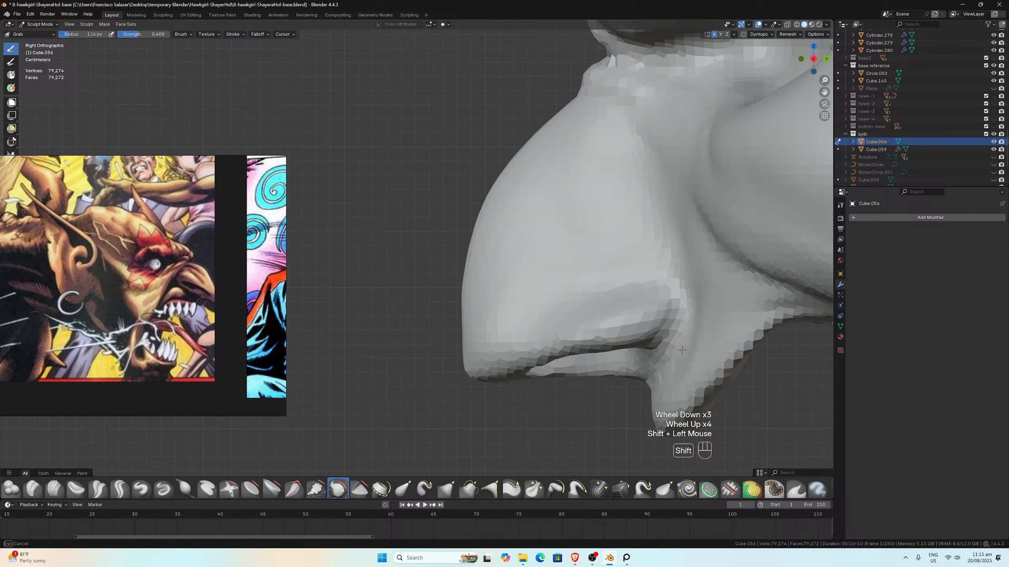
pyautogui.moveTo(664, 383)
pyautogui.keyDown('shift'); pyautogui.mouseDown()
pyautogui.moveTo(683, 358)
pyautogui.moveTo(665, 384)
pyautogui.mouseUp(); pyautogui.keyUp('shift')
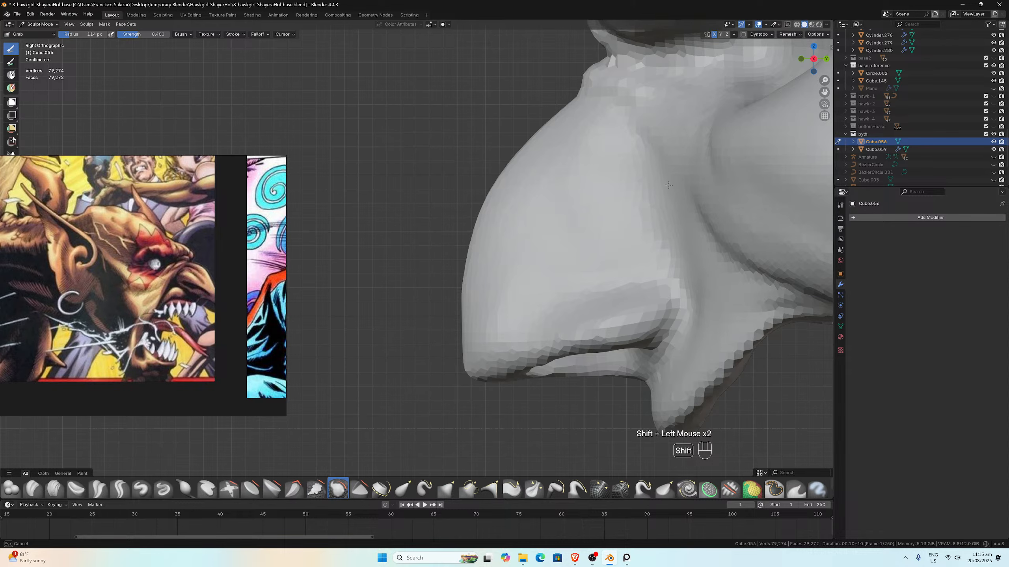
pyautogui.keyDown('shift'); pyautogui.moveTo(660, 206); pyautogui.dragTo(664, 191); pyautogui.keyUp('shift')
pyautogui.scroll(-2, 742, 286)
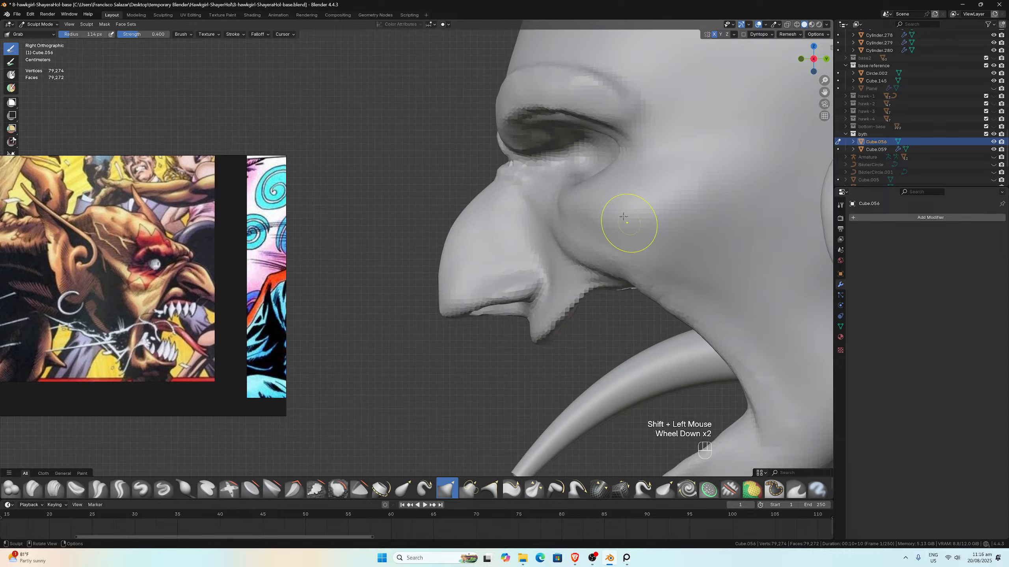
pyautogui.scroll(2, 630, 185)
pyautogui.keyDown('shift'); pyautogui.moveTo(671, 175); pyautogui.dragTo(687, 183); pyautogui.keyUp('shift')
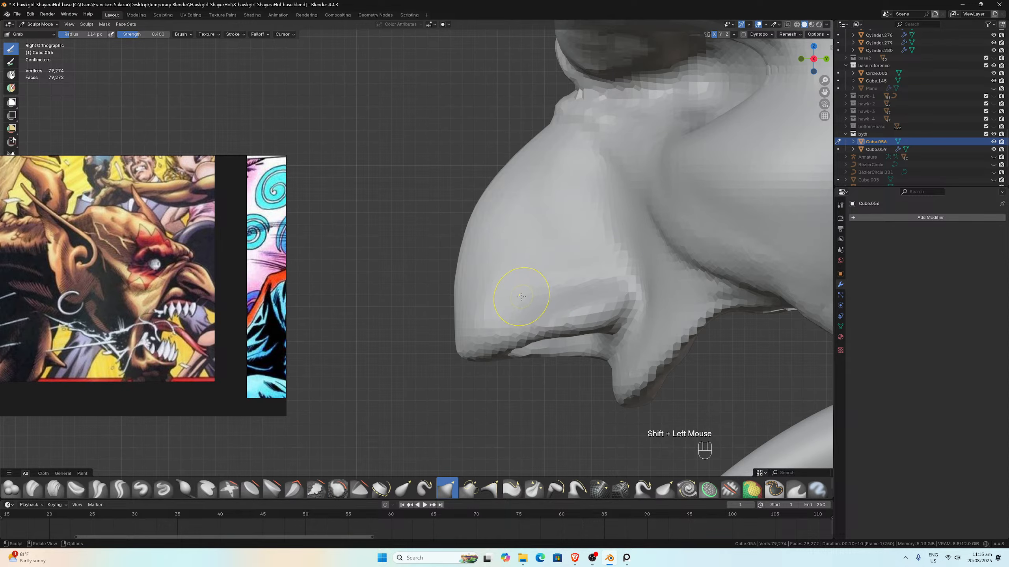
# Step: Compare the whole head's profile, especially the nose and open mouth, with the Byth comic and actor references
pyautogui.scroll(-5, 582, 255)
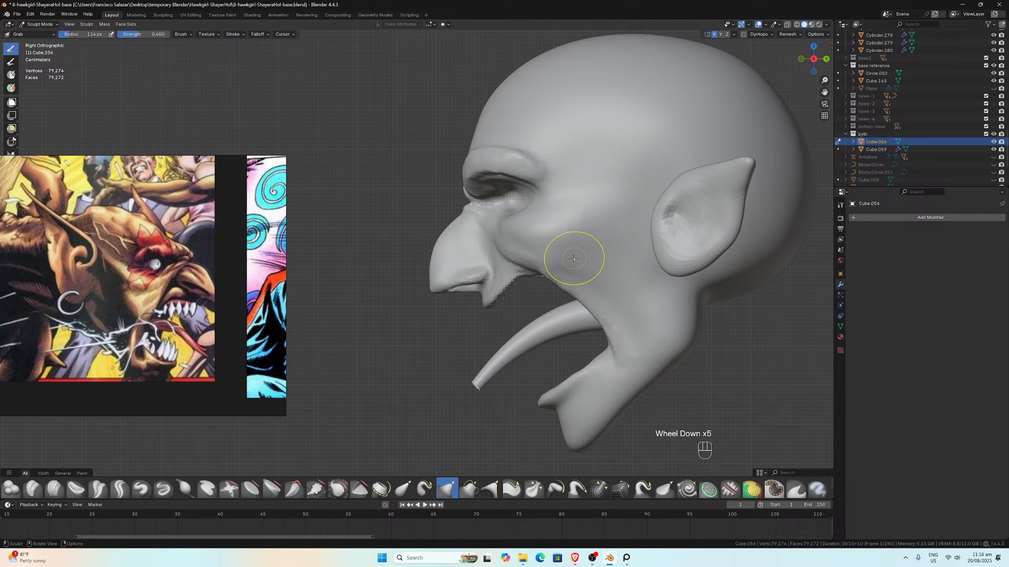
pyautogui.scroll(2, 556, 256)
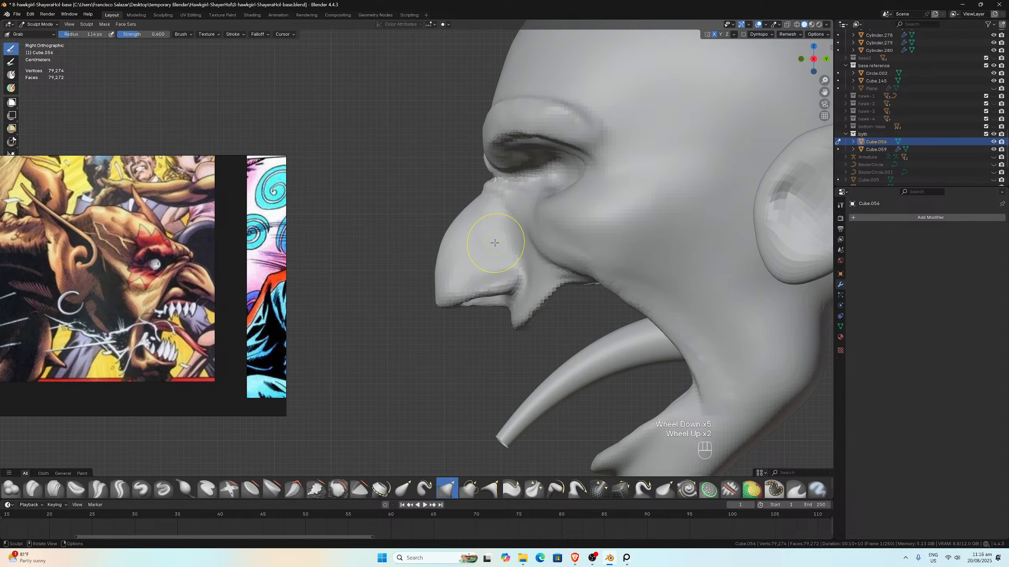
pyautogui.scroll(2, 491, 243)
pyautogui.scroll(-4, 490, 243)
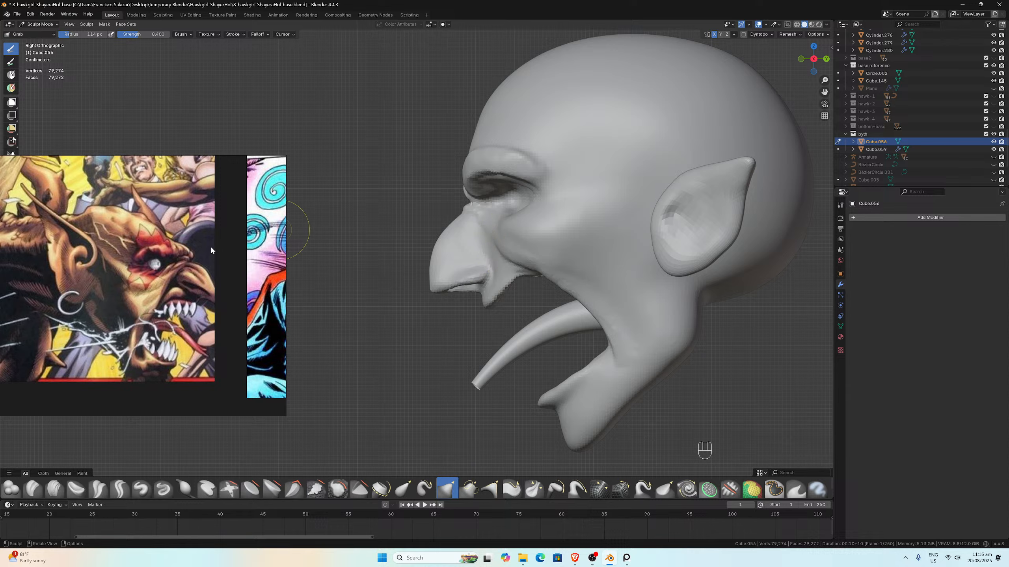
pyautogui.scroll(-5, 139, 295)
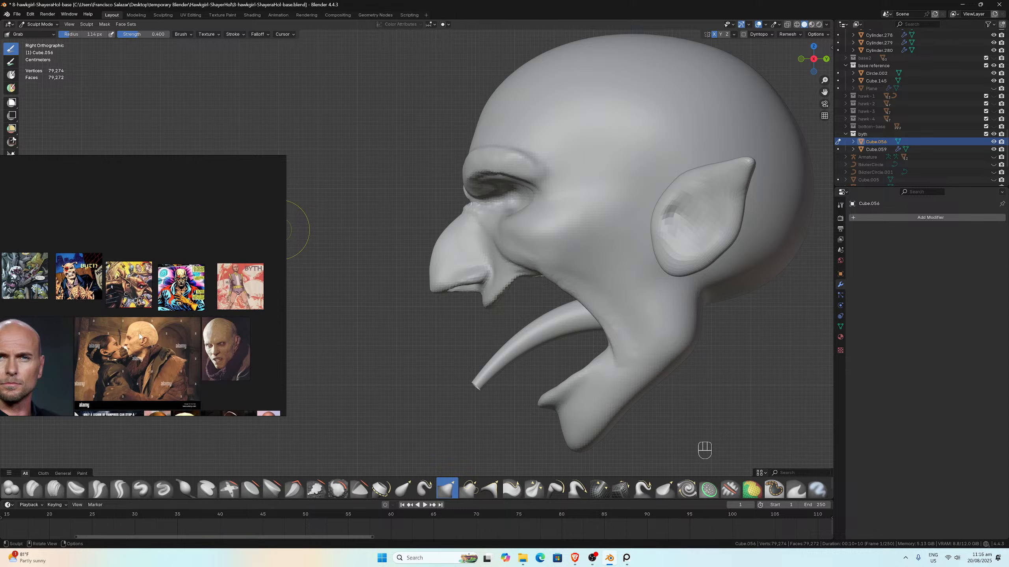
pyautogui.scroll(5, 139, 336)
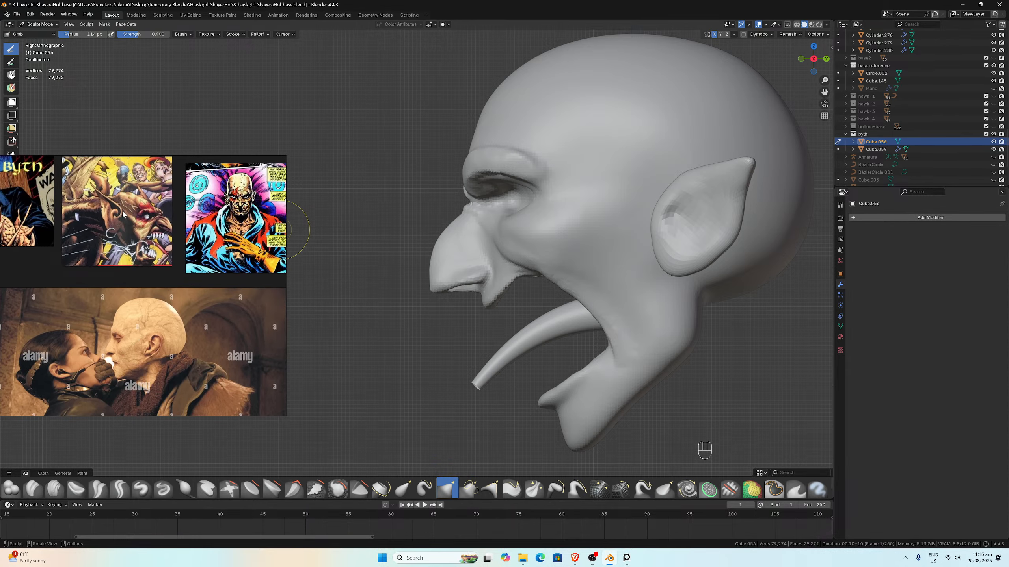
pyautogui.scroll(3, 123, 213)
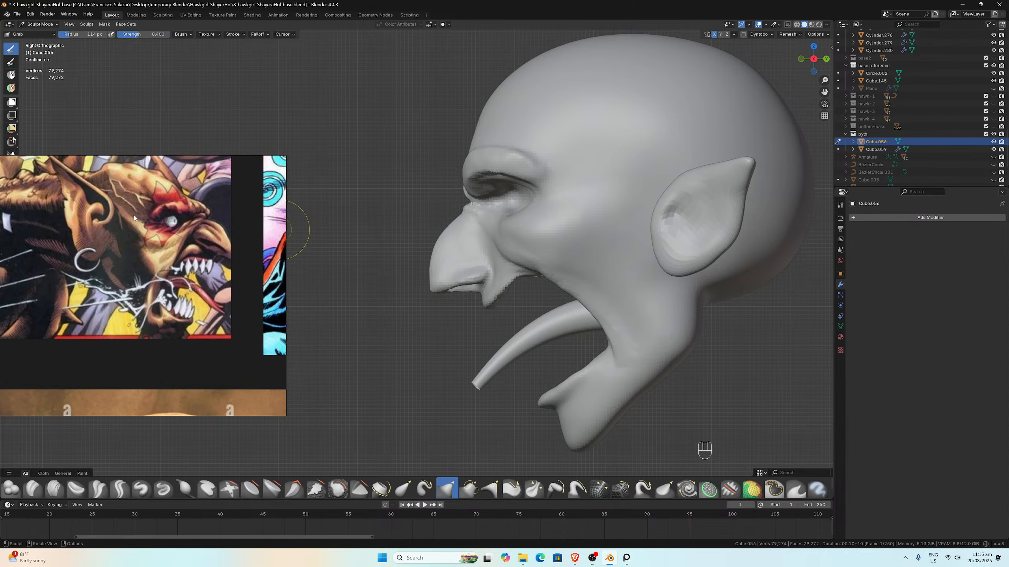
pyautogui.scroll(-2, 115, 229)
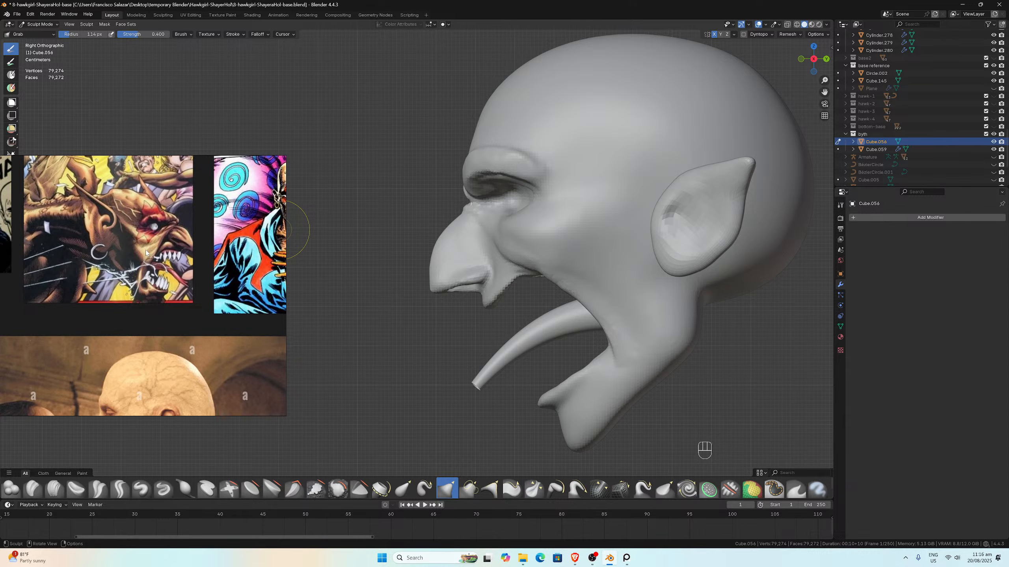
pyautogui.scroll(1, 145, 250)
pyautogui.scroll(-1, 145, 250)
pyautogui.scroll(-2, 483, 115)
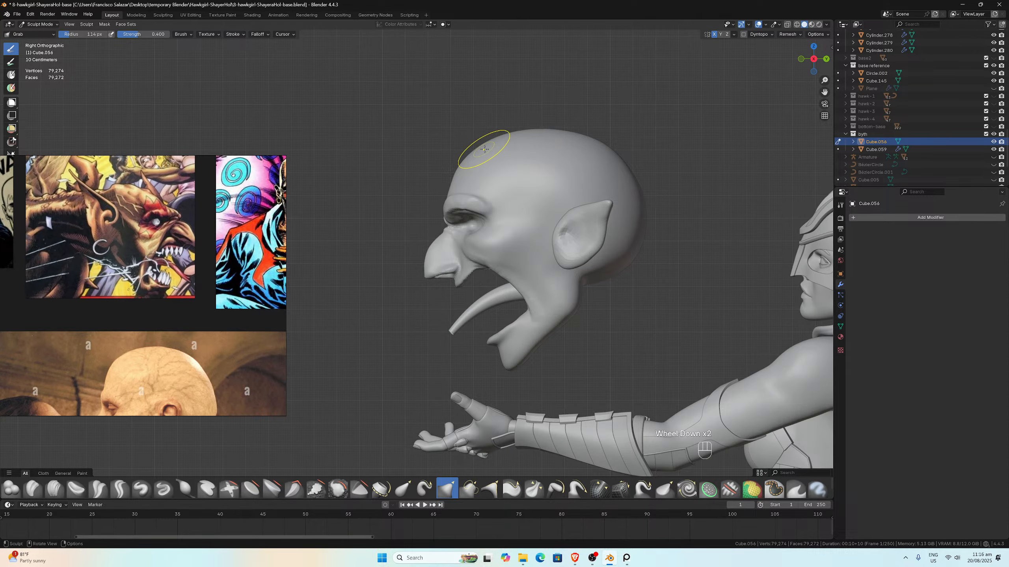
pyautogui.scroll(-1, 172, 355)
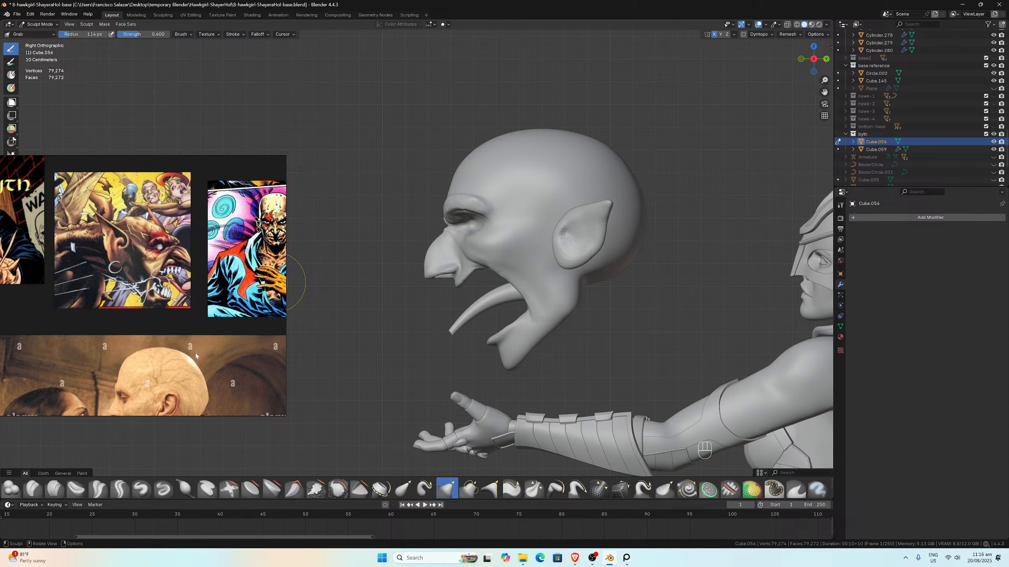
pyautogui.scroll(-3, 193, 351)
pyautogui.scroll(2, 190, 351)
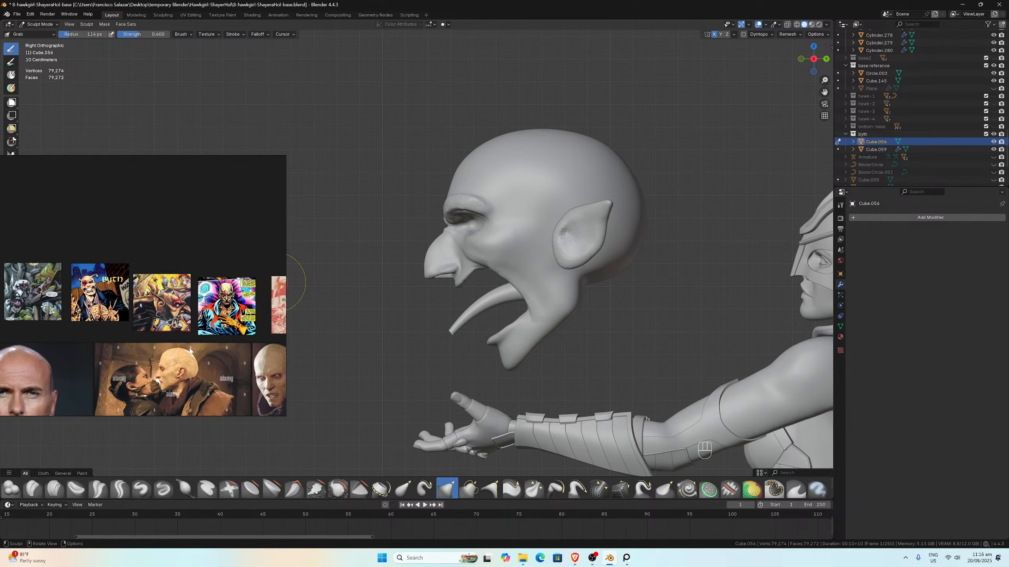
pyautogui.scroll(5, 190, 350)
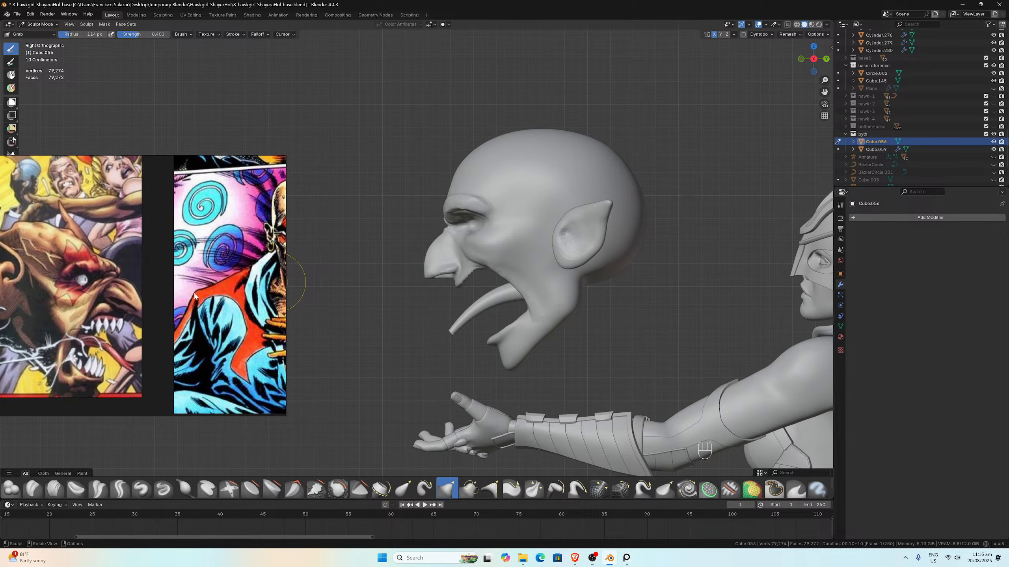
# Step: Save the file and adjust the nostril wing on the side of the nose with Grab
pyautogui.keyDown('ctrl'); pyautogui.scroll(2, 445, 278); pyautogui.keyUp('ctrl')
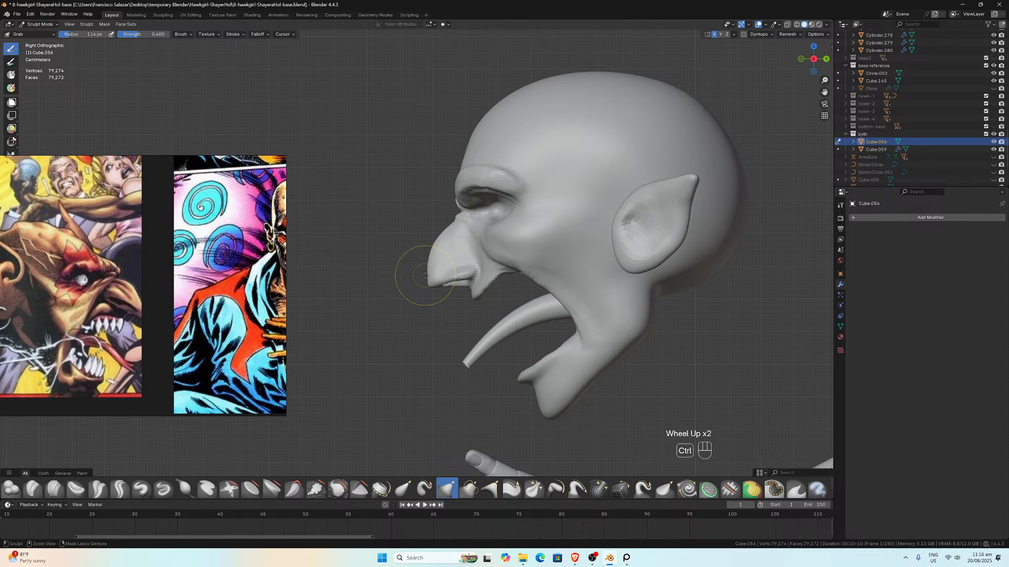
pyautogui.hotkey('ctrl', 's')
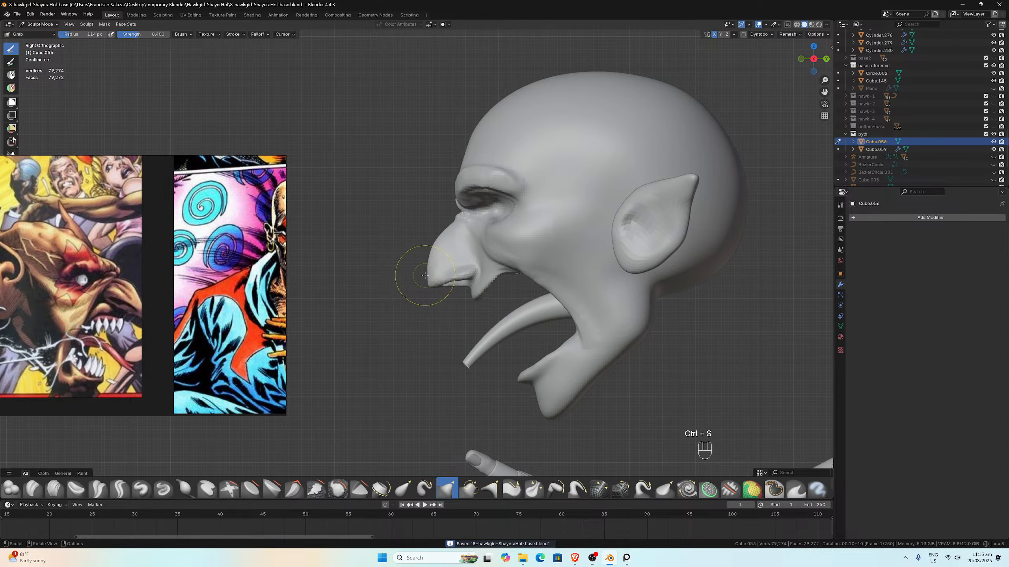
pyautogui.scroll(8, 484, 298)
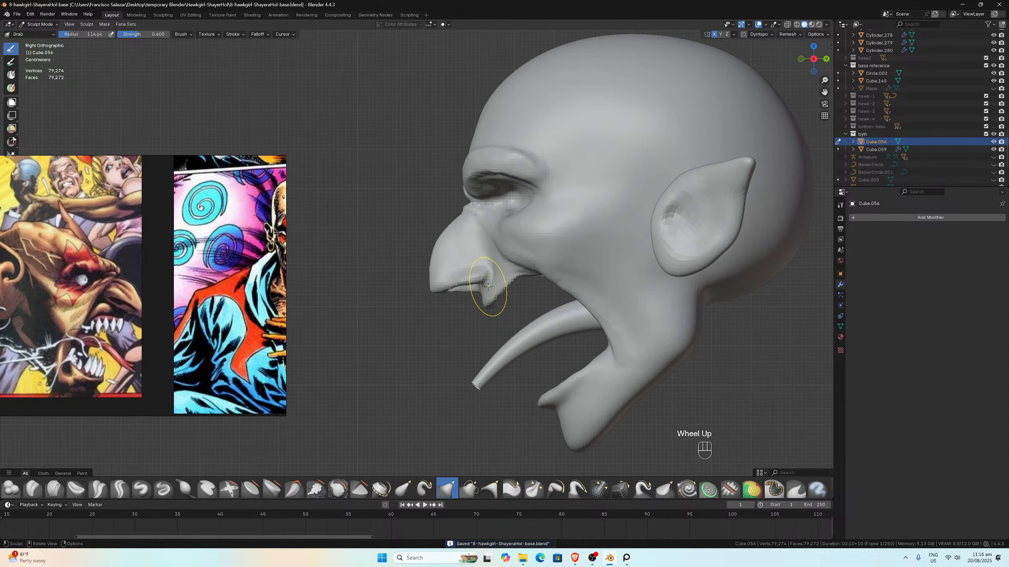
pyautogui.scroll(-1, 580, 286)
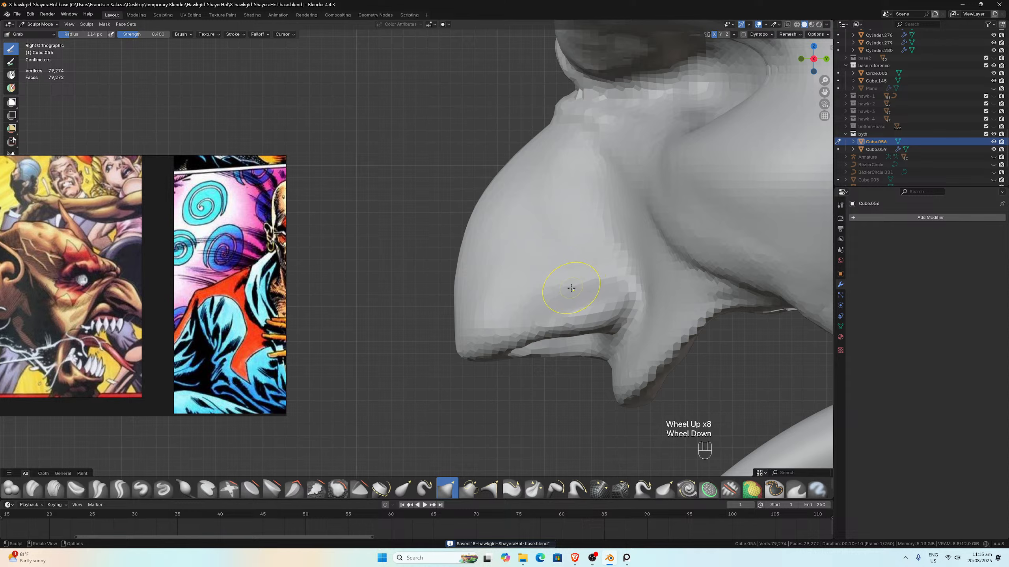
pyautogui.moveTo(571, 287); pyautogui.dragTo(576, 276)
pyautogui.moveTo(590, 284)
pyautogui.mouseDown()
pyautogui.moveTo(618, 270)
pyautogui.moveTo(638, 294)
pyautogui.moveTo(557, 298)
pyautogui.moveTo(568, 290)
pyautogui.mouseUp()
pyautogui.scroll(-5, 598, 280)
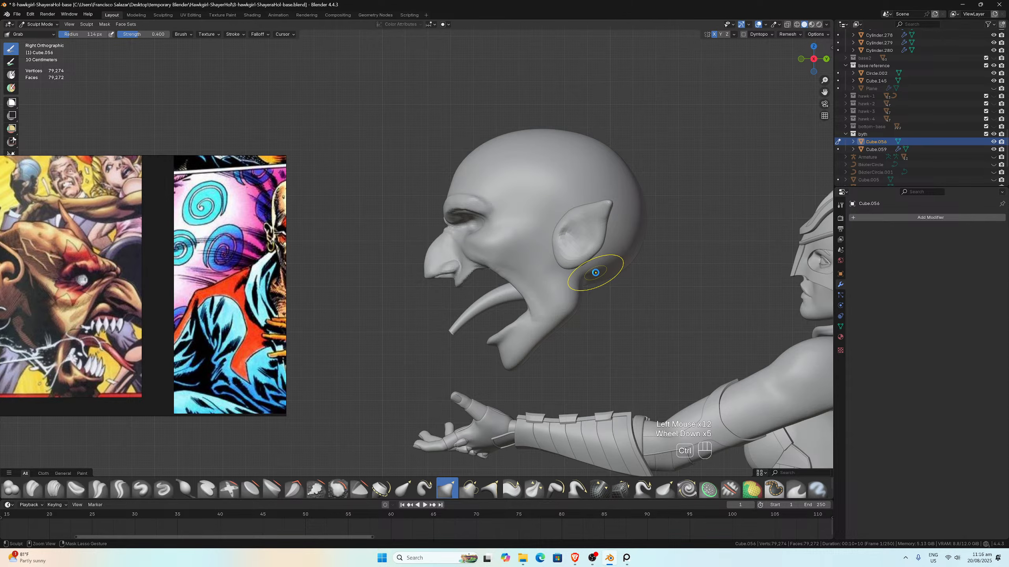
# Step: Save the file and check the head's profile up close and against the full statue
pyautogui.hotkey('ctrl', 's')
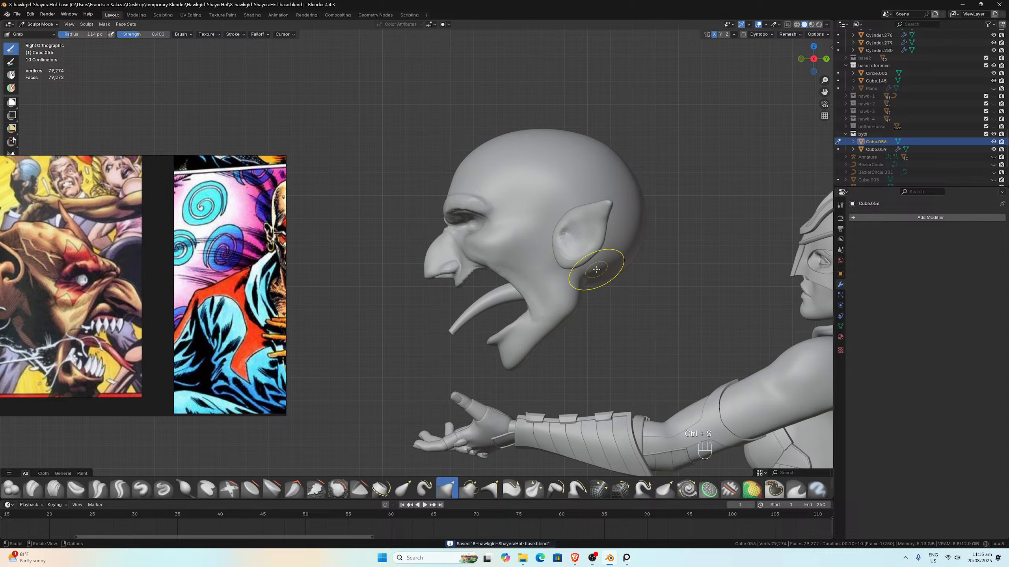
pyautogui.scroll(-1, 549, 317)
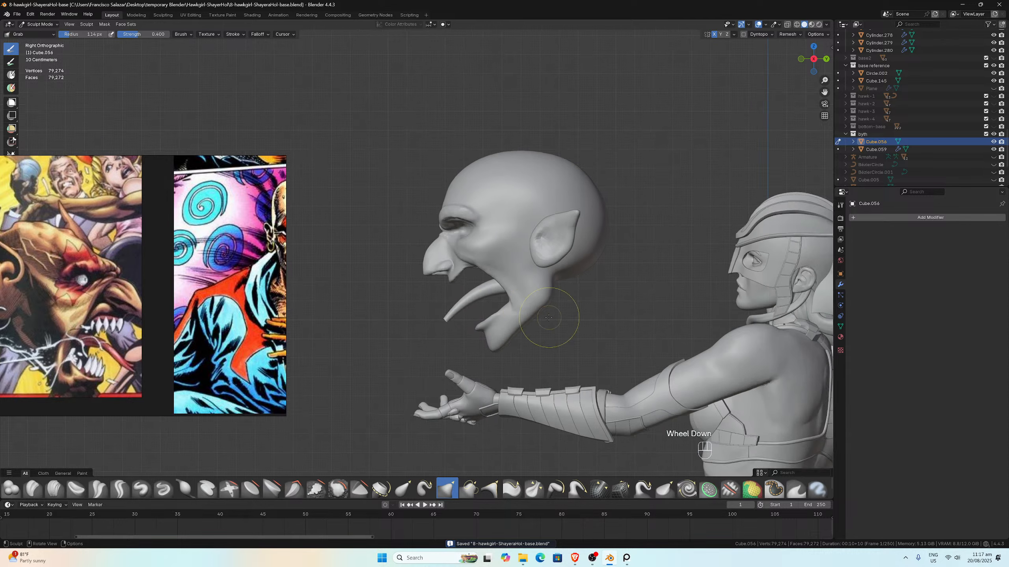
pyautogui.scroll(-1, 549, 318)
pyautogui.scroll(2, 545, 316)
pyautogui.scroll(-1, 540, 316)
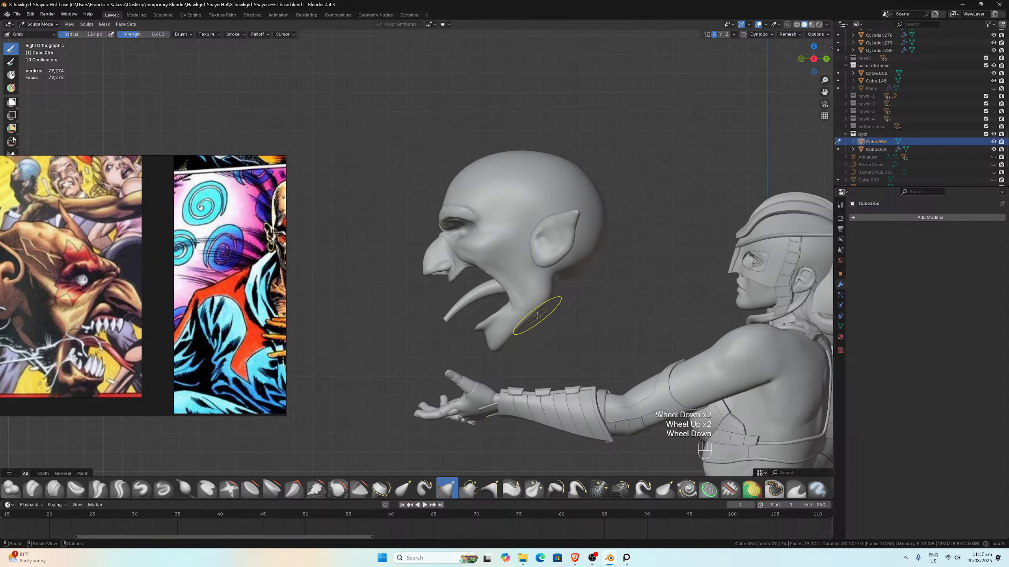
pyautogui.scroll(-5, 534, 313)
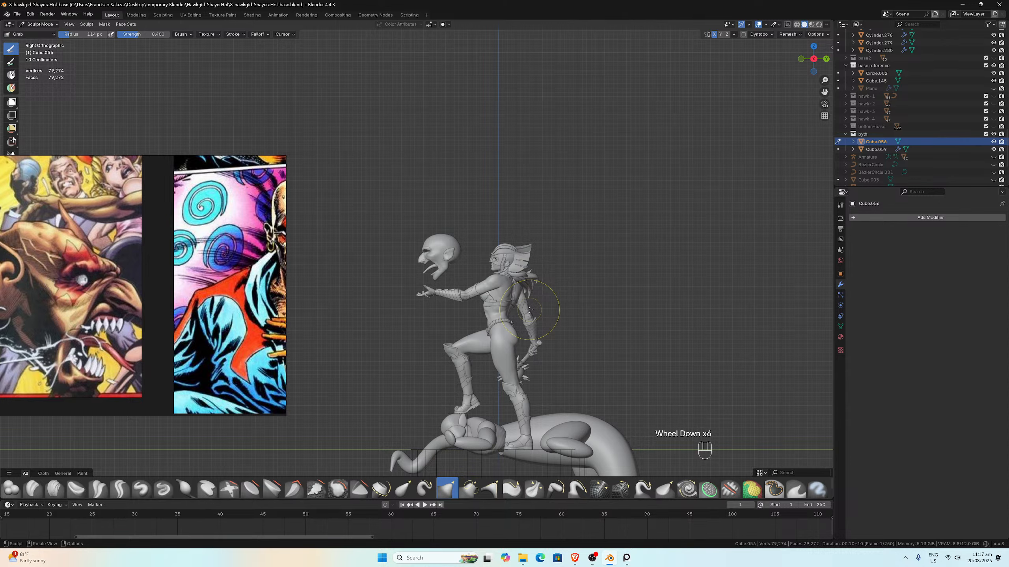
pyautogui.scroll(10, 529, 310)
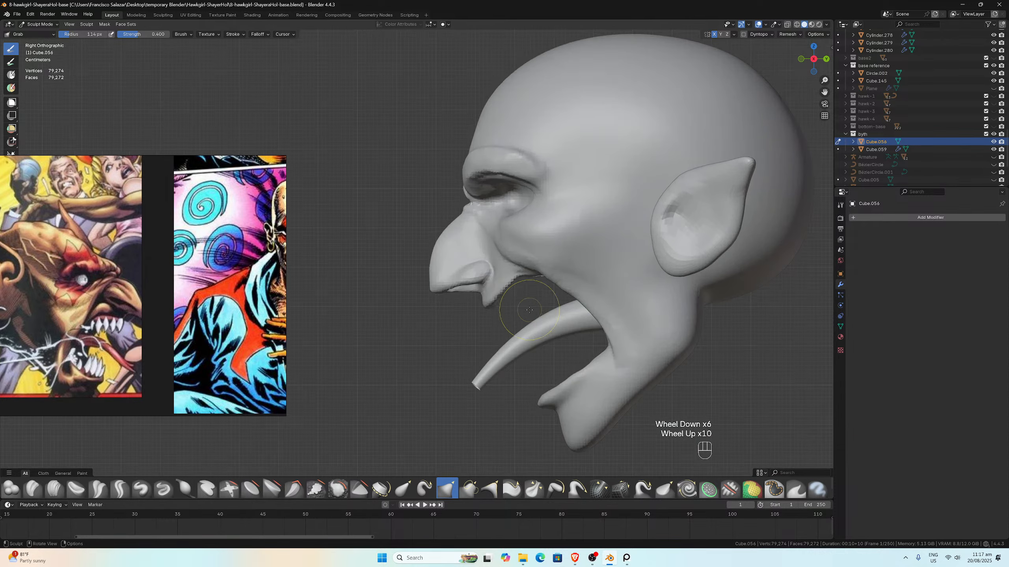
pyautogui.press('ctrl')
pyautogui.hotkey('ctrl', 's')
pyautogui.scroll(1, 533, 305)
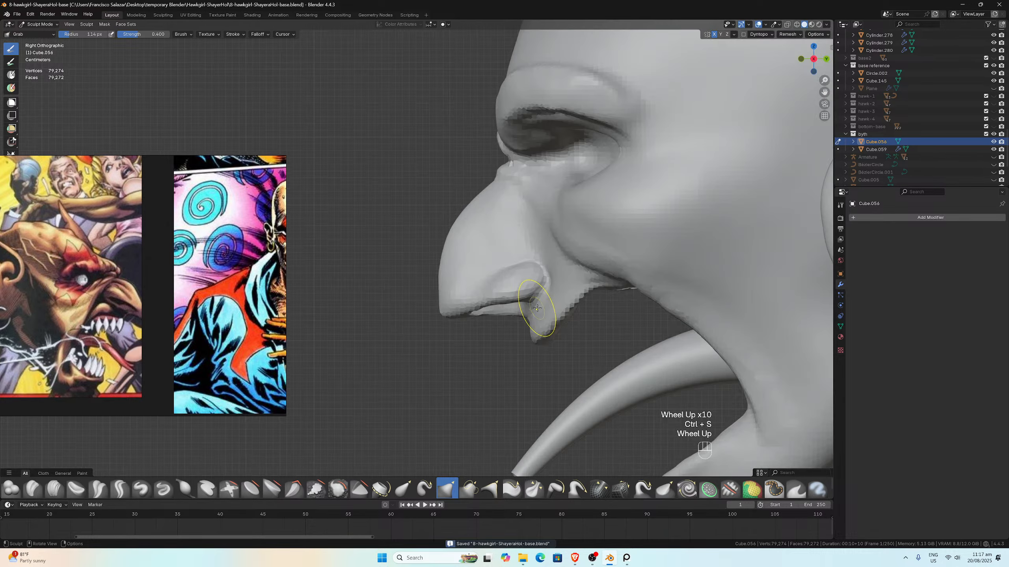
pyautogui.scroll(-4, 564, 302)
pyautogui.scroll(1, 578, 300)
pyautogui.scroll(-2, 575, 296)
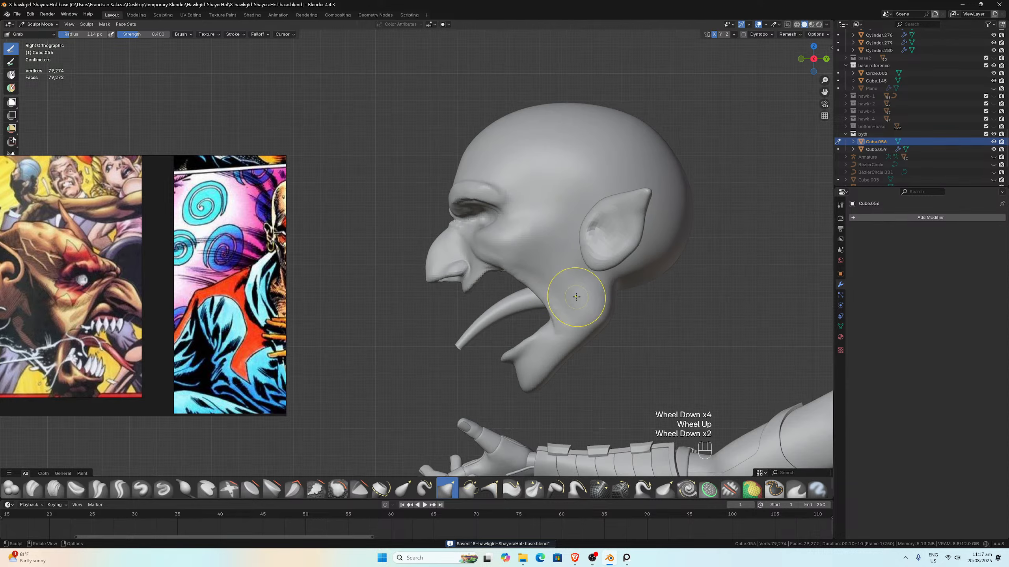
pyautogui.scroll(1, 580, 294)
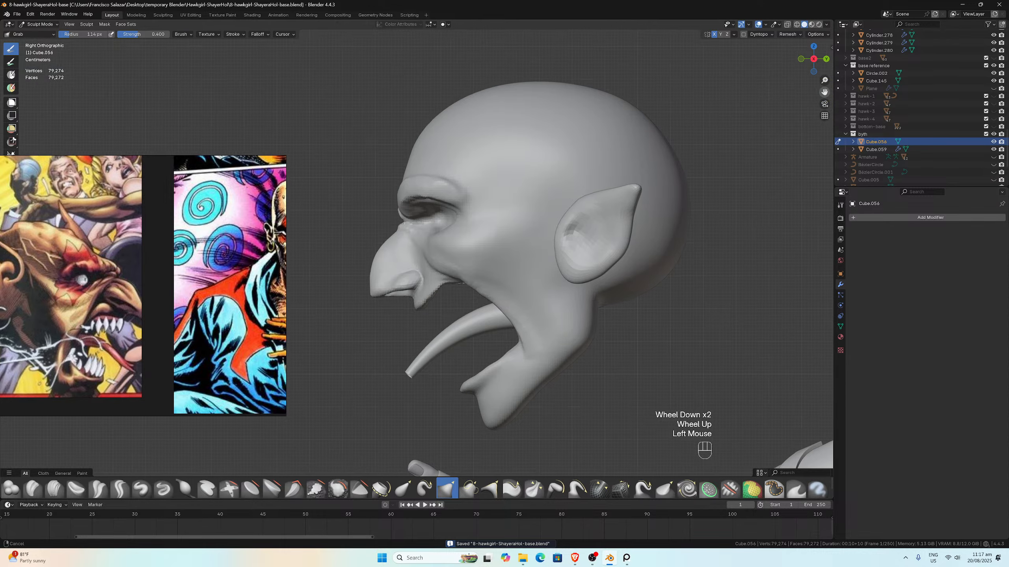
pyautogui.moveTo(824, 92); pyautogui.dragTo(763, 100)
# Step: Find the frontal teeth-and-gums photo on the reference board and enlarge it for study
pyautogui.scroll(-5, 113, 293)
pyautogui.moveTo(113, 292); pyautogui.dragTo(243, 294, button='middle')
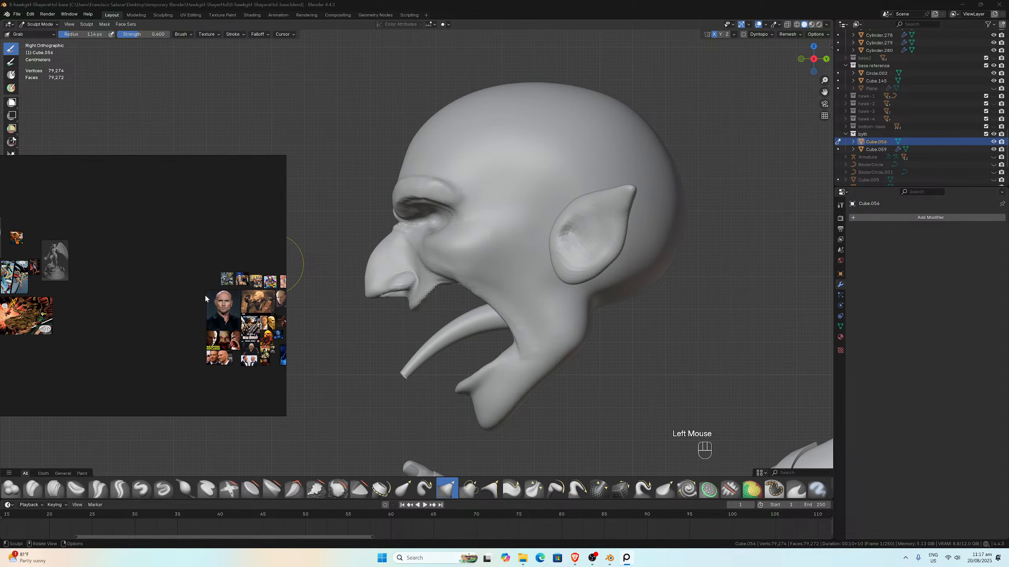
pyautogui.scroll(-6, 143, 297)
pyautogui.moveTo(79, 268); pyautogui.dragTo(122, 326, button='middle')
pyautogui.scroll(3, 176, 310)
pyautogui.moveTo(147, 362); pyautogui.dragTo(246, 298, button='middle')
pyautogui.scroll(-4, 185, 283)
pyautogui.moveTo(53, 261); pyautogui.dragTo(170, 307, button='middle')
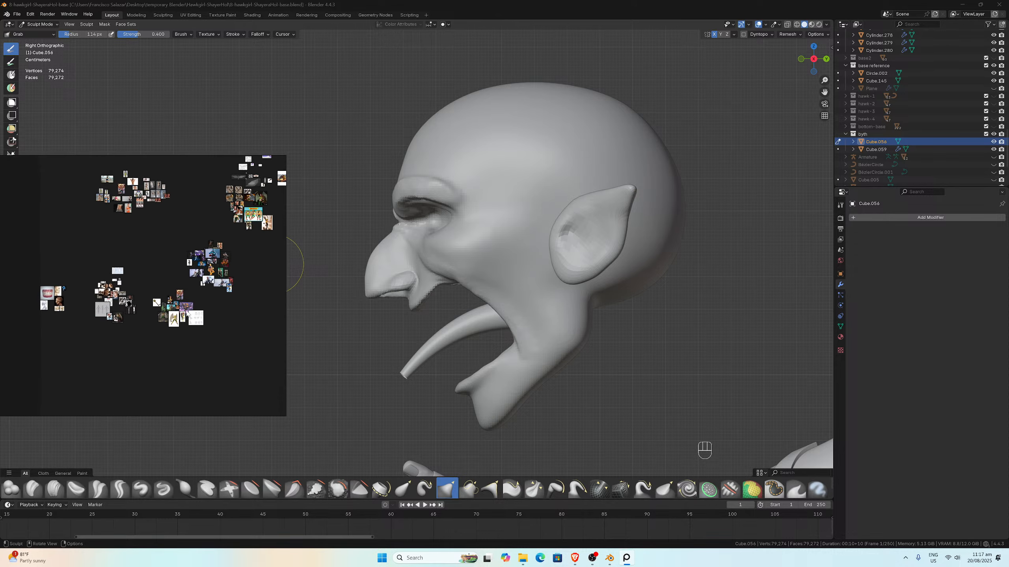
pyautogui.moveTo(69, 316); pyautogui.dragTo(140, 334, button='middle')
pyautogui.scroll(5, 141, 333)
pyautogui.scroll(2, 103, 321)
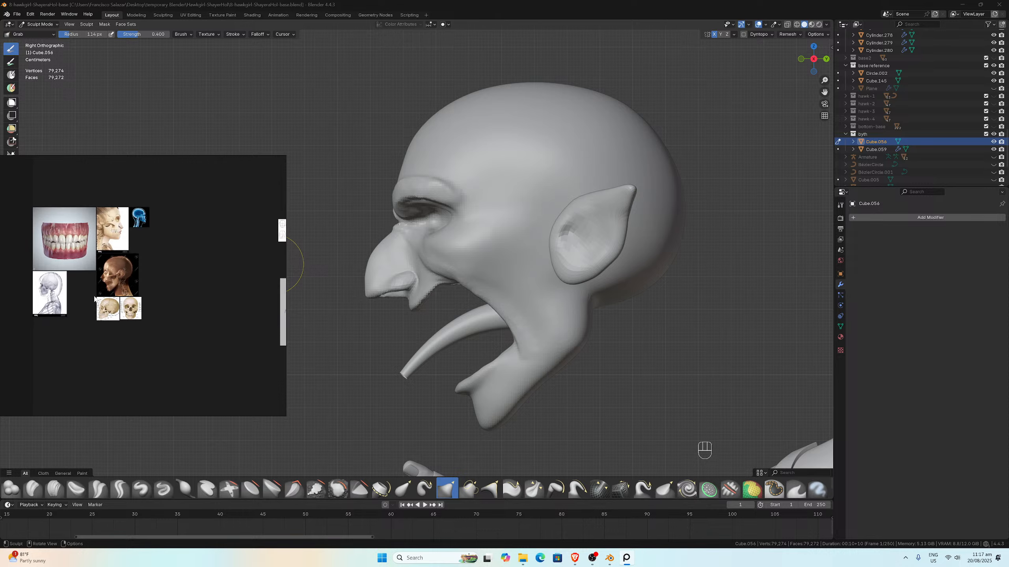
pyautogui.scroll(3, 165, 325)
pyautogui.moveTo(97, 290); pyautogui.dragTo(195, 352, button='middle')
pyautogui.scroll(1, 166, 325)
pyautogui.scroll(5, 195, 351)
pyautogui.scroll(-1, 165, 313)
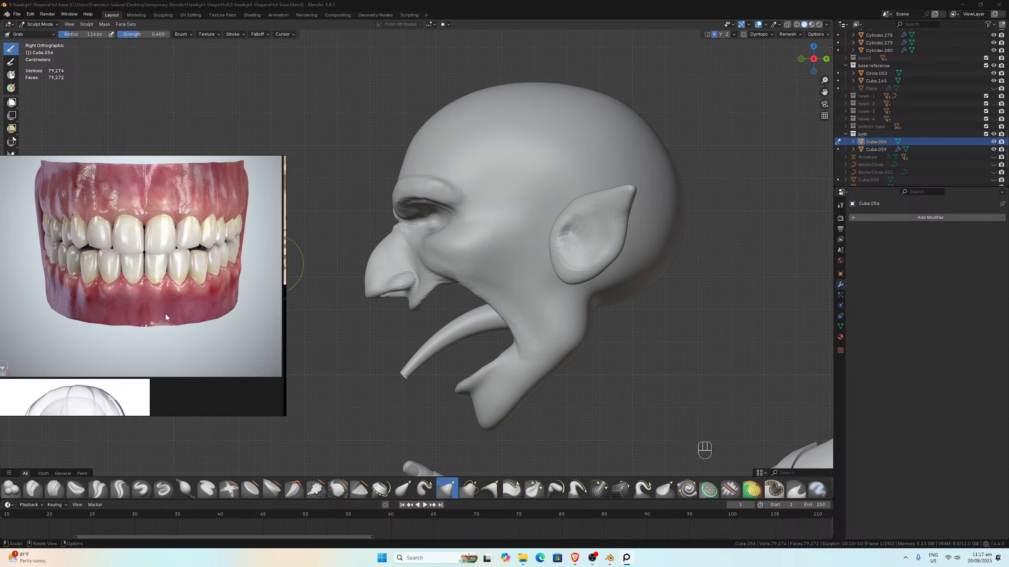
pyautogui.moveTo(165, 313); pyautogui.dragTo(192, 347, button='middle')
pyautogui.scroll(1, 192, 348)
pyautogui.scroll(1, 193, 348)
pyautogui.scroll(-2, 304, 333)
# Step: Examine the head's open mouth and the full statue from the front, and look through the scene's collections
pyautogui.moveTo(304, 333); pyautogui.dragTo(542, 311, button='middle')
pyautogui.press('KP_1')
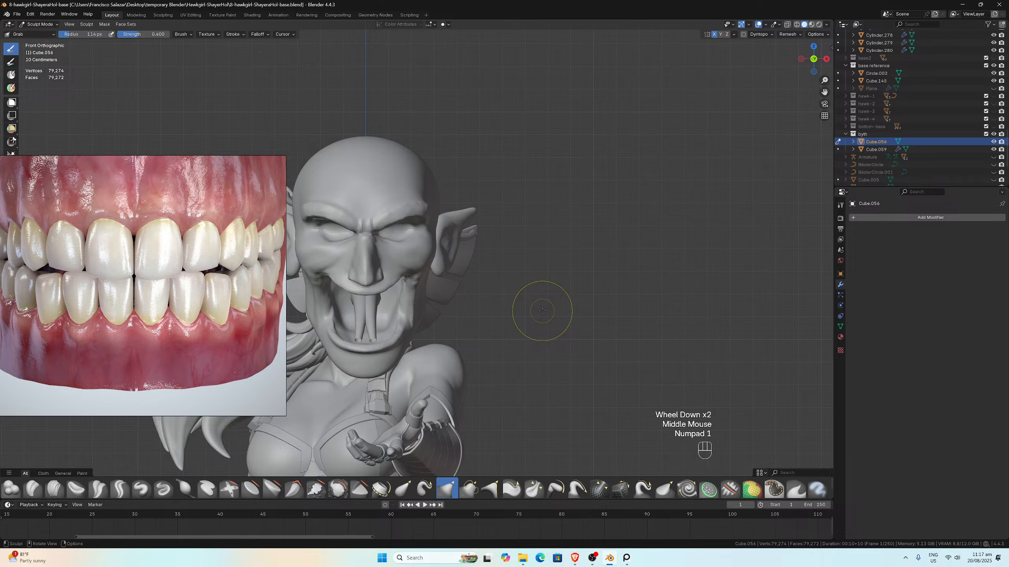
pyautogui.press('KP_3')
pyautogui.press('KP_1')
pyautogui.scroll(-6, 542, 311)
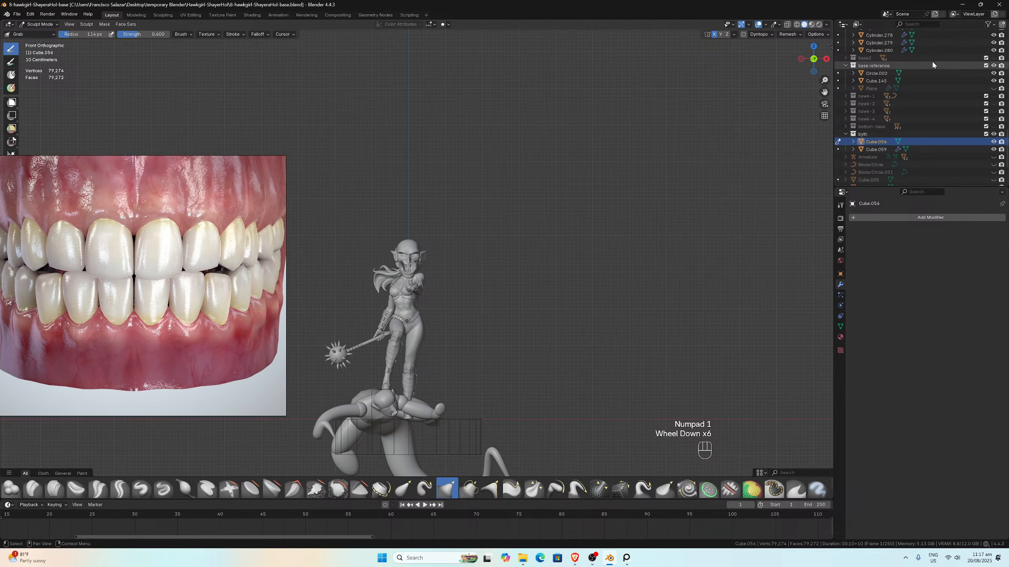
pyautogui.scroll(6, 934, 63)
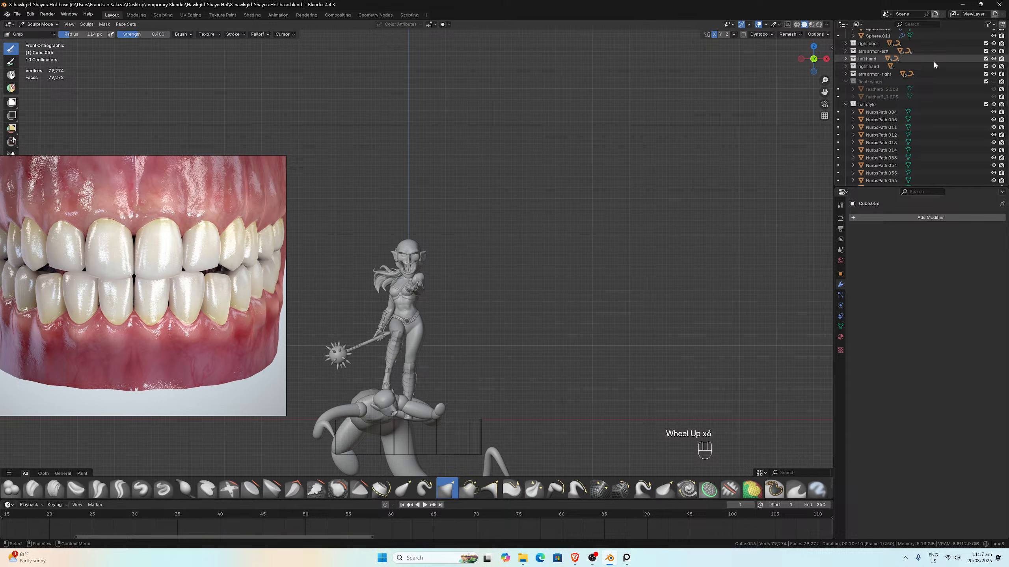
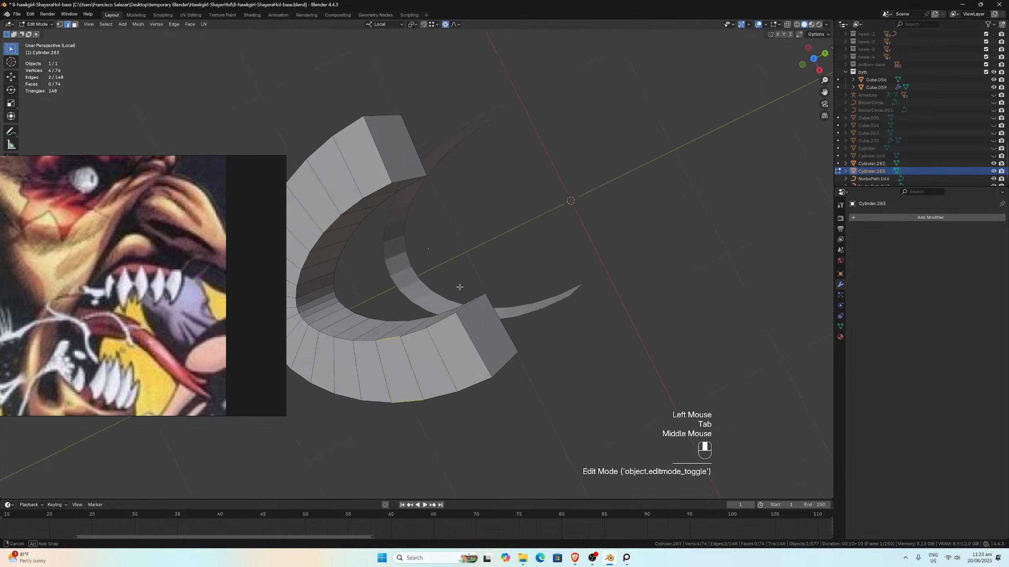
# Step: Select the inner-side edge of the end face on the thick curved gum block
pyautogui.scroll(2, 463, 321)
pyautogui.click(473, 359)
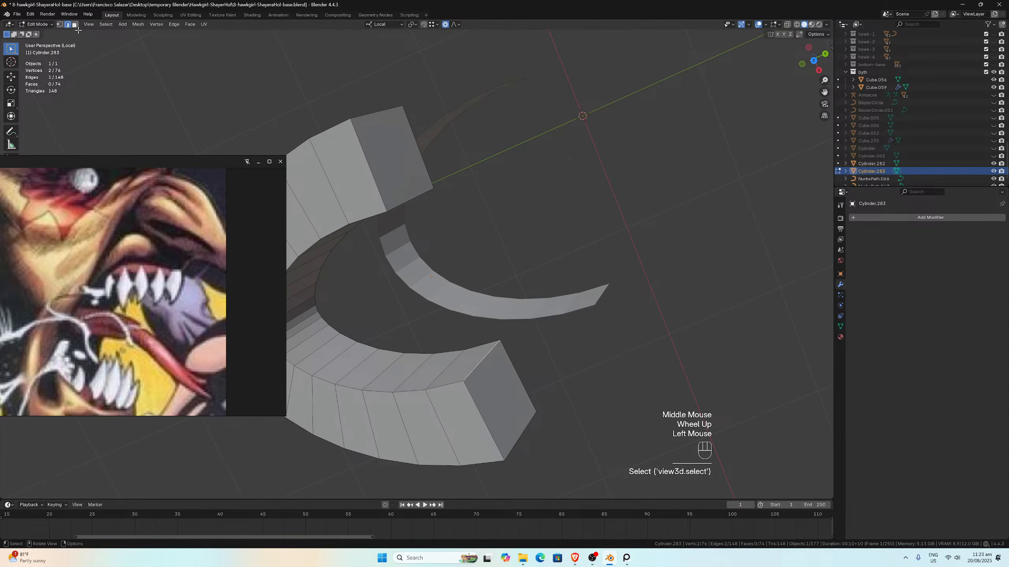
# Step: Delete the full band of inner wall faces from the U-shaped mesh
pyautogui.click(74, 24)
pyautogui.click(461, 364)
pyautogui.moveTo(461, 363); pyautogui.dragTo(402, 158, button='middle')
pyautogui.scroll(-1, 402, 158)
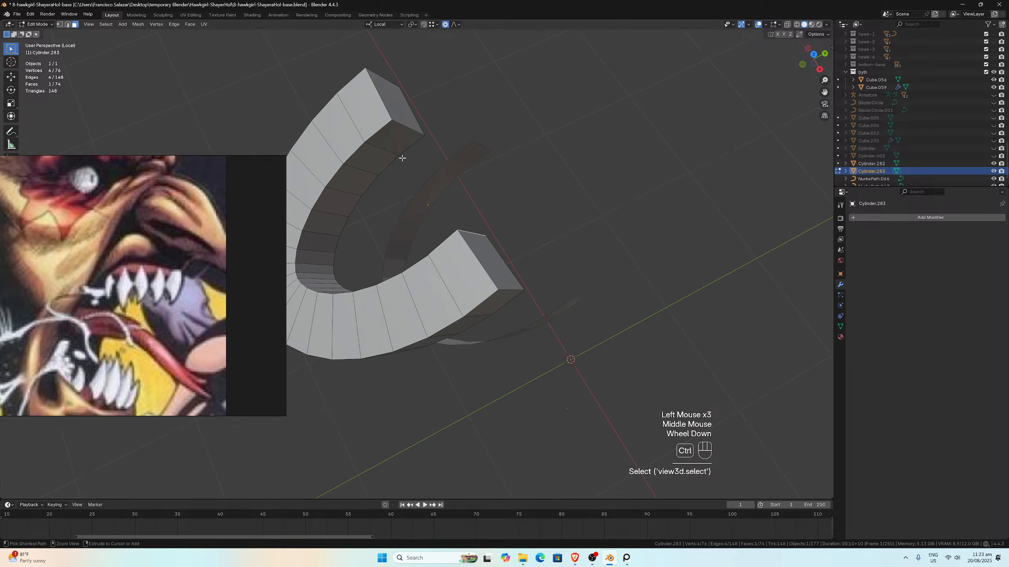
pyautogui.keyDown('ctrl'); pyautogui.click(394, 148); pyautogui.keyUp('ctrl')
pyautogui.press('x')
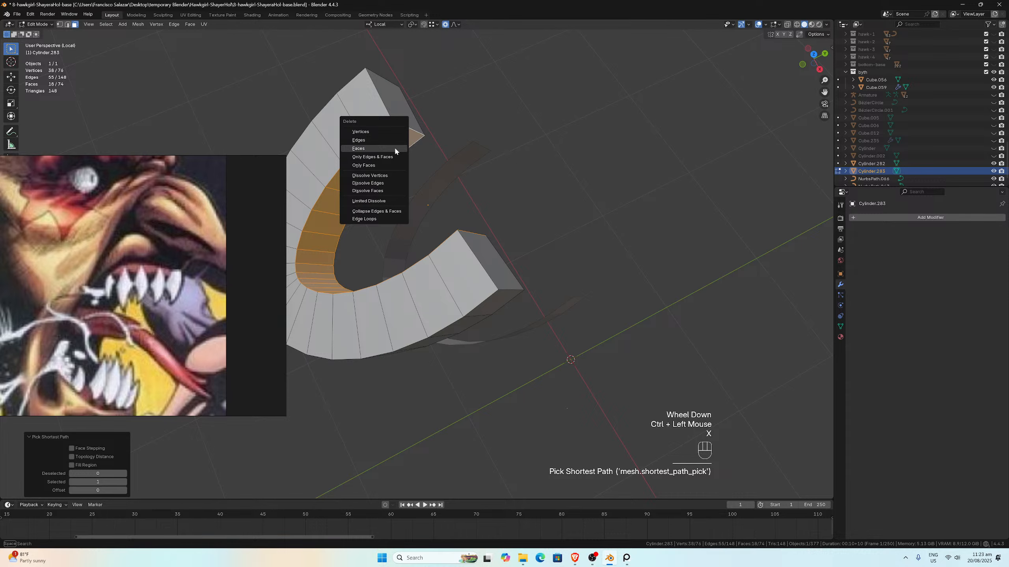
pyautogui.click(359, 148)
pyautogui.moveTo(395, 150); pyautogui.dragTo(436, 182, button='middle')
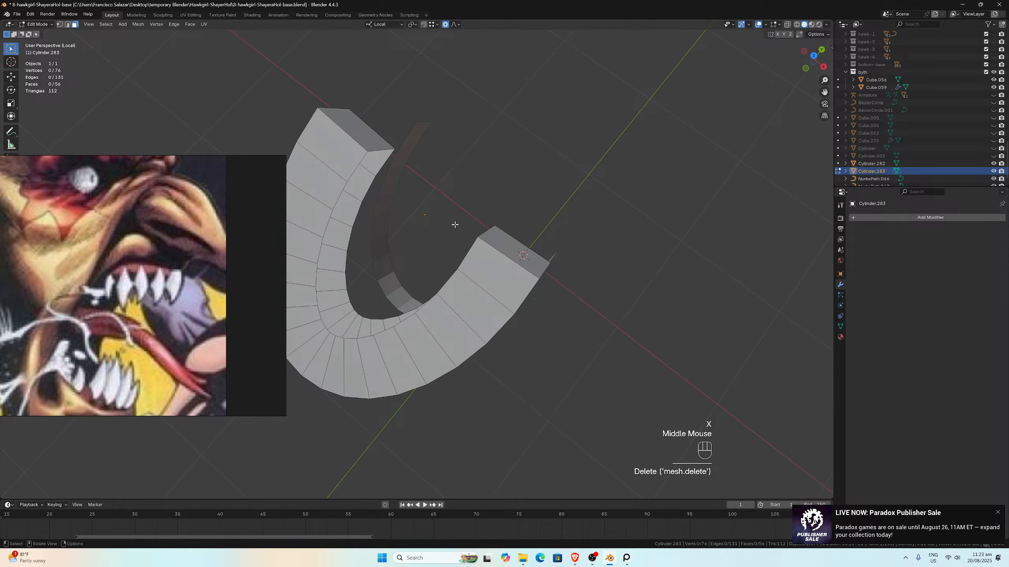
# Step: Fill a face between the two opposing inner edges near the open ends of the U to bridge the gap
pyautogui.click(67, 25)
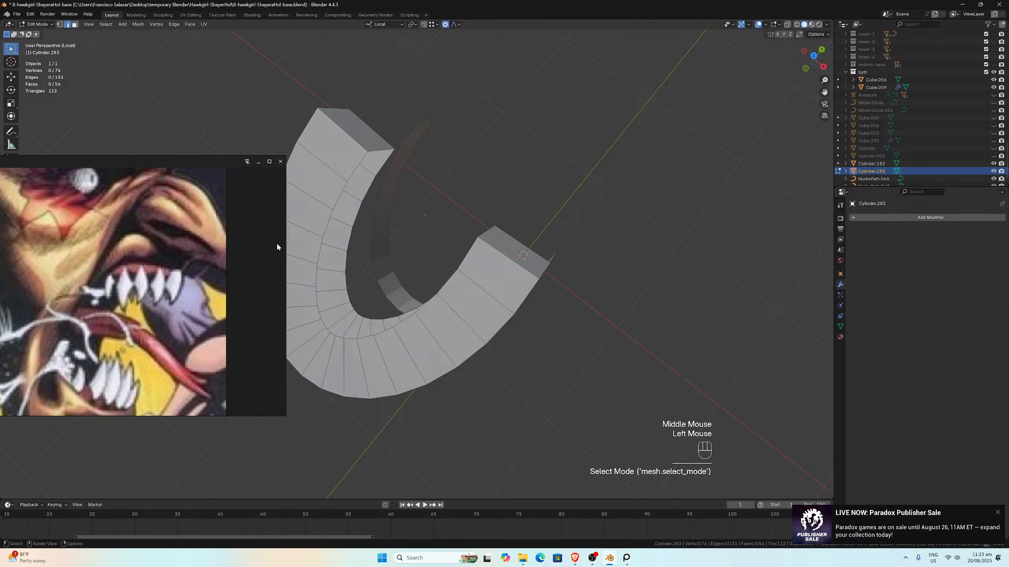
pyautogui.click(328, 332)
pyautogui.keyDown('alt'); pyautogui.click(327, 332); pyautogui.keyUp('alt')
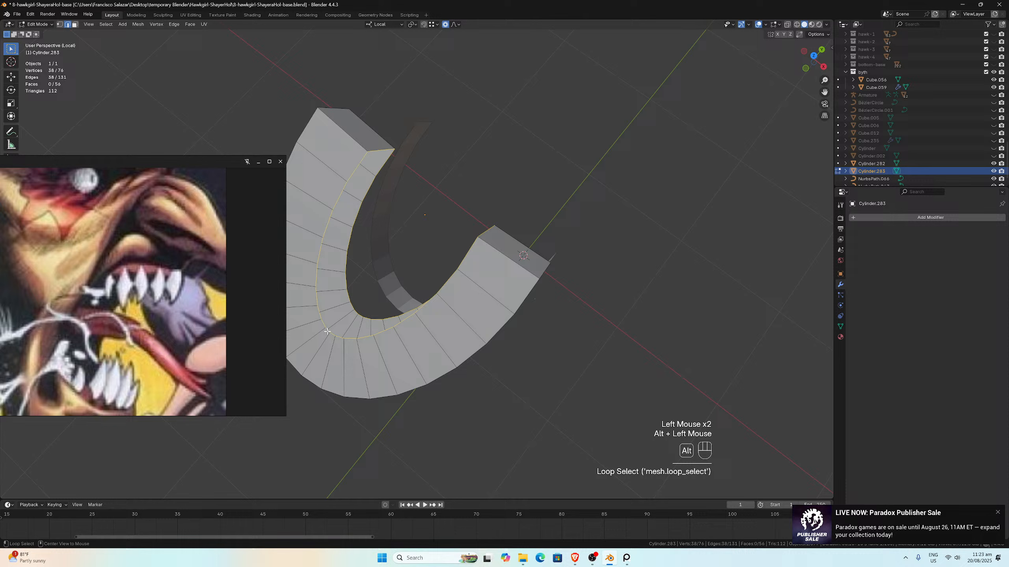
pyautogui.click(469, 256)
pyautogui.keyDown('shift'); pyautogui.click(356, 159); pyautogui.keyUp('shift')
pyautogui.press('f')
pyautogui.press('f')
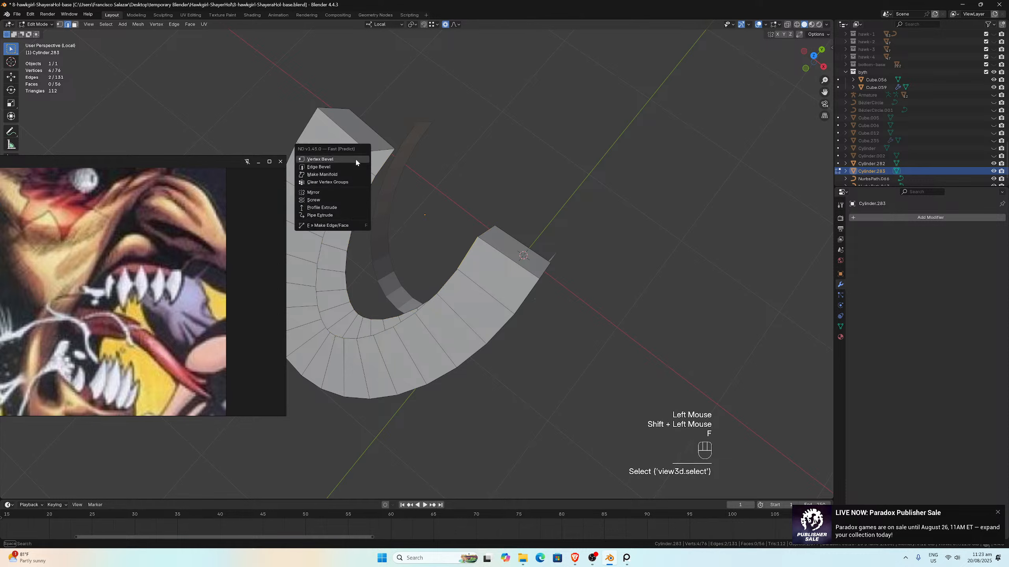
# Step: Add three loop cuts across the bridging face between the two arms of the U
pyautogui.click(396, 221)
pyautogui.keyDown('alt'); pyautogui.click(396, 222); pyautogui.keyUp('alt')
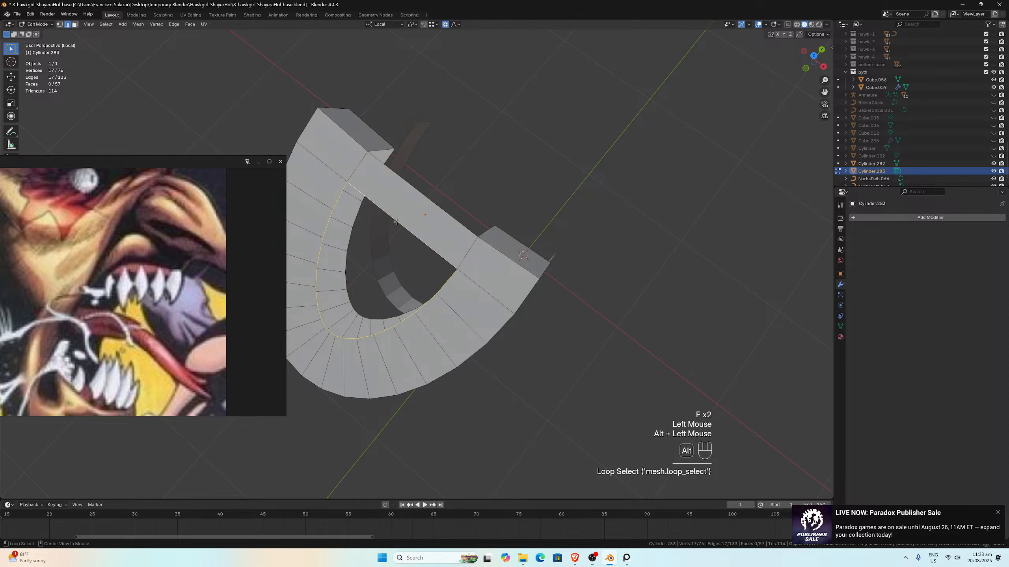
pyautogui.hotkey('ctrl', 'r')
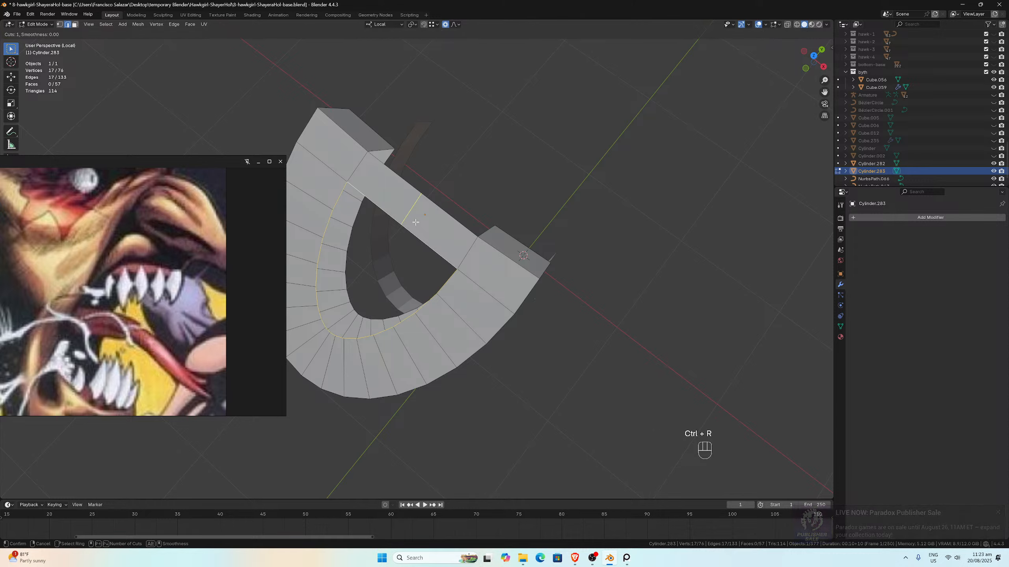
pyautogui.scroll(2, 415, 223)
pyautogui.click(415, 223)
pyautogui.click(416, 222)
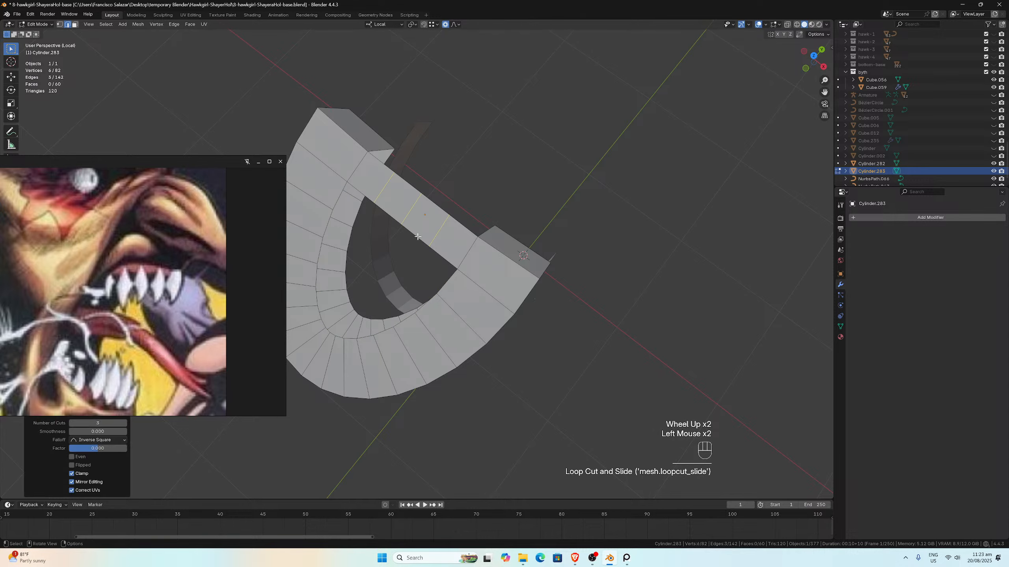
# Step: Select the closed edge loop around the opening inside the U and fill it with Grid Fill
pyautogui.click(417, 238)
pyautogui.keyDown('alt'); pyautogui.click(417, 237); pyautogui.keyUp('alt')
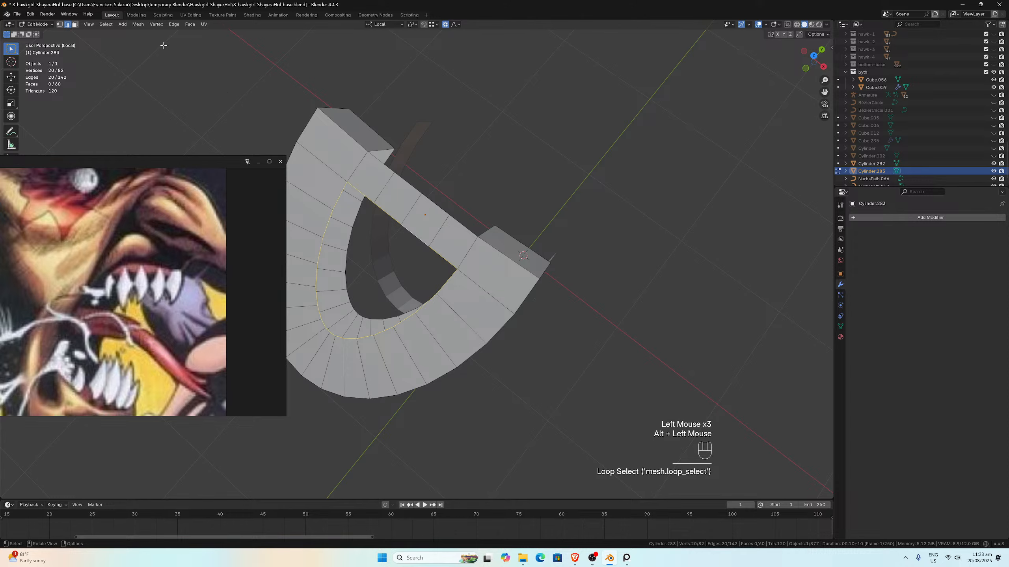
pyautogui.click(190, 24)
pyautogui.click(210, 112)
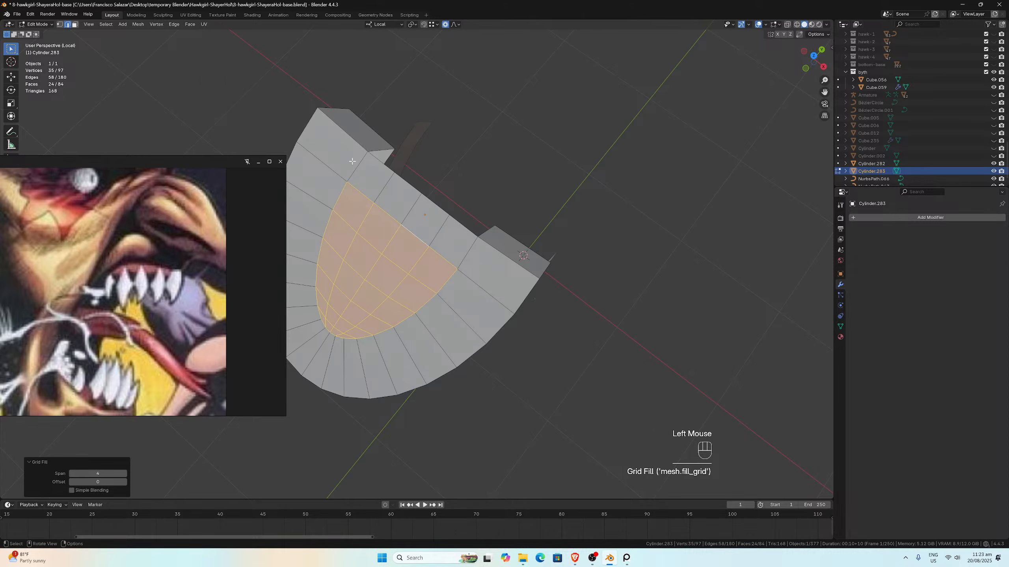
pyautogui.moveTo(210, 113); pyautogui.dragTo(377, 167, button='middle')
pyautogui.scroll(-1, 338, 121)
pyautogui.scroll(1, 339, 121)
pyautogui.scroll(-1, 378, 207)
# Step: Select all the faces of the grid-filled area and the bridging strip in face mode
pyautogui.click(376, 167)
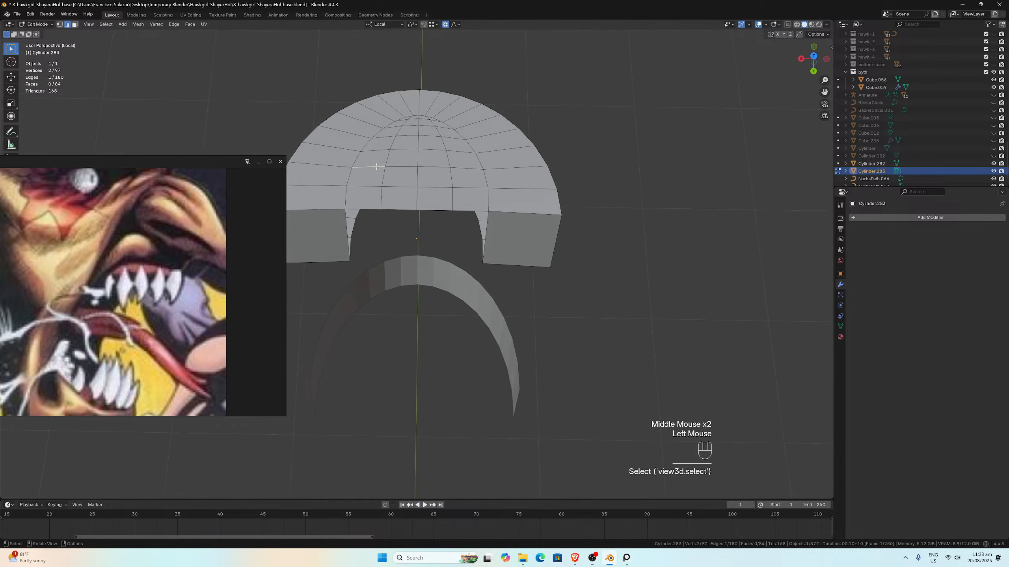
pyautogui.click(75, 24)
pyautogui.click(360, 183)
pyautogui.click(366, 197)
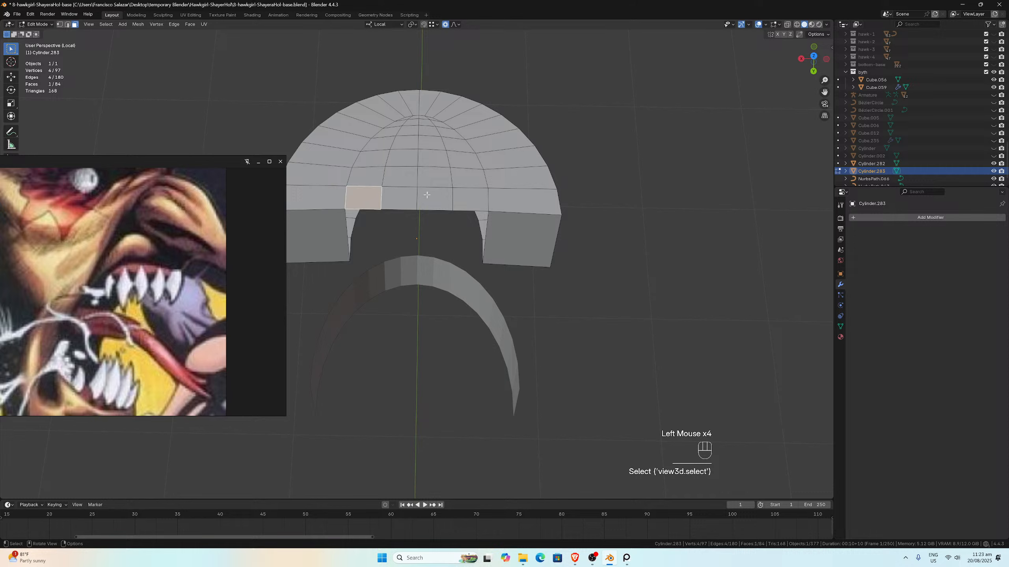
pyautogui.moveTo(461, 197); pyautogui.dragTo(371, 161)
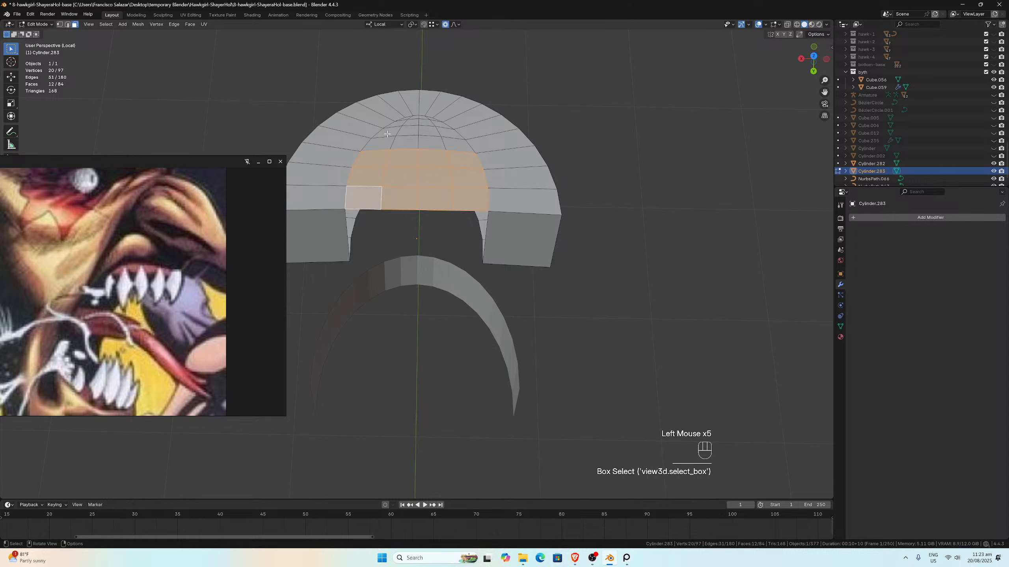
pyautogui.keyDown('ctrl'); pyautogui.click(403, 118); pyautogui.keyUp('ctrl')
pyautogui.keyDown('ctrl'); pyautogui.click(414, 117); pyautogui.keyUp('ctrl')
pyautogui.keyDown('ctrl'); pyautogui.click(420, 117); pyautogui.keyUp('ctrl')
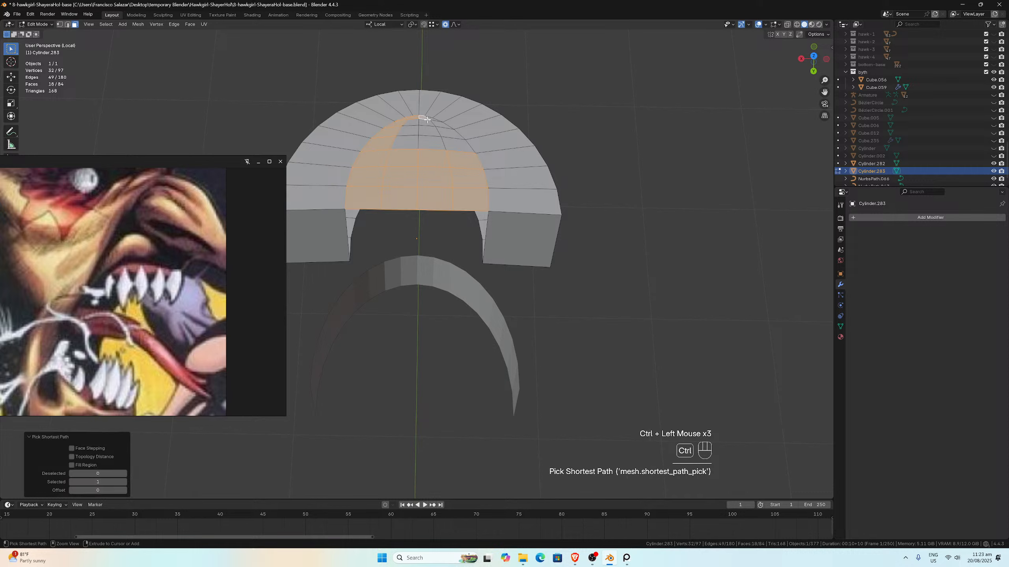
pyautogui.keyDown('ctrl'); pyautogui.click(438, 128); pyautogui.keyUp('ctrl')
pyautogui.keyDown('ctrl'); pyautogui.moveTo(407, 126); pyautogui.dragTo(437, 153); pyautogui.keyUp('ctrl')
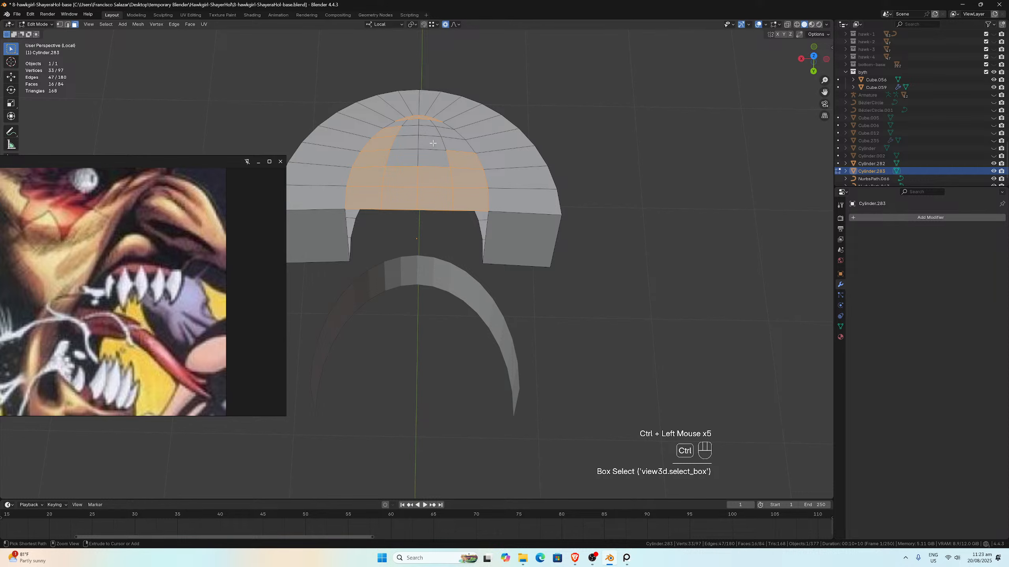
pyautogui.hotkey('ctrl', 'z')
pyautogui.keyDown('shift'); pyautogui.click(423, 146); pyautogui.keyUp('shift')
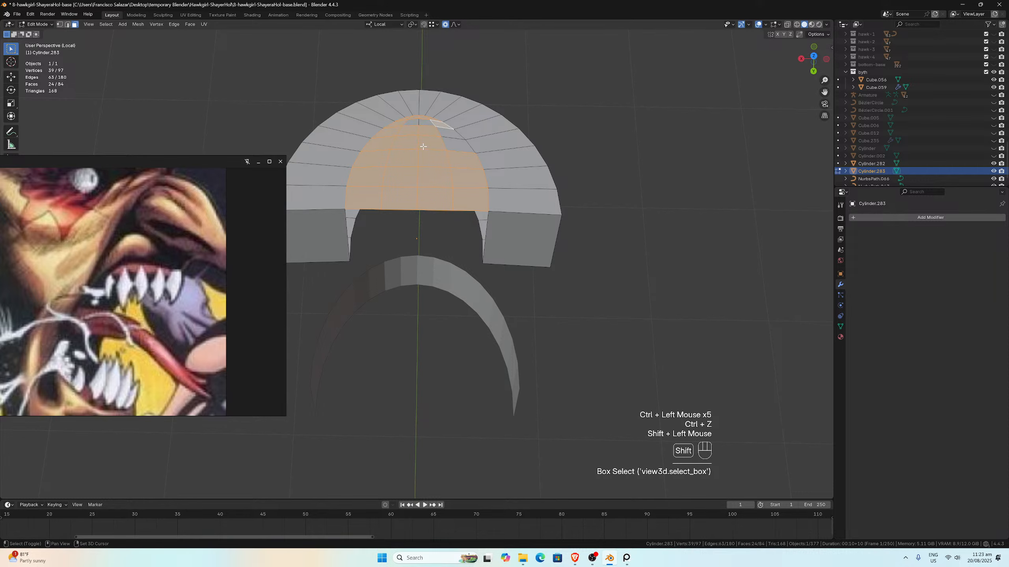
pyautogui.keyDown('shift'); pyautogui.click(412, 123); pyautogui.keyUp('shift')
pyautogui.keyDown('shift'); pyautogui.click(413, 123); pyautogui.keyUp('shift')
pyautogui.keyDown('shift'); pyautogui.click(425, 123); pyautogui.keyUp('shift')
pyautogui.keyDown('shift'); pyautogui.click(414, 123); pyautogui.keyUp('shift')
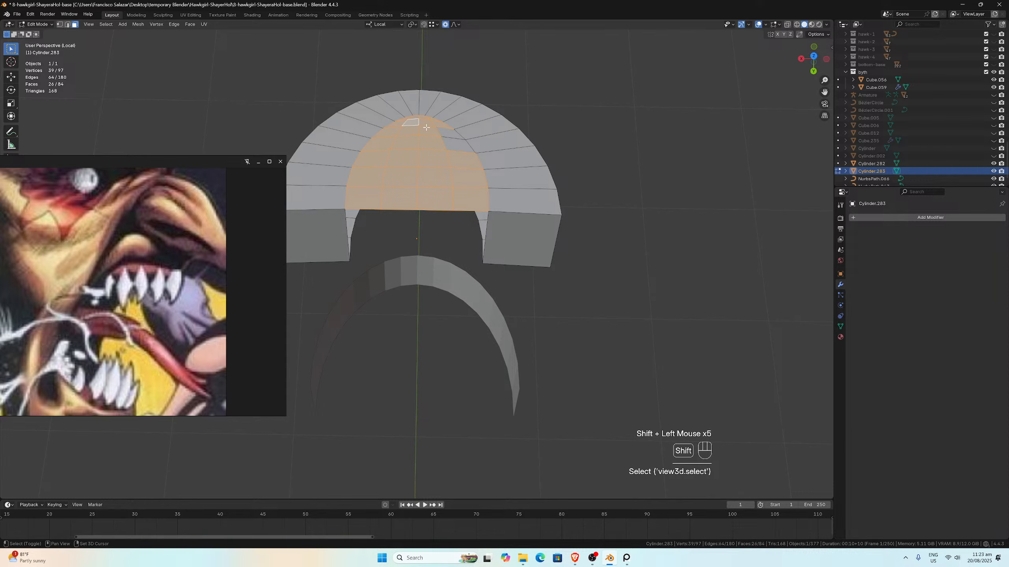
pyautogui.keyDown('shift'); pyautogui.click(445, 137); pyautogui.keyUp('shift')
# Step: Add one centred loop cut at mid-height around the outer wall and end faces of the U-shaped mesh
pyautogui.moveTo(445, 137); pyautogui.dragTo(483, 142, button='middle')
pyautogui.hotkey('ctrl', 'r')
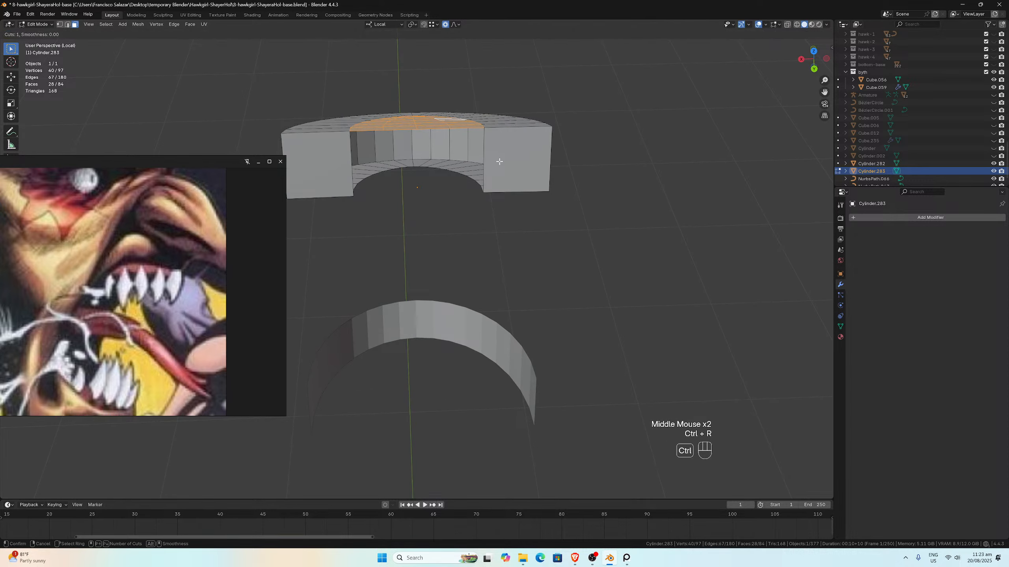
pyautogui.click(552, 160)
pyautogui.click(553, 161)
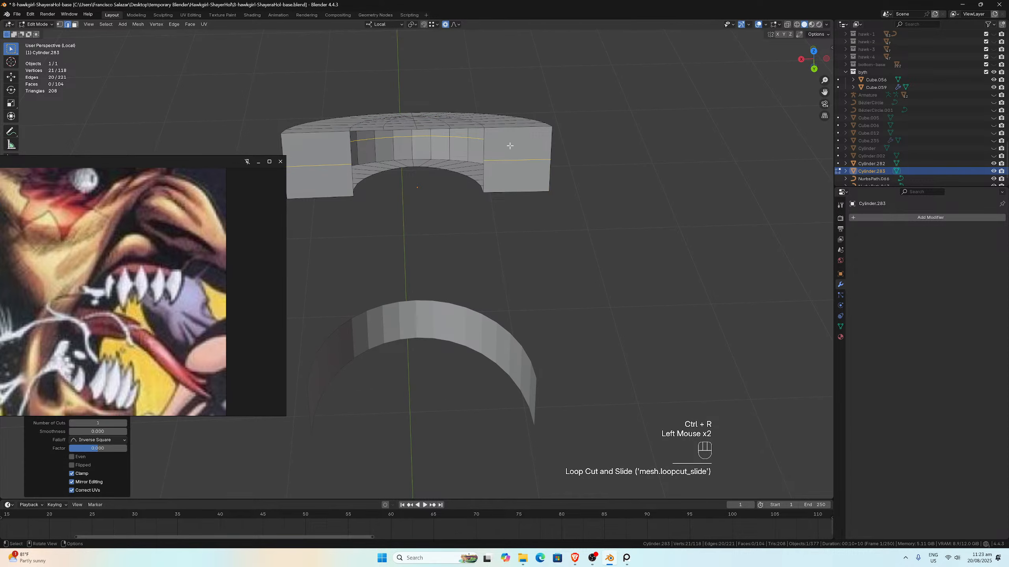
pyautogui.moveTo(440, 136); pyautogui.dragTo(422, 164, button='middle')
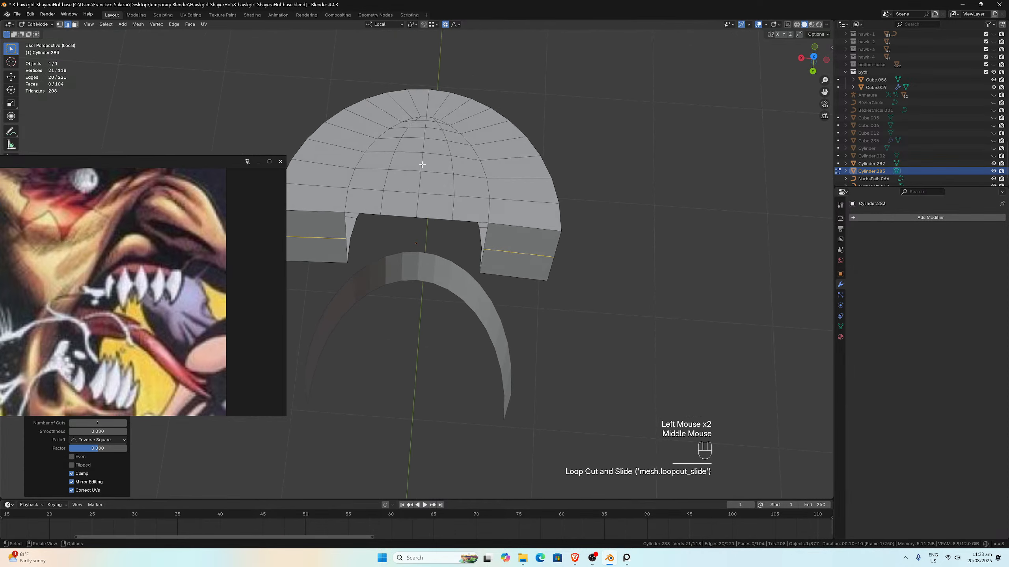
# Step: Select every face of the grid-filled area and bridging strip in face mode, leaving out the outer rim faces
pyautogui.click(368, 204)
pyautogui.click(75, 24)
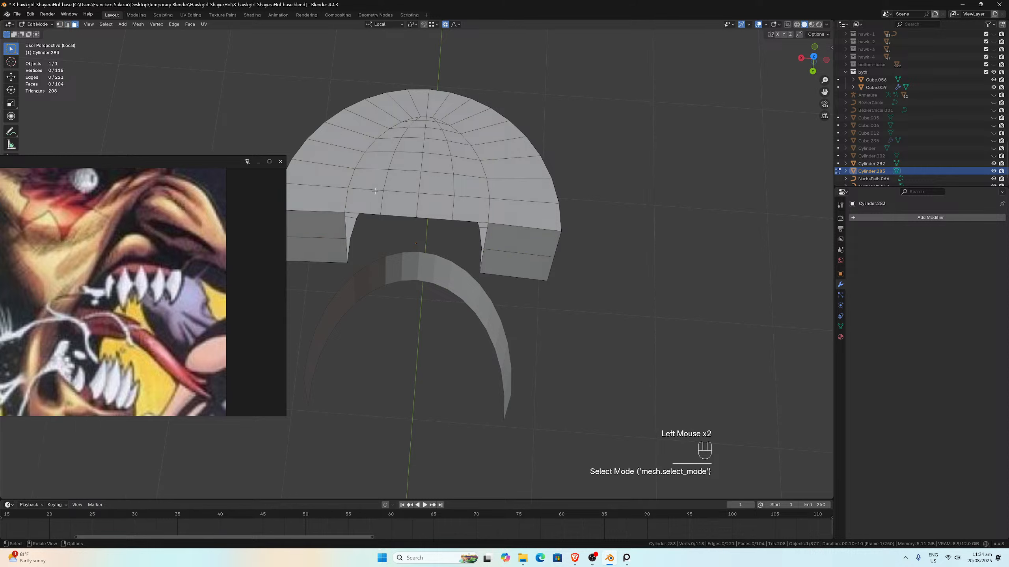
pyautogui.moveTo(374, 191); pyautogui.dragTo(462, 204)
pyautogui.keyDown('ctrl'); pyautogui.moveTo(388, 150); pyautogui.dragTo(442, 174); pyautogui.keyUp('ctrl')
pyautogui.keyDown('shift'); pyautogui.moveTo(391, 139); pyautogui.dragTo(452, 172); pyautogui.keyUp('shift')
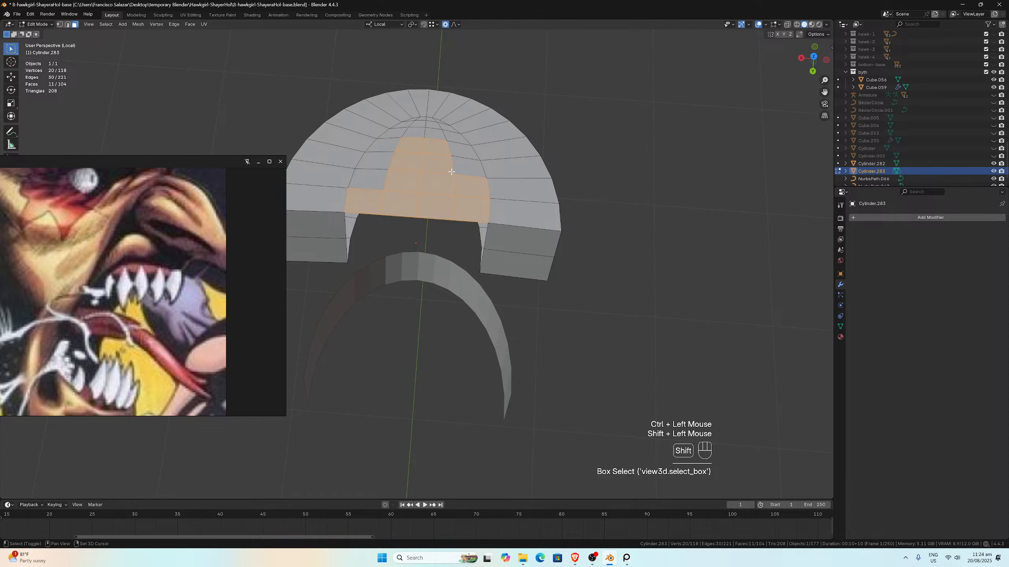
pyautogui.keyDown('shift'); pyautogui.click(457, 169); pyautogui.keyUp('shift')
pyautogui.keyDown('shift'); pyautogui.click(462, 151); pyautogui.keyUp('shift')
pyautogui.keyDown('shift'); pyautogui.click(439, 122); pyautogui.keyUp('shift')
pyautogui.keyDown('shift'); pyautogui.click(431, 119); pyautogui.keyUp('shift')
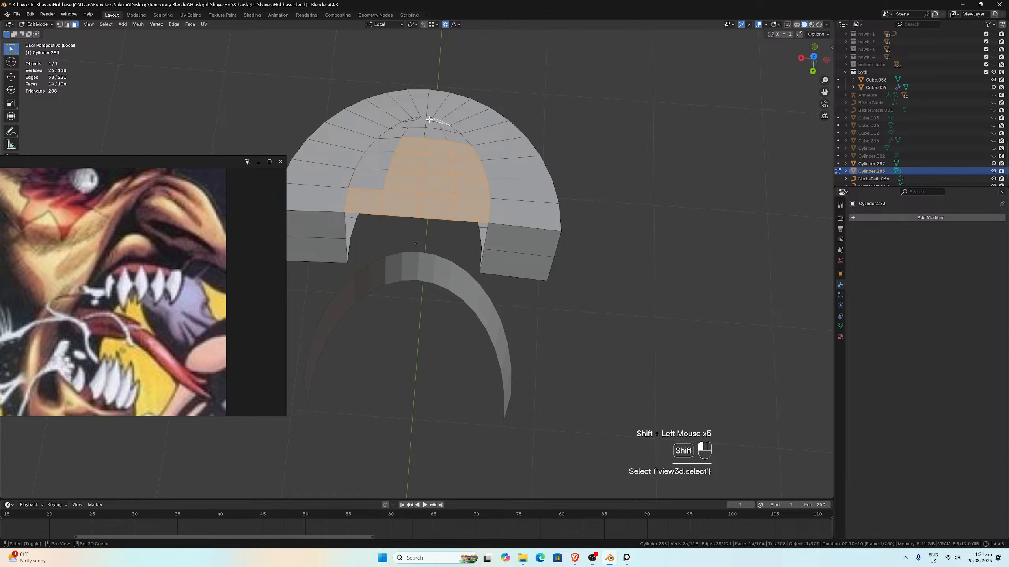
pyautogui.keyDown('shift'); pyautogui.moveTo(423, 119); pyautogui.dragTo(431, 134); pyautogui.keyUp('shift')
pyautogui.keyDown('shift'); pyautogui.click(410, 119); pyautogui.keyUp('shift')
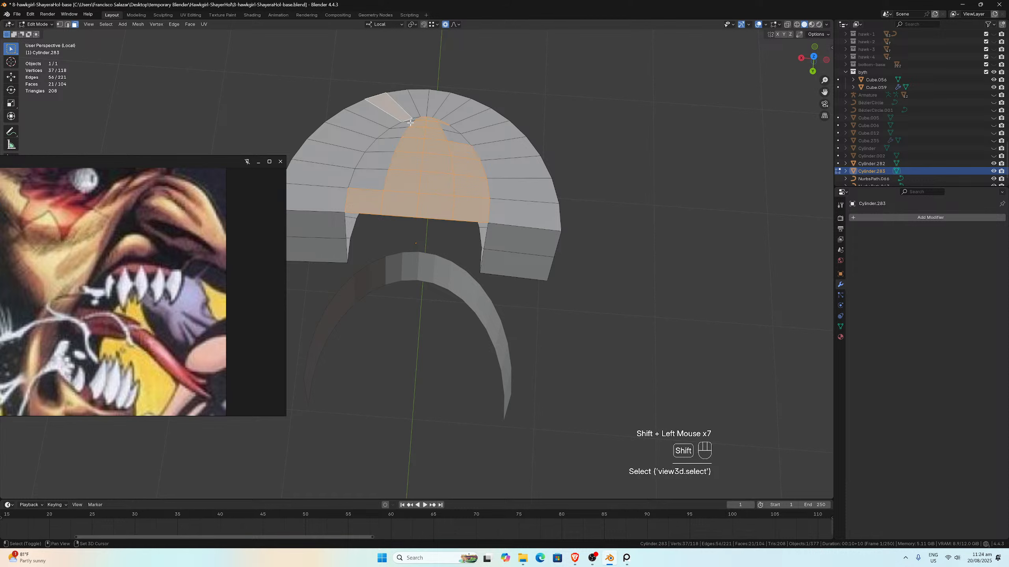
pyautogui.hotkey('ctrl', 'z')
pyautogui.keyDown('shift'); pyautogui.click(409, 123); pyautogui.keyUp('shift')
pyautogui.keyDown('shift'); pyautogui.click(405, 124); pyautogui.keyUp('shift')
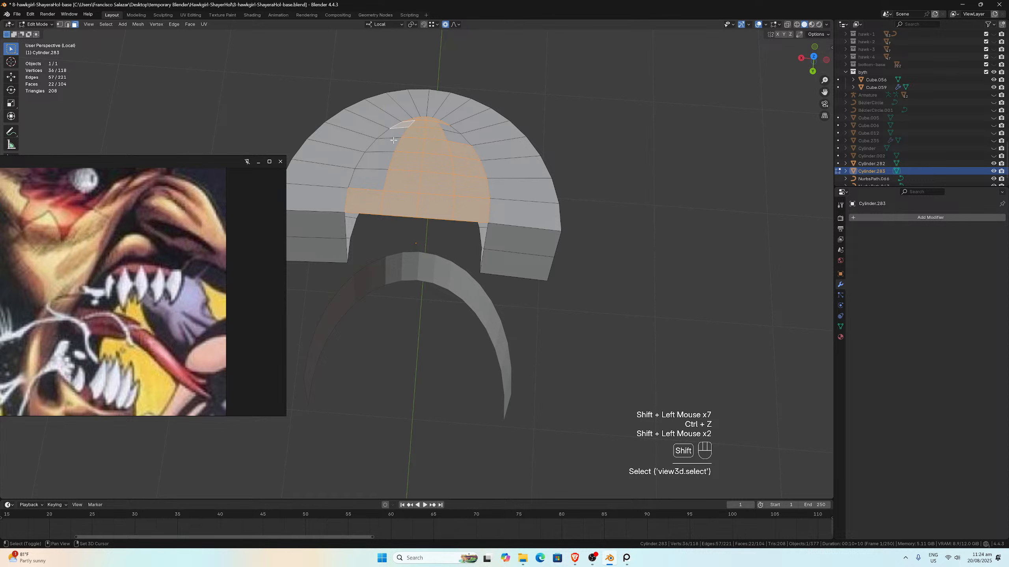
pyautogui.keyDown('shift'); pyautogui.click(391, 138); pyautogui.keyUp('shift')
pyautogui.keyDown('shift'); pyautogui.moveTo(381, 160); pyautogui.dragTo(389, 169); pyautogui.keyUp('shift')
pyautogui.keyDown('shift'); pyautogui.click(453, 143); pyautogui.keyUp('shift')
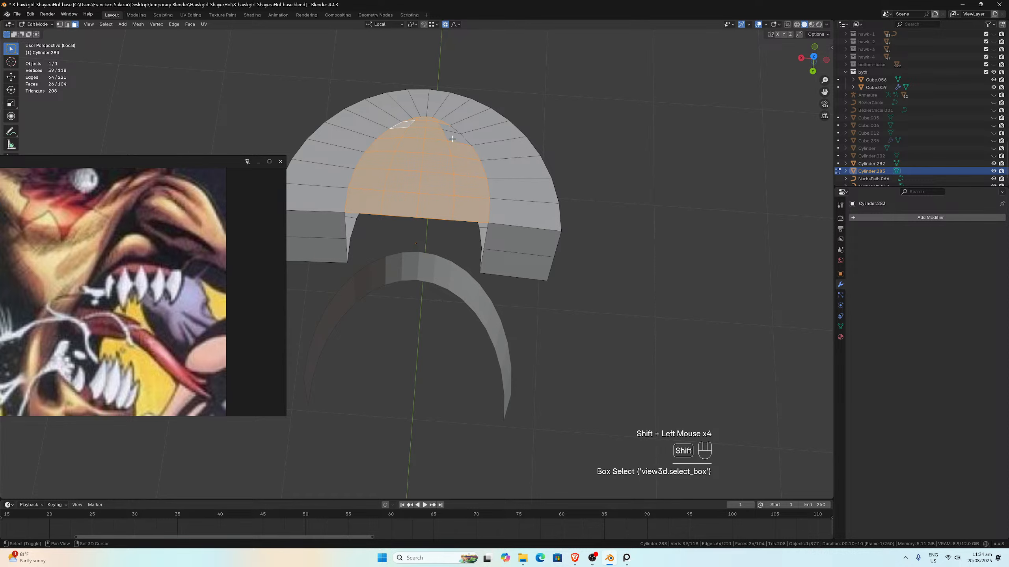
pyautogui.keyDown('shift'); pyautogui.click(445, 128); pyautogui.keyUp('shift')
# Step: Duplicate the selected faces in place and move the copy about 0.09 m down along local Z
pyautogui.moveTo(449, 135); pyautogui.dragTo(453, 134, button='middle')
pyautogui.scroll(-1, 453, 134)
pyautogui.hotkey('shift', 'd')
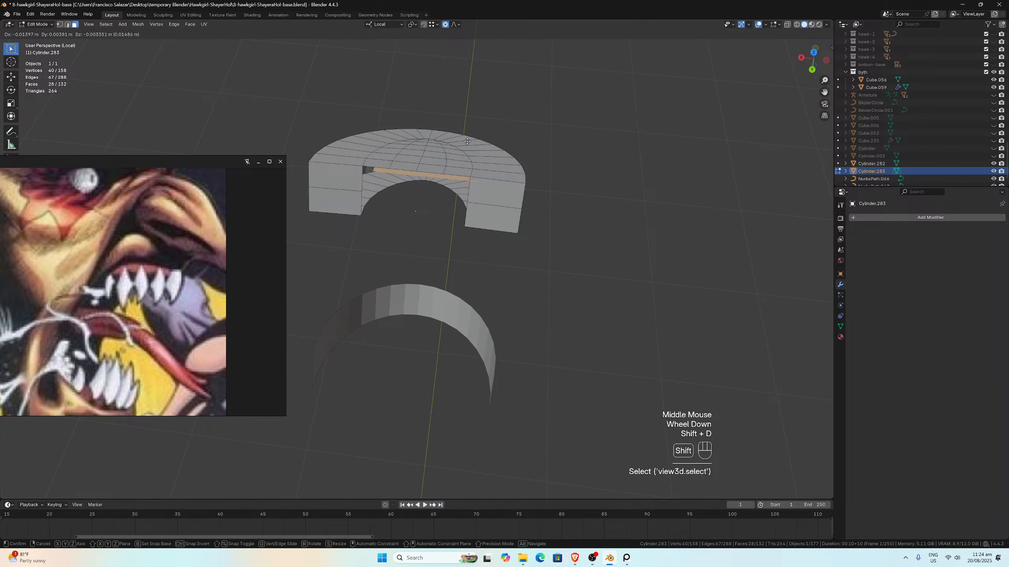
pyautogui.press('Escape')
pyautogui.press('g')
pyautogui.press('z')
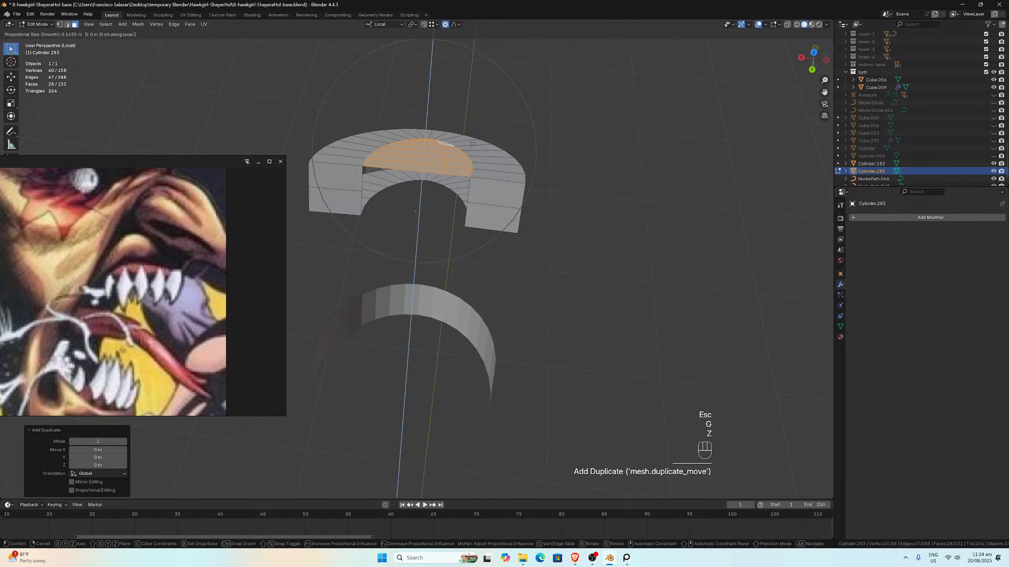
pyautogui.click(469, 201)
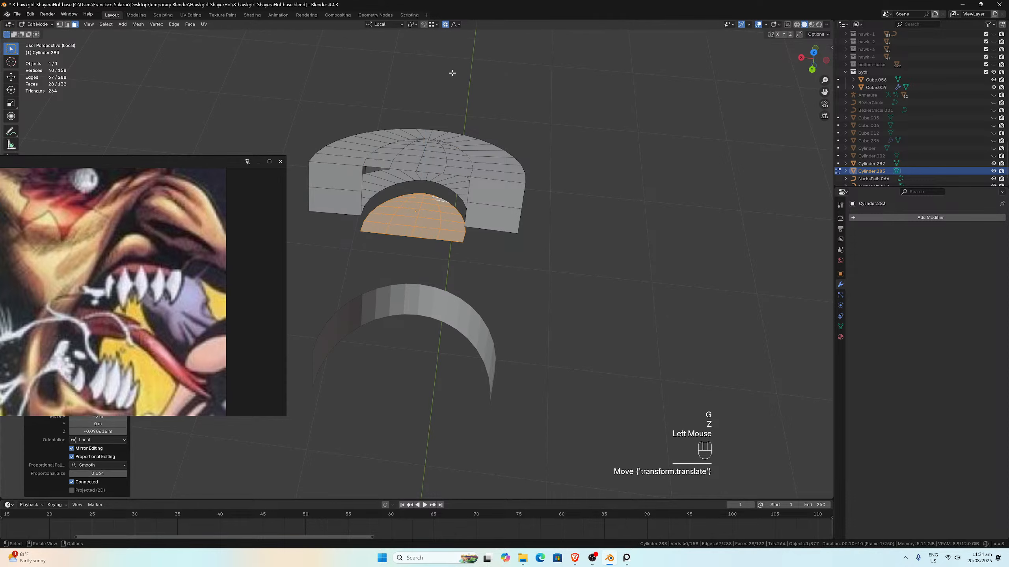
# Step: With proportional editing off and snapping on, move the duplicated faces along local Z onto the mid-height edge loop
pyautogui.click(445, 24)
pyautogui.click(424, 25)
pyautogui.press('g')
pyautogui.press('z')
pyautogui.click(473, 200)
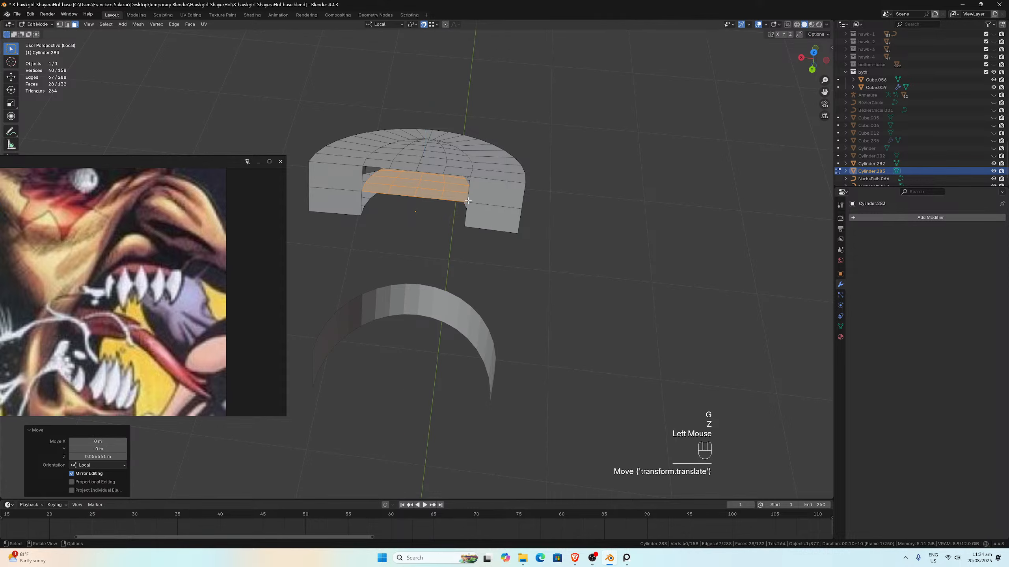
pyautogui.moveTo(473, 200); pyautogui.dragTo(473, 155, button='middle')
pyautogui.scroll(2, 473, 156)
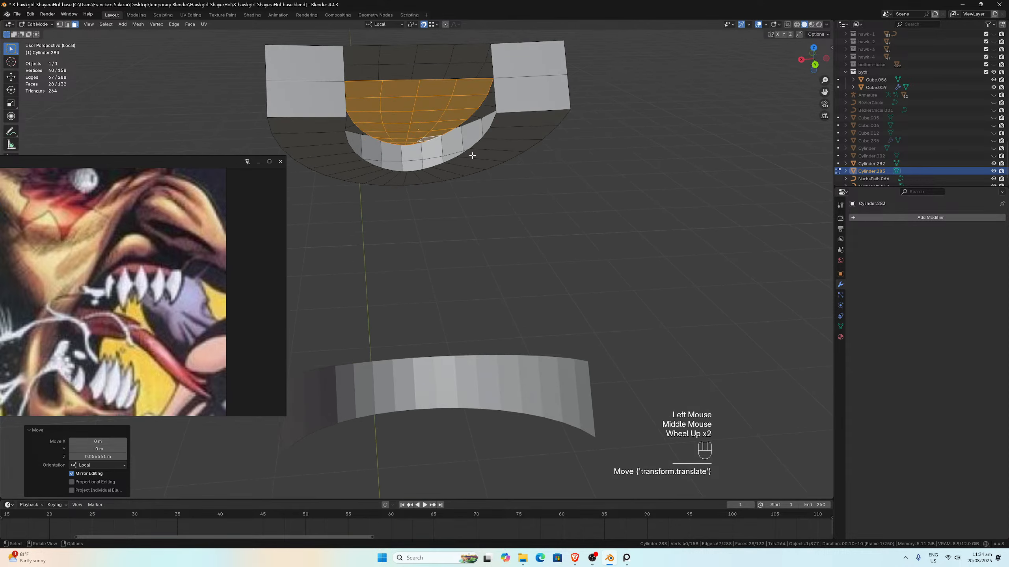
pyautogui.moveTo(426, 123); pyautogui.dragTo(431, 159, button='middle')
# Step: Select the entire mesh and move the floating reference image window aside to uncover the model
pyautogui.press('a')
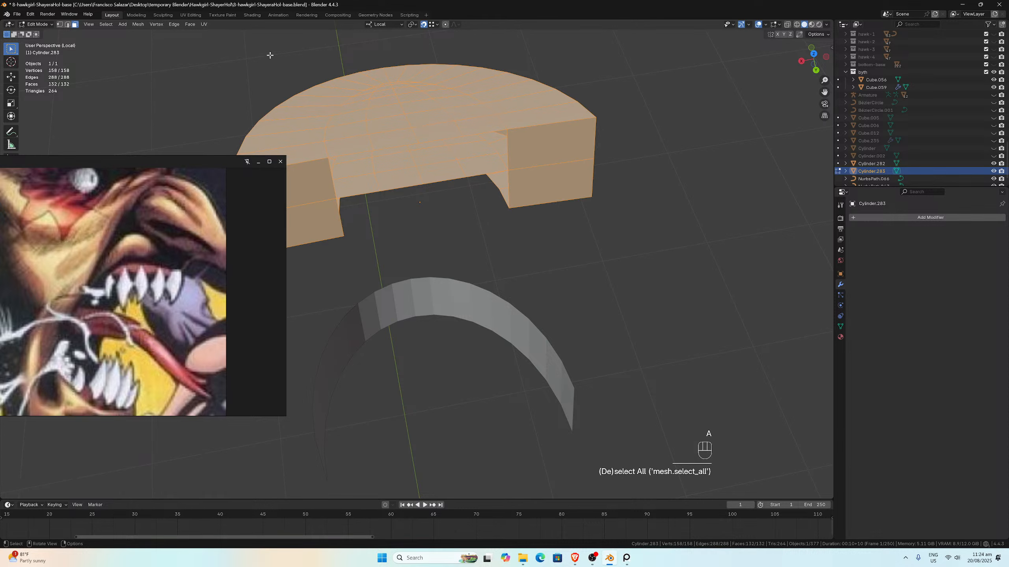
pyautogui.click(173, 24)
pyautogui.moveTo(189, 27)
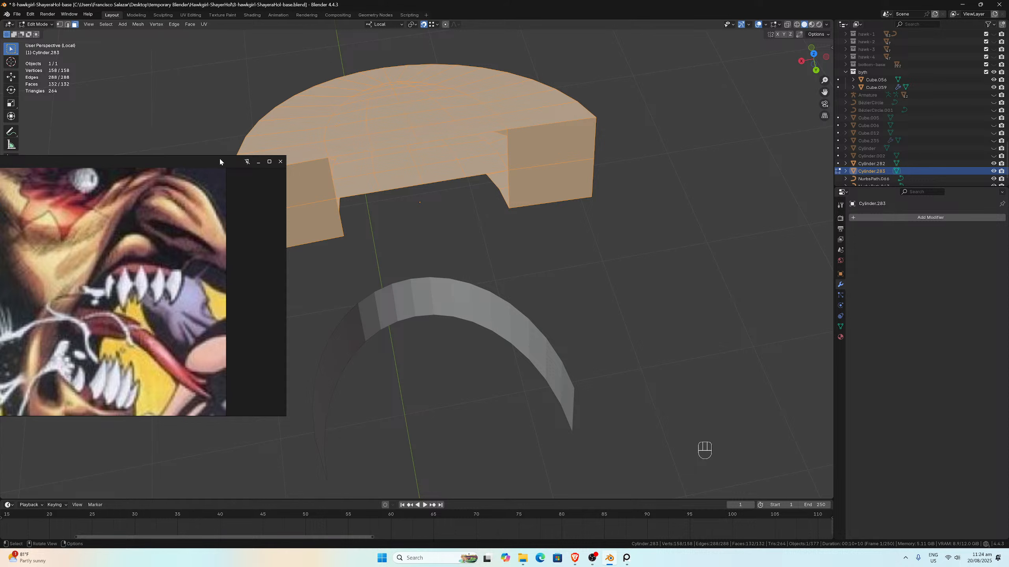
pyautogui.moveTo(219, 158); pyautogui.dragTo(62, 183)
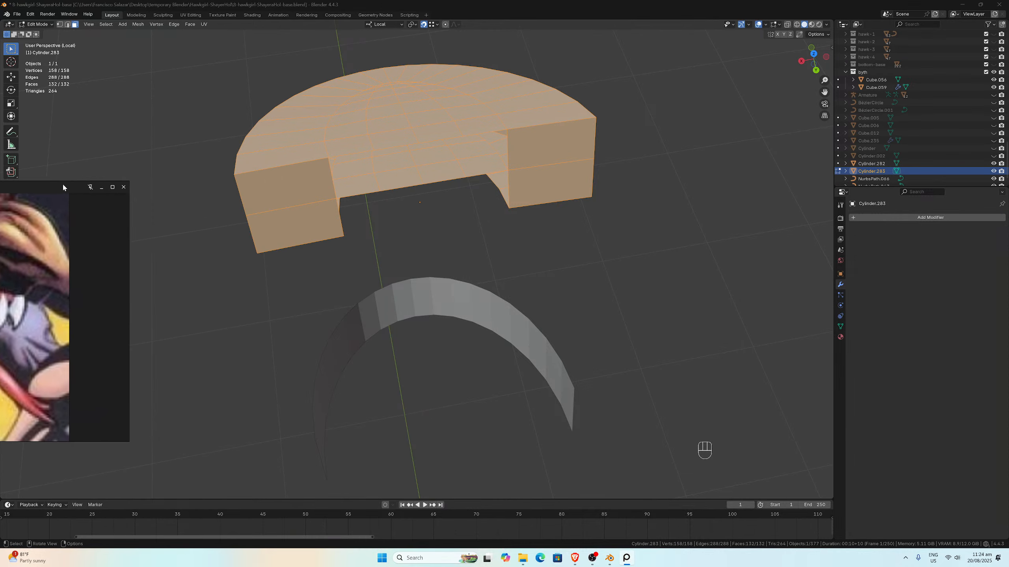
# Step: Merge the selected mesh's overlapping vertices by distance
pyautogui.click(138, 24)
pyautogui.moveTo(160, 201)
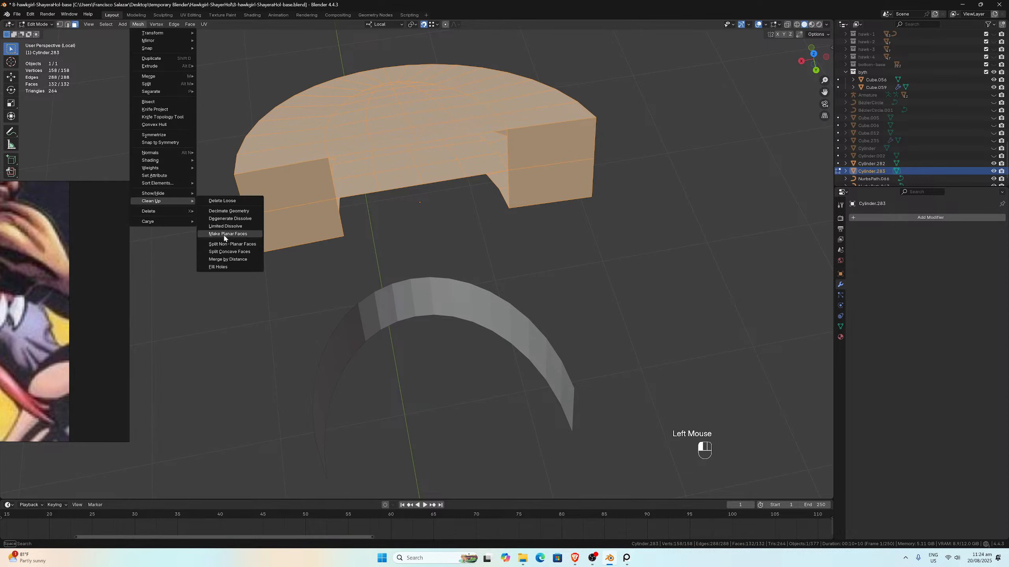
pyautogui.click(228, 259)
# Step: Starting from one edge, fill the curved gap between the palate's border and the gum's inner rim with faces, and return to Object Mode
pyautogui.press('2')
pyautogui.moveTo(405, 240); pyautogui.dragTo(469, 179, button='middle')
pyautogui.scroll(2, 468, 179)
pyautogui.click(476, 165)
pyautogui.press('f')
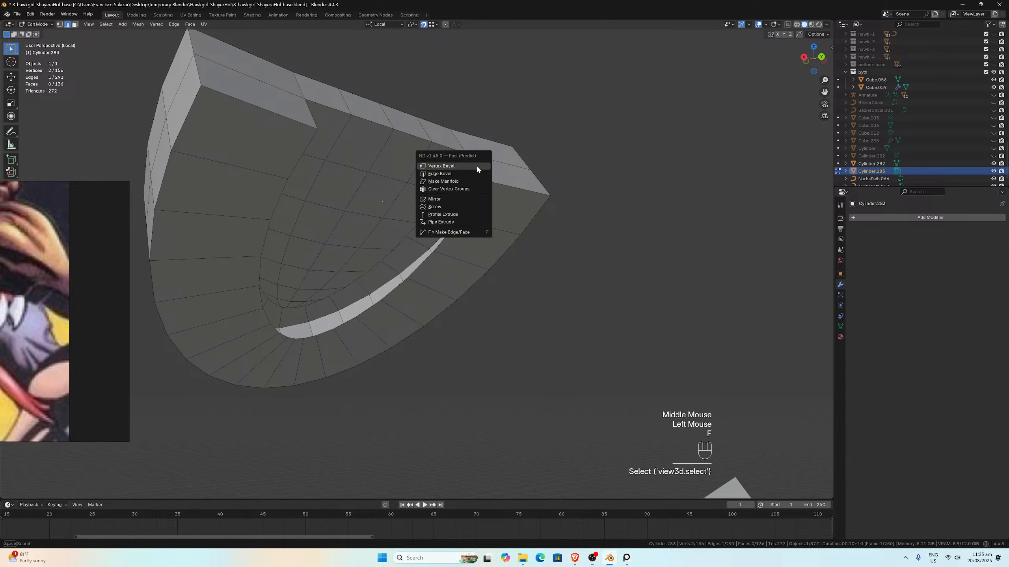
pyautogui.press('f')
pyautogui.press('f')
pyautogui.press('f')
pyautogui.press('f')
pyautogui.press('f')
pyautogui.press('f')
pyautogui.press('f')
pyautogui.press('f')
pyautogui.press('f')
pyautogui.press('f')
pyautogui.press('f')
pyautogui.press('f')
pyautogui.press('f')
pyautogui.press('f')
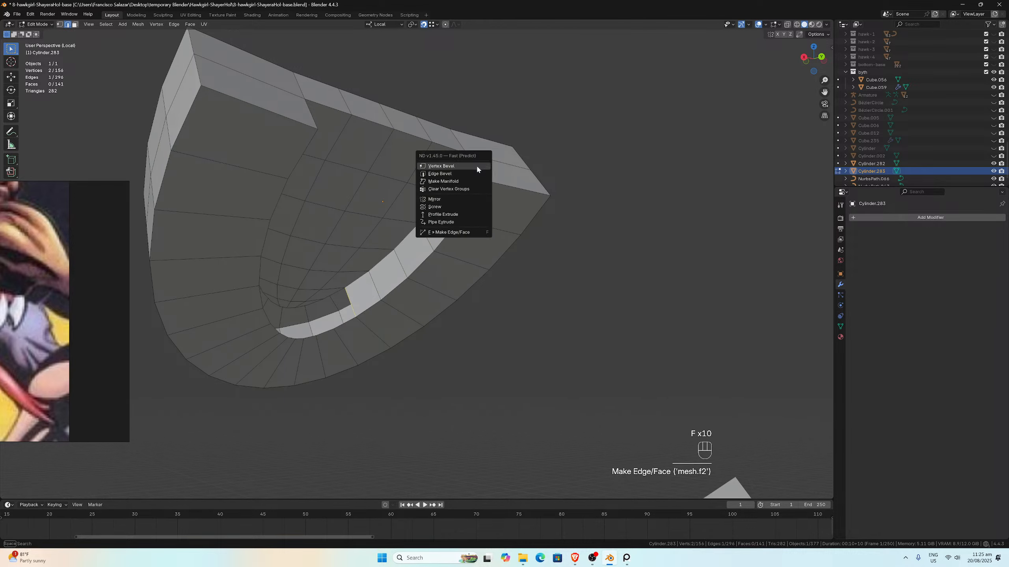
pyautogui.press('f')
pyautogui.press('f')
pyautogui.press('f')
pyautogui.press('f')
pyautogui.press('f')
pyautogui.press('f')
pyautogui.press('f')
pyautogui.press('f')
pyautogui.press('f')
pyautogui.press('f')
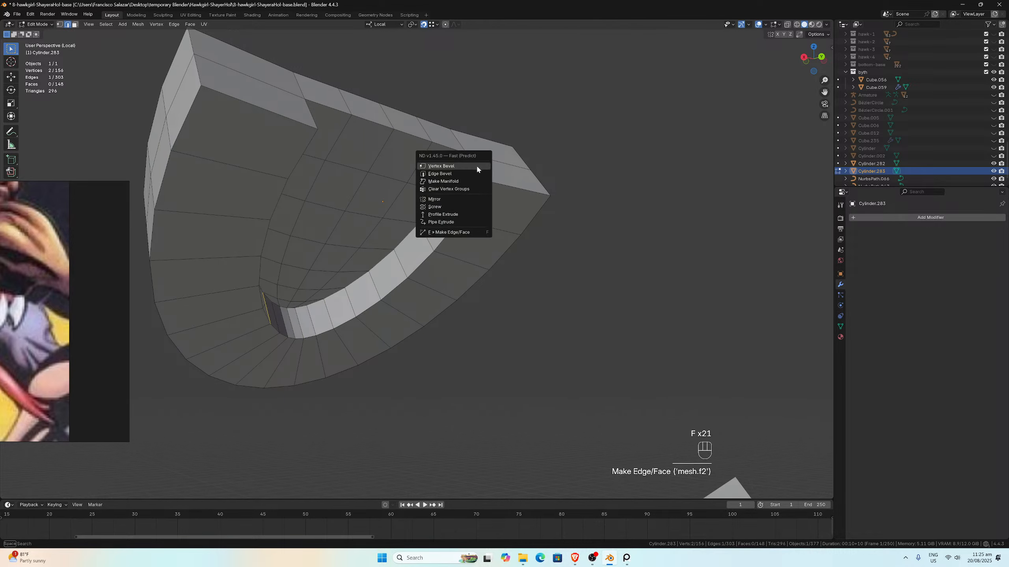
pyautogui.scroll(-2, 416, 176)
pyautogui.moveTo(416, 176); pyautogui.dragTo(450, 242, button='middle')
pyautogui.scroll(1, 361, 181)
pyautogui.press('f')
pyautogui.press('f')
pyautogui.press('f')
pyautogui.press('f')
pyautogui.scroll(-2, 363, 184)
pyautogui.scroll(2, 401, 182)
pyautogui.press('Tab')
pyautogui.scroll(-3, 405, 207)
pyautogui.scroll(1, 458, 227)
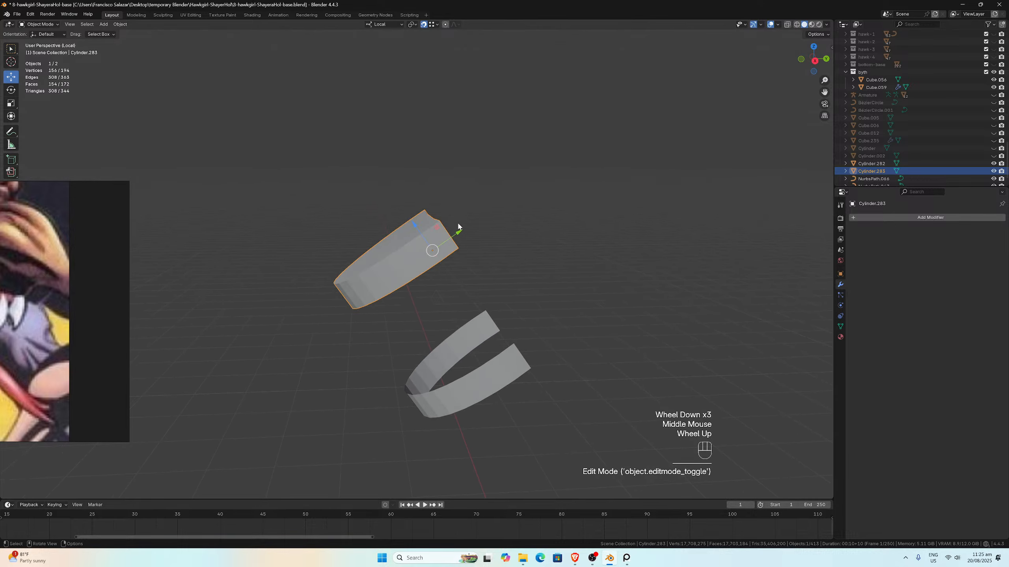
# Step: Exit local view and check how the lower and upper gum pieces sit inside the open mouth in front and side views
pyautogui.press('KP_1')
pyautogui.press('KP_3')
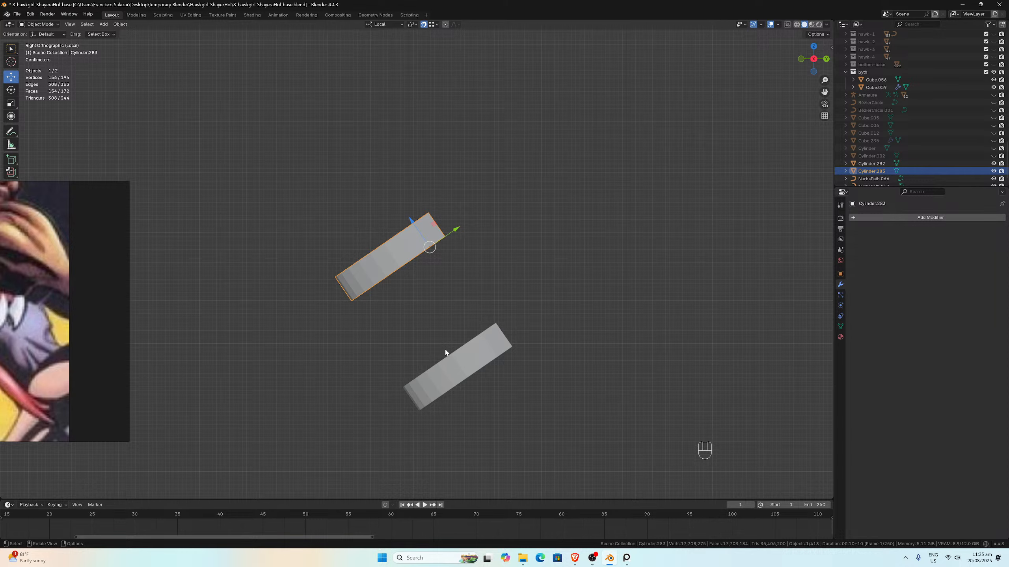
pyautogui.press('/')
pyautogui.scroll(-3, 452, 330)
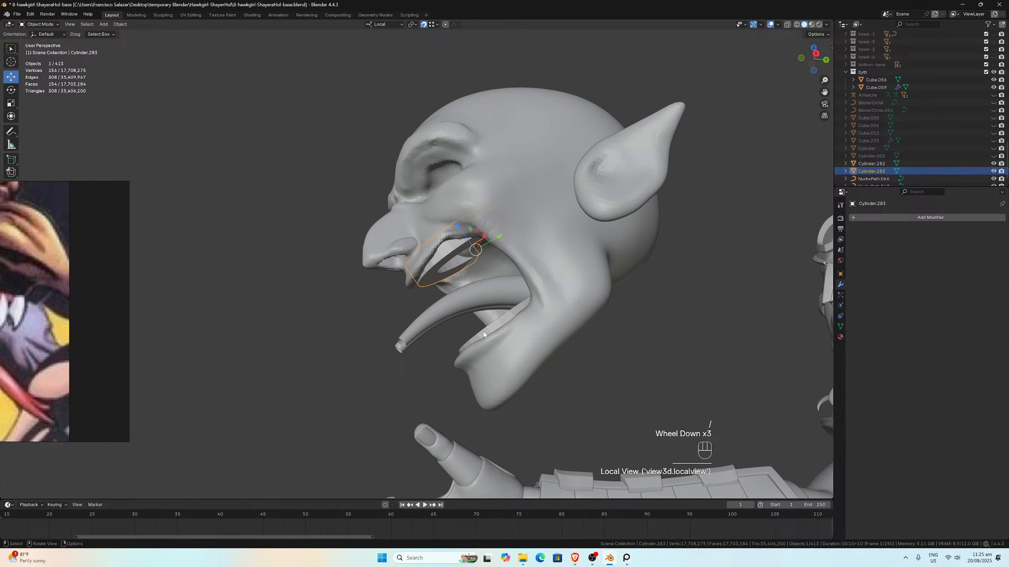
pyautogui.click(483, 331)
pyautogui.moveTo(487, 333); pyautogui.dragTo(475, 337, button='middle')
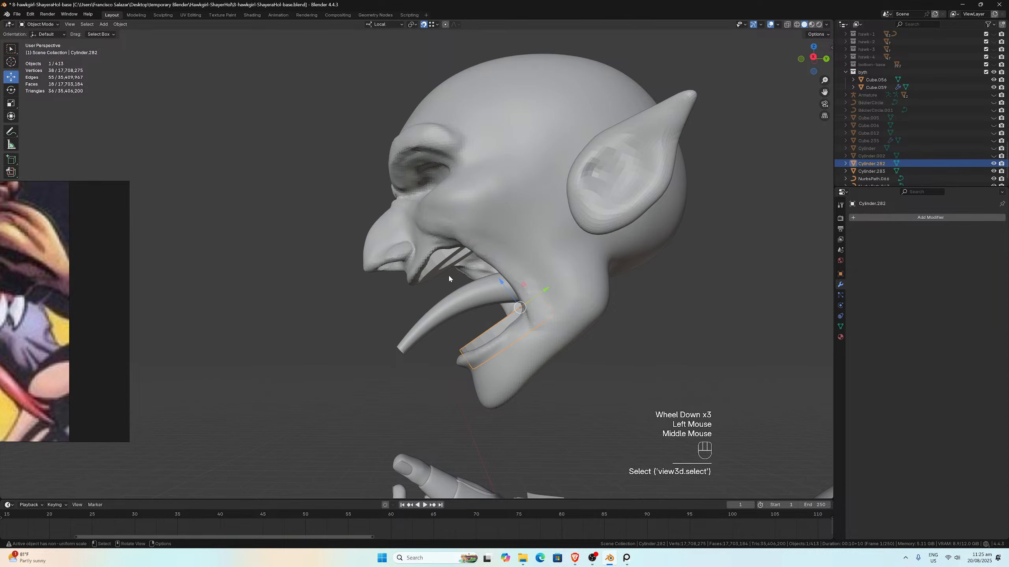
pyautogui.press('KP_1')
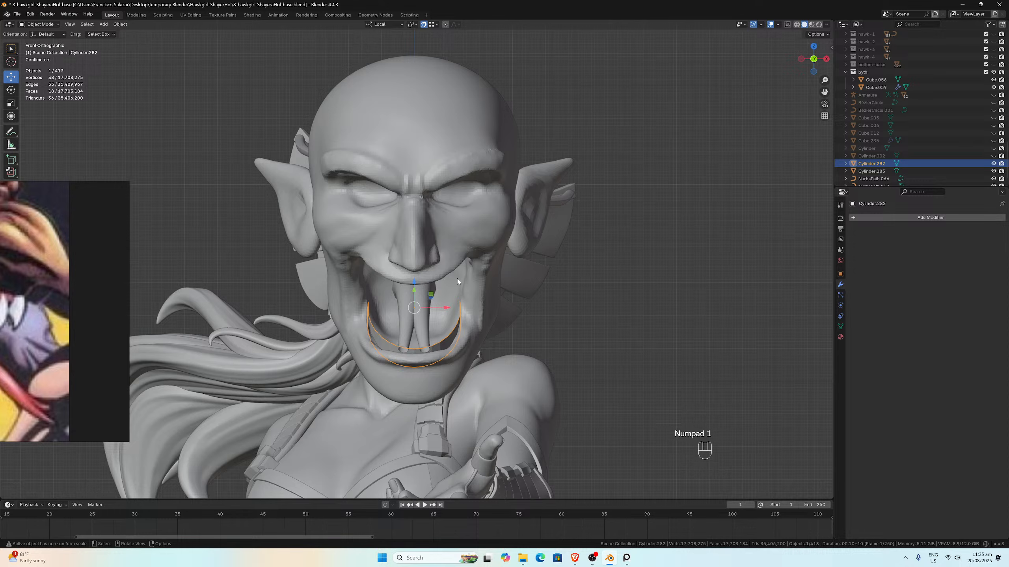
pyautogui.press('KP_3')
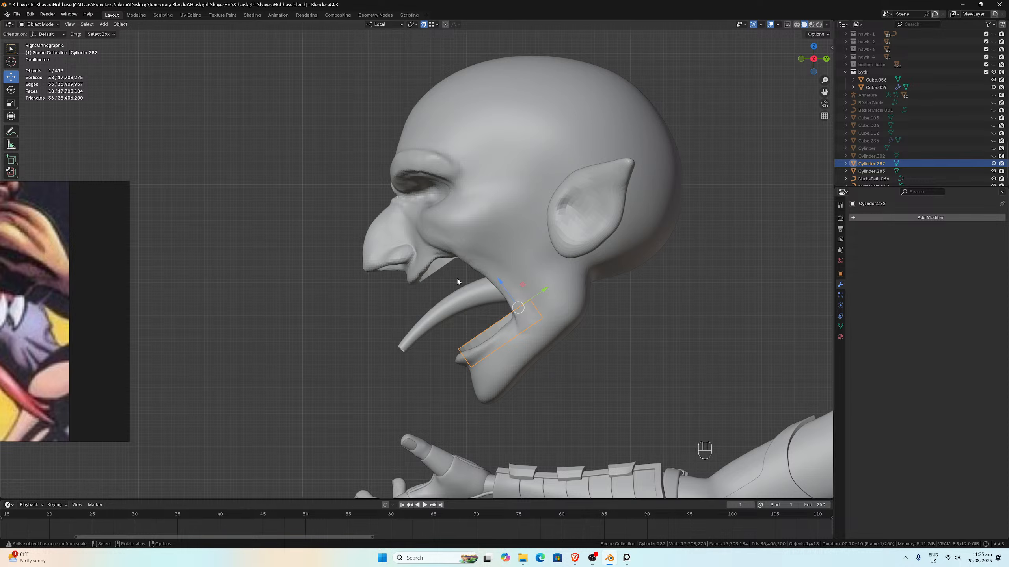
pyautogui.scroll(2, 486, 304)
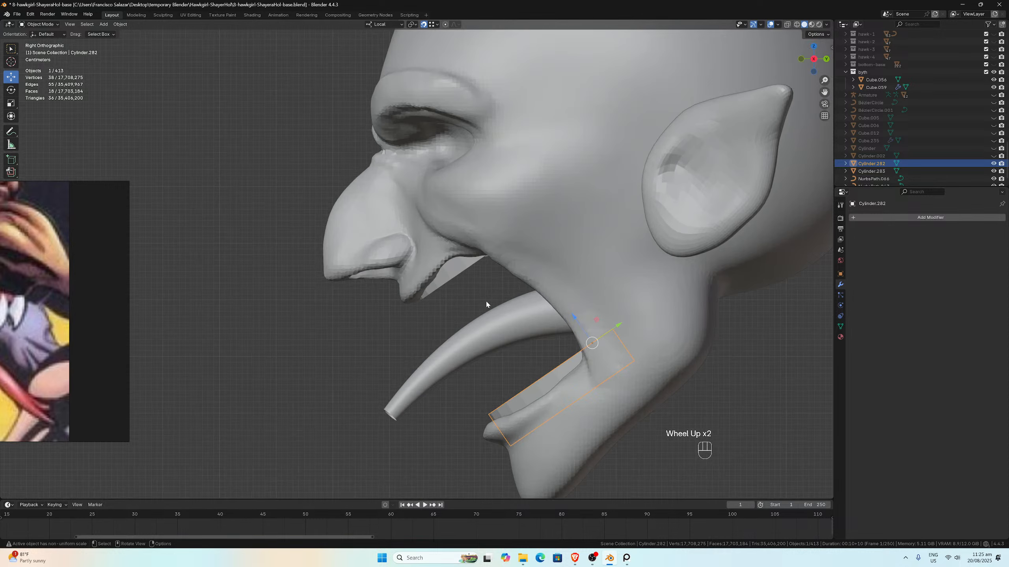
pyautogui.click(471, 276)
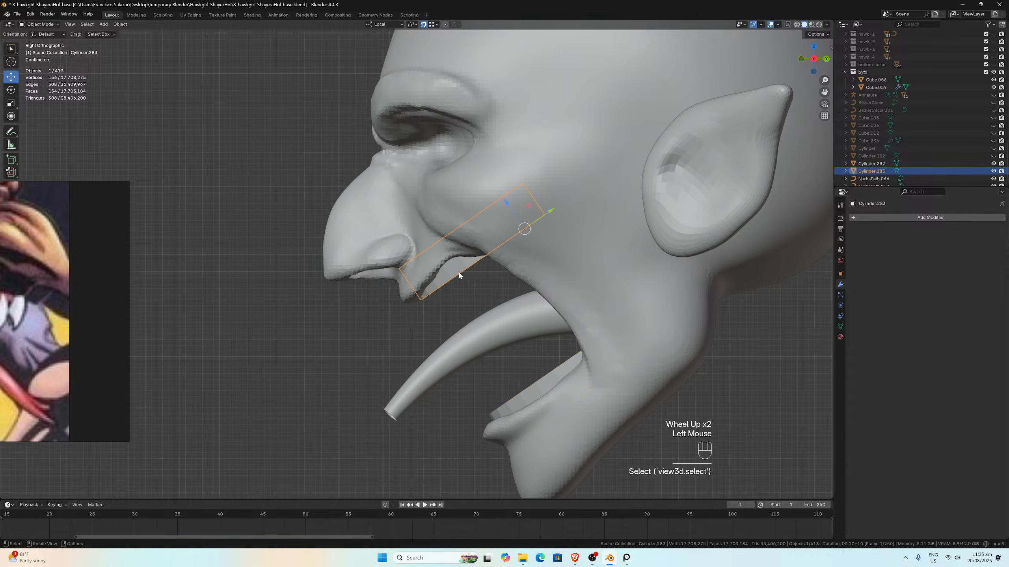
# Step: Select the head mesh and switch to Sculpt Mode with the Blob brush
pyautogui.scroll(-1, 455, 272)
pyautogui.moveTo(446, 266); pyautogui.dragTo(516, 255, button='middle')
pyautogui.scroll(2, 456, 215)
pyautogui.scroll(1, 456, 219)
pyautogui.click(521, 252)
pyautogui.scroll(2, 532, 235)
pyautogui.scroll(2, 535, 229)
pyautogui.scroll(-2, 517, 253)
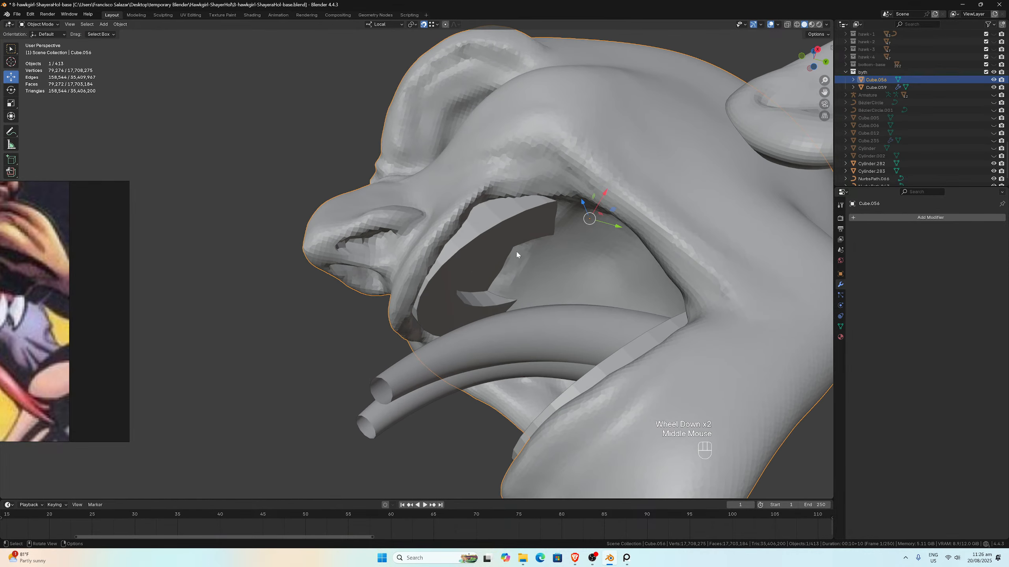
pyautogui.click(38, 25)
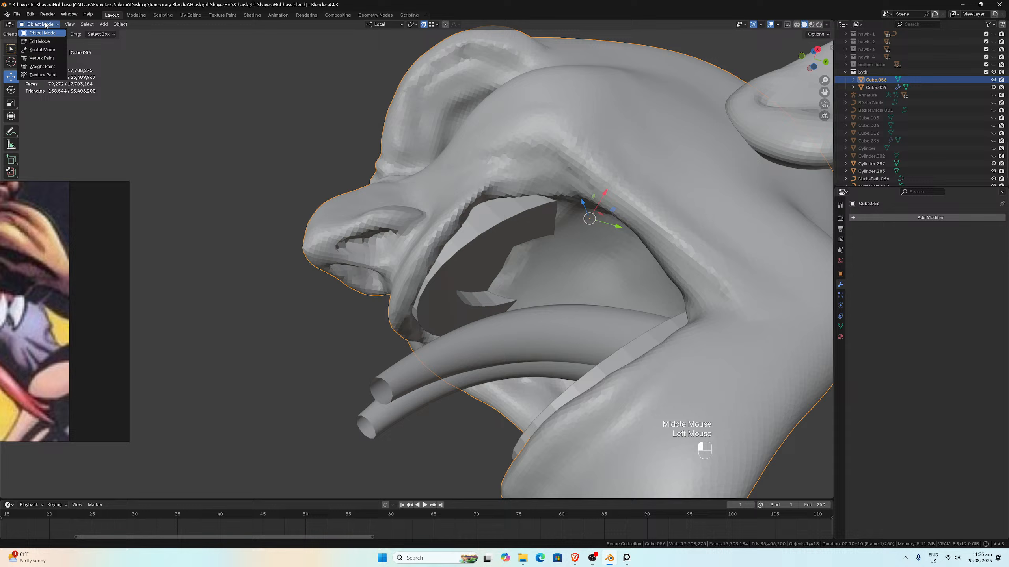
pyautogui.click(38, 50)
pyautogui.moveTo(442, 166); pyautogui.dragTo(421, 330, button='middle')
pyautogui.scroll(1, 417, 337)
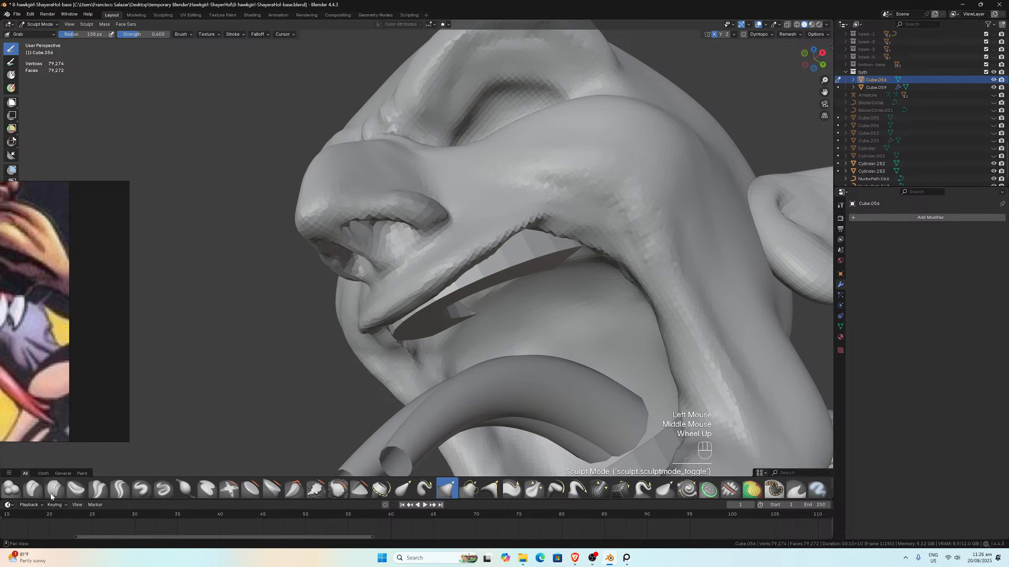
pyautogui.click(19, 489)
# Step: Push in the inner mouth wall behind the upper gum piece with inverted Blob strokes at strength 0.500
pyautogui.moveTo(514, 341); pyautogui.dragTo(513, 324, button='middle')
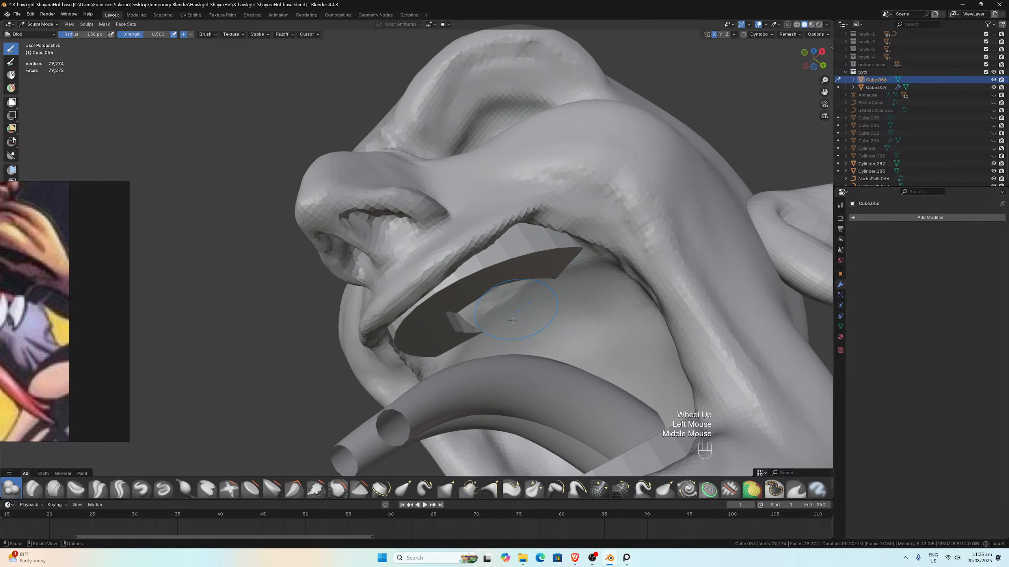
pyautogui.keyDown('ctrl'); pyautogui.moveTo(512, 324); pyautogui.dragTo(568, 281); pyautogui.keyUp('ctrl')
pyautogui.keyDown('ctrl'); pyautogui.moveTo(496, 309); pyautogui.dragTo(592, 267); pyautogui.keyUp('ctrl')
pyautogui.moveTo(589, 266)
pyautogui.keyDown('ctrl'); pyautogui.mouseDown()
pyautogui.moveTo(604, 260)
pyautogui.moveTo(569, 297)
pyautogui.moveTo(505, 333)
pyautogui.mouseUp(); pyautogui.keyUp('ctrl')
pyautogui.moveTo(572, 287)
pyautogui.keyDown('ctrl'); pyautogui.mouseDown()
pyautogui.moveTo(491, 330)
pyautogui.moveTo(604, 285)
pyautogui.mouseUp(); pyautogui.keyUp('ctrl')
pyautogui.keyDown('ctrl'); pyautogui.click(619, 301); pyautogui.keyUp('ctrl')
pyautogui.moveTo(619, 302); pyautogui.dragTo(636, 250, button='middle')
pyautogui.scroll(-3, 635, 250)
pyautogui.scroll(1, 619, 249)
pyautogui.moveTo(620, 249); pyautogui.dragTo(599, 278, button='middle')
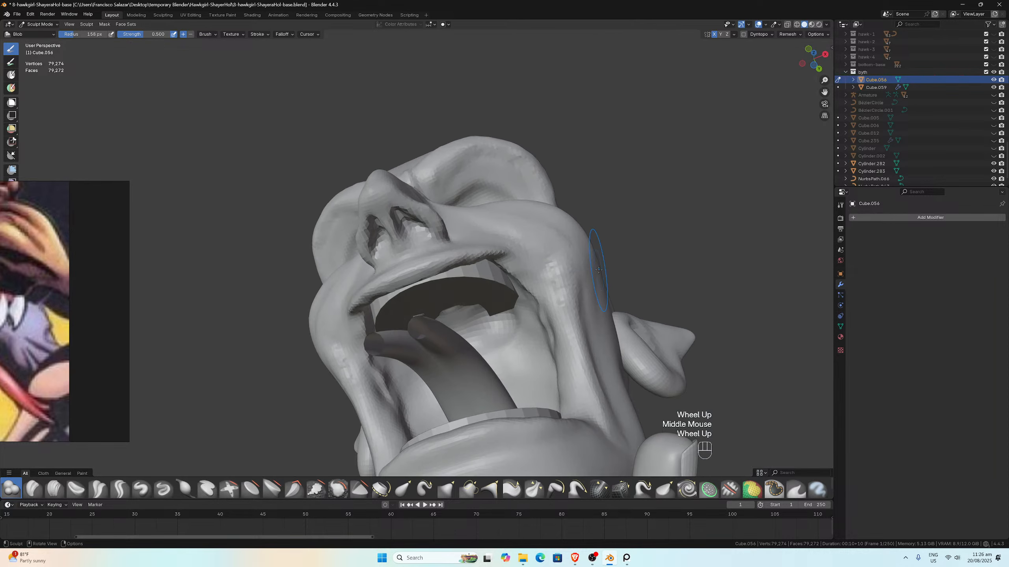
pyautogui.scroll(2, 599, 278)
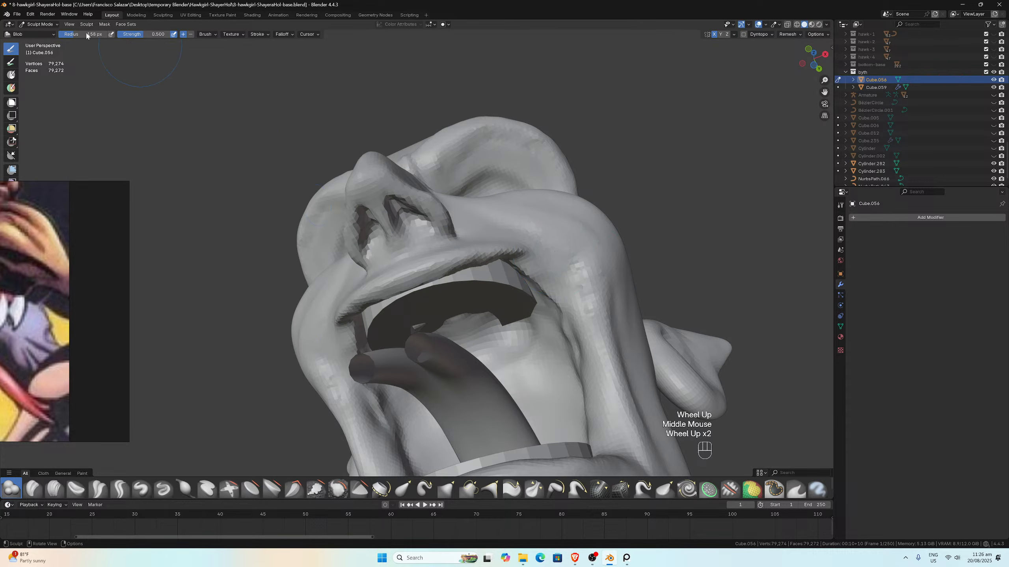
# Step: Return to Object Mode and select the upper gum piece in the right side view
pyautogui.click(47, 25)
pyautogui.click(43, 33)
pyautogui.click(457, 284)
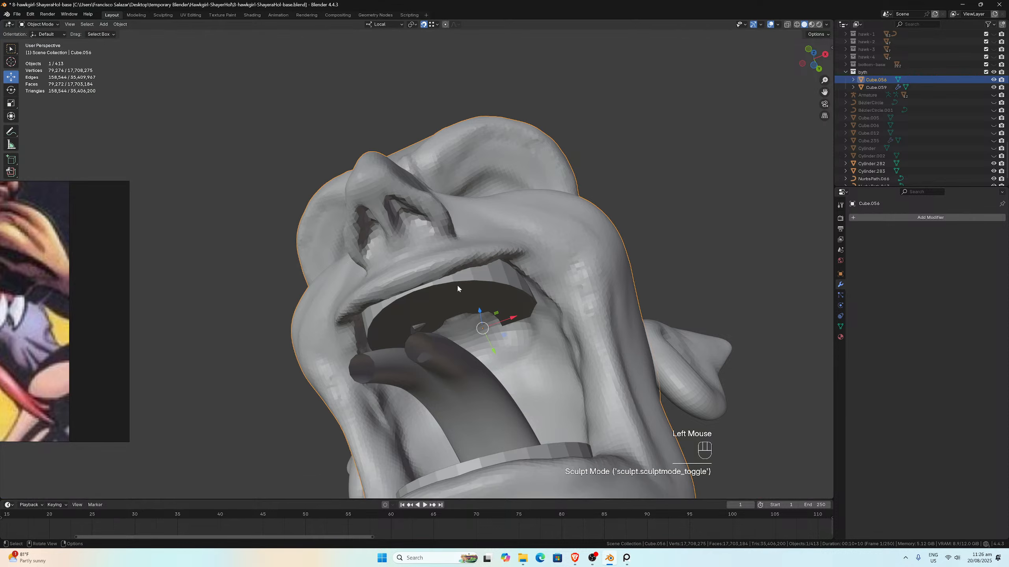
pyautogui.moveTo(505, 296); pyautogui.dragTo(460, 337, button='middle')
pyautogui.press('KP_3')
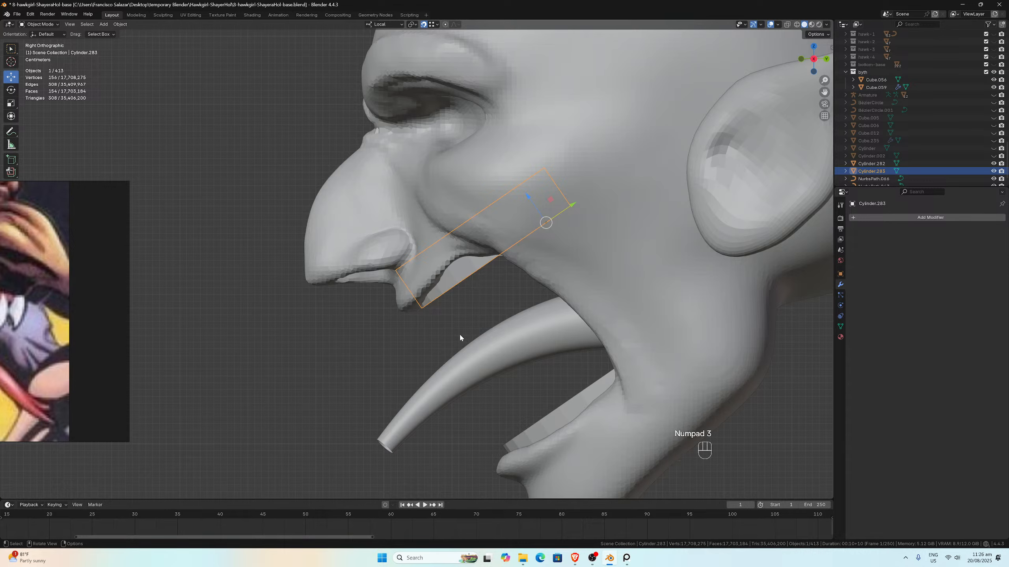
pyautogui.scroll(-2, 460, 335)
pyautogui.scroll(3, 456, 331)
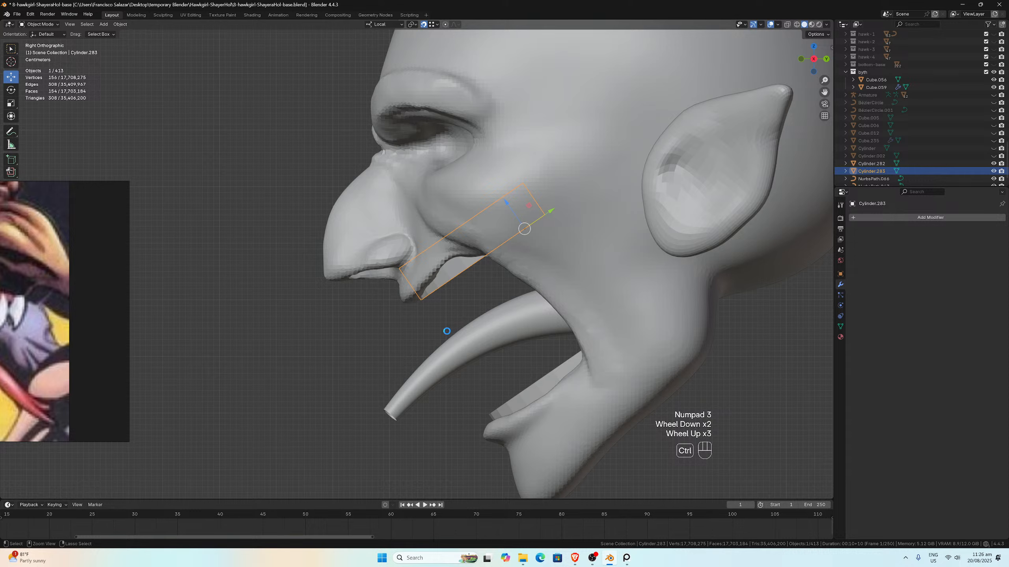
# Step: Save the file and reframe the floating reference image on the whole fanged face
pyautogui.hotkey('ctrl', 's')
pyautogui.scroll(5, 111, 361)
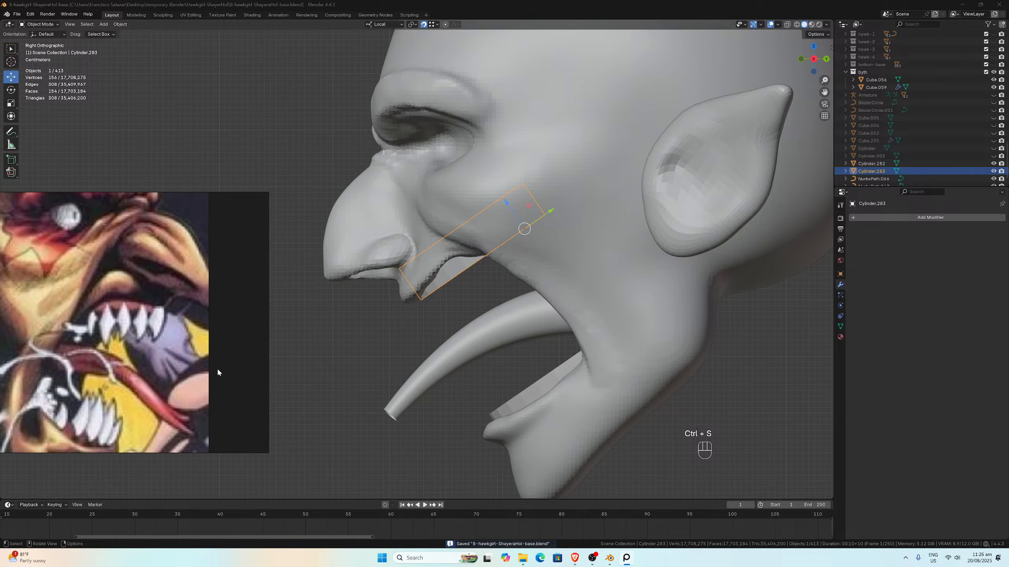
pyautogui.scroll(-3, 190, 348)
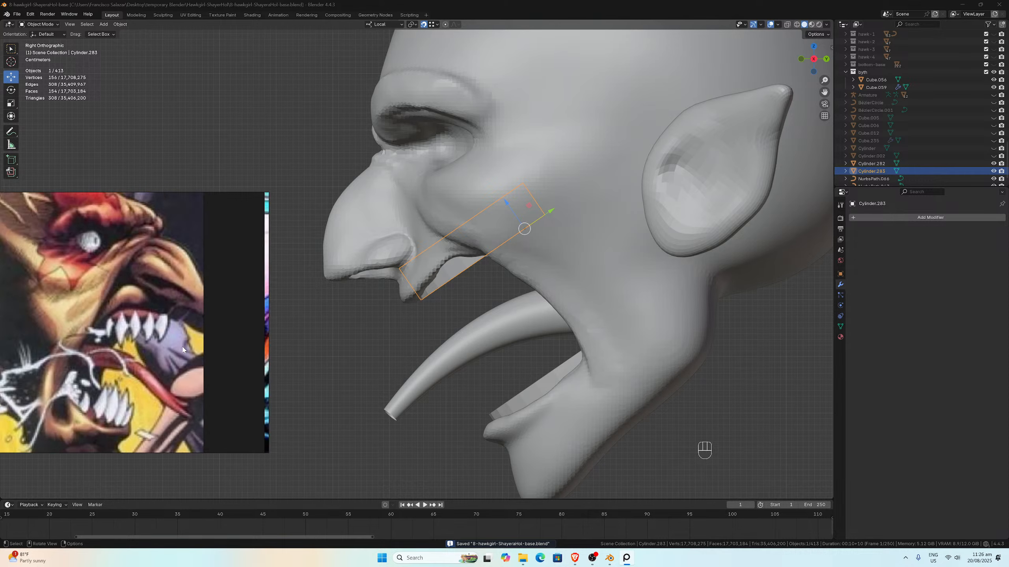
pyautogui.scroll(-3, 398, 309)
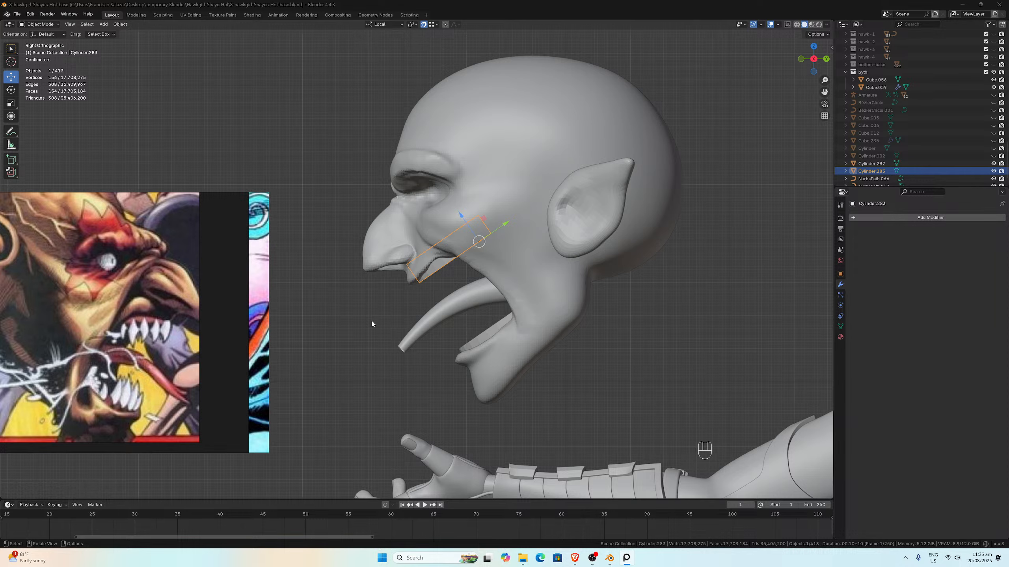
# Step: Add a cube to the scene and move it up in front of the heroine, near her outstretched hand
pyautogui.scroll(-6, 435, 362)
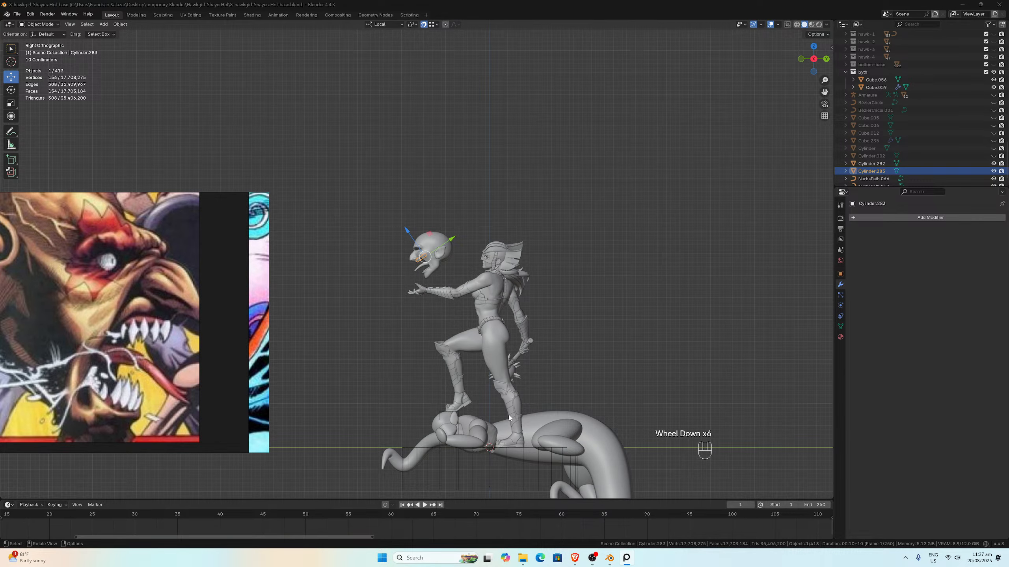
pyautogui.click(542, 384)
pyautogui.hotkey('shift', 'a')
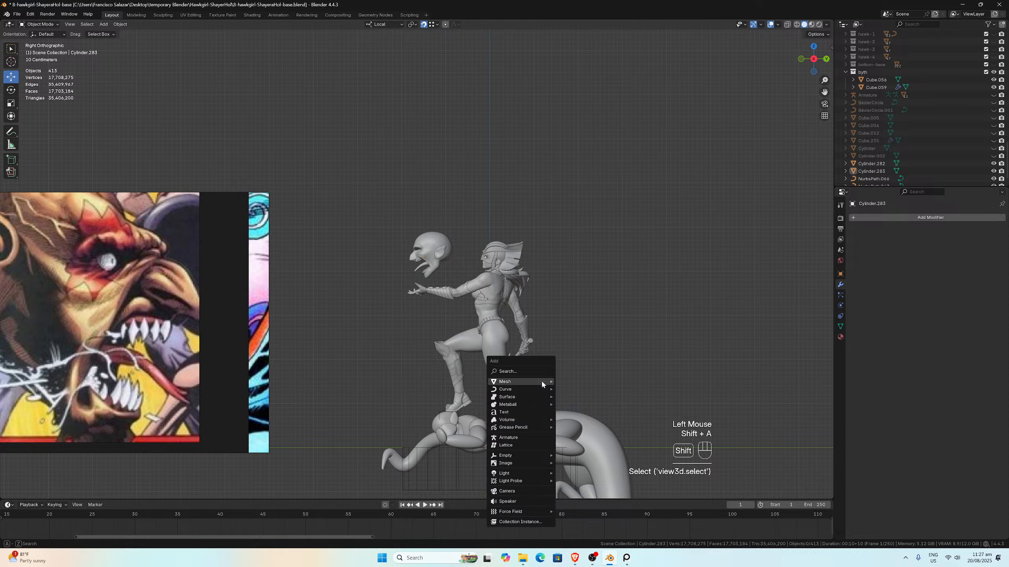
pyautogui.moveTo(541, 381)
pyautogui.click(572, 390)
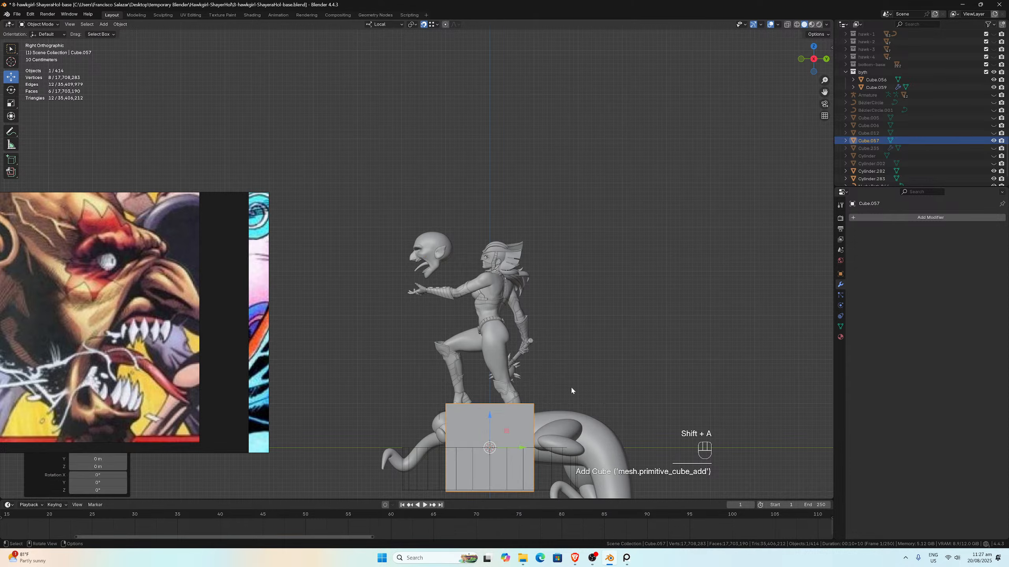
pyautogui.press('g')
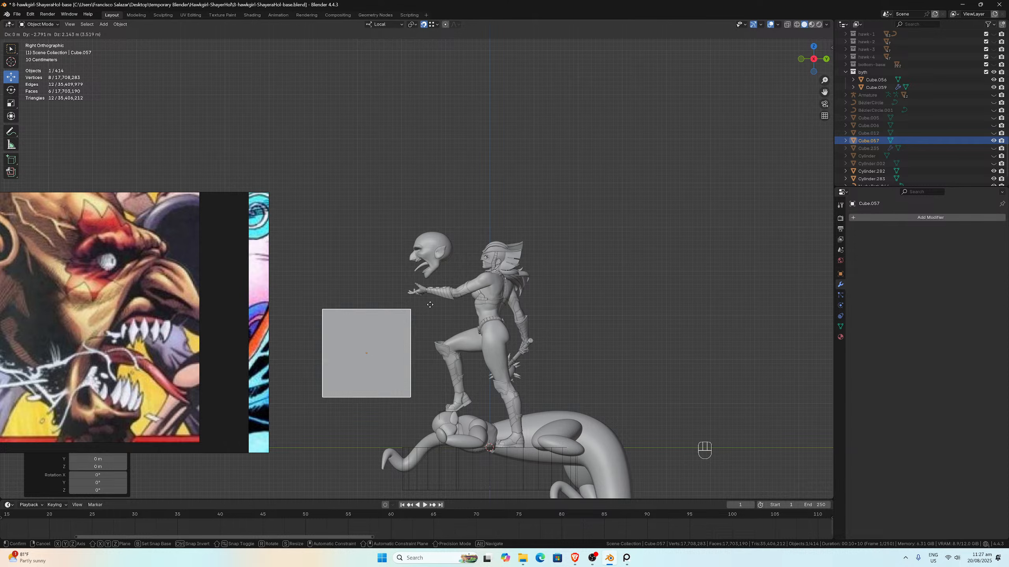
pyautogui.click(426, 335)
pyautogui.scroll(3, 426, 334)
pyautogui.press('g')
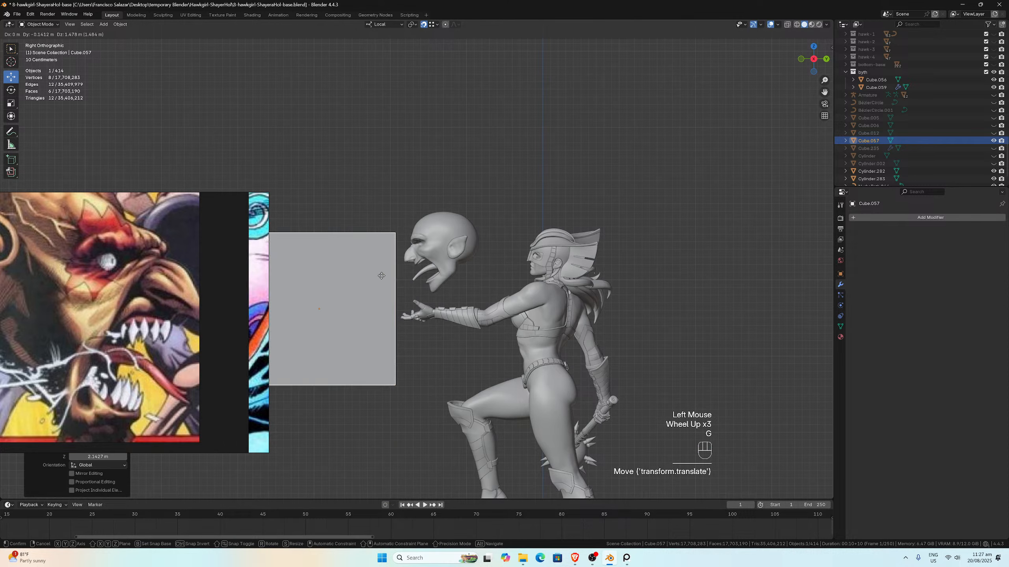
pyautogui.click(377, 339)
# Step: Turn off snapping and move the cube about 0.93 m along Y and 0.38 m up, beside the fanged head
pyautogui.click(423, 25)
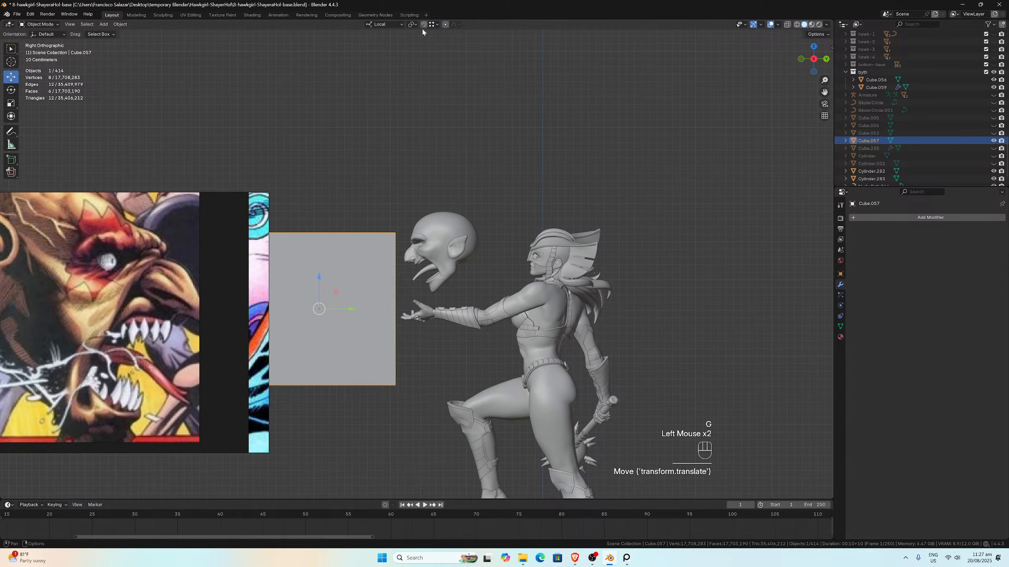
pyautogui.scroll(2, 457, 198)
pyautogui.press('g')
pyautogui.click(481, 256)
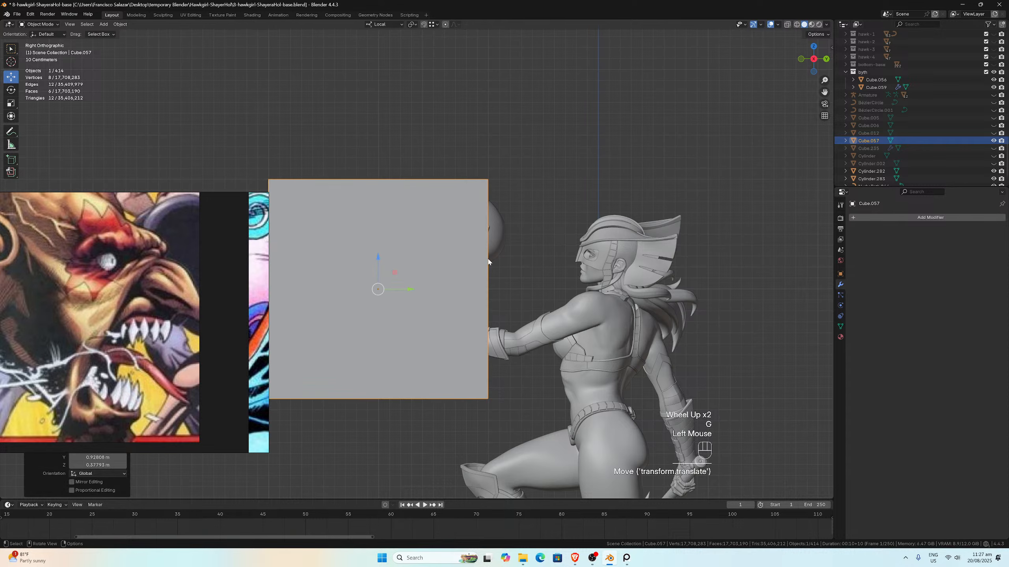
# Step: Scale the cube uniformly by about 0.197 and apply its scale
pyautogui.press('s')
pyautogui.click(406, 283)
pyautogui.scroll(2, 406, 283)
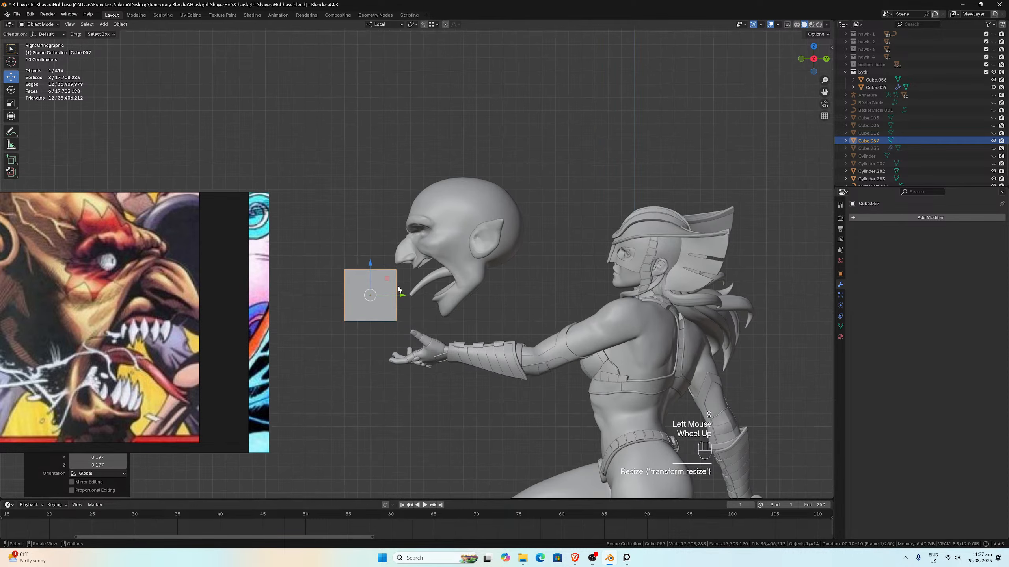
pyautogui.hotkey('ctrl', 'a')
pyautogui.click(396, 291)
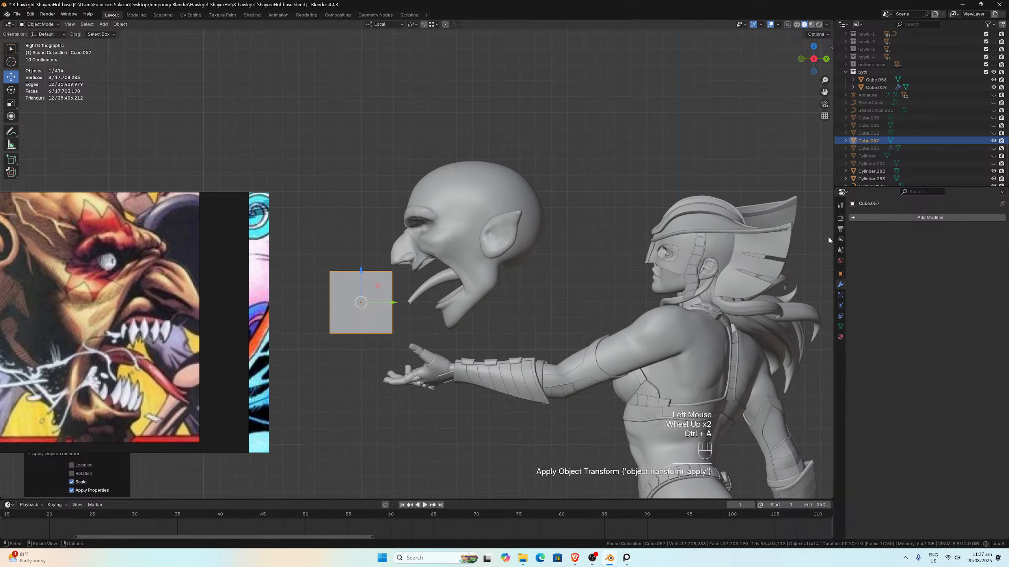
# Step: Add a Subdivision Surface modifier to the small cube
pyautogui.click(870, 217)
pyautogui.moveTo(869, 217)
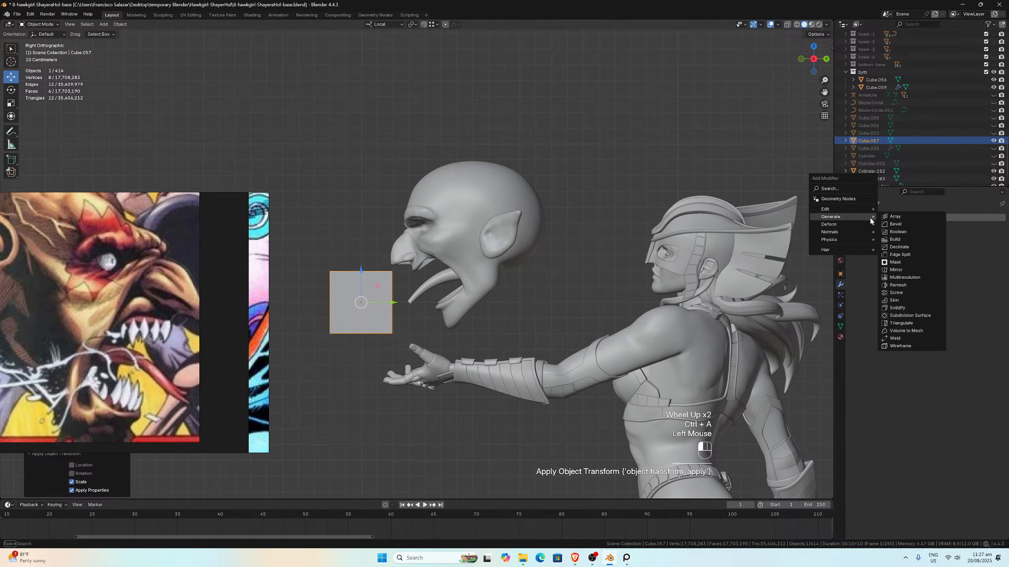
pyautogui.click(911, 315)
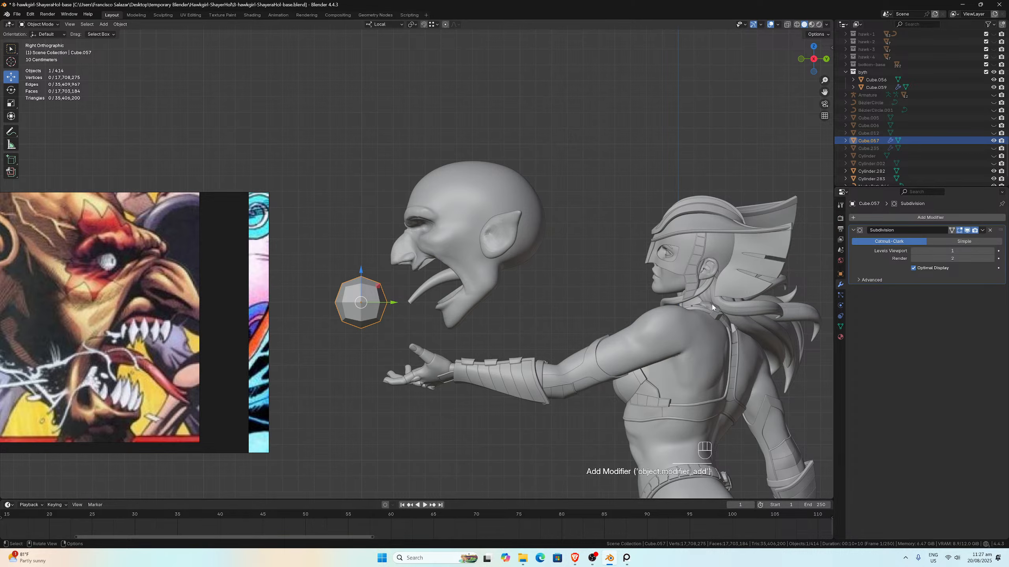
# Step: Set the small cube's Subdivision Surface viewport level to 2 and apply the modifier to its mesh
pyautogui.scroll(3, 712, 306)
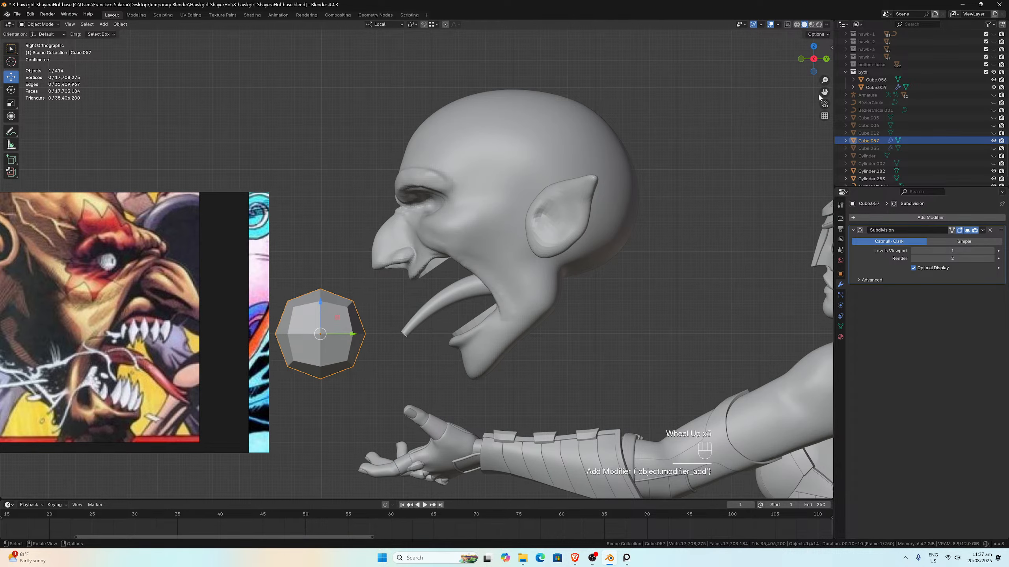
pyautogui.moveTo(818, 97); pyautogui.dragTo(993, 89)
pyautogui.scroll(2, 818, 97)
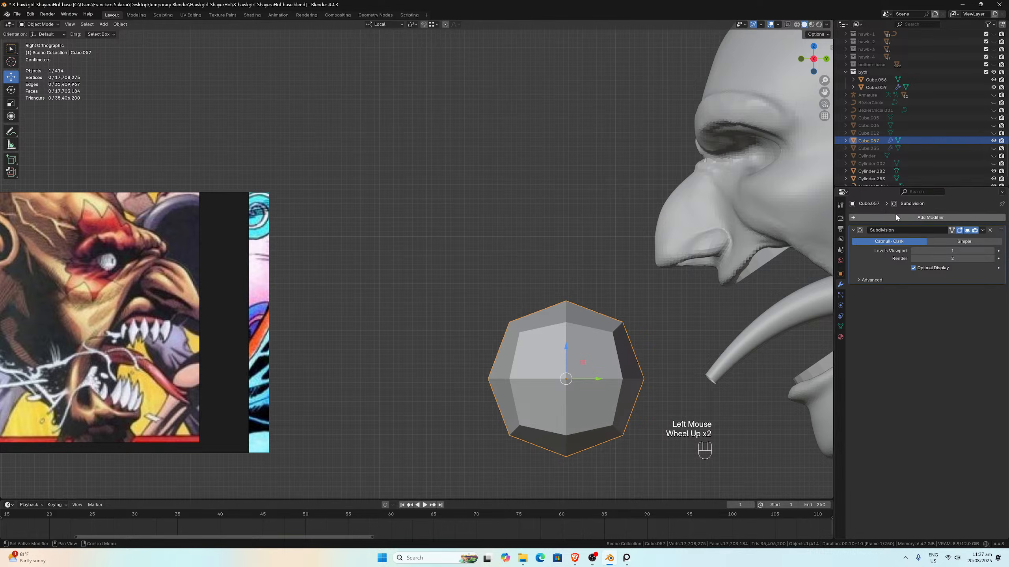
pyautogui.click(991, 251)
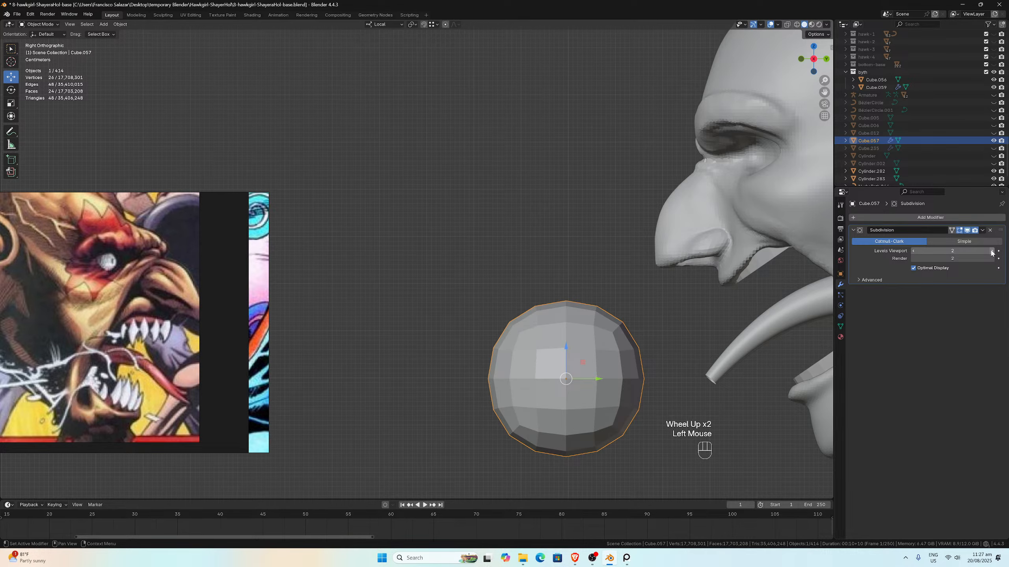
pyautogui.click(982, 230)
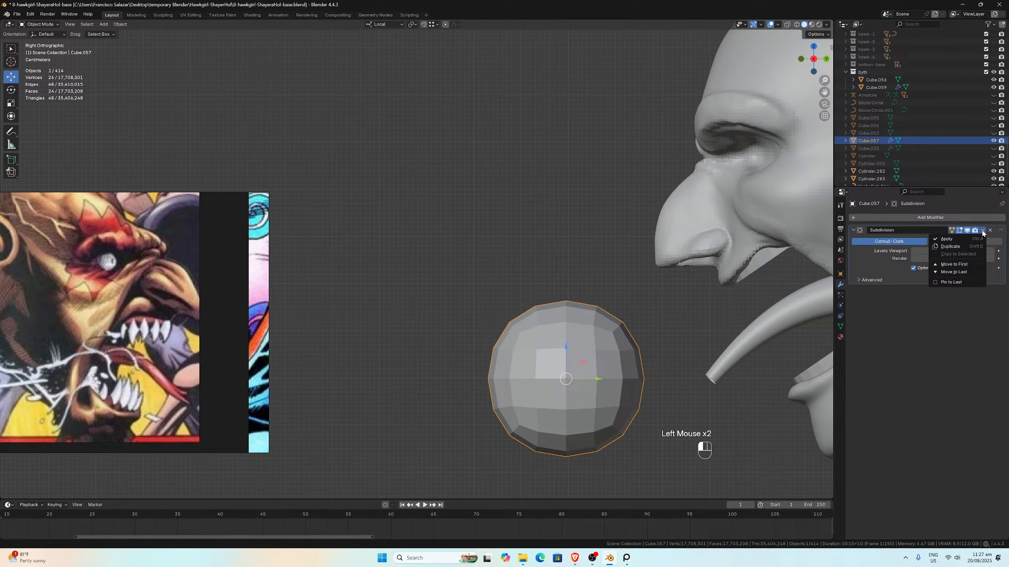
pyautogui.click(953, 239)
pyautogui.scroll(-1, 549, 294)
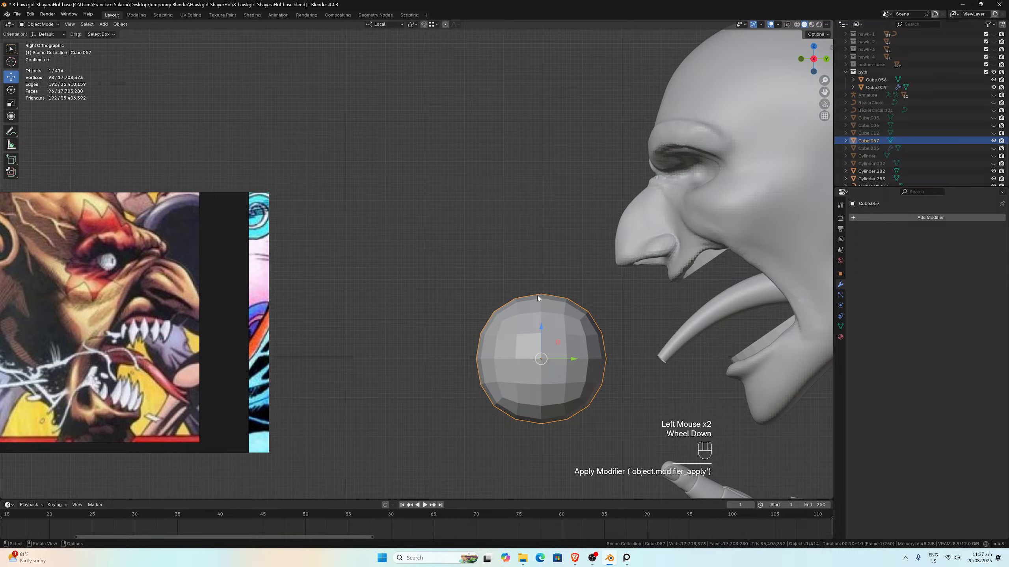
# Step: Open the rounded cube's mesh for vertex editing, select its topmost vertex and turn on proportional editing
pyautogui.press('Tab')
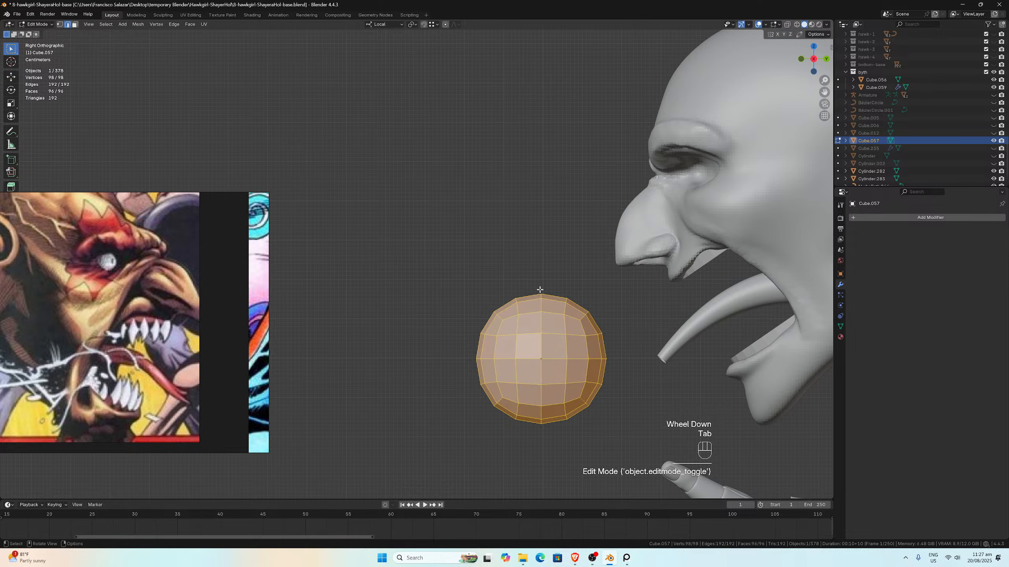
pyautogui.click(60, 25)
pyautogui.click(540, 290)
pyautogui.scroll(-2, 540, 291)
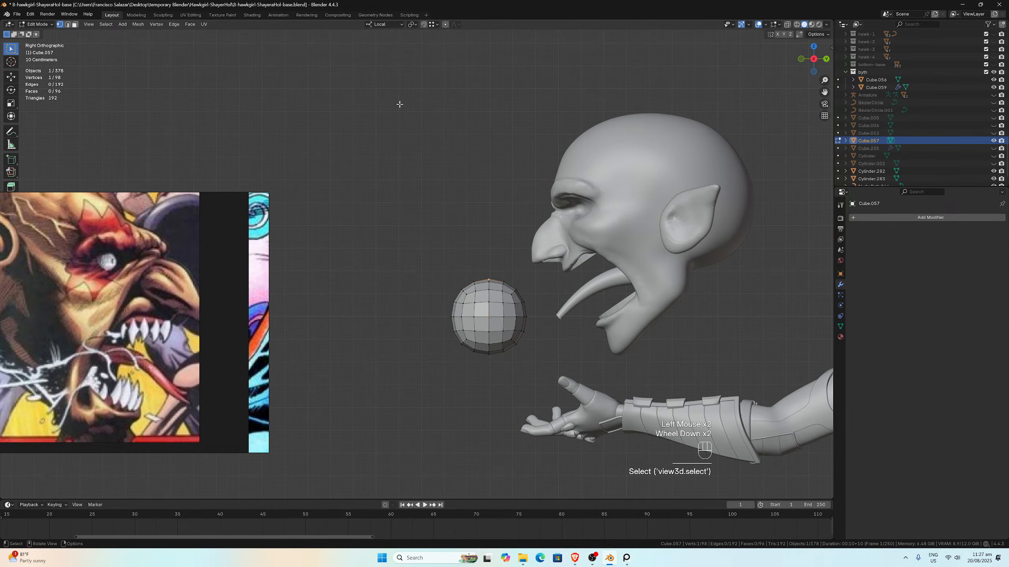
pyautogui.click(446, 25)
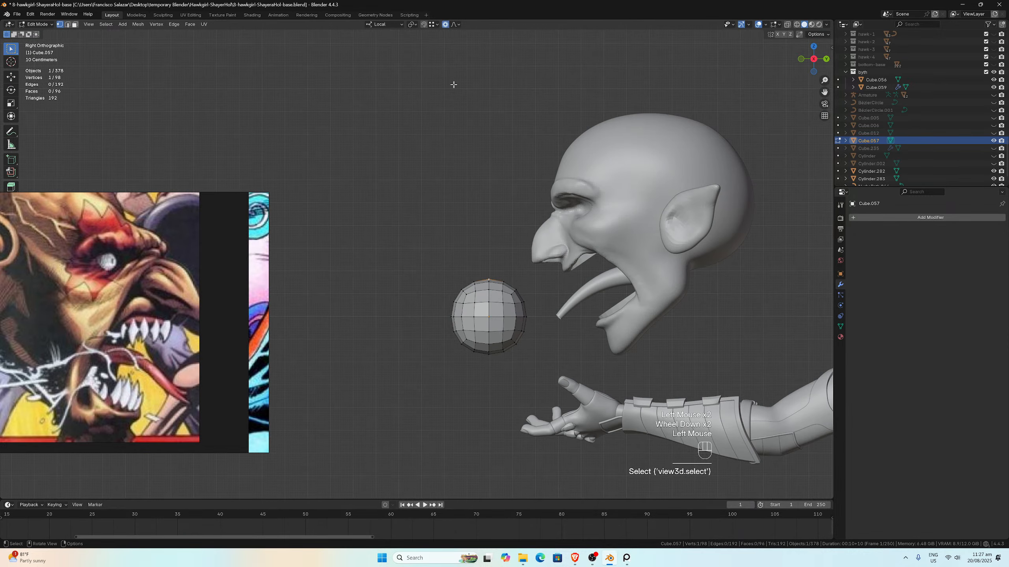
pyautogui.press('e')
pyautogui.press('z')
pyautogui.click(444, 212)
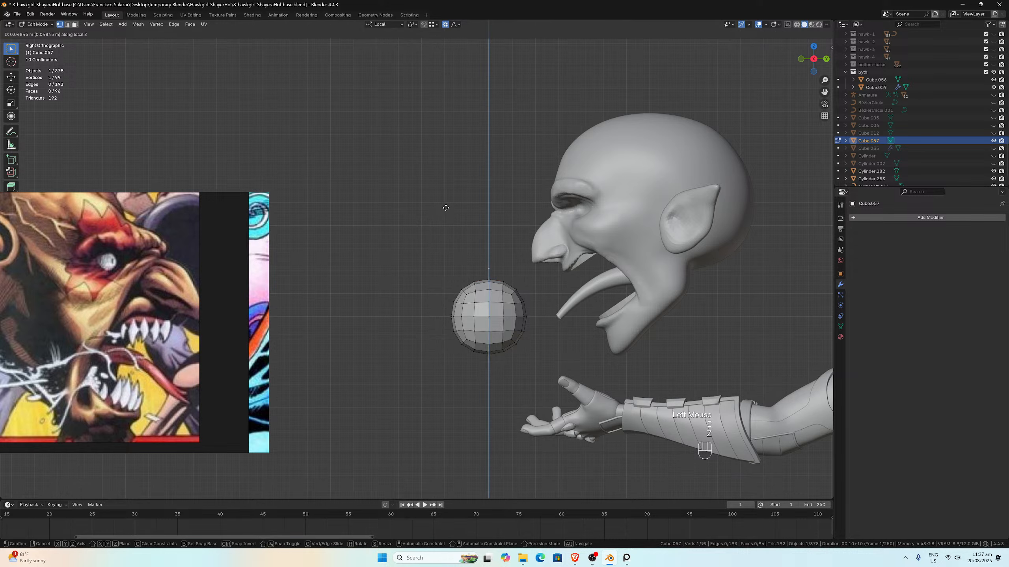
pyautogui.hotkey('ctrl', 'z')
pyautogui.hotkey('ctrl', 'z')
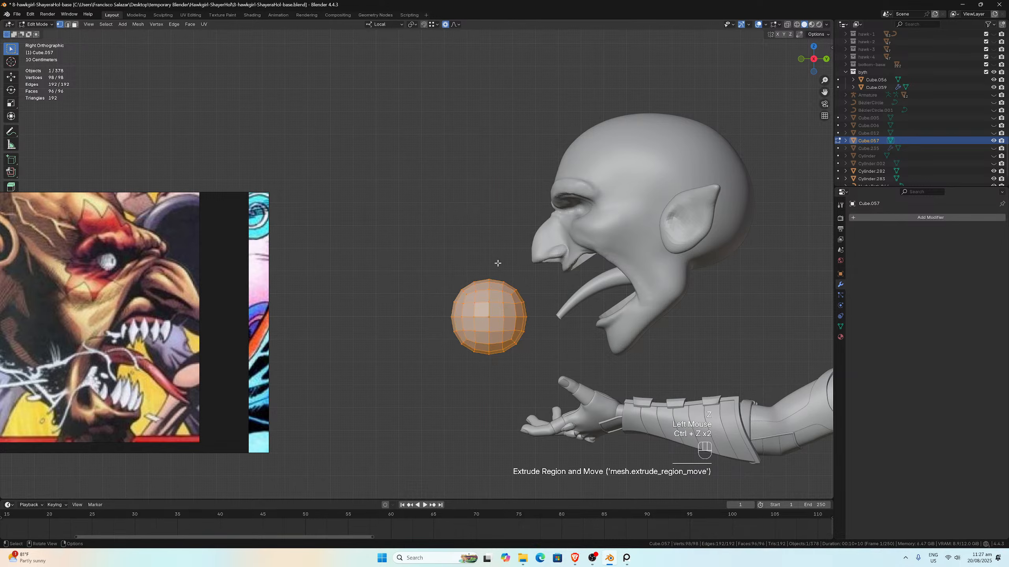
# Step: Pull the sphere's top vertex up about 0.22 m along Z with proportional falloff of about 0.18 m, forming a pointed tooth
pyautogui.click(490, 275)
pyautogui.press('g')
pyautogui.press('z')
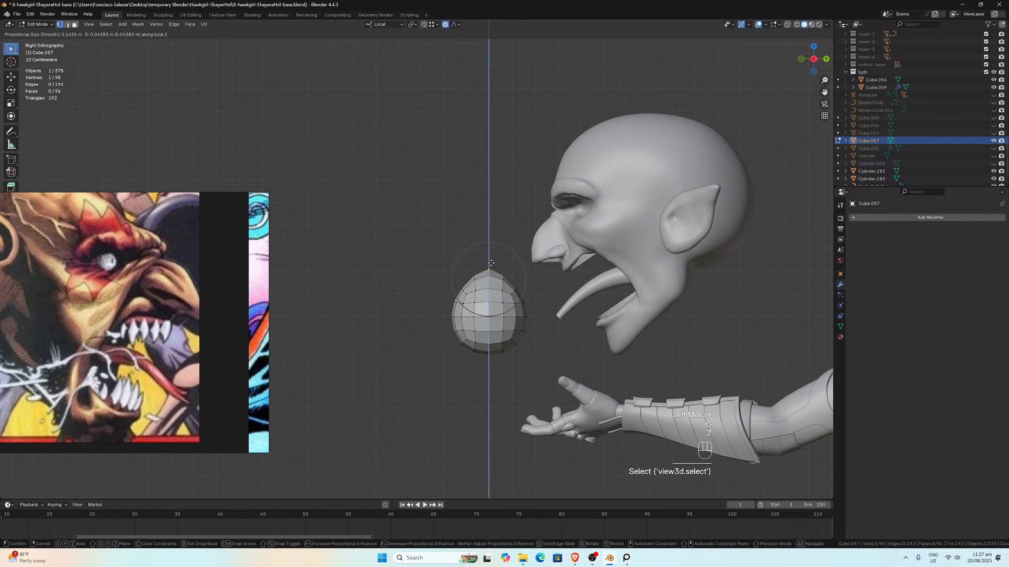
pyautogui.scroll(-1, 486, 244)
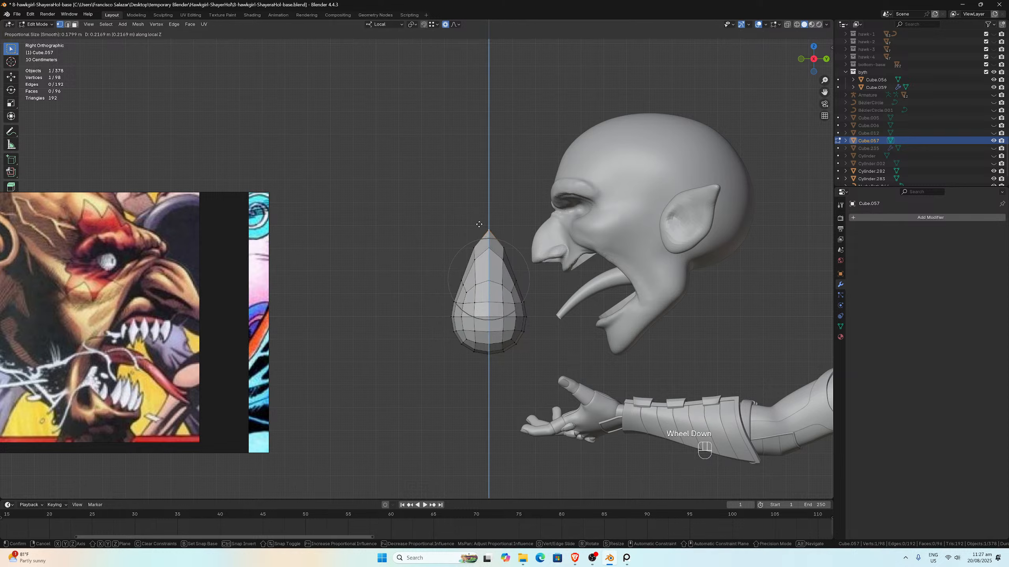
pyautogui.click(479, 224)
pyautogui.click(469, 293)
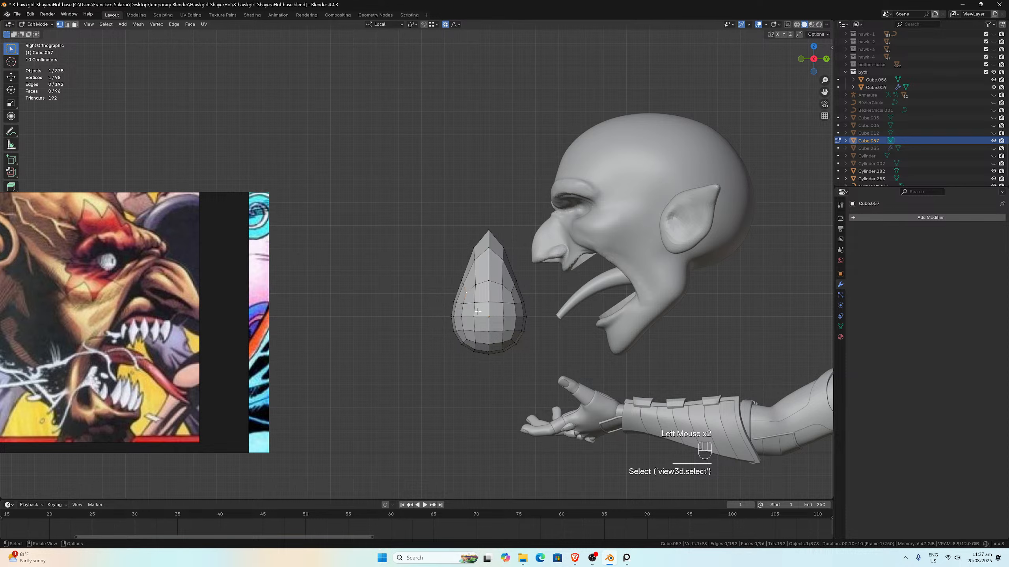
pyautogui.click(516, 289)
# Step: Switch the tooth to Sculpt Mode, enable X symmetry and choose the Grab brush
pyautogui.click(49, 25)
pyautogui.click(40, 51)
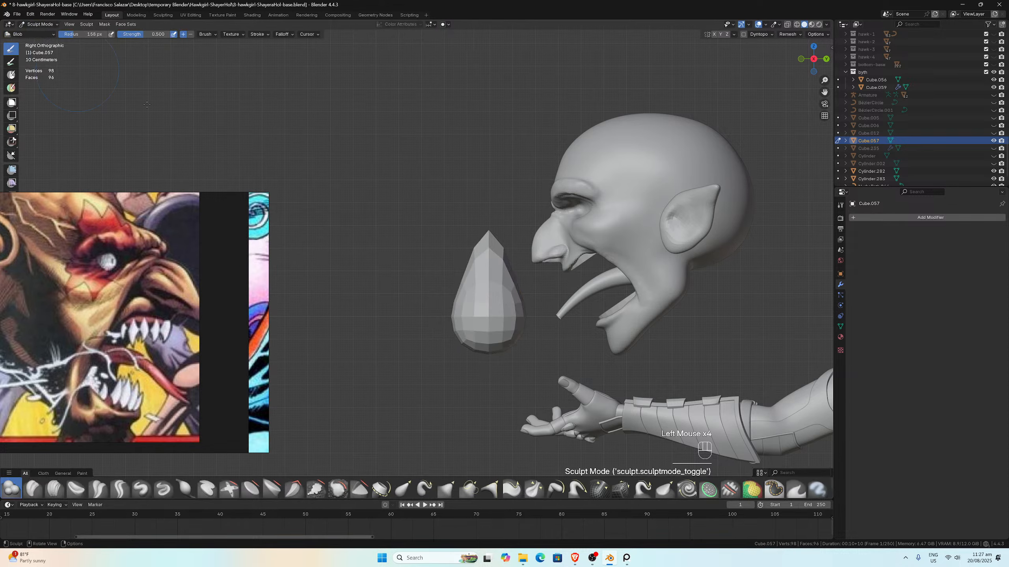
pyautogui.scroll(-1, 435, 259)
pyautogui.click(714, 34)
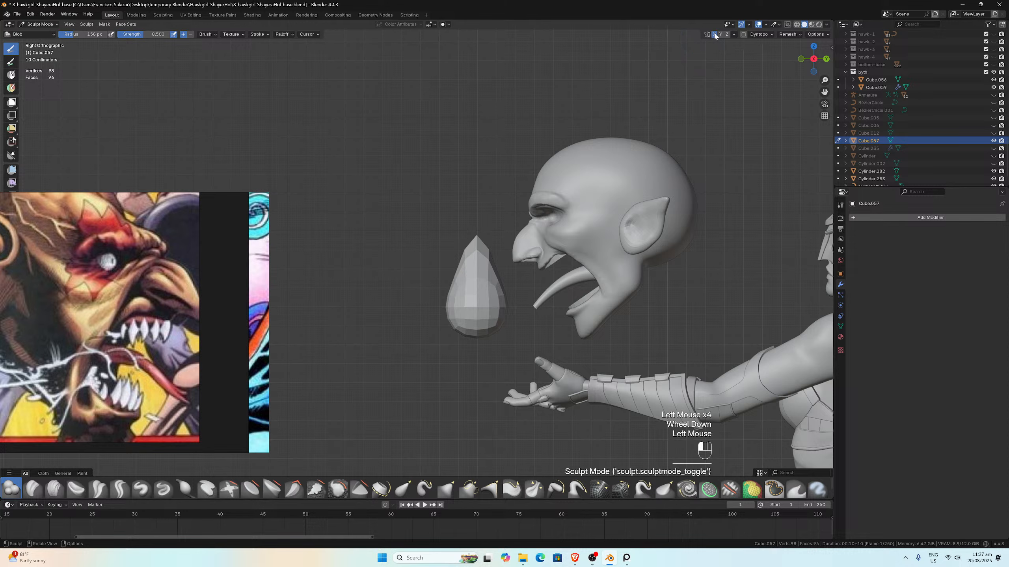
pyautogui.press('g')
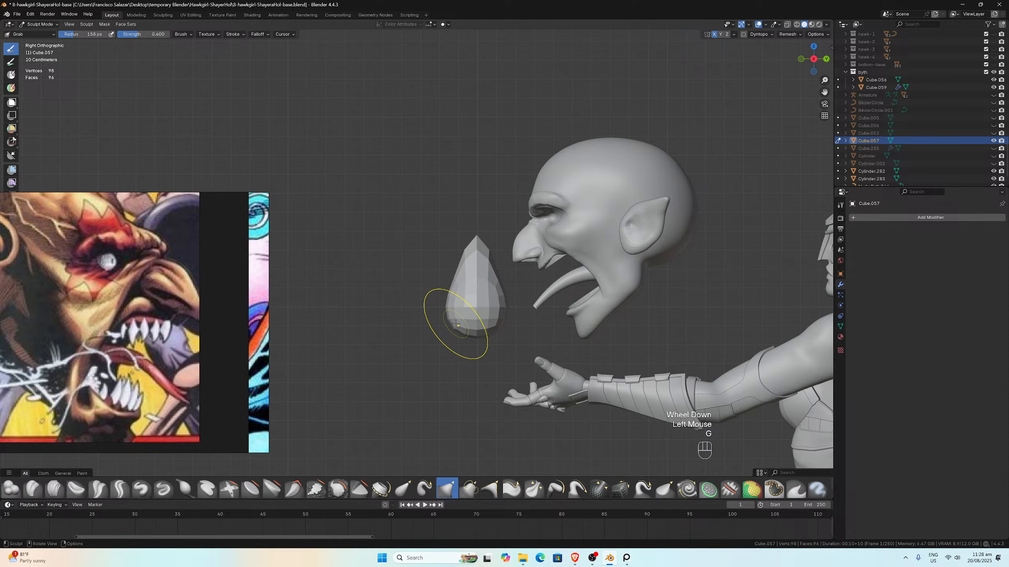
# Step: Reshape the tooth's side profile with the Grab brush, shifting the tip forward and pulling the front and back contours into a curved fang
pyautogui.click(453, 275)
pyautogui.moveTo(464, 256)
pyautogui.mouseDown()
pyautogui.moveTo(454, 256)
pyautogui.moveTo(472, 236)
pyautogui.moveTo(451, 236)
pyautogui.mouseUp()
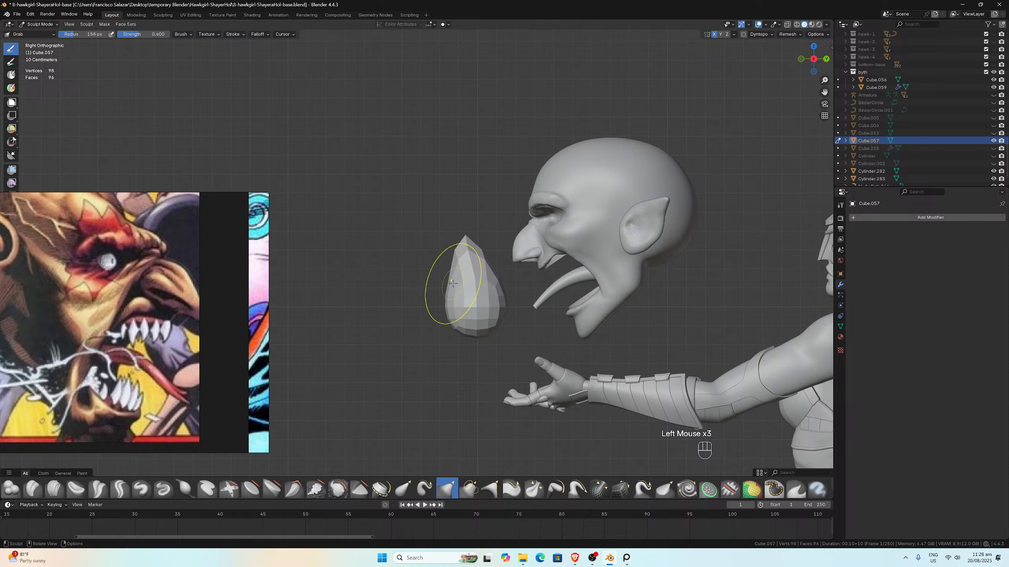
pyautogui.moveTo(451, 284)
pyautogui.mouseDown()
pyautogui.moveTo(449, 304)
pyautogui.moveTo(457, 256)
pyautogui.mouseUp()
pyautogui.moveTo(458, 253); pyautogui.dragTo(463, 250)
pyautogui.moveTo(502, 293); pyautogui.dragTo(478, 251)
pyautogui.moveTo(484, 268); pyautogui.dragTo(480, 269)
pyautogui.moveTo(495, 293); pyautogui.dragTo(489, 290)
pyautogui.moveTo(502, 304); pyautogui.dragTo(495, 310)
pyautogui.moveTo(497, 319); pyautogui.dragTo(479, 275)
# Step: Narrow the tooth's lower sides from the front view with symmetrical Grab strokes
pyautogui.moveTo(479, 275); pyautogui.dragTo(590, 225, button='middle')
pyautogui.press('KP_1')
pyautogui.scroll(1, 382, 314)
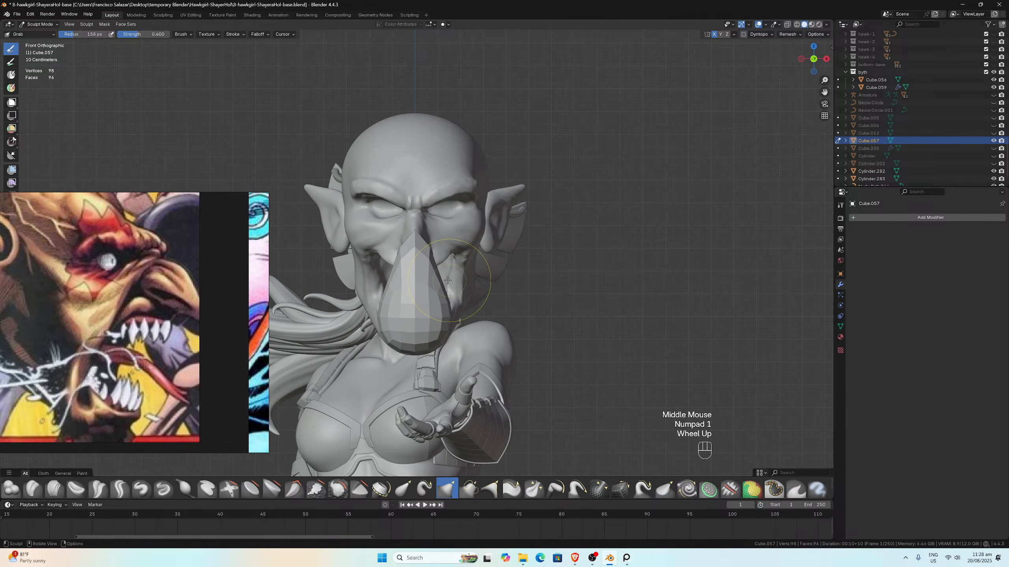
pyautogui.moveTo(381, 317); pyautogui.dragTo(384, 316)
pyautogui.moveTo(381, 323); pyautogui.dragTo(385, 319)
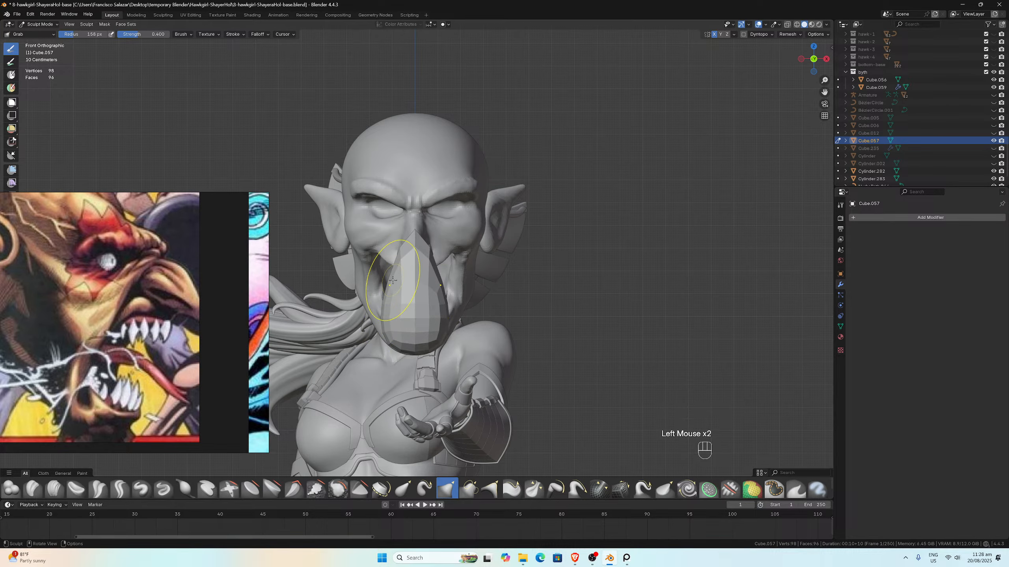
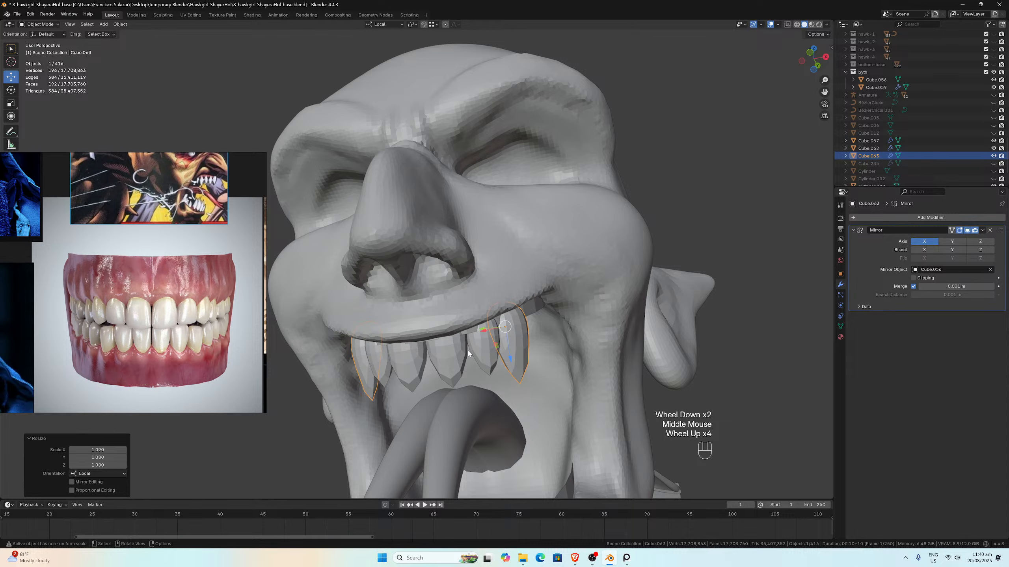
# Step: Select two vertices on the central upper tooth's inner edge and move them about 0.0104 m along local Z with 0.043 proportional size
pyautogui.click(469, 354)
pyautogui.press('Tab')
pyautogui.moveTo(468, 354); pyautogui.dragTo(463, 355, button='middle')
pyautogui.scroll(1, 463, 355)
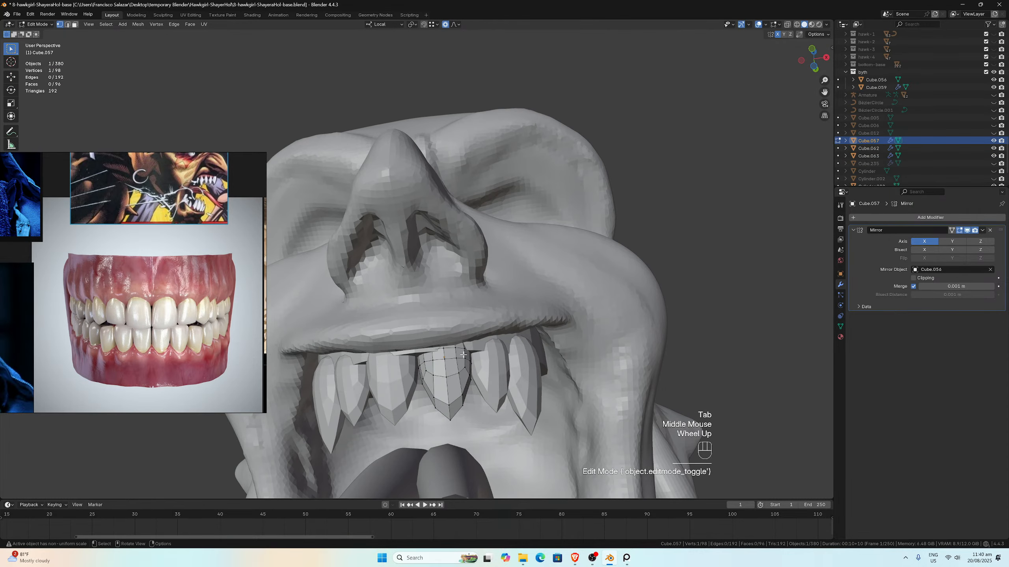
pyautogui.moveTo(418, 378); pyautogui.dragTo(426, 388)
pyautogui.moveTo(426, 387); pyautogui.dragTo(438, 381, button='middle')
pyautogui.scroll(-1, 437, 381)
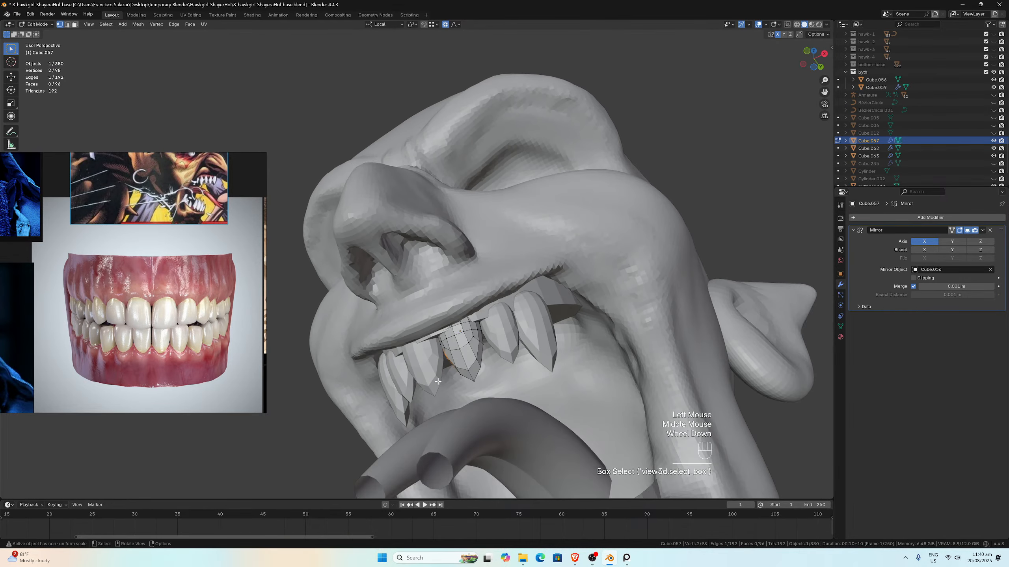
pyautogui.scroll(2, 509, 390)
pyautogui.moveTo(509, 390); pyautogui.dragTo(523, 396, button='middle')
pyautogui.press('g')
pyautogui.press('z')
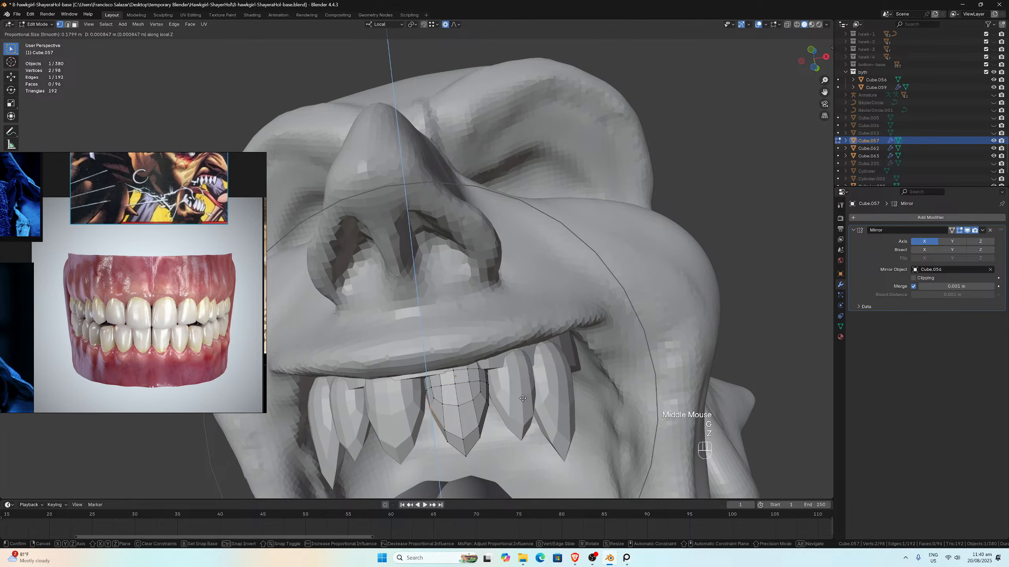
pyautogui.scroll(6, 522, 398)
pyautogui.scroll(5, 523, 399)
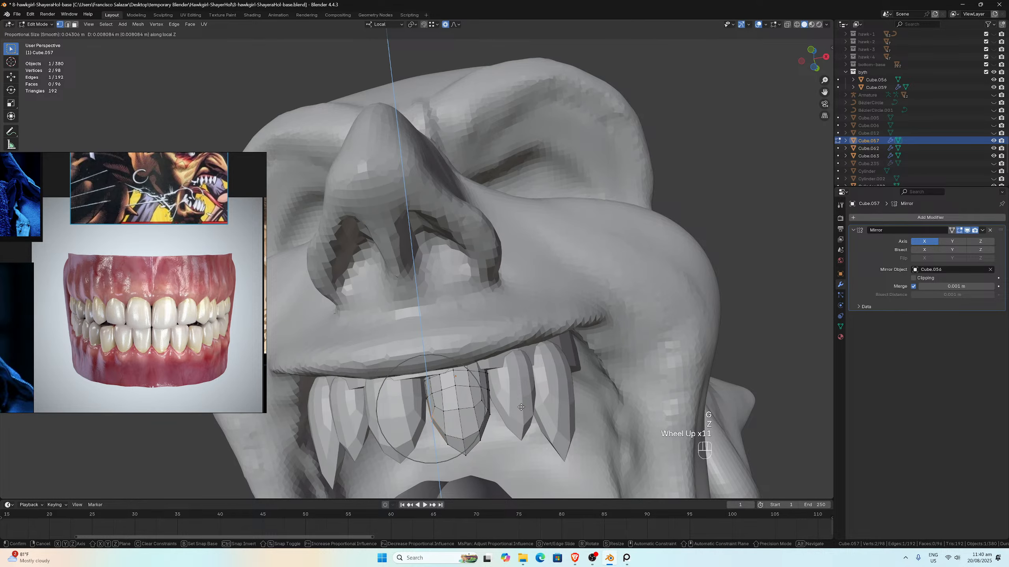
pyautogui.click(521, 409)
# Step: Shift the same inner-edge vertices about 0.001 m along local X toward the midline, reducing the proportional size to 0.029
pyautogui.moveTo(510, 410); pyautogui.dragTo(512, 413, button='middle')
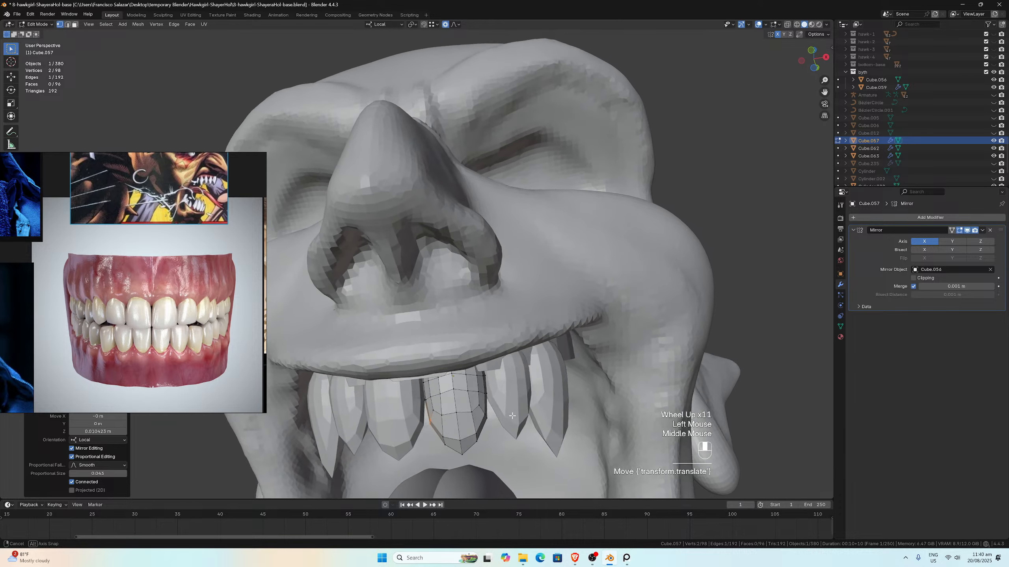
pyautogui.scroll(2, 512, 413)
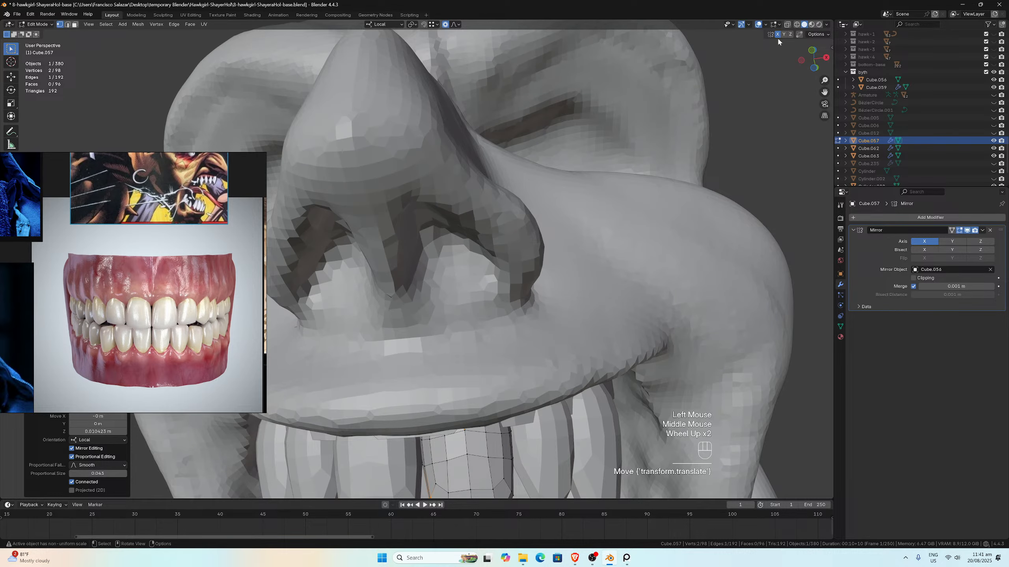
pyautogui.moveTo(523, 384); pyautogui.dragTo(525, 380, button='middle')
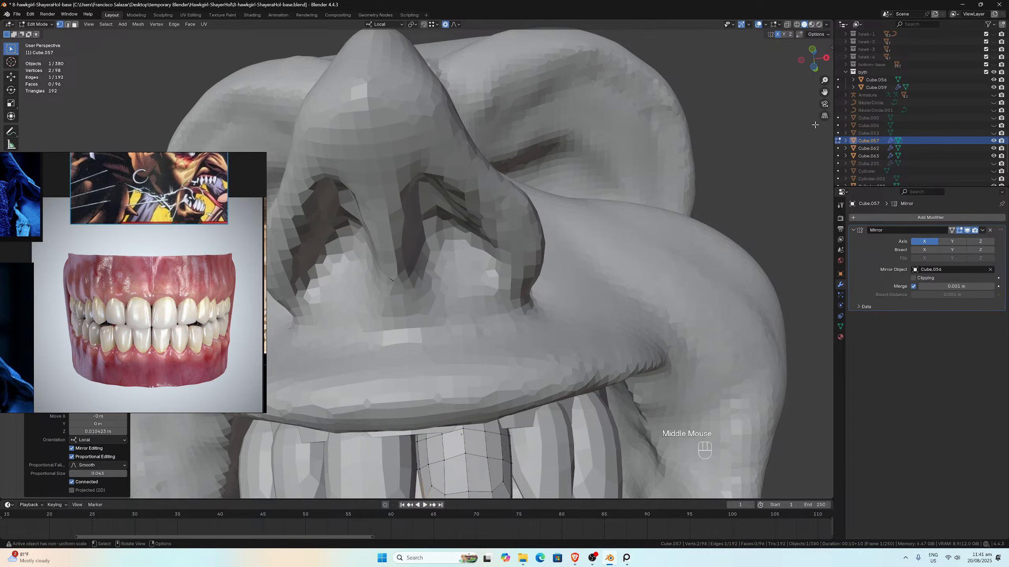
pyautogui.moveTo(824, 92); pyautogui.dragTo(858, 0)
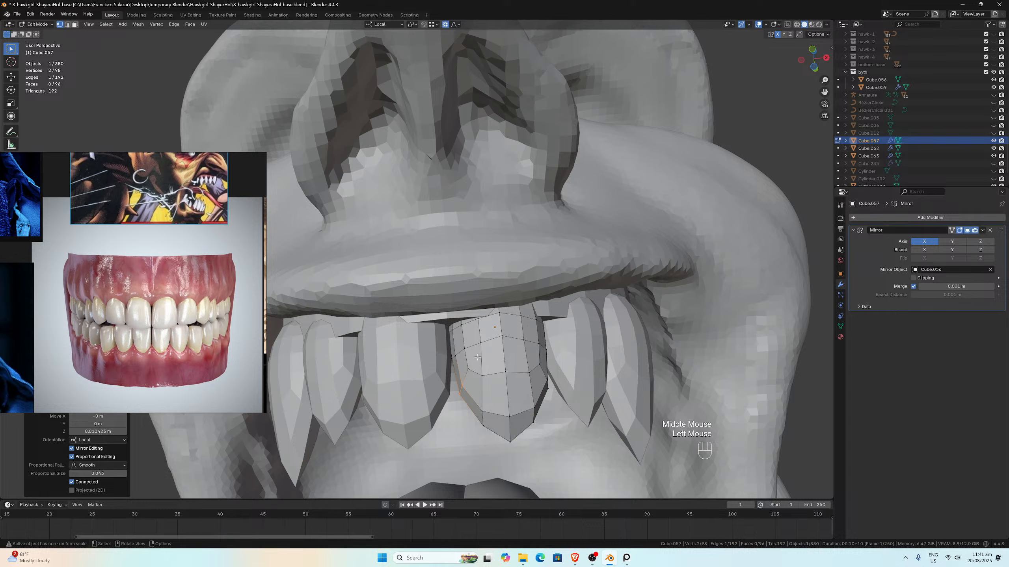
pyautogui.moveTo(477, 357); pyautogui.dragTo(454, 373, button='middle')
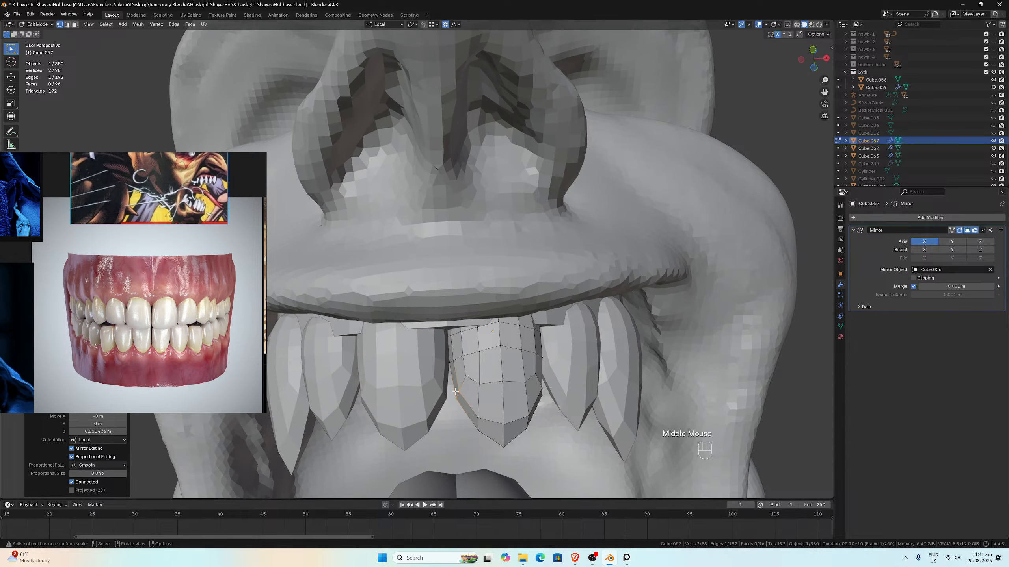
pyautogui.press('g')
pyautogui.press('x')
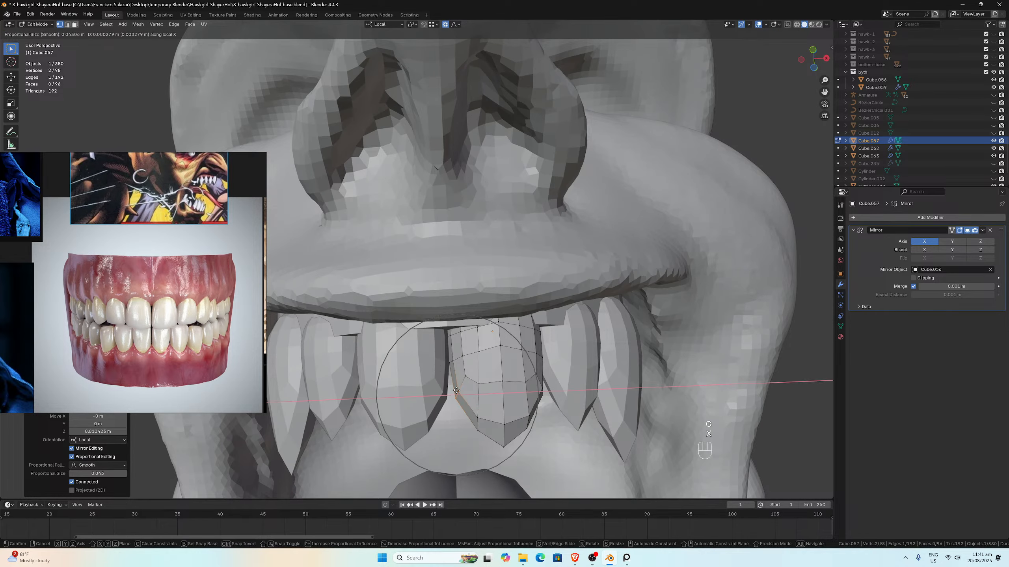
pyautogui.scroll(3, 456, 391)
pyautogui.scroll(1, 455, 390)
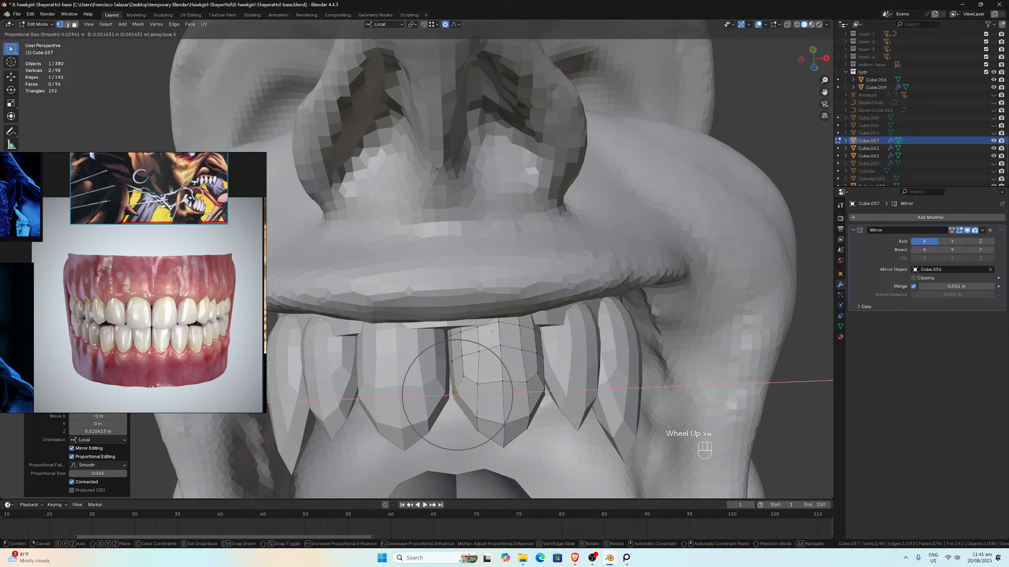
pyautogui.click(456, 394)
# Step: Raise the central tooth's tip vertex about 0.0064 m along local Z to blunt the point
pyautogui.click(501, 445)
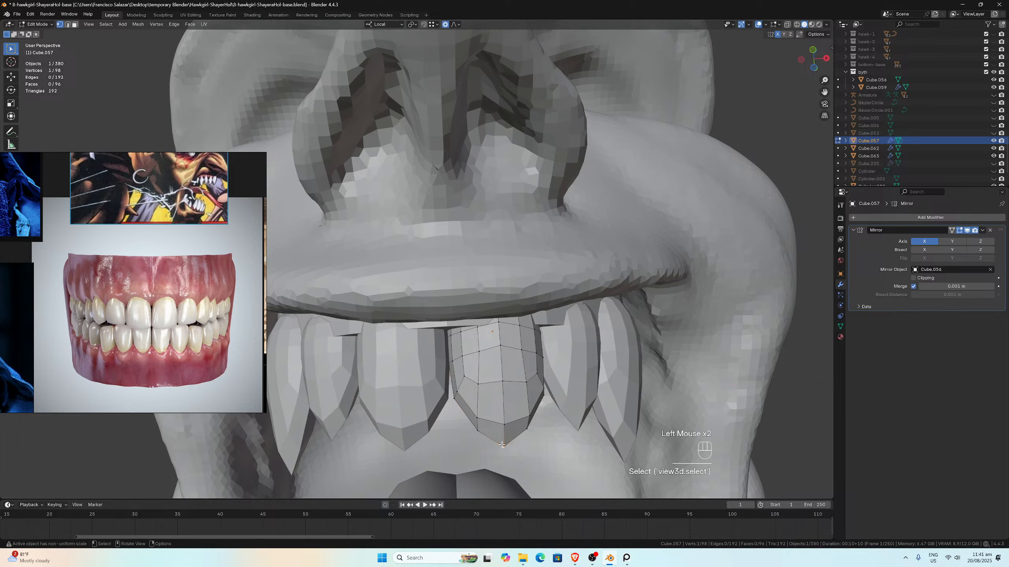
pyautogui.press('g')
pyautogui.press('z')
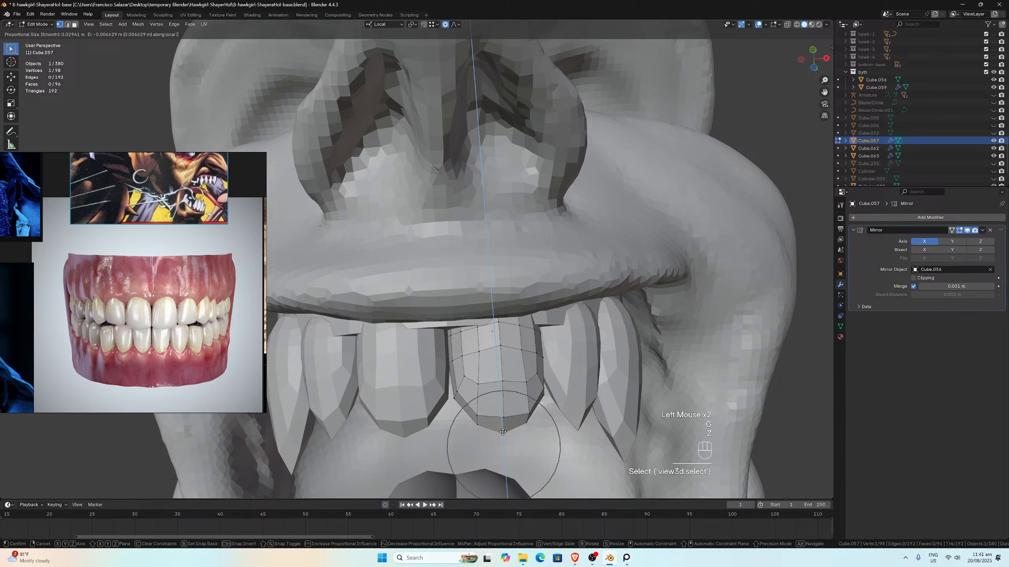
pyautogui.click(503, 432)
pyautogui.moveTo(503, 432); pyautogui.dragTo(454, 427, button='middle')
pyautogui.scroll(-1, 454, 427)
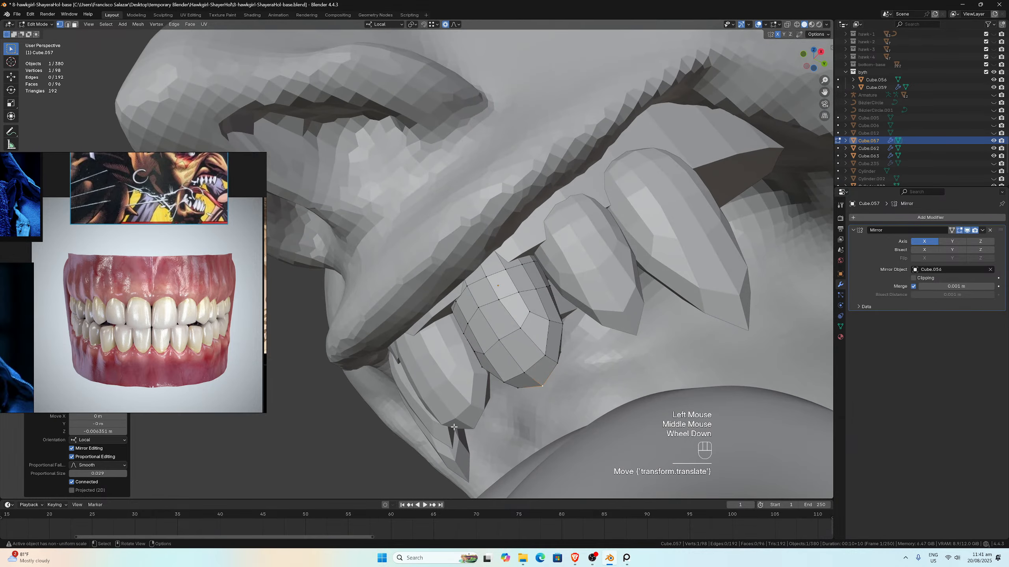
# Step: Move the inner-edge vertex of the second upper tooth about 0.002 m along local X with proportional editing
pyautogui.press('Tab')
pyautogui.scroll(-2, 454, 427)
pyautogui.click(512, 275)
pyautogui.moveTo(512, 274); pyautogui.dragTo(535, 275, button='middle')
pyautogui.scroll(3, 536, 275)
pyautogui.press('Tab')
pyautogui.click(538, 290)
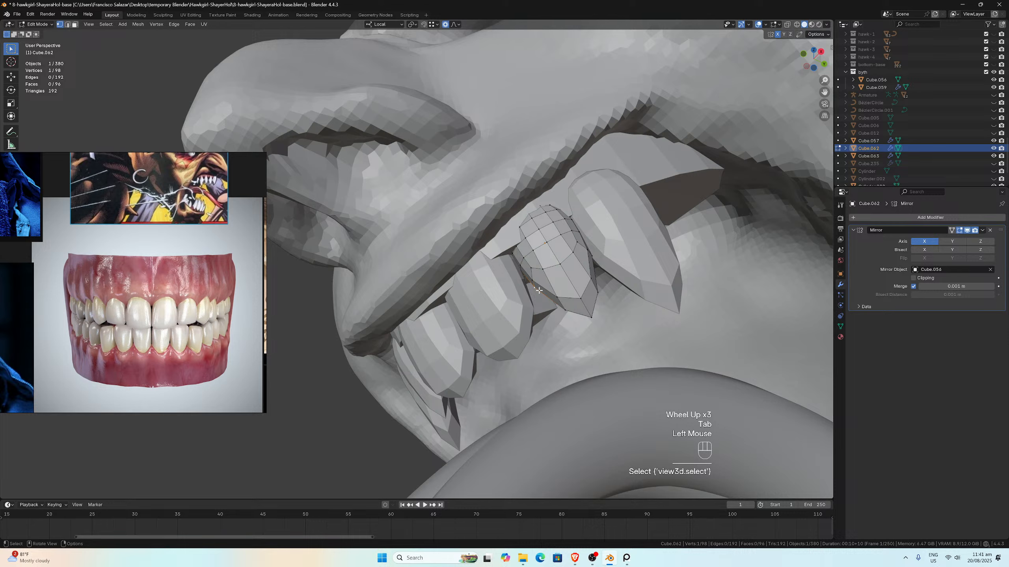
pyautogui.press('g')
pyautogui.press('x')
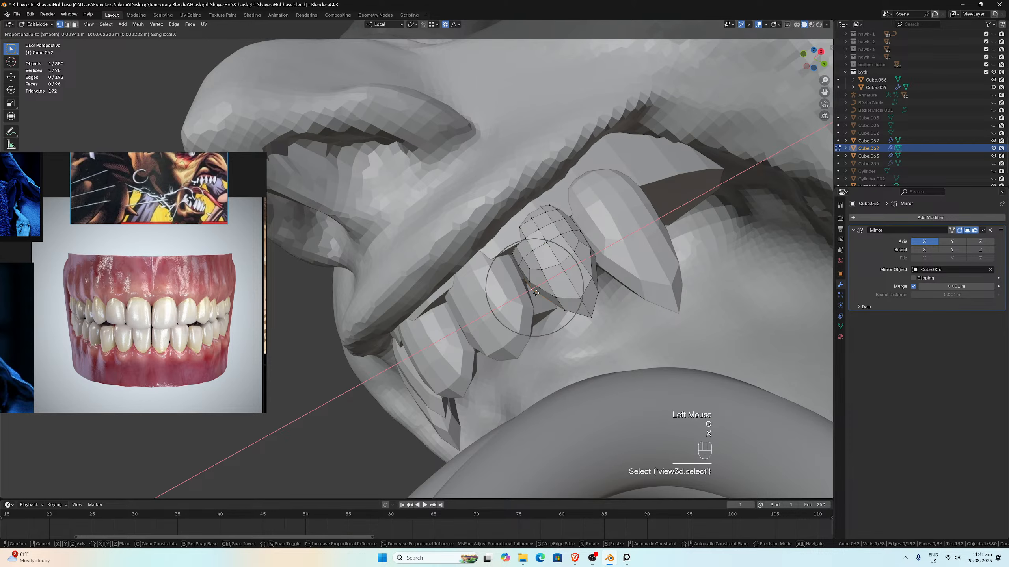
pyautogui.click(536, 293)
# Step: Raise the second upper tooth's tip vertex about 0.0034 m along local Z to blunt the point
pyautogui.click(585, 319)
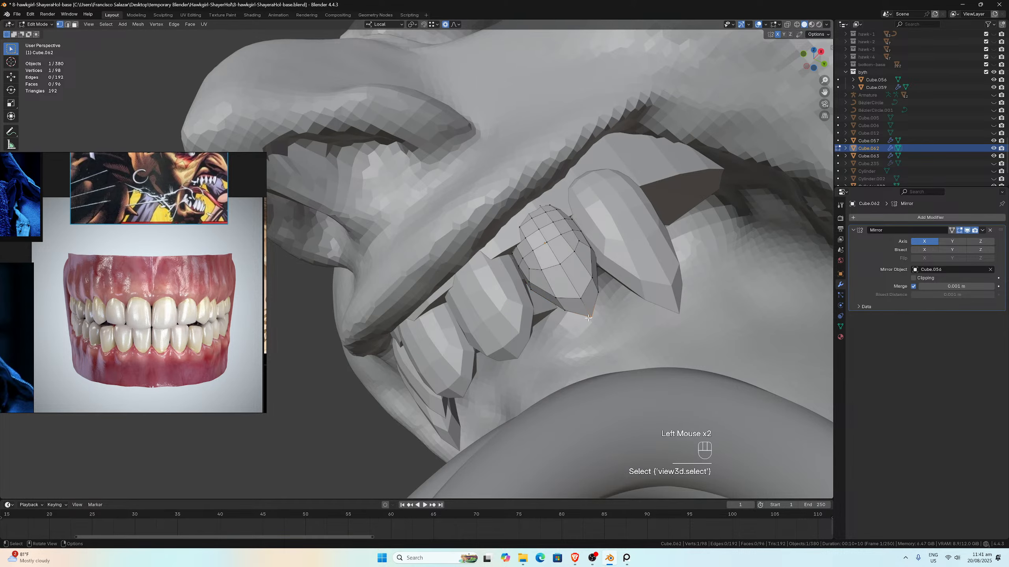
pyautogui.press('g')
pyautogui.press('z')
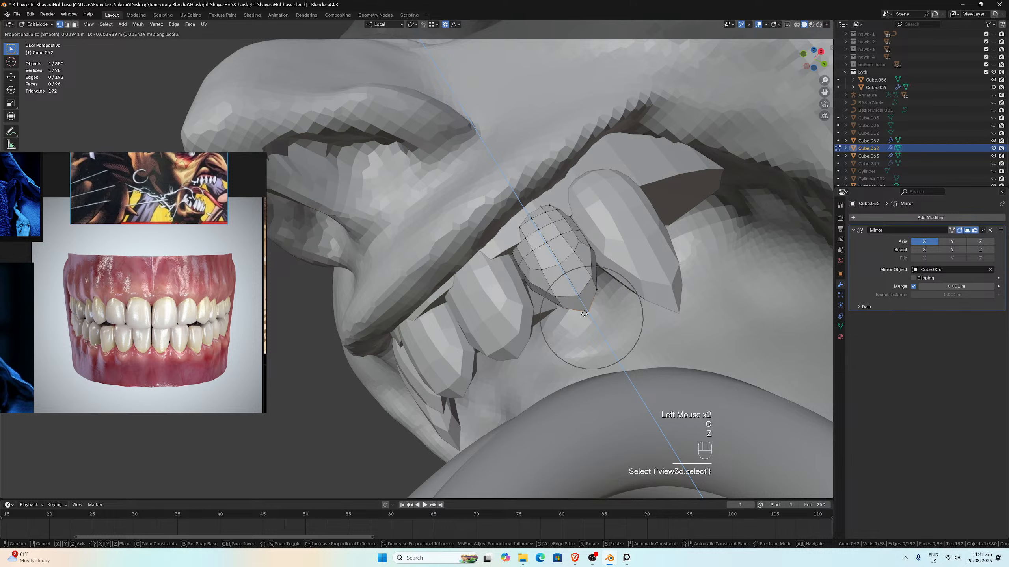
pyautogui.click(584, 314)
# Step: Move the central upper tooth's bottom vertex about 0.0023 m downward along local Z with proportional editing
pyautogui.press('Tab')
pyautogui.scroll(-2, 583, 315)
pyautogui.moveTo(583, 315); pyautogui.dragTo(479, 350, button='middle')
pyautogui.scroll(3, 563, 342)
pyautogui.click(522, 359)
pyautogui.press('Tab')
pyautogui.click(512, 373)
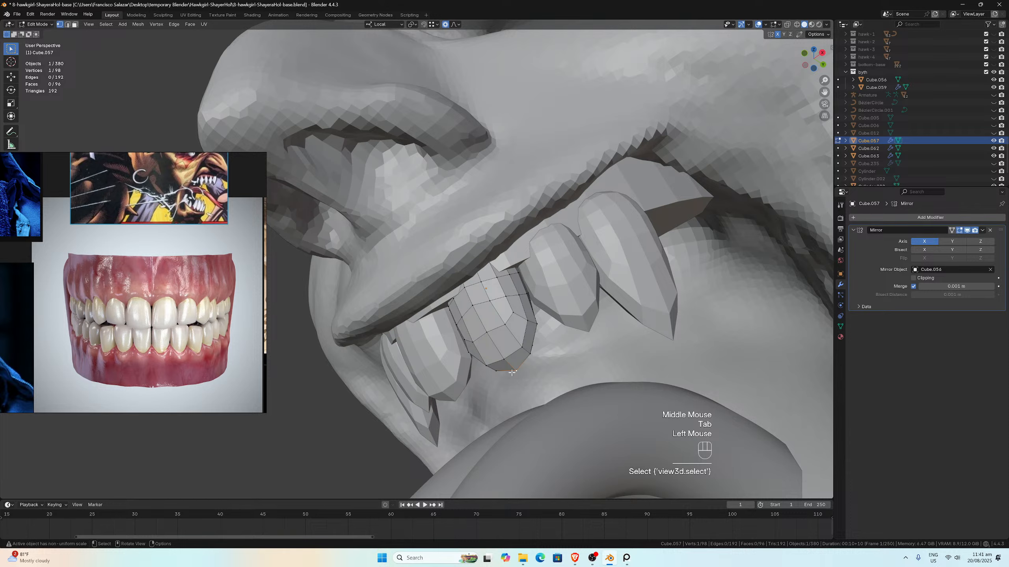
pyautogui.press('g')
pyautogui.press('z')
pyautogui.click(515, 375)
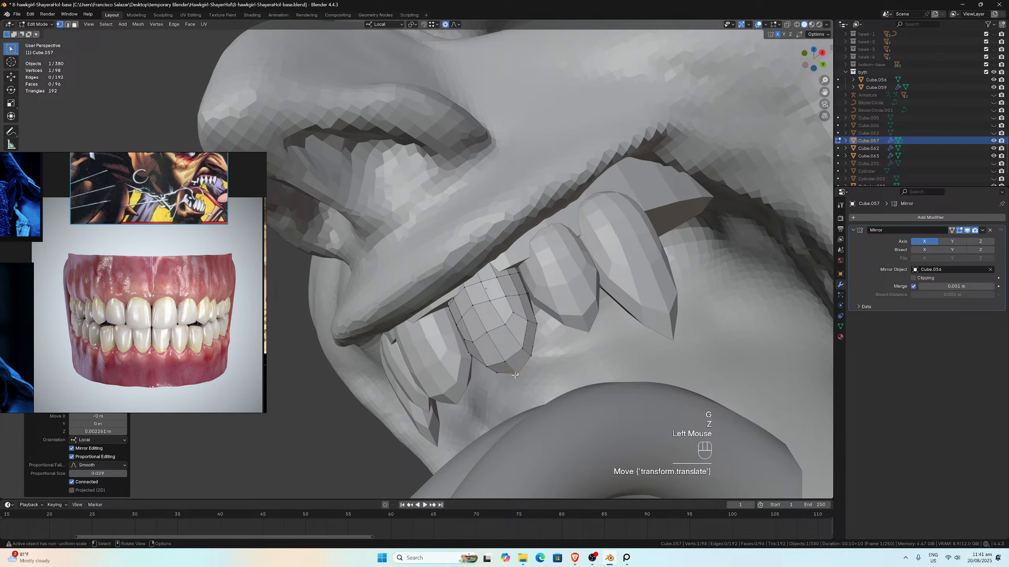
# Step: Widen the upper fang by a factor of about 1.165 along local X and shift it slightly along the gum
pyautogui.press('Tab')
pyautogui.scroll(-2, 515, 375)
pyautogui.moveTo(524, 374); pyautogui.dragTo(486, 273, button='middle')
pyautogui.click(486, 273)
pyautogui.scroll(1, 490, 265)
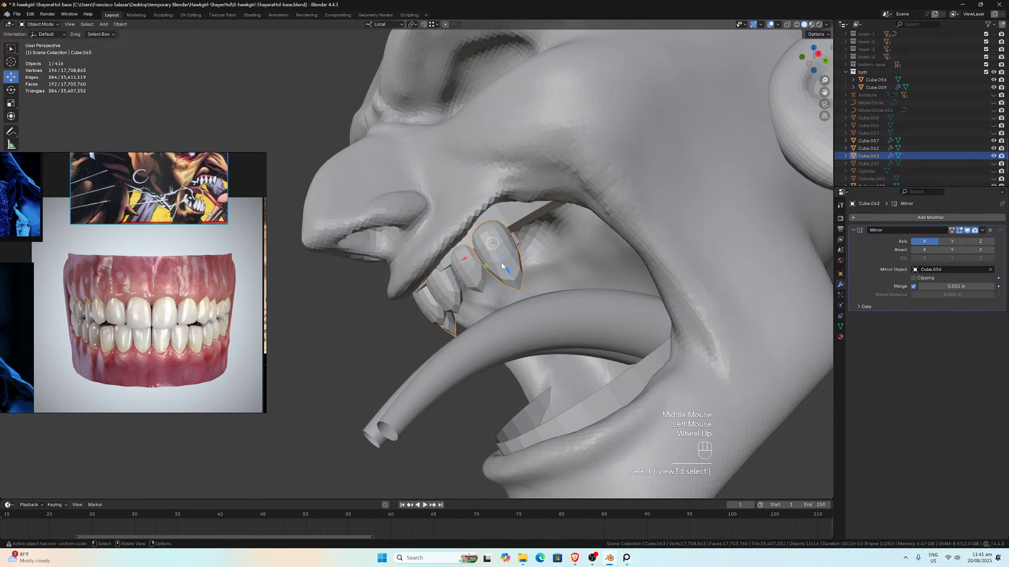
pyautogui.press('s')
pyautogui.press('x')
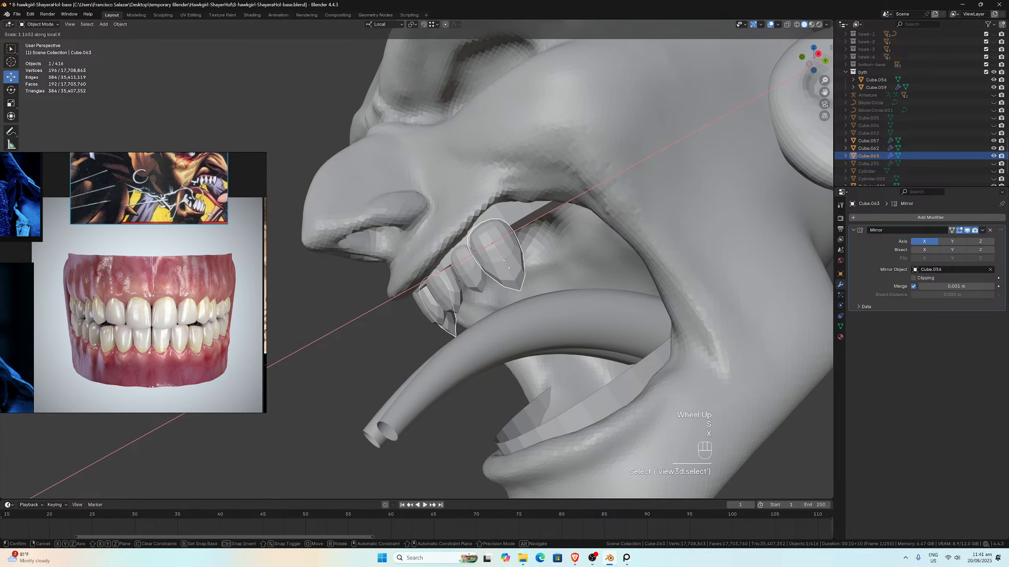
pyautogui.click(505, 265)
pyautogui.moveTo(471, 258); pyautogui.dragTo(472, 256)
# Step: Deselect the fang, look at the head in right orthographic view and save the file
pyautogui.moveTo(472, 256); pyautogui.dragTo(346, 310, button='middle')
pyautogui.scroll(-3, 473, 270)
pyautogui.click(371, 293)
pyautogui.scroll(-1, 343, 310)
pyautogui.scroll(1, 340, 311)
pyautogui.press('KP_3')
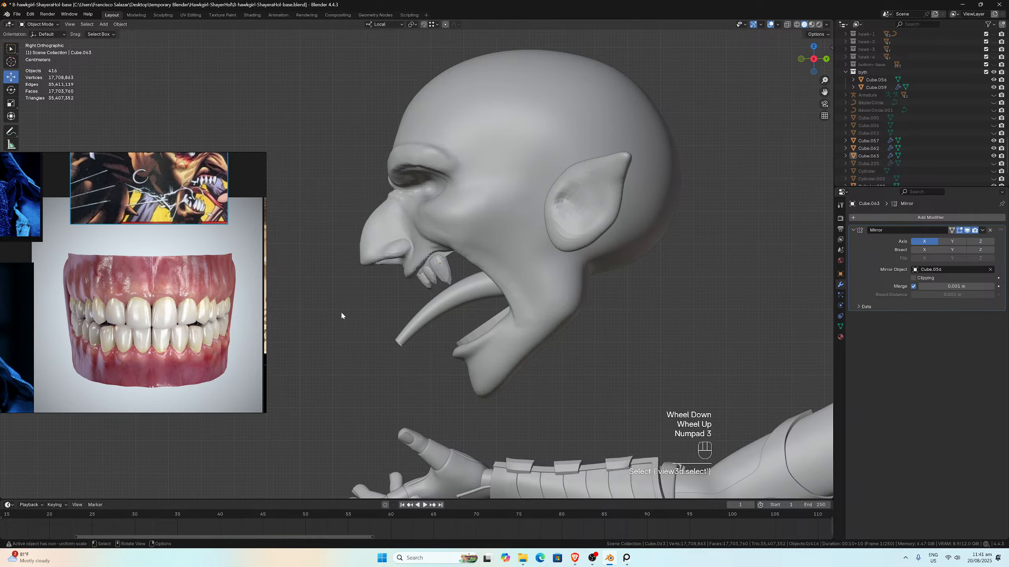
pyautogui.press('ctrl')
pyautogui.hotkey('ctrl', 's')
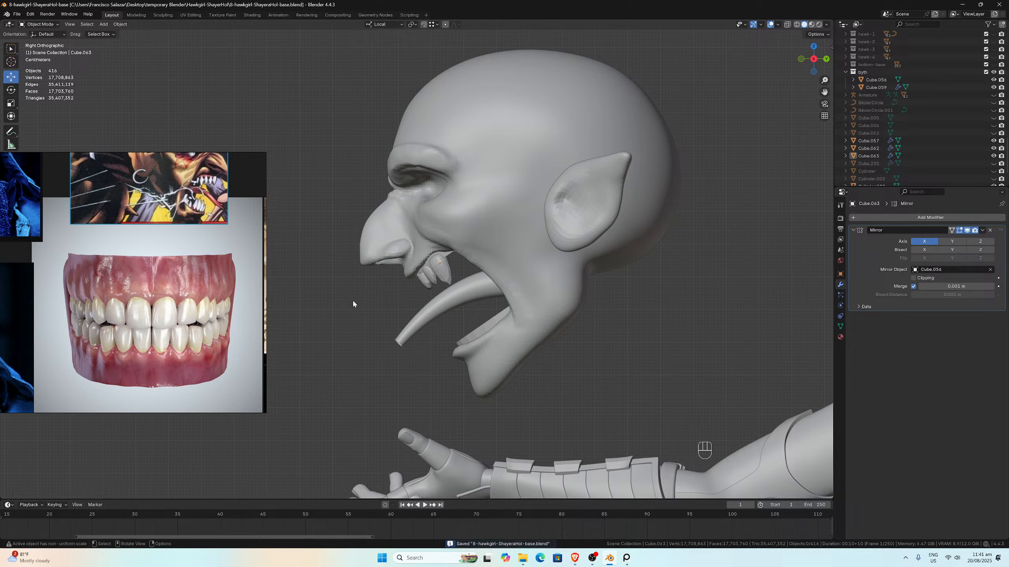
# Step: Examine the tooth shapes and their arrangement in the denture and side-view skull reference images
pyautogui.scroll(3, 194, 322)
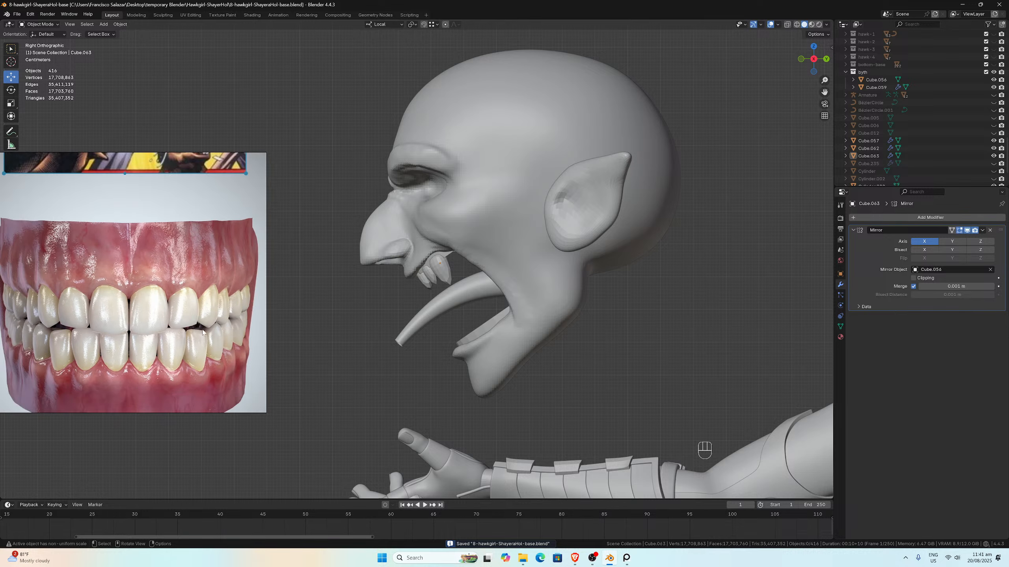
pyautogui.scroll(-5, 176, 325)
pyautogui.scroll(4, 174, 324)
pyautogui.moveTo(199, 327); pyautogui.dragTo(109, 335, button='middle')
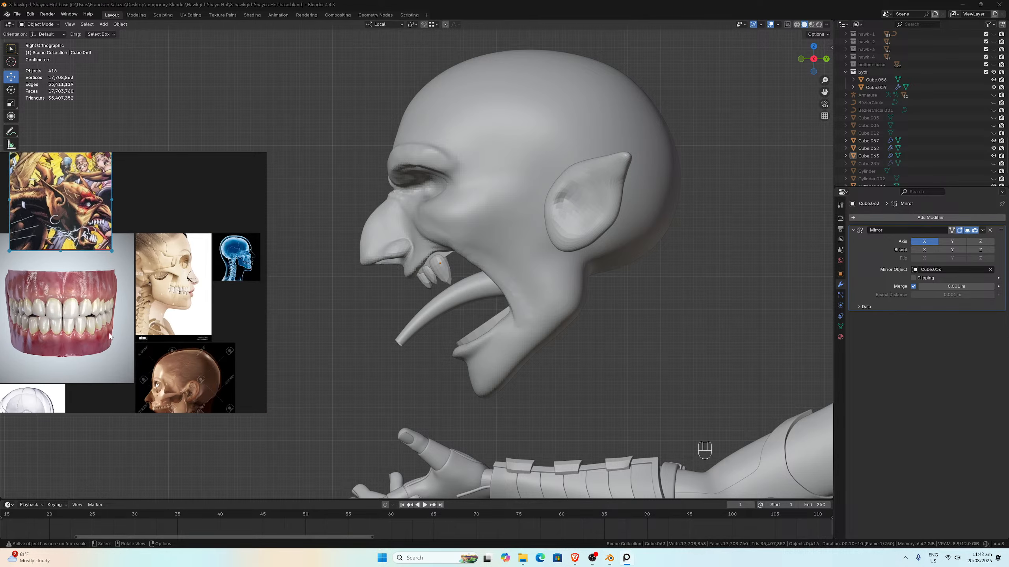
pyautogui.scroll(3, 183, 311)
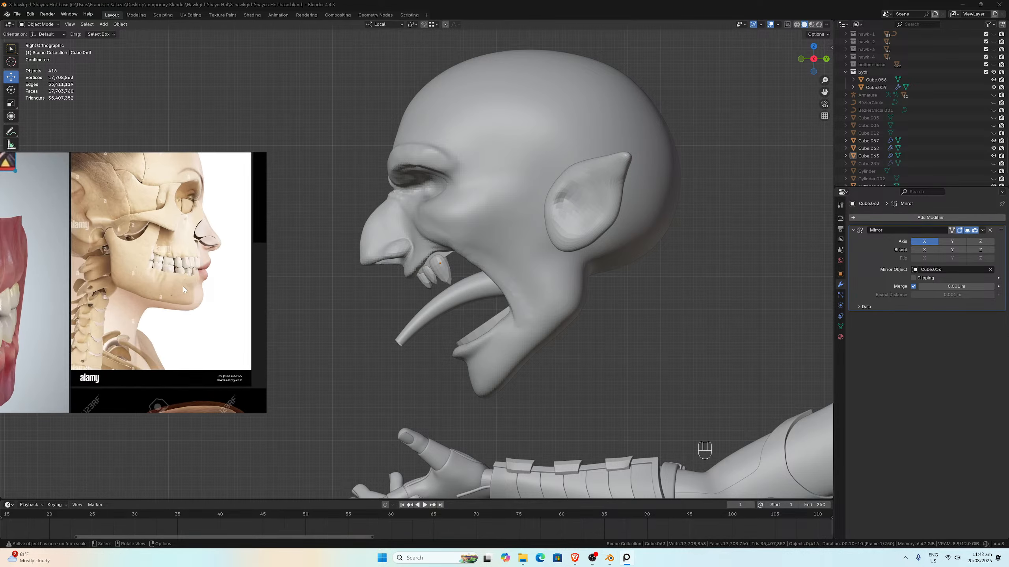
pyautogui.moveTo(87, 293); pyautogui.dragTo(170, 283, button='middle')
pyautogui.scroll(-2, 170, 283)
pyautogui.scroll(2, 382, 249)
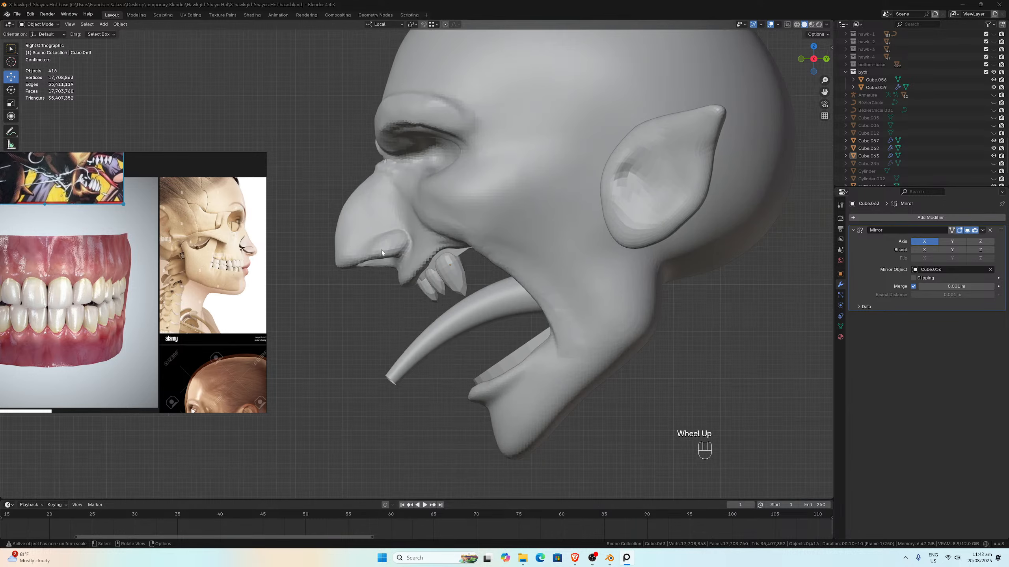
# Step: Duplicate the upper fang and move the copy about 0.0585 m back along the gum on local X
pyautogui.scroll(5, 382, 250)
pyautogui.click(525, 297)
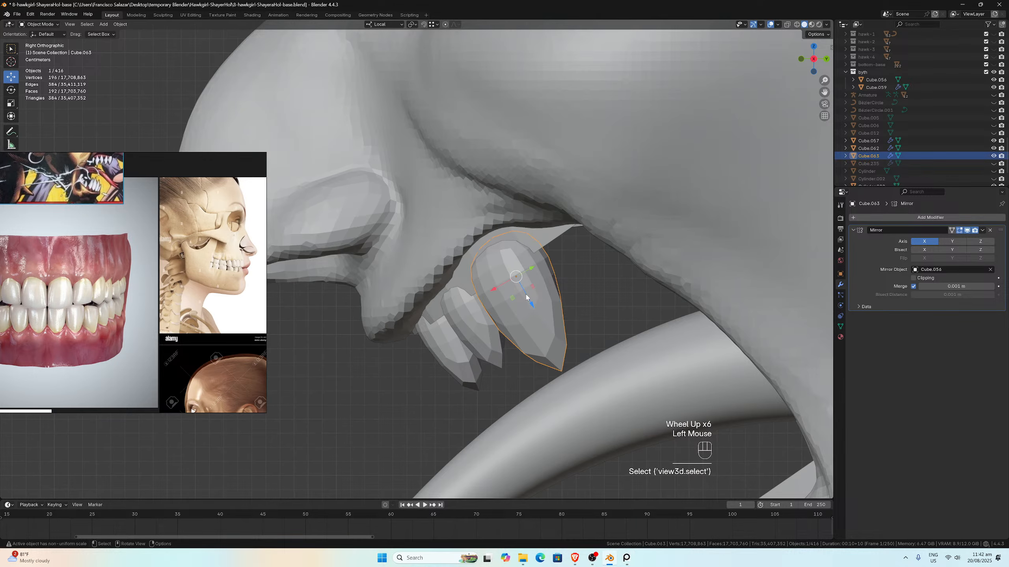
pyautogui.scroll(-1, 530, 298)
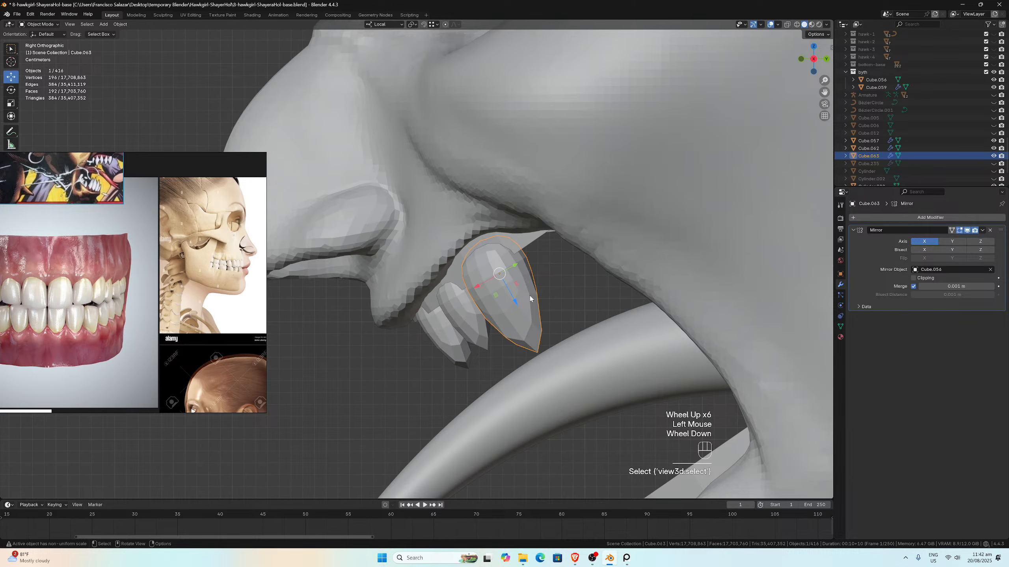
pyautogui.moveTo(526, 295); pyautogui.dragTo(552, 283, button='middle')
pyautogui.hotkey('shift', 'd')
pyautogui.press('Escape')
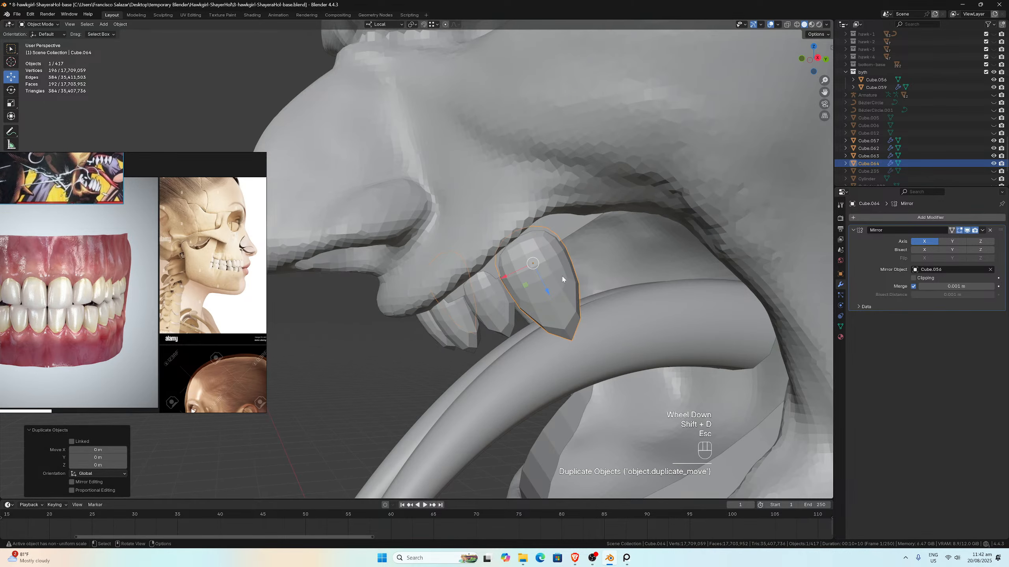
pyautogui.press('g')
pyautogui.press('x')
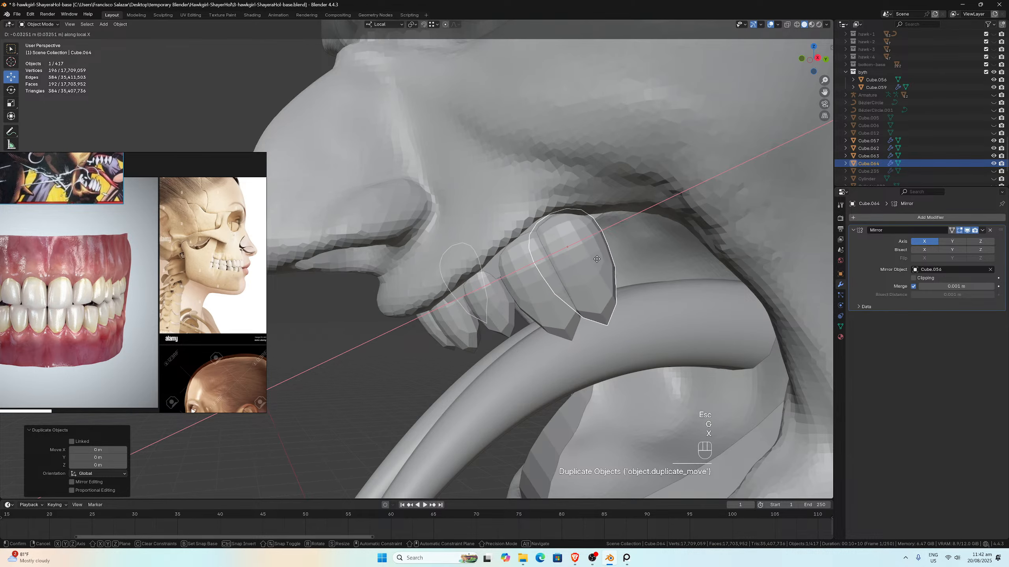
pyautogui.click(622, 237)
# Step: Widen the duplicated tooth slightly along local X and shift it a little further back along the gum
pyautogui.moveTo(622, 236); pyautogui.dragTo(616, 212, button='middle')
pyautogui.press('s')
pyautogui.press('x')
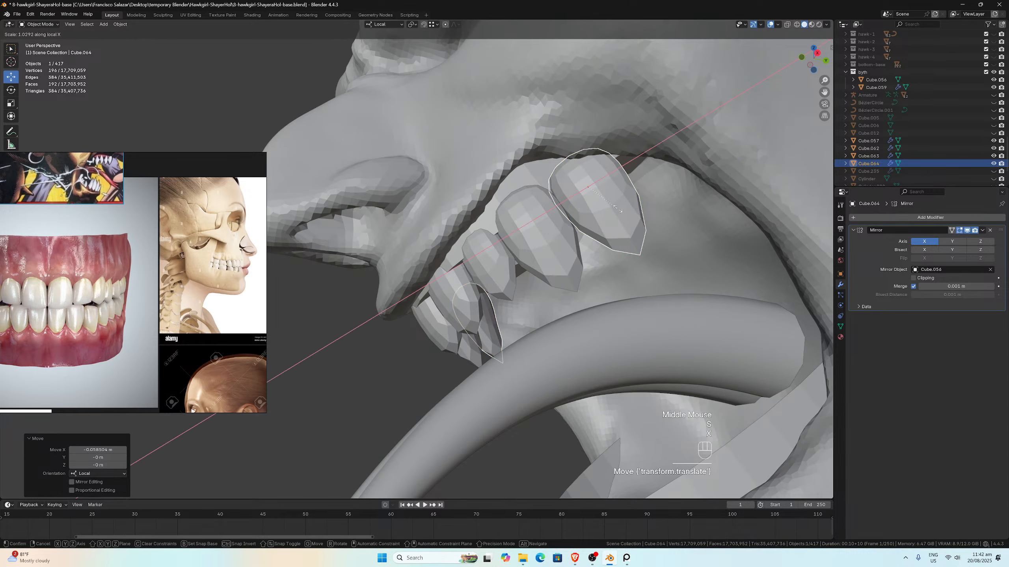
pyautogui.click(627, 207)
pyautogui.moveTo(564, 204); pyautogui.dragTo(573, 197)
# Step: Isolate the duplicated tooth in local view and scale it along local Y
pyautogui.press('KP_Divide')
pyautogui.press('Tab')
pyautogui.press('Tab')
pyautogui.press('s')
pyautogui.press('y')
pyautogui.moveTo(516, 286); pyautogui.dragTo(480, 290, button='middle')
pyautogui.click(508, 307)
pyautogui.scroll(2, 420, 316)
pyautogui.click(421, 325)
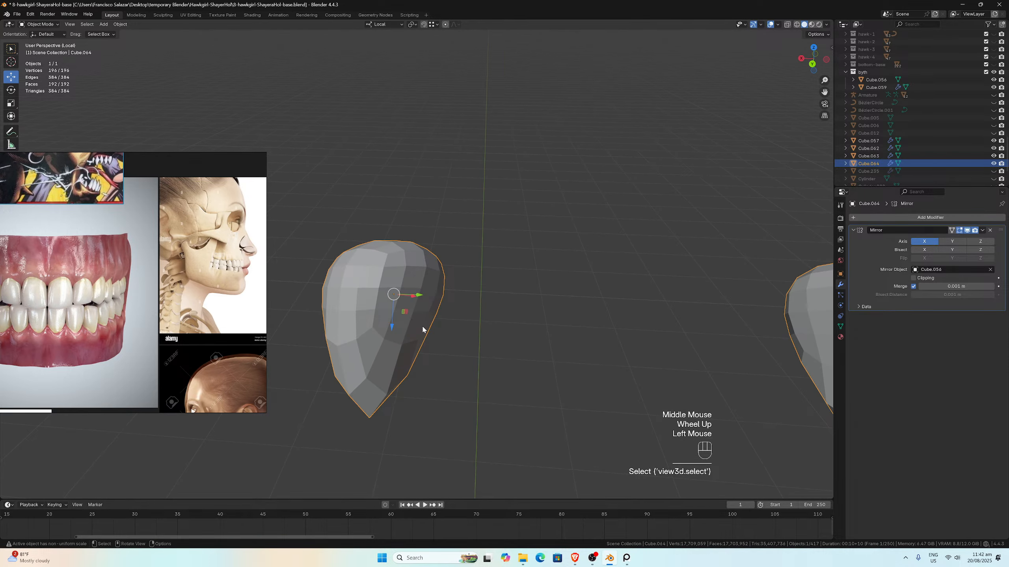
# Step: Move a lower vertex on the isolated tooth's side about 0.0138 m outward along local Y with 0.052 proportional size
pyautogui.press('Tab')
pyautogui.moveTo(422, 325); pyautogui.dragTo(418, 335, button='middle')
pyautogui.click(421, 338)
pyautogui.scroll(-1, 424, 339)
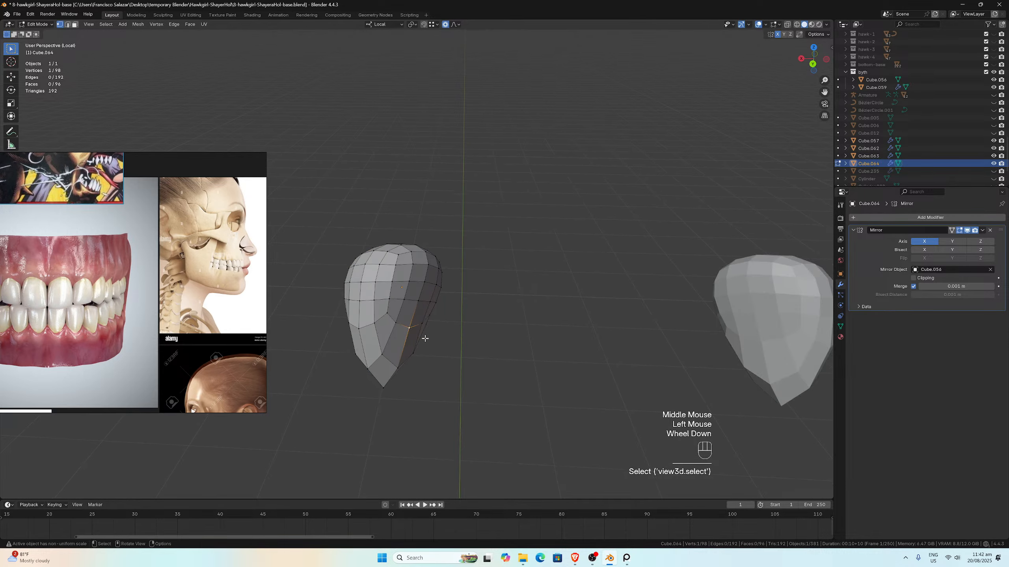
pyautogui.press('g')
pyautogui.press('y')
pyautogui.scroll(-5, 437, 342)
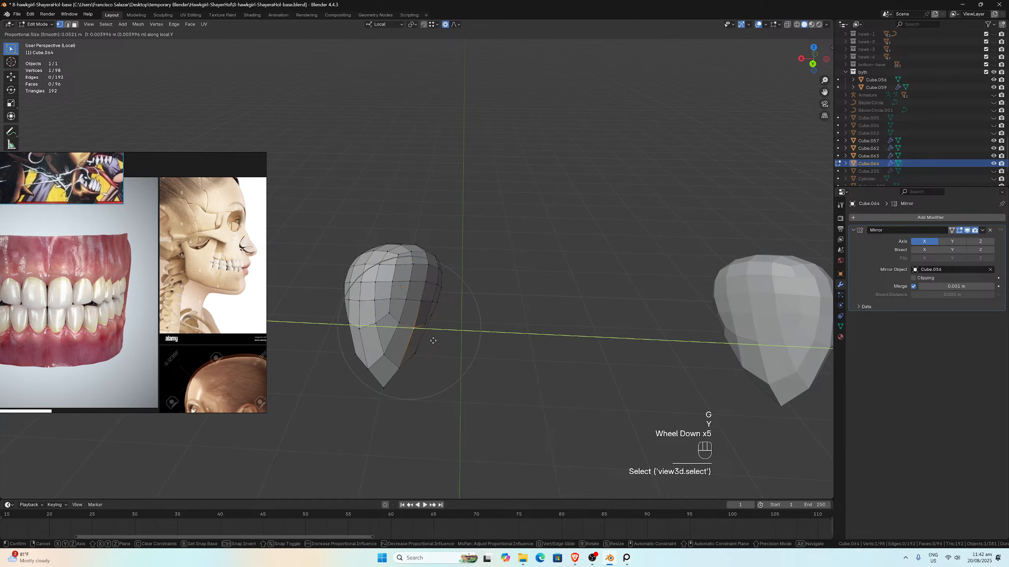
pyautogui.click(440, 343)
# Step: Enlarge the molars in the skull reference image for comparison and select the isolated tooth's tip vertex
pyautogui.moveTo(440, 342); pyautogui.dragTo(554, 278, button='middle')
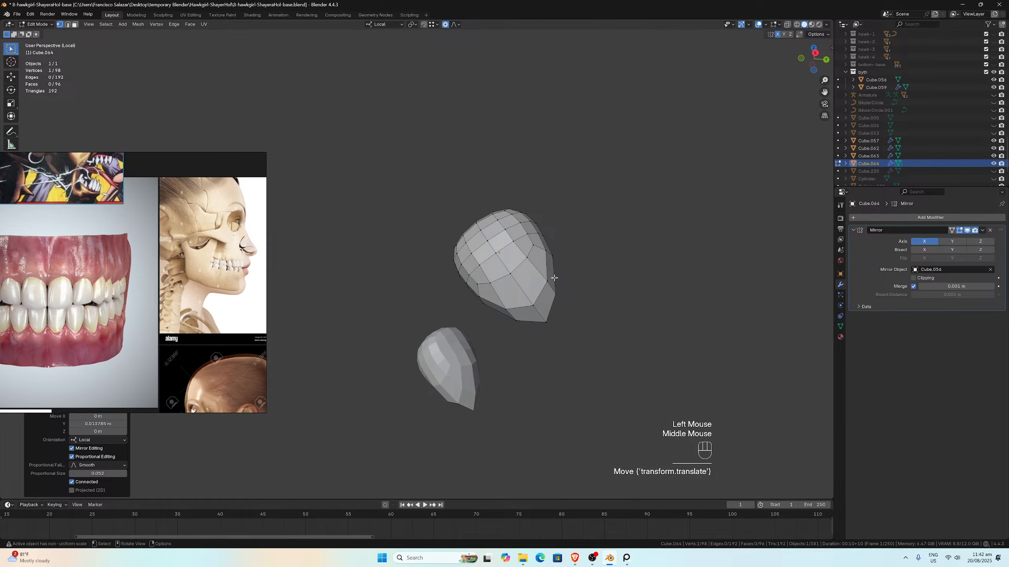
pyautogui.scroll(6, 230, 272)
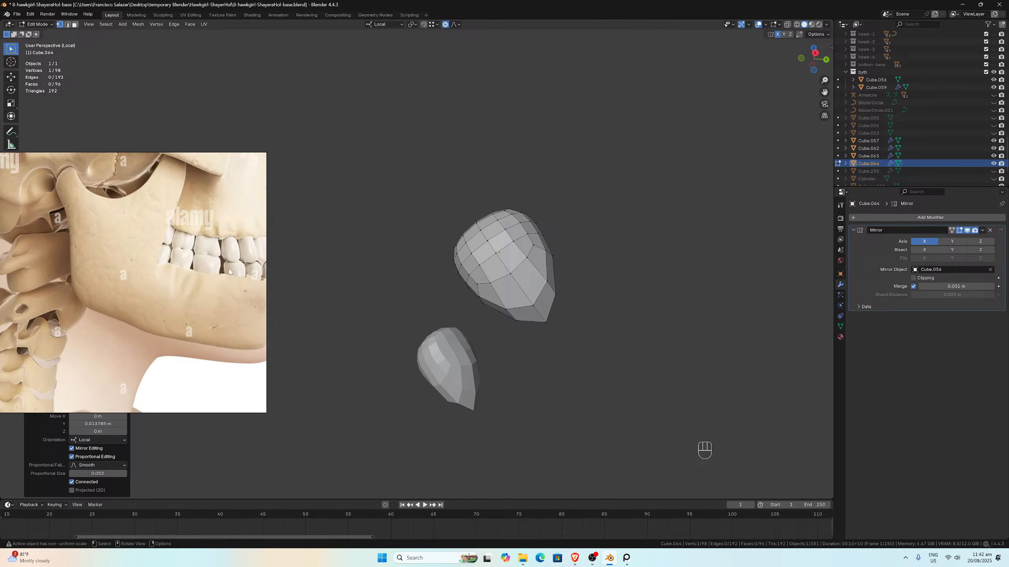
pyautogui.moveTo(517, 293); pyautogui.dragTo(433, 323, button='middle')
pyautogui.moveTo(453, 283); pyautogui.dragTo(468, 305, button='middle')
pyautogui.click(461, 311)
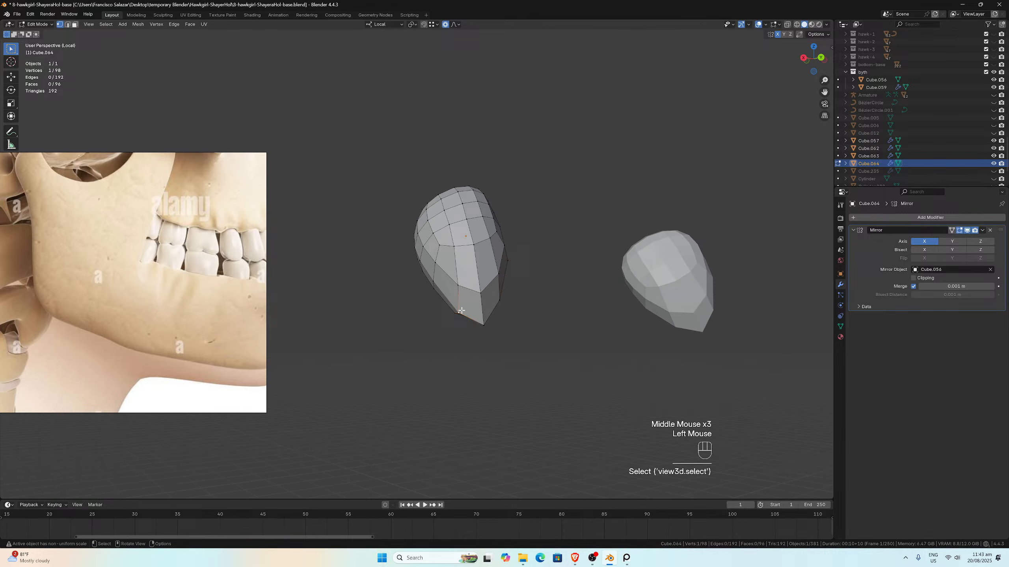
pyautogui.click(489, 326)
pyautogui.press('g')
pyautogui.press('x')
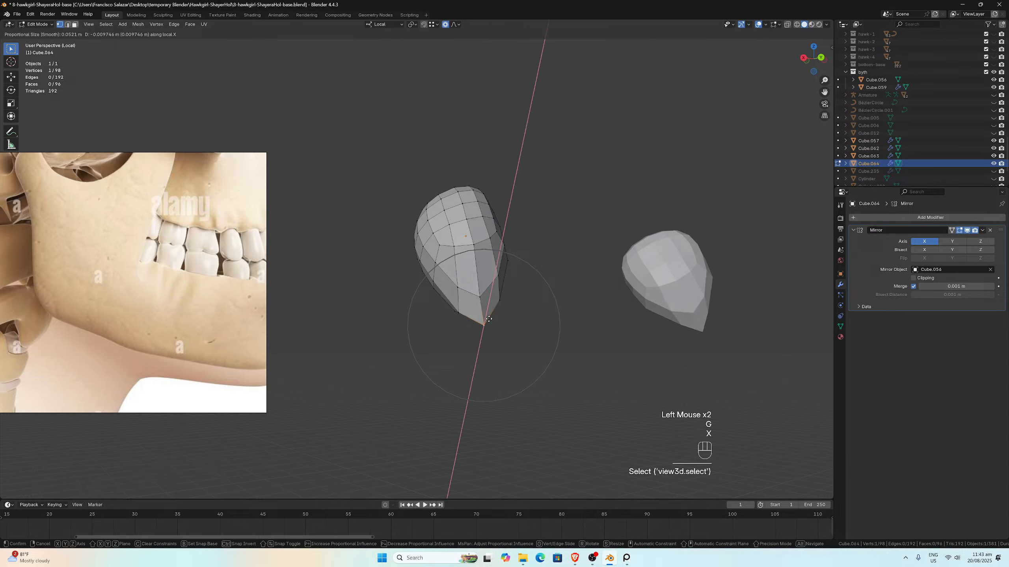
pyautogui.click(489, 321)
pyautogui.hotkey('ctrl', 'z')
# Step: Raise the tip vertex along local Z with about 0.022 proportional size, and select the two middle vertices on the tooth's lower end
pyautogui.press('g')
pyautogui.press('z')
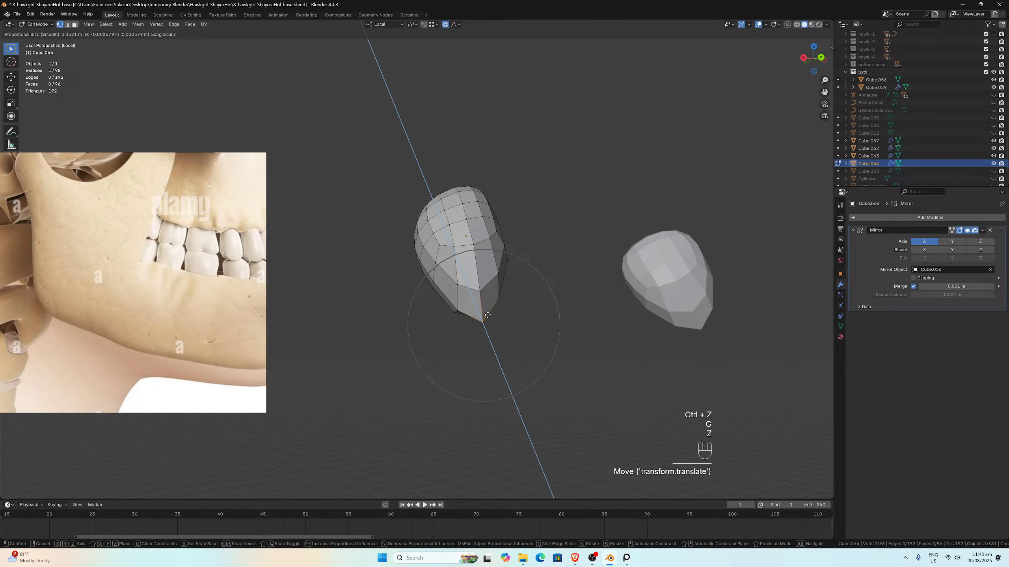
pyautogui.scroll(5, 484, 302)
pyautogui.click(484, 294)
pyautogui.click(482, 294)
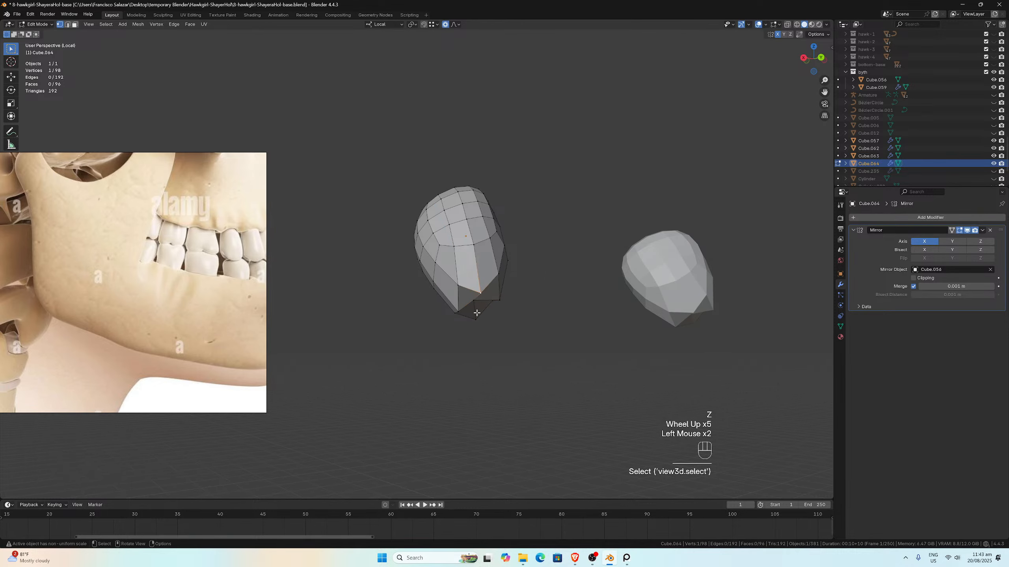
pyautogui.keyDown('shift'); pyautogui.click(477, 319); pyautogui.keyUp('shift')
pyautogui.press('g')
pyautogui.press('x')
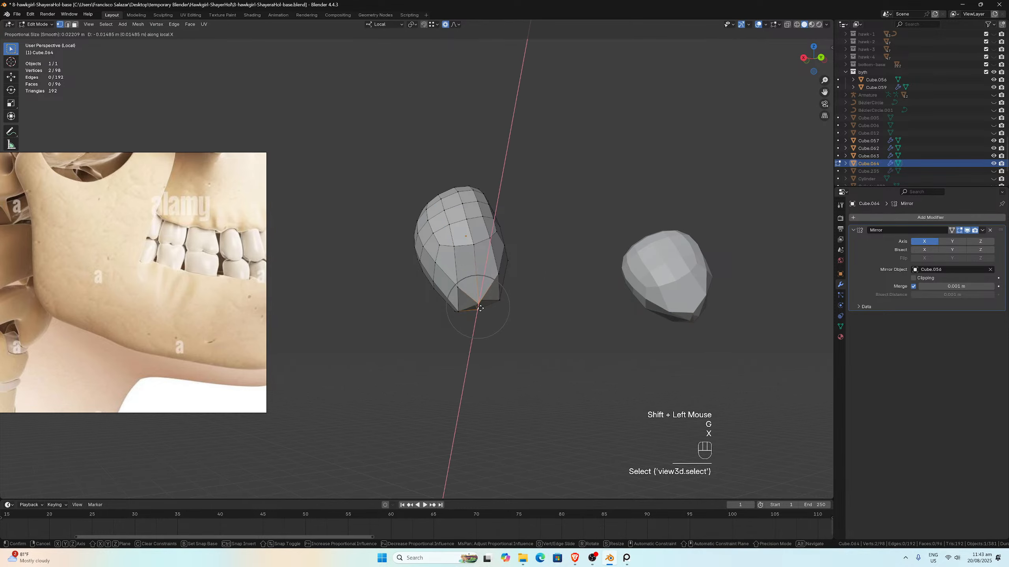
pyautogui.click(481, 310)
pyautogui.hotkey('ctrl', 'z')
# Step: Raise the two selected middle vertices along local Z to flatten the tooth's lower end
pyautogui.press('g')
pyautogui.press('z')
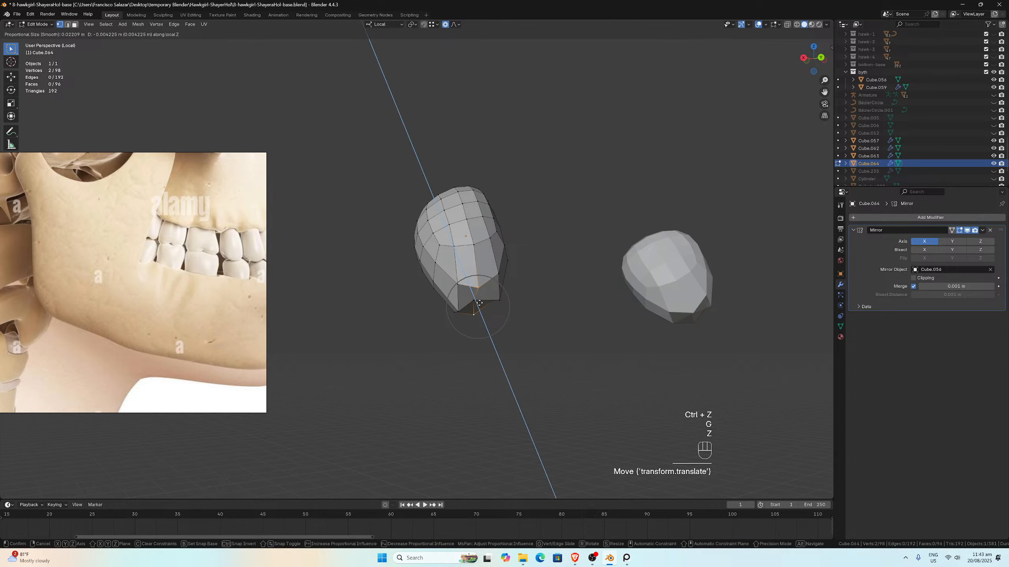
pyautogui.click(476, 286)
# Step: Move one bottom corner vertex of the tooth about 0.004 m outward along local Y
pyautogui.click(497, 301)
pyautogui.moveTo(497, 300); pyautogui.dragTo(463, 316, button='middle')
pyautogui.click(438, 318)
pyautogui.press('g')
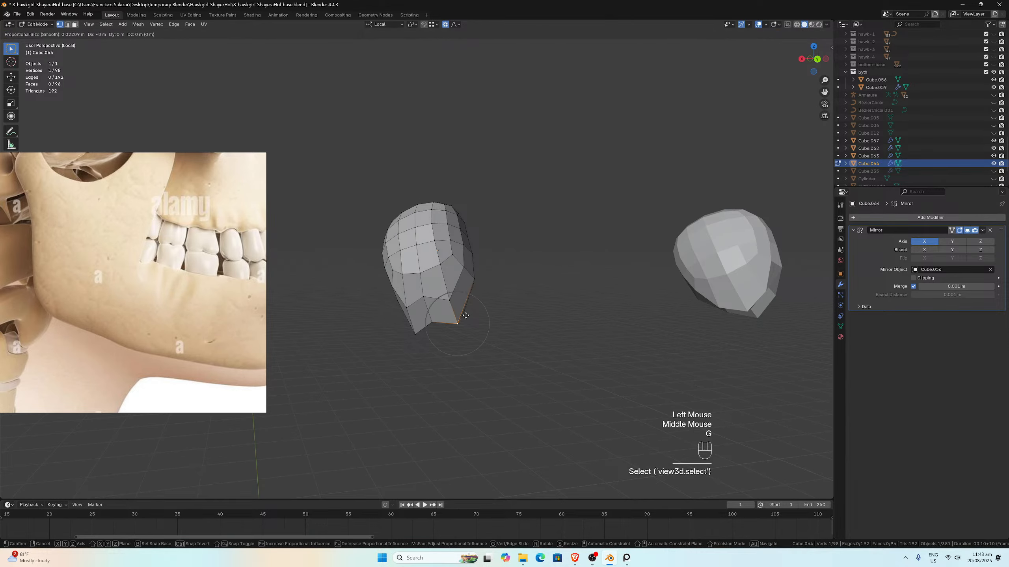
pyautogui.press('y')
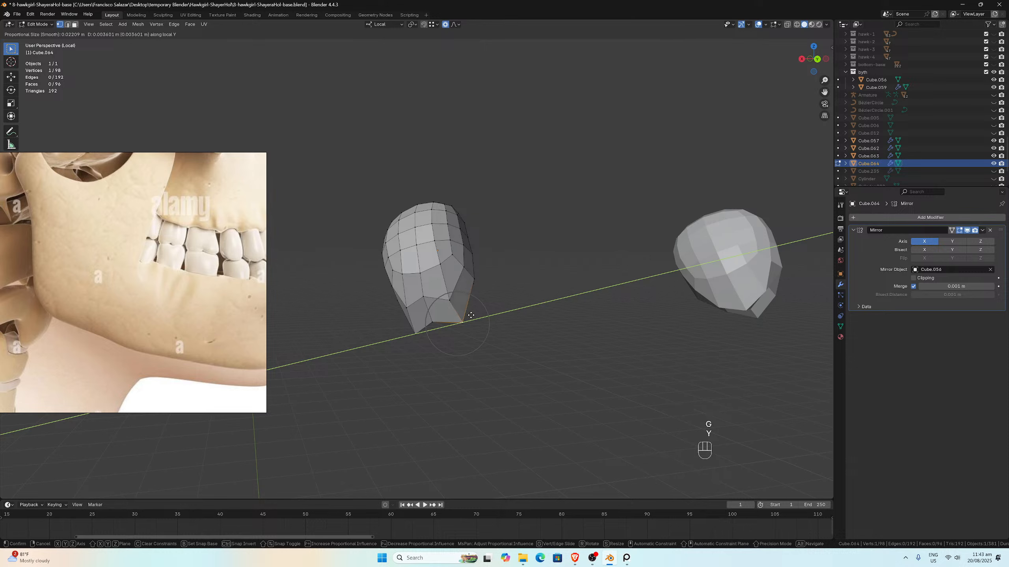
pyautogui.click(472, 315)
# Step: Select the two lowest corner vertices on the tooth's biting end
pyautogui.moveTo(472, 315); pyautogui.dragTo(494, 296, button='middle')
pyautogui.scroll(-1, 542, 277)
pyautogui.click(509, 295)
pyautogui.keyDown('shift'); pyautogui.click(499, 298); pyautogui.keyUp('shift')
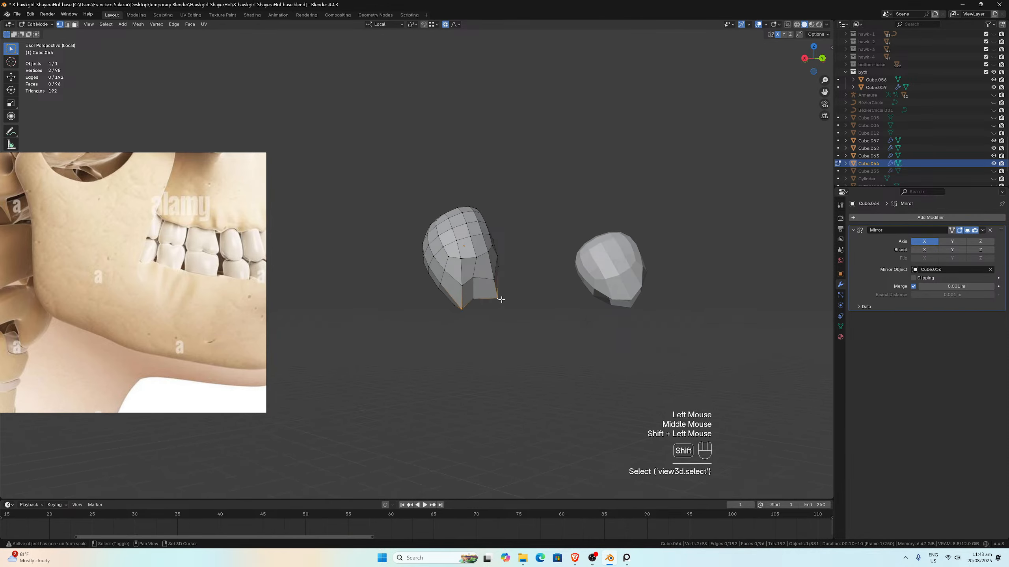
pyautogui.press('g')
pyautogui.press('x')
pyautogui.click(501, 300)
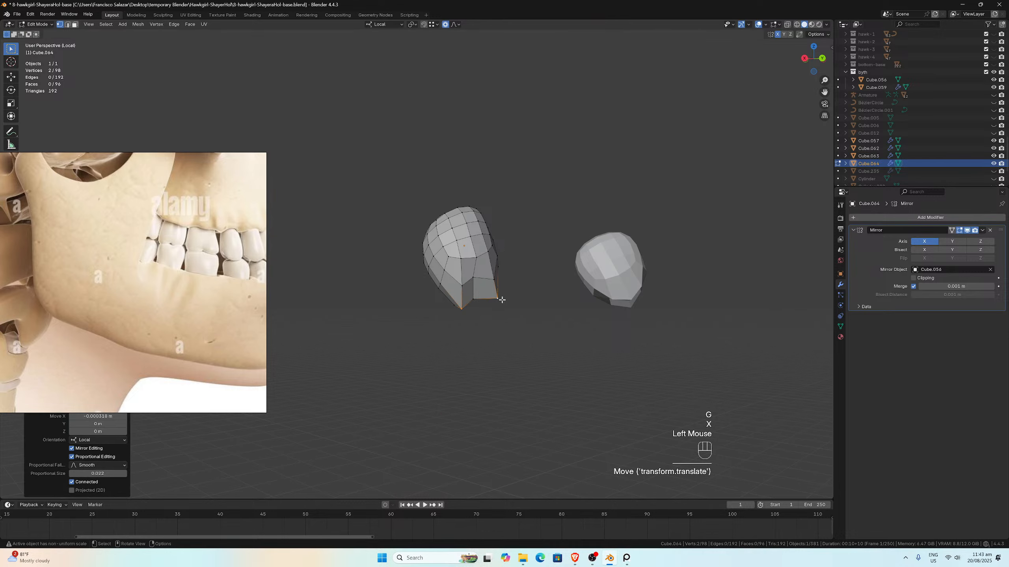
pyautogui.hotkey('ctrl', 'z')
# Step: Move the two selected corner vertices at the tooth's biting end about 0.001 m along local Z
pyautogui.press('g')
pyautogui.press('z')
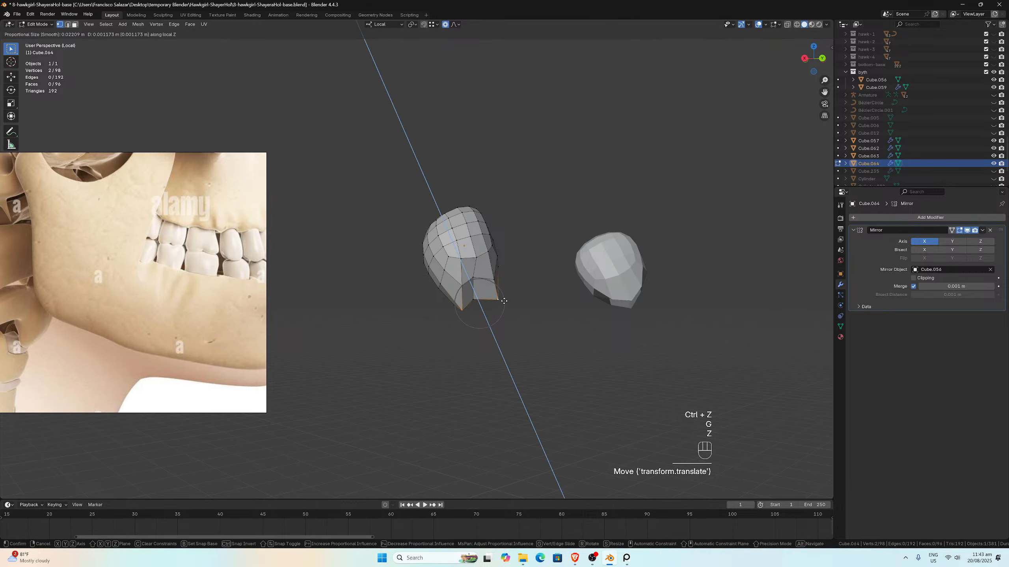
pyautogui.click(502, 299)
# Step: Select the vertices on both outer edges of the tooth's biting end and scale them wider along local X
pyautogui.moveTo(503, 300)
pyautogui.mouseDown(button='middle')
pyautogui.moveTo(589, 259)
pyautogui.moveTo(498, 305)
pyautogui.moveTo(497, 281)
pyautogui.mouseUp(button='middle')
pyautogui.scroll(1, 572, 259)
pyautogui.click(499, 276)
pyautogui.moveTo(500, 276); pyautogui.dragTo(511, 320)
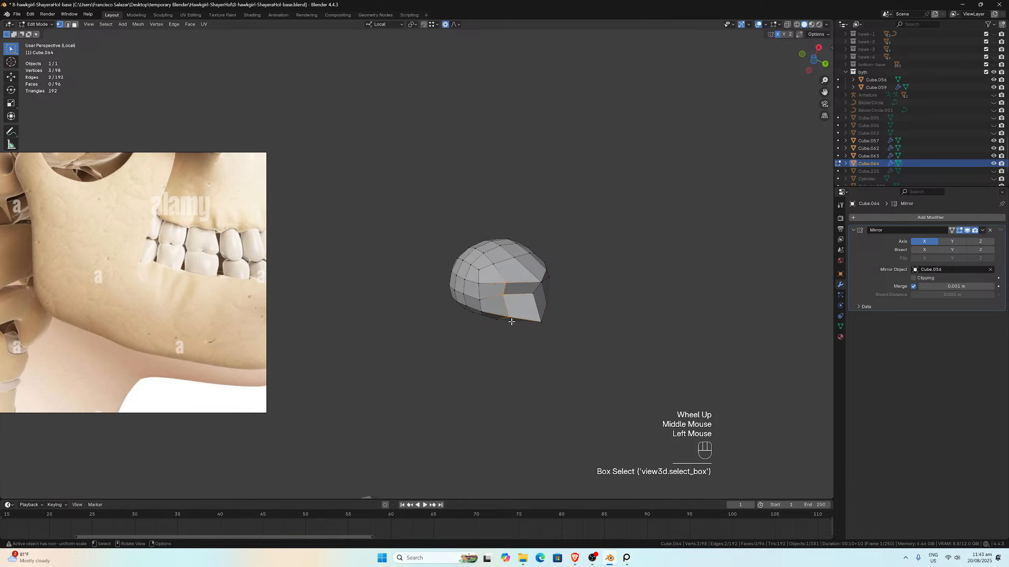
pyautogui.moveTo(512, 321); pyautogui.dragTo(465, 354, button='middle')
pyautogui.scroll(-1, 507, 264)
pyautogui.keyDown('shift'); pyautogui.moveTo(497, 223); pyautogui.dragTo(526, 239); pyautogui.keyUp('shift')
pyautogui.press('s')
pyautogui.press('x')
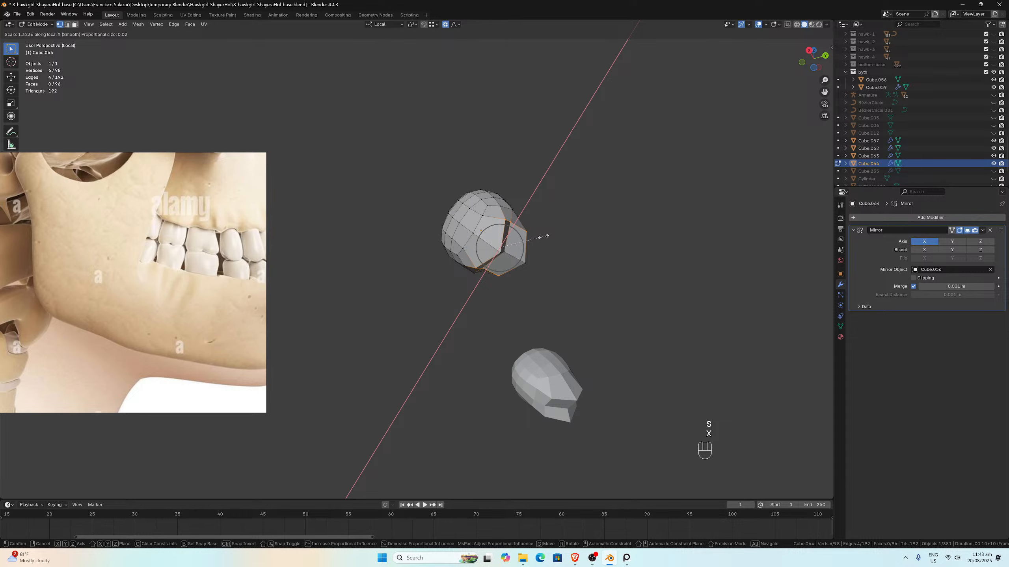
pyautogui.click(541, 234)
# Step: Select the two opposite middle vertices of the biting end and scale them along local X by about 1.2
pyautogui.moveTo(541, 234); pyautogui.dragTo(574, 191, button='middle')
pyautogui.scroll(2, 585, 195)
pyautogui.click(518, 273)
pyautogui.moveTo(521, 272); pyautogui.dragTo(467, 347, button='middle')
pyautogui.scroll(1, 526, 279)
pyautogui.scroll(-4, 525, 280)
pyautogui.scroll(3, 467, 347)
pyautogui.keyDown('shift'); pyautogui.click(459, 345); pyautogui.keyUp('shift')
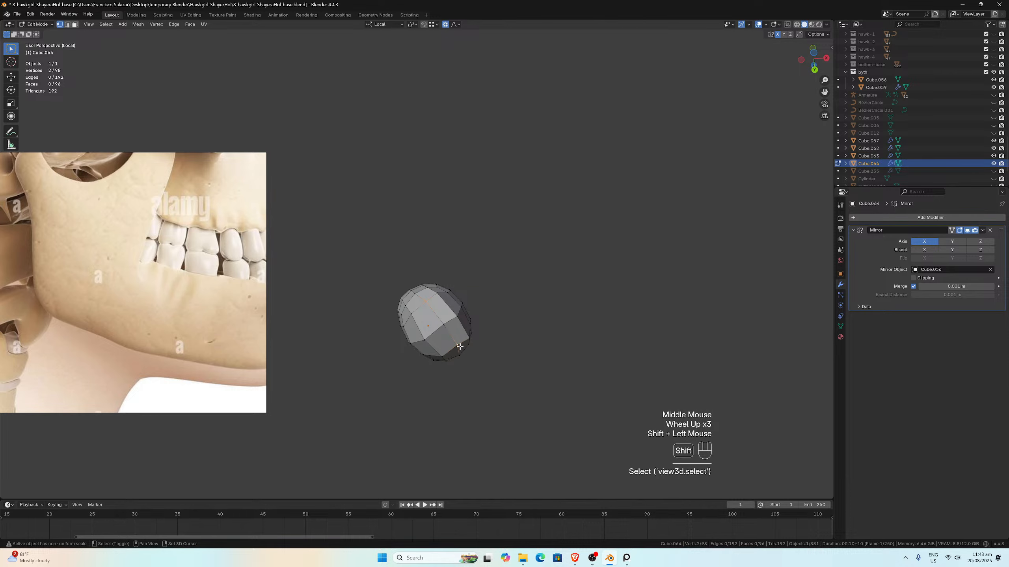
pyautogui.press('s')
pyautogui.press('x')
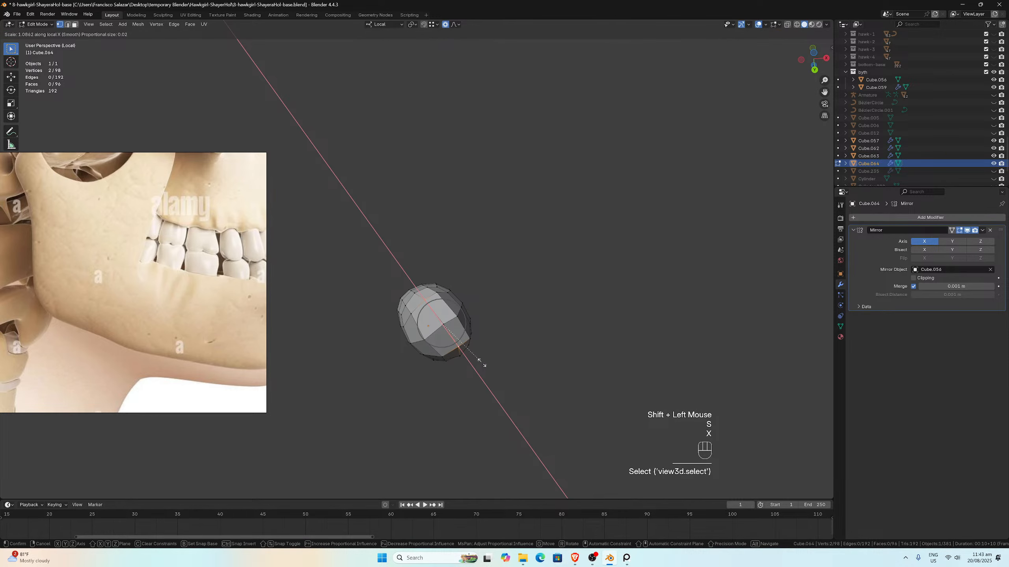
pyautogui.click(482, 363)
# Step: Move the two selected vertices about 0.004 m along local Y, and shift the neighbouring notch vertex about 0.008 m along local Y
pyautogui.moveTo(483, 362); pyautogui.dragTo(462, 359, button='middle')
pyautogui.press('g')
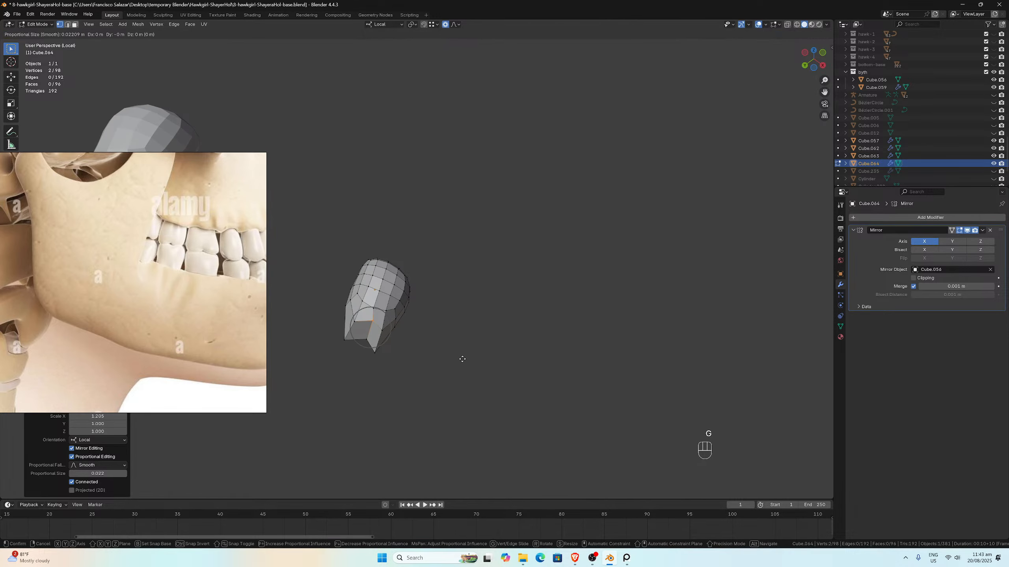
pyautogui.press('y')
pyautogui.click(459, 359)
pyautogui.click(384, 352)
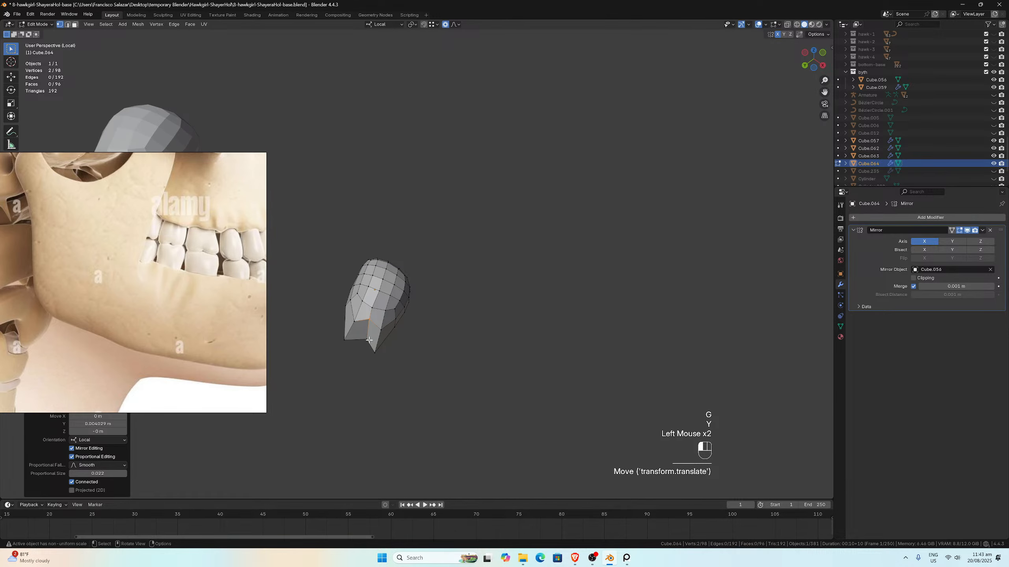
pyautogui.press('y')
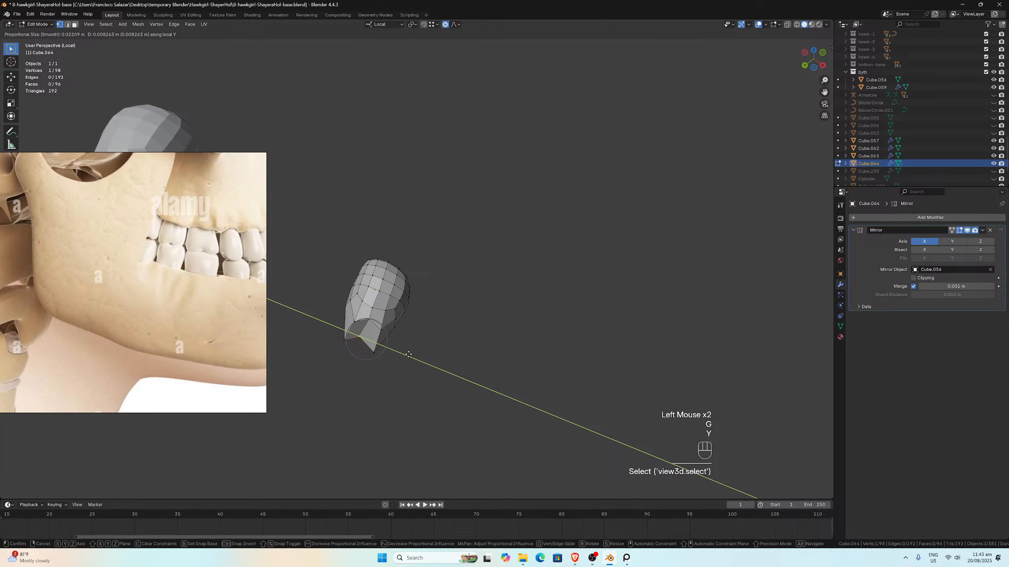
pyautogui.click(408, 353)
# Step: Adjust two side vertices above the biting end along local Y, using a proportional size of about 0.047 m for the upper one
pyautogui.click(407, 333)
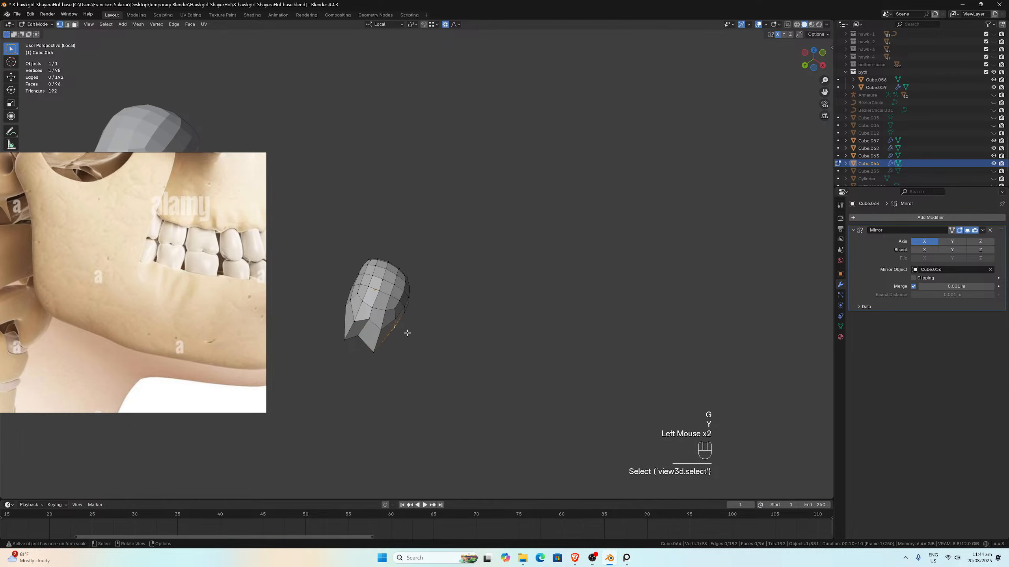
pyautogui.press('g')
pyautogui.press('y')
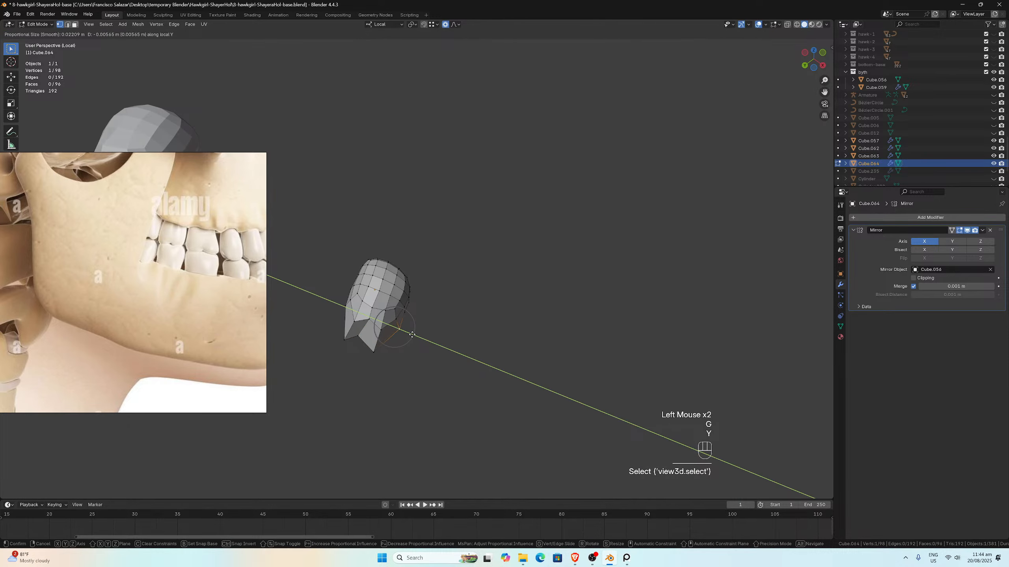
pyautogui.click(408, 319)
pyautogui.click(414, 315)
pyautogui.press('g')
pyautogui.press('y')
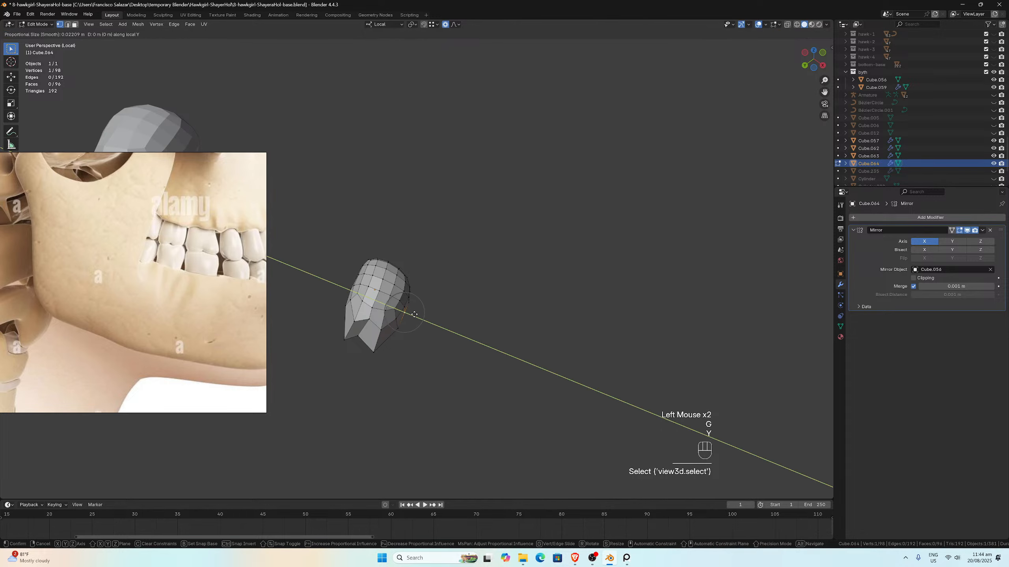
pyautogui.scroll(-5, 415, 314)
pyautogui.scroll(-2, 417, 315)
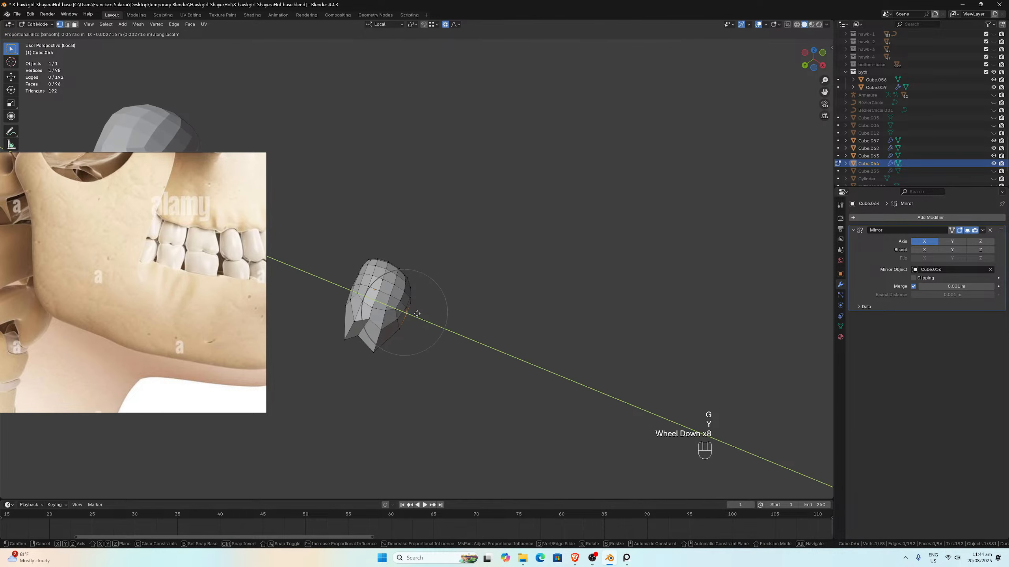
pyautogui.click(418, 314)
# Step: Nudge one vertex on the opposite upper side of the tooth along local Y
pyautogui.moveTo(418, 314); pyautogui.dragTo(378, 304, button='middle')
pyautogui.moveTo(352, 267); pyautogui.dragTo(359, 322, button='middle')
pyautogui.click(341, 243)
pyautogui.press('g')
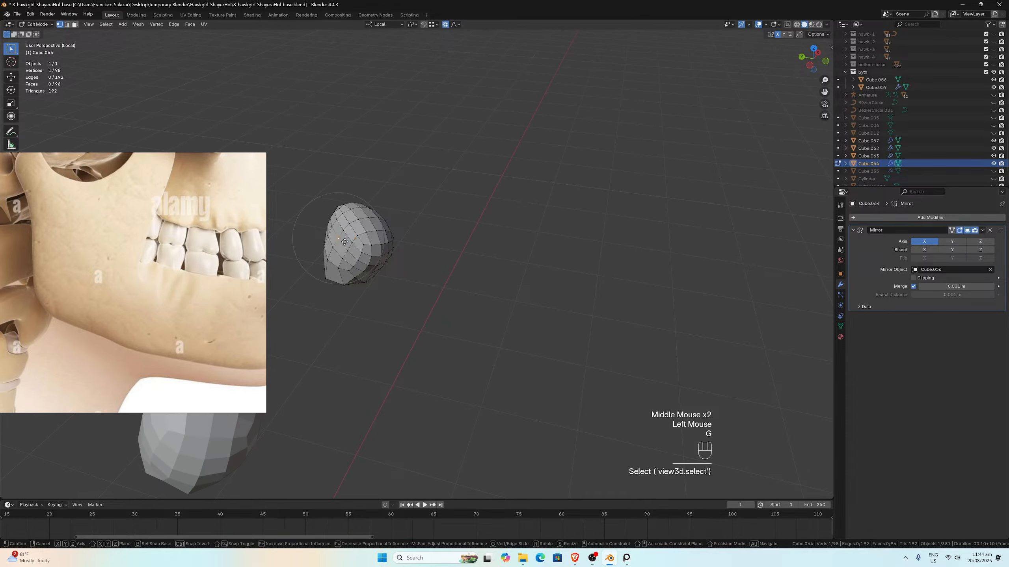
pyautogui.press('y')
pyautogui.click(342, 241)
# Step: Move the outer bottom corner vertex of the tooth about 0.004 m along local Y
pyautogui.moveTo(342, 241); pyautogui.dragTo(474, 319, button='middle')
pyautogui.scroll(1, 474, 319)
pyautogui.click(348, 360)
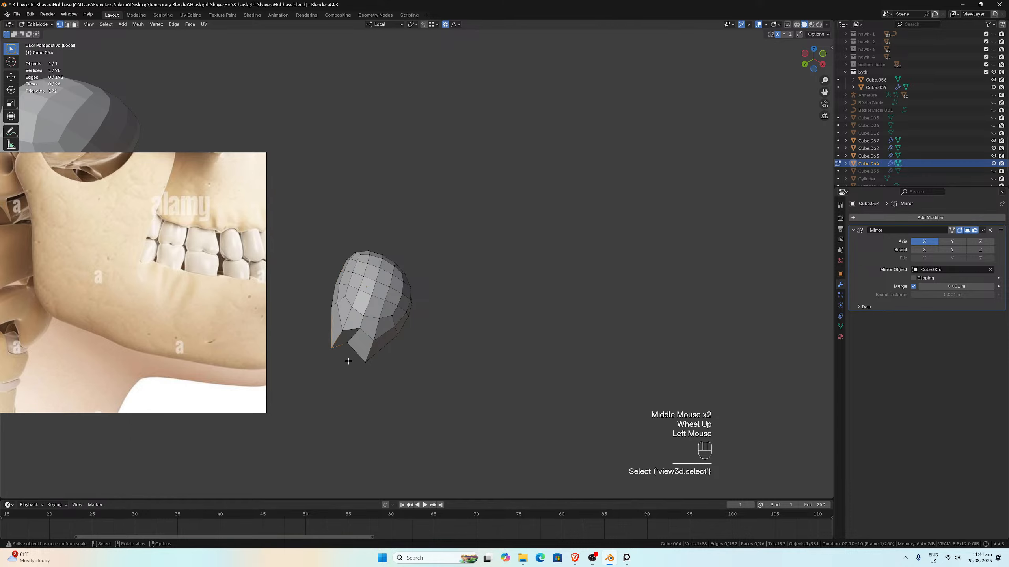
pyautogui.press('g')
pyautogui.press('y')
pyautogui.click(344, 359)
# Step: Leave the isolated view and Edit Mode, and scale the whole molar narrower along local Y
pyautogui.scroll(-2, 421, 342)
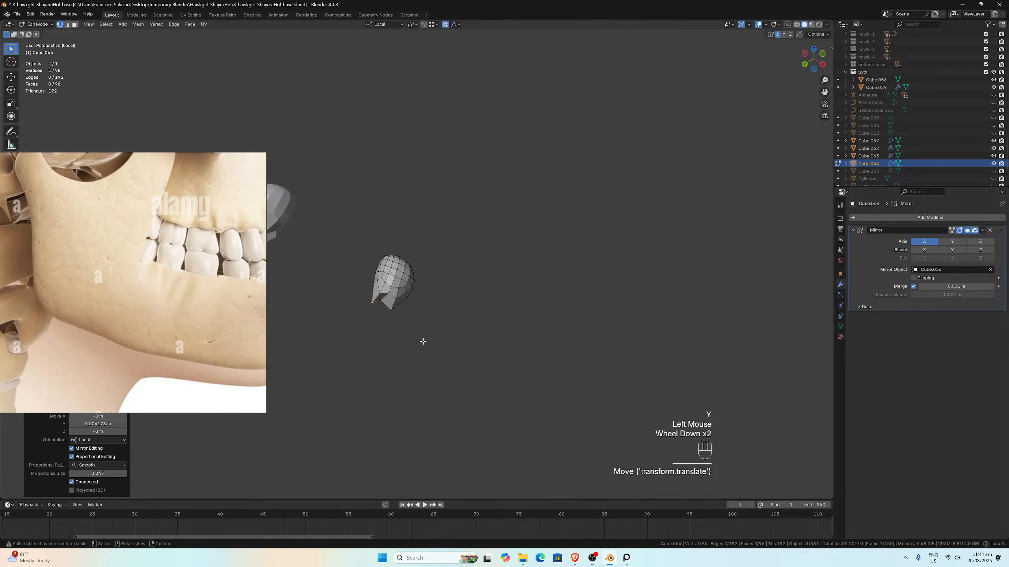
pyautogui.moveTo(421, 343); pyautogui.dragTo(409, 169, button='middle')
pyautogui.press('KP_Divide')
pyautogui.scroll(-2, 496, 282)
pyautogui.scroll(-1, 527, 271)
pyautogui.press('Tab')
pyautogui.scroll(1, 480, 232)
pyautogui.scroll(1, 409, 169)
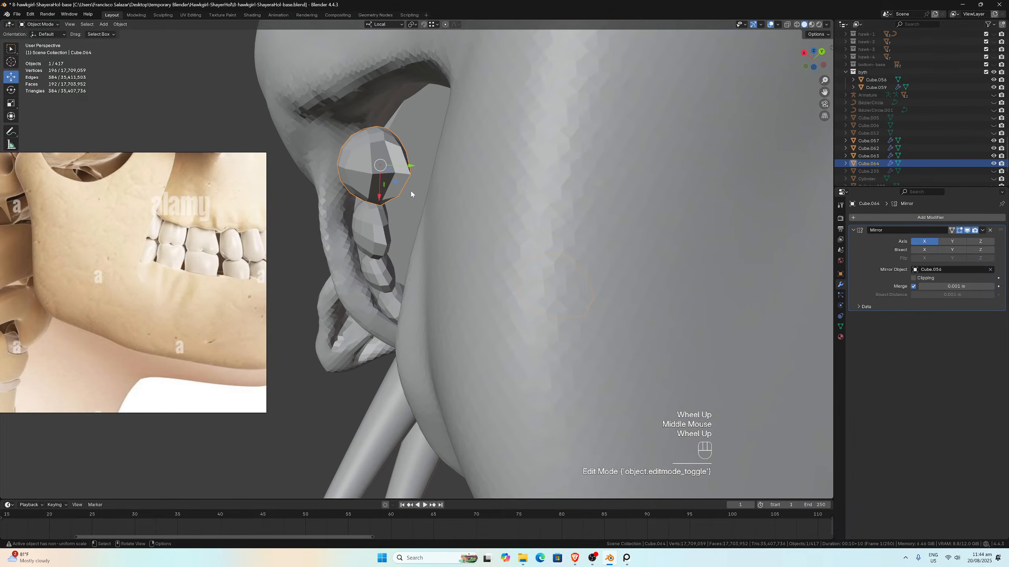
pyautogui.press('s')
pyautogui.press('y')
pyautogui.click(406, 170)
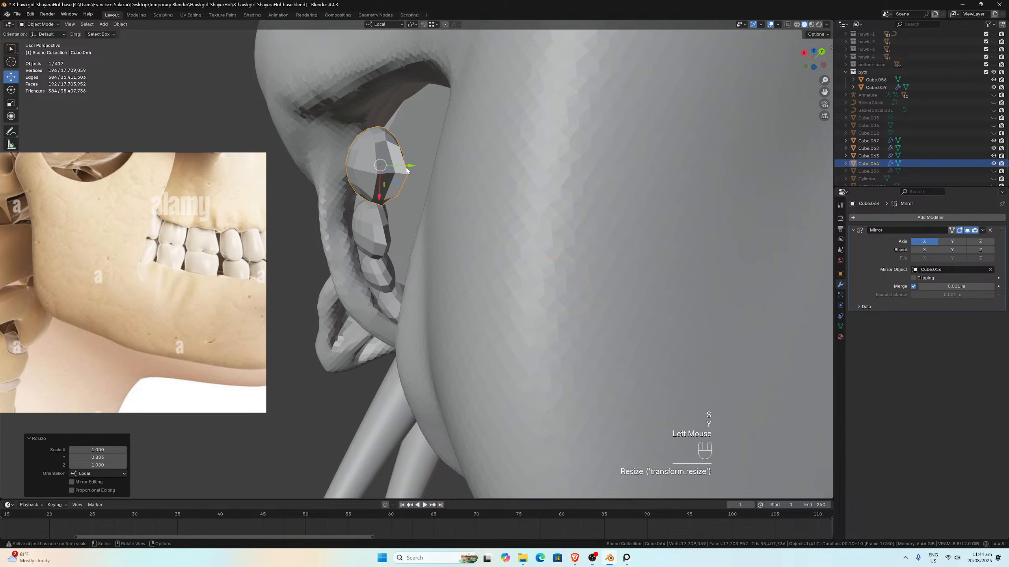
# Step: Move the molar about 0.004 m along local Y and scale it to about 0.94 along local X
pyautogui.moveTo(398, 169); pyautogui.dragTo(402, 169)
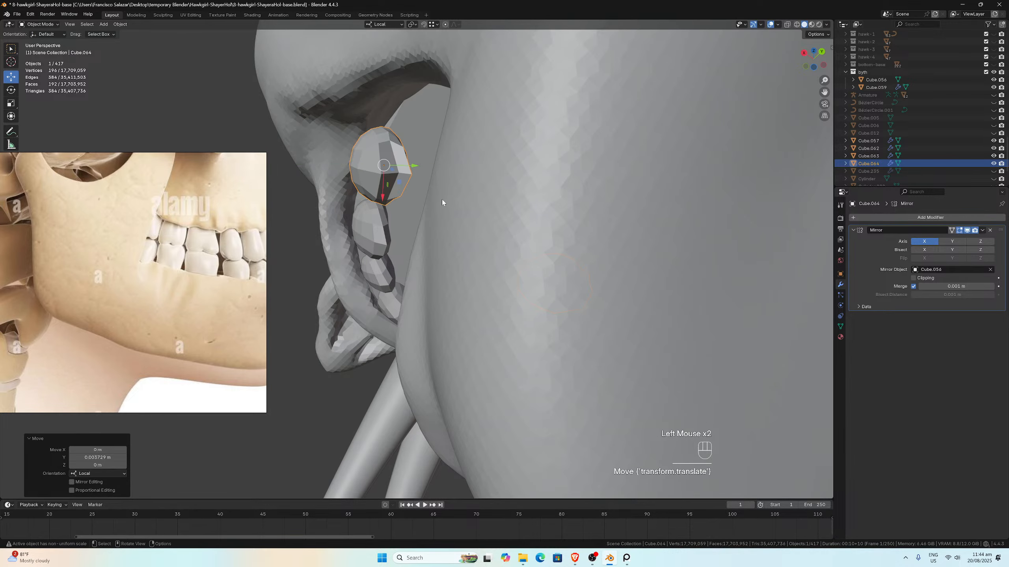
pyautogui.press('s')
pyautogui.press('x')
pyautogui.click(439, 199)
# Step: Shorten the molar to about 0.91 along local Z and shift it slightly along local X toward the fang
pyautogui.moveTo(441, 198); pyautogui.dragTo(547, 237, button='middle')
pyautogui.press('s')
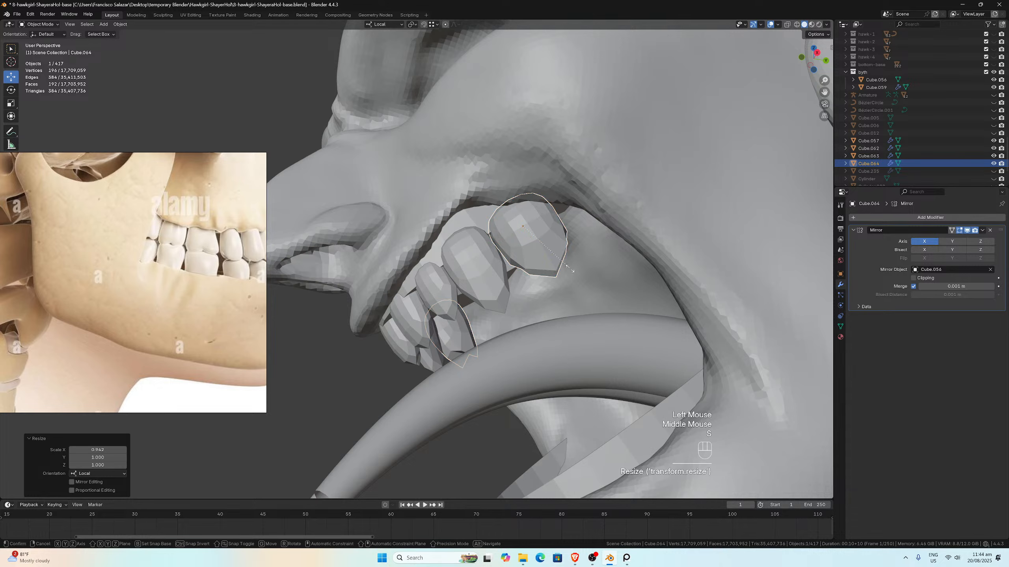
pyautogui.press('z')
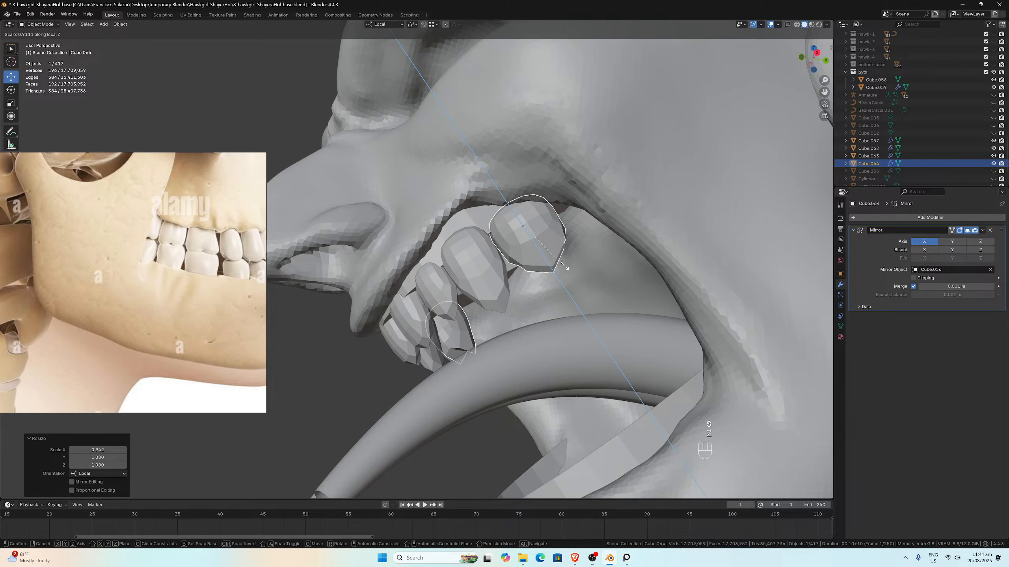
pyautogui.click(564, 269)
pyautogui.moveTo(563, 270); pyautogui.dragTo(561, 254, button='middle')
pyautogui.moveTo(494, 236); pyautogui.dragTo(493, 237)
# Step: Disable Merge in the Mirror modifiers of all four upper teeth, from the molar to the front incisor
pyautogui.click(913, 286)
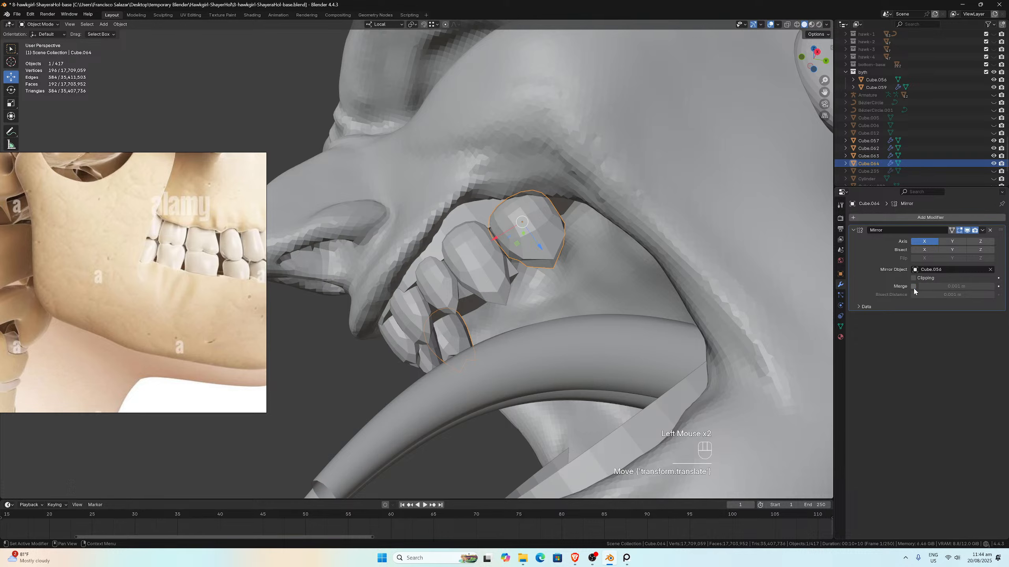
pyautogui.click(475, 277)
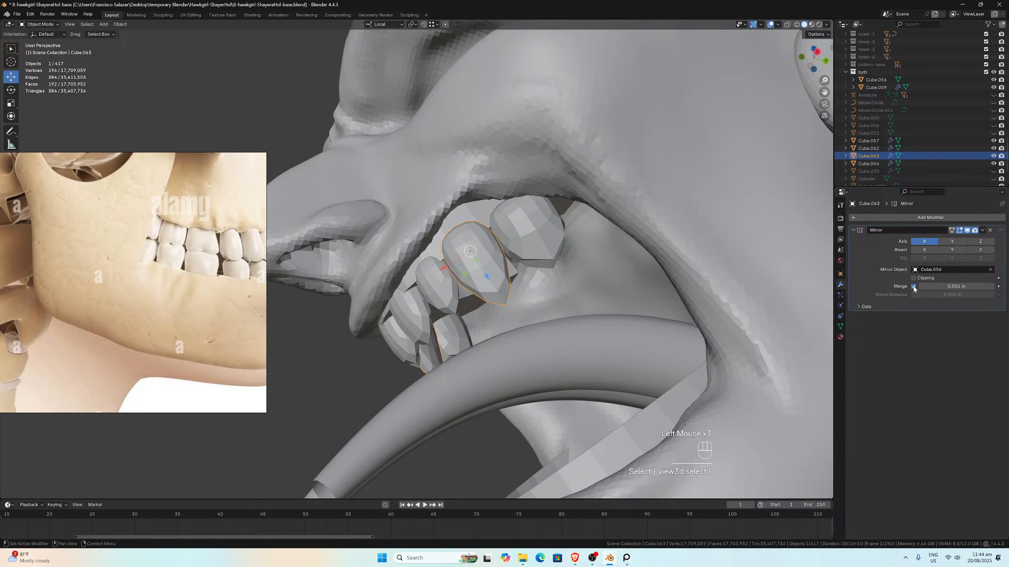
pyautogui.click(913, 286)
pyautogui.click(435, 280)
pyautogui.click(913, 286)
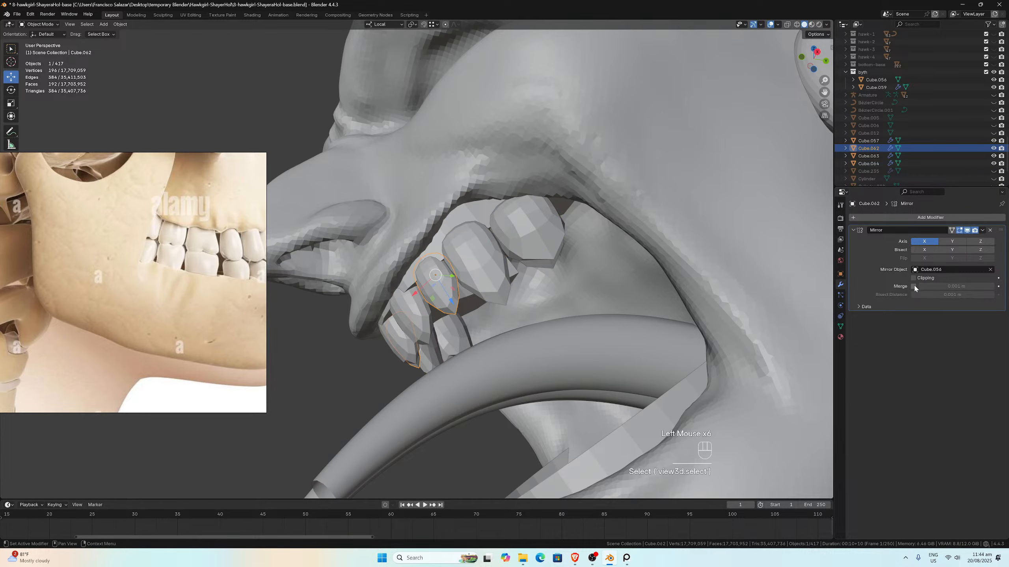
pyautogui.moveTo(525, 318); pyautogui.dragTo(465, 314, button='middle')
pyautogui.click(437, 318)
pyautogui.click(913, 286)
# Step: Widen the tooth between the front incisor and the fang along local X by about 1.05 and reposition it slightly
pyautogui.click(473, 299)
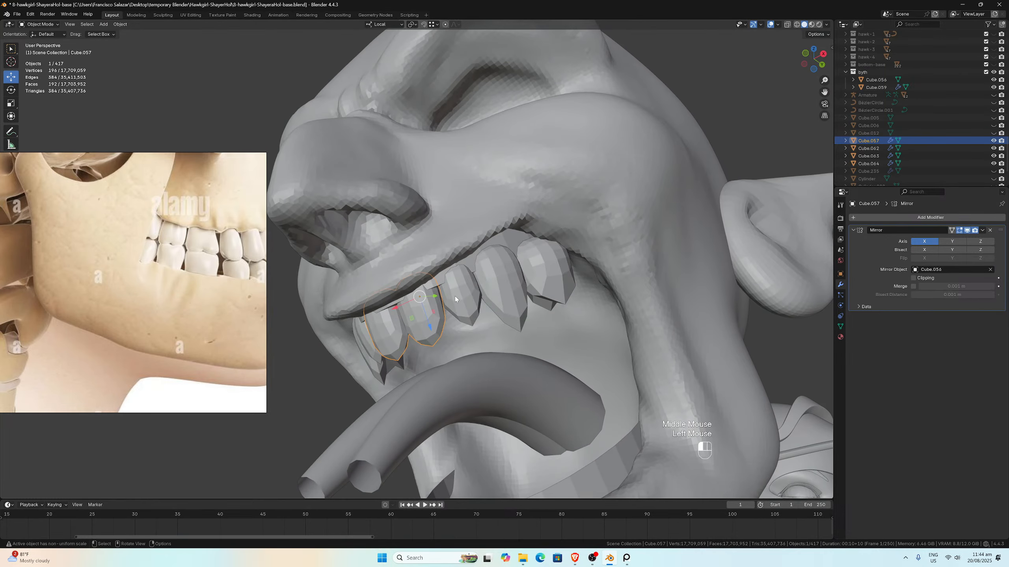
pyautogui.press('s')
pyautogui.press('x')
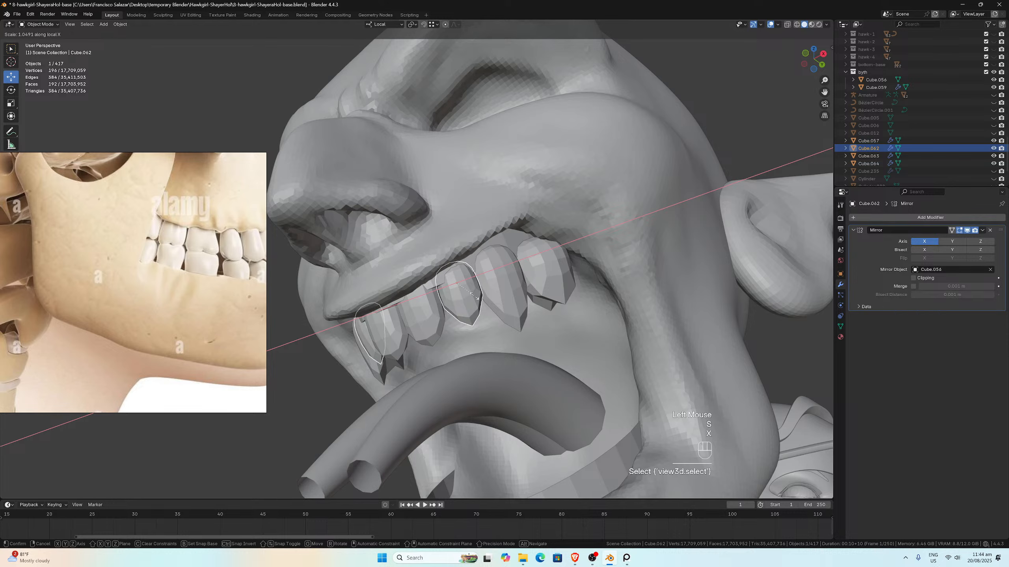
pyautogui.click(478, 298)
pyautogui.moveTo(478, 298); pyautogui.dragTo(466, 246, button='middle')
pyautogui.scroll(-1, 458, 255)
pyautogui.scroll(1, 459, 255)
pyautogui.scroll(1, 461, 238)
pyautogui.moveTo(463, 249); pyautogui.dragTo(458, 244)
# Step: Rotate the molar around local Z to follow the jaw's curve and move it about 0.008 m along local Y
pyautogui.moveTo(459, 245); pyautogui.dragTo(487, 275, button='middle')
pyautogui.scroll(-1, 500, 258)
pyautogui.click(535, 224)
pyautogui.moveTo(536, 225); pyautogui.dragTo(573, 202, button='middle')
pyautogui.press('r')
pyautogui.press('z')
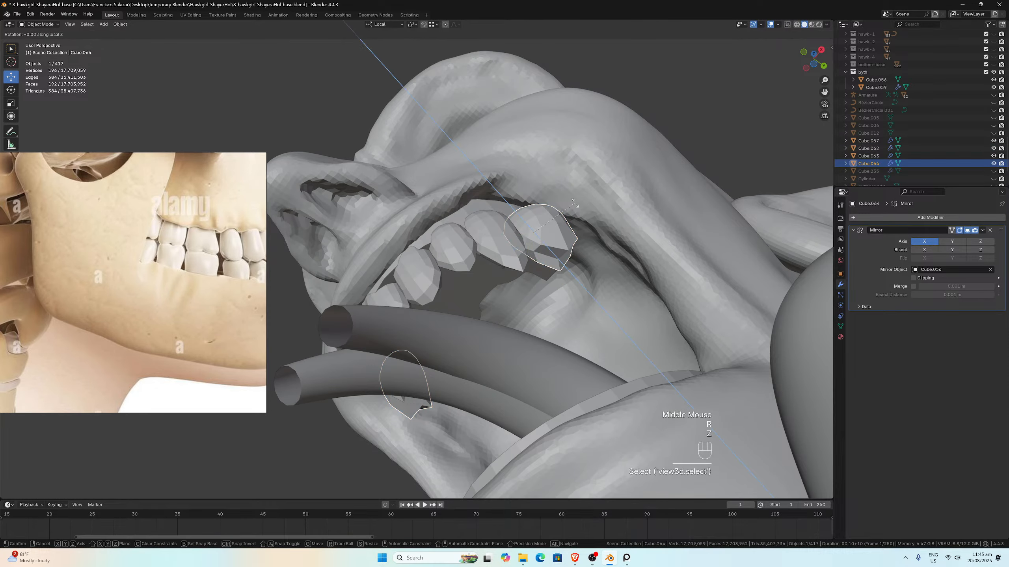
pyautogui.click(575, 203)
pyautogui.moveTo(530, 258); pyautogui.dragTo(525, 266)
# Step: Return the molar from Sculpt Mode to Object Mode and apply its scale
pyautogui.moveTo(525, 266); pyautogui.dragTo(561, 318, button='middle')
pyautogui.scroll(2, 585, 279)
pyautogui.scroll(1, 561, 318)
pyautogui.scroll(-1, 554, 332)
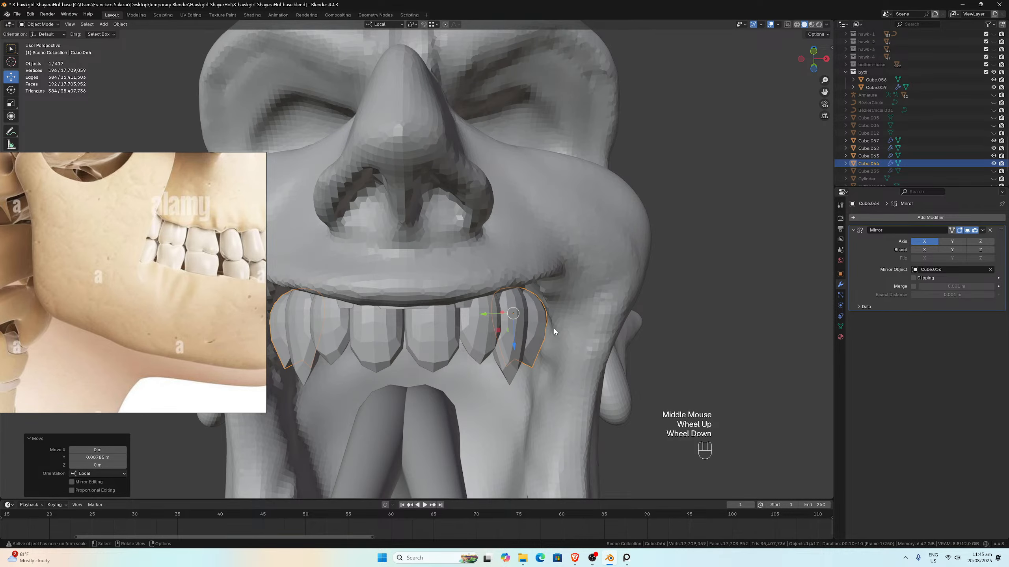
pyautogui.click(39, 25)
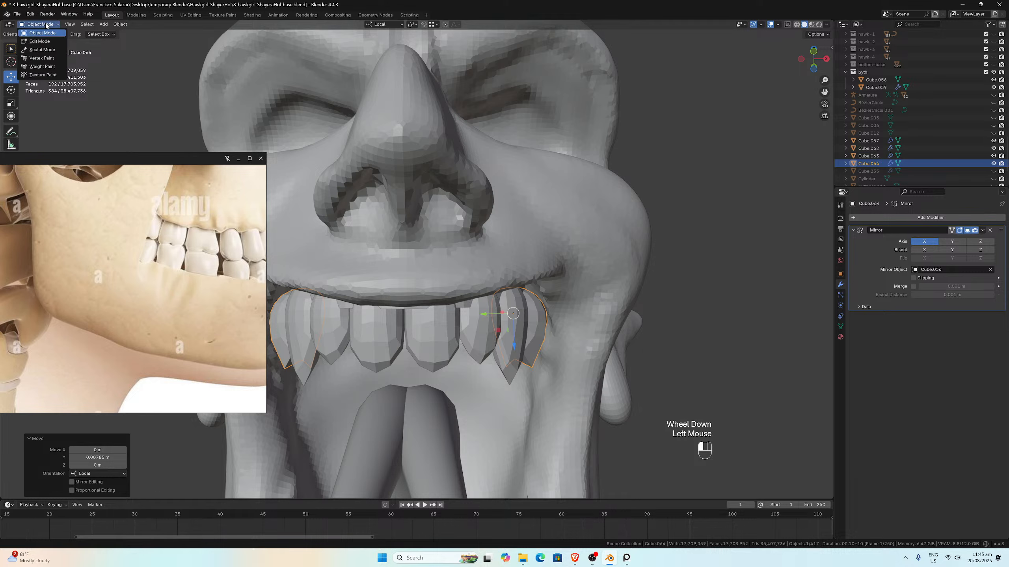
pyautogui.click(38, 46)
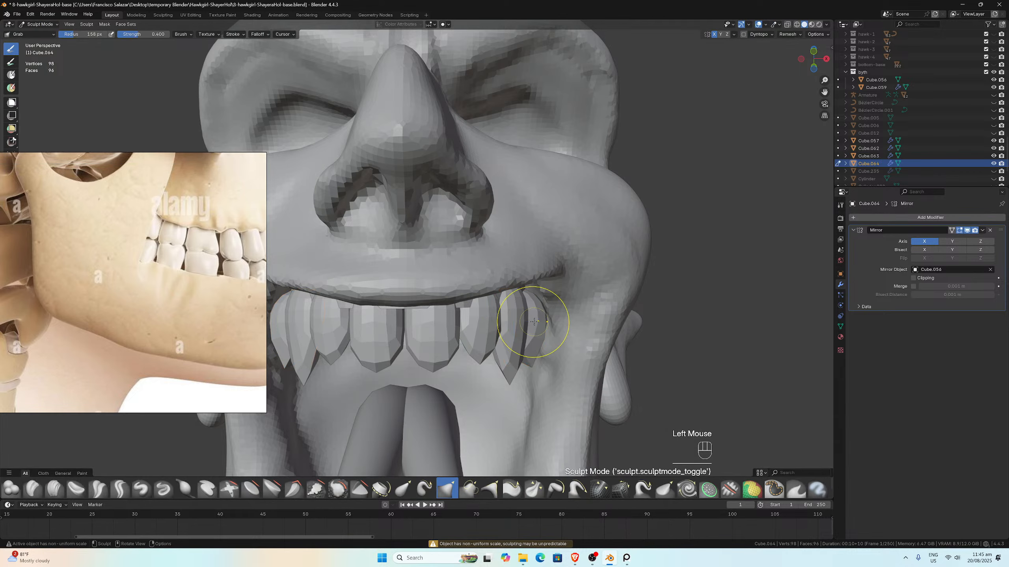
pyautogui.click(42, 27)
pyautogui.click(39, 33)
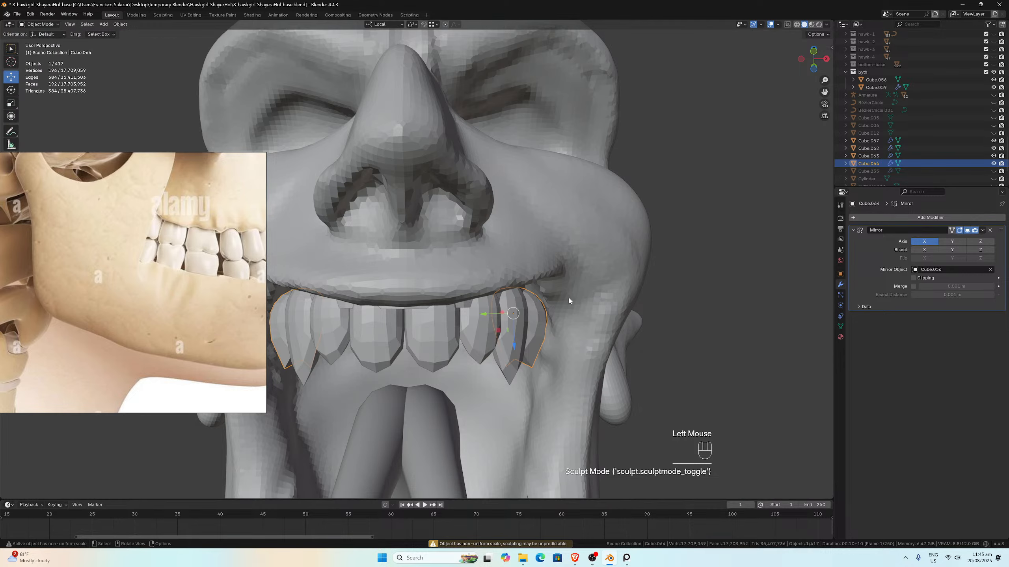
pyautogui.hotkey('ctrl', 'a')
pyautogui.click(569, 300)
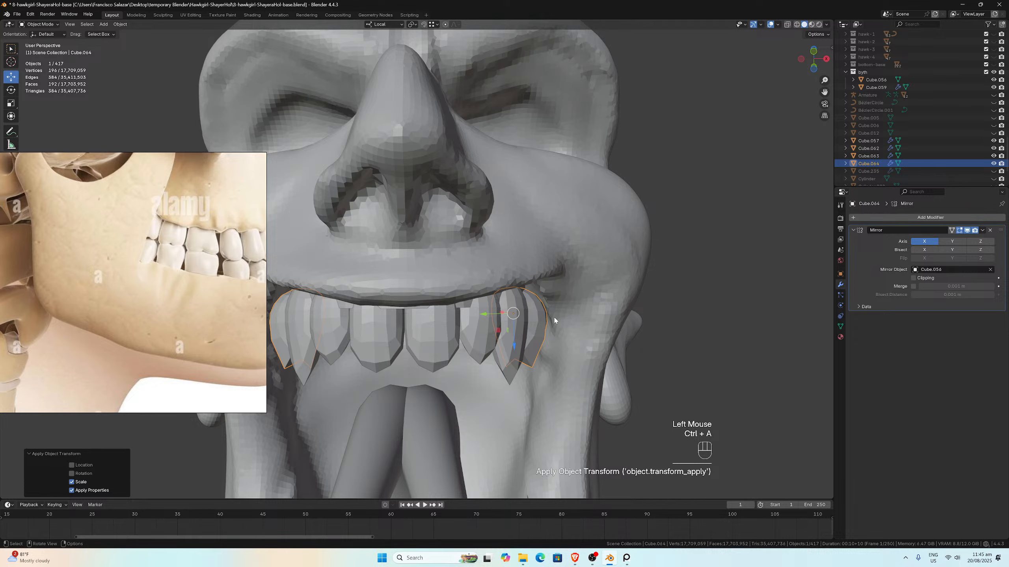
# Step: Smooth the outer side of the upper molar in Sculpt Mode and return it to Object Mode
pyautogui.scroll(1, 513, 310)
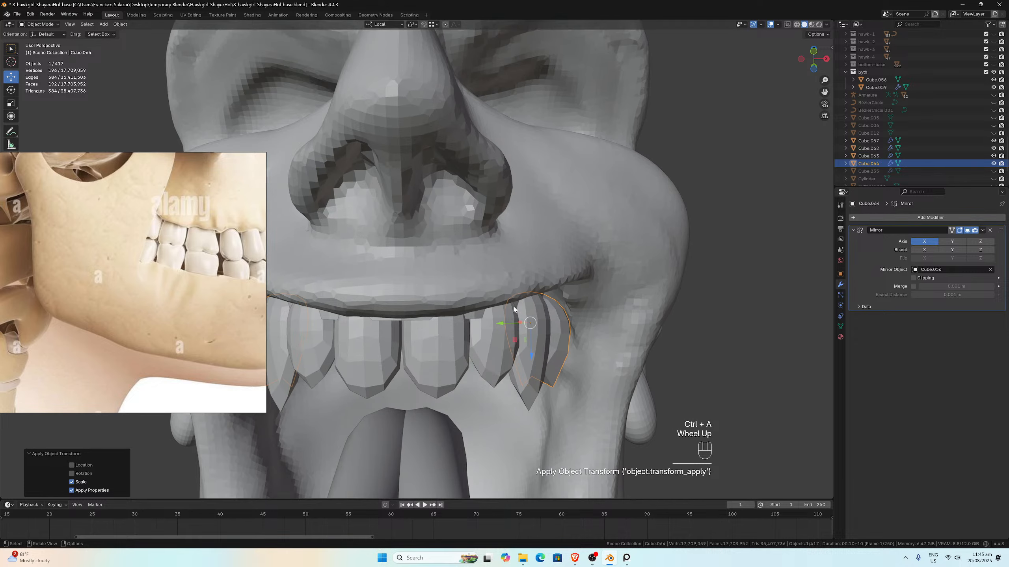
pyautogui.click(37, 25)
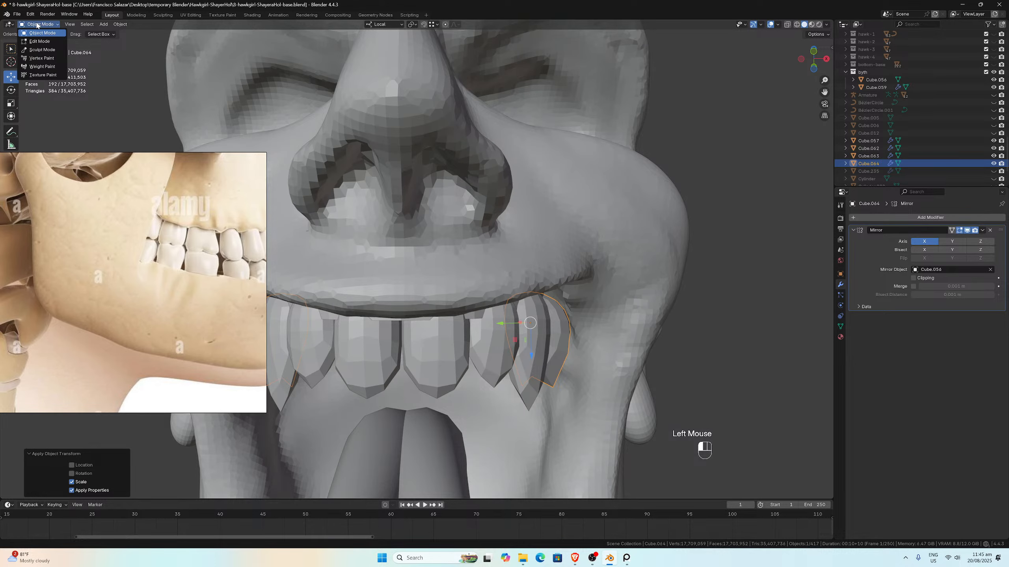
pyautogui.click(42, 49)
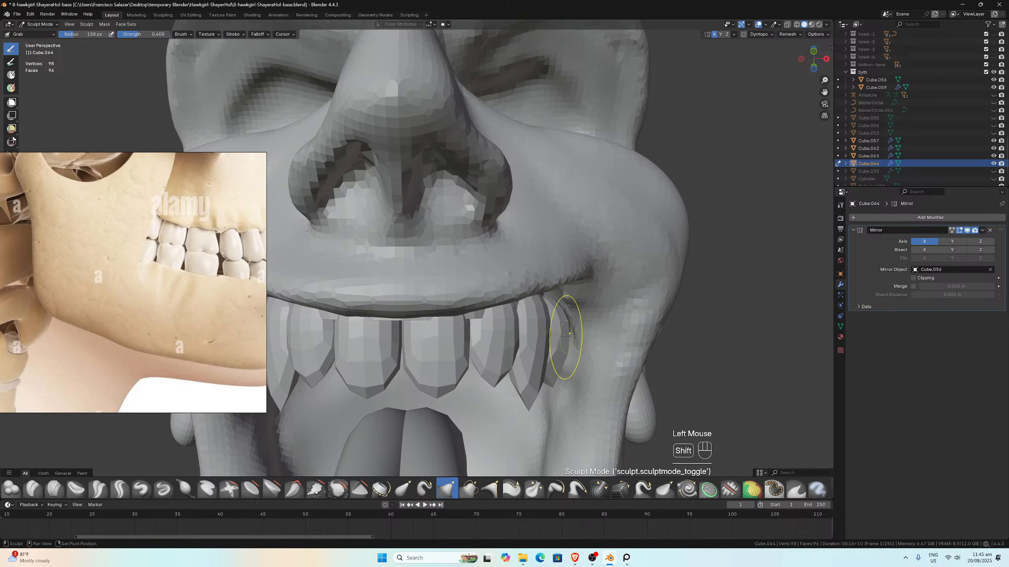
pyautogui.keyDown('shift'); pyautogui.moveTo(571, 333); pyautogui.dragTo(563, 330); pyautogui.keyUp('shift')
pyautogui.keyDown('shift'); pyautogui.moveTo(564, 332); pyautogui.dragTo(562, 337); pyautogui.keyUp('shift')
pyautogui.keyDown('shift'); pyautogui.moveTo(562, 337); pyautogui.dragTo(560, 340); pyautogui.keyUp('shift')
pyautogui.keyDown('shift'); pyautogui.moveTo(560, 338); pyautogui.dragTo(561, 321); pyautogui.keyUp('shift')
pyautogui.keyDown('shift'); pyautogui.moveTo(560, 321); pyautogui.dragTo(560, 324); pyautogui.keyUp('shift')
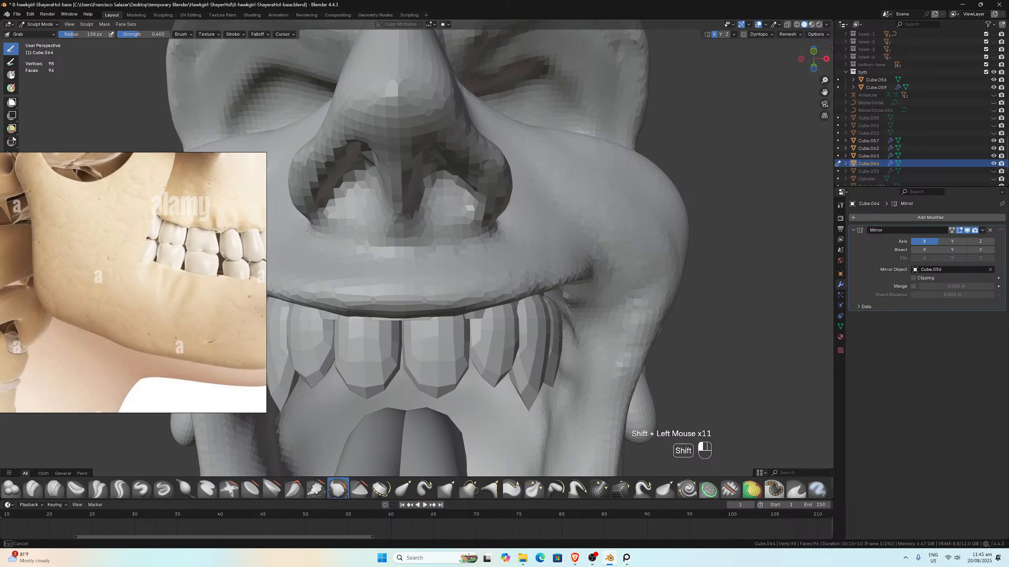
pyautogui.moveTo(559, 327)
pyautogui.mouseDown(button='middle')
pyautogui.moveTo(558, 304)
pyautogui.moveTo(486, 330)
pyautogui.moveTo(500, 296)
pyautogui.mouseUp(button='middle')
pyautogui.scroll(-2, 513, 261)
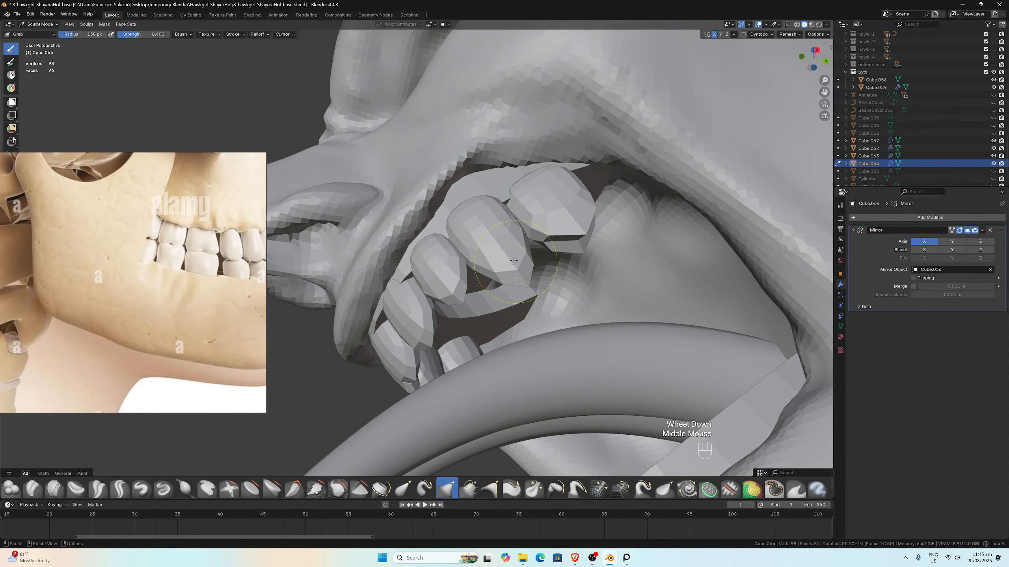
pyautogui.click(40, 25)
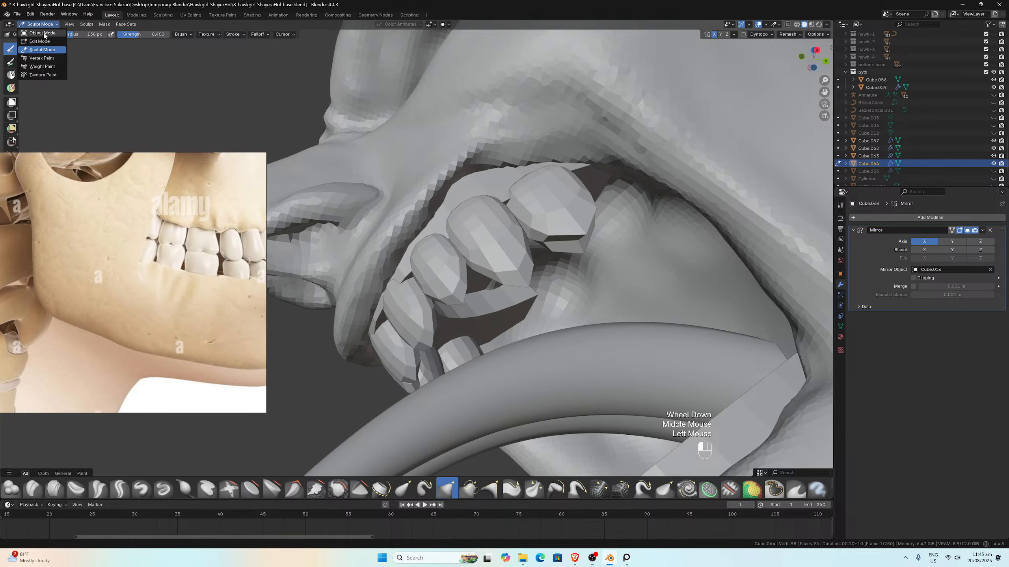
pyautogui.click(44, 34)
# Step: Move the upper molar about -0.0015 m along local Y and rotate it about -8.8° around local Z
pyautogui.click(523, 186)
pyautogui.moveTo(524, 186); pyautogui.dragTo(531, 177, button='middle')
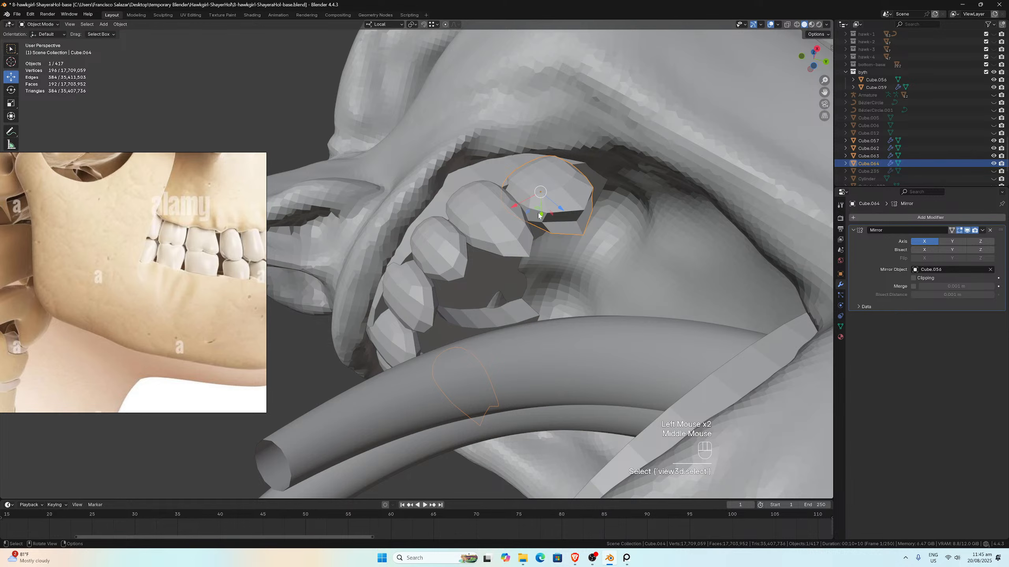
pyautogui.moveTo(539, 216); pyautogui.dragTo(540, 220)
pyautogui.moveTo(539, 220); pyautogui.dragTo(476, 202, button='middle')
pyautogui.press('r')
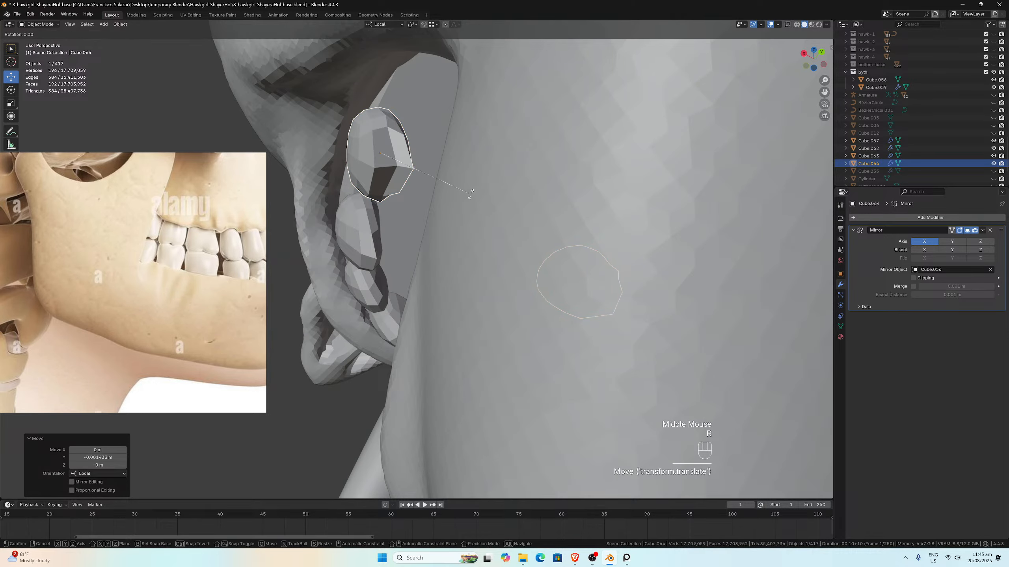
pyautogui.press('z')
pyautogui.click(471, 213)
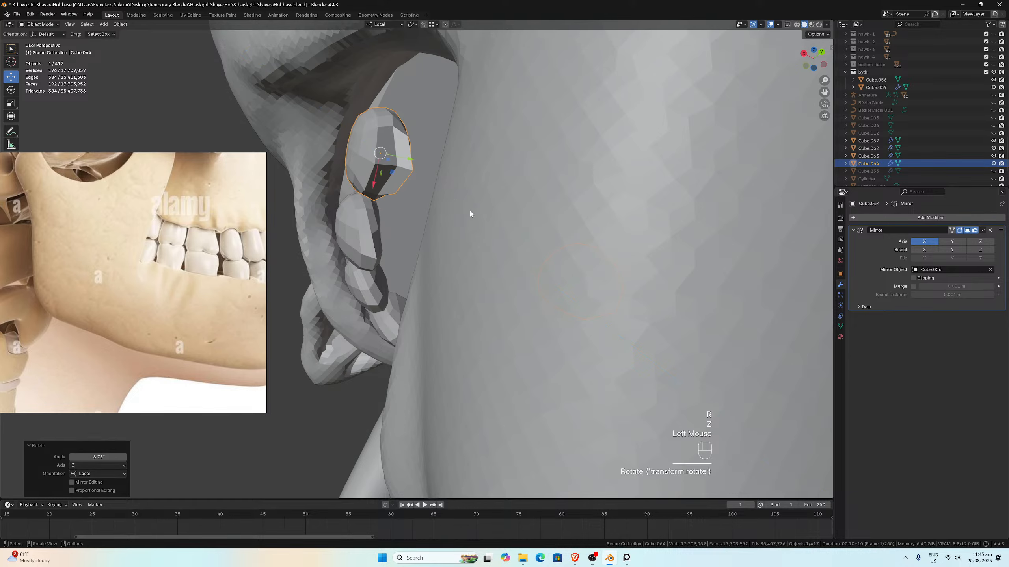
# Step: Move the upper molar about 0.0046 m along local X and about -0.0033 m along local Z
pyautogui.moveTo(471, 214); pyautogui.dragTo(483, 177, button='middle')
pyautogui.moveTo(483, 177); pyautogui.dragTo(477, 178)
pyautogui.moveTo(477, 177); pyautogui.dragTo(506, 210, button='middle')
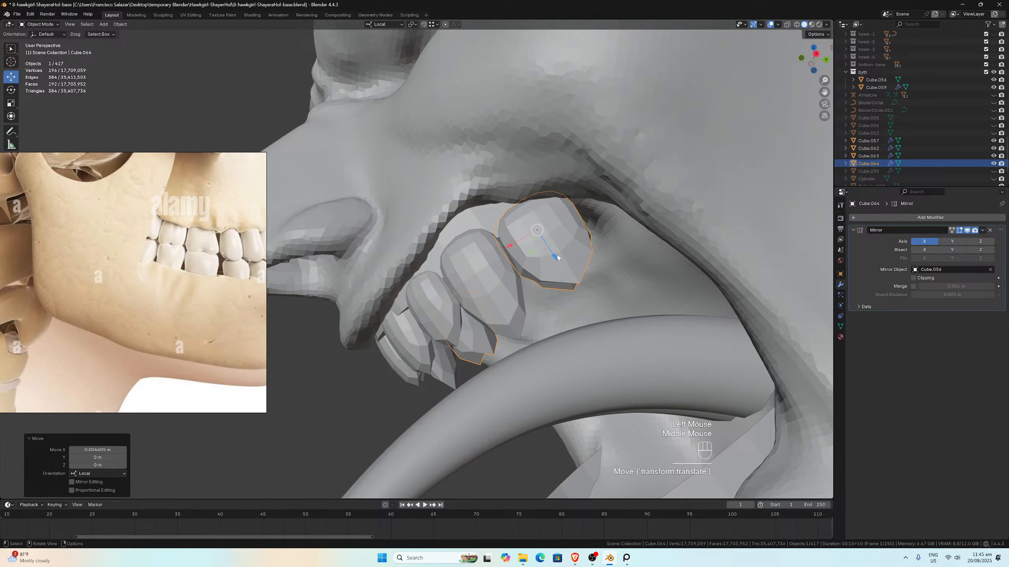
pyautogui.moveTo(557, 257); pyautogui.dragTo(517, 258)
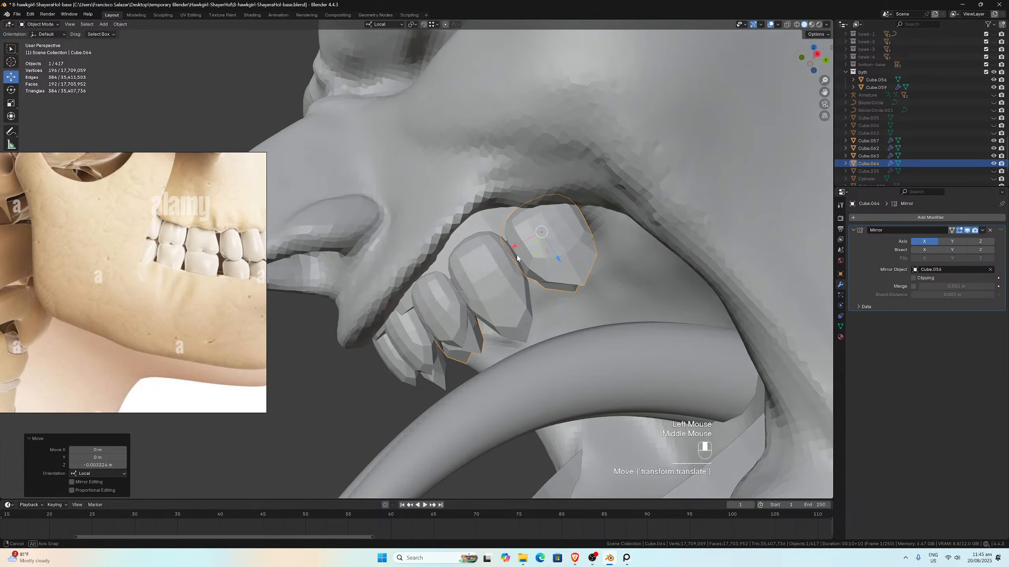
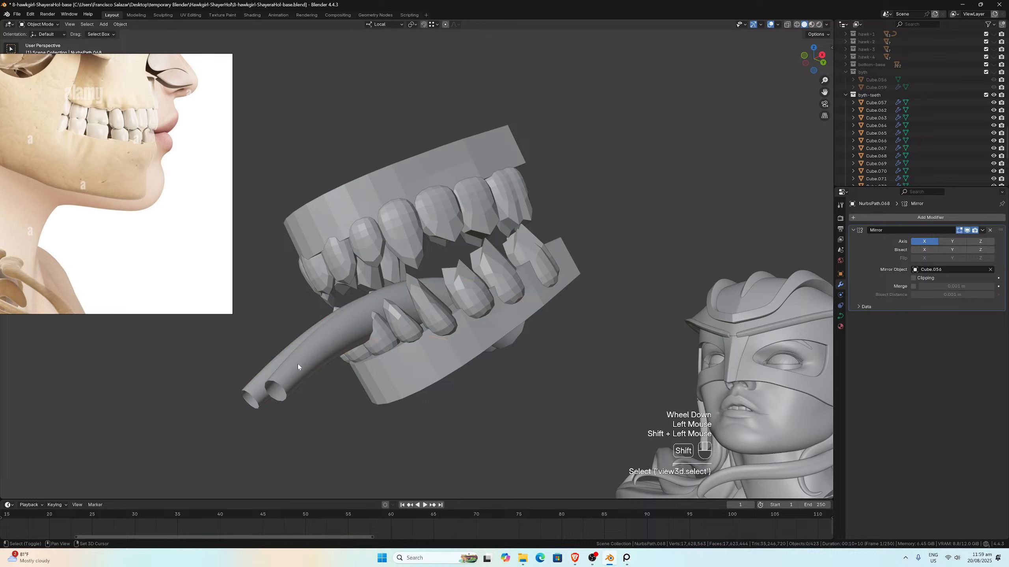
# Step: Move the mirrored tube curve running through the mouth to the byth-teeth collection and hide it
pyautogui.click(299, 366)
pyautogui.press('m')
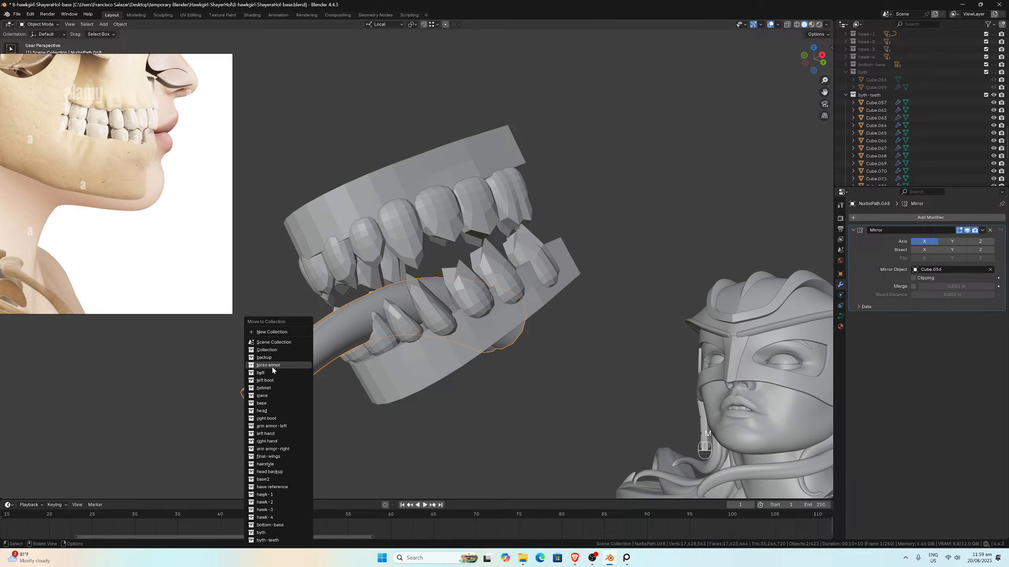
pyautogui.click(269, 545)
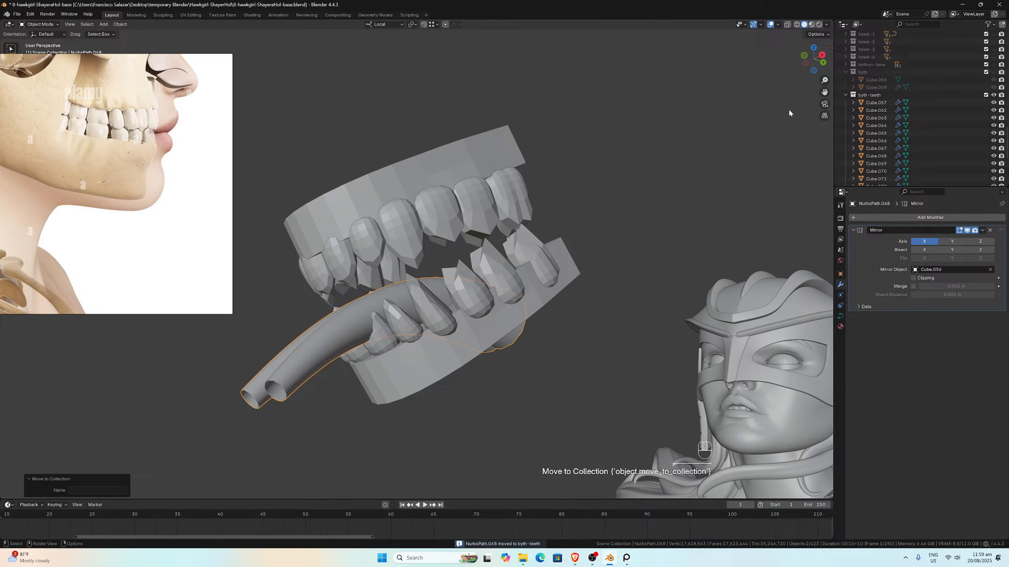
pyautogui.scroll(-5, 991, 116)
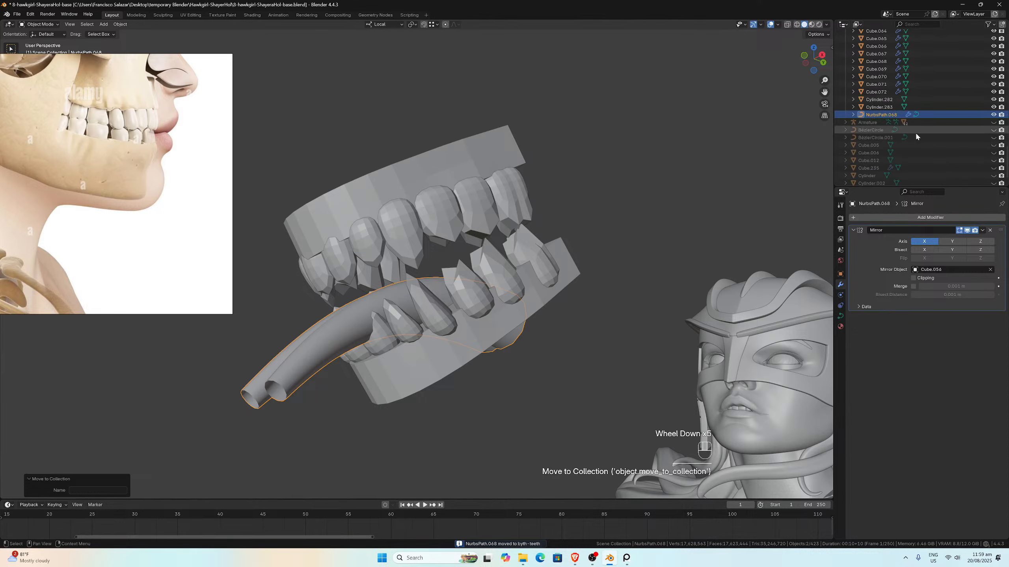
pyautogui.click(992, 114)
# Step: Rotate the lower front incisor slightly around its local Z axis
pyautogui.moveTo(457, 258); pyautogui.dragTo(552, 279, button='middle')
pyautogui.scroll(2, 481, 378)
pyautogui.click(480, 378)
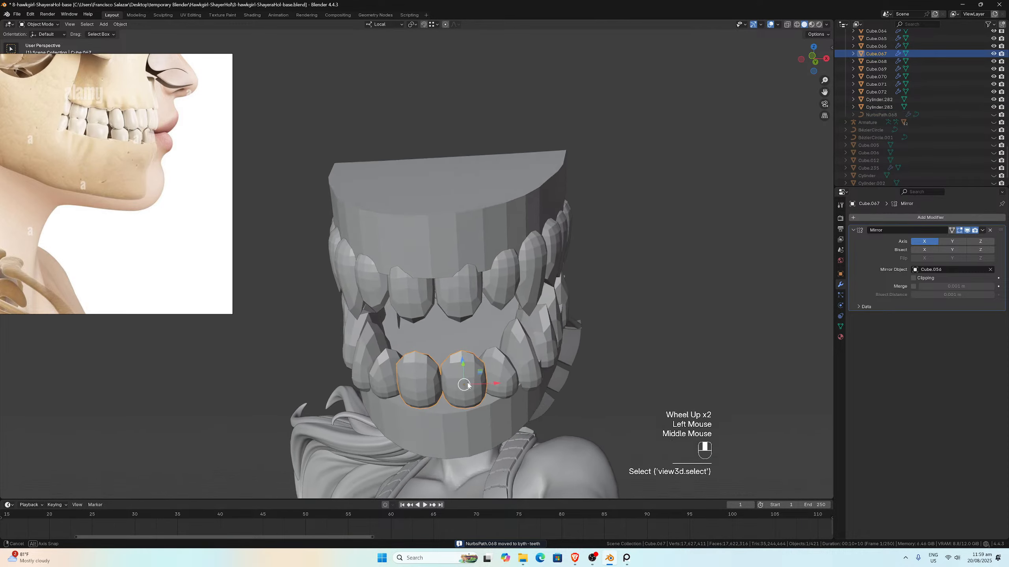
pyautogui.moveTo(480, 379)
pyautogui.mouseDown(button='middle')
pyautogui.moveTo(472, 383)
pyautogui.moveTo(491, 387)
pyautogui.mouseUp(button='middle')
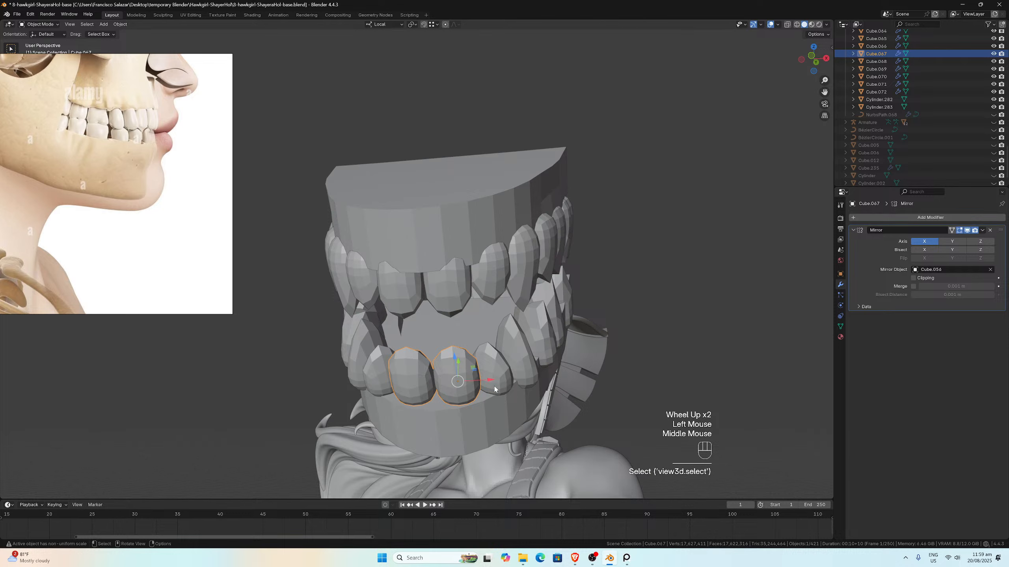
pyautogui.press('r')
pyautogui.press('z')
pyautogui.click(499, 383)
# Step: Rotate the lower tooth between the front incisor and the fang around its local Z axis
pyautogui.click(503, 382)
pyautogui.press('r')
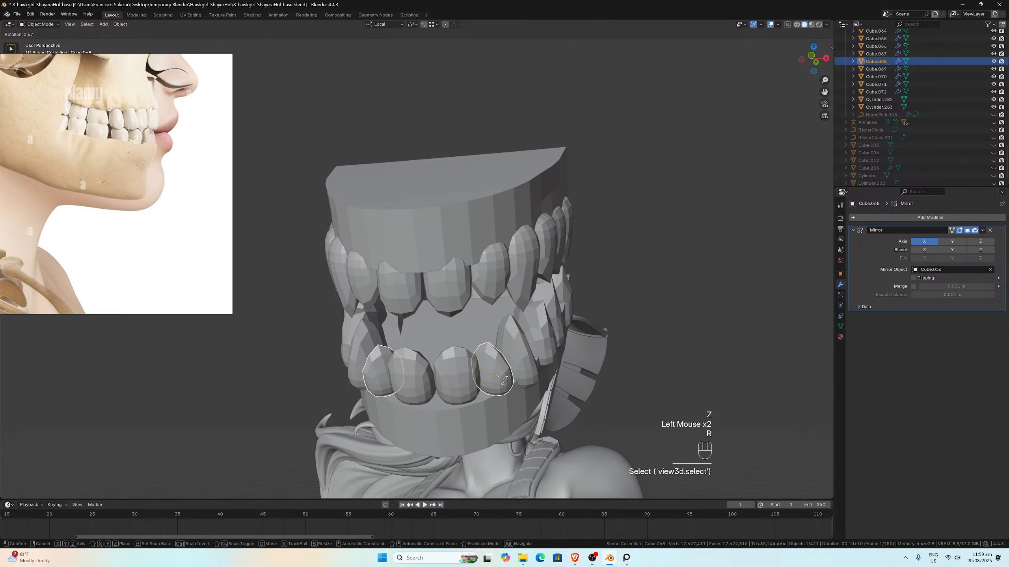
pyautogui.press('z')
pyautogui.click(516, 377)
# Step: Rotate the lower fang about 110° around its local Z axis
pyautogui.click(534, 374)
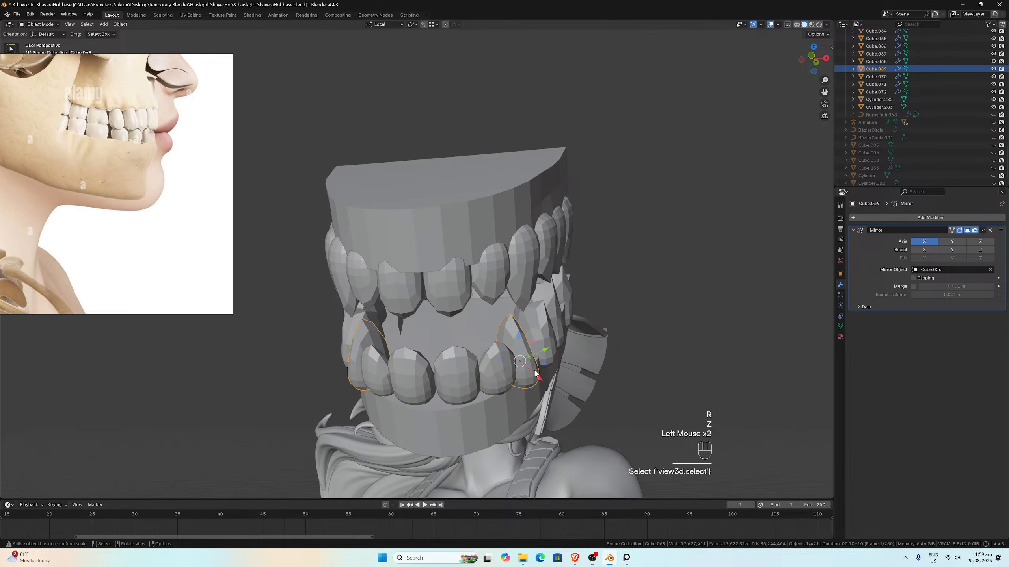
pyautogui.press('r')
pyautogui.press('z')
pyautogui.click(532, 309)
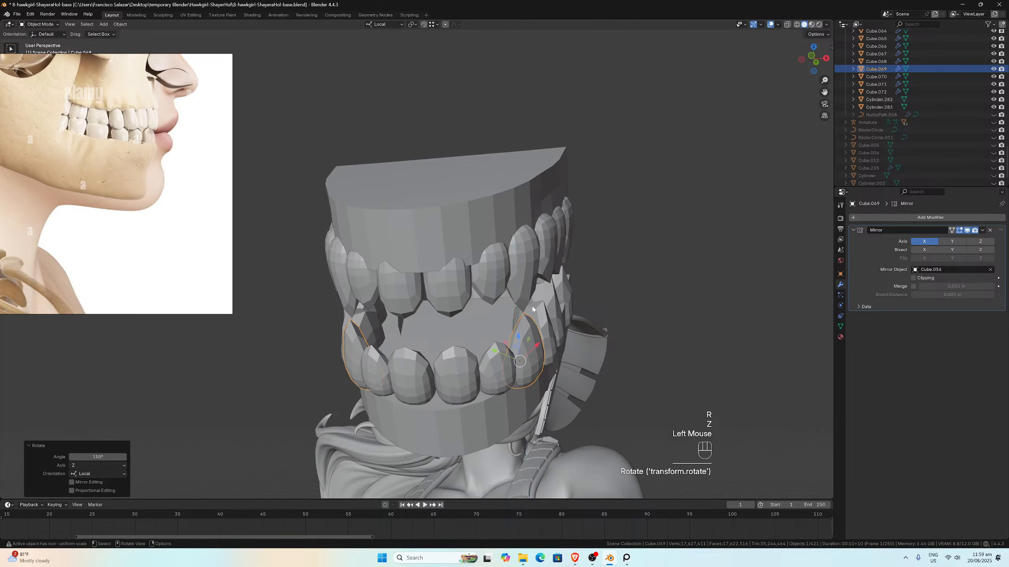
# Step: Rotate the first lower tooth behind the fang around local Z to vary its visible side
pyautogui.click(538, 320)
pyautogui.moveTo(537, 320); pyautogui.dragTo(512, 330, button='middle')
pyautogui.press('r')
pyautogui.press('z')
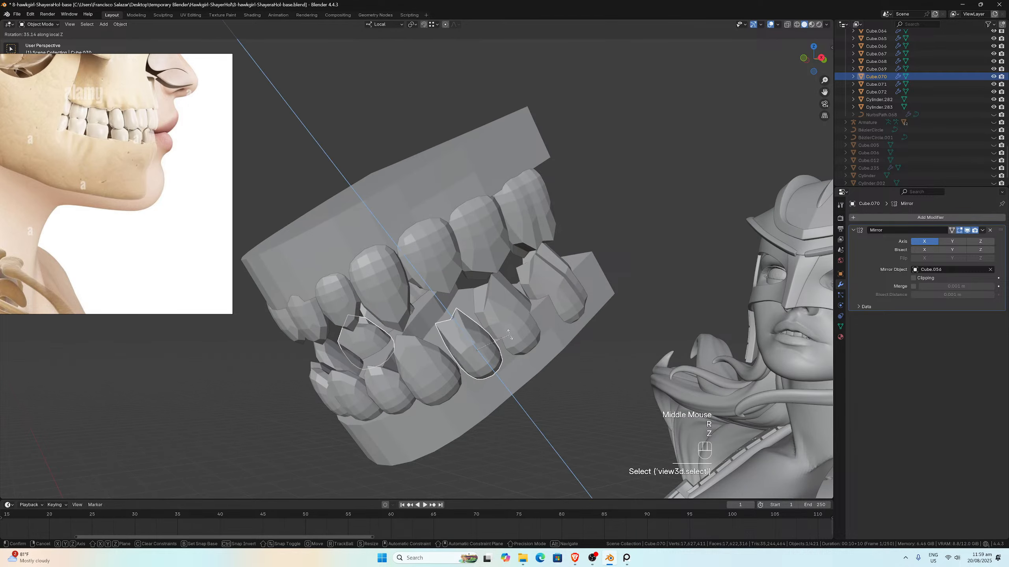
pyautogui.click(432, 284)
# Step: Rotate the second lower tooth behind the fang about 158° around its local Z axis
pyautogui.click(496, 306)
pyautogui.moveTo(497, 306); pyautogui.dragTo(516, 315, button='middle')
pyautogui.press('r')
pyautogui.press('z')
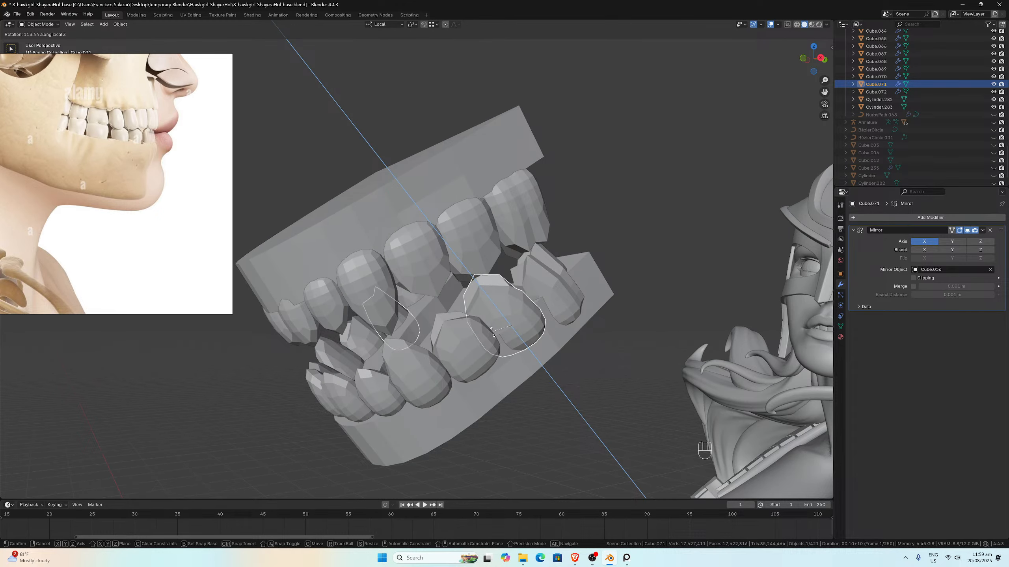
pyautogui.click(496, 353)
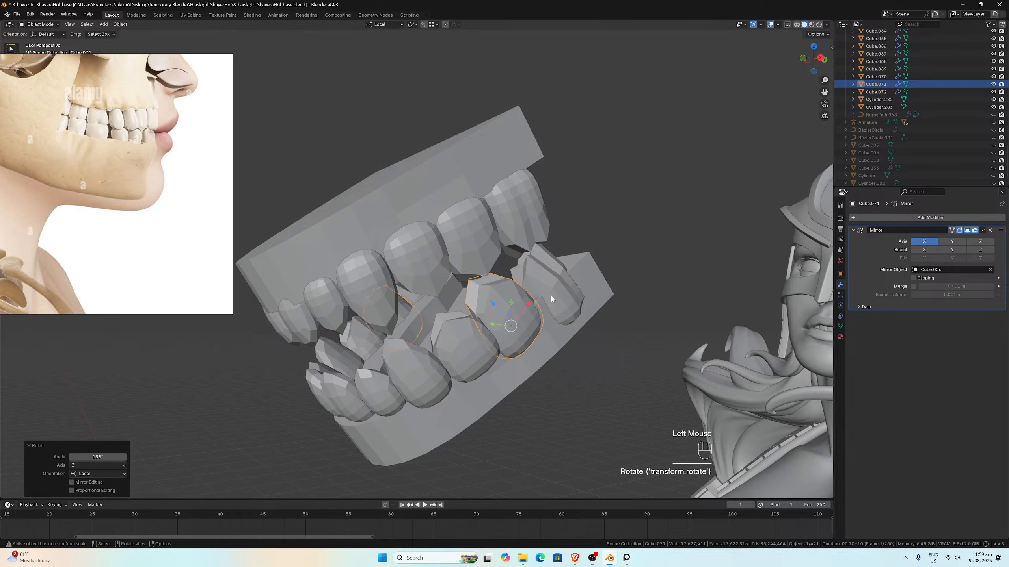
# Step: Rotate the rearmost lower molar around its local Z axis to turn its other side outward
pyautogui.click(524, 314)
pyautogui.moveTo(524, 314); pyautogui.dragTo(533, 323, button='middle')
pyautogui.press('r')
pyautogui.press('z')
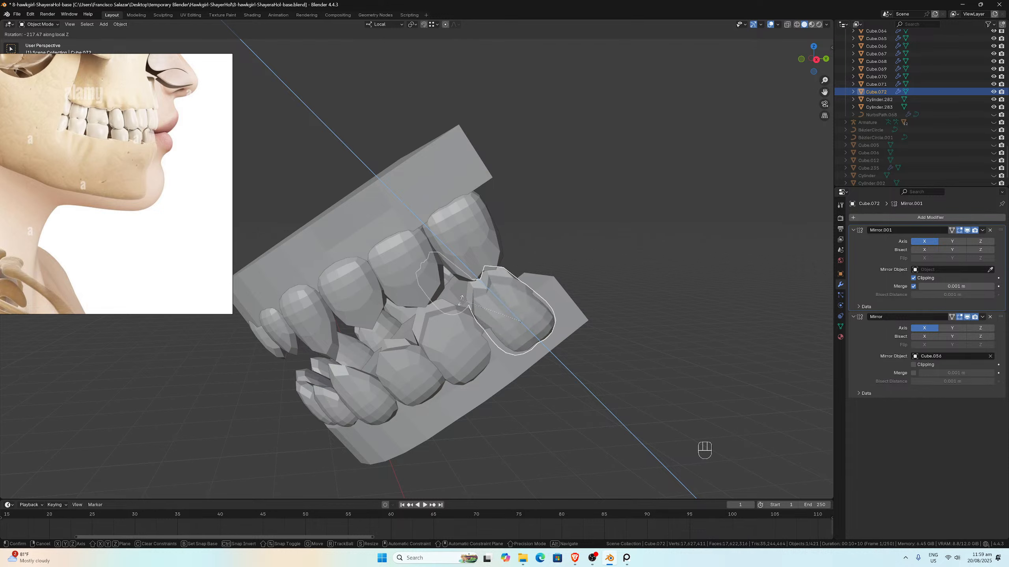
pyautogui.click(466, 320)
# Step: Inspect the meshes of the two rearmost lower teeth in Edit Mode
pyautogui.press('Tab')
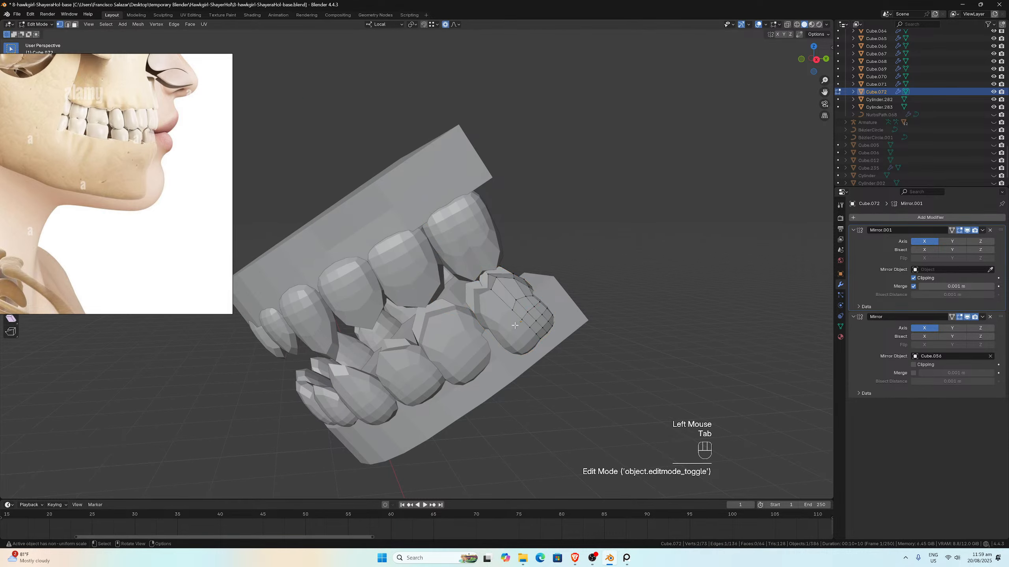
pyautogui.press('Tab')
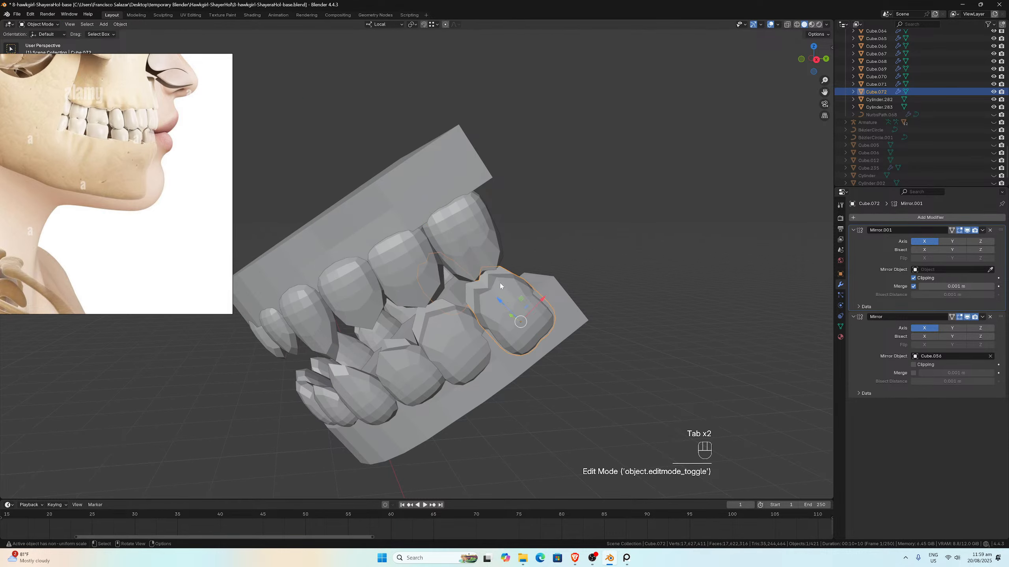
pyautogui.click(477, 344)
pyautogui.press('Tab')
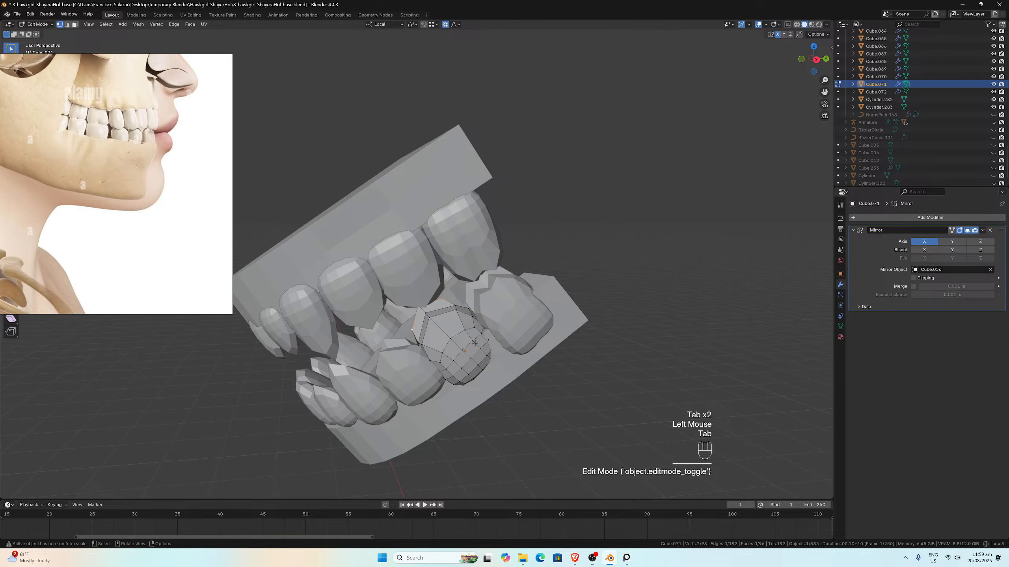
pyautogui.press('Tab')
pyautogui.click(527, 315)
pyautogui.press('Tab')
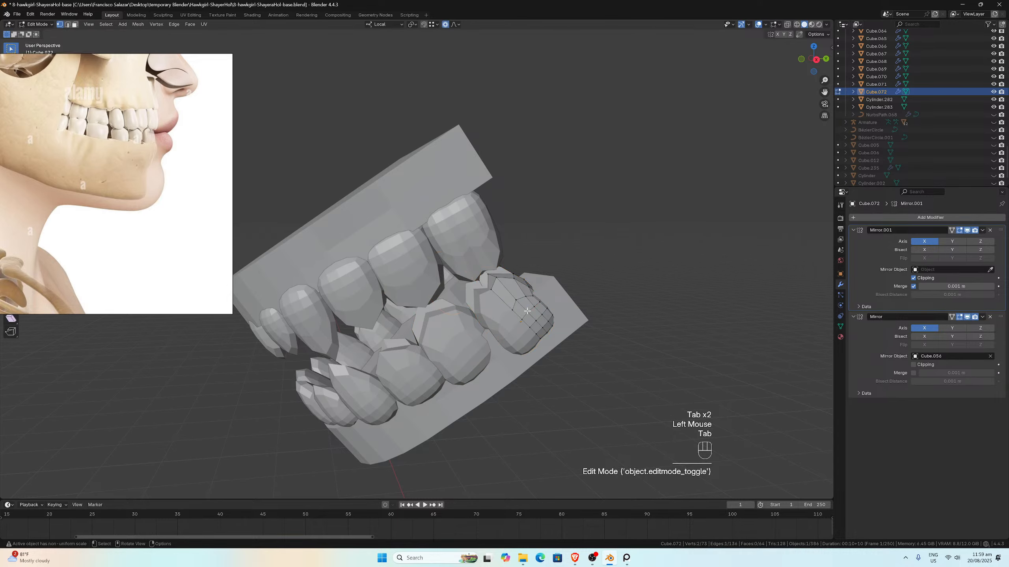
pyautogui.press('Tab')
# Step: Bring up a close-up of the front-view teeth and gums photo on the reference board
pyautogui.moveTo(527, 314); pyautogui.dragTo(592, 272, button='middle')
pyautogui.scroll(1, 571, 274)
pyautogui.scroll(-3, 106, 225)
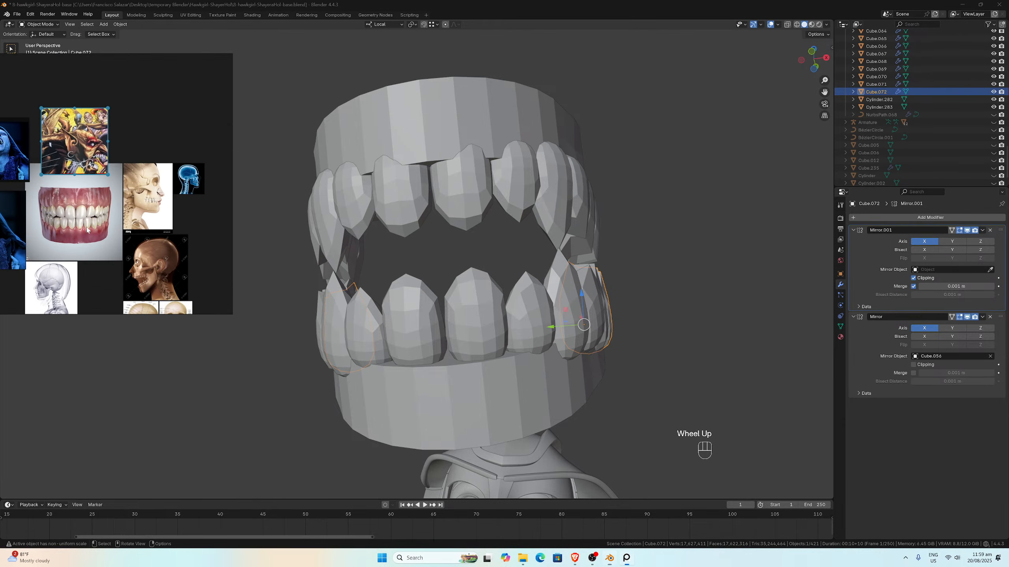
pyautogui.scroll(4, 106, 226)
pyautogui.scroll(1, 106, 225)
# Step: Scale the lower front incisor uniformly to about 0.893 and move it about -0.0066 m along local X
pyautogui.click(481, 322)
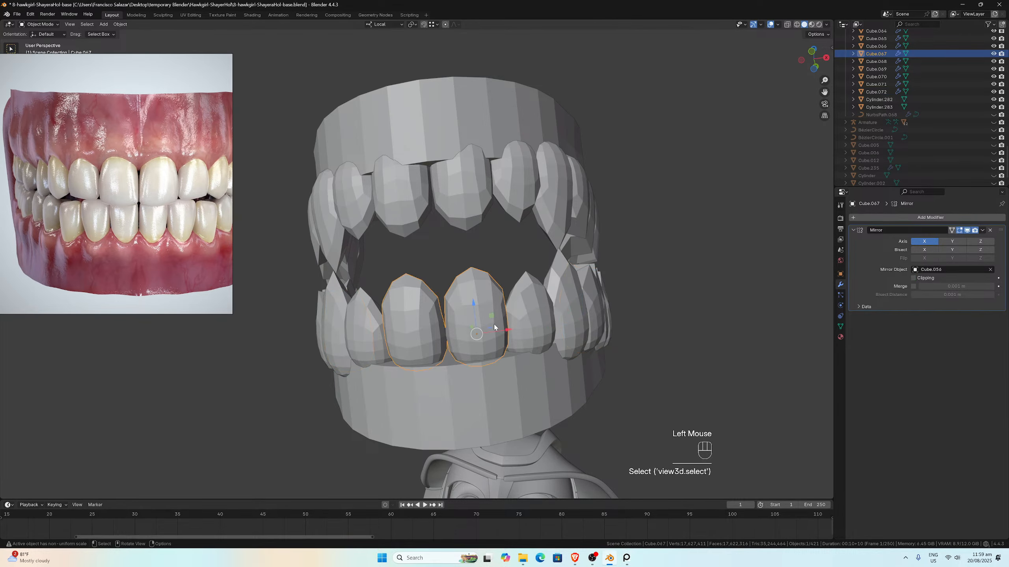
pyautogui.moveTo(481, 322); pyautogui.dragTo(498, 323, button='middle')
pyautogui.moveTo(325, 281); pyautogui.dragTo(523, 356, button='middle')
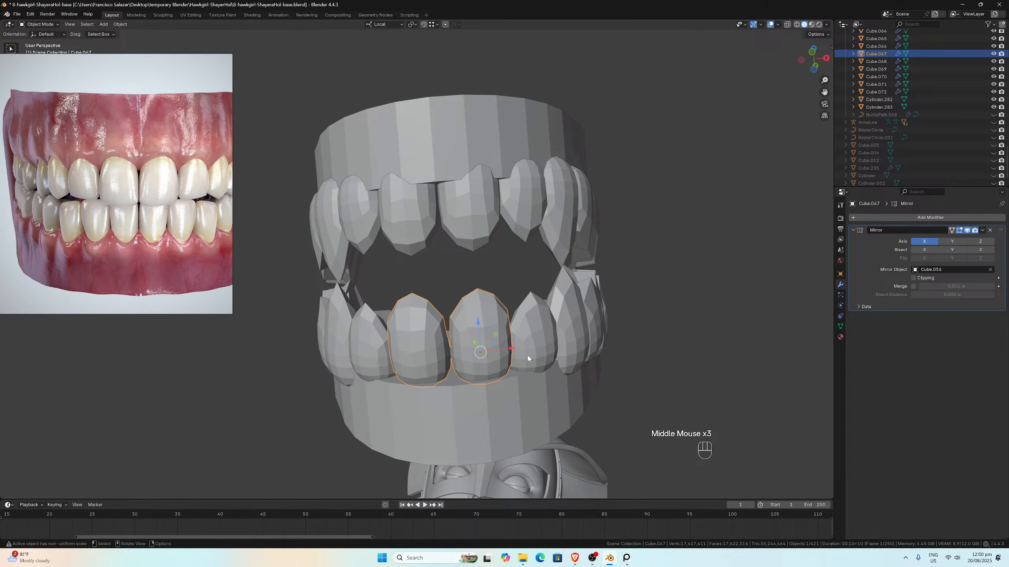
pyautogui.press('s')
pyautogui.click(512, 349)
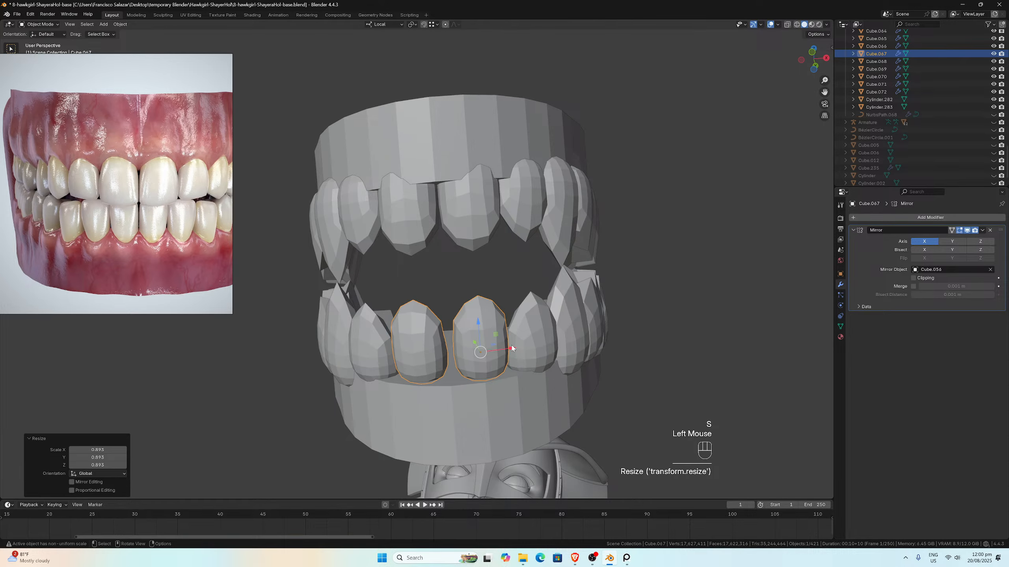
pyautogui.moveTo(511, 348); pyautogui.dragTo(497, 349)
pyautogui.moveTo(497, 349); pyautogui.dragTo(444, 352, button='middle')
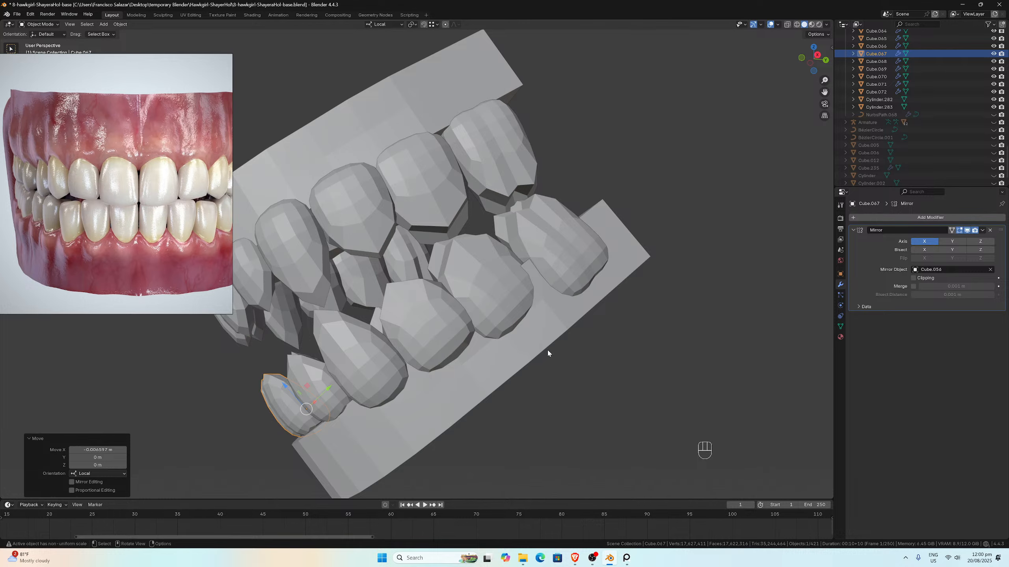
pyautogui.moveTo(547, 353)
pyautogui.mouseDown(button='middle')
pyautogui.moveTo(557, 331)
pyautogui.moveTo(583, 334)
pyautogui.moveTo(559, 347)
pyautogui.mouseUp(button='middle')
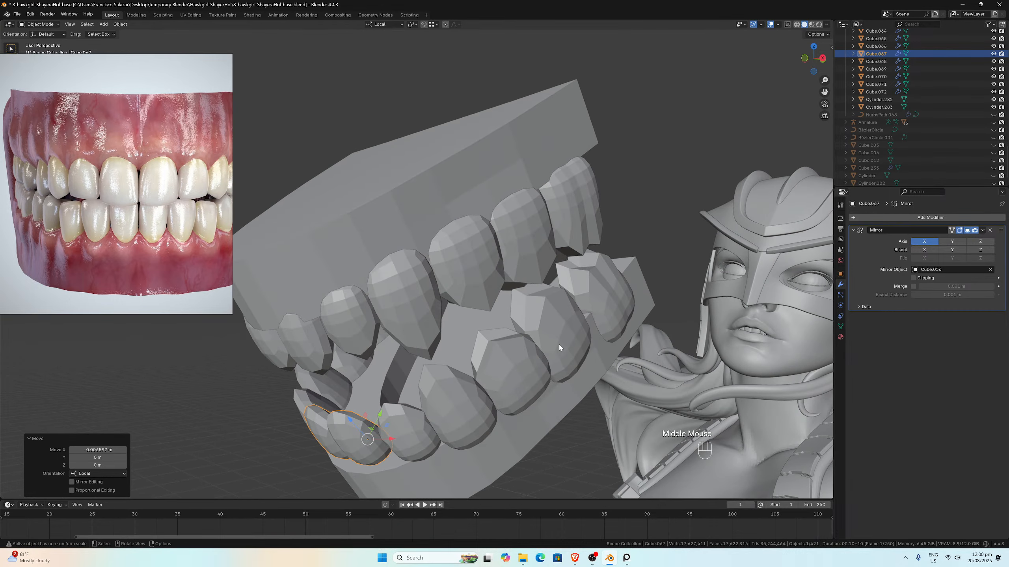
pyautogui.press('KP_3')
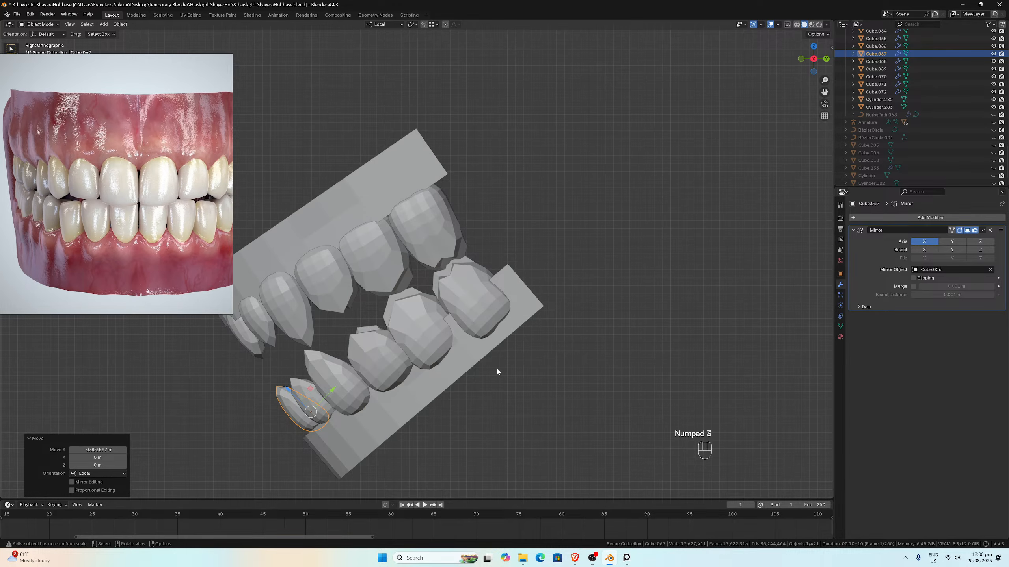
# Step: Rotate all the lower teeth together with the lower gum block about 4.4° in the side view, with the orientation set to Global
pyautogui.scroll(-1, 446, 314)
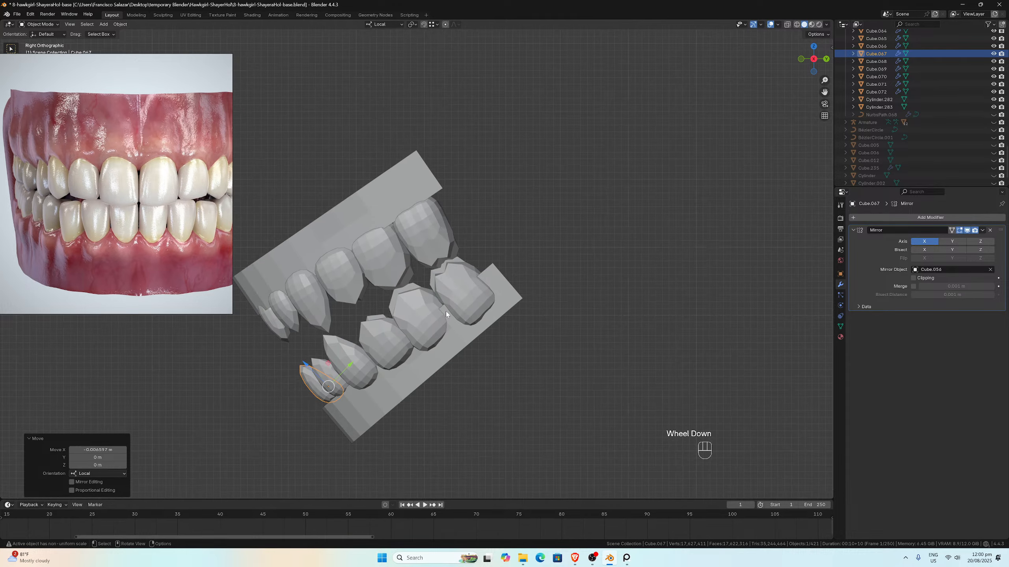
pyautogui.moveTo(383, 375); pyautogui.dragTo(443, 306, button='middle')
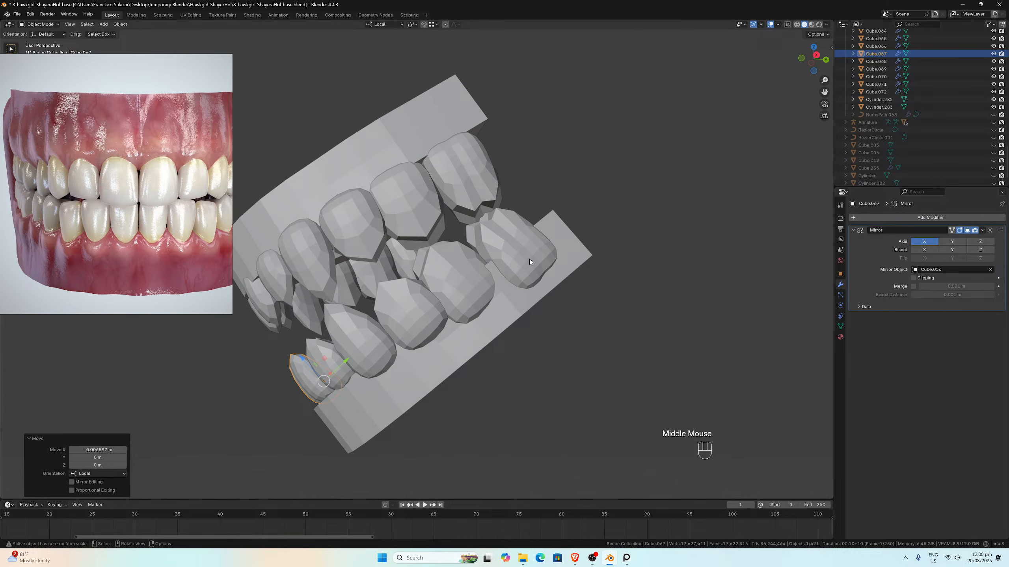
pyautogui.press('KP_3')
pyautogui.click(464, 298)
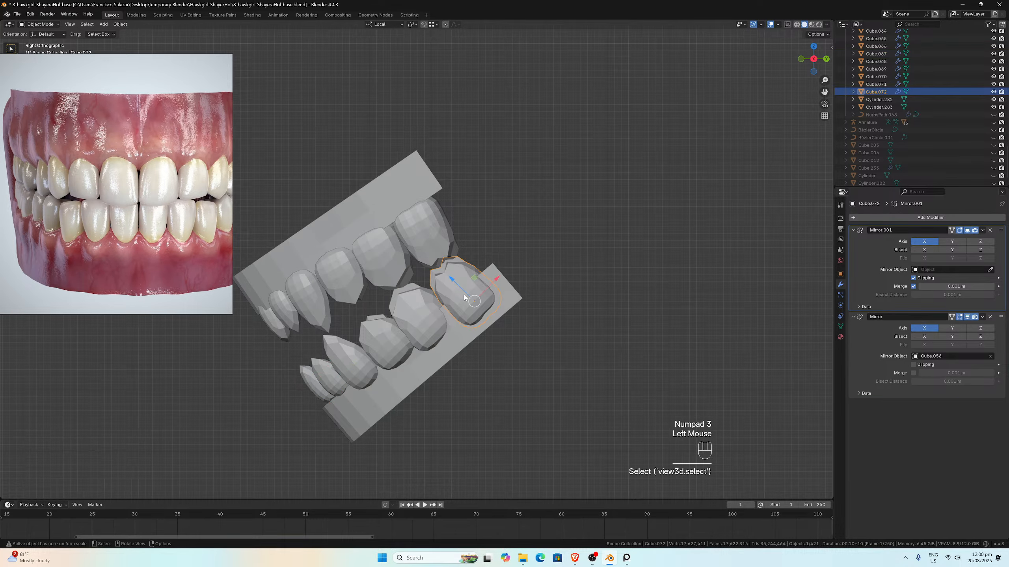
pyautogui.keyDown('shift'); pyautogui.click(462, 327); pyautogui.keyUp('shift')
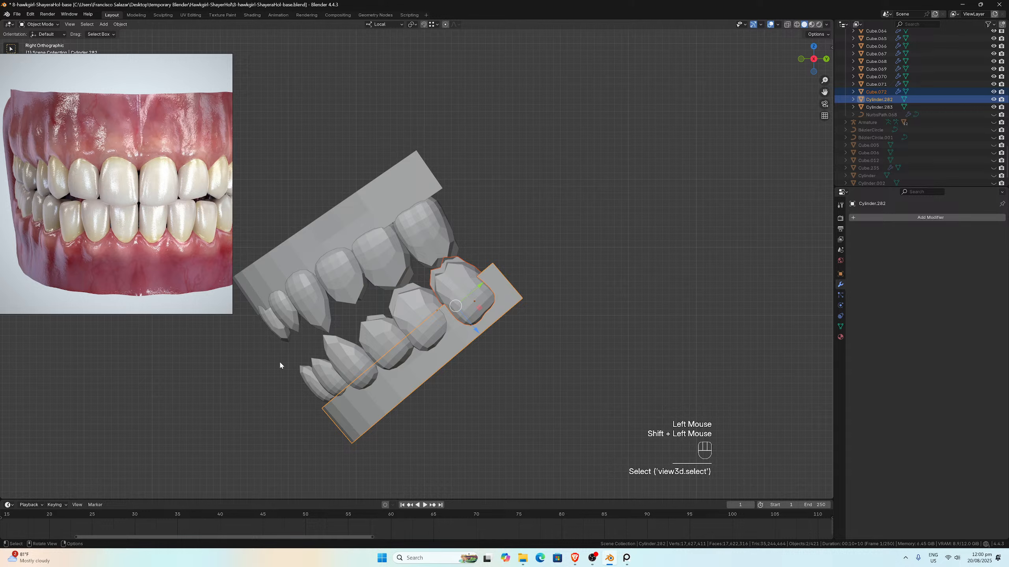
pyautogui.moveTo(279, 362); pyautogui.dragTo(432, 407)
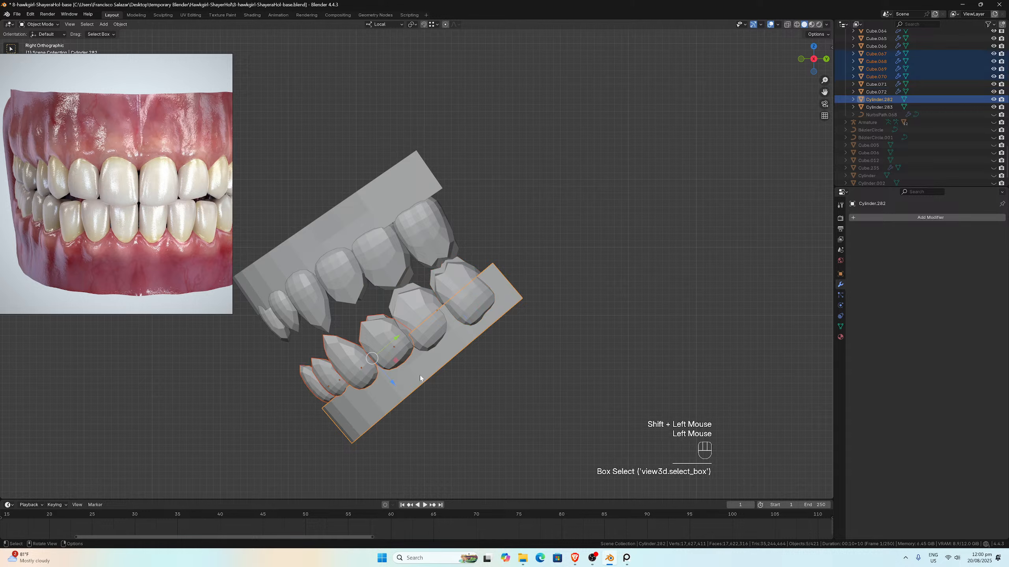
pyautogui.keyDown('shift'); pyautogui.click(397, 309); pyautogui.keyUp('shift')
pyautogui.keyDown('shift'); pyautogui.click(448, 282); pyautogui.keyUp('shift')
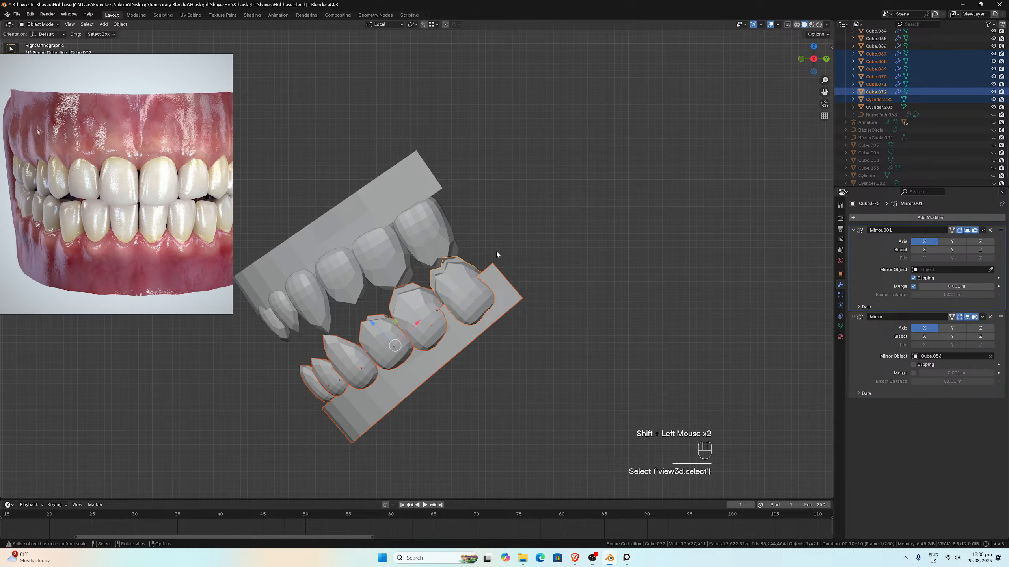
pyautogui.click(384, 25)
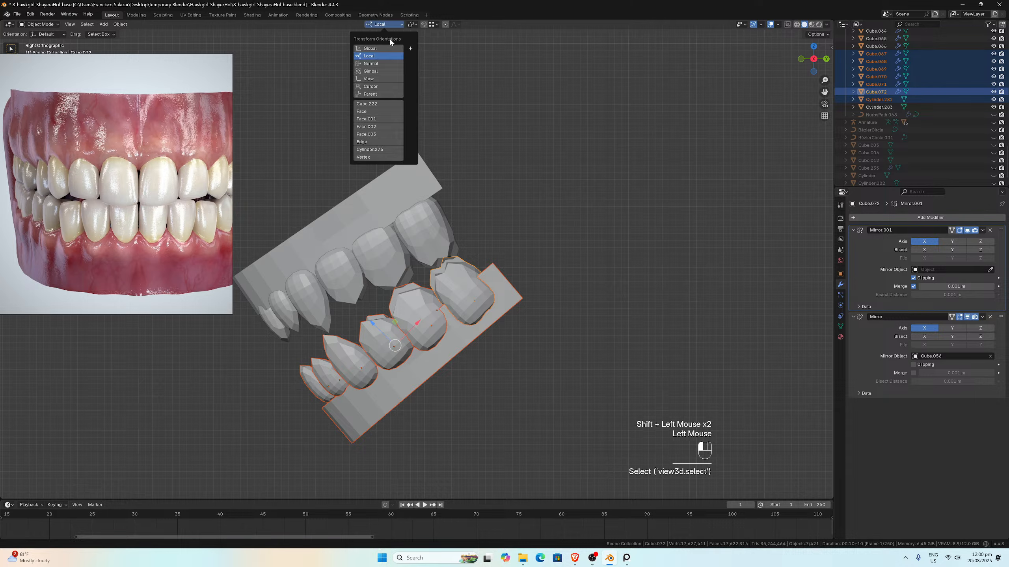
pyautogui.click(376, 44)
pyautogui.press('r')
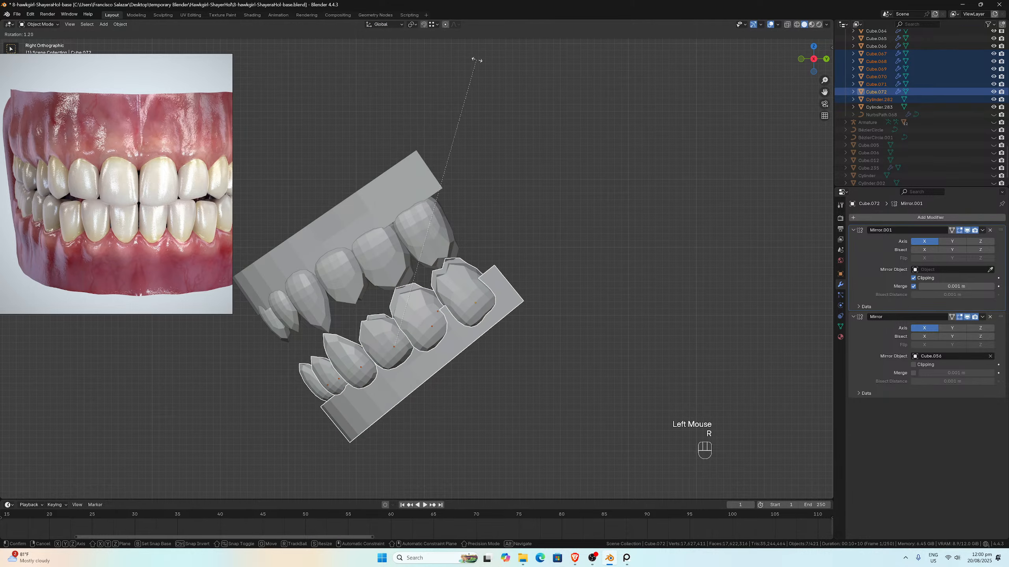
pyautogui.click(489, 75)
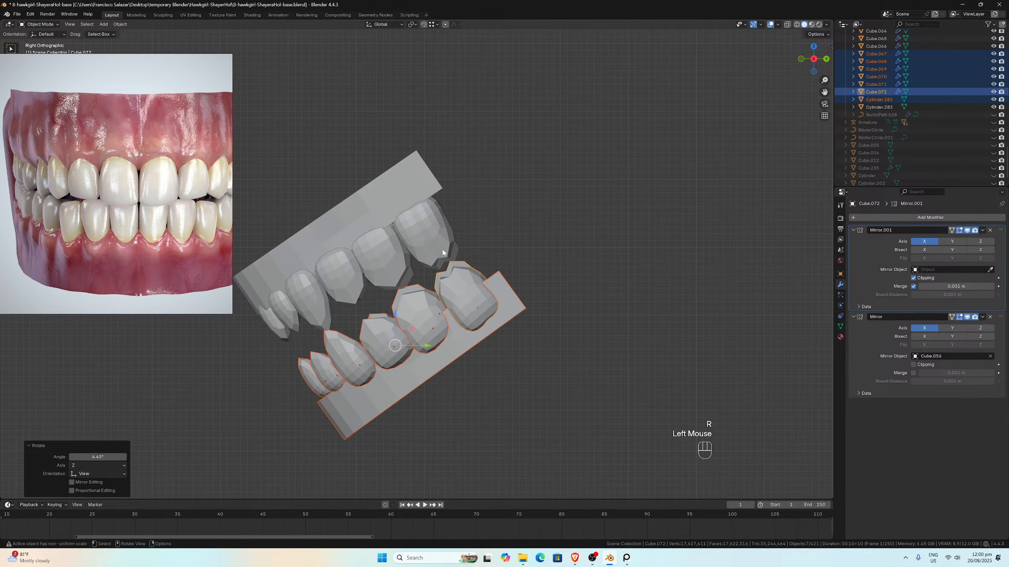
# Step: Move the lower teeth and gum block about -0.0185 m along Y and 0.0402 m along Z toward the upper teeth
pyautogui.press('g')
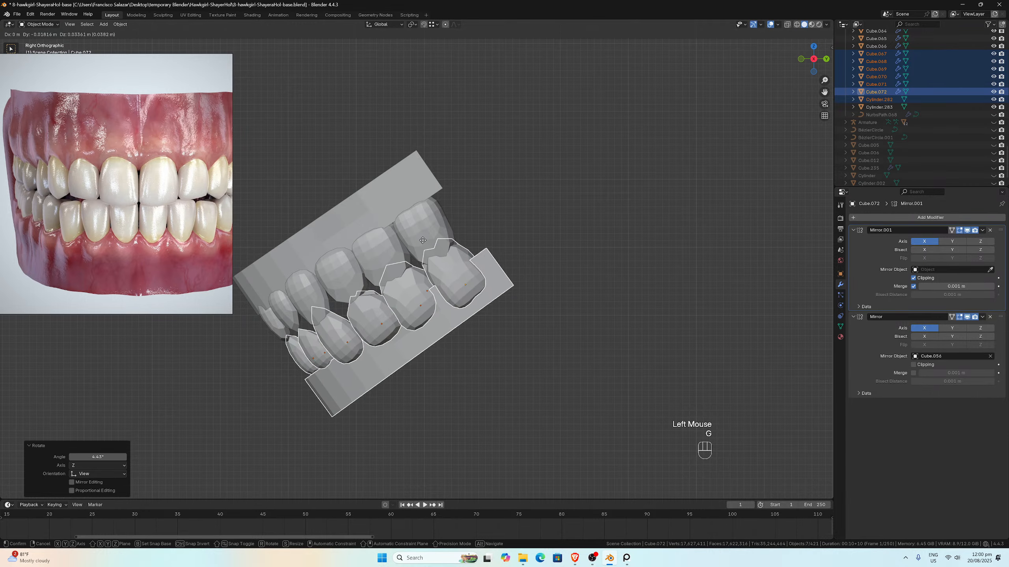
pyautogui.click(423, 238)
pyautogui.moveTo(424, 237); pyautogui.dragTo(461, 200, button='middle')
pyautogui.press('KP_1')
pyautogui.scroll(-1, 461, 200)
pyautogui.press('KP_1')
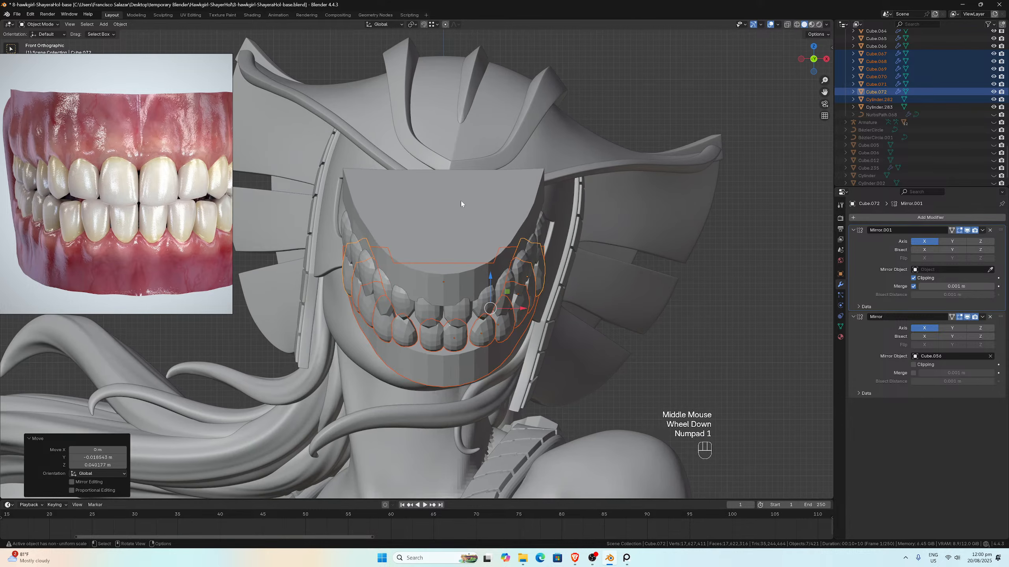
pyautogui.press('KP_3')
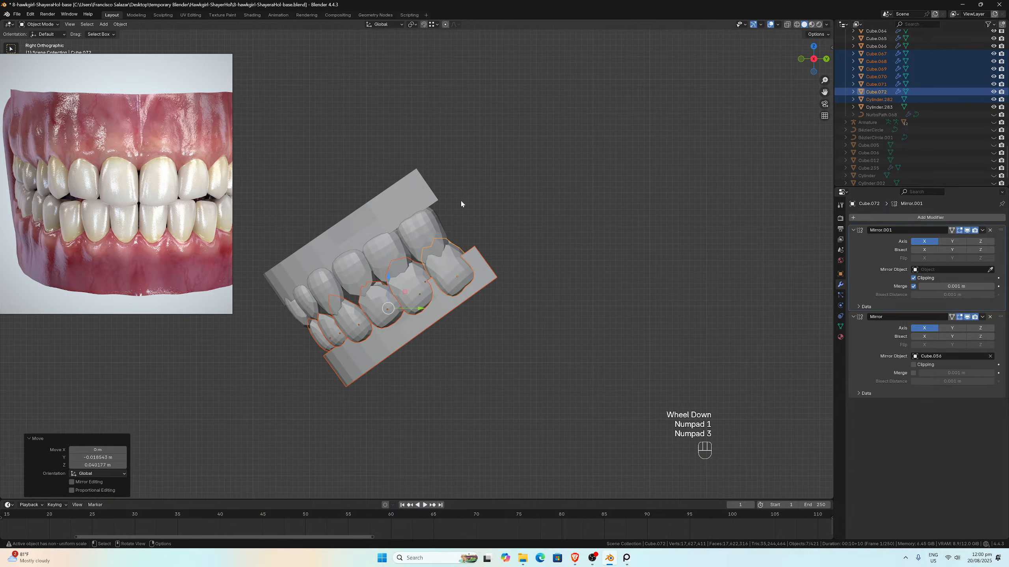
pyautogui.scroll(3, 461, 200)
pyautogui.moveTo(384, 285); pyautogui.dragTo(533, 311, button='middle')
pyautogui.click(409, 298)
pyautogui.scroll(-2, 437, 310)
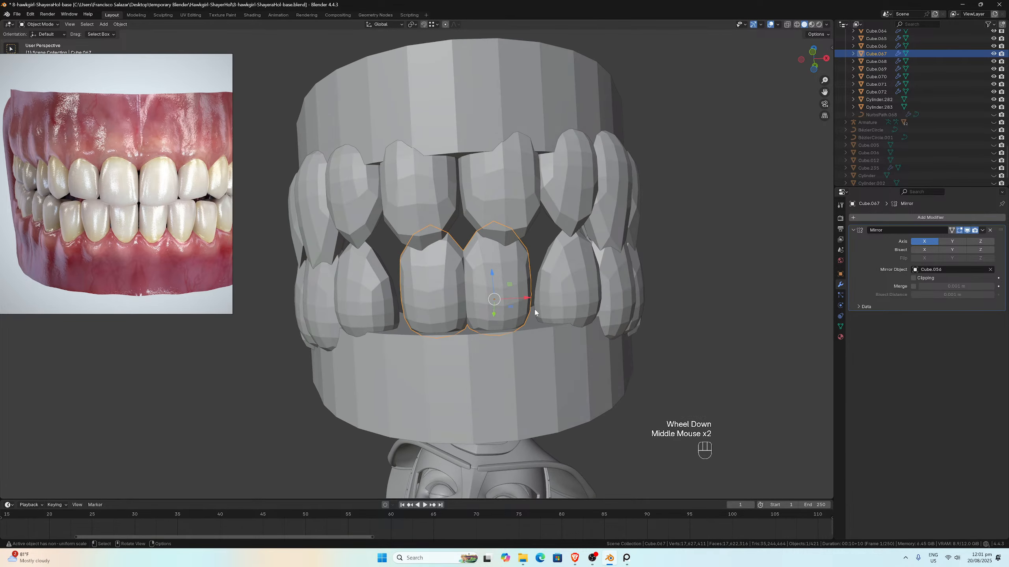
pyautogui.press('s')
pyautogui.click(529, 309)
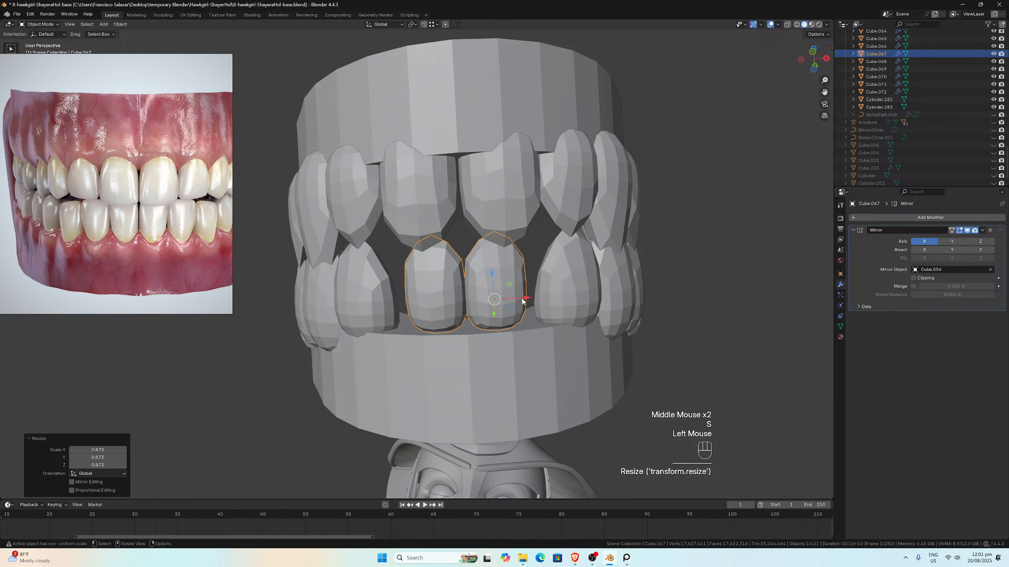
pyautogui.moveTo(523, 300); pyautogui.dragTo(489, 277)
pyautogui.click(520, 341)
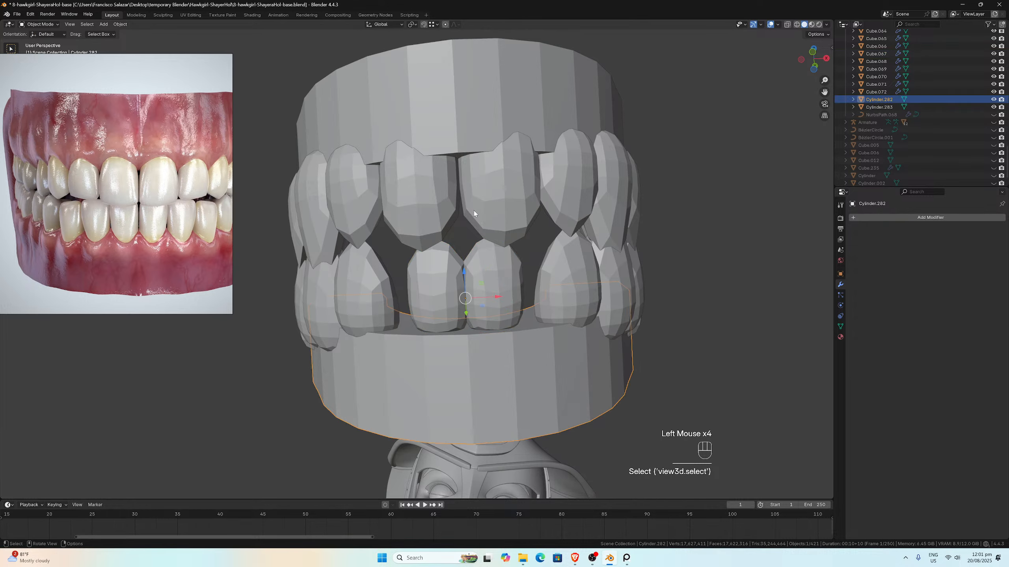
pyautogui.hotkey('ctrl', 'z')
pyautogui.hotkey('ctrl', 'z')
pyautogui.hotkey('ctrl', 'z')
pyautogui.hotkey('ctrl', 'z')
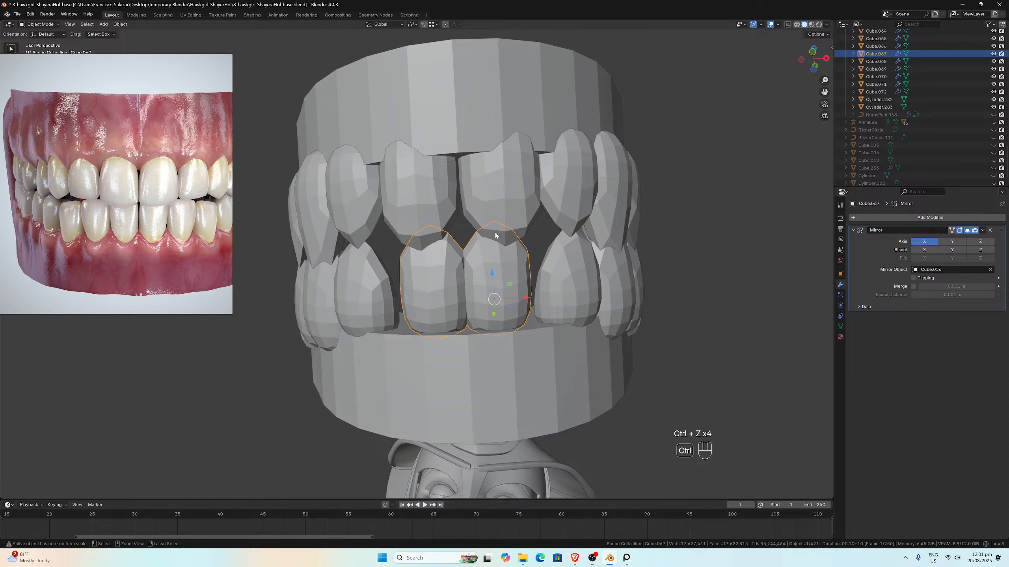
# Step: Set the transform orientation to Local and shift the lower gum block slightly along its local Z and Y axes
pyautogui.click(384, 24)
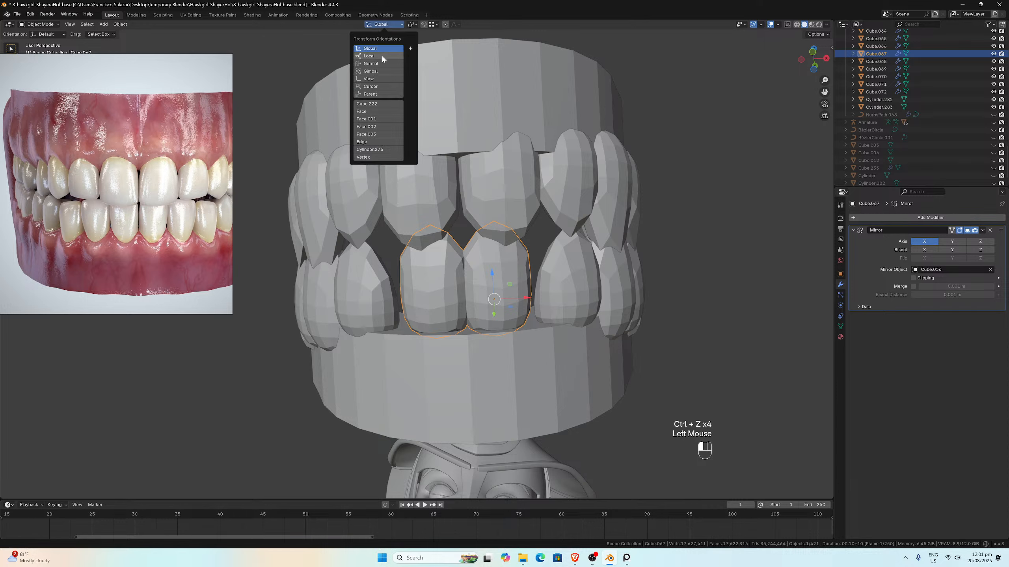
pyautogui.click(379, 52)
pyautogui.click(487, 323)
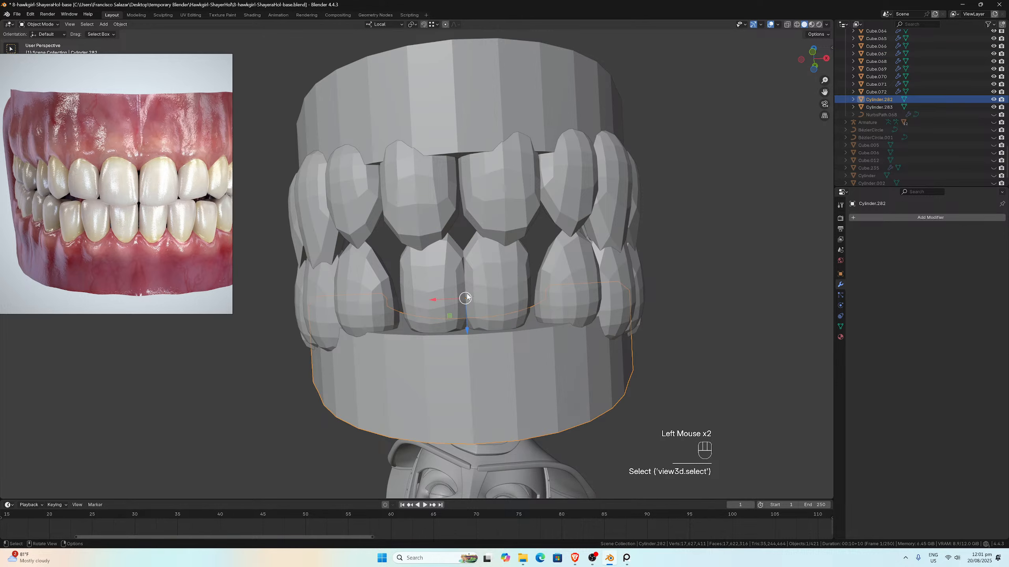
pyautogui.moveTo(467, 330); pyautogui.dragTo(468, 320)
pyautogui.click(477, 282)
pyautogui.moveTo(480, 282); pyautogui.dragTo(421, 293, button='middle')
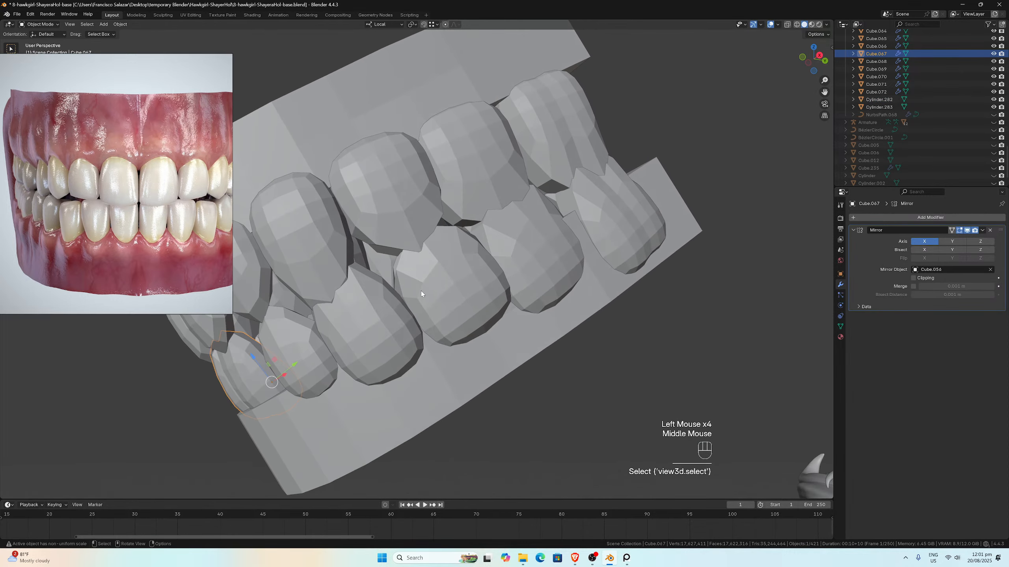
pyautogui.click(351, 402)
pyautogui.moveTo(468, 270); pyautogui.dragTo(476, 265)
# Step: Nudge a lower front tooth against the gum block and shift the block slightly along its local Y axis
pyautogui.moveTo(289, 331); pyautogui.dragTo(330, 373, button='middle')
pyautogui.click(342, 367)
pyautogui.moveTo(342, 371); pyautogui.dragTo(345, 366)
pyautogui.click(358, 427)
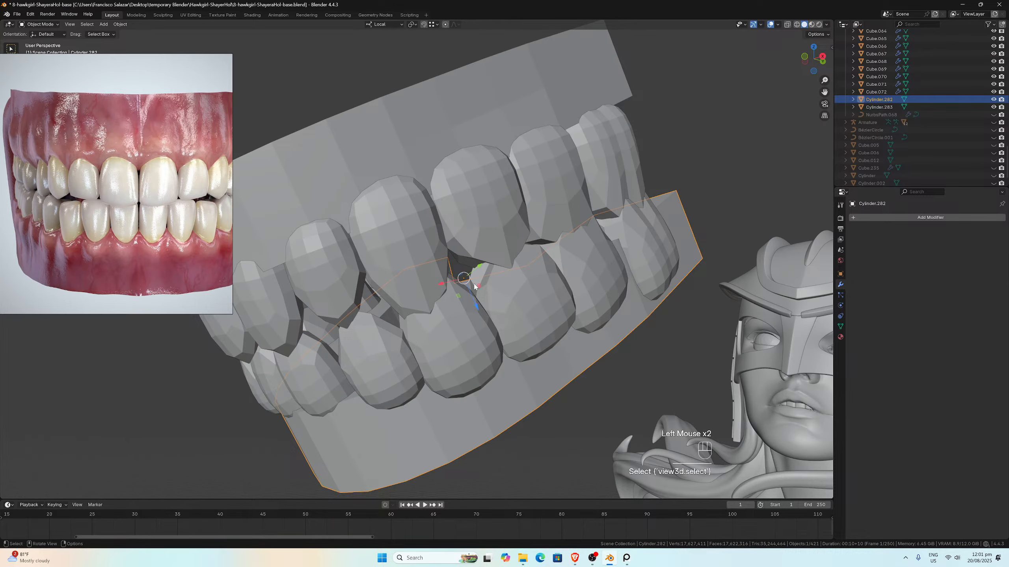
pyautogui.moveTo(479, 267); pyautogui.dragTo(481, 266)
# Step: Move the lower front incisor about 0.0031 m along local Y and scale it to about 0.911 along local X
pyautogui.moveTo(460, 278); pyautogui.dragTo(383, 360, button='middle')
pyautogui.click(362, 360)
pyautogui.moveTo(372, 367); pyautogui.dragTo(374, 365)
pyautogui.moveTo(375, 365); pyautogui.dragTo(484, 329, button='middle')
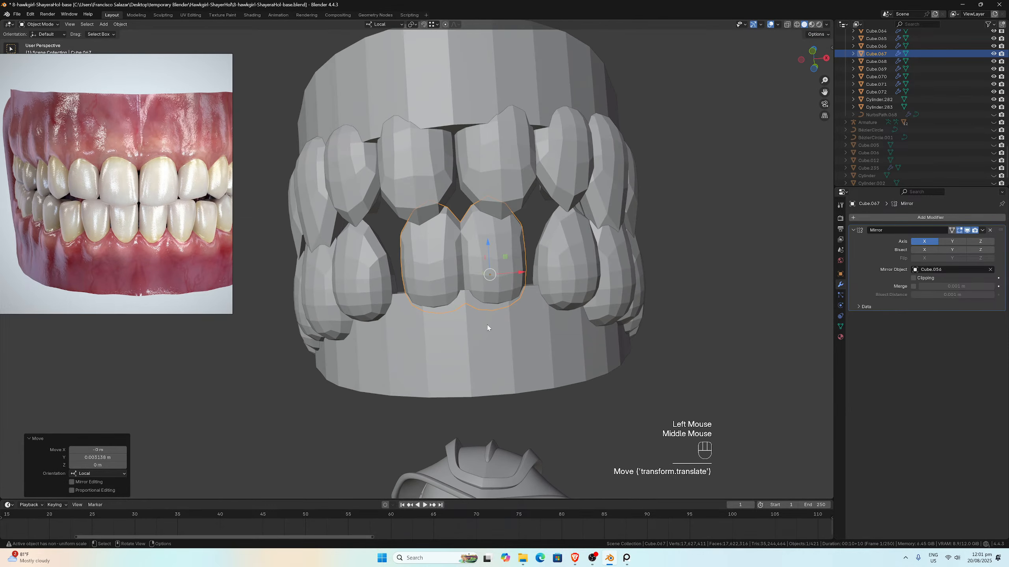
pyautogui.press('s')
pyautogui.press('x')
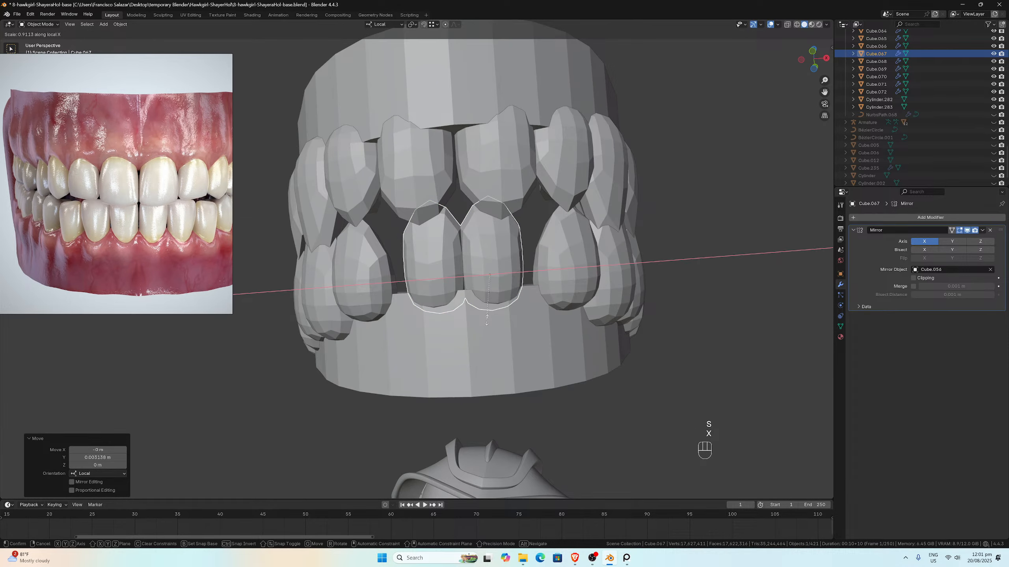
pyautogui.click(487, 320)
pyautogui.moveTo(487, 320); pyautogui.dragTo(491, 316, button='middle')
pyautogui.click(583, 302)
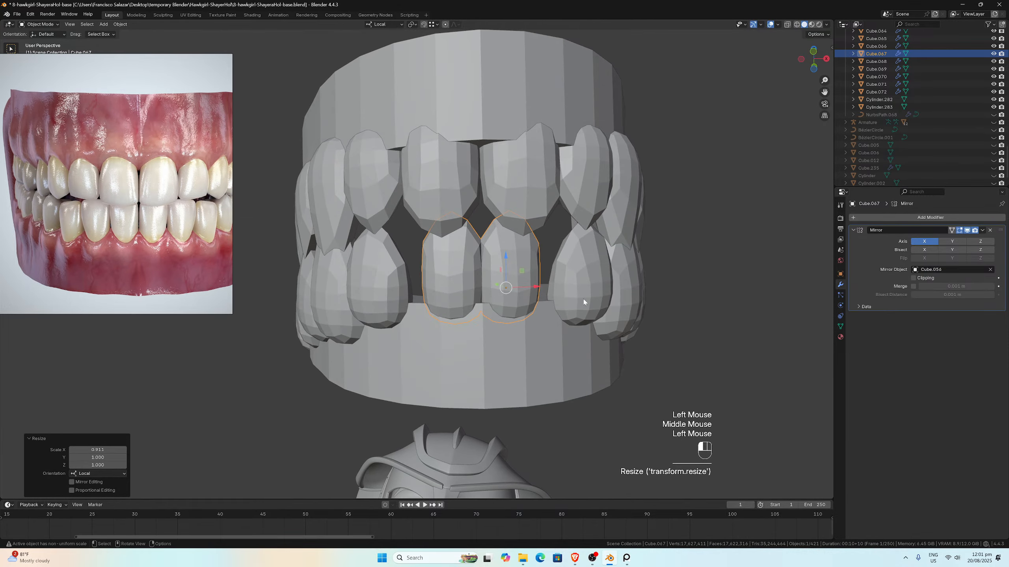
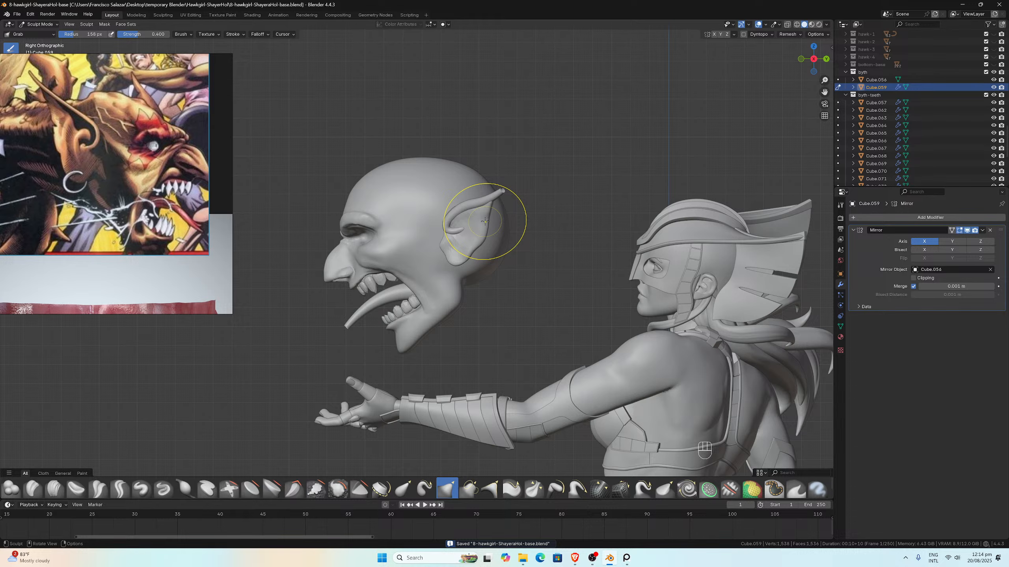
# Step: Switch the fanged head's pointed ear from Sculpt Mode to Object Mode
pyautogui.scroll(2, 485, 221)
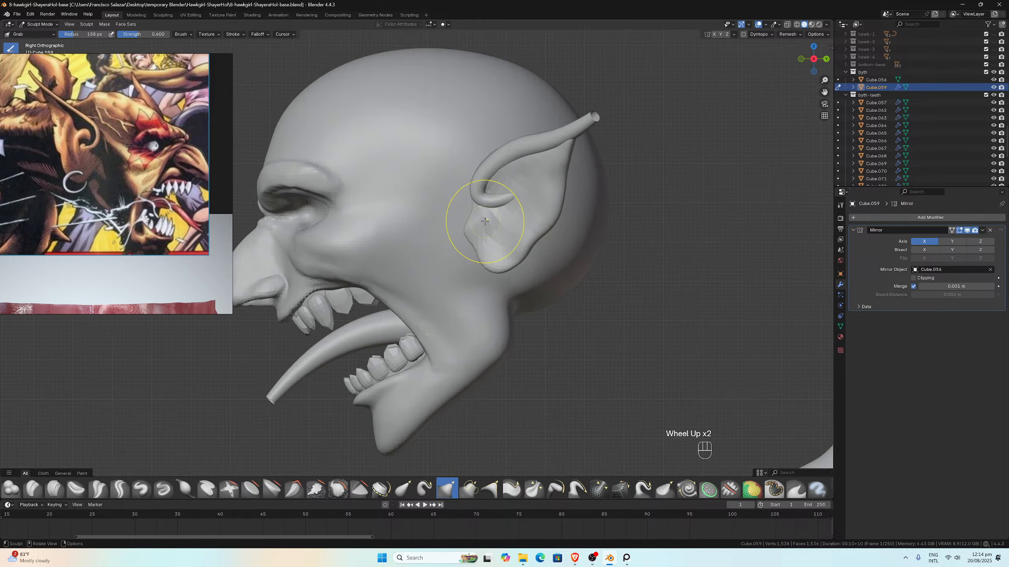
pyautogui.scroll(-2, 521, 215)
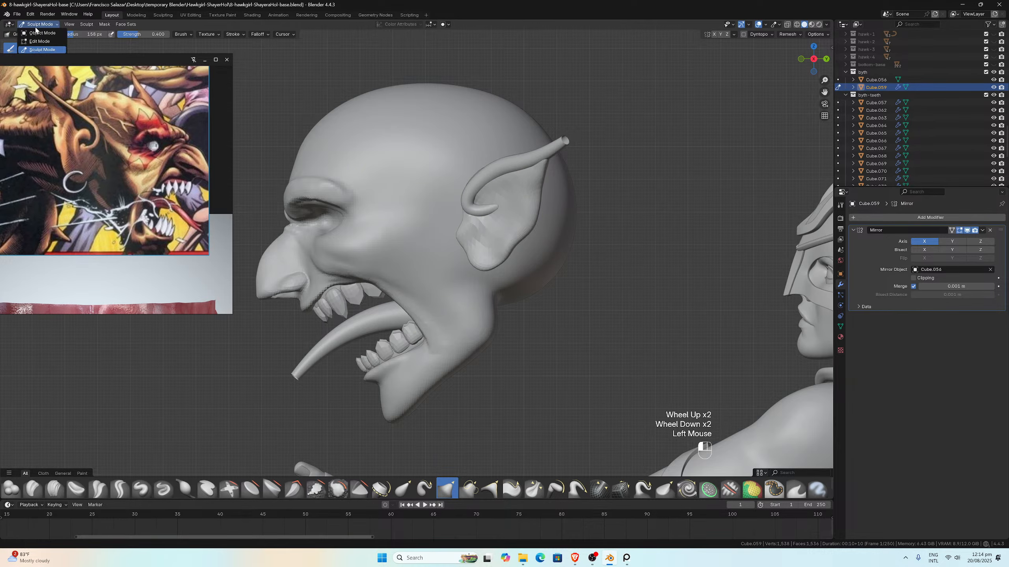
pyautogui.click(14, 24)
pyautogui.scroll(-3, 430, 236)
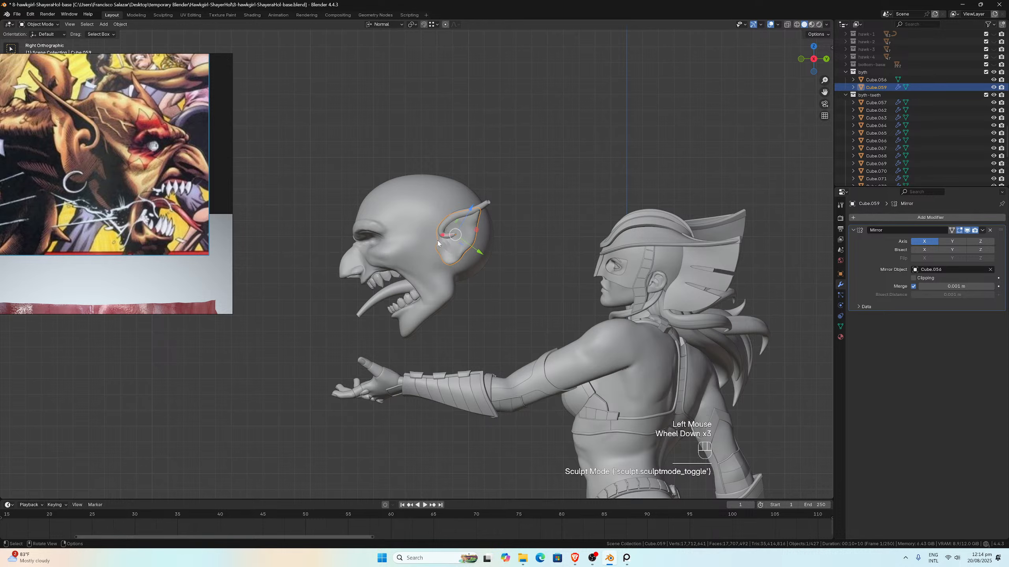
# Step: Examine the helmeted figure's ear up close and compare it with the fanged head's pointed ear
pyautogui.scroll(2, 437, 241)
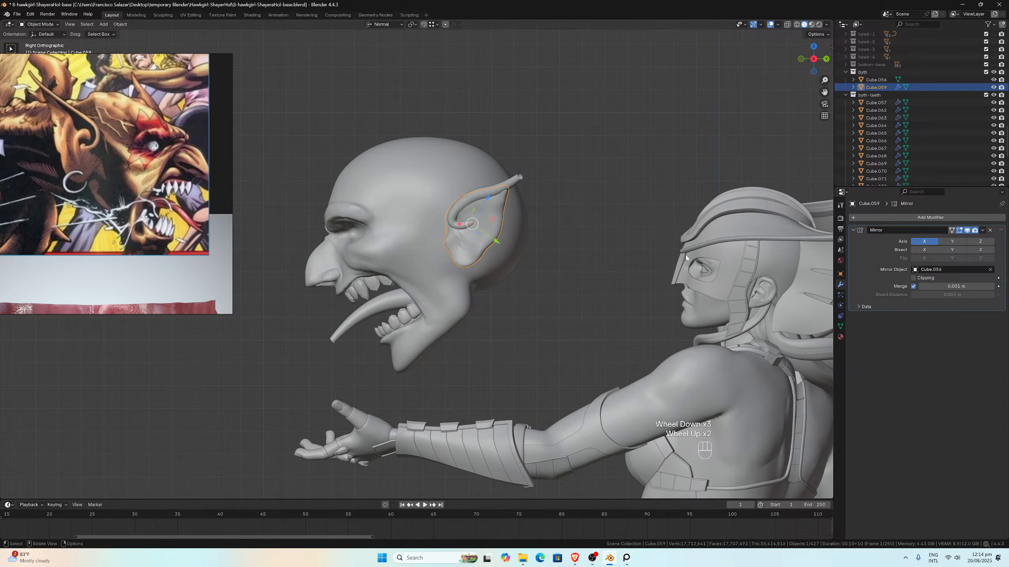
pyautogui.scroll(3, 703, 257)
pyautogui.moveTo(726, 245); pyautogui.dragTo(789, 155, button='middle')
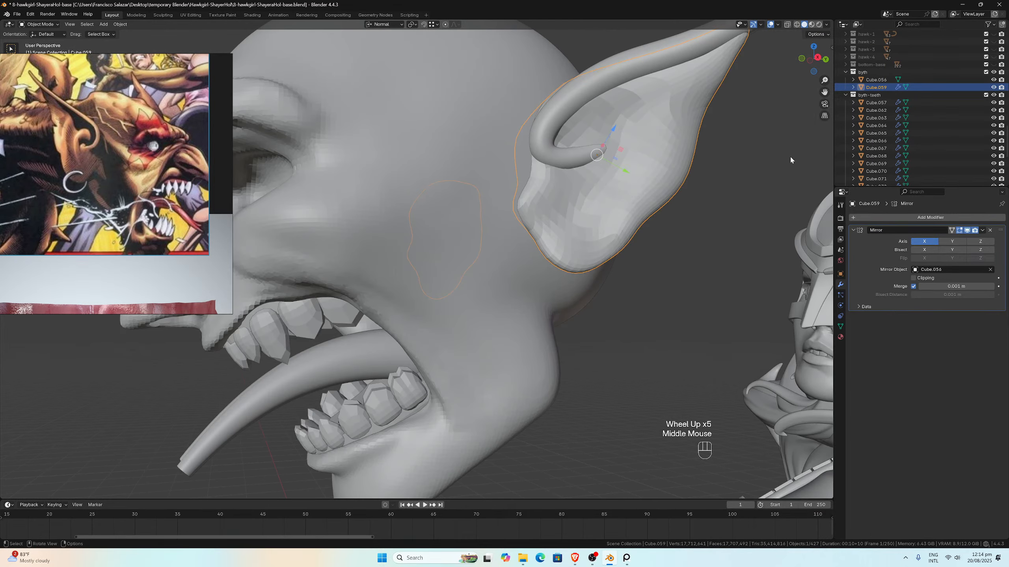
pyautogui.moveTo(822, 91); pyautogui.dragTo(556, 191)
pyautogui.scroll(5, 571, 206)
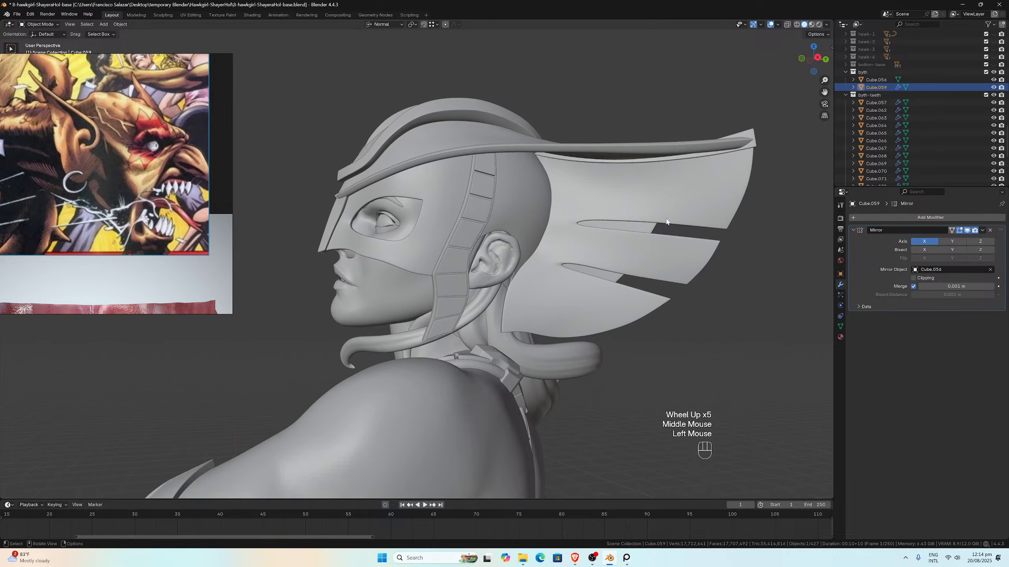
pyautogui.moveTo(571, 206); pyautogui.dragTo(613, 208, button='middle')
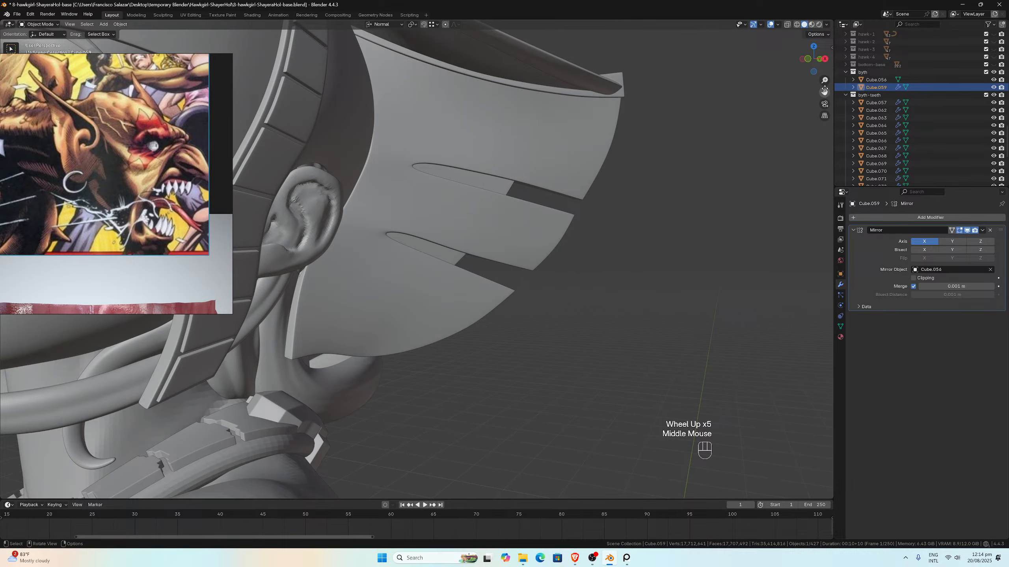
pyautogui.moveTo(825, 92); pyautogui.dragTo(697, 210)
pyautogui.scroll(-6, 697, 211)
pyautogui.press('KP_3')
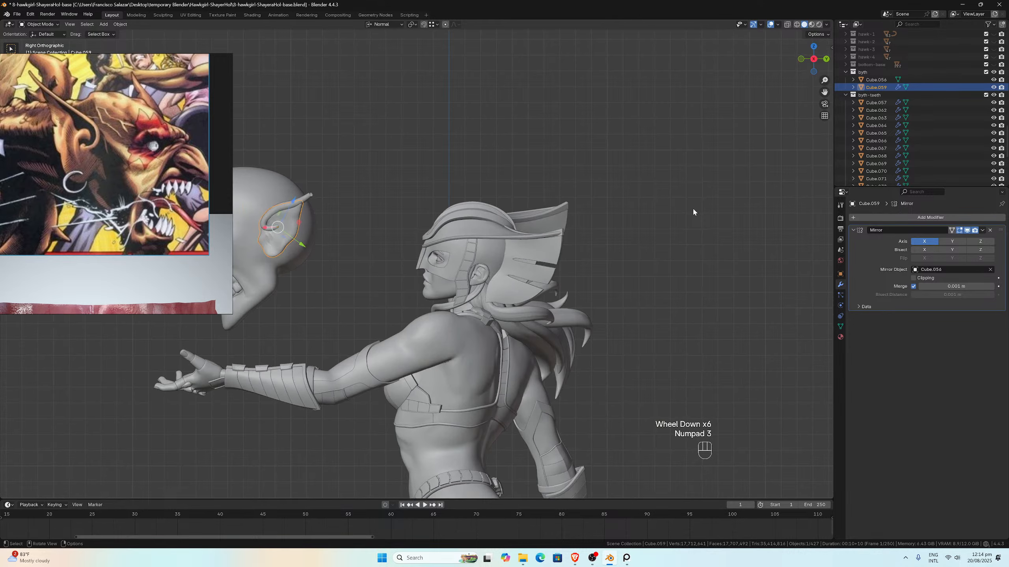
pyautogui.scroll(-1, 694, 211)
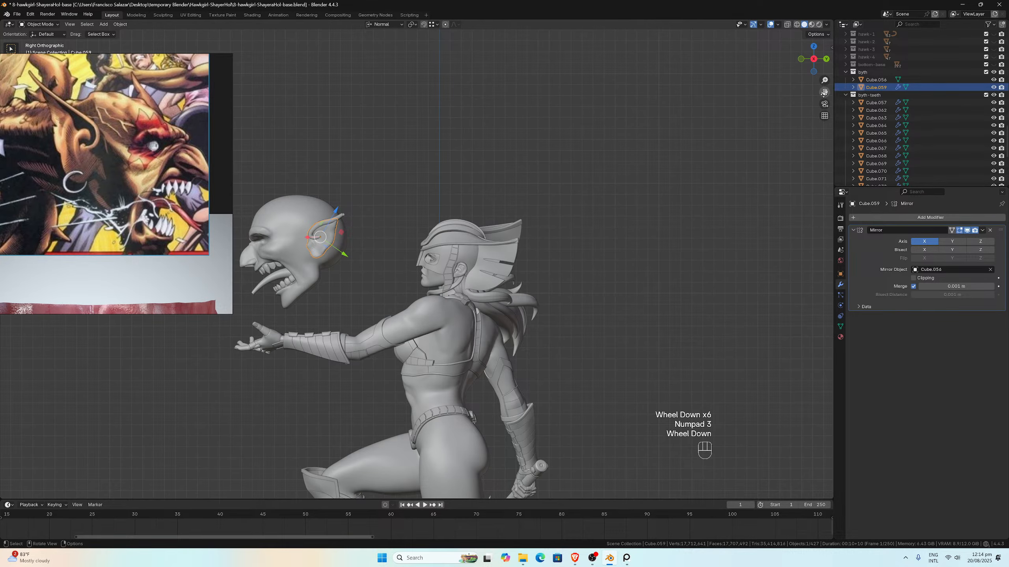
pyautogui.moveTo(824, 92); pyautogui.dragTo(743, 175)
pyautogui.scroll(4, 694, 210)
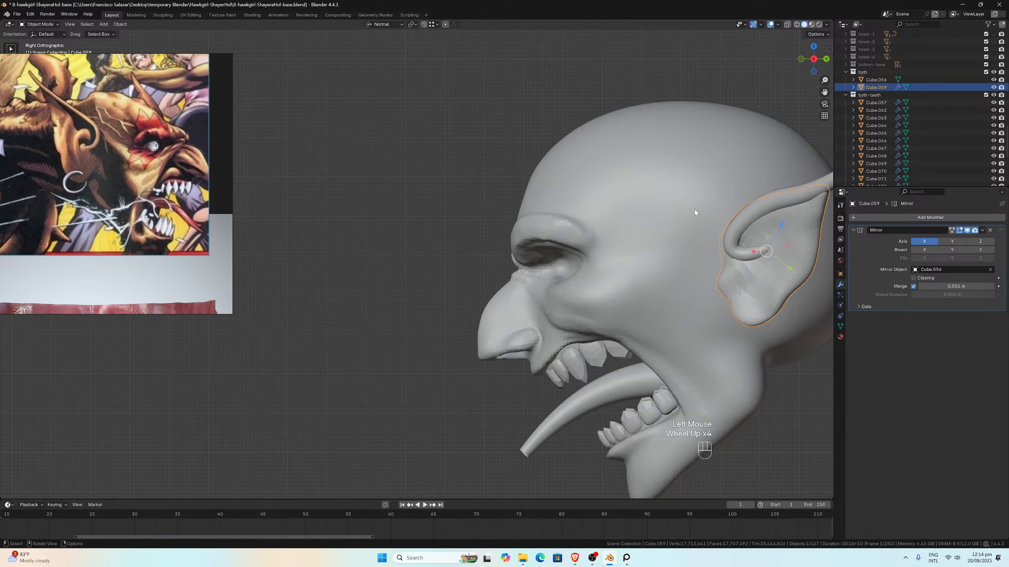
# Step: Save the current blend file
pyautogui.press('ctrl')
pyautogui.hotkey('ctrl', 's')
pyautogui.scroll(-2, 651, 266)
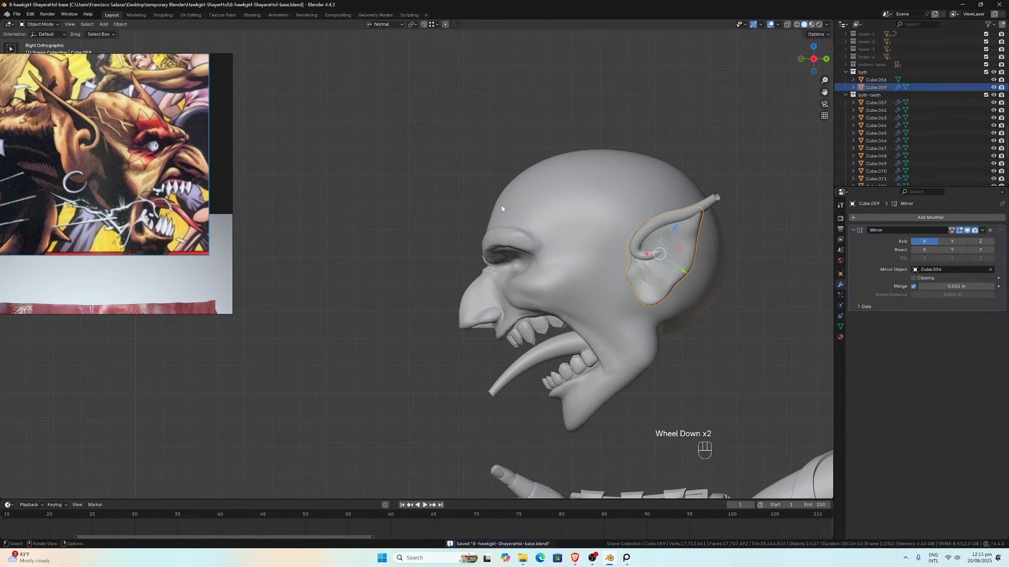
# Step: Browse the reference board for the bald, fanged villain's comic and film pictures and compare them with the modelled head's profile
pyautogui.scroll(-1, 654, 248)
pyautogui.scroll(-6, 154, 210)
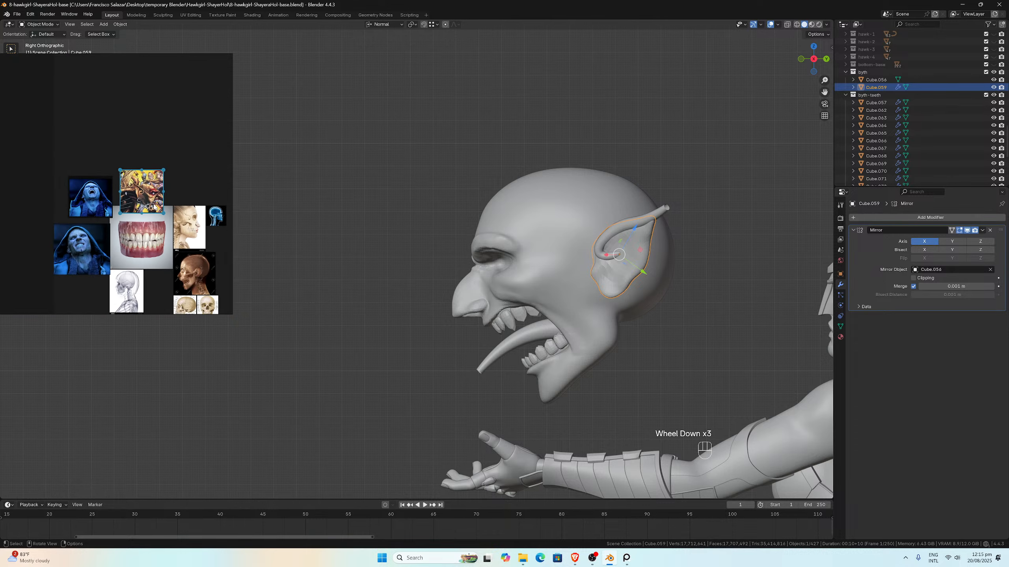
pyautogui.scroll(5, 93, 220)
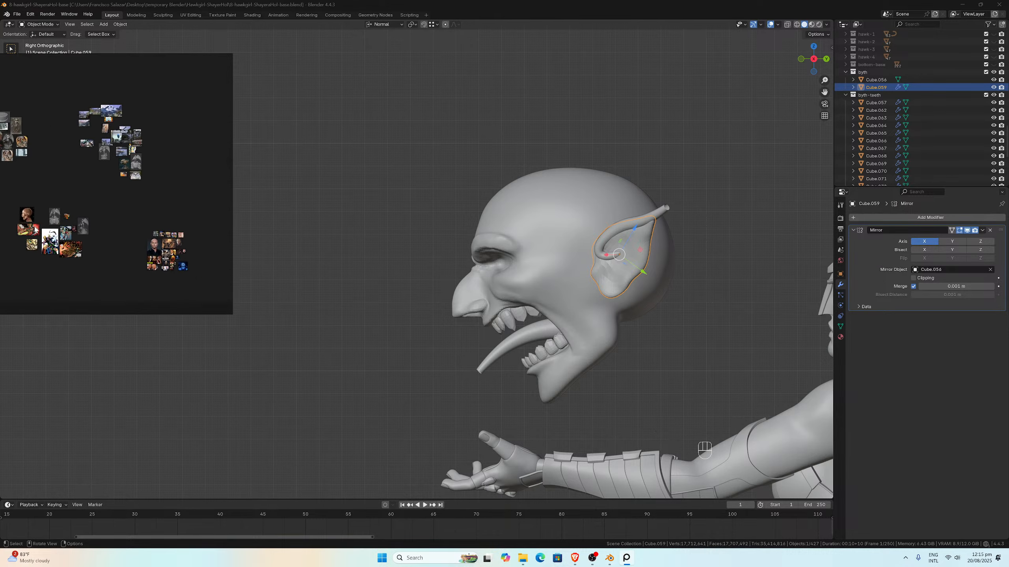
pyautogui.scroll(8, 93, 221)
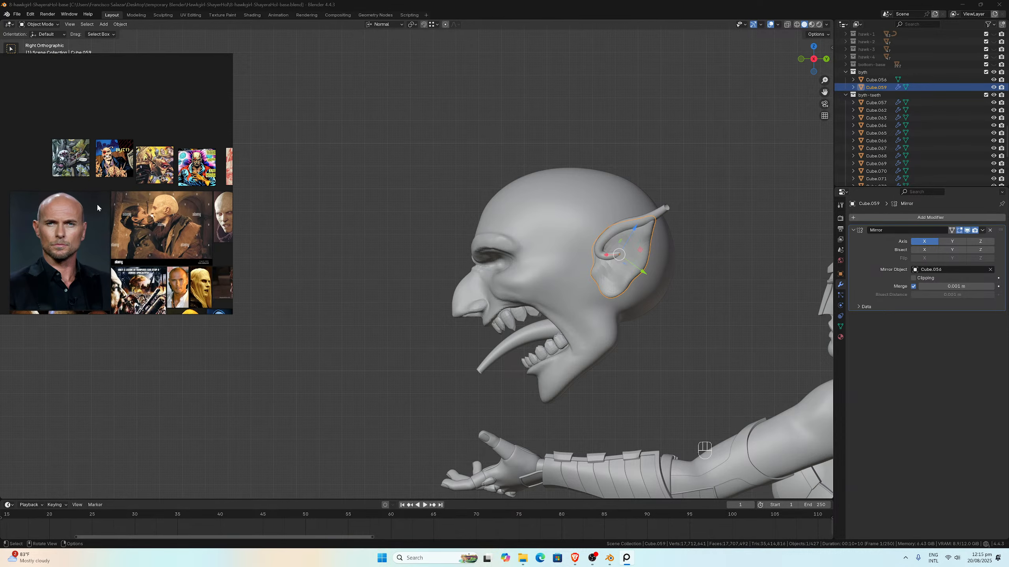
pyautogui.scroll(3, 42, 207)
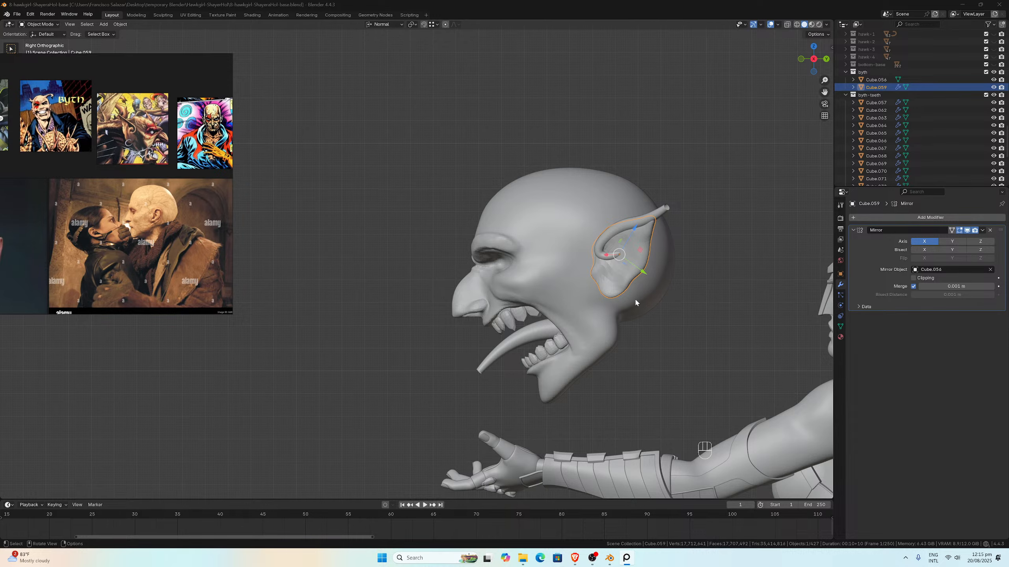
pyautogui.scroll(1, 635, 304)
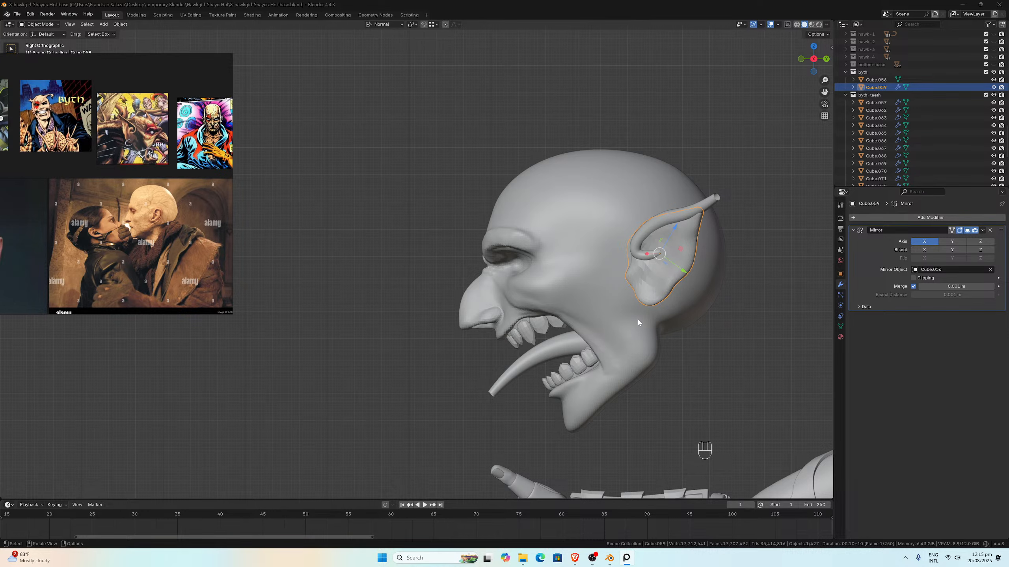
pyautogui.scroll(1, 624, 288)
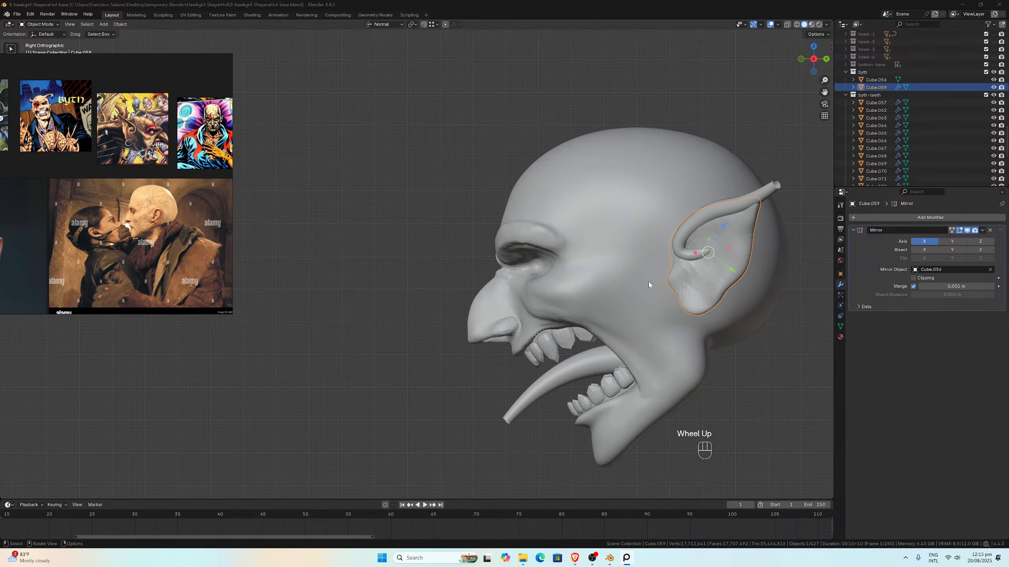
# Step: Try to shift the pointed ear together with its curved rim about 0.02 m toward the face
pyautogui.click(688, 275)
pyautogui.keyDown('shift'); pyautogui.click(685, 250); pyautogui.keyUp('shift')
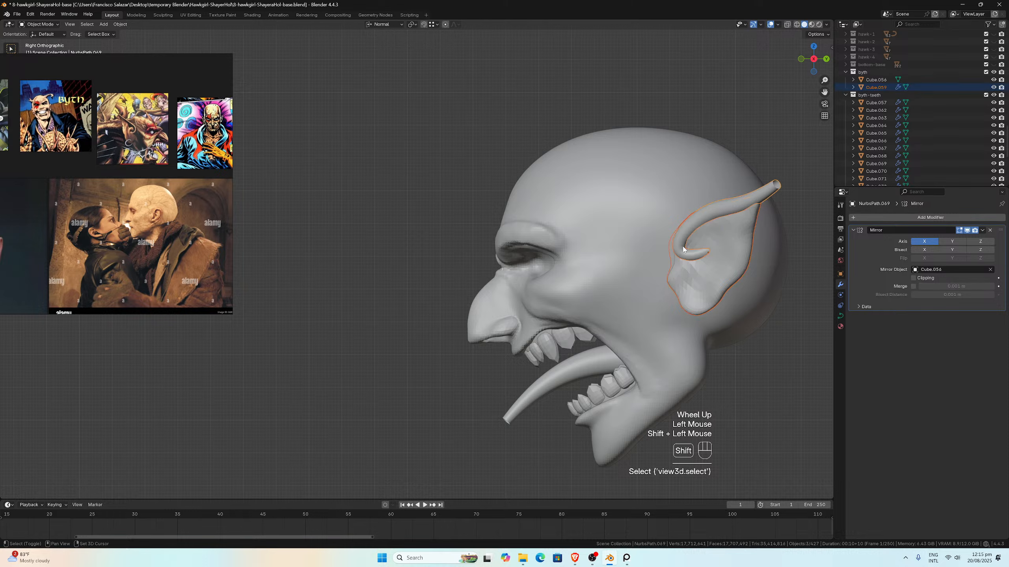
pyautogui.press('g')
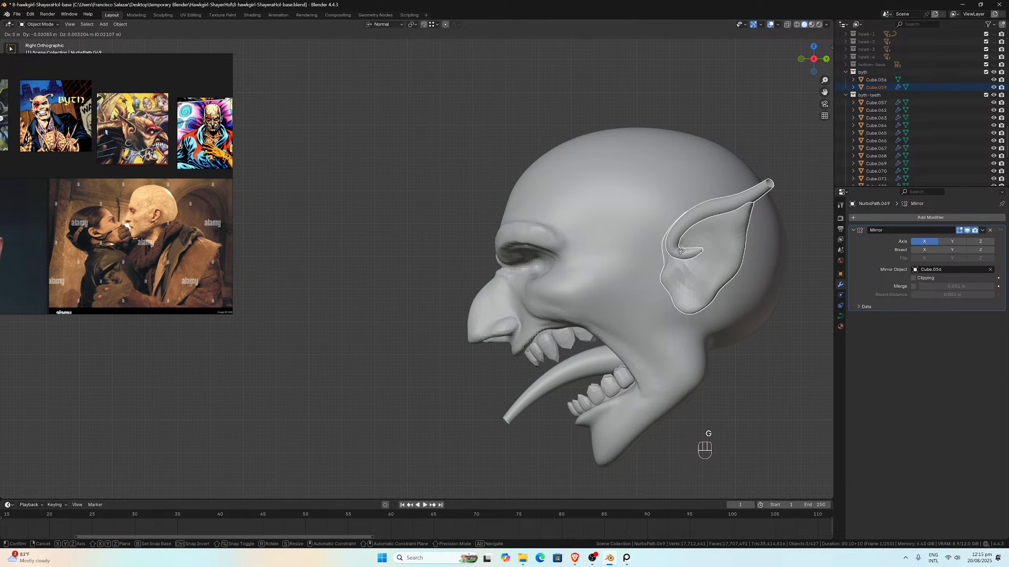
pyautogui.click(680, 251)
pyautogui.hotkey('ctrl', 'z')
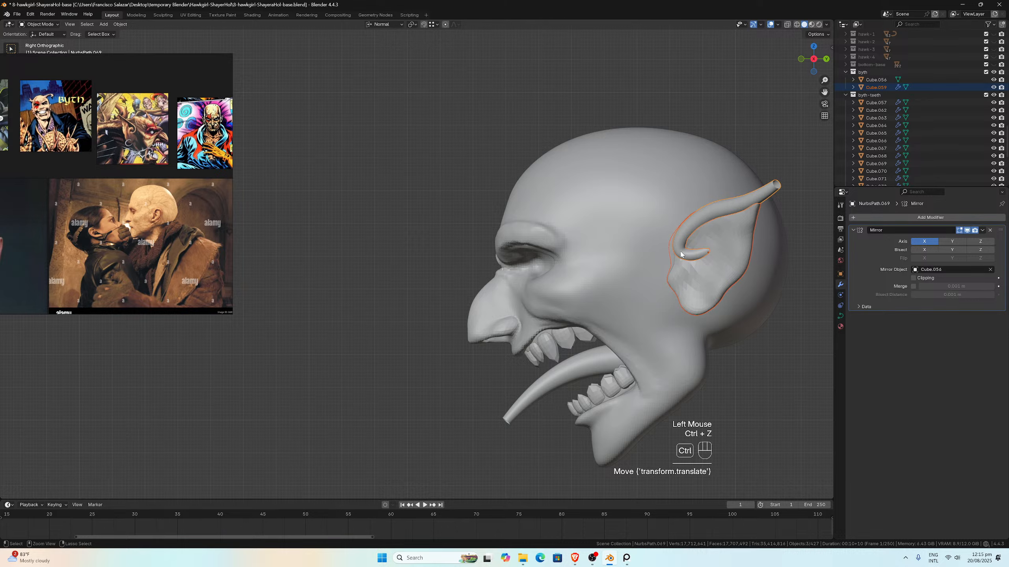
# Step: Select the fanged head mesh and switch it from Object Mode to Sculpt Mode
pyautogui.scroll(-1, 682, 257)
pyautogui.click(703, 270)
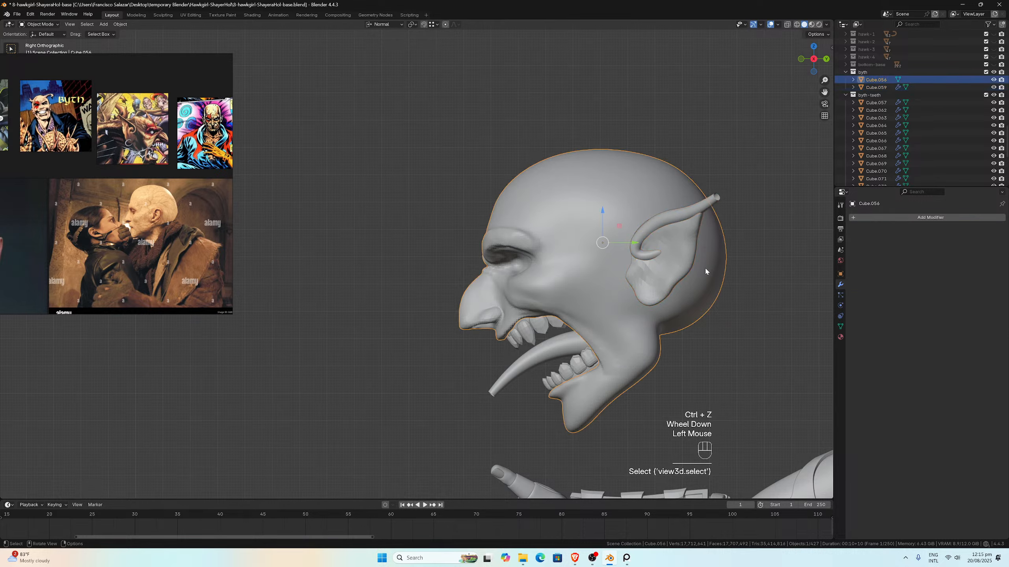
pyautogui.scroll(-2, 703, 272)
pyautogui.click(39, 24)
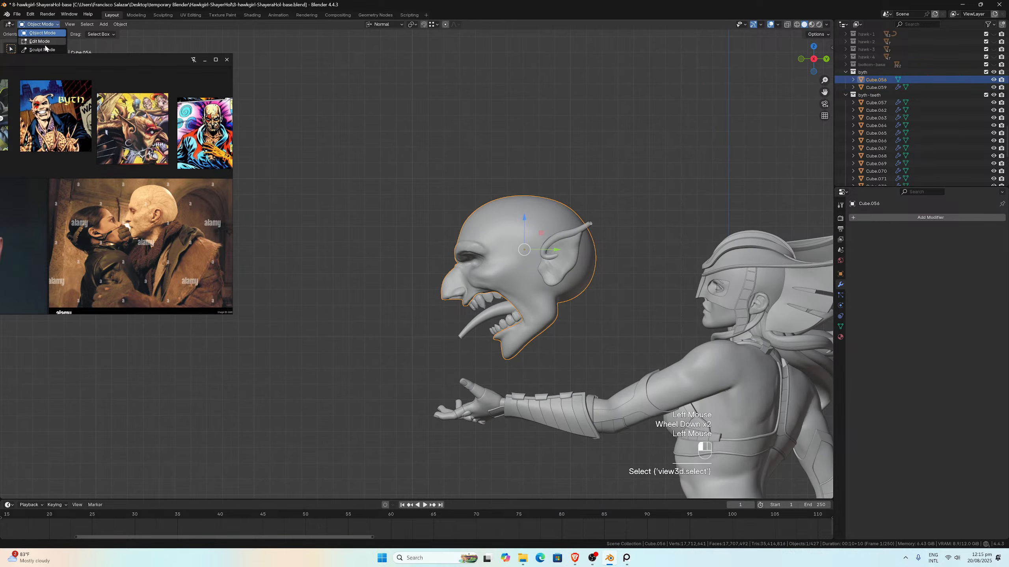
pyautogui.click(38, 50)
pyautogui.scroll(-1, 659, 238)
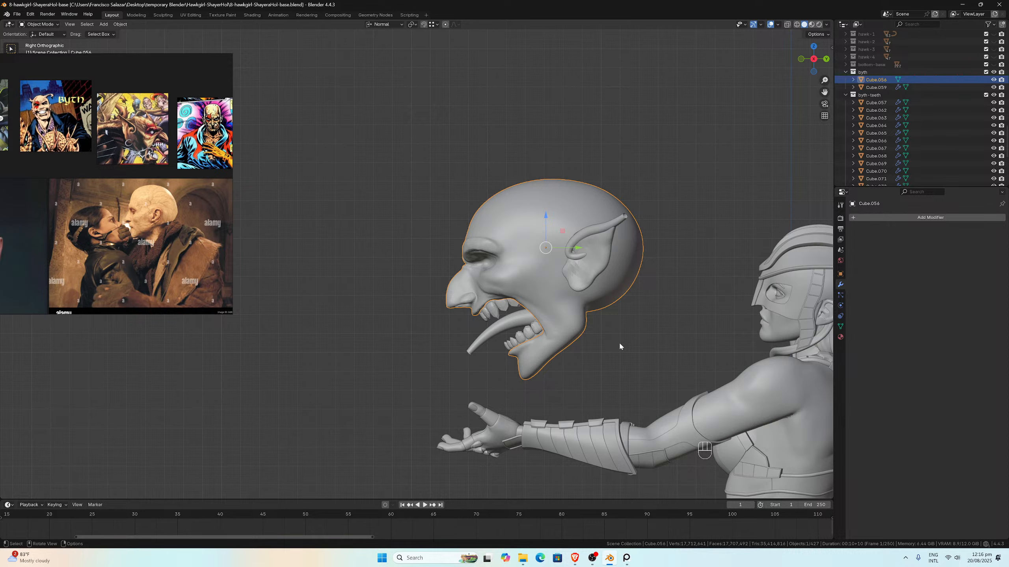
# Step: Add a UV sphere with a 1 m radius and move it about -1.49 m in Y and 4.49 m in Z onto the fanged head
pyautogui.scroll(-7, 619, 347)
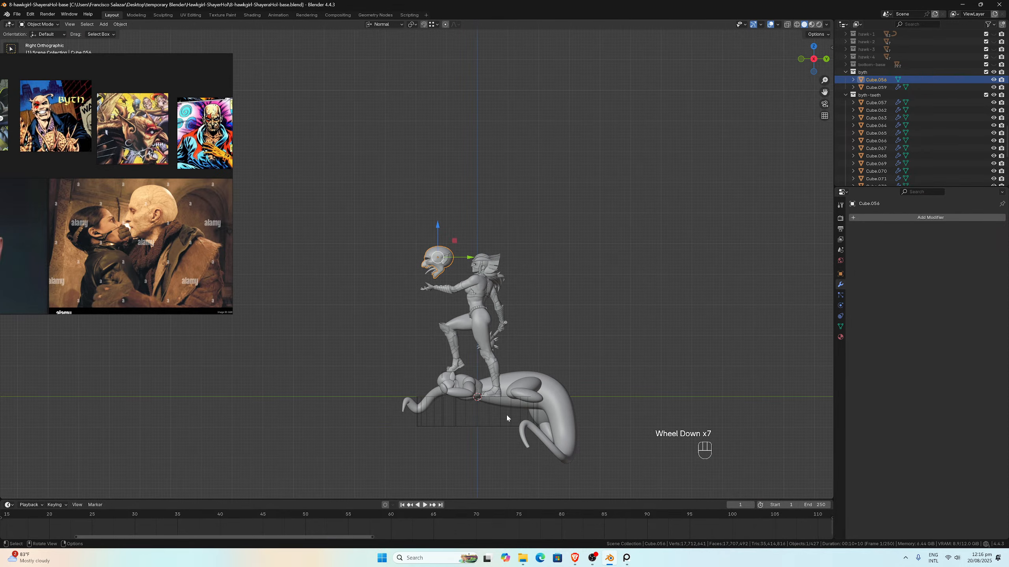
pyautogui.hotkey('shift', 'a')
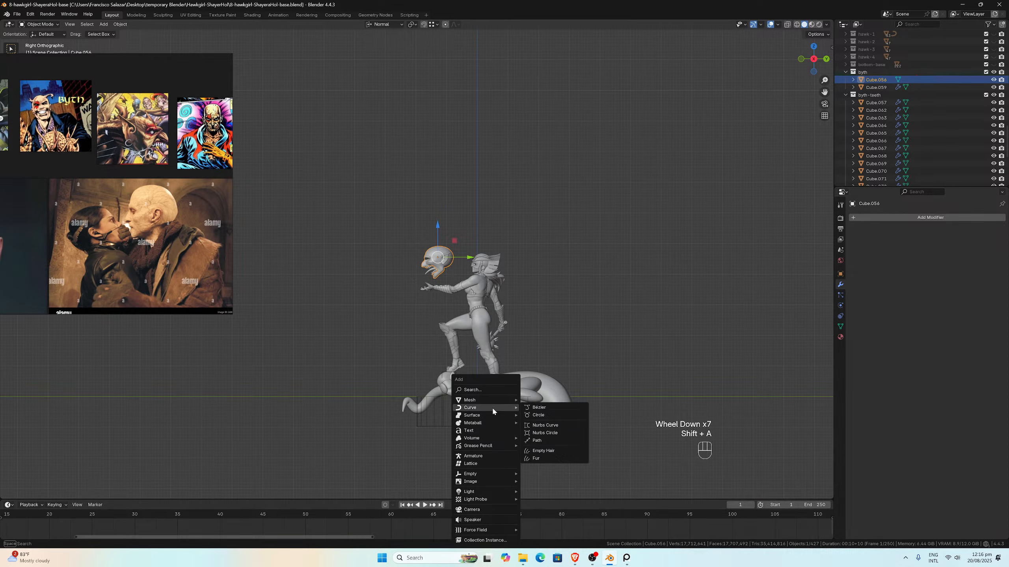
pyautogui.moveTo(494, 398)
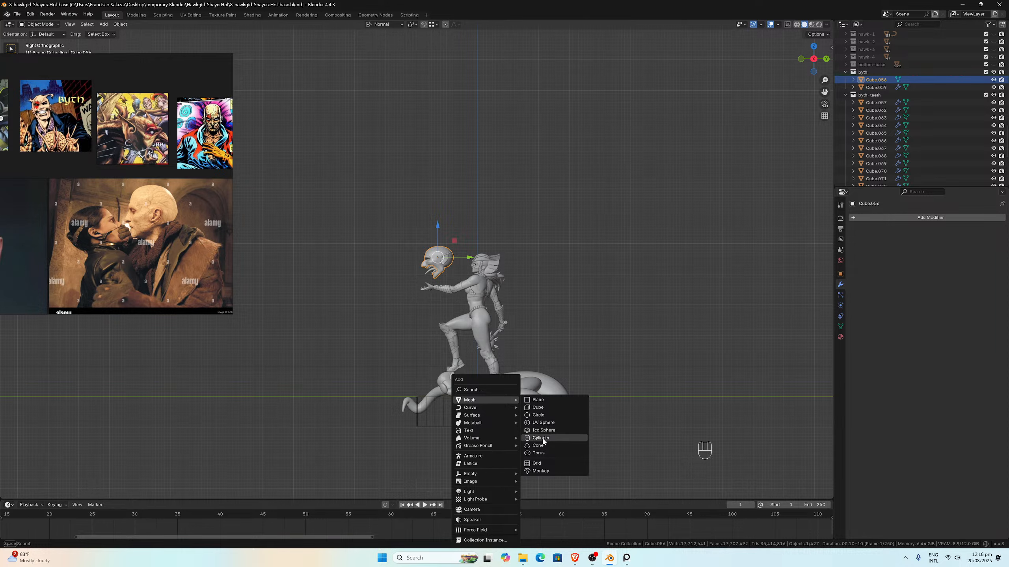
pyautogui.click(542, 423)
pyautogui.scroll(1, 510, 420)
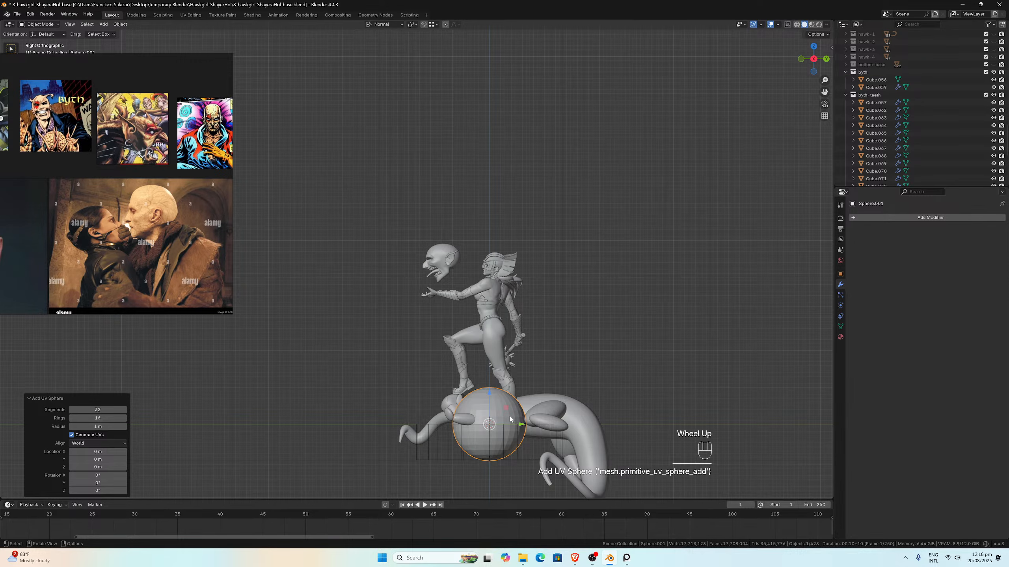
pyautogui.press('g')
pyautogui.click(456, 249)
pyautogui.scroll(5, 496, 266)
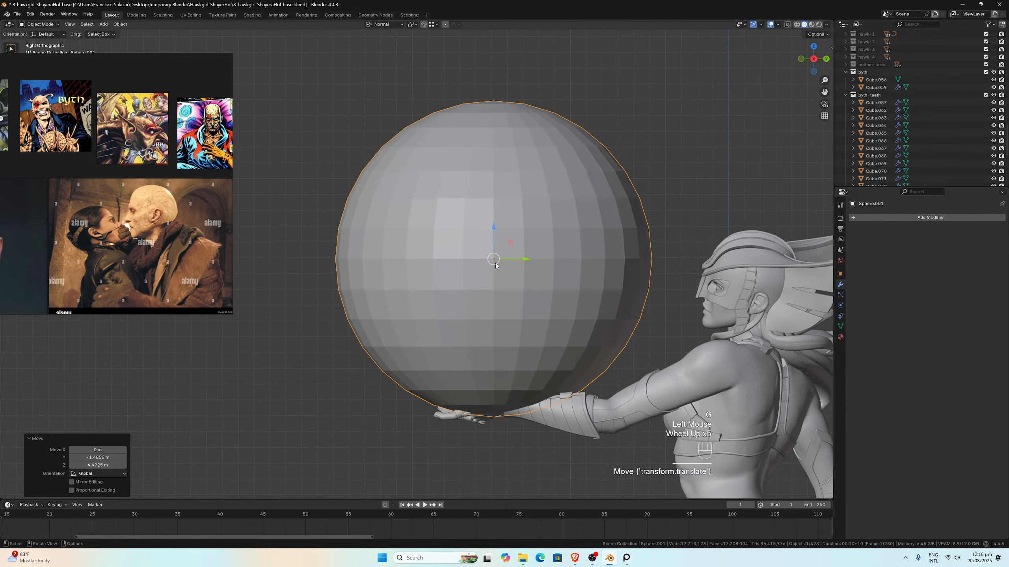
pyautogui.press('s')
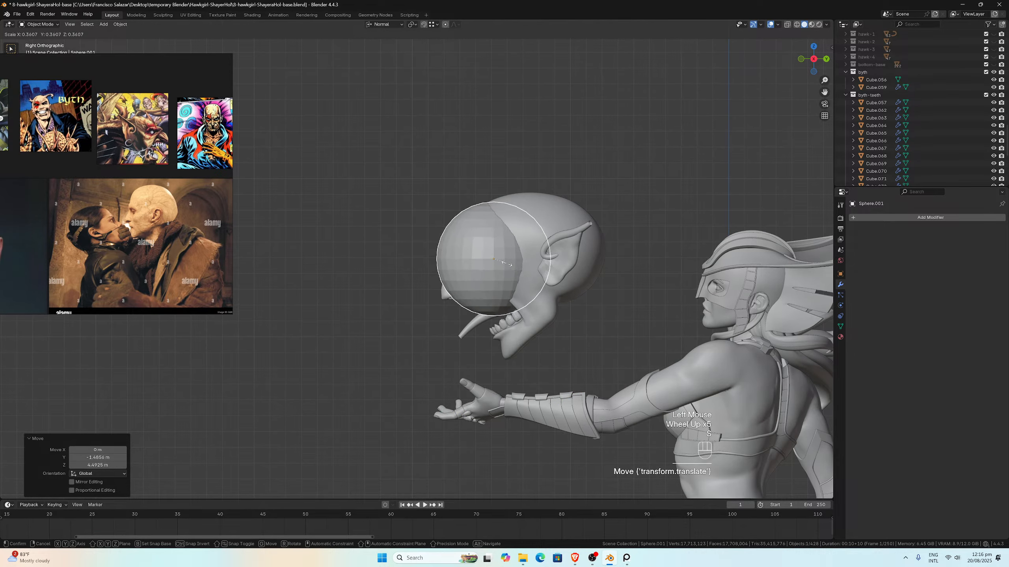
pyautogui.click(508, 264)
pyautogui.hotkey('ctrl', 'z')
# Step: Scale the sphere uniformly to 0.193 and move it about 0.46 m along negative Y, in front of the fanged face
pyautogui.press('s')
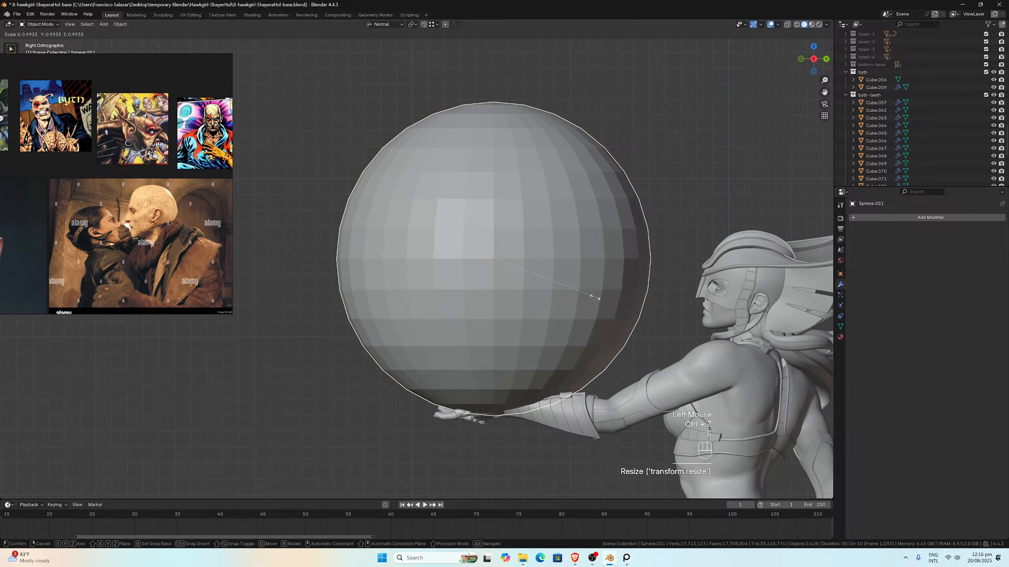
pyautogui.click(515, 257)
pyautogui.scroll(1, 515, 258)
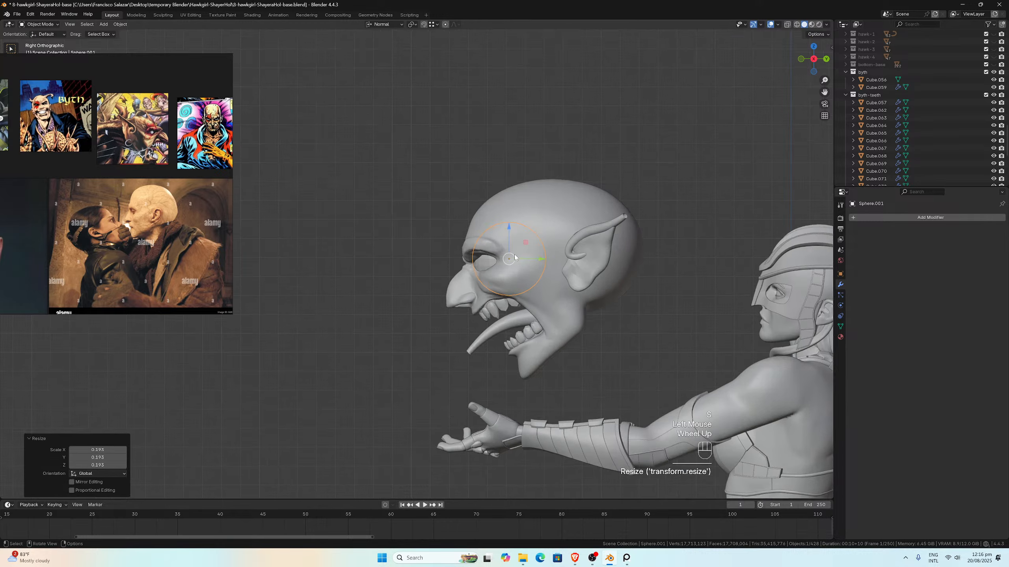
pyautogui.scroll(3, 515, 257)
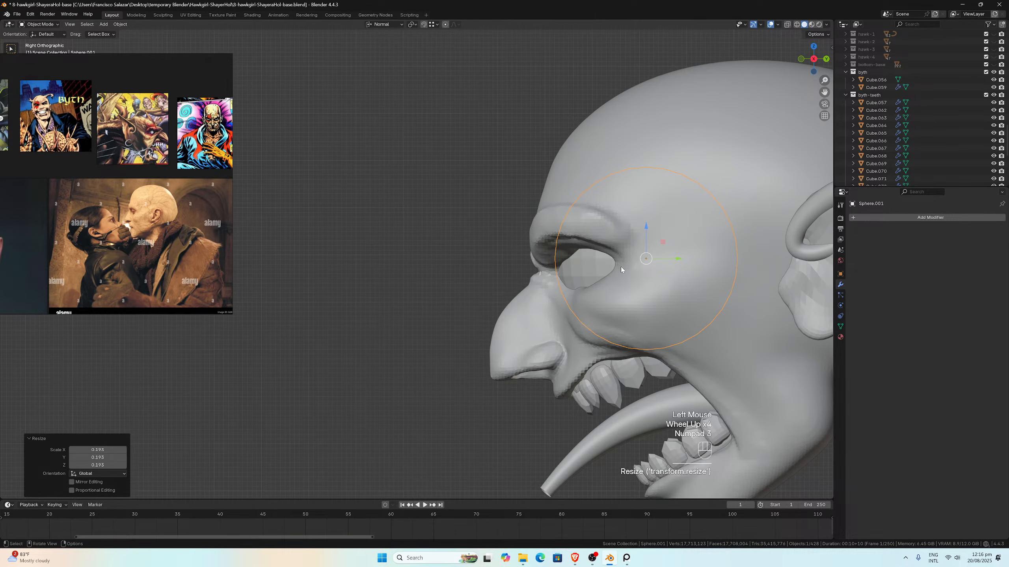
pyautogui.press('KP_3')
pyautogui.scroll(-1, 626, 272)
pyautogui.press('g')
pyautogui.click(452, 286)
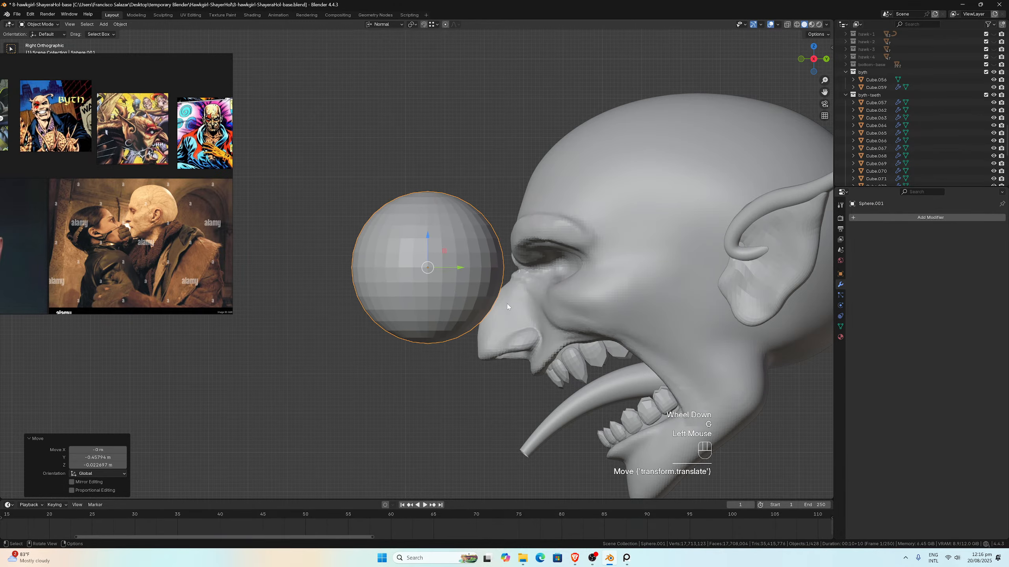
# Step: Rotate the sphere by exactly -90° about the view axis in the right orthographic view
pyautogui.press('r')
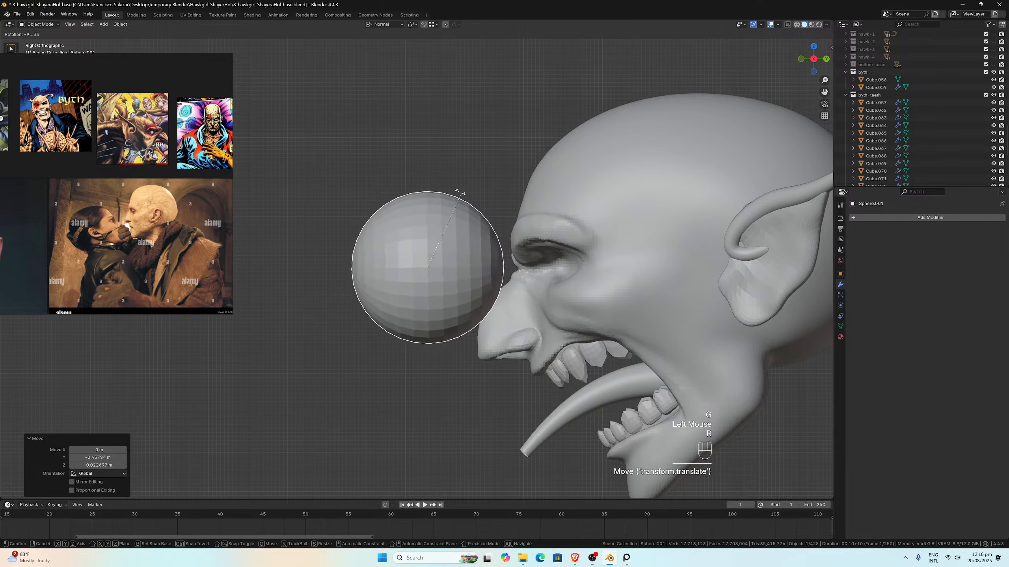
pyautogui.click(461, 198)
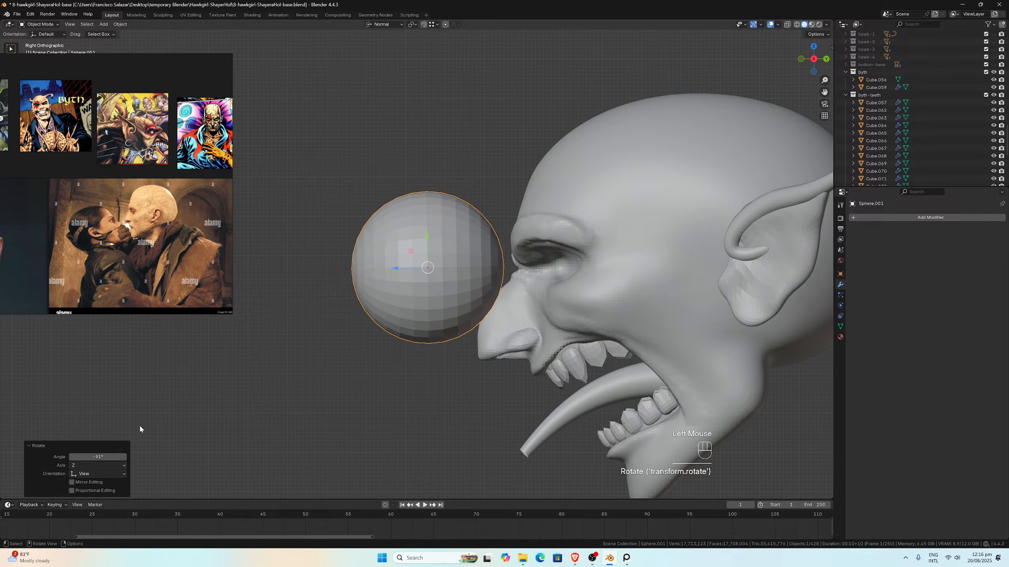
pyautogui.click(101, 457)
pyautogui.write('-90')
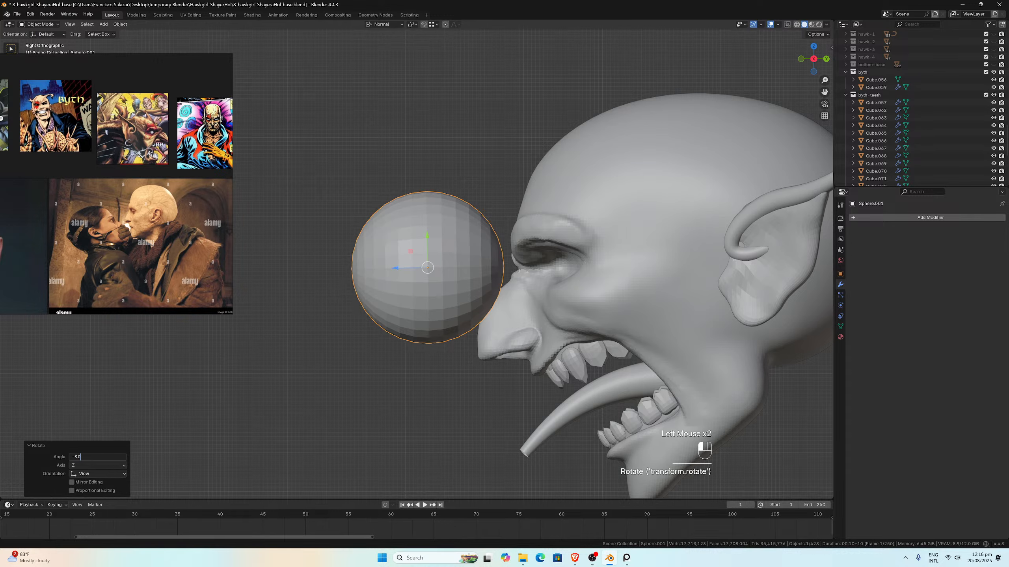
pyautogui.press('Return')
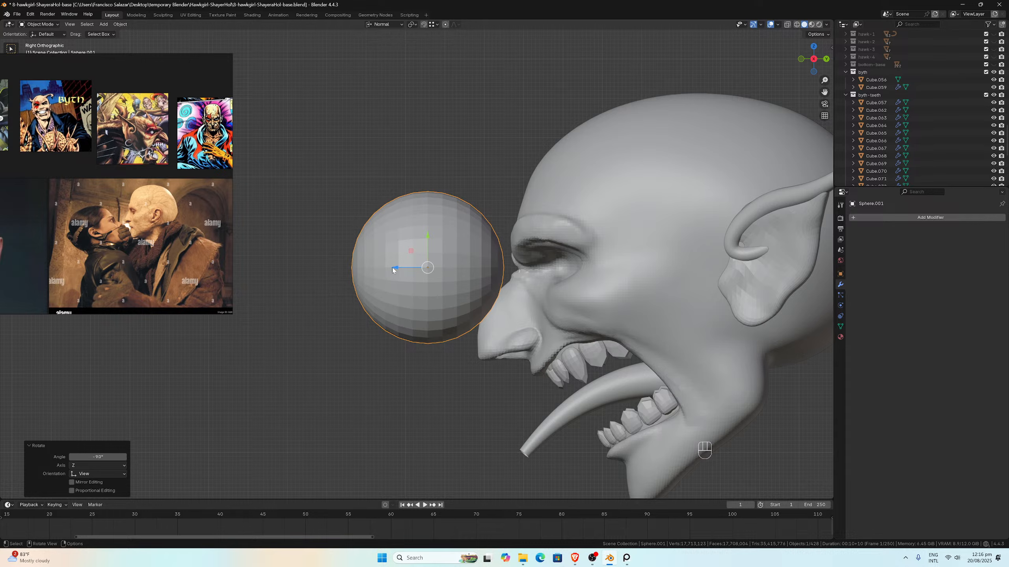
# Step: Move the sphere about -0.43 m along its local Z into the head and about 0.059 m along X toward one eye socket
pyautogui.moveTo(394, 268); pyautogui.dragTo(564, 267)
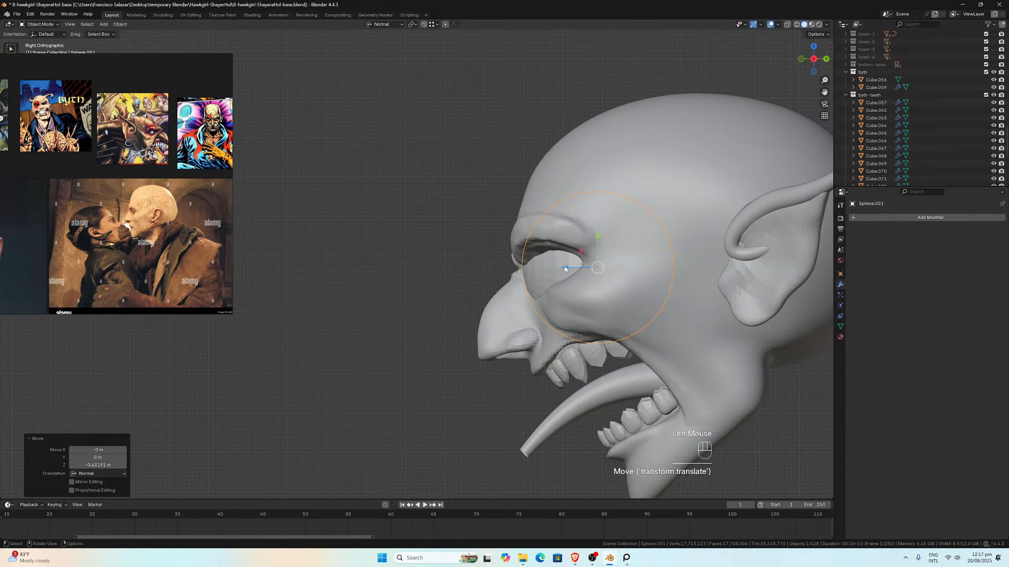
pyautogui.press('KP_1')
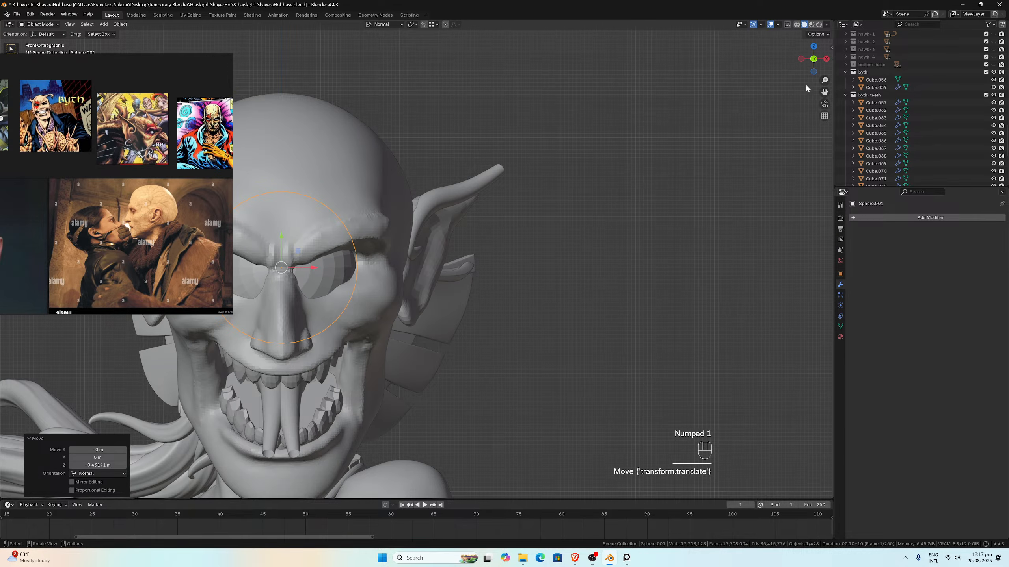
pyautogui.moveTo(824, 92); pyautogui.dragTo(939, 99)
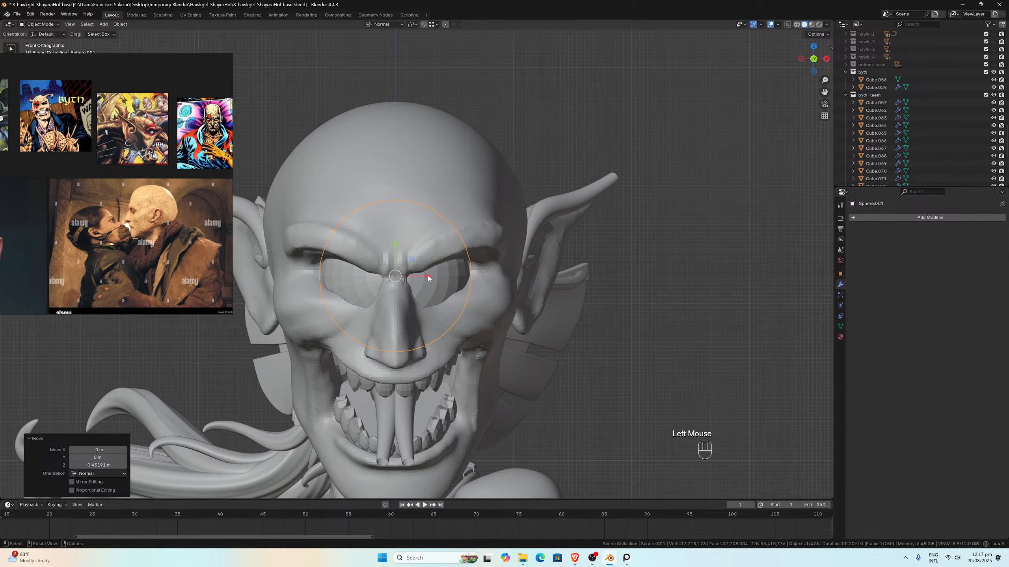
pyautogui.moveTo(427, 276); pyautogui.dragTo(451, 276)
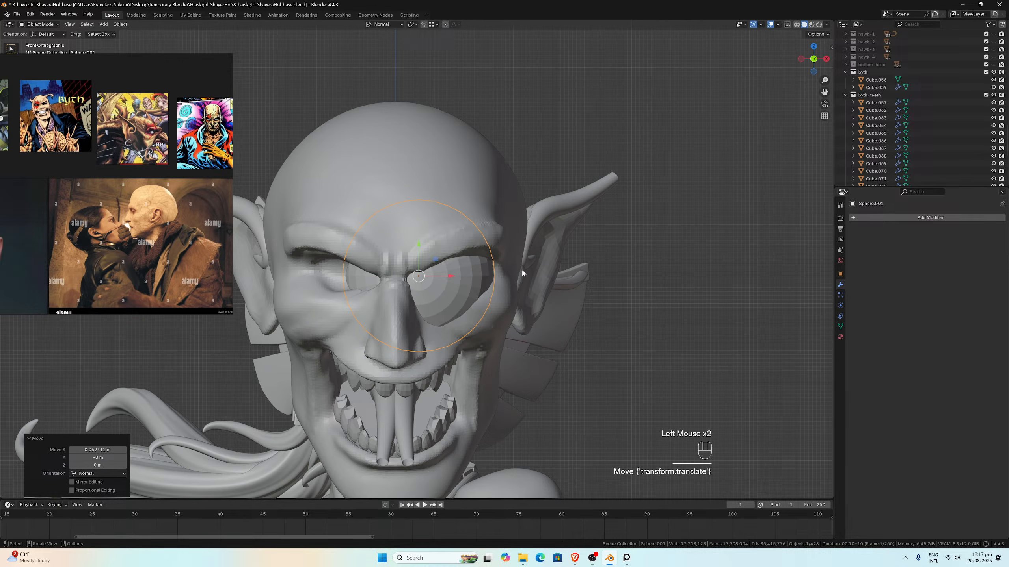
# Step: Copy the pointed ear's Mirror modifier to the eye sphere and disable the Merge option on the sphere's modifier
pyautogui.keyDown('shift'); pyautogui.click(527, 292); pyautogui.keyUp('shift')
pyautogui.hotkey('ctrl', 'l')
pyautogui.moveTo(528, 295)
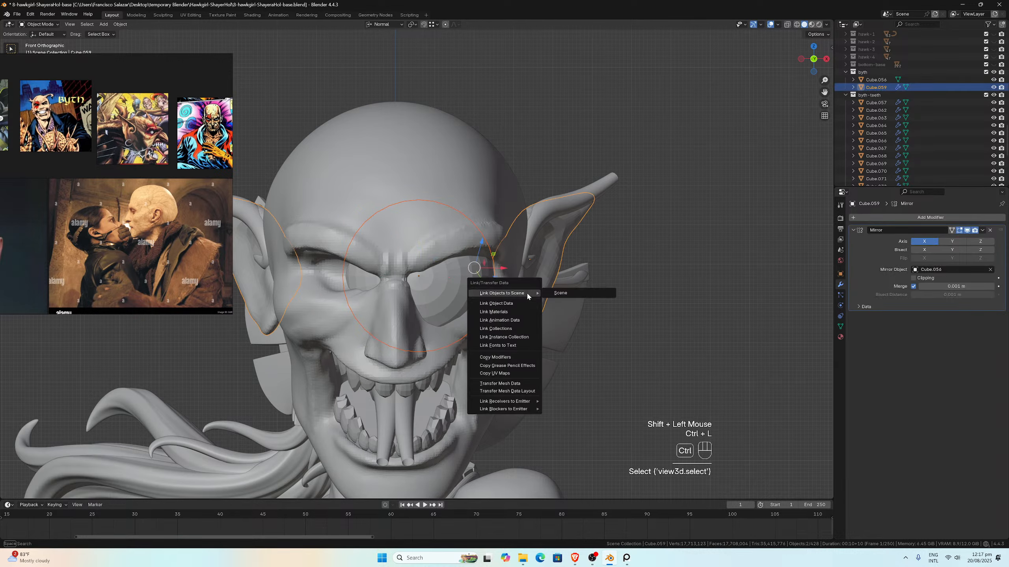
pyautogui.click(505, 357)
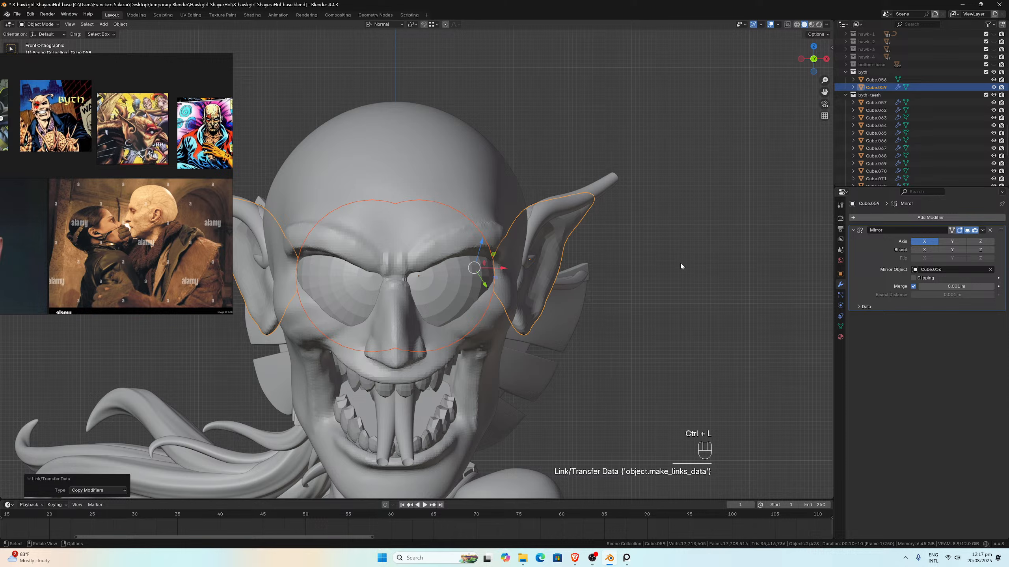
pyautogui.click(457, 287)
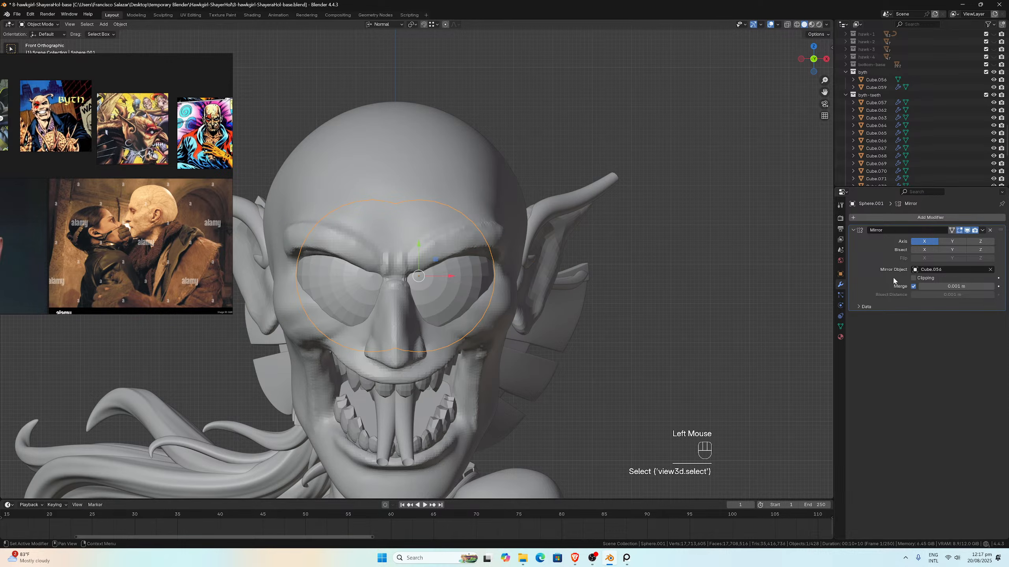
pyautogui.click(913, 286)
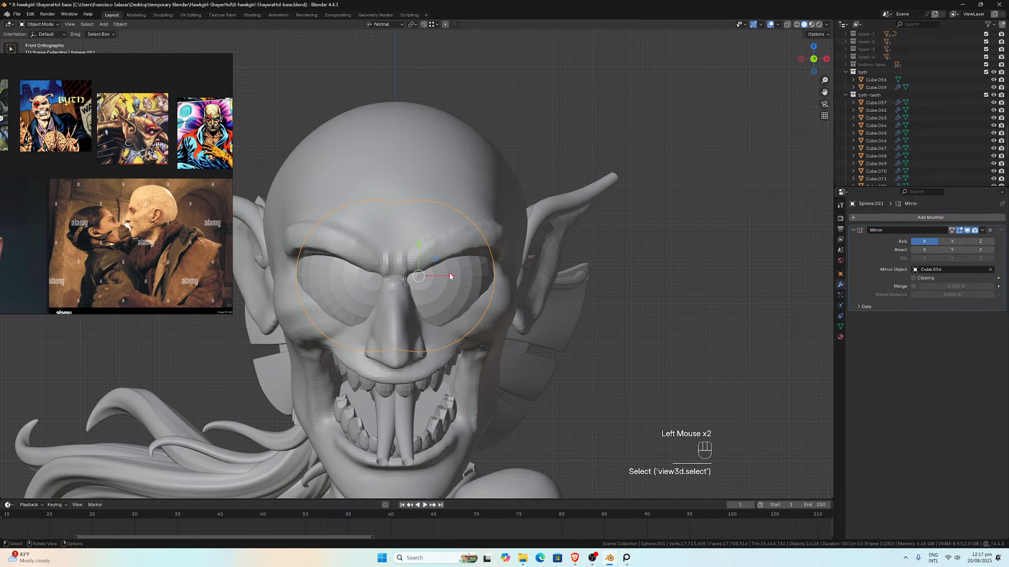
# Step: Move the mirrored eye sphere outward along X, starting with about 0.033 m, raise it slightly, and shrink it to roughly fit the eye socket
pyautogui.moveTo(450, 277); pyautogui.dragTo(463, 277)
pyautogui.press('s')
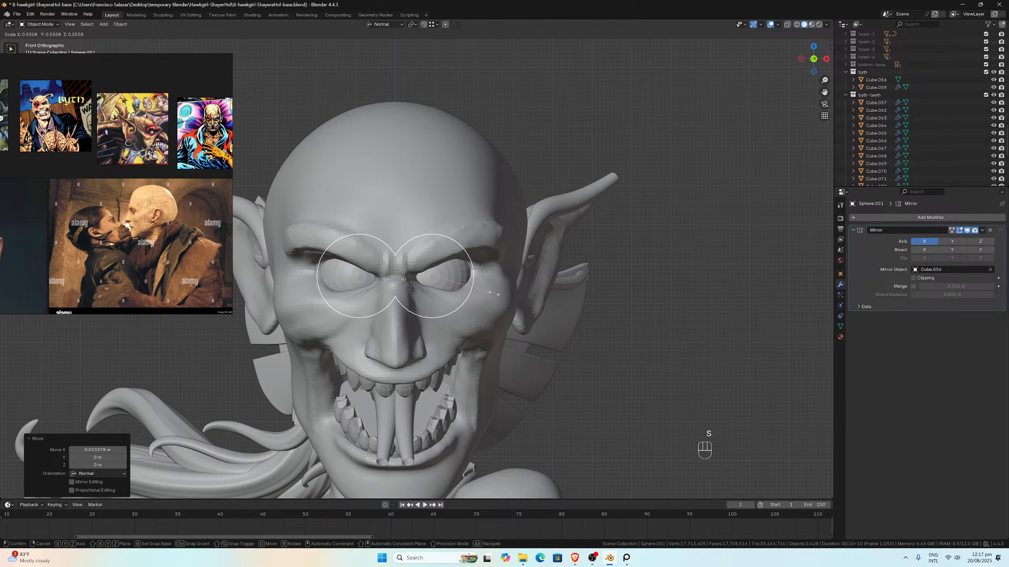
pyautogui.click(482, 287)
pyautogui.moveTo(469, 276); pyautogui.dragTo(483, 275)
pyautogui.moveTo(448, 243); pyautogui.dragTo(449, 240)
pyautogui.press('s')
pyautogui.click(490, 280)
# Step: Scale the eye sphere uniformly by 0.862 to match the reference eye and move it slightly forward in the right orthographic view
pyautogui.scroll(12, 152, 133)
pyautogui.click(455, 275)
pyautogui.press('s')
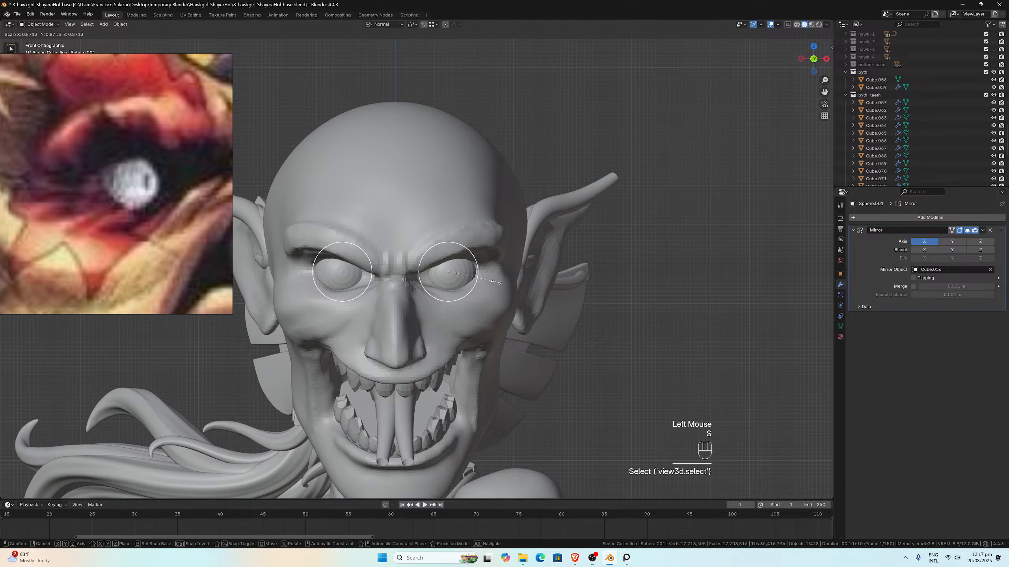
pyautogui.click(497, 284)
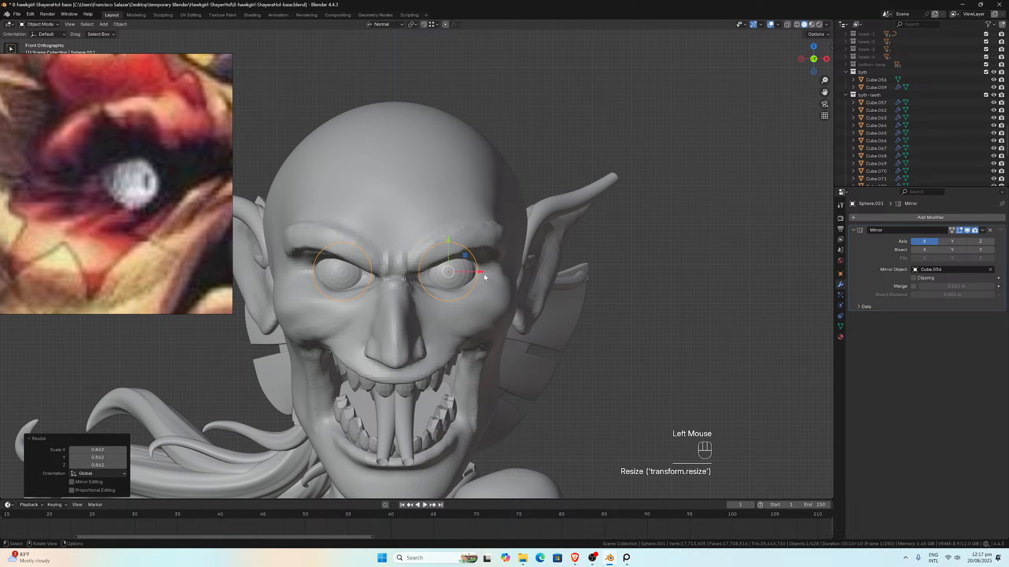
pyautogui.press('KP_3')
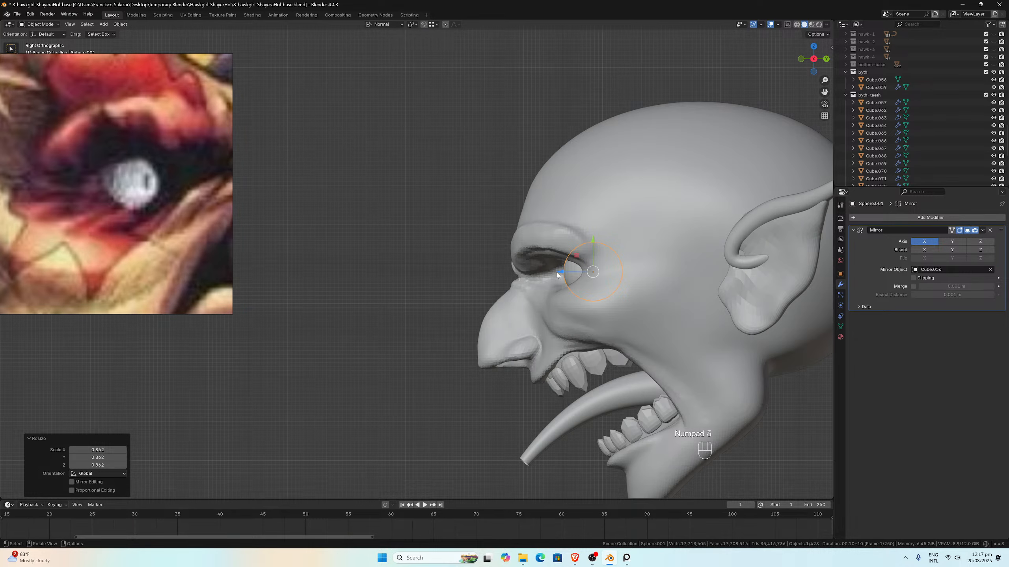
pyautogui.moveTo(559, 272); pyautogui.dragTo(556, 270)
pyautogui.moveTo(556, 271); pyautogui.dragTo(555, 271)
# Step: Switch the head to Sculpt Mode and reshape the lower eyelid around the eyeball with the Grab brush
pyautogui.click(619, 223)
pyautogui.hotkey('ctrl', 'Tab')
pyautogui.scroll(-2, 343, 216)
pyautogui.press('KP_3')
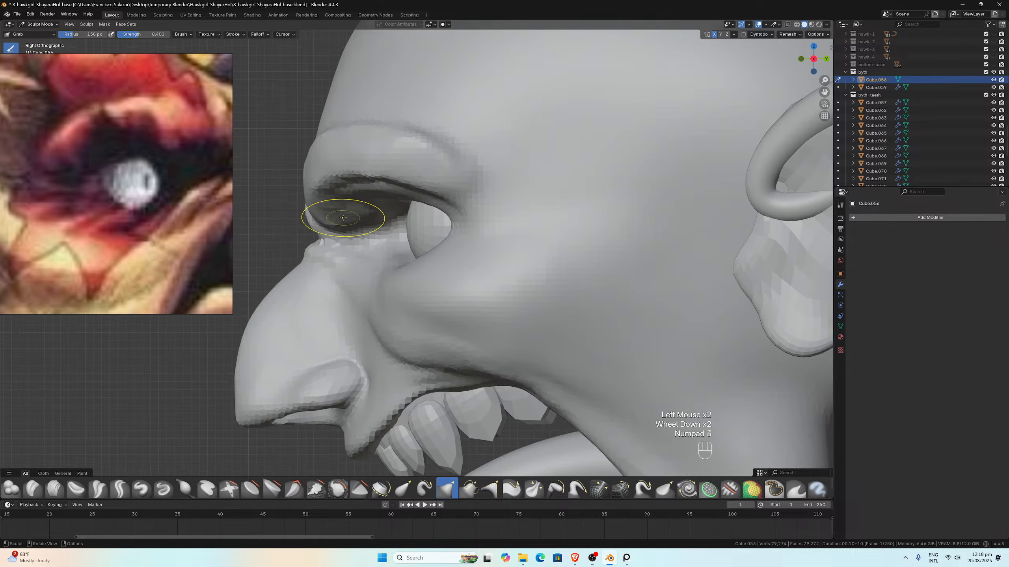
pyautogui.moveTo(377, 222); pyautogui.dragTo(393, 263)
pyautogui.moveTo(393, 263); pyautogui.dragTo(389, 251, button='middle')
pyautogui.moveTo(389, 251); pyautogui.dragTo(385, 258)
pyautogui.moveTo(386, 259); pyautogui.dragTo(393, 263)
pyautogui.moveTo(418, 266); pyautogui.dragTo(421, 269)
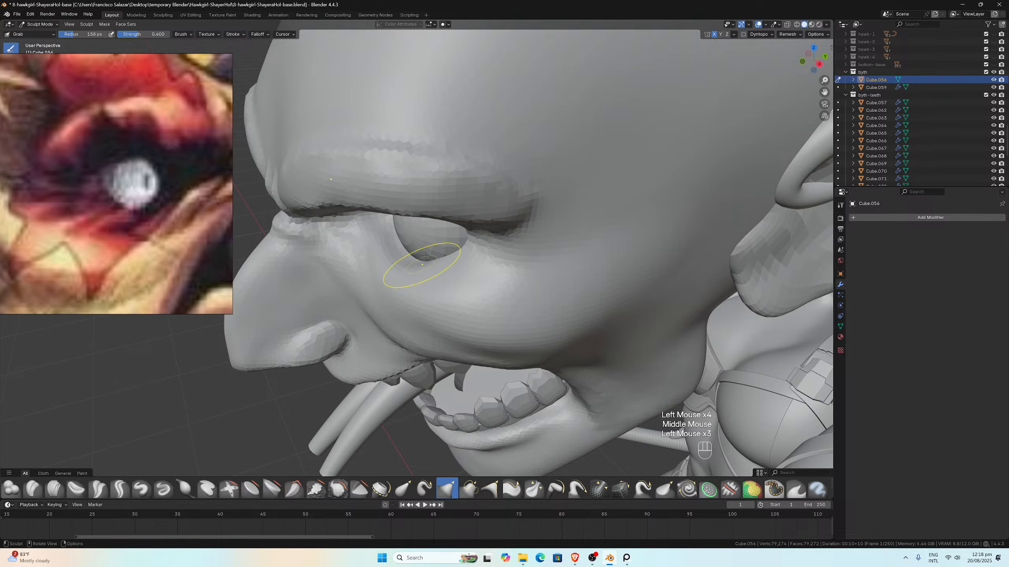
# Step: Pull the cheek area beneath the outer eye into shape with the Grab brush and smooth its surface
pyautogui.moveTo(422, 268); pyautogui.dragTo(504, 259, button='middle')
pyautogui.moveTo(456, 245); pyautogui.dragTo(496, 264)
pyautogui.scroll(-1, 473, 254)
pyautogui.keyDown('shift'); pyautogui.moveTo(497, 263); pyautogui.dragTo(494, 266); pyautogui.keyUp('shift')
pyautogui.keyDown('shift'); pyautogui.moveTo(495, 261); pyautogui.dragTo(489, 272); pyautogui.keyUp('shift')
pyautogui.keyDown('shift'); pyautogui.moveTo(490, 269); pyautogui.dragTo(482, 278); pyautogui.keyUp('shift')
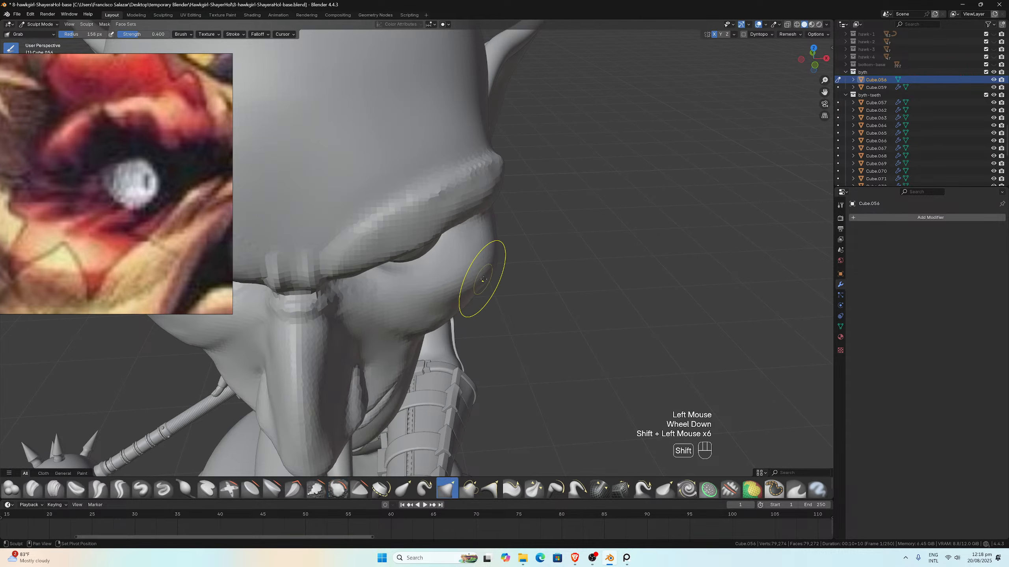
pyautogui.scroll(-1, 482, 277)
pyautogui.moveTo(481, 274); pyautogui.dragTo(385, 242, button='middle')
pyautogui.scroll(1, 393, 248)
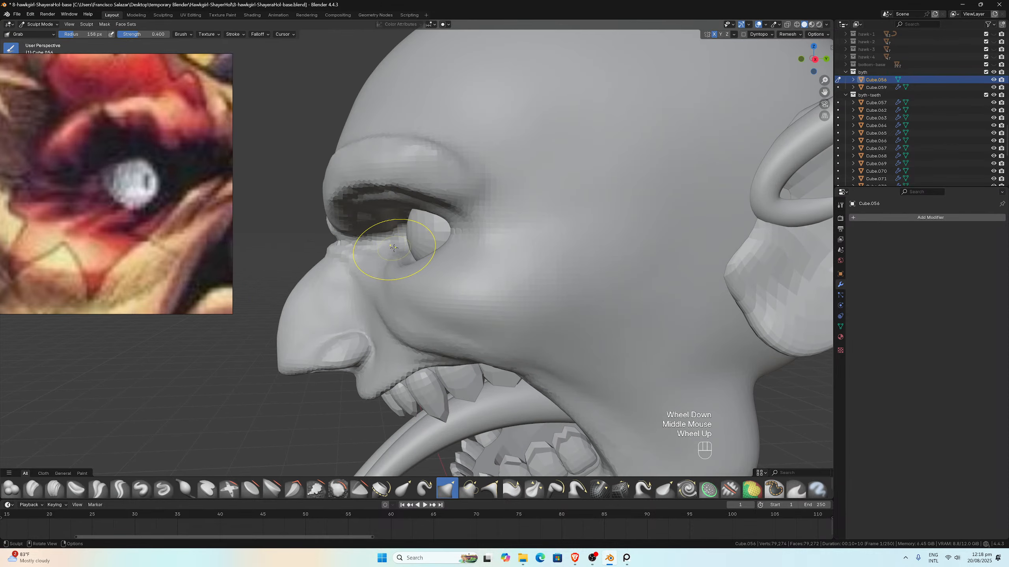
# Step: Pull the upper eyelid edge over the eyeball with the Grab brush after checking the side profile
pyautogui.press('KP_3')
pyautogui.scroll(-3, 393, 249)
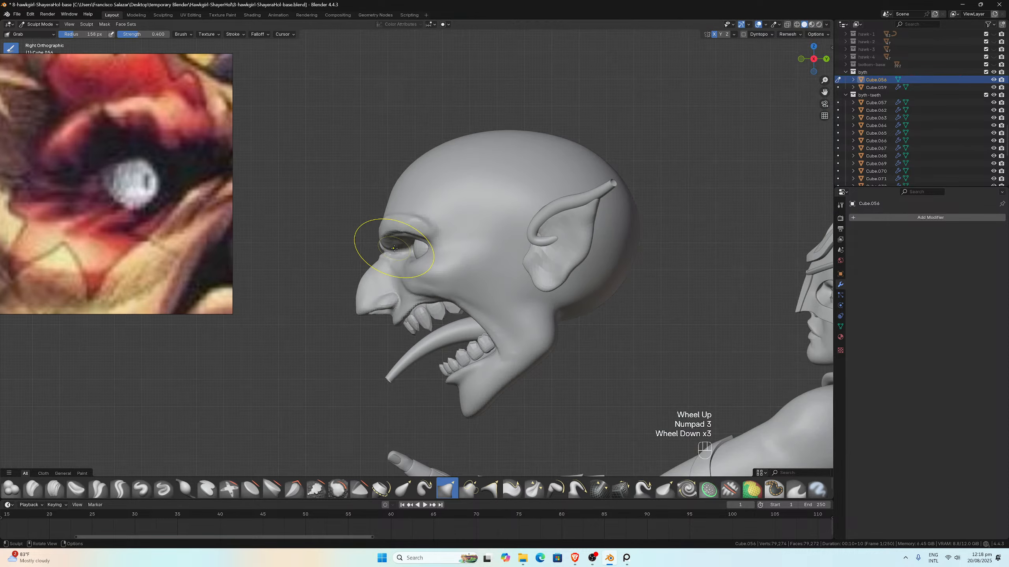
pyautogui.scroll(5, 394, 255)
pyautogui.moveTo(394, 217); pyautogui.dragTo(463, 201, button='middle')
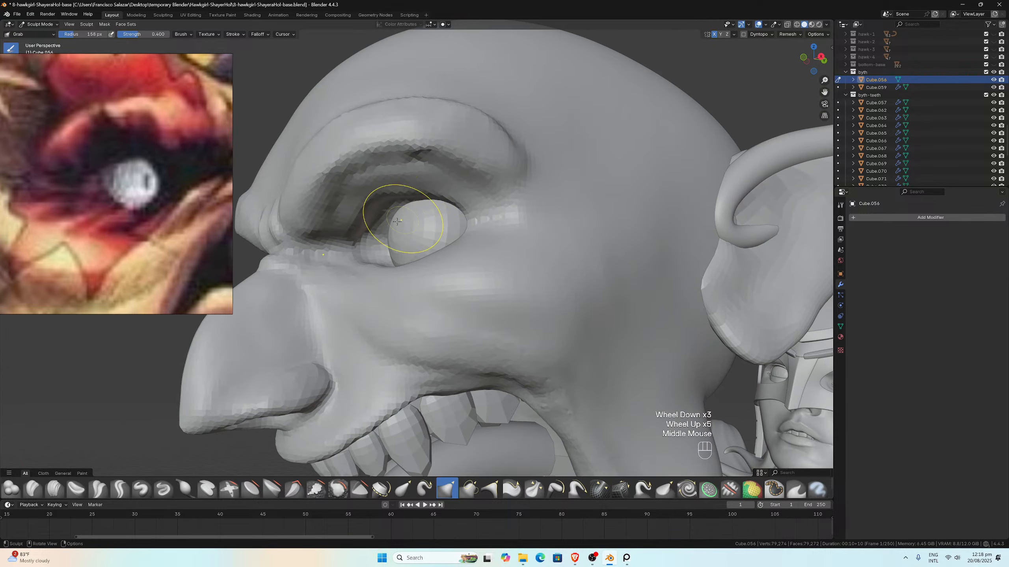
pyautogui.moveTo(406, 219); pyautogui.dragTo(419, 202)
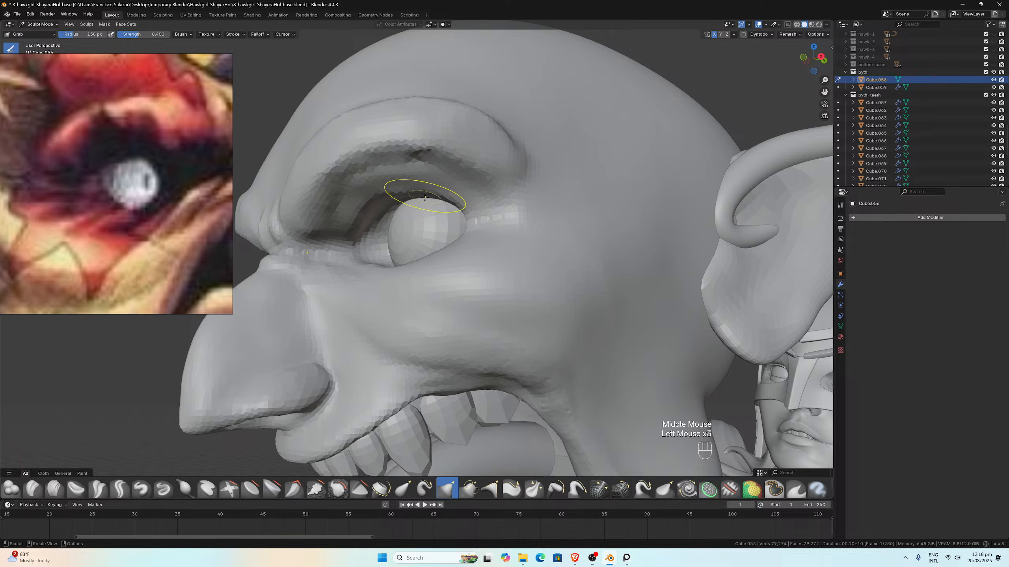
# Step: Adjust the lower eyelid rim against the eyeball with Grab strokes and smooth it toward the inner corner
pyautogui.moveTo(420, 202); pyautogui.dragTo(387, 220, button='middle')
pyautogui.scroll(1, 383, 226)
pyautogui.moveTo(383, 225)
pyautogui.mouseDown()
pyautogui.moveTo(366, 247)
pyautogui.moveTo(407, 258)
pyautogui.mouseUp()
pyautogui.moveTo(434, 243); pyautogui.dragTo(439, 255)
pyautogui.moveTo(454, 245); pyautogui.dragTo(460, 256)
pyautogui.moveTo(465, 234); pyautogui.dragTo(425, 262)
pyautogui.moveTo(350, 251)
pyautogui.mouseDown()
pyautogui.moveTo(341, 250)
pyautogui.moveTo(356, 258)
pyautogui.mouseUp()
pyautogui.keyDown('shift'); pyautogui.moveTo(354, 257); pyautogui.dragTo(369, 266); pyautogui.keyUp('shift')
# Step: Try to pull the outer eye corner forward over the eyeball in the side view, and undo the strokes
pyautogui.moveTo(369, 265); pyautogui.dragTo(335, 218, button='middle')
pyautogui.scroll(-1, 336, 218)
pyautogui.scroll(2, 336, 217)
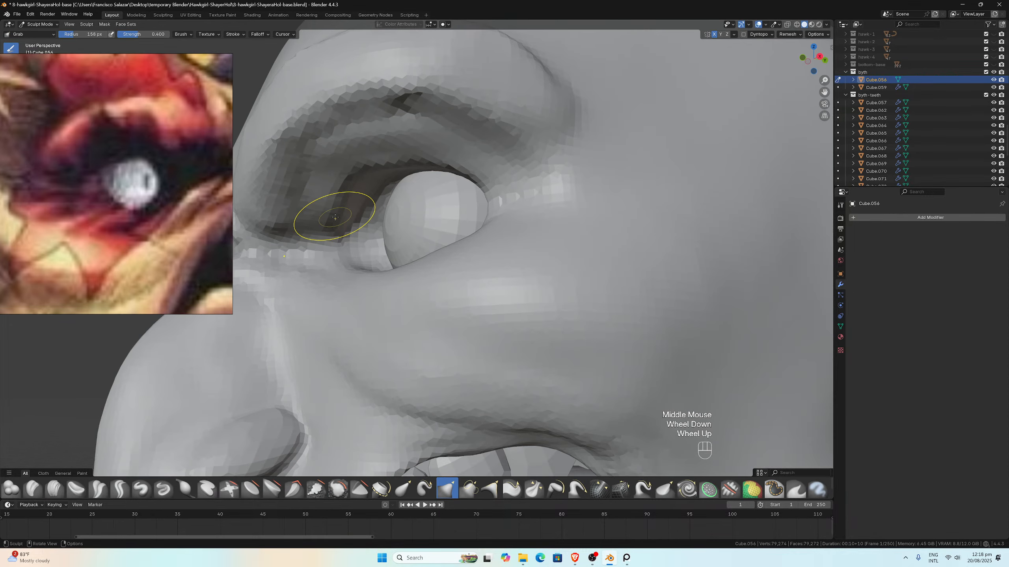
pyautogui.press('KP_3')
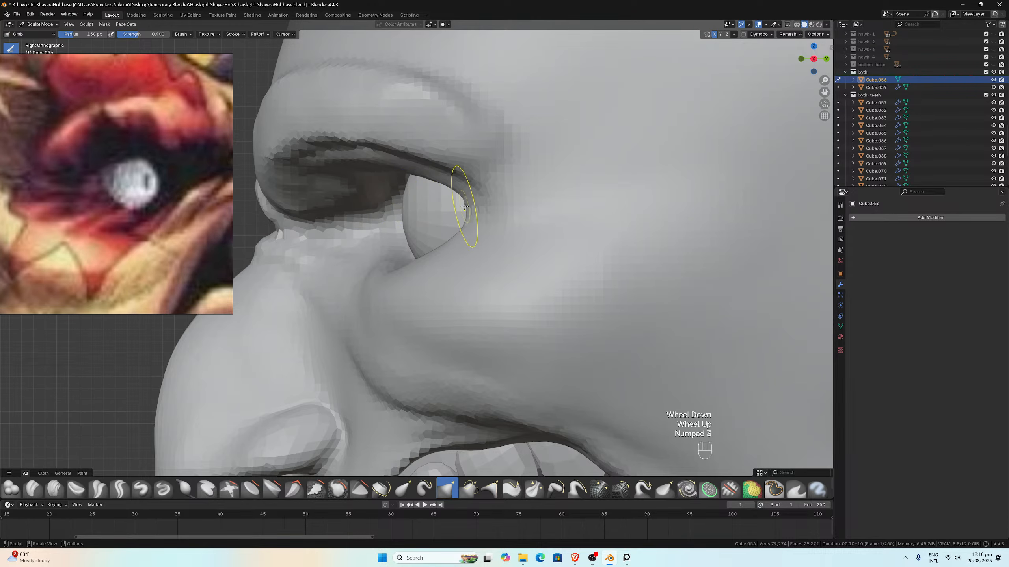
pyautogui.moveTo(466, 210)
pyautogui.mouseDown()
pyautogui.moveTo(484, 209)
pyautogui.moveTo(464, 210)
pyautogui.moveTo(464, 223)
pyautogui.moveTo(422, 201)
pyautogui.mouseUp()
pyautogui.hotkey('ctrl', 'z')
pyautogui.hotkey('ctrl', 'z')
pyautogui.scroll(-2, 461, 207)
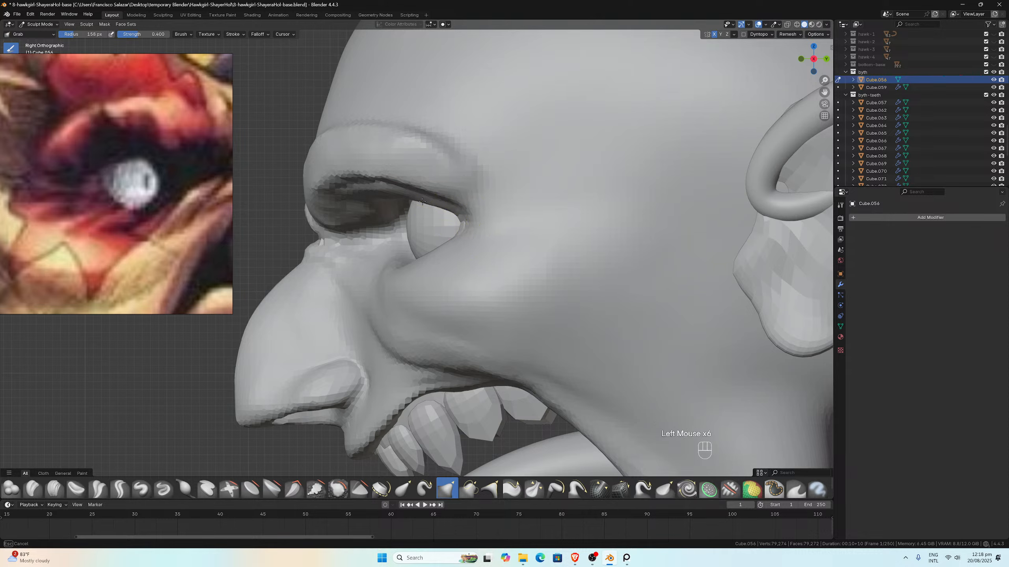
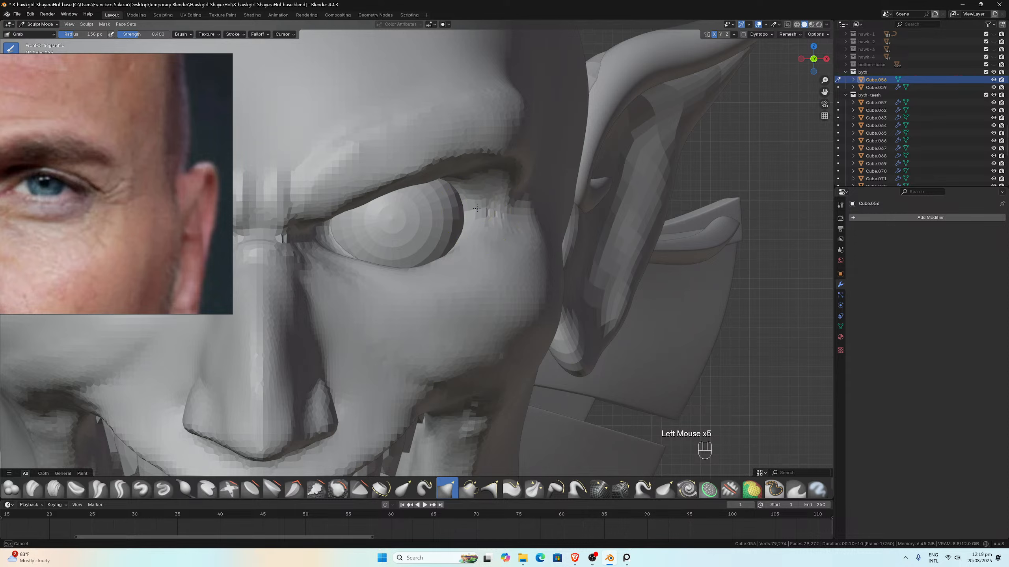
# Step: Pull the inner eye corner toward the eyeball in the front view with the Grab brush
pyautogui.scroll(4, 338, 242)
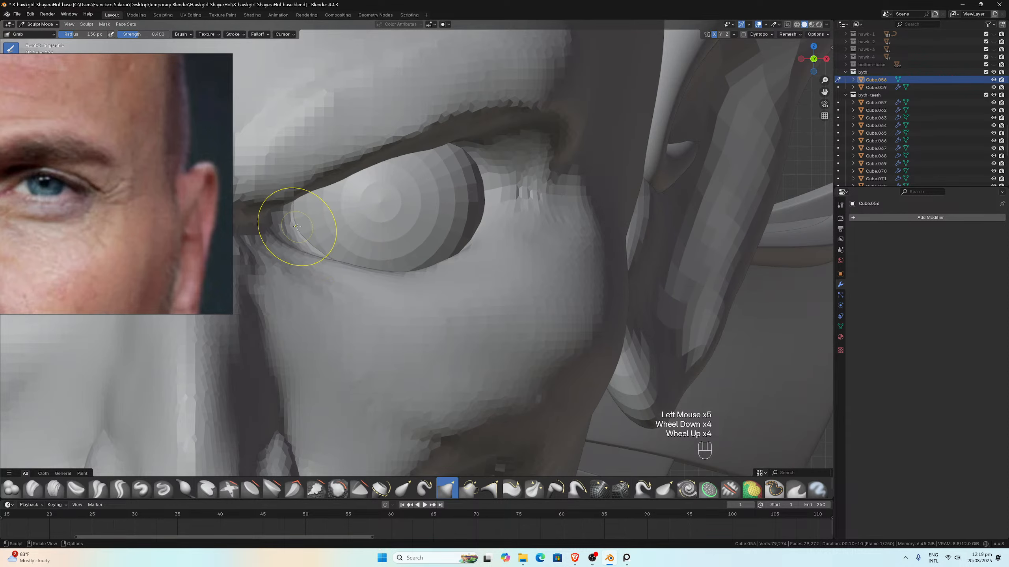
pyautogui.moveTo(293, 226)
pyautogui.mouseDown()
pyautogui.moveTo(272, 219)
pyautogui.moveTo(308, 233)
pyautogui.moveTo(304, 243)
pyautogui.moveTo(317, 235)
pyautogui.mouseUp()
pyautogui.scroll(-3, 383, 226)
pyautogui.moveTo(383, 225)
pyautogui.mouseDown(button='middle')
pyautogui.moveTo(388, 238)
pyautogui.moveTo(405, 225)
pyautogui.mouseUp(button='middle')
pyautogui.scroll(-1, 353, 232)
# Step: Examine the eye area in the portrait and comic reference images and compare it with the head's side profile
pyautogui.press('KP_3')
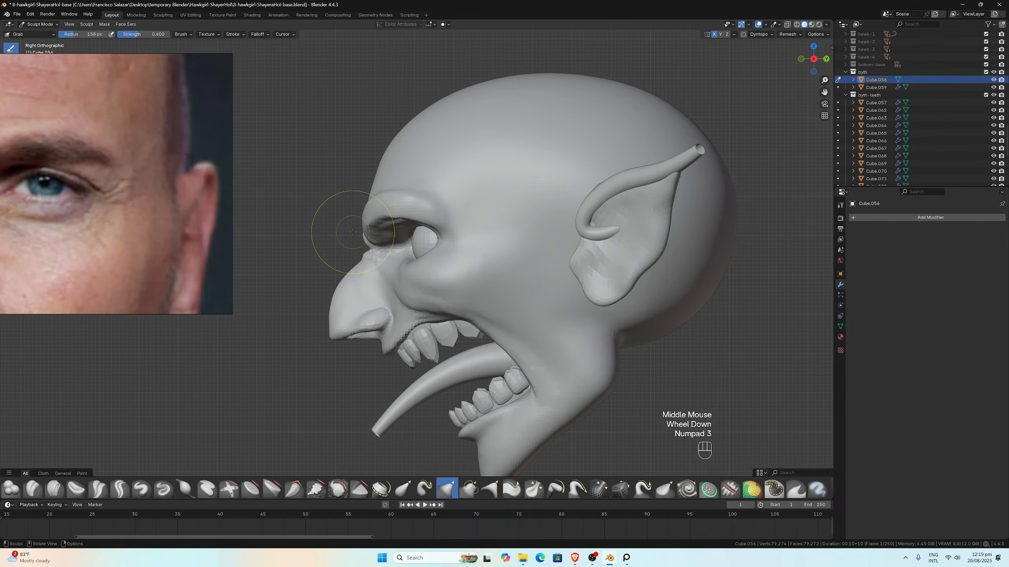
pyautogui.scroll(-4, 119, 179)
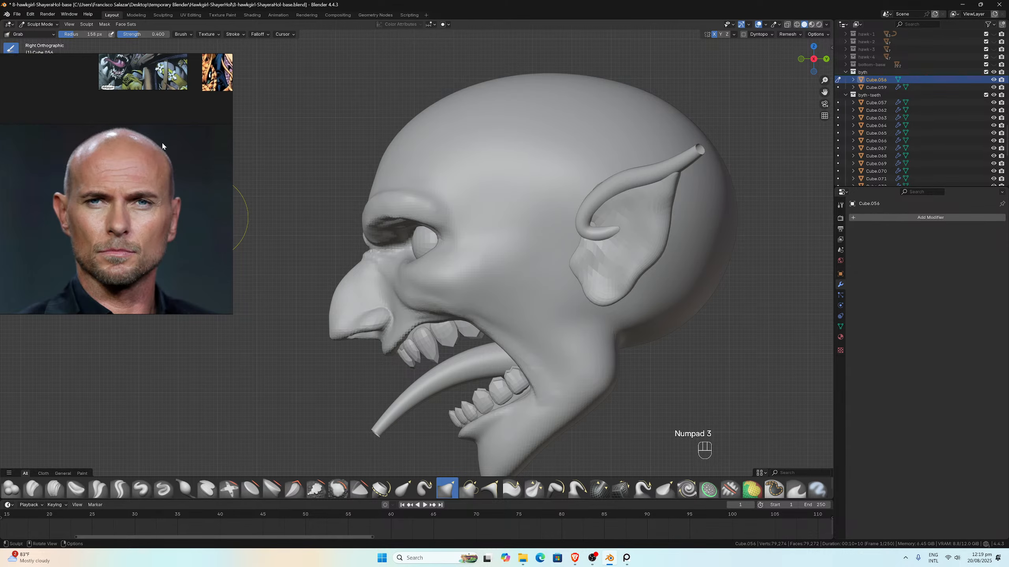
pyautogui.scroll(3, 152, 145)
pyautogui.scroll(3, 151, 145)
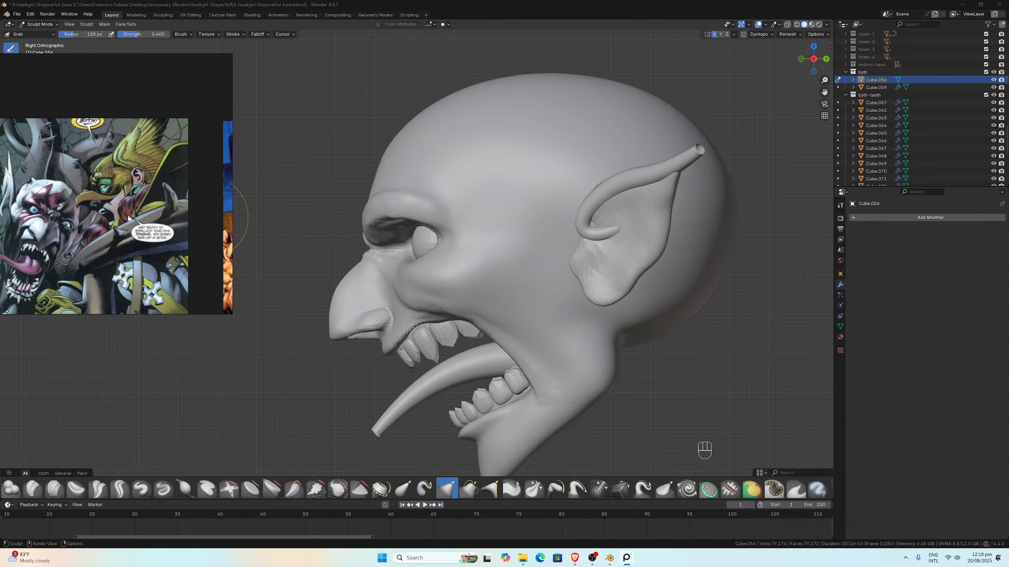
pyautogui.scroll(-5, 97, 232)
pyautogui.scroll(3, 72, 238)
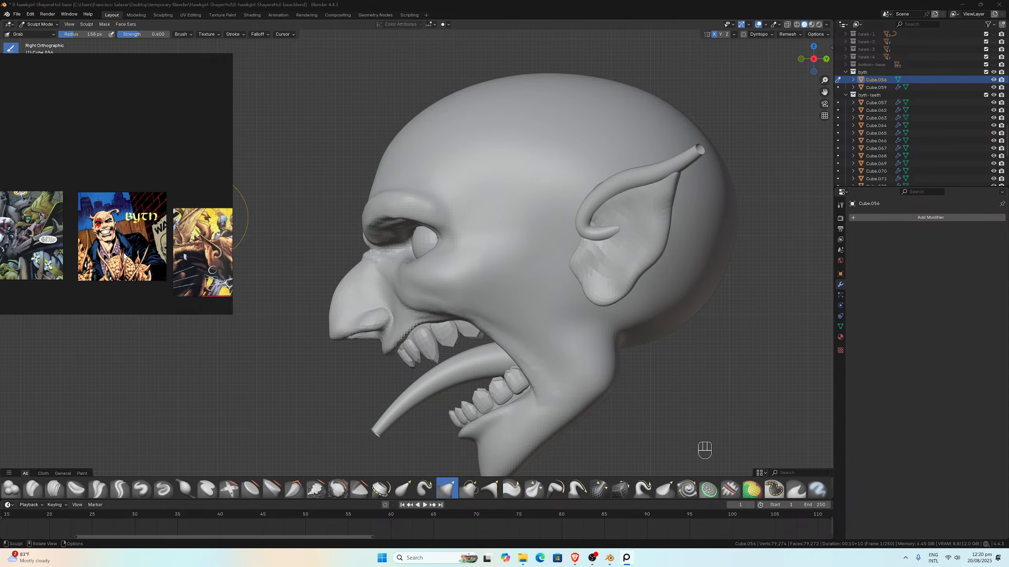
pyautogui.scroll(-3, 93, 230)
pyautogui.scroll(4, 99, 244)
pyautogui.scroll(6, 99, 244)
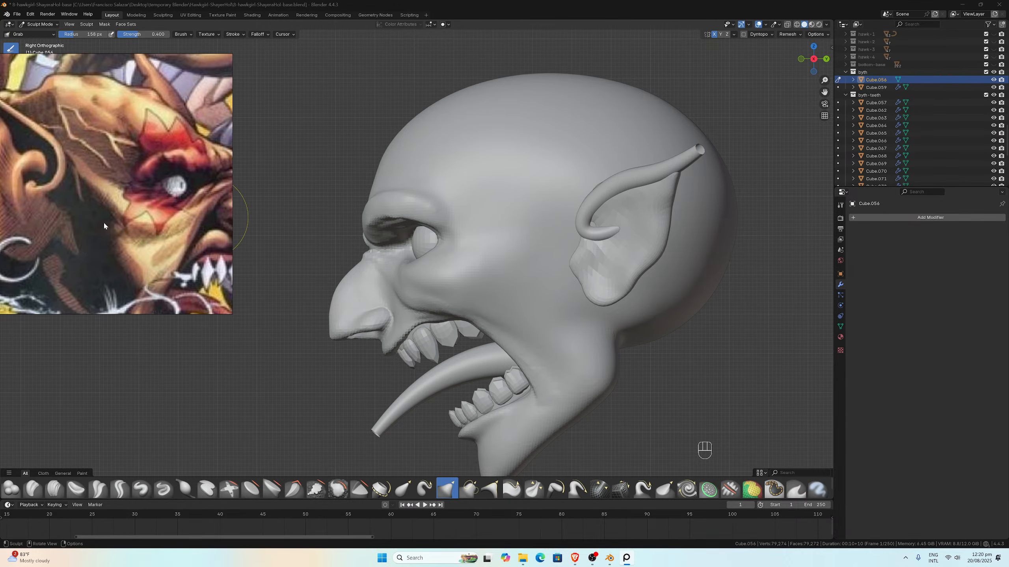
pyautogui.scroll(-2, 102, 215)
pyautogui.scroll(2, 115, 214)
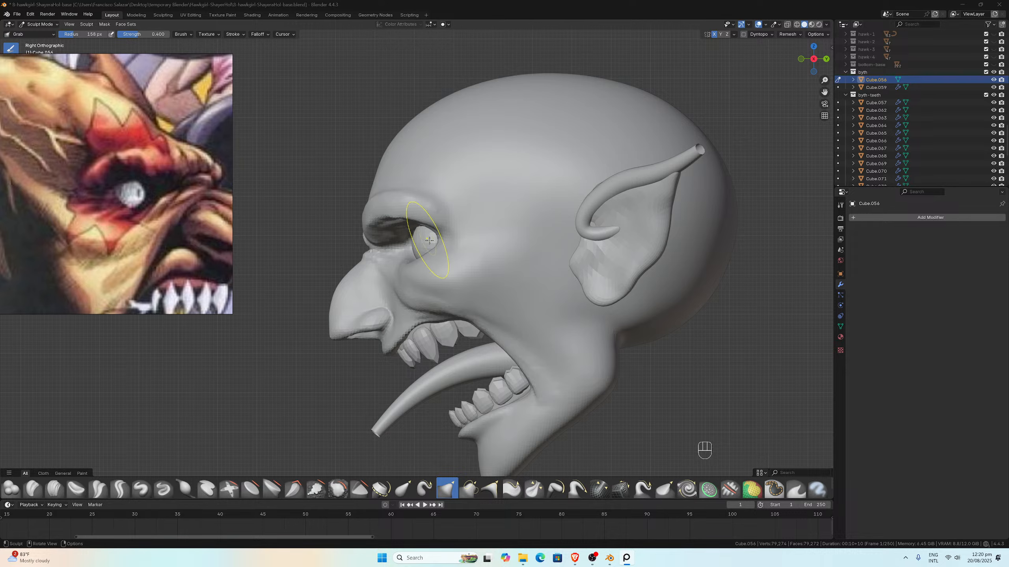
pyautogui.scroll(2, 430, 246)
pyautogui.scroll(2, 434, 257)
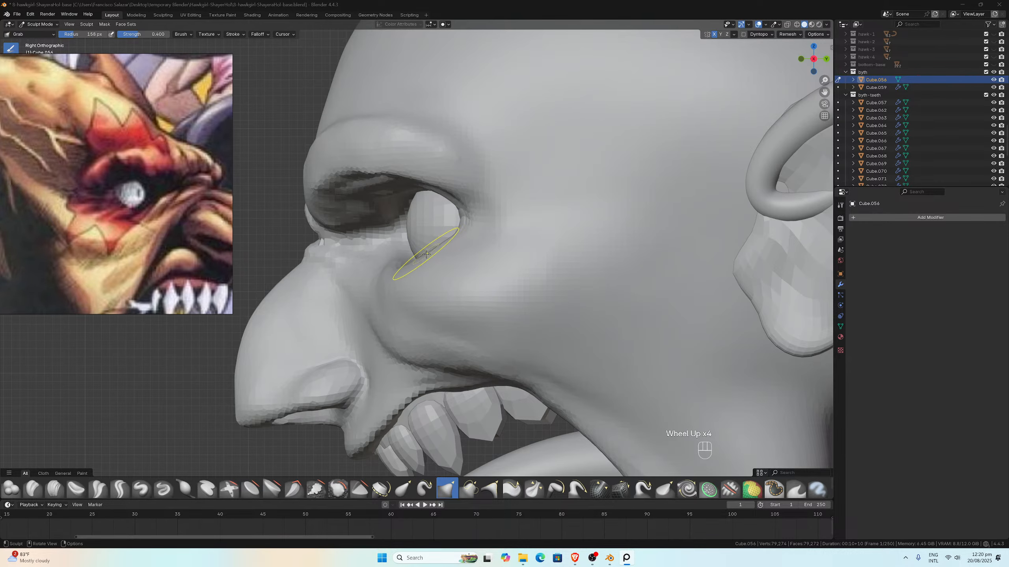
pyautogui.scroll(-2, 423, 255)
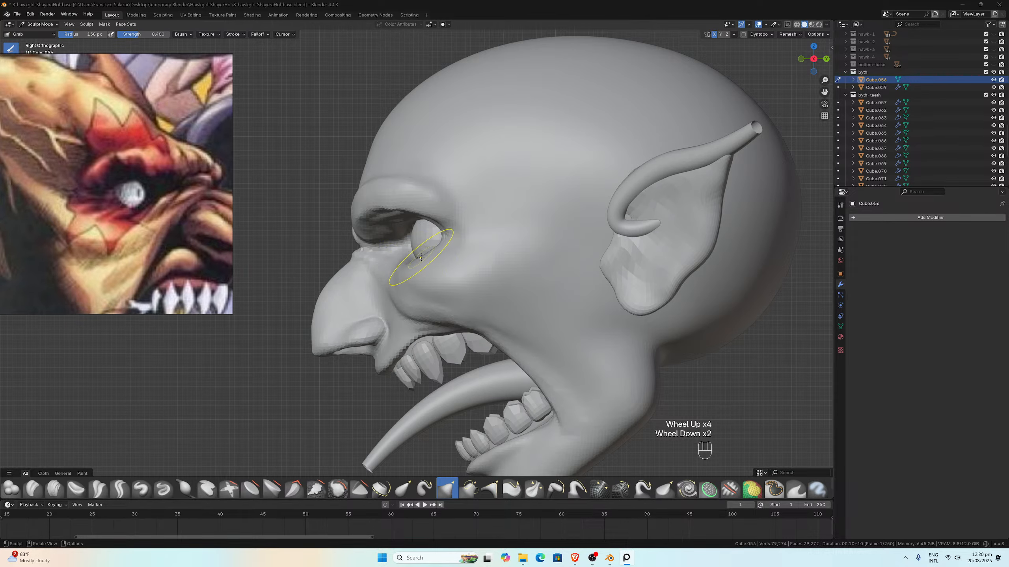
# Step: Pull the lower eyelid back in the side view and reshape the area between inner eye corner and nose from the front
pyautogui.click(419, 256)
pyautogui.moveTo(420, 257); pyautogui.dragTo(439, 256)
pyautogui.press('KP_1')
pyautogui.scroll(4, 397, 254)
pyautogui.moveTo(342, 281)
pyautogui.mouseDown()
pyautogui.moveTo(310, 243)
pyautogui.moveTo(302, 257)
pyautogui.mouseUp()
pyautogui.scroll(-2, 314, 278)
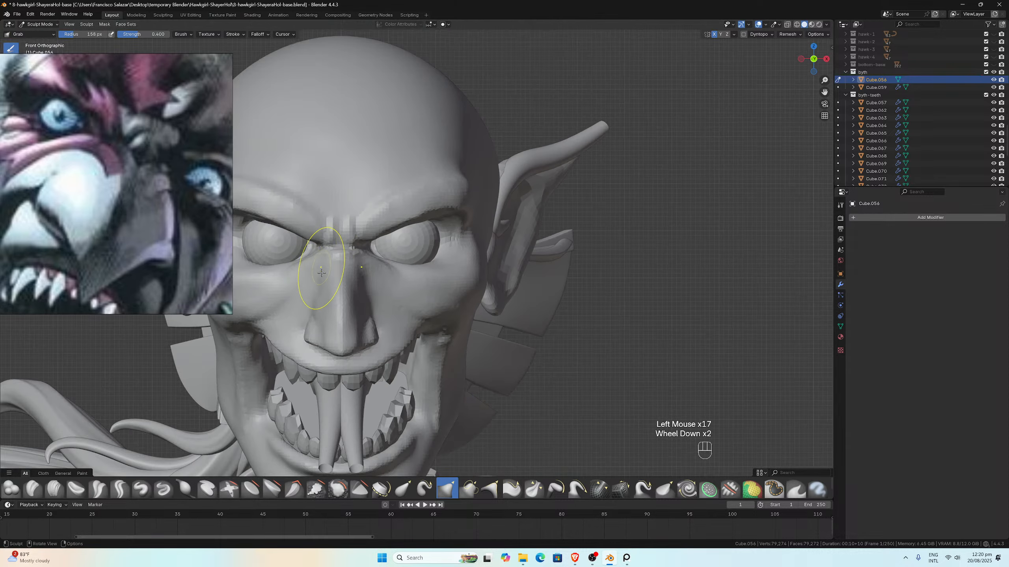
# Step: Adjust the nose bridge beside the inner eye corners with Grab strokes from the front and from above
pyautogui.moveTo(326, 293); pyautogui.dragTo(322, 304, button='middle')
pyautogui.scroll(2, 322, 304)
pyautogui.moveTo(328, 300); pyautogui.dragTo(338, 302)
pyautogui.moveTo(338, 303); pyautogui.dragTo(371, 337, button='middle')
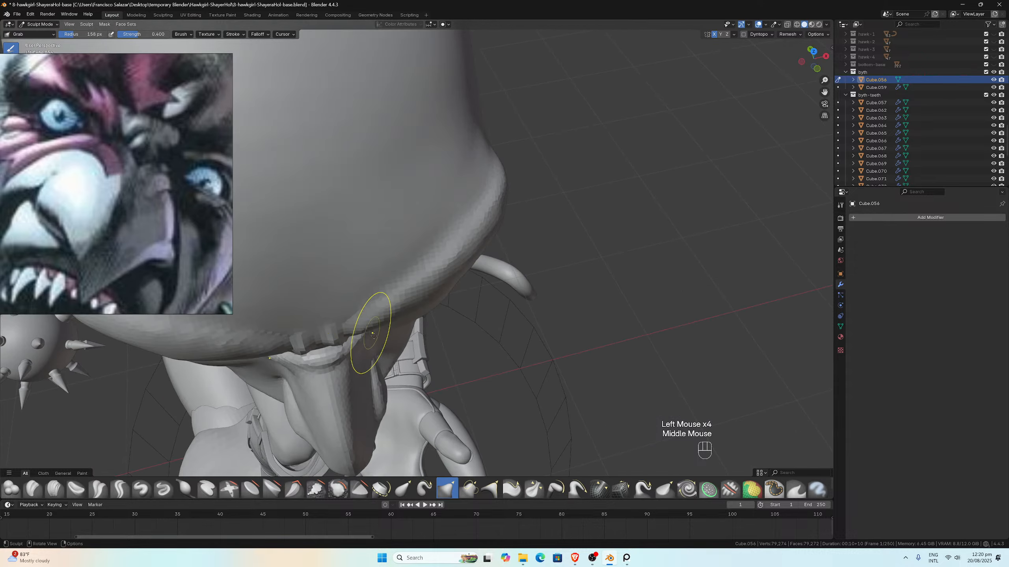
pyautogui.moveTo(361, 330); pyautogui.dragTo(360, 337)
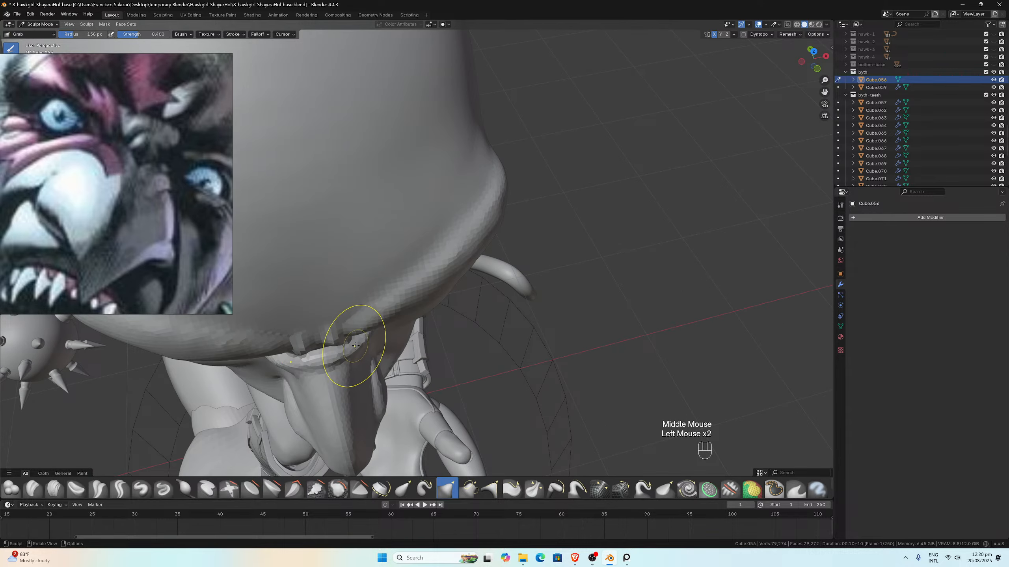
# Step: Reshape the crease between the side of the nose and the inner cheek with the Grab brush
pyautogui.moveTo(354, 338); pyautogui.dragTo(274, 317, button='middle')
pyautogui.scroll(-1, 274, 317)
pyautogui.scroll(3, 338, 270)
pyautogui.moveTo(338, 270); pyautogui.dragTo(331, 243, button='middle')
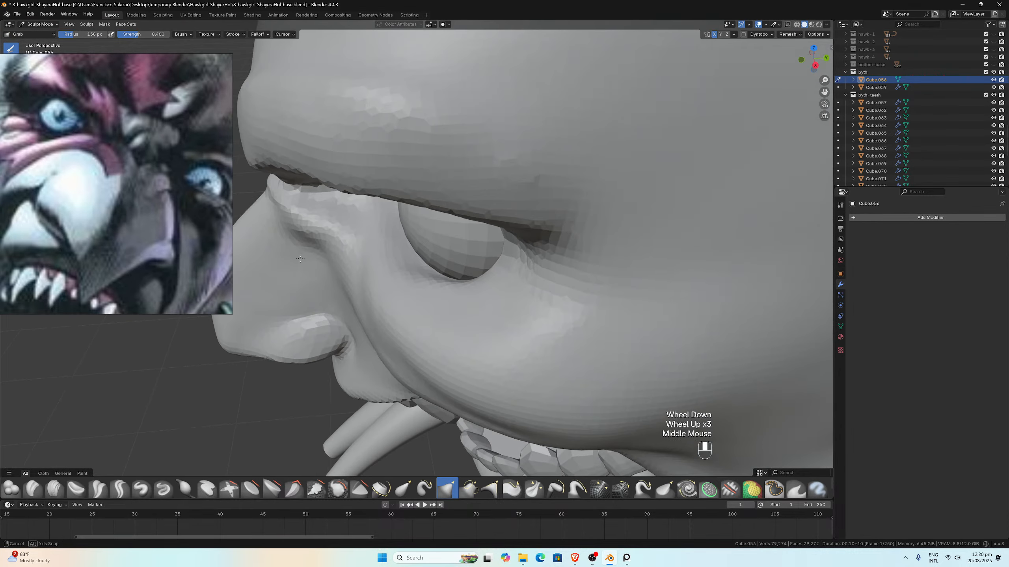
pyautogui.click(329, 250)
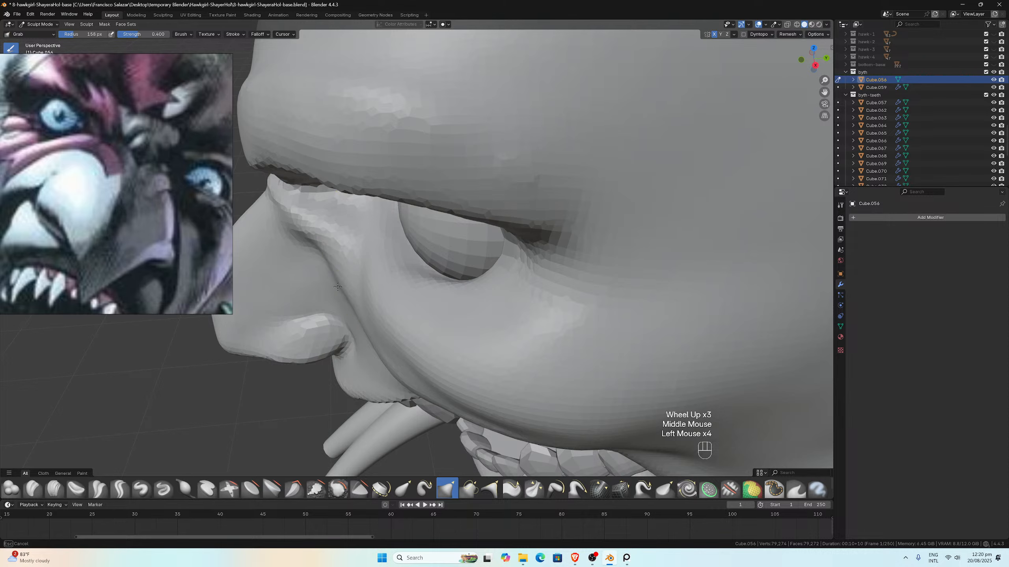
pyautogui.moveTo(331, 266); pyautogui.dragTo(315, 244)
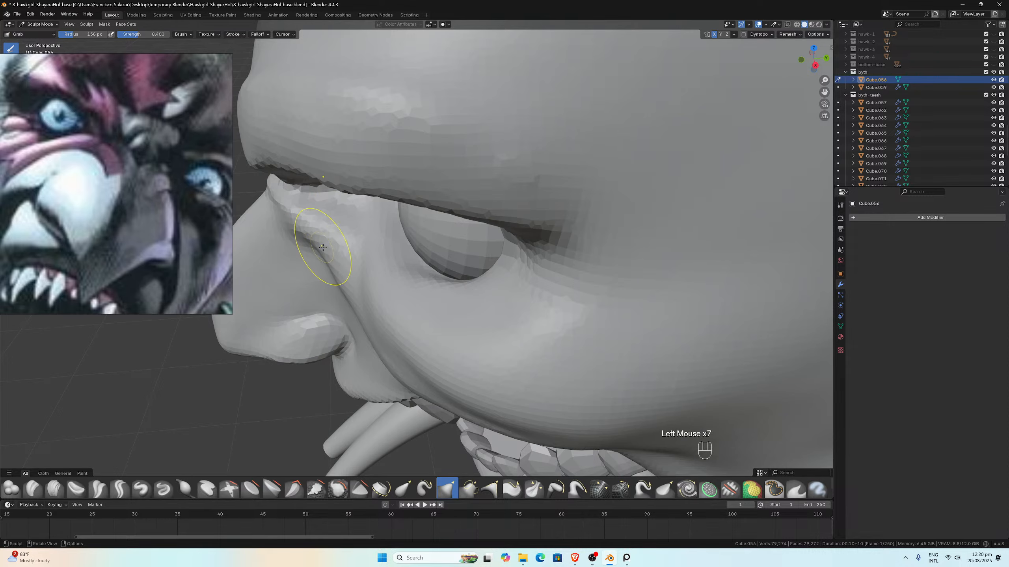
# Step: Smooth the transition from the nose bridge to the inner lower eyelid
pyautogui.moveTo(323, 247); pyautogui.dragTo(397, 222, button='middle')
pyautogui.scroll(-2, 383, 192)
pyautogui.scroll(-1, 383, 192)
pyautogui.scroll(1, 398, 222)
pyautogui.scroll(-1, 400, 229)
pyautogui.scroll(2, 400, 229)
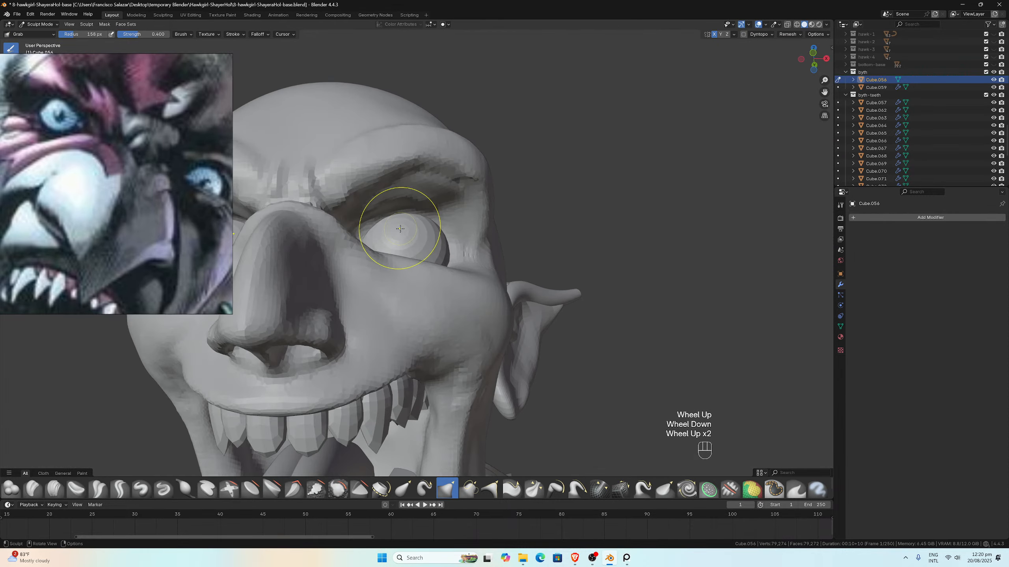
pyautogui.scroll(1, 400, 229)
pyautogui.keyDown('shift'); pyautogui.moveTo(303, 207); pyautogui.dragTo(311, 214); pyautogui.keyUp('shift')
pyautogui.keyDown('shift'); pyautogui.moveTo(312, 215); pyautogui.dragTo(312, 218); pyautogui.keyUp('shift')
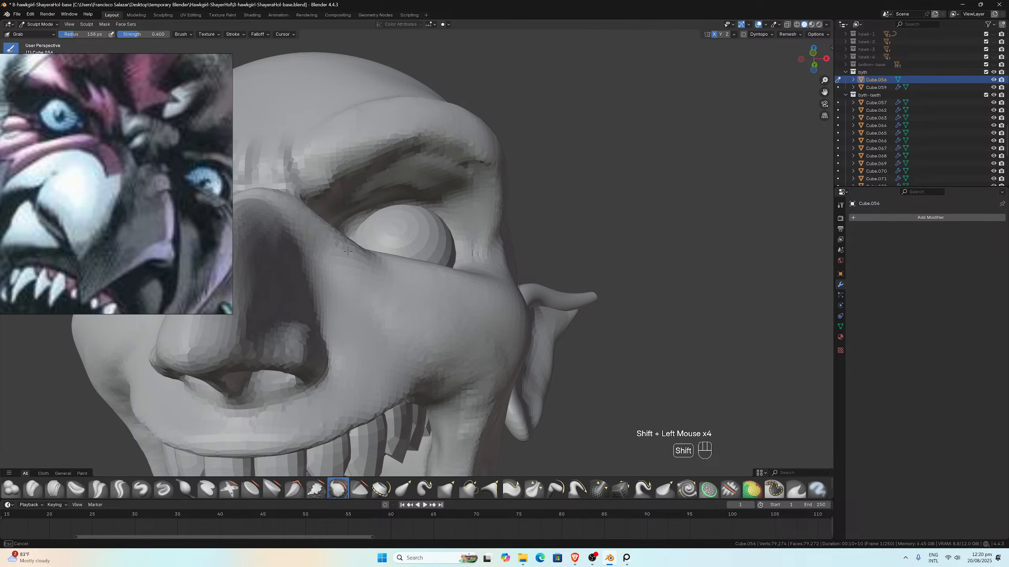
# Step: Nudge the inner part of the lower eyelid in the front view with the Grab brush
pyautogui.scroll(-2, 369, 266)
pyautogui.moveTo(369, 265); pyautogui.dragTo(396, 283, button='middle')
pyautogui.press('KP_1')
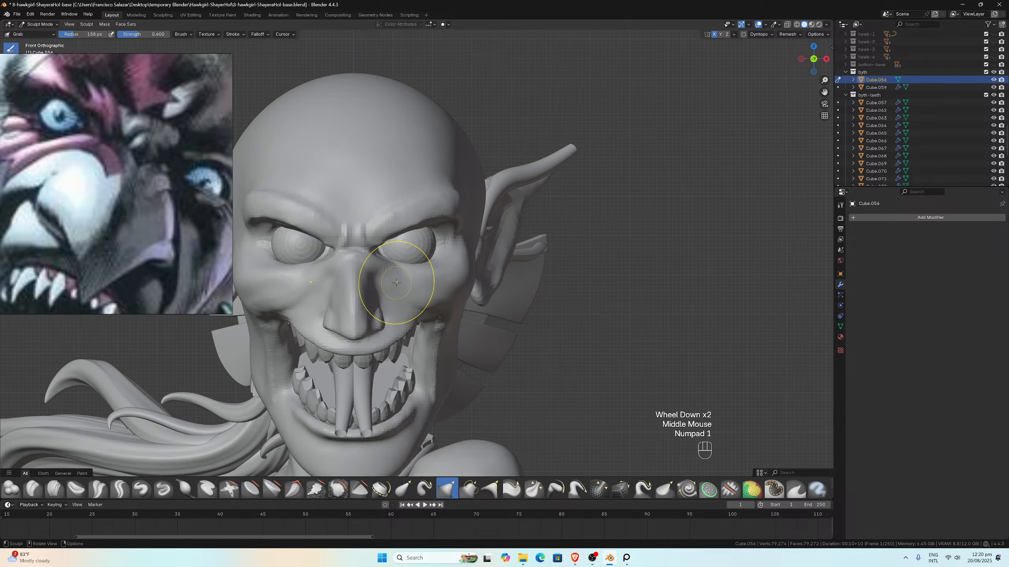
pyautogui.scroll(2, 369, 262)
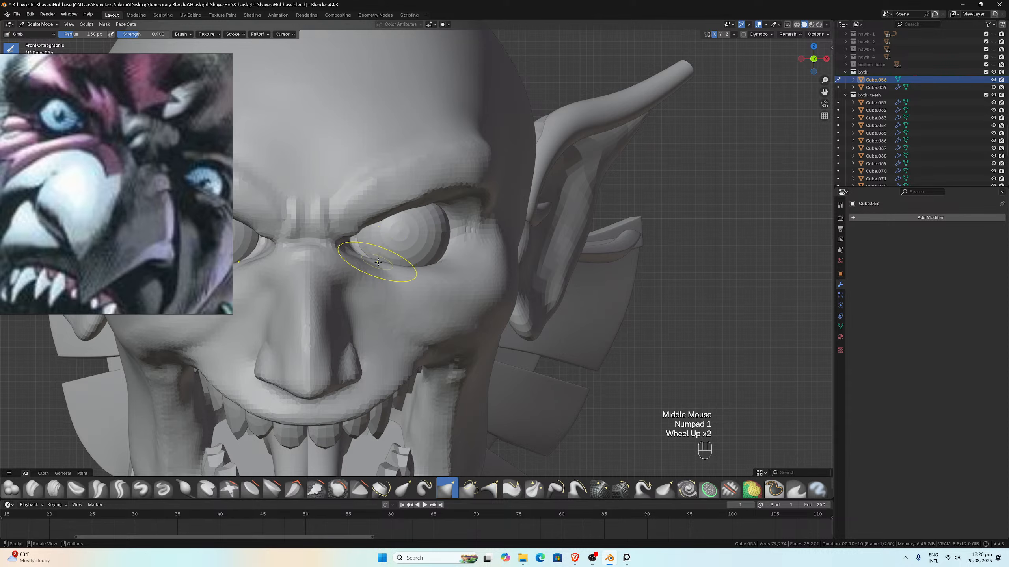
pyautogui.click(378, 262)
pyautogui.click(378, 264)
pyautogui.scroll(-2, 377, 270)
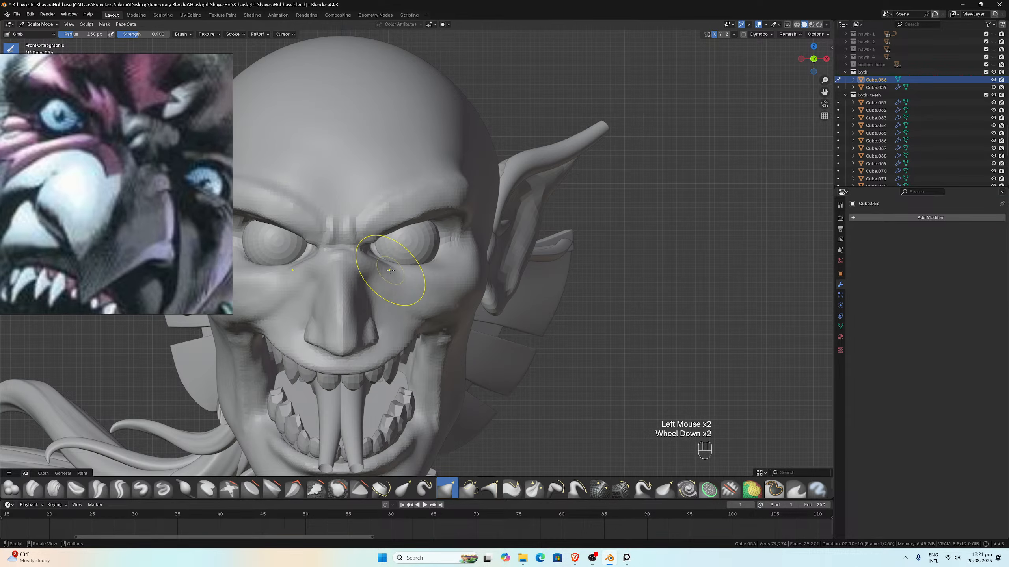
# Step: Pull the lower eyelid under the eyeball toward the outer corner in the front view with the Grab brush
pyautogui.scroll(2, 399, 269)
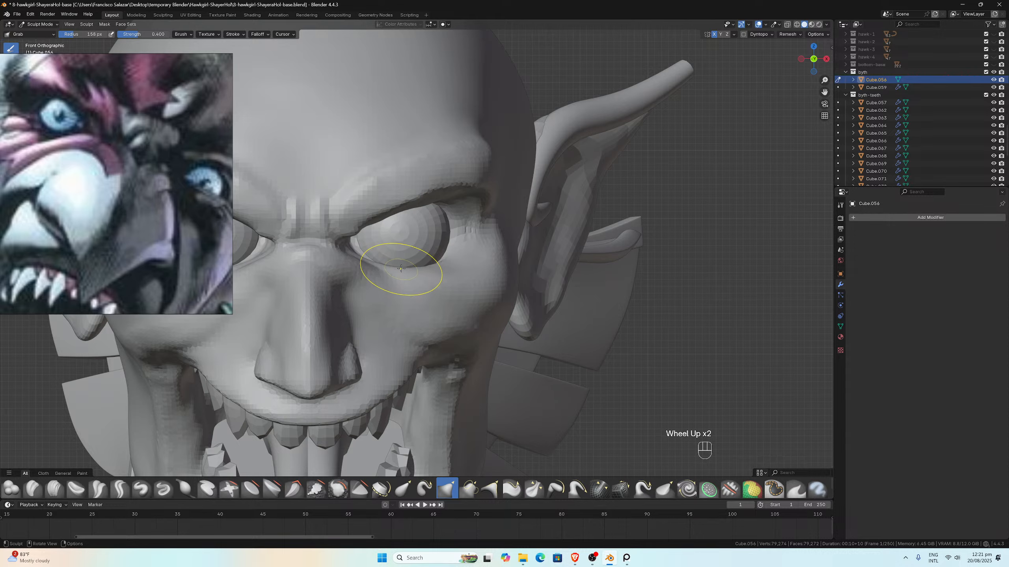
pyautogui.moveTo(401, 269); pyautogui.dragTo(445, 255)
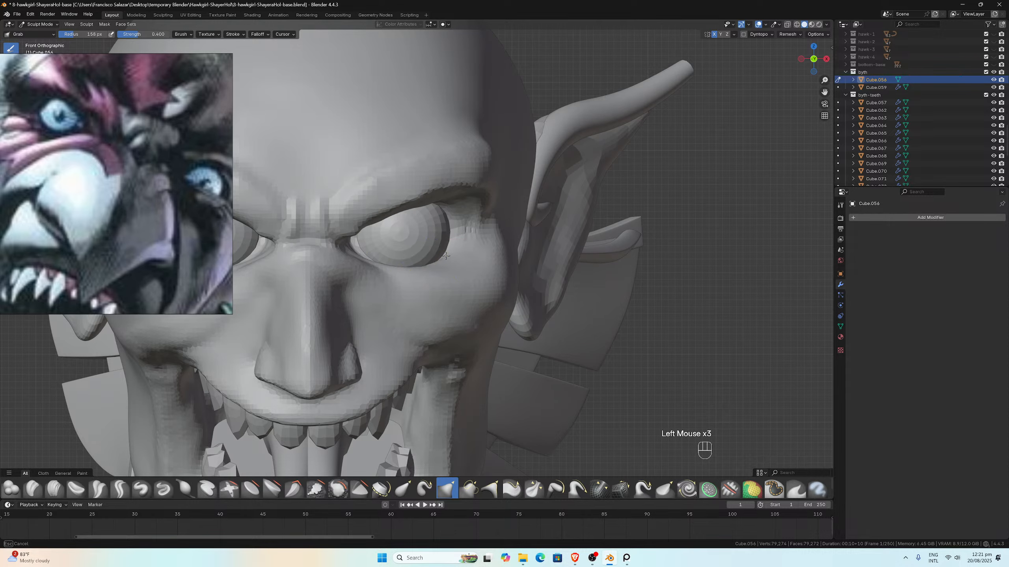
pyautogui.scroll(-1, 437, 258)
pyautogui.scroll(2, 382, 246)
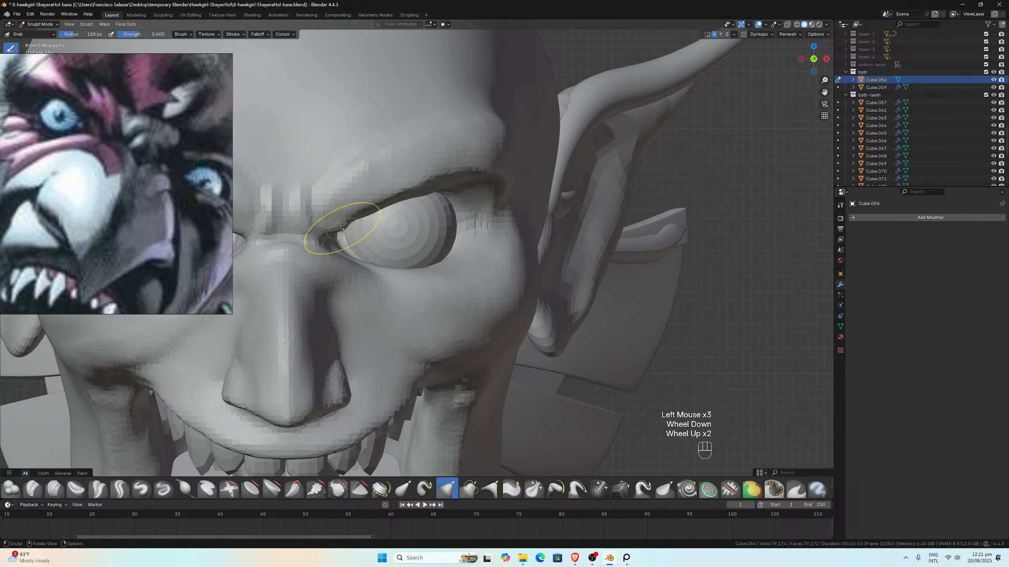
# Step: Nudge the inner eye corner with the Grab brush and smooth the surface from there up toward the brow
pyautogui.scroll(3, 338, 226)
pyautogui.moveTo(259, 216); pyautogui.dragTo(278, 209)
pyautogui.keyDown('shift'); pyautogui.moveTo(260, 217); pyautogui.dragTo(276, 210); pyautogui.keyUp('shift')
pyautogui.moveTo(258, 216)
pyautogui.keyDown('shift'); pyautogui.mouseDown()
pyautogui.moveTo(310, 202)
pyautogui.moveTo(324, 181)
pyautogui.mouseUp(); pyautogui.keyUp('shift')
pyautogui.scroll(-4, 338, 184)
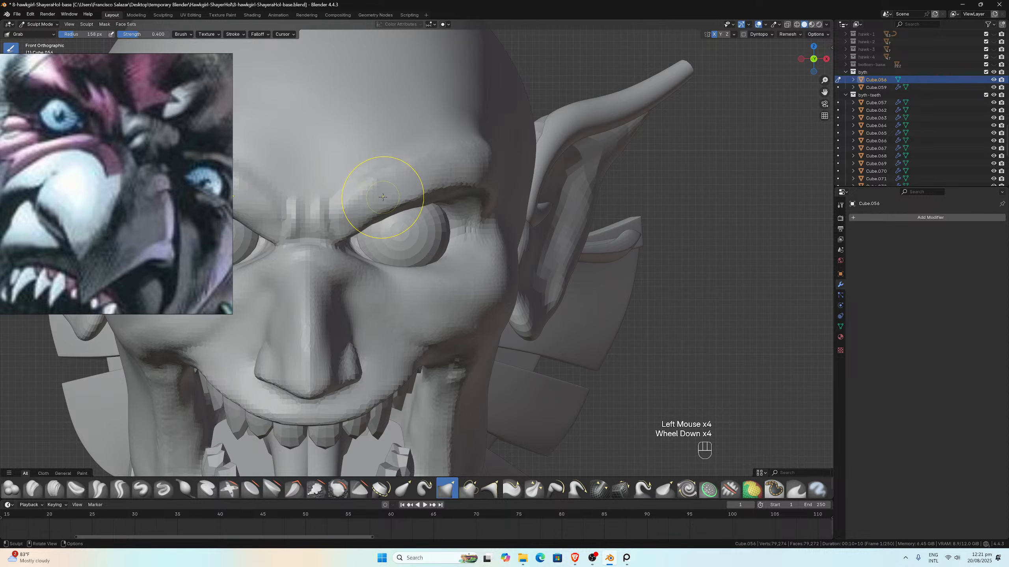
# Step: Lift the upper eyelid edge beneath the brow ridge with small Grab strokes in the front view
pyautogui.scroll(-3, 401, 197)
pyautogui.moveTo(411, 232)
pyautogui.mouseDown()
pyautogui.moveTo(405, 221)
pyautogui.moveTo(424, 217)
pyautogui.moveTo(417, 208)
pyautogui.moveTo(417, 223)
pyautogui.mouseUp()
pyautogui.scroll(-1, 411, 215)
pyautogui.scroll(2, 394, 229)
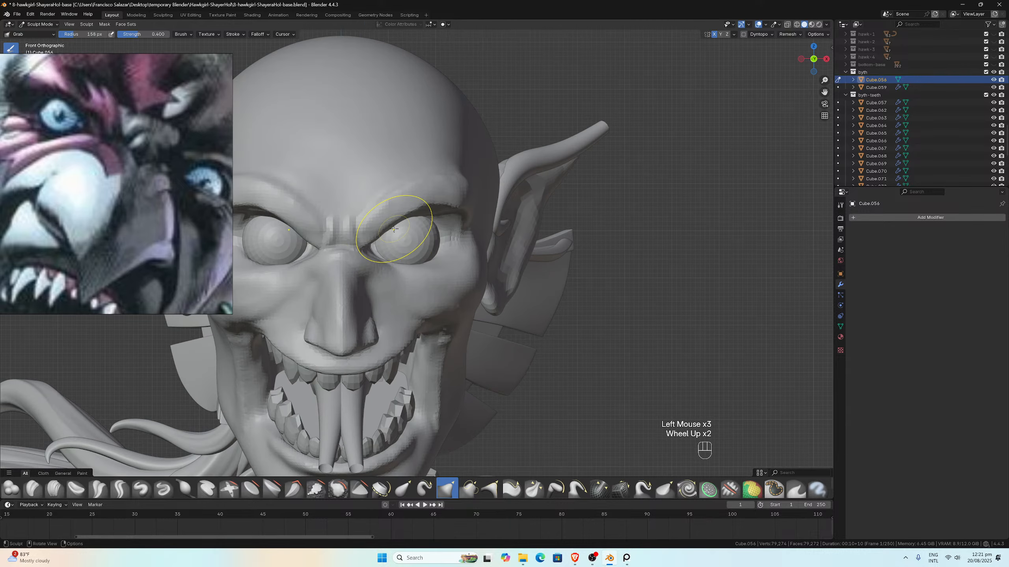
pyautogui.click(423, 214)
pyautogui.scroll(-2, 421, 217)
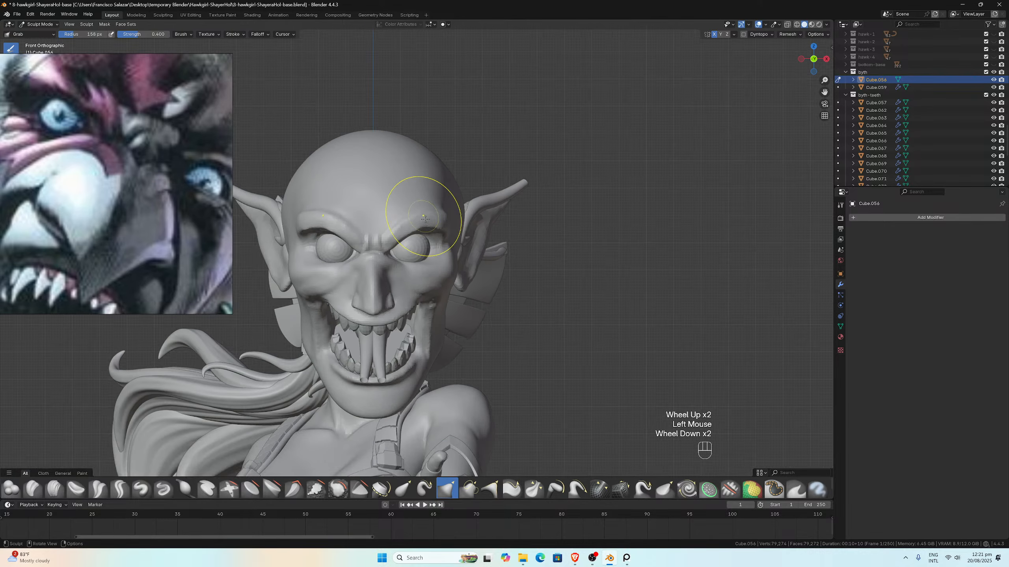
# Step: Adjust the nose bridge in the side view with the Grab brush, using the comic profile as reference
pyautogui.moveTo(421, 217); pyautogui.dragTo(356, 230, button='middle')
pyautogui.scroll(1, 358, 227)
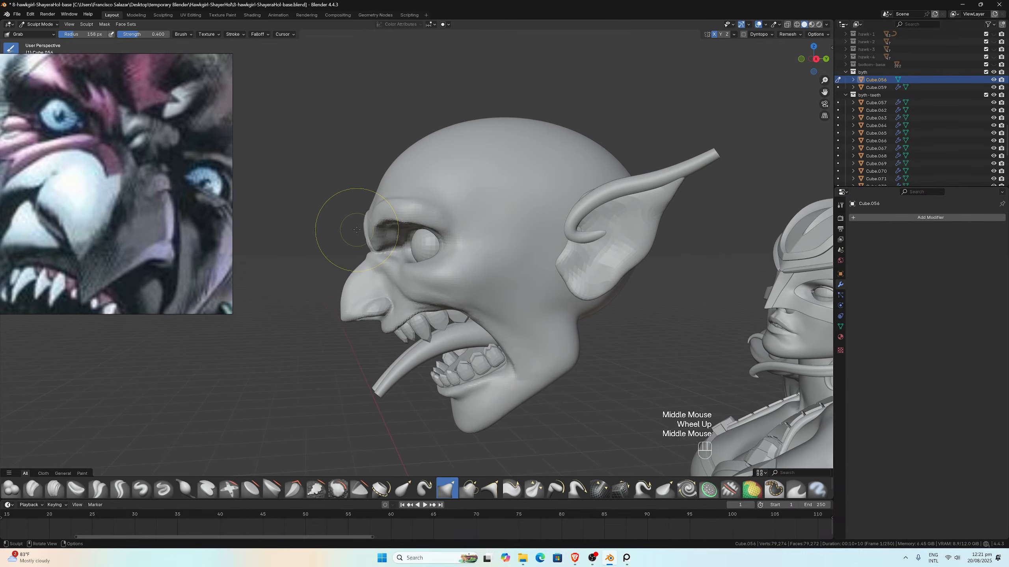
pyautogui.press('KP_3')
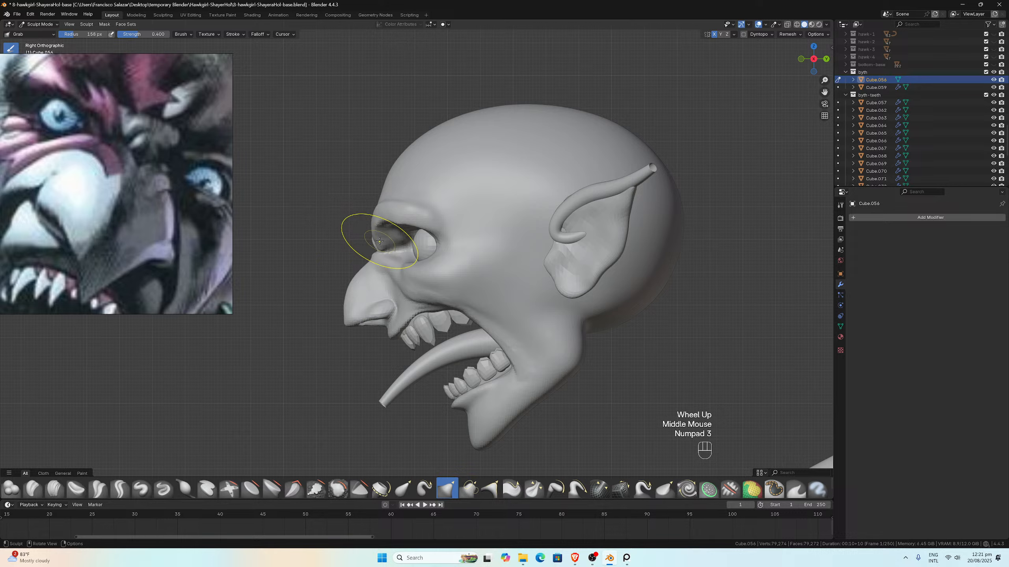
pyautogui.scroll(-8, 83, 220)
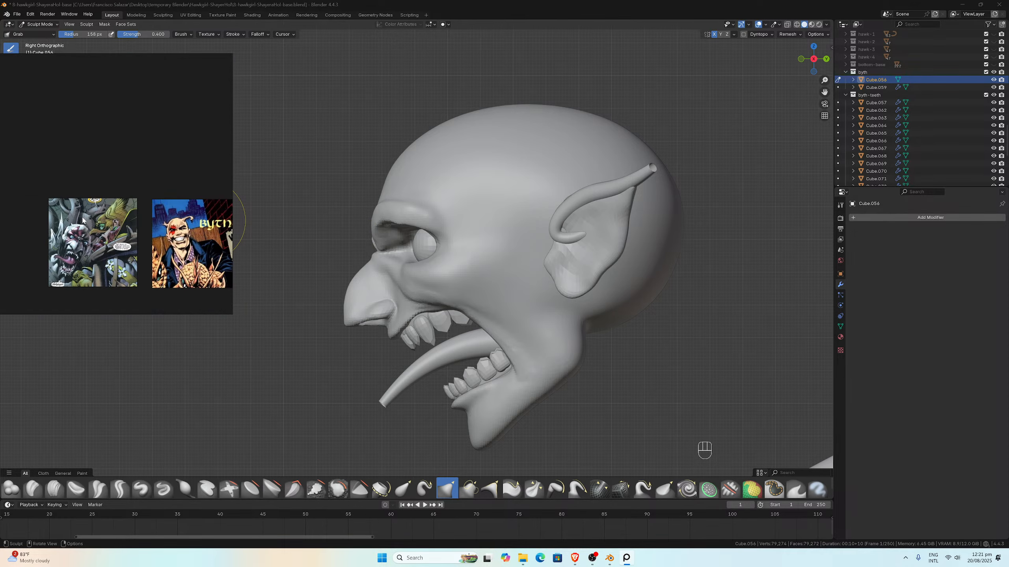
pyautogui.scroll(-3, 80, 223)
pyautogui.scroll(6, 56, 225)
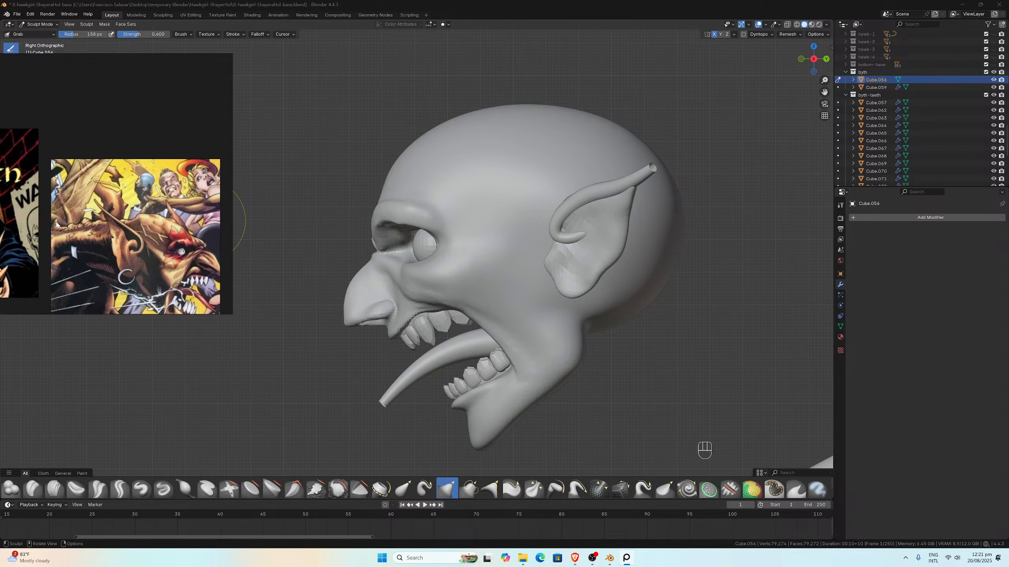
pyautogui.scroll(4, 130, 233)
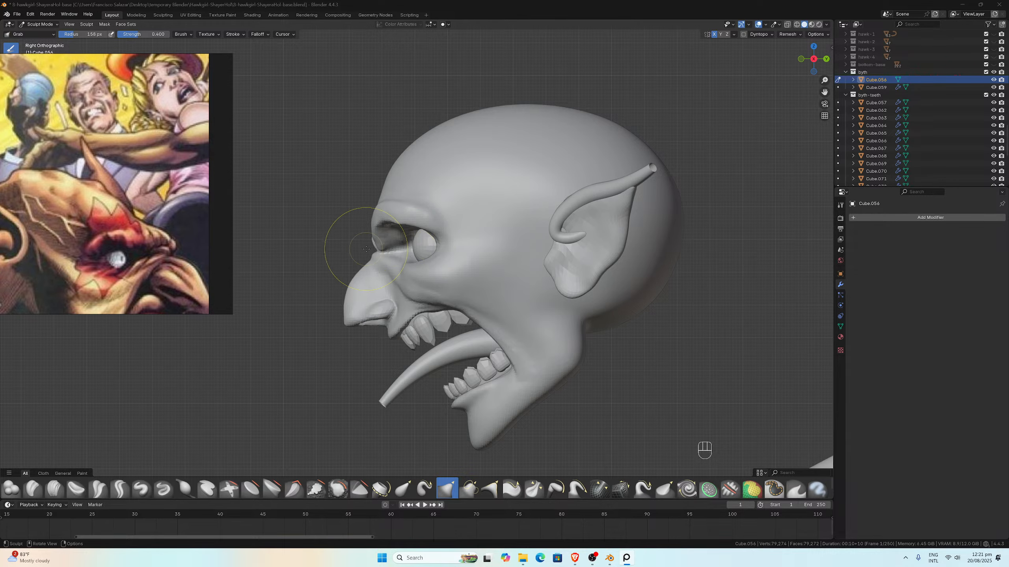
pyautogui.scroll(-1, 359, 238)
pyautogui.moveTo(385, 248); pyautogui.dragTo(379, 249)
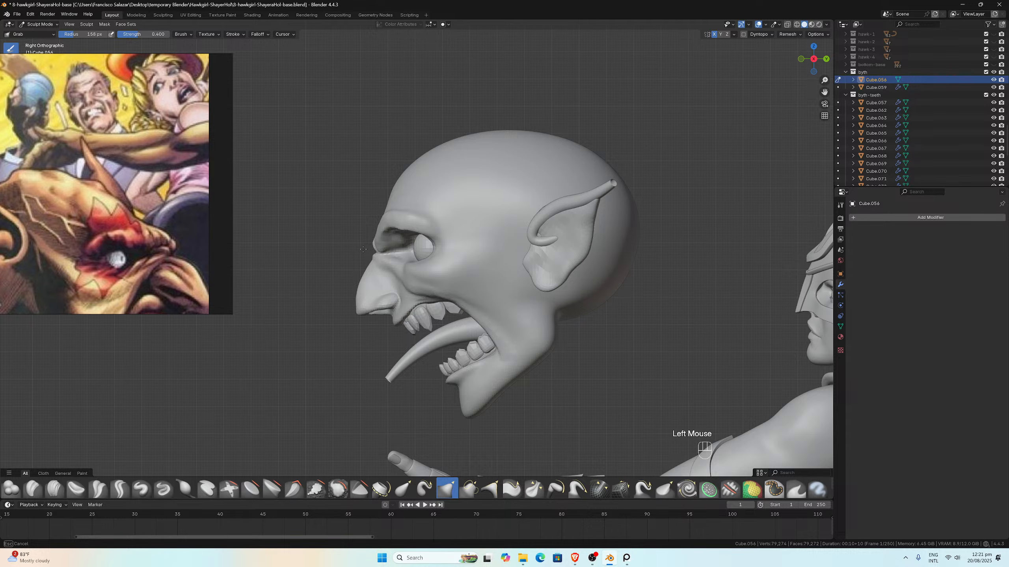
# Step: Pull the nose tip forward and down into a longer, hooked profile and round out the nose ridge
pyautogui.scroll(3, 368, 248)
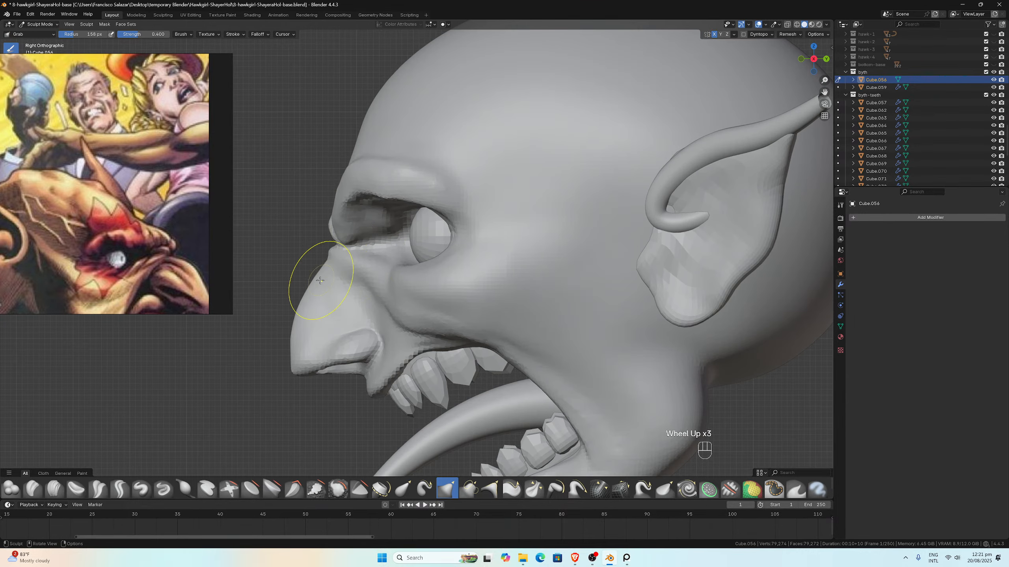
pyautogui.moveTo(300, 282); pyautogui.dragTo(275, 386)
pyautogui.moveTo(284, 376); pyautogui.dragTo(280, 380)
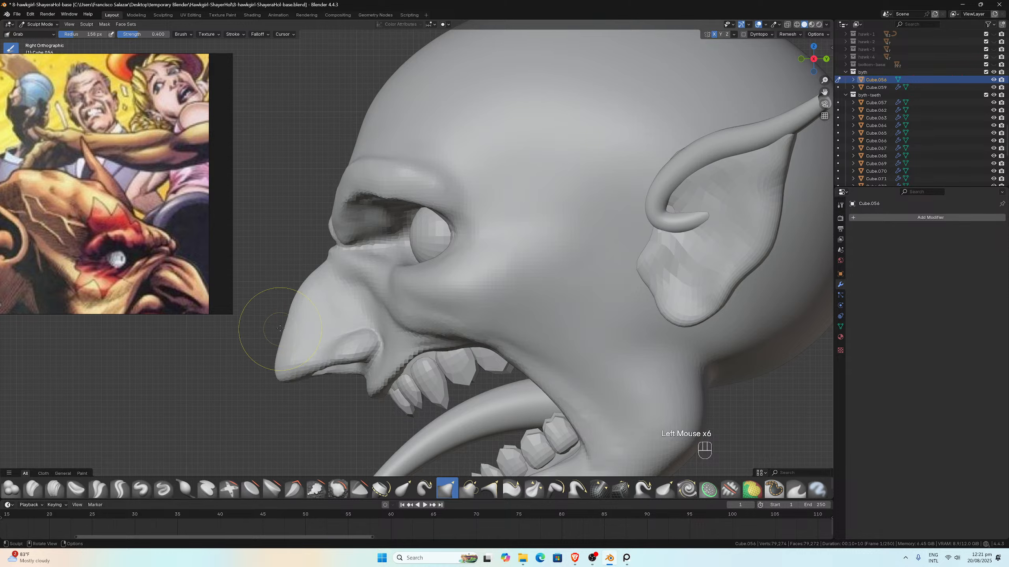
pyautogui.moveTo(291, 322); pyautogui.dragTo(286, 332)
pyautogui.moveTo(292, 310); pyautogui.dragTo(295, 287)
pyautogui.moveTo(292, 311); pyautogui.dragTo(290, 310)
# Step: Compare the reshaped nose from the front with the villain's comic references
pyautogui.scroll(-3, 291, 320)
pyautogui.moveTo(349, 288); pyautogui.dragTo(439, 422, button='middle')
pyautogui.scroll(2, 474, 278)
pyautogui.scroll(-10, 208, 235)
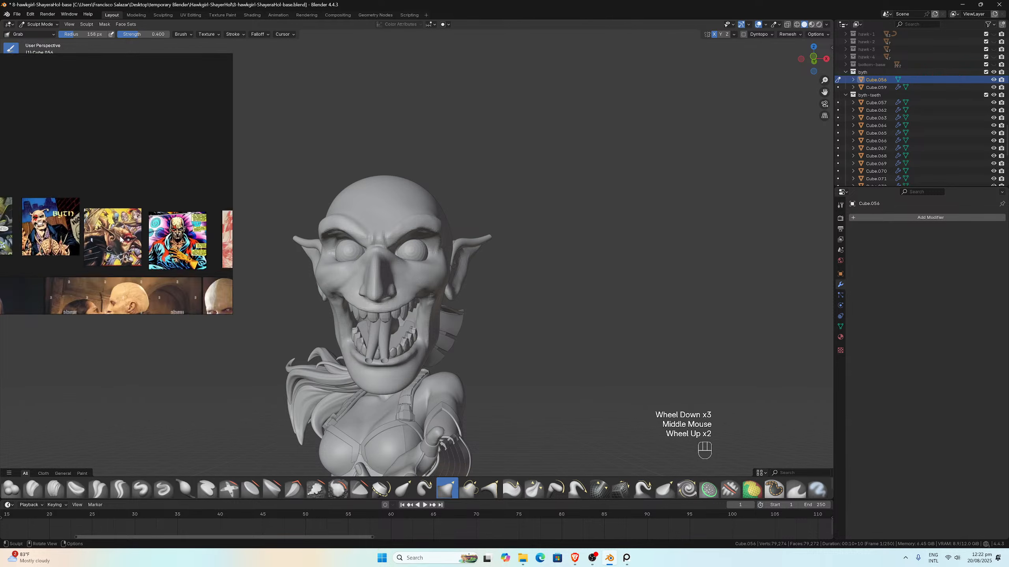
pyautogui.moveTo(115, 236); pyautogui.dragTo(136, 241, button='middle')
pyautogui.scroll(4, 134, 242)
pyautogui.scroll(5, 60, 244)
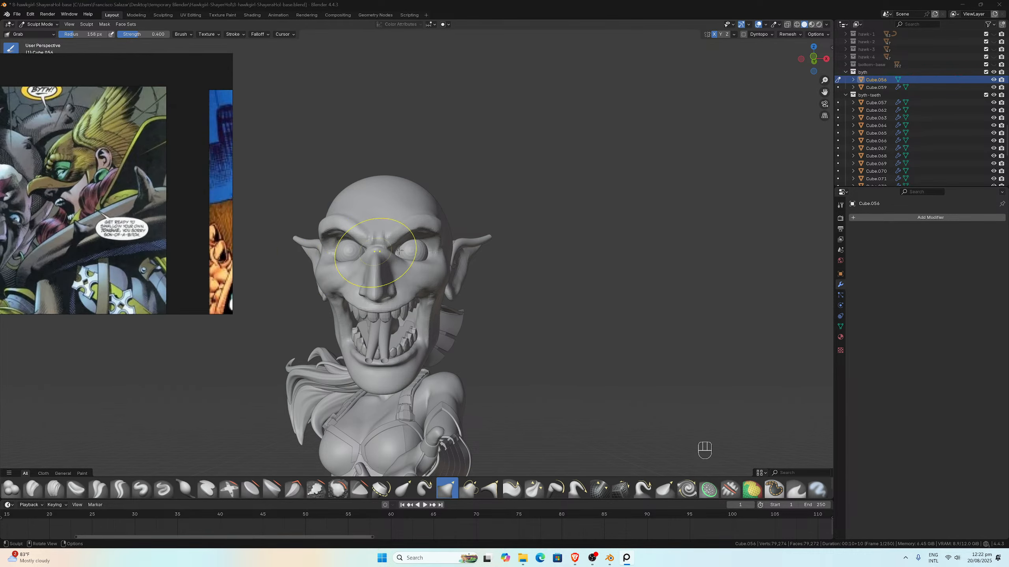
# Step: Pull the nostril wings outward in the front view with the Grab brush
pyautogui.moveTo(376, 253); pyautogui.dragTo(403, 250, button='middle')
pyautogui.scroll(1, 404, 250)
pyautogui.scroll(-1, 405, 249)
pyautogui.press('KP_1')
pyautogui.scroll(5, 350, 286)
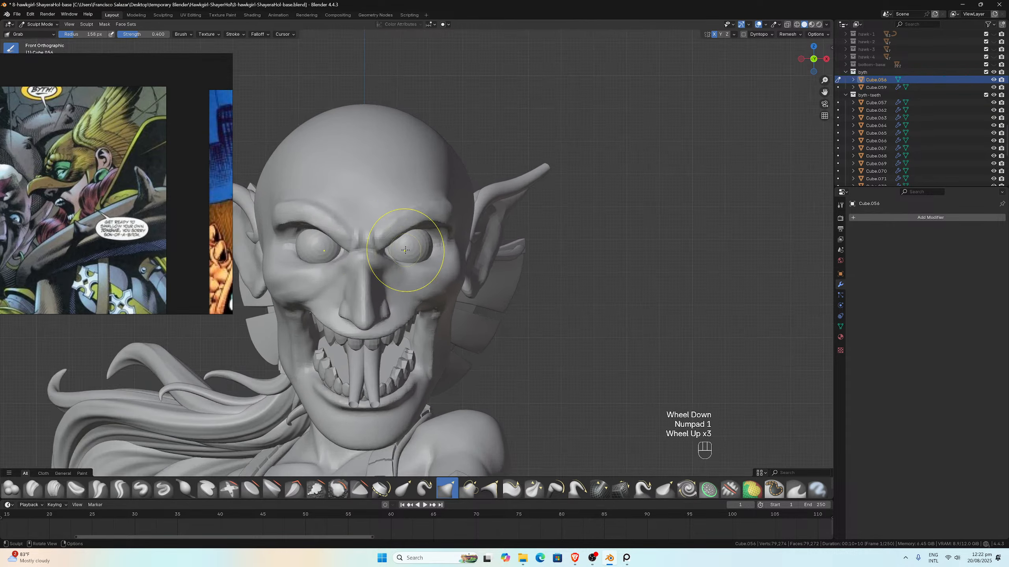
pyautogui.click(290, 341)
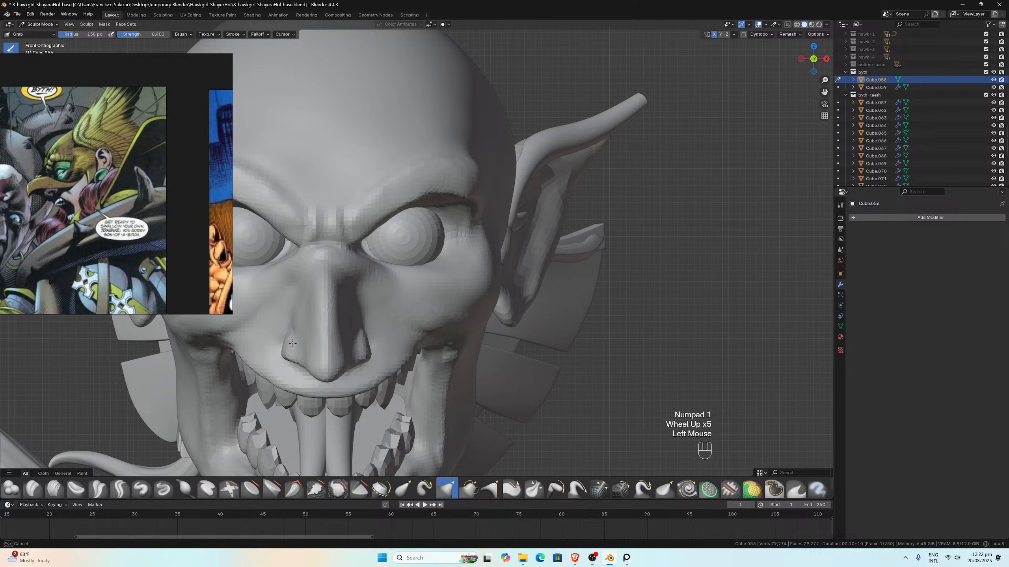
pyautogui.moveTo(288, 340); pyautogui.dragTo(282, 338)
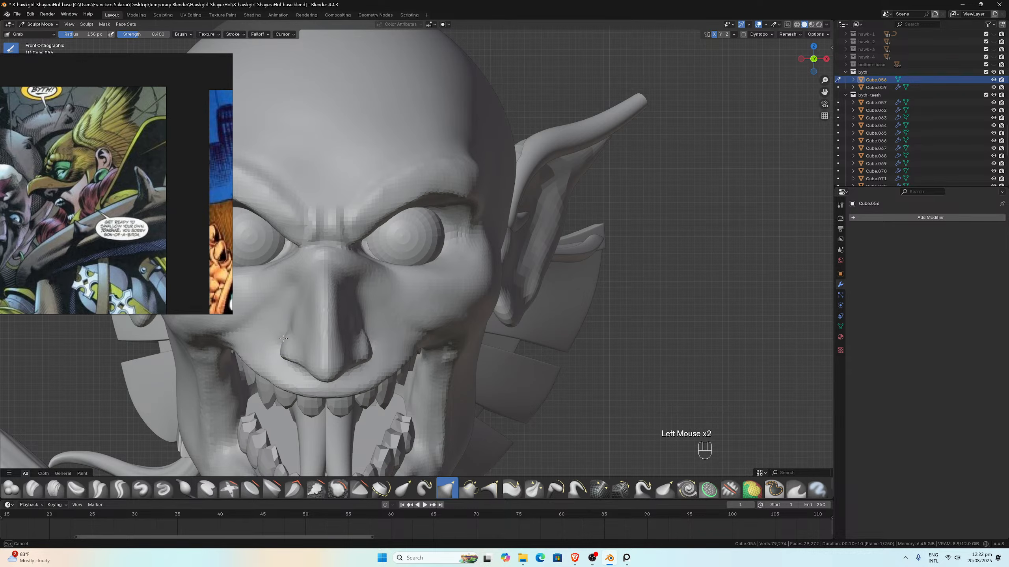
# Step: Broaden the sides of the nose from the bridge down to the nostrils with repeated Grab strokes
pyautogui.scroll(-1, 286, 338)
pyautogui.click(319, 306)
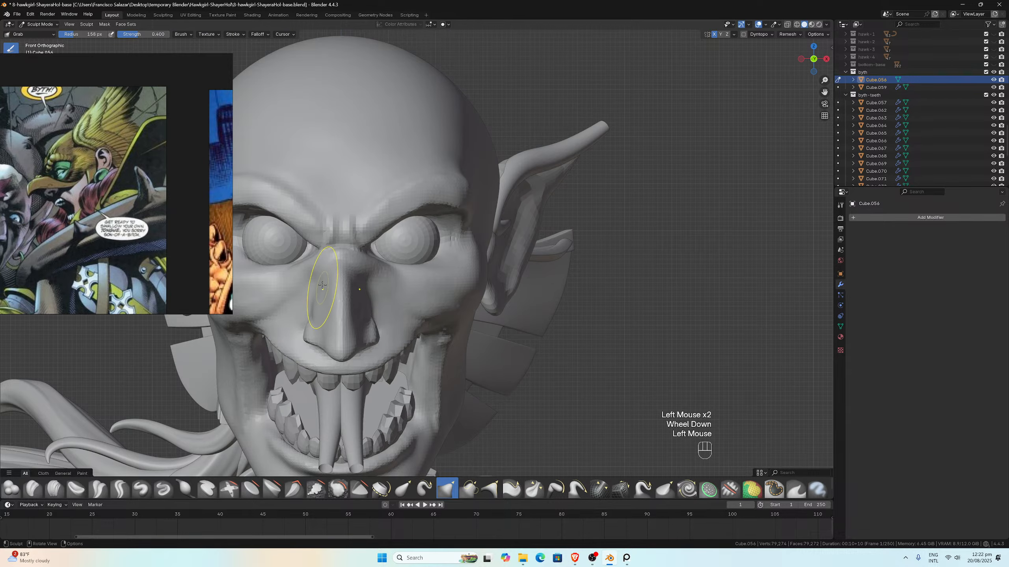
pyautogui.moveTo(322, 285); pyautogui.dragTo(317, 282)
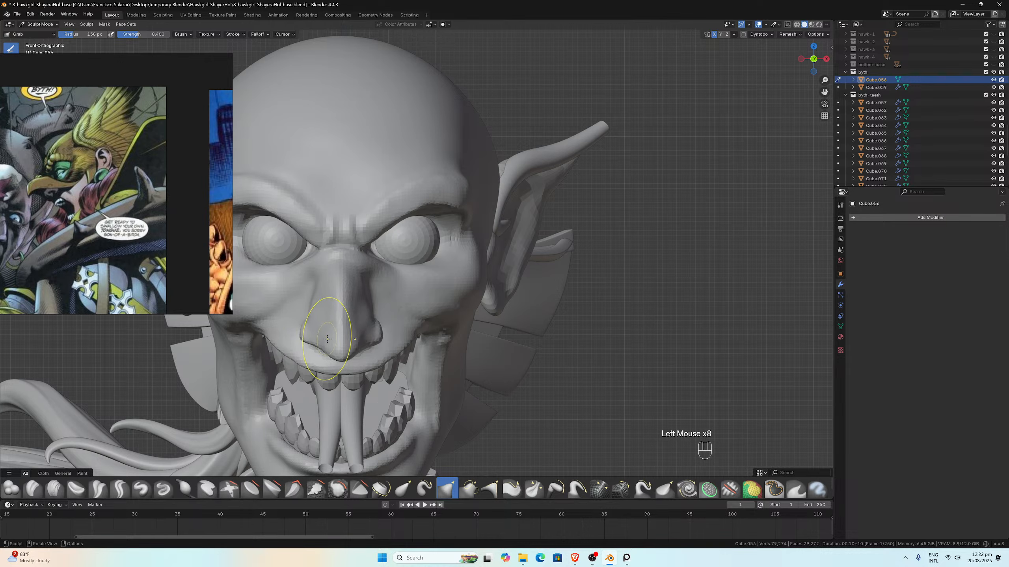
pyautogui.moveTo(324, 338)
pyautogui.mouseDown()
pyautogui.moveTo(321, 293)
pyautogui.moveTo(311, 286)
pyautogui.moveTo(313, 318)
pyautogui.mouseUp()
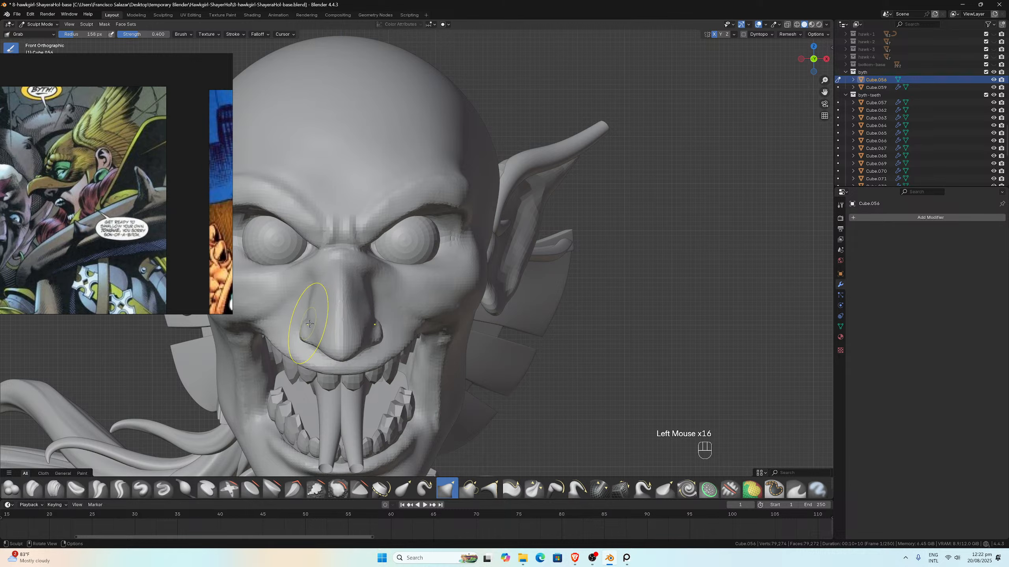
# Step: Pull the top of the nostril wing up and back in the side view with the Grab brush
pyautogui.scroll(-2, 95, 226)
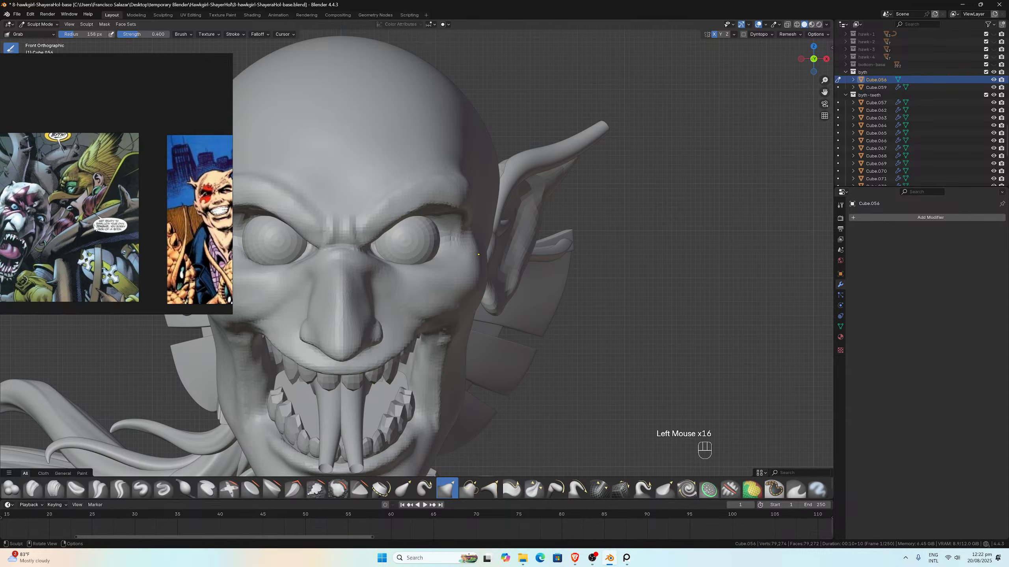
pyautogui.scroll(-1, 259, 309)
pyautogui.moveTo(258, 309); pyautogui.dragTo(262, 297, button='middle')
pyautogui.scroll(1, 261, 297)
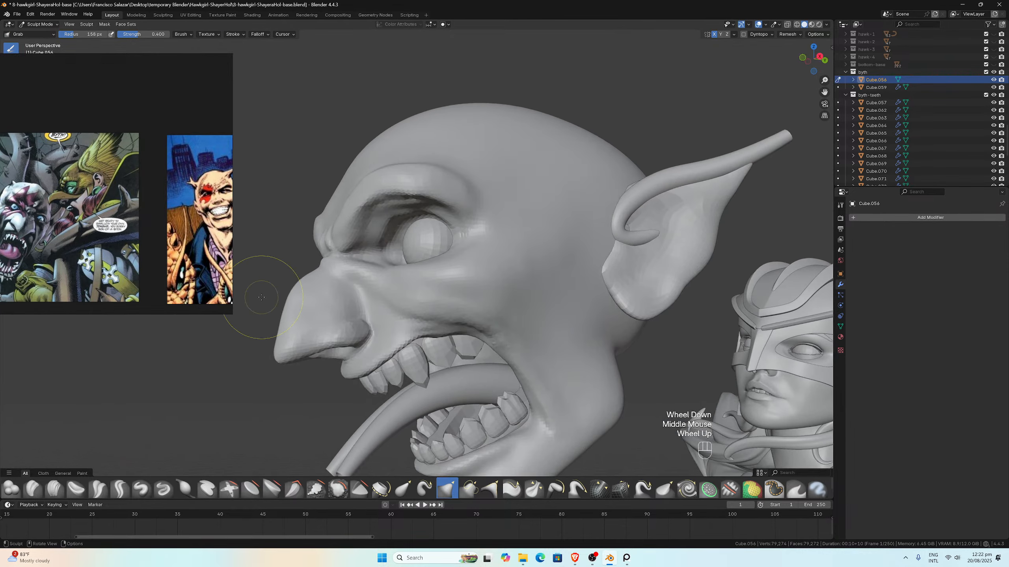
pyautogui.press('KP_3')
pyautogui.scroll(4, 278, 318)
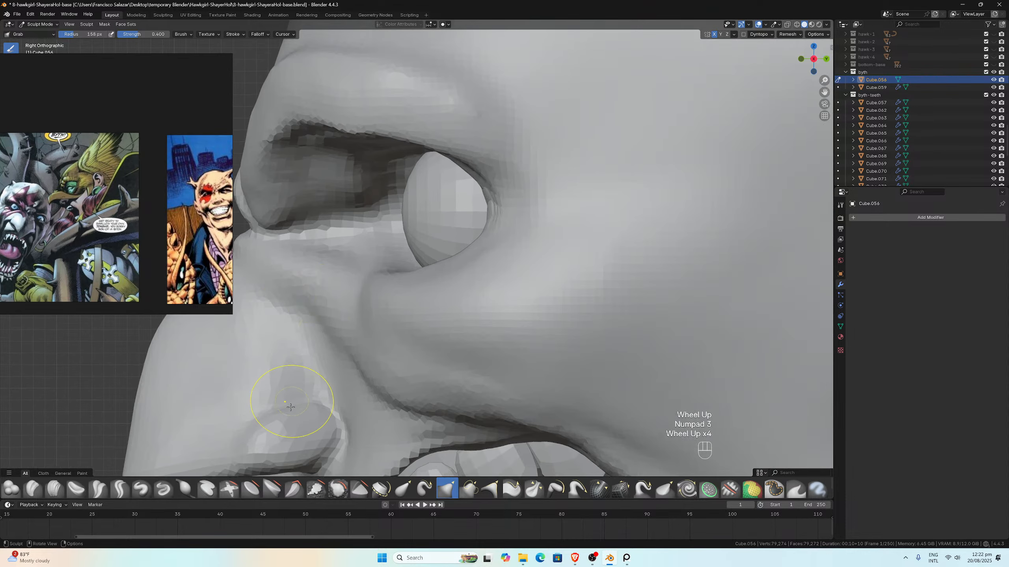
pyautogui.moveTo(285, 405)
pyautogui.mouseDown()
pyautogui.moveTo(283, 391)
pyautogui.moveTo(323, 386)
pyautogui.mouseUp()
pyautogui.scroll(-2, 283, 387)
pyautogui.scroll(2, 317, 393)
# Step: Shape the rear edge and lower rim of the nostril wing in profile, arching the rim upward
pyautogui.moveTo(252, 418)
pyautogui.mouseDown()
pyautogui.moveTo(236, 384)
pyautogui.moveTo(225, 394)
pyautogui.moveTo(278, 376)
pyautogui.moveTo(349, 409)
pyautogui.mouseUp()
pyautogui.scroll(-1, 253, 403)
pyautogui.moveTo(348, 403); pyautogui.dragTo(353, 411)
pyautogui.moveTo(355, 401); pyautogui.dragTo(352, 404)
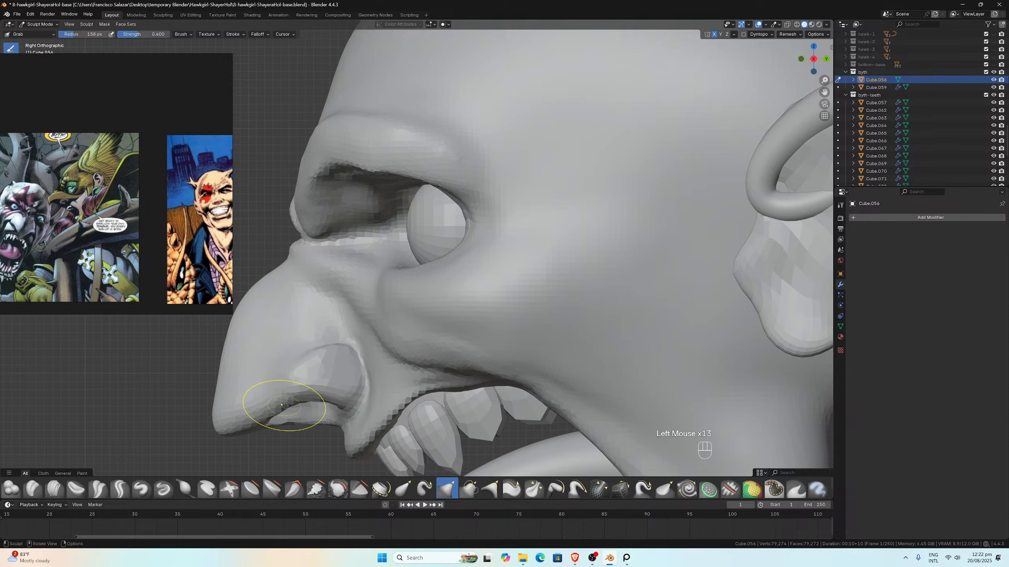
pyautogui.moveTo(256, 425); pyautogui.dragTo(274, 414)
# Step: Pull the nostril wing outward from a raised viewpoint above the brow with the Grab brush
pyautogui.moveTo(301, 379); pyautogui.dragTo(354, 381, button='middle')
pyautogui.scroll(-3, 360, 349)
pyautogui.scroll(1, 353, 382)
pyautogui.moveTo(353, 382); pyautogui.dragTo(340, 400, button='middle')
pyautogui.moveTo(344, 359); pyautogui.dragTo(350, 356)
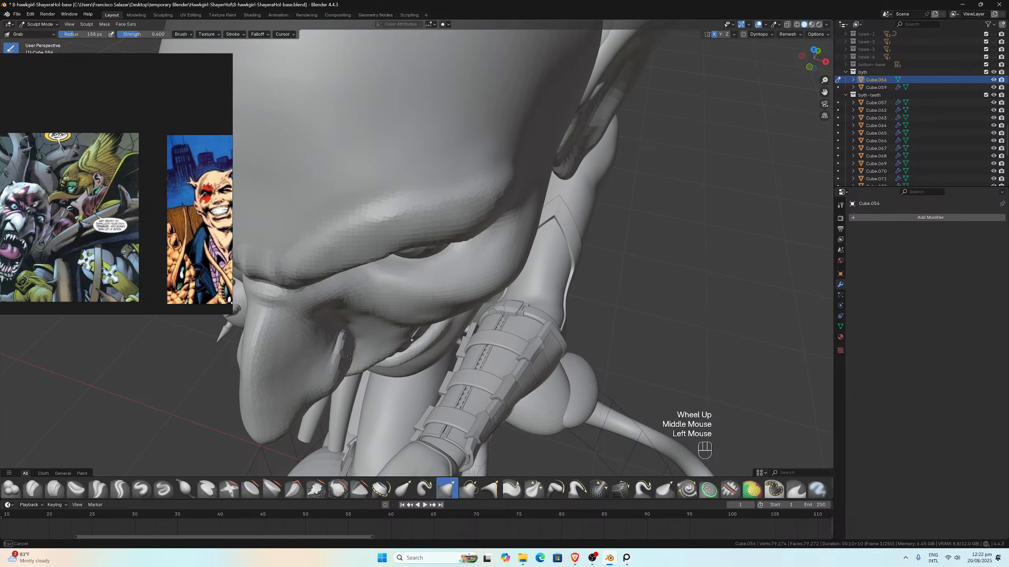
pyautogui.click(357, 357)
pyautogui.click(358, 356)
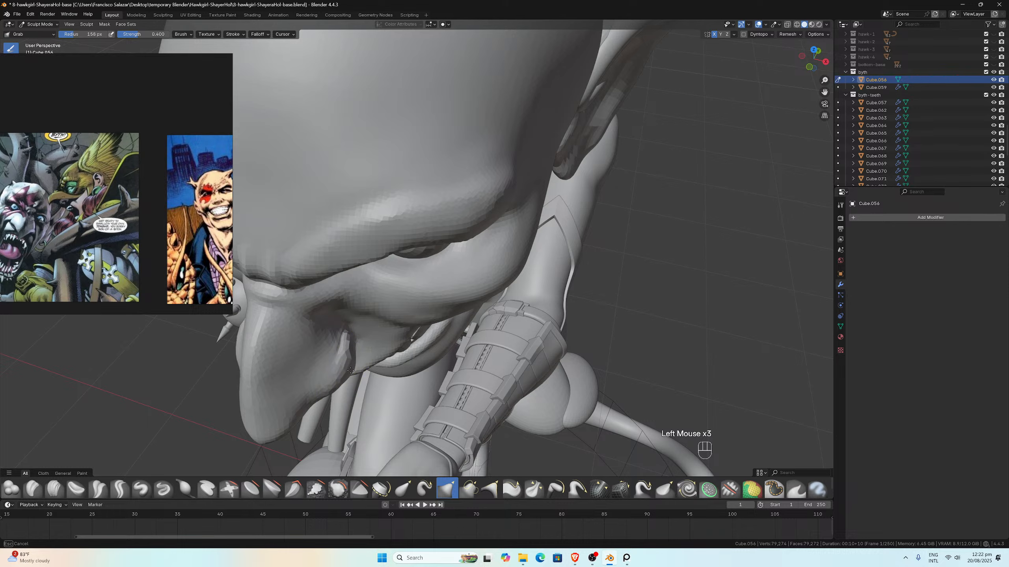
# Step: Refine the nostril wing's outline in the front view with Grab strokes and smooth its outer edge
pyautogui.moveTo(357, 356); pyautogui.dragTo(360, 316, button='middle')
pyautogui.press('KP_1')
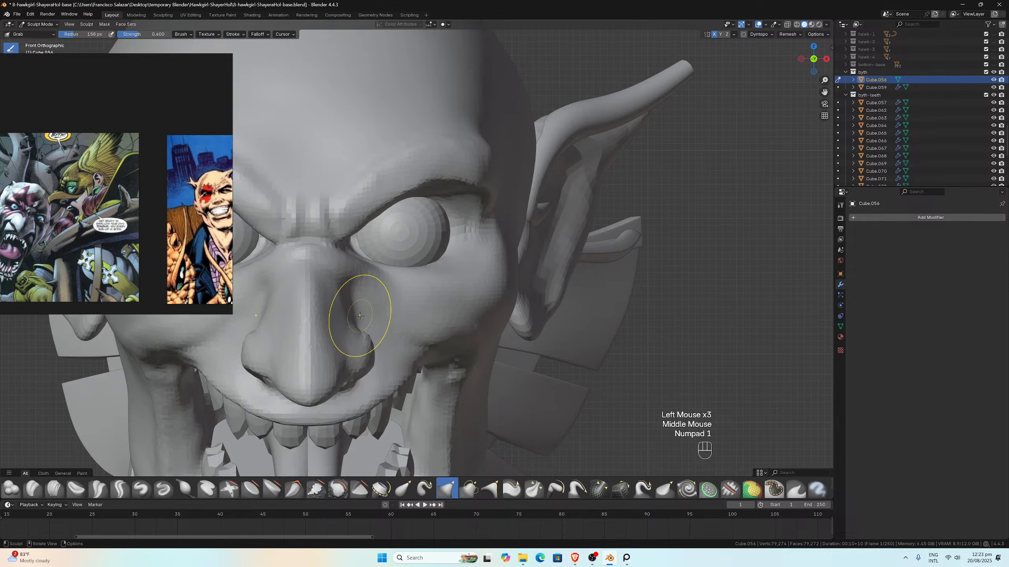
pyautogui.scroll(2, 360, 315)
pyautogui.moveTo(322, 362); pyautogui.dragTo(326, 359)
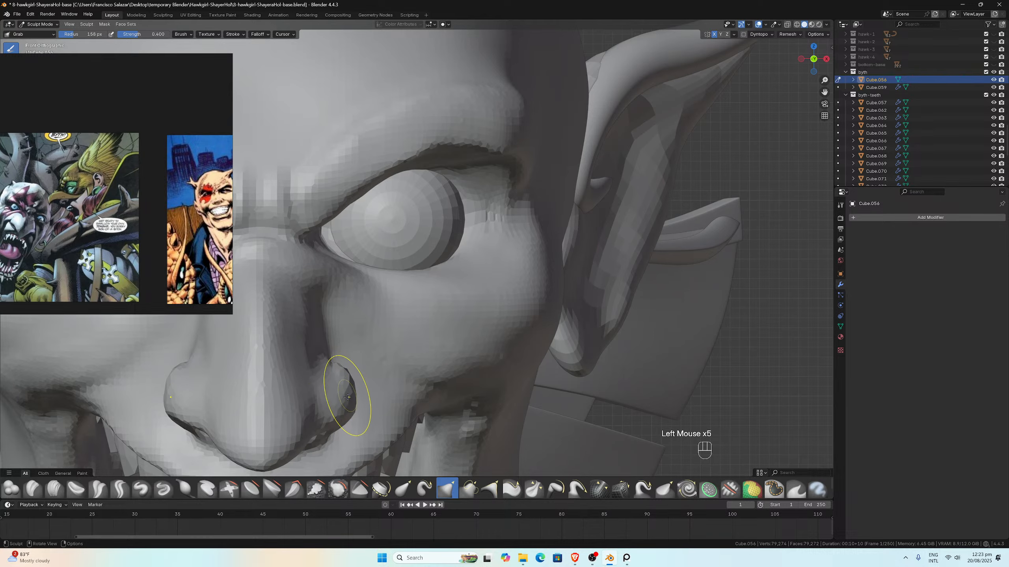
pyautogui.keyDown('shift'); pyautogui.moveTo(345, 403); pyautogui.dragTo(345, 401); pyautogui.keyUp('shift')
pyautogui.scroll(-5, 358, 385)
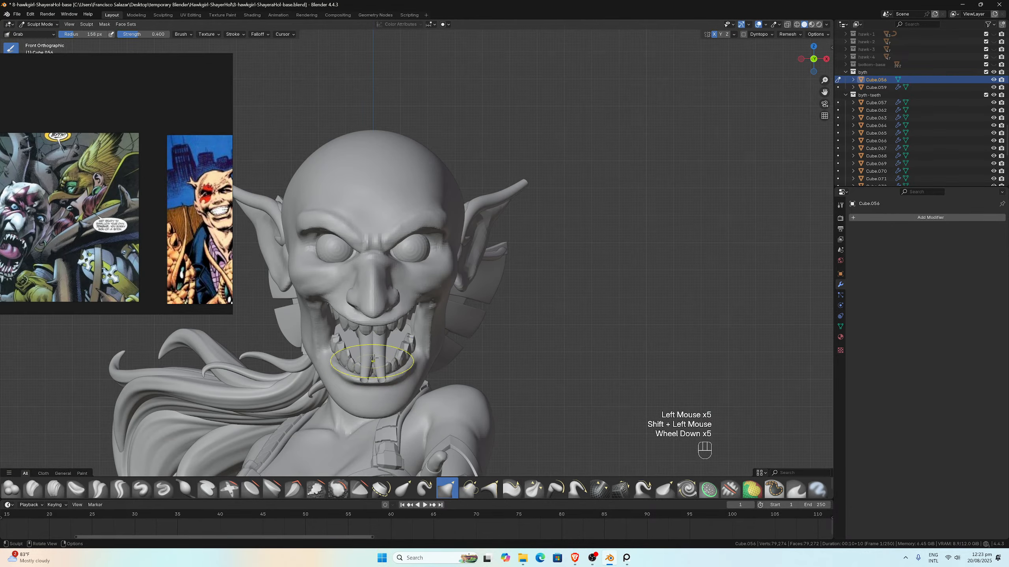
# Step: Smooth the nostril wing and the adjoining side of the nose from a three-quarter view
pyautogui.moveTo(358, 385)
pyautogui.mouseDown(button='middle')
pyautogui.moveTo(347, 317)
pyautogui.moveTo(374, 322)
pyautogui.mouseUp(button='middle')
pyautogui.scroll(4, 347, 317)
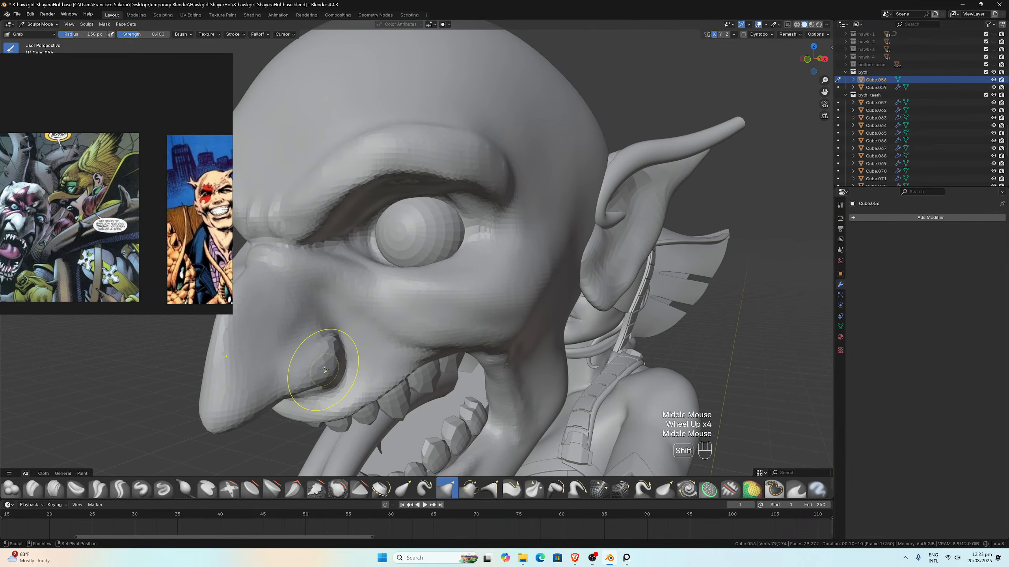
pyautogui.keyDown('shift'); pyautogui.moveTo(324, 365); pyautogui.dragTo(317, 368); pyautogui.keyUp('shift')
pyautogui.keyDown('shift'); pyautogui.moveTo(318, 368); pyautogui.dragTo(303, 317); pyautogui.keyUp('shift')
pyautogui.scroll(-2, 303, 317)
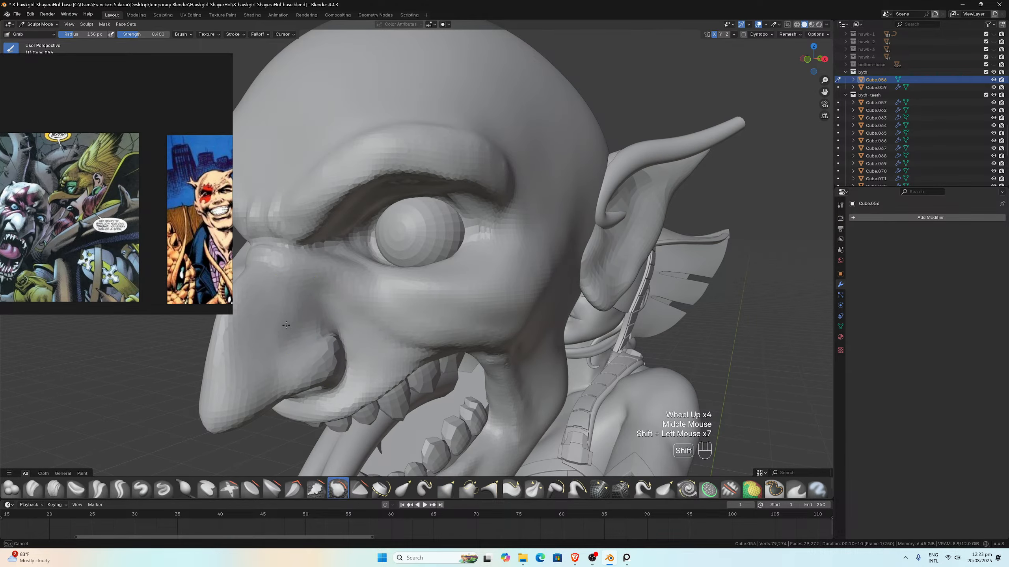
pyautogui.moveTo(292, 326); pyautogui.dragTo(372, 279, button='middle')
pyautogui.scroll(1, 394, 287)
pyautogui.scroll(-1, 372, 279)
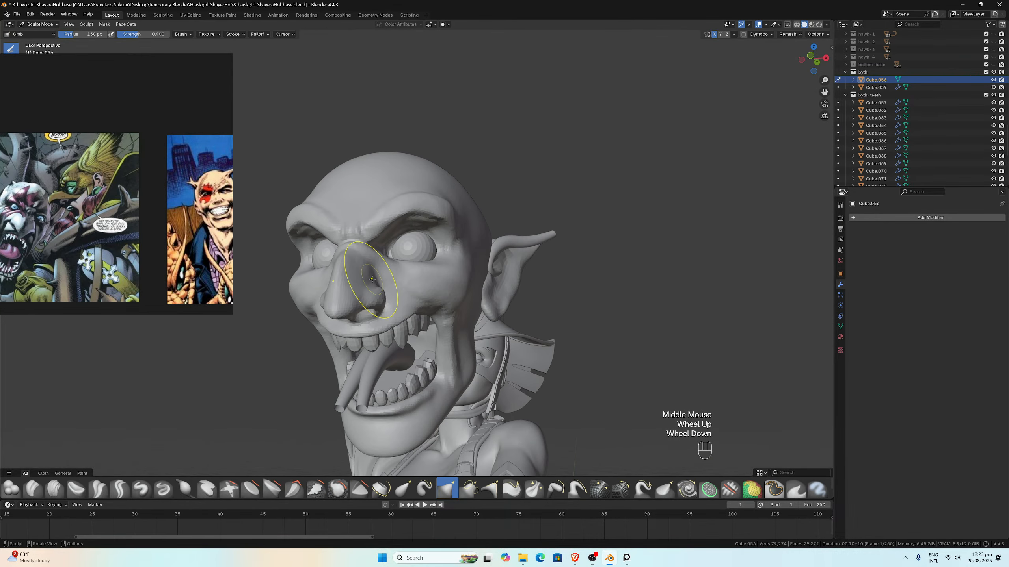
pyautogui.press('KP_1')
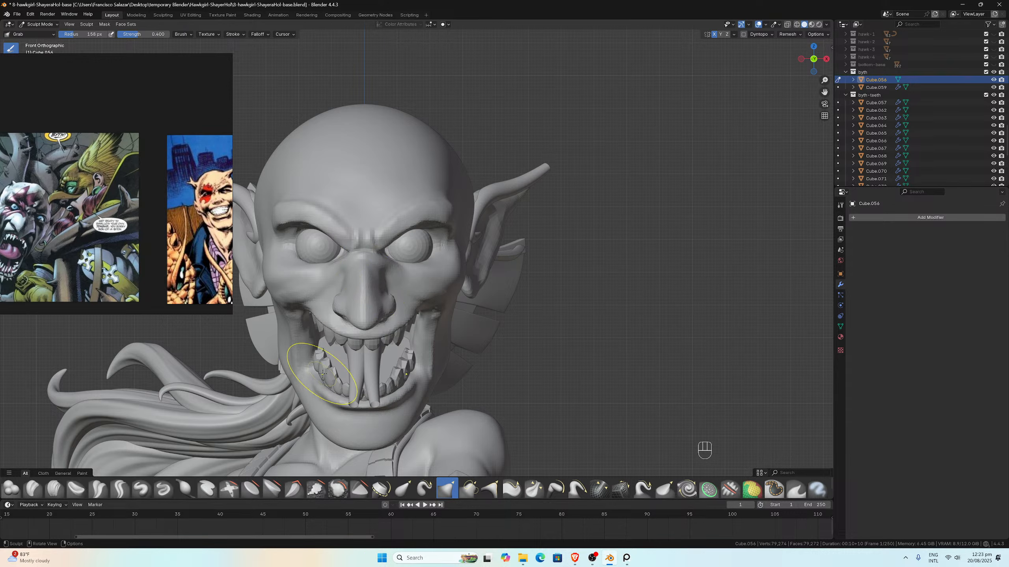
# Step: Pull the jaw's side beside the lower teeth upward in the front view with the Grab brush
pyautogui.moveTo(310, 375)
pyautogui.mouseDown()
pyautogui.moveTo(314, 344)
pyautogui.moveTo(298, 335)
pyautogui.moveTo(315, 338)
pyautogui.moveTo(313, 354)
pyautogui.mouseUp()
pyautogui.moveTo(314, 353); pyautogui.dragTo(318, 352, button='middle')
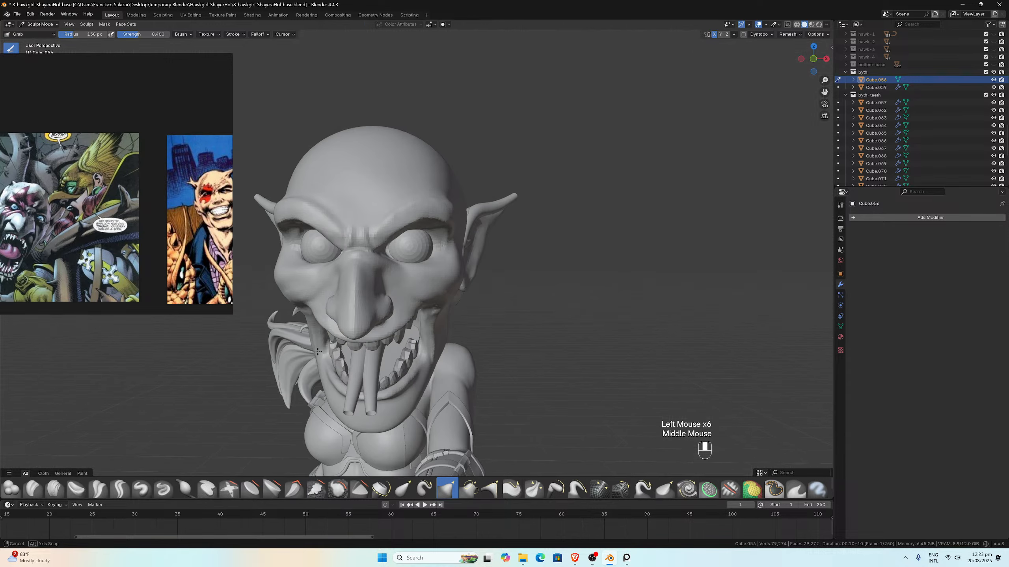
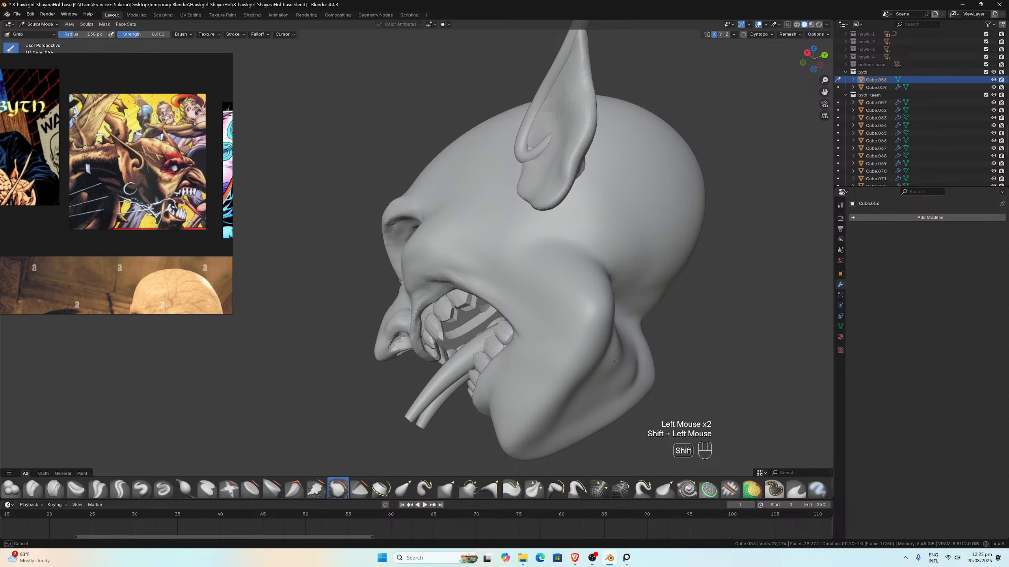
# Step: Smooth the rear of the jaw and the hollow behind the jaw angle from side and rear viewpoints
pyautogui.moveTo(606, 355); pyautogui.dragTo(551, 360, button='middle')
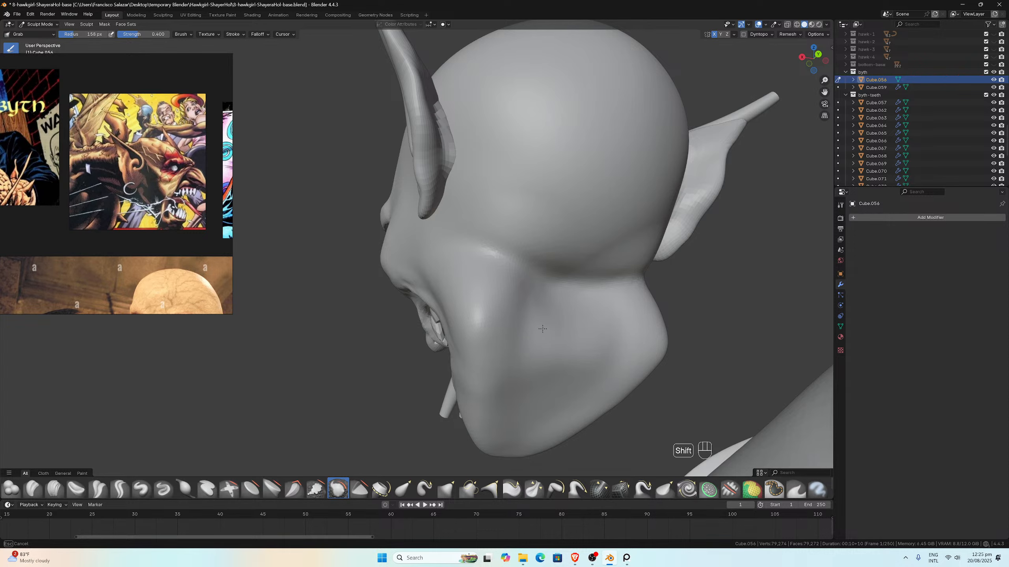
pyautogui.moveTo(528, 412); pyautogui.dragTo(552, 439, button='middle')
pyautogui.keyDown('shift'); pyautogui.moveTo(552, 439); pyautogui.dragTo(564, 418); pyautogui.keyUp('shift')
pyautogui.moveTo(608, 390)
pyautogui.keyDown('shift'); pyautogui.mouseDown()
pyautogui.moveTo(580, 424)
pyautogui.moveTo(629, 385)
pyautogui.moveTo(622, 356)
pyautogui.moveTo(636, 340)
pyautogui.moveTo(618, 350)
pyautogui.moveTo(632, 347)
pyautogui.mouseUp(); pyautogui.keyUp('shift')
pyautogui.scroll(-2, 631, 341)
pyautogui.moveTo(630, 278)
pyautogui.mouseDown(button='middle')
pyautogui.moveTo(615, 227)
pyautogui.moveTo(599, 254)
pyautogui.mouseUp(button='middle')
pyautogui.scroll(2, 587, 329)
pyautogui.keyDown('shift'); pyautogui.moveTo(603, 316); pyautogui.dragTo(617, 380); pyautogui.keyUp('shift')
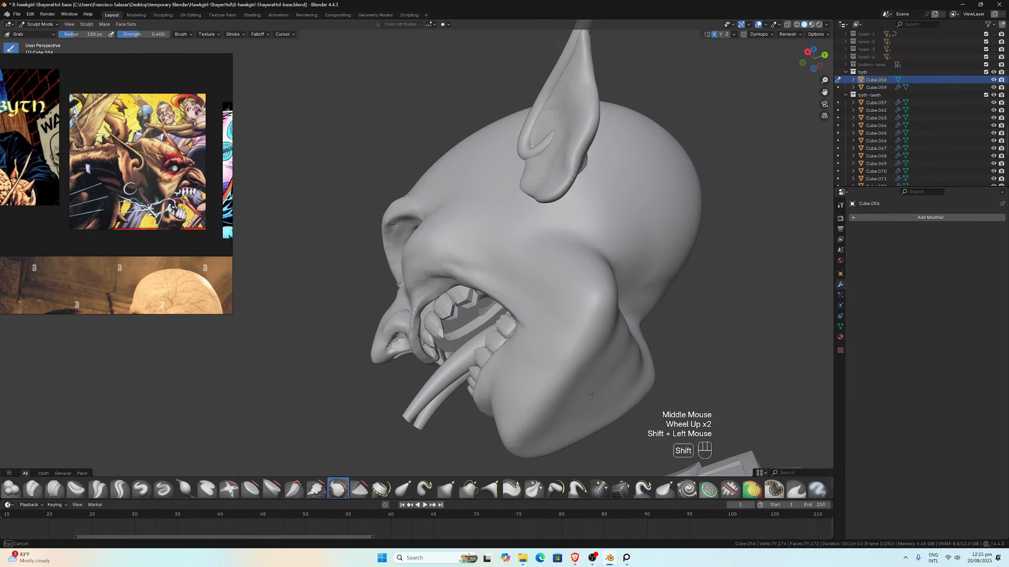
pyautogui.keyDown('shift'); pyautogui.moveTo(539, 432); pyautogui.dragTo(553, 434); pyautogui.keyUp('shift')
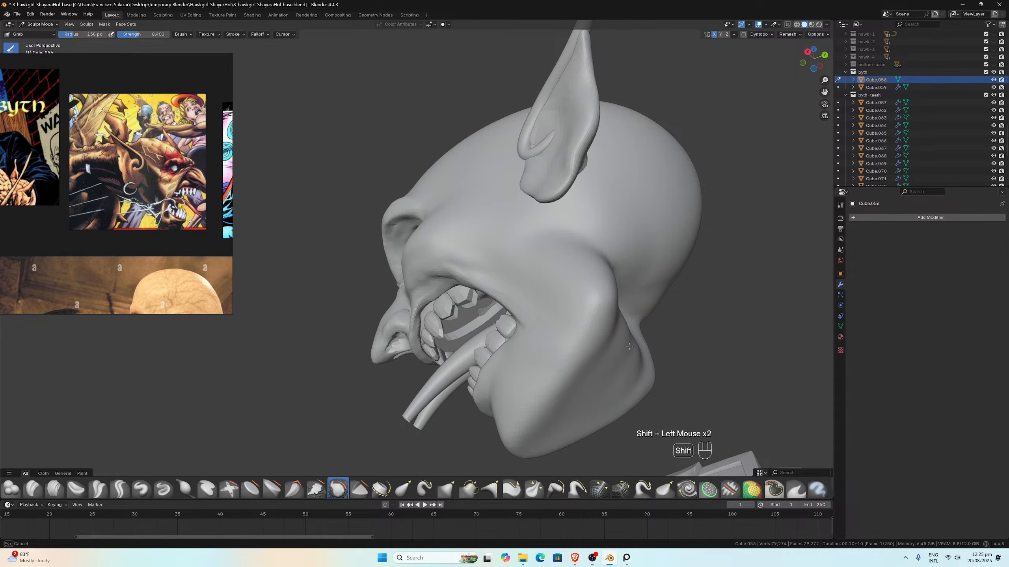
# Step: Smooth the back of the neck stump below the skull and the jaw's lower rear edge
pyautogui.moveTo(622, 328); pyautogui.dragTo(551, 360, button='middle')
pyautogui.keyDown('shift'); pyautogui.moveTo(552, 360); pyautogui.dragTo(479, 366); pyautogui.keyUp('shift')
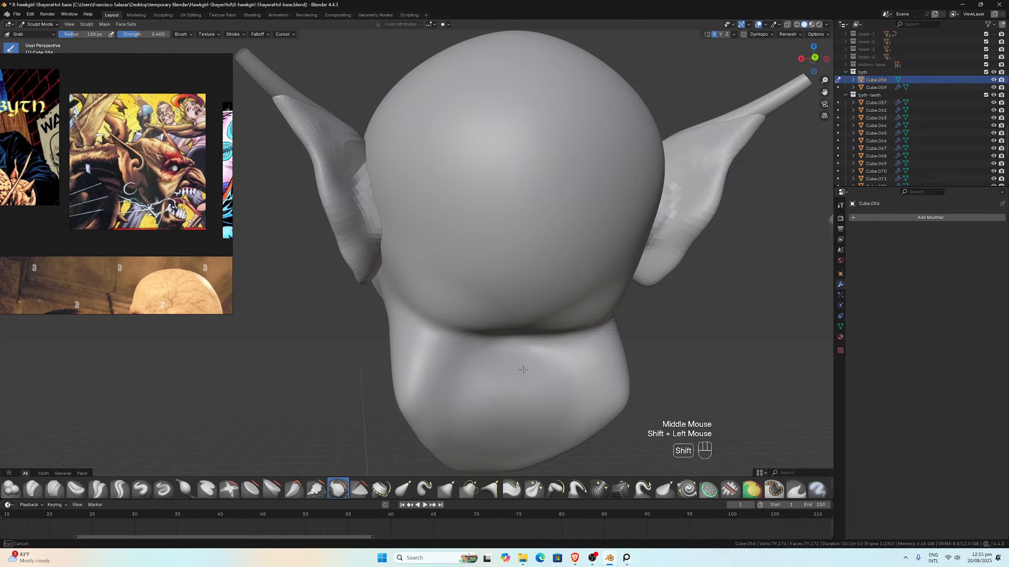
pyautogui.keyDown('shift'); pyautogui.moveTo(490, 413); pyautogui.dragTo(510, 419); pyautogui.keyUp('shift')
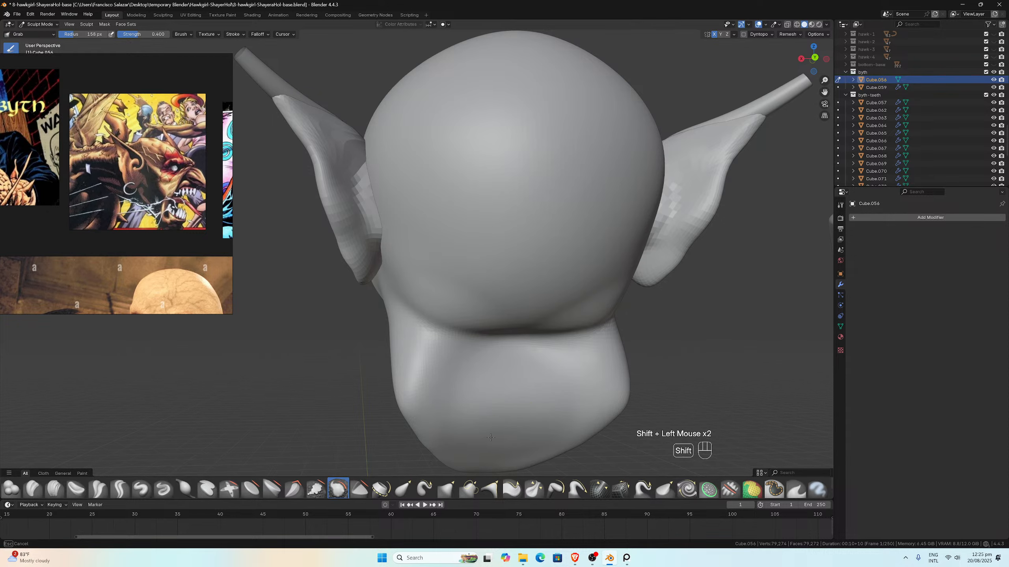
pyautogui.moveTo(512, 419); pyautogui.dragTo(557, 361, button='middle')
pyautogui.keyDown('shift'); pyautogui.moveTo(557, 361); pyautogui.dragTo(562, 342); pyautogui.keyUp('shift')
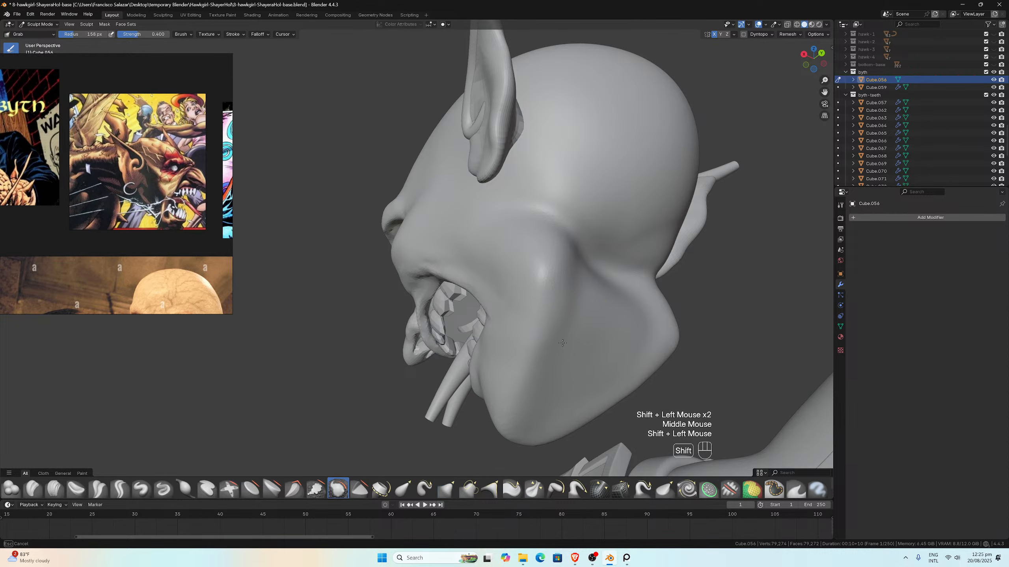
pyautogui.keyDown('shift'); pyautogui.click(530, 420); pyautogui.keyUp('shift')
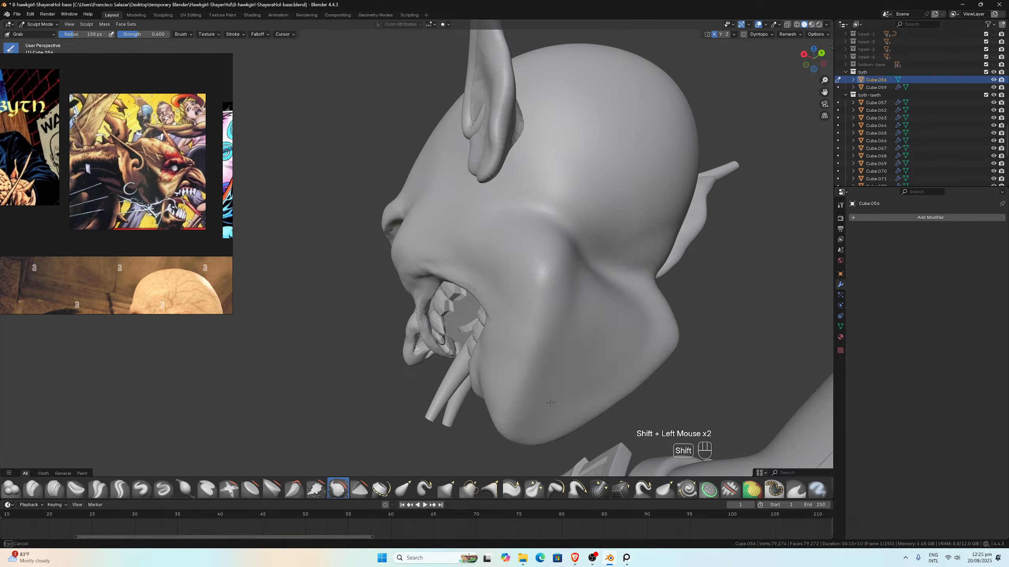
pyautogui.moveTo(574, 316); pyautogui.dragTo(637, 333, button='middle')
pyautogui.scroll(-2, 637, 333)
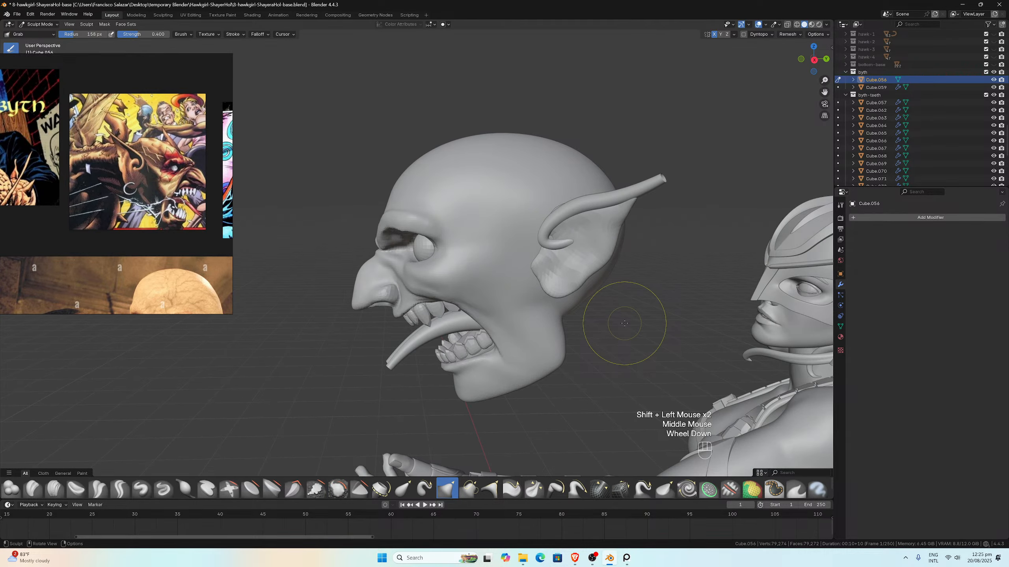
# Step: Compare the head's profile and front silhouette with a close-up of the pale, red-marked villain face in the comic reference
pyautogui.press('KP_3')
pyautogui.scroll(-2, 596, 316)
pyautogui.moveTo(597, 316); pyautogui.dragTo(566, 279, button='middle')
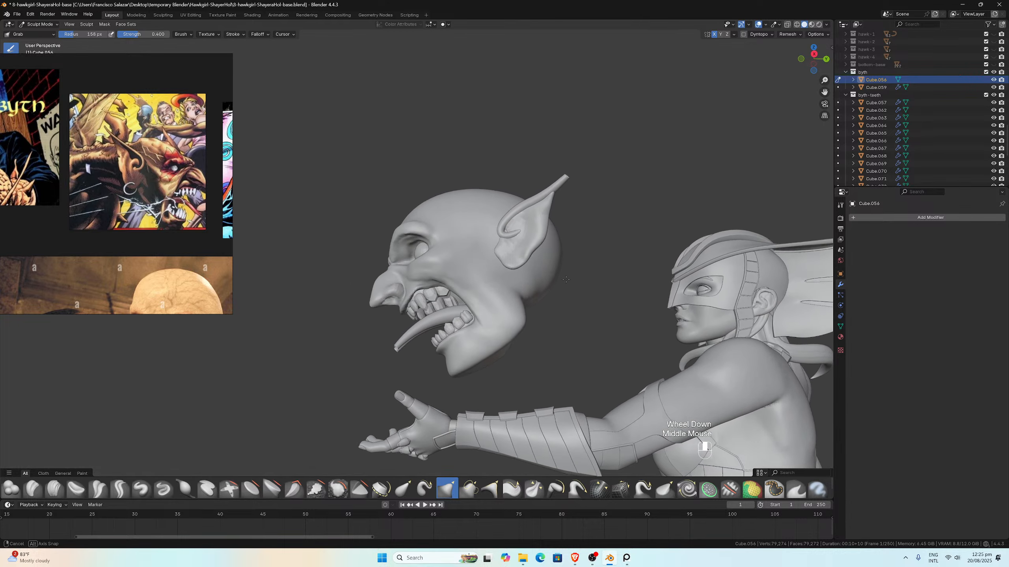
pyautogui.scroll(-2, 566, 280)
pyautogui.press('KP_1')
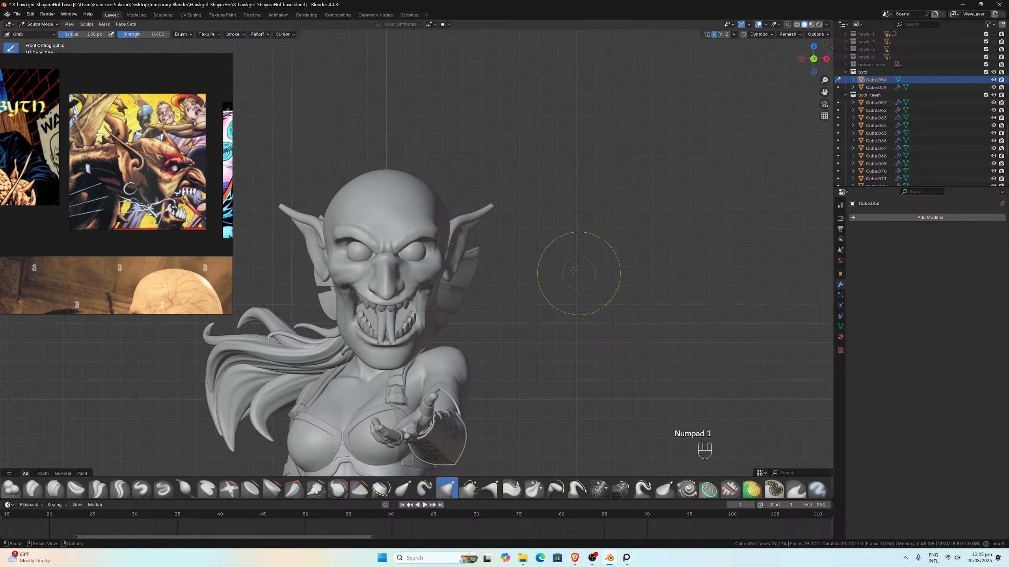
pyautogui.scroll(3, 451, 225)
pyautogui.scroll(-3, 82, 218)
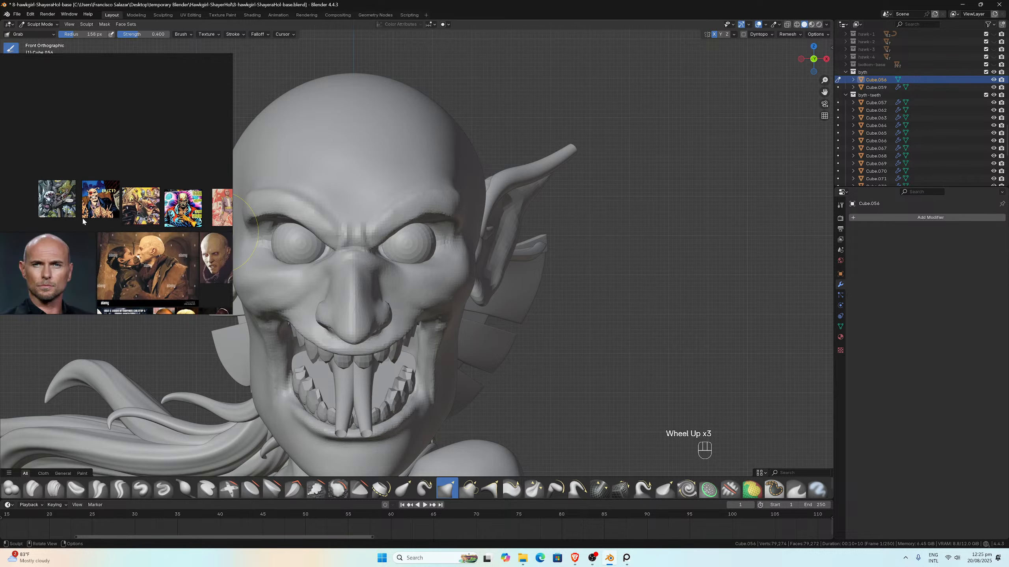
pyautogui.scroll(5, 135, 235)
pyautogui.scroll(3, 116, 233)
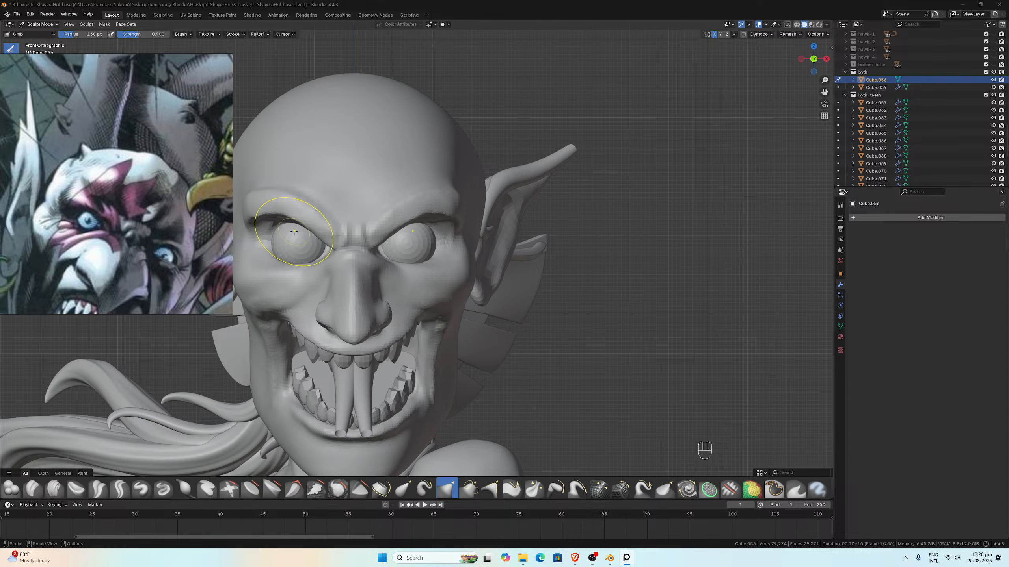
pyautogui.scroll(-1, 536, 219)
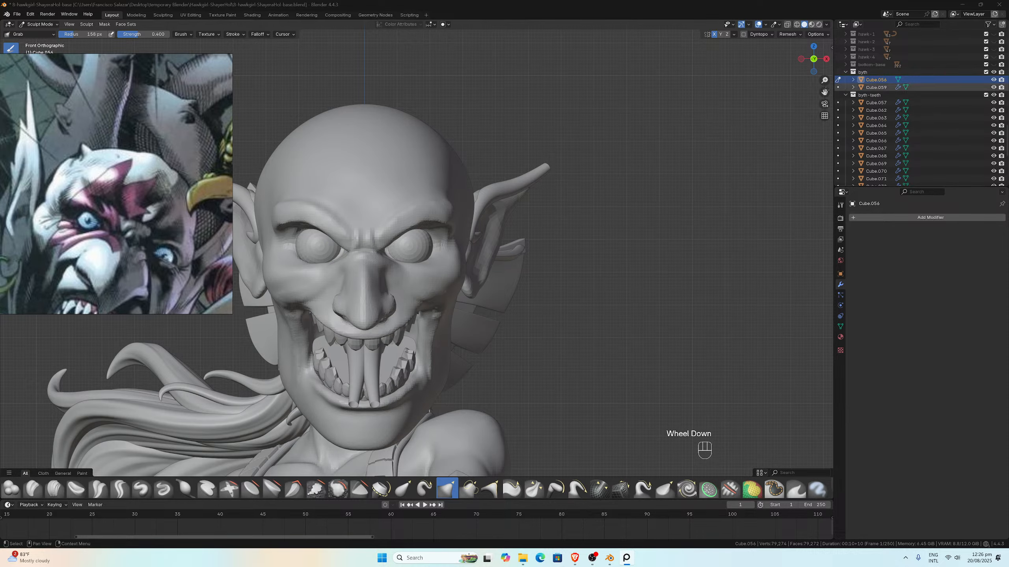
pyautogui.moveTo(824, 92); pyautogui.dragTo(936, 116)
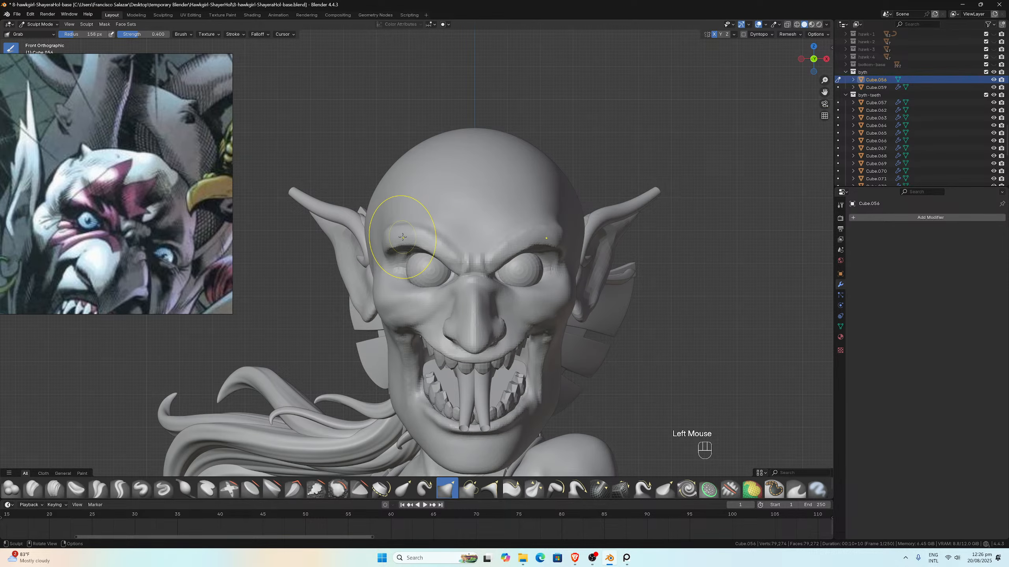
pyautogui.scroll(-1, 377, 240)
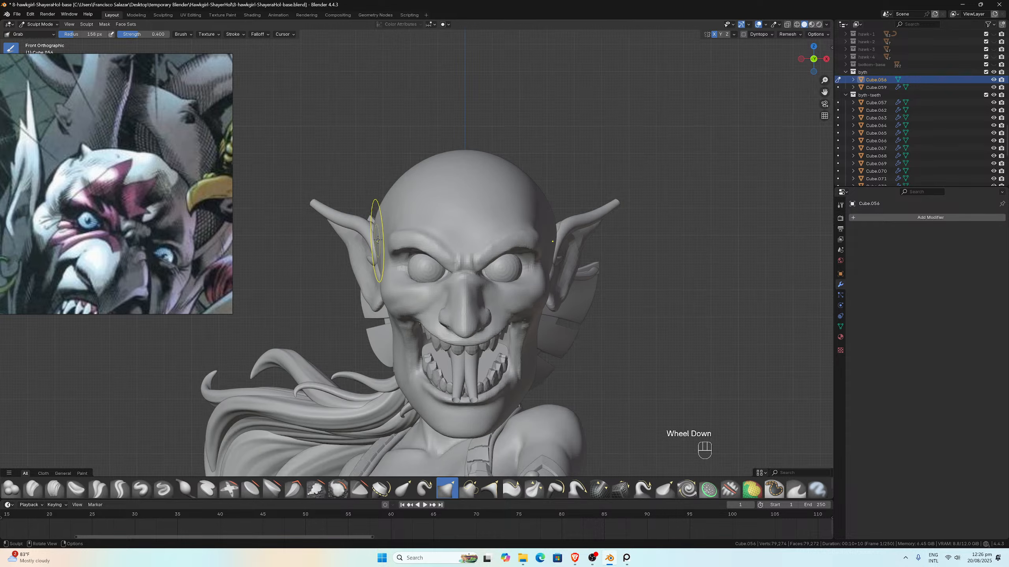
pyautogui.scroll(1, 379, 238)
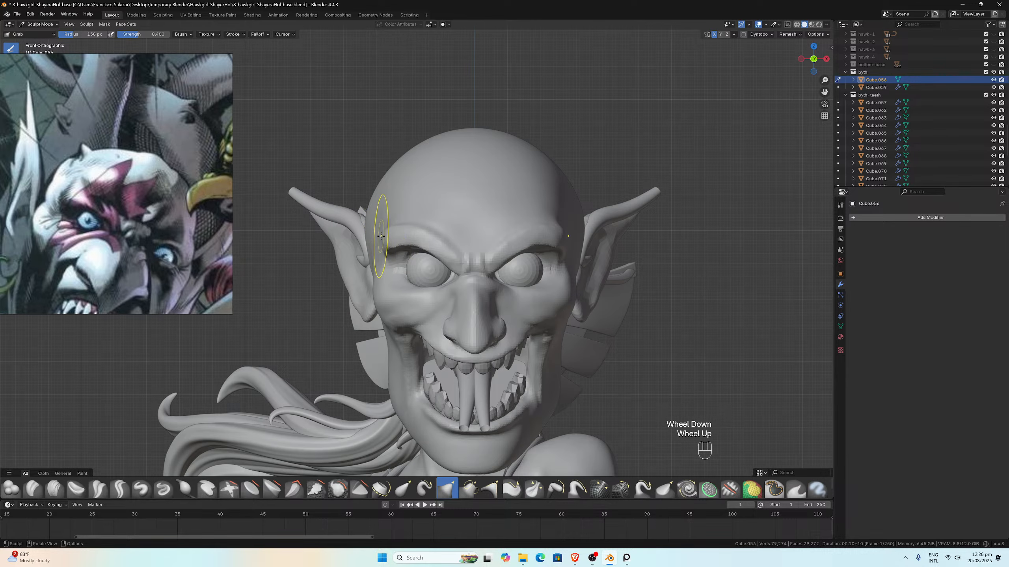
# Step: Try to pull the temple inward beside the outer brow in the front view with the Grab brush
pyautogui.scroll(-1, 382, 236)
pyautogui.scroll(-2, 388, 238)
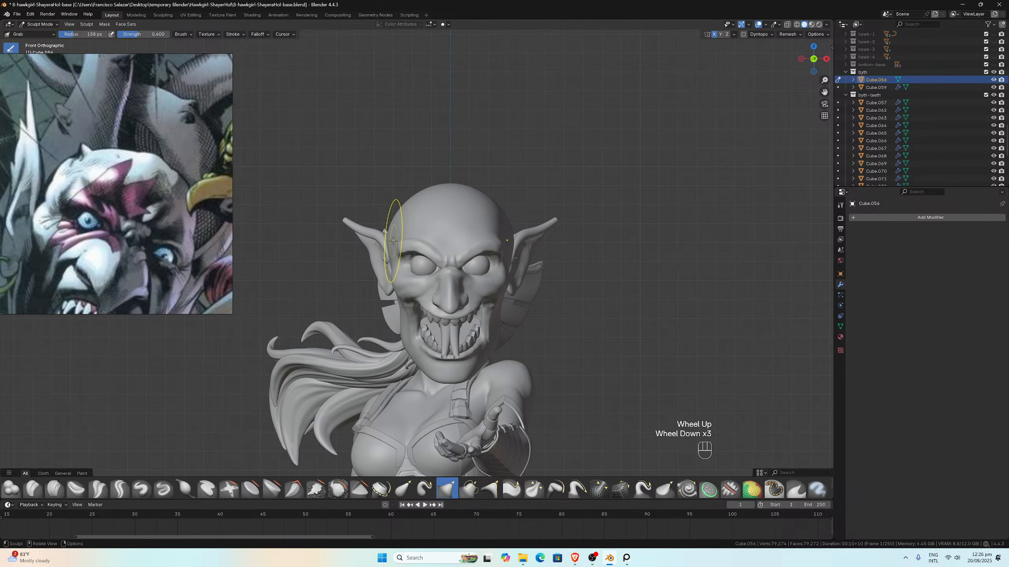
pyautogui.scroll(1, 394, 241)
pyautogui.scroll(-1, 395, 243)
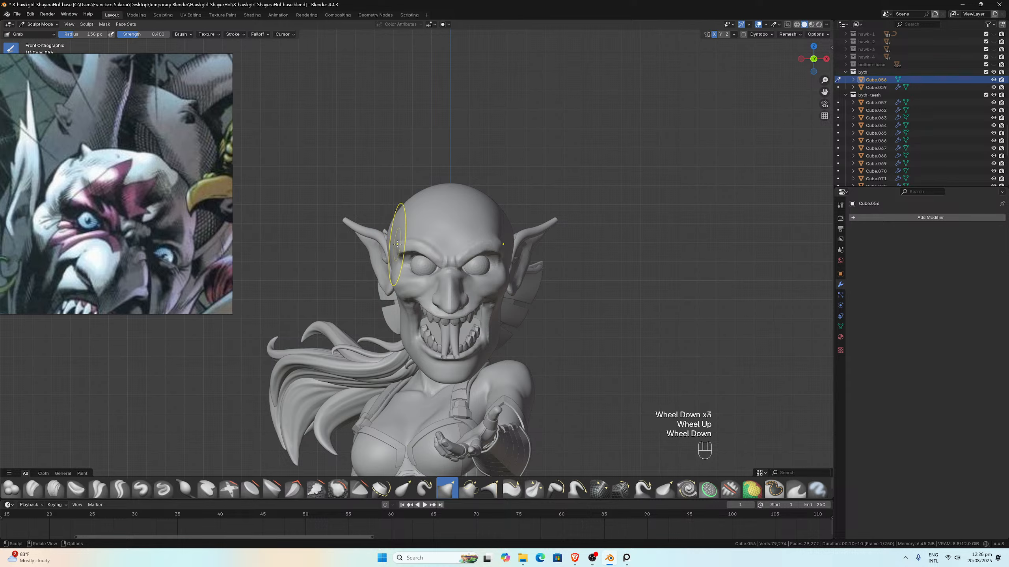
pyautogui.moveTo(397, 244); pyautogui.dragTo(403, 243)
pyautogui.hotkey('ctrl', 'z')
pyautogui.scroll(1, 458, 249)
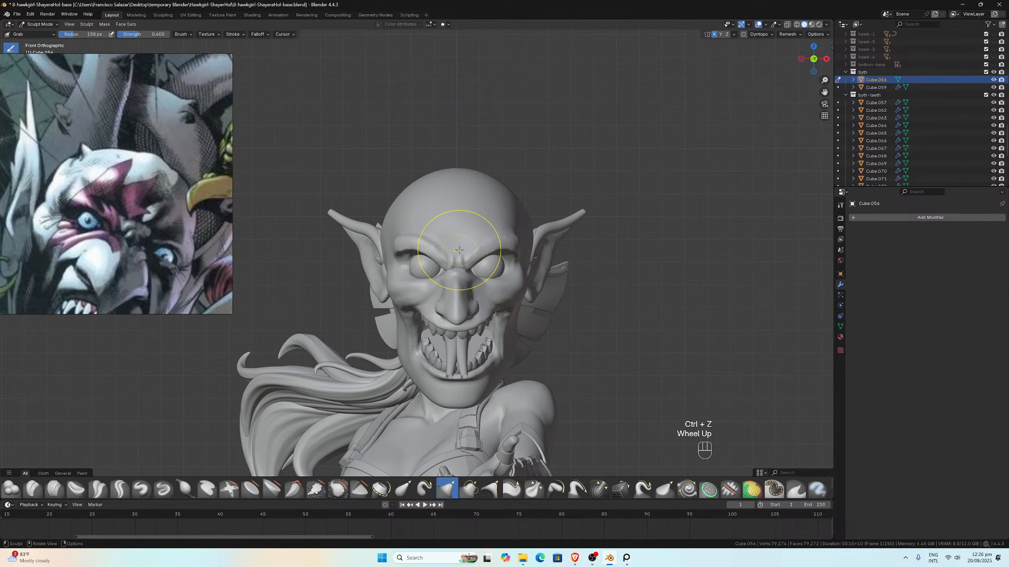
# Step: Reshape the nose bridge and inner eye area in the front view with Grab strokes, following the comic reference
pyautogui.scroll(-2, 459, 249)
pyautogui.scroll(-3, 67, 209)
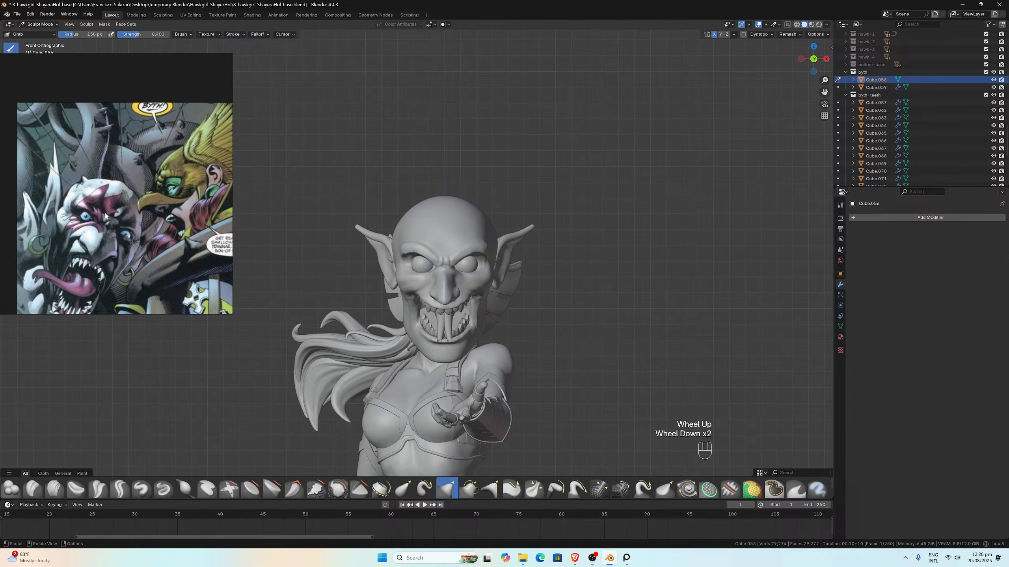
pyautogui.scroll(-2, 102, 237)
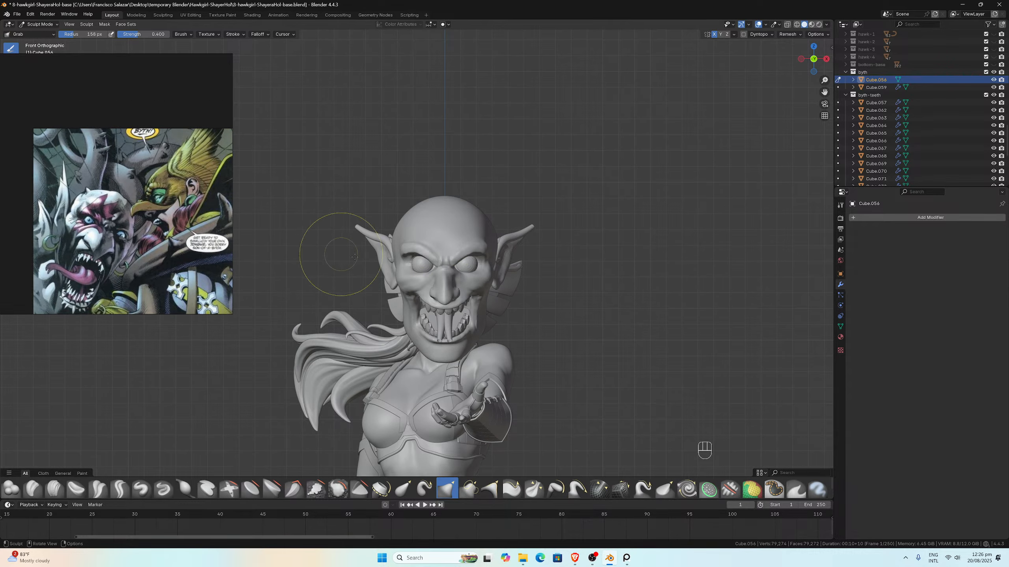
pyautogui.scroll(4, 451, 278)
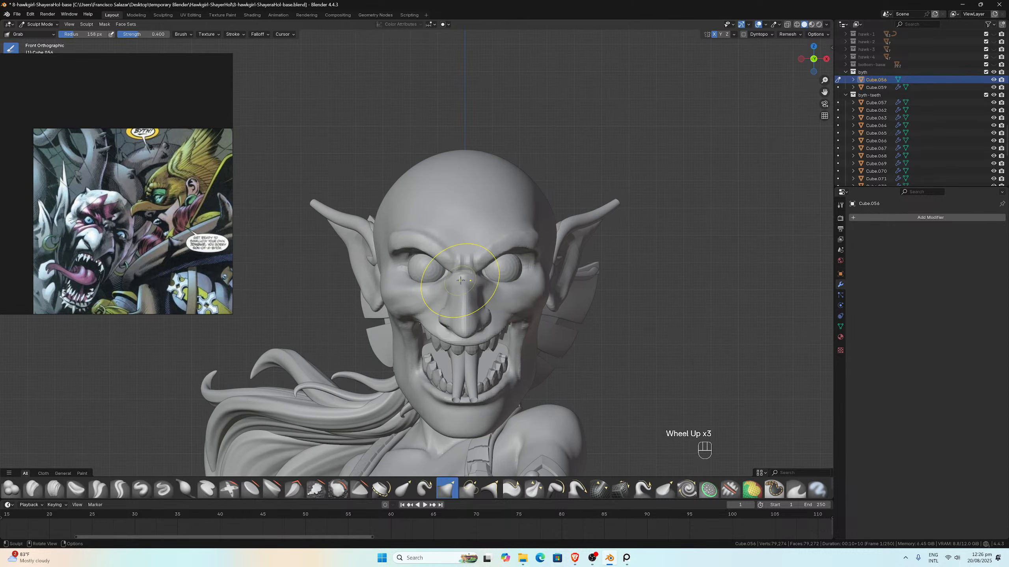
pyautogui.scroll(1, 470, 272)
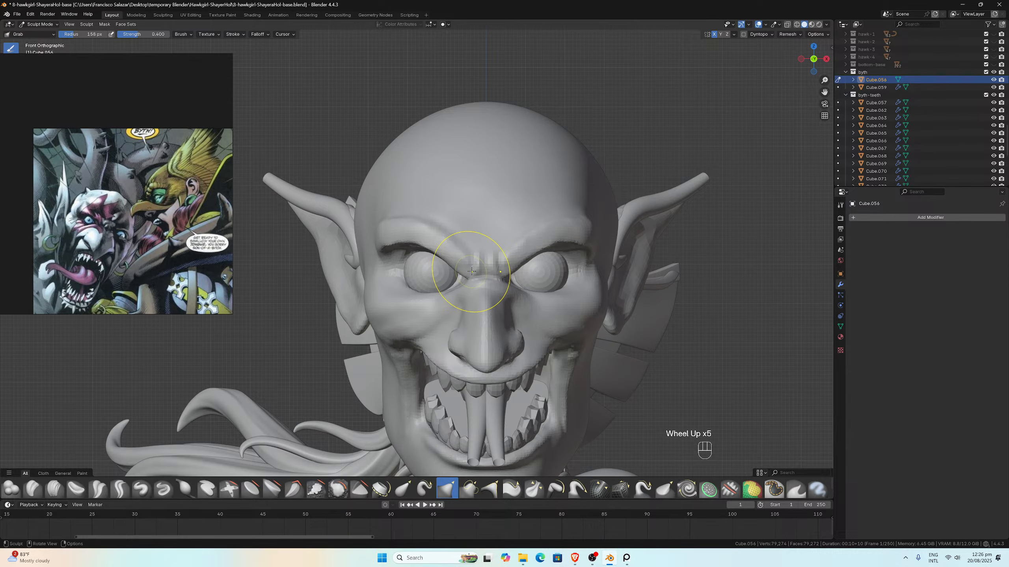
pyautogui.scroll(3, 476, 275)
pyautogui.scroll(-2, 495, 282)
pyautogui.moveTo(495, 282)
pyautogui.mouseDown()
pyautogui.moveTo(483, 277)
pyautogui.moveTo(479, 301)
pyautogui.mouseUp()
pyautogui.scroll(-2, 528, 290)
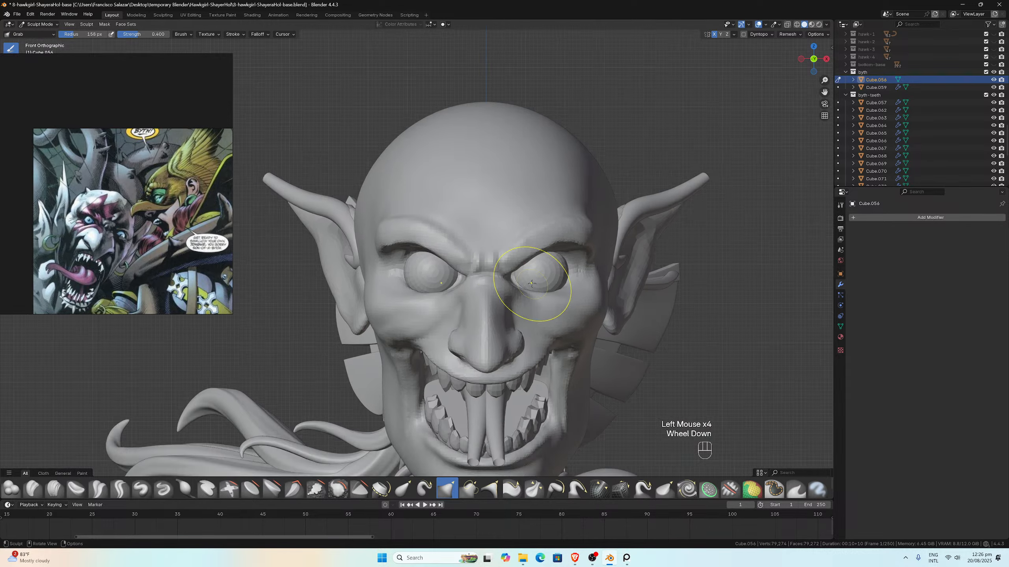
# Step: Try to pull down the brow's inner lower edge above the eye with the Grab brush
pyautogui.scroll(3, 532, 283)
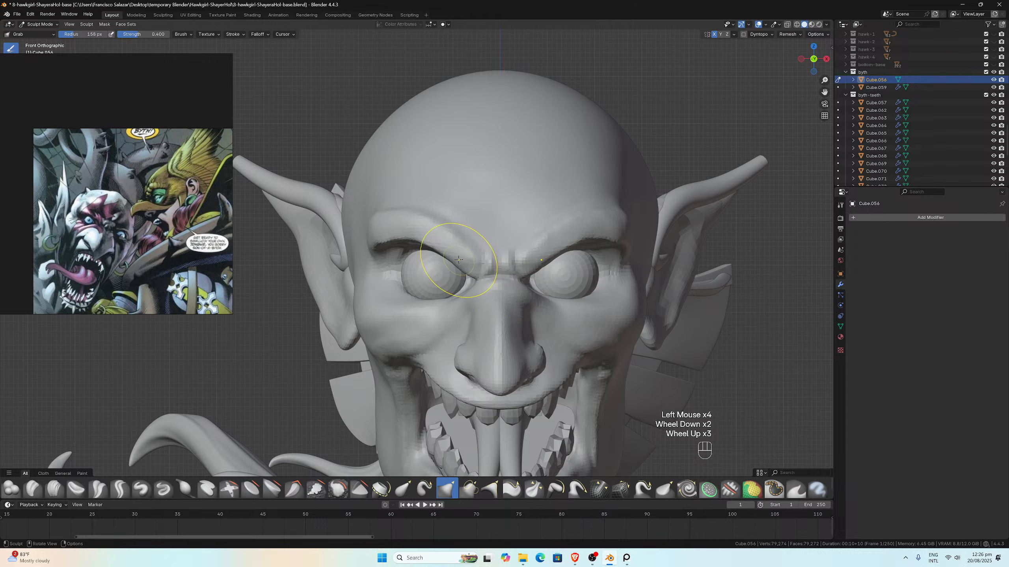
pyautogui.moveTo(450, 262)
pyautogui.mouseDown()
pyautogui.moveTo(448, 229)
pyautogui.moveTo(441, 245)
pyautogui.moveTo(396, 262)
pyautogui.moveTo(403, 226)
pyautogui.moveTo(399, 256)
pyautogui.moveTo(412, 247)
pyautogui.moveTo(453, 266)
pyautogui.mouseUp()
pyautogui.scroll(-2, 449, 238)
pyautogui.hotkey('ctrl', 'z')
pyautogui.hotkey('ctrl', 'z')
pyautogui.scroll(-2, 396, 241)
pyautogui.scroll(3, 399, 255)
# Step: Pull the recess beneath the brow ridge upward and outward above the eyeball from a three-quarter view
pyautogui.moveTo(453, 265); pyautogui.dragTo(576, 238, button='middle')
pyautogui.scroll(2, 591, 224)
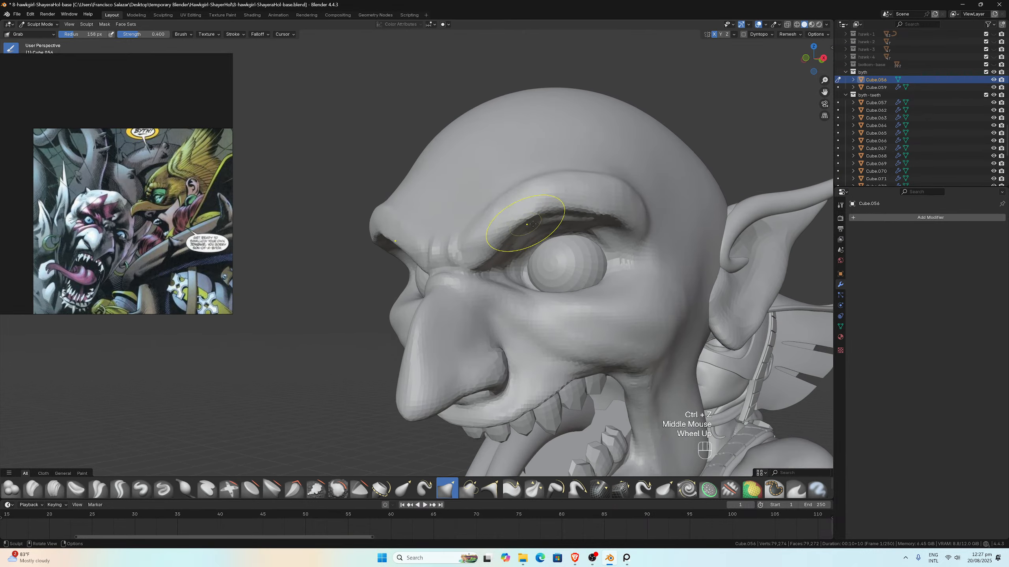
pyautogui.moveTo(592, 225); pyautogui.dragTo(616, 209)
pyautogui.scroll(2, 651, 202)
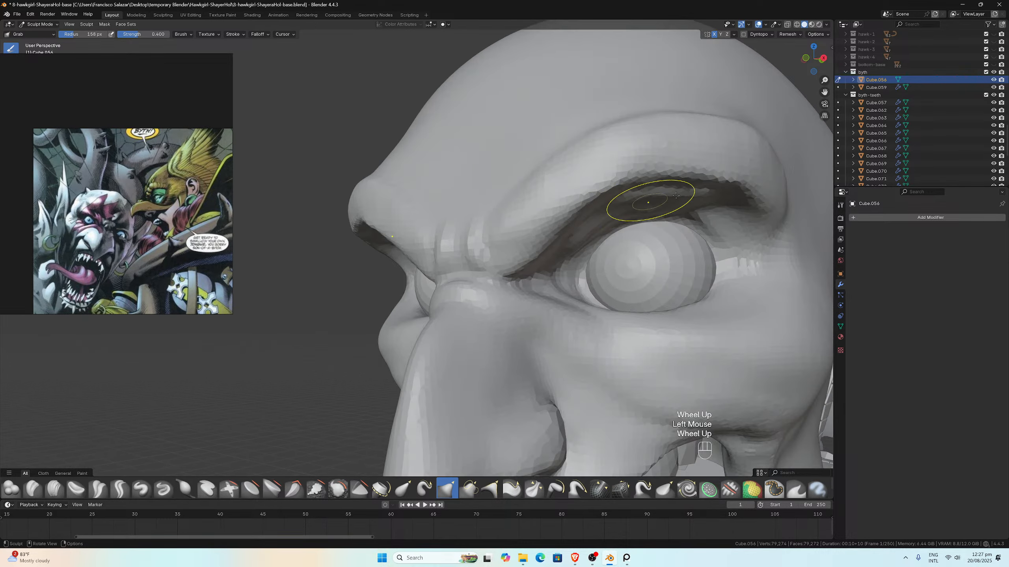
pyautogui.moveTo(687, 169); pyautogui.dragTo(722, 168)
pyautogui.scroll(-4, 722, 168)
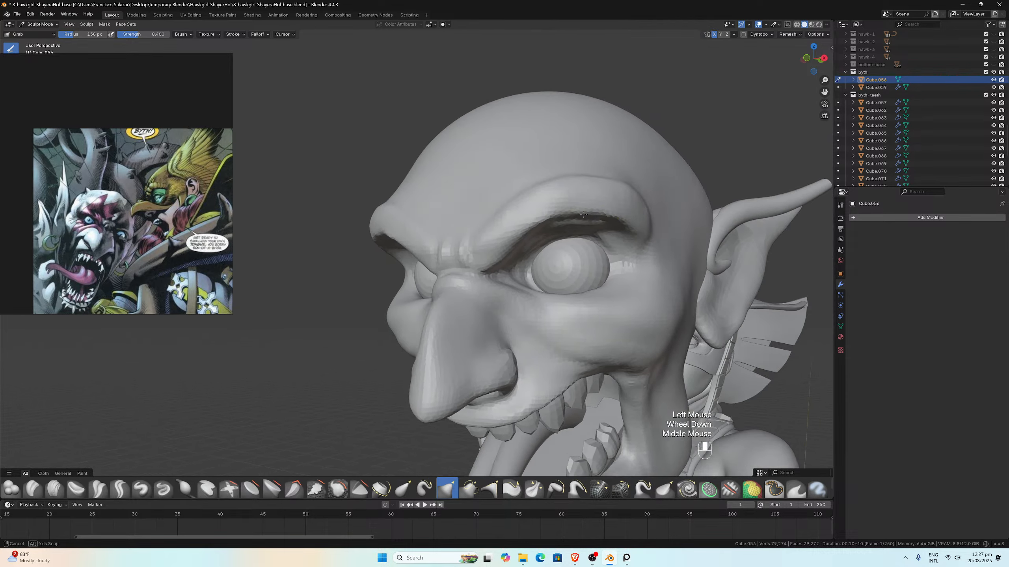
# Step: Reshape the upper cheek below the outer eye corner in the front view with Grab strokes
pyautogui.moveTo(675, 207); pyautogui.dragTo(603, 214, button='middle')
pyautogui.scroll(-2, 603, 214)
pyautogui.press('KP_1')
pyautogui.scroll(3, 417, 266)
pyautogui.moveTo(398, 294); pyautogui.dragTo(399, 305)
pyautogui.moveTo(408, 309)
pyautogui.mouseDown()
pyautogui.moveTo(412, 302)
pyautogui.moveTo(374, 294)
pyautogui.moveTo(389, 291)
pyautogui.moveTo(390, 310)
pyautogui.mouseUp()
pyautogui.scroll(1, 390, 292)
pyautogui.moveTo(390, 310); pyautogui.dragTo(388, 314)
pyautogui.moveTo(388, 315); pyautogui.dragTo(371, 304)
pyautogui.scroll(-2, 391, 303)
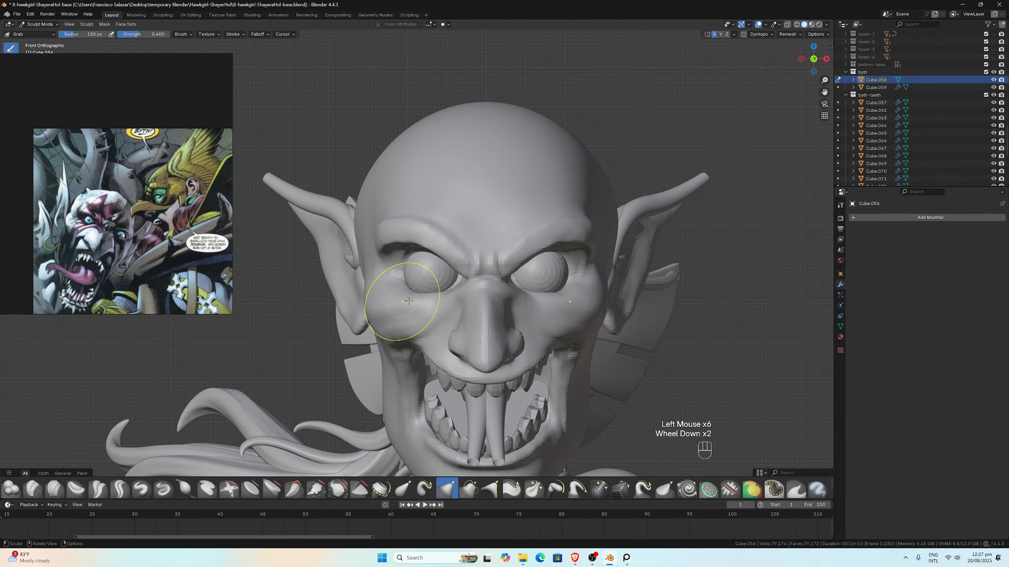
# Step: Adjust the head's outer contour beside the eye with Grab strokes, undoing the last stroke at the temple
pyautogui.scroll(2, 368, 295)
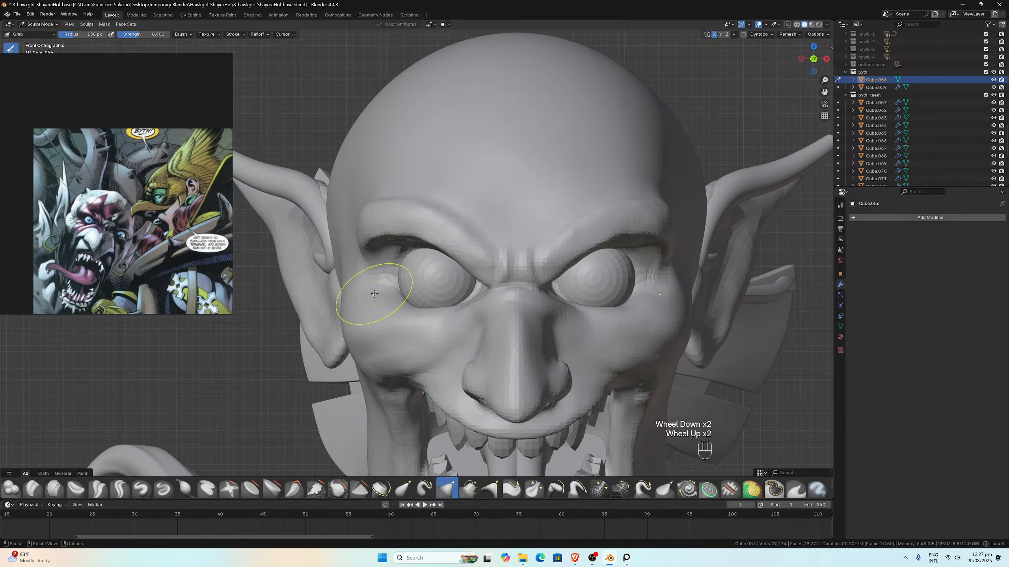
pyautogui.scroll(-2, 374, 294)
pyautogui.scroll(2, 359, 274)
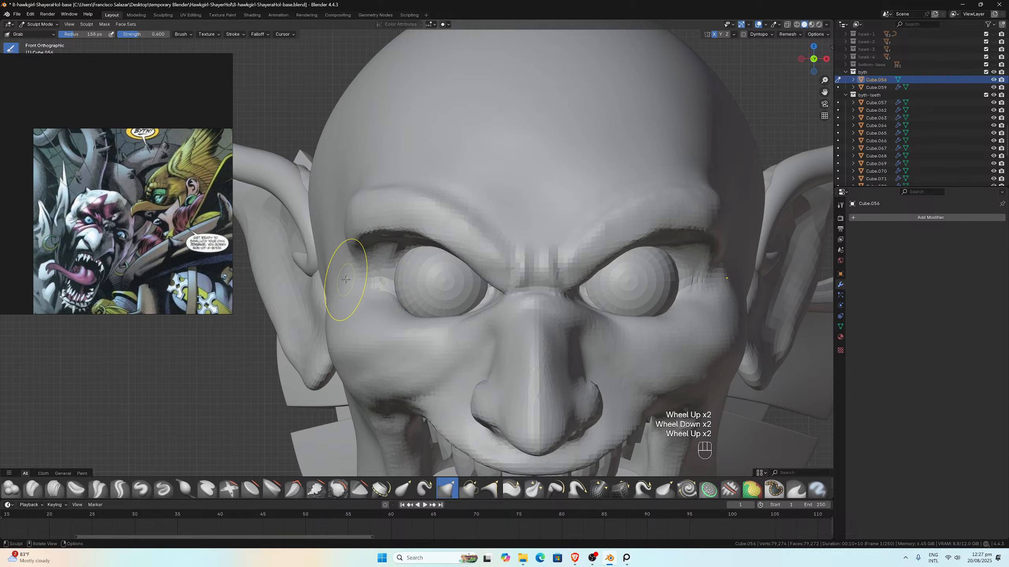
pyautogui.moveTo(346, 280); pyautogui.dragTo(346, 273)
pyautogui.moveTo(348, 276); pyautogui.dragTo(342, 271)
pyautogui.moveTo(341, 274)
pyautogui.mouseDown()
pyautogui.moveTo(362, 252)
pyautogui.moveTo(361, 219)
pyautogui.mouseUp()
pyautogui.scroll(-2, 341, 270)
pyautogui.hotkey('ctrl', 'z')
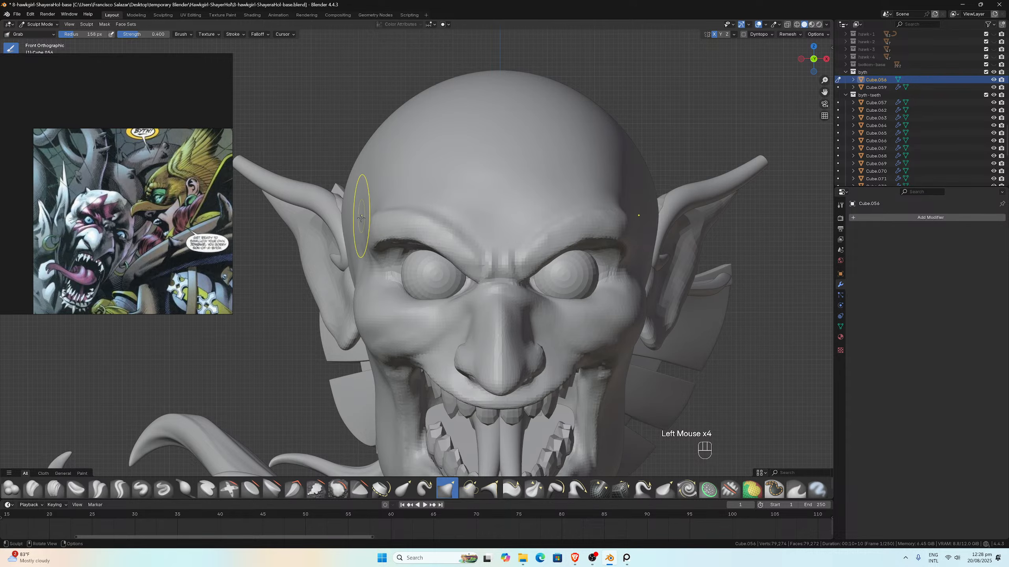
pyautogui.scroll(-2, 353, 238)
pyautogui.moveTo(353, 237); pyautogui.dragTo(392, 284, button='middle')
pyautogui.scroll(1, 392, 283)
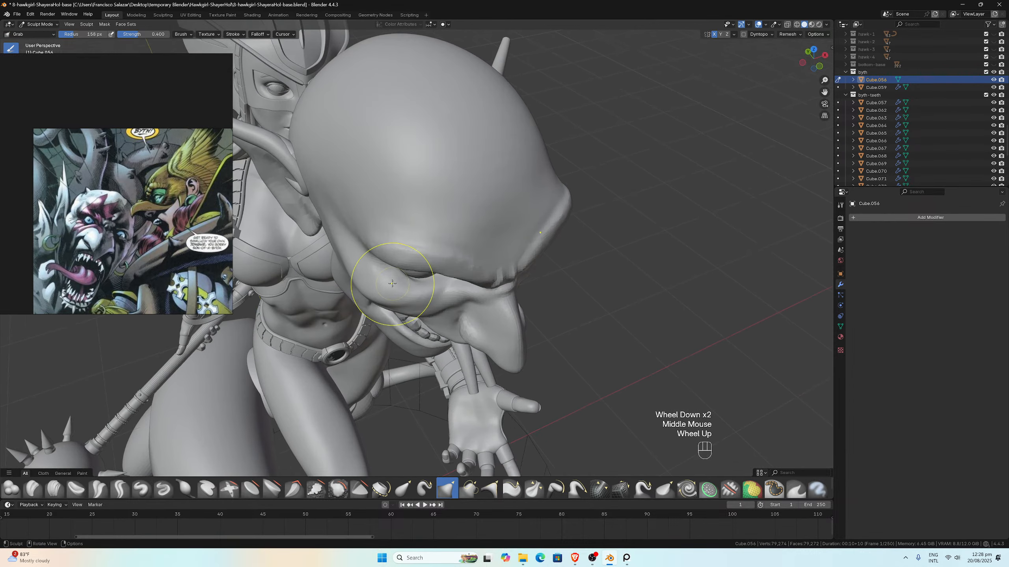
# Step: Reshape the temple beside the brow's outer end with small Grab strokes from top and three-quarter views
pyautogui.moveTo(356, 224); pyautogui.dragTo(346, 217)
pyautogui.moveTo(349, 220); pyautogui.dragTo(329, 167, button='middle')
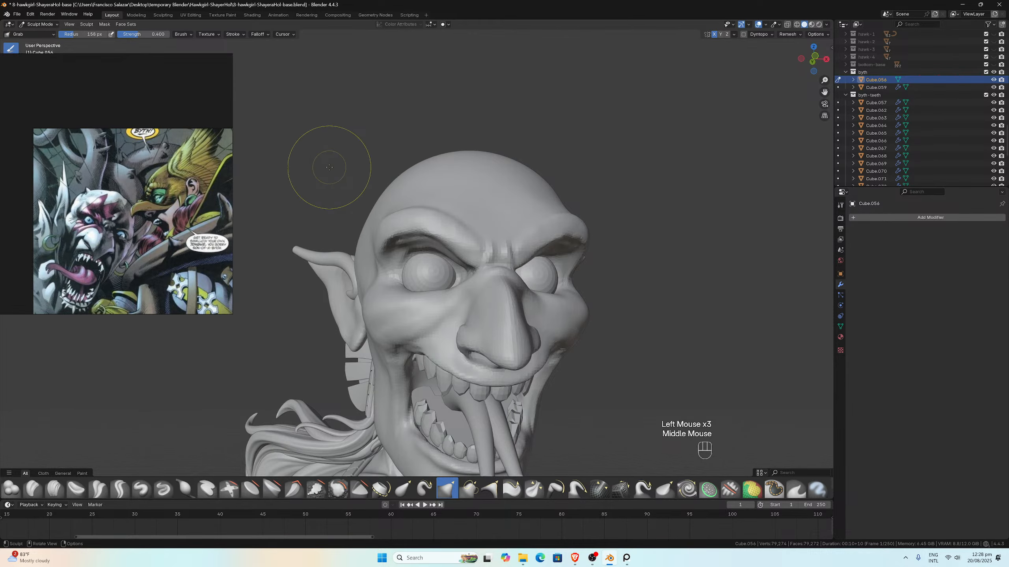
pyautogui.press('KP_1')
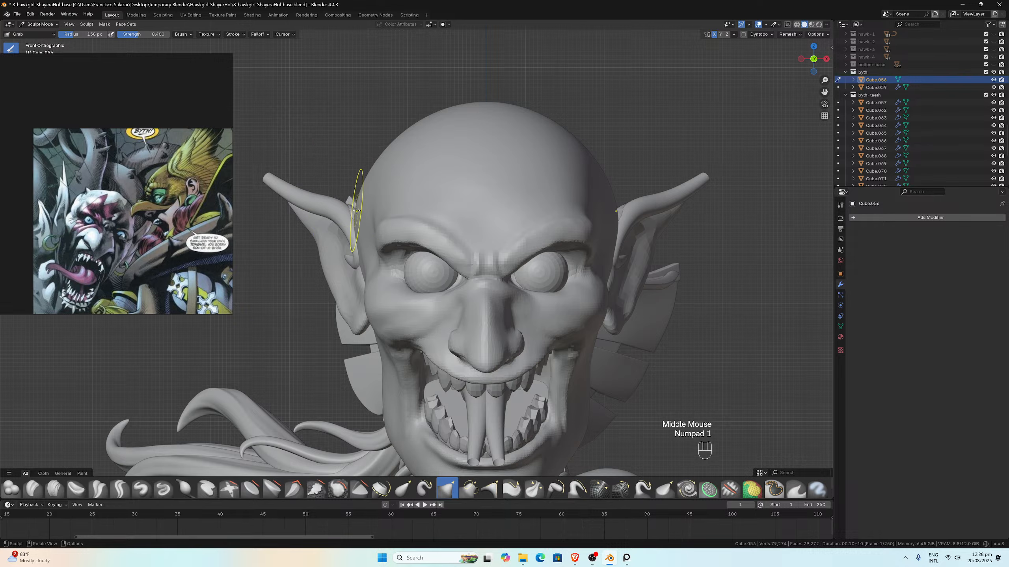
pyautogui.moveTo(329, 168); pyautogui.dragTo(366, 243, button='middle')
pyautogui.scroll(1, 367, 242)
pyautogui.click(349, 233)
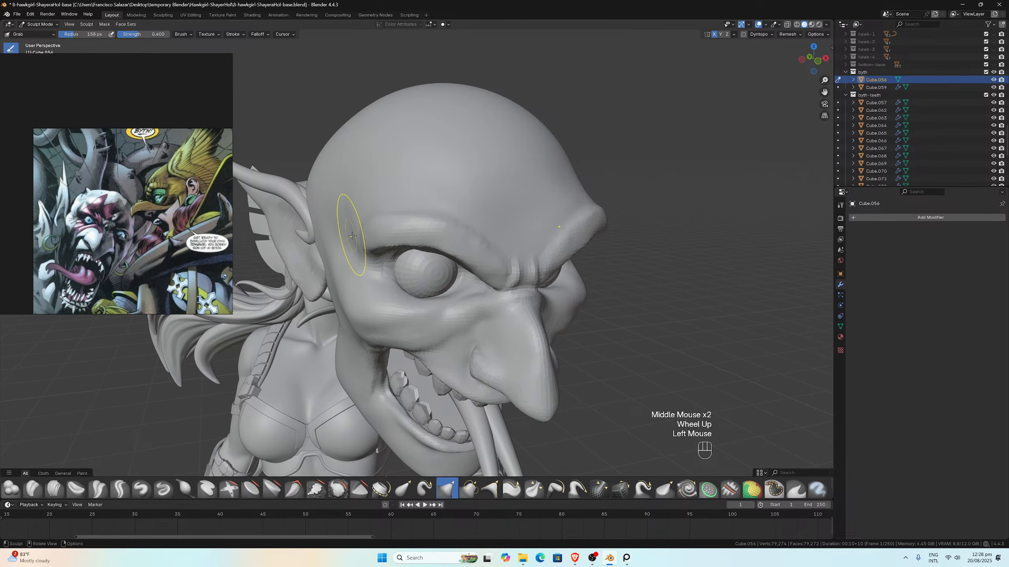
pyautogui.click(349, 232)
pyautogui.click(351, 232)
# Step: Nudge the outer brow and temple area with the Grab brush and smooth the surface beside it
pyautogui.moveTo(350, 232)
pyautogui.mouseDown(button='middle')
pyautogui.moveTo(425, 212)
pyautogui.moveTo(445, 236)
pyautogui.mouseUp(button='middle')
pyautogui.scroll(-2, 424, 216)
pyautogui.scroll(2, 446, 235)
pyautogui.moveTo(381, 232); pyautogui.dragTo(386, 250, button='middle')
pyautogui.moveTo(387, 250); pyautogui.dragTo(394, 248)
pyautogui.moveTo(393, 247)
pyautogui.mouseDown(button='middle')
pyautogui.moveTo(345, 240)
pyautogui.moveTo(365, 241)
pyautogui.mouseUp(button='middle')
pyautogui.keyDown('shift'); pyautogui.moveTo(365, 241); pyautogui.dragTo(378, 215); pyautogui.keyUp('shift')
pyautogui.moveTo(377, 214); pyautogui.dragTo(266, 215, button='middle')
pyautogui.press('KP_1')
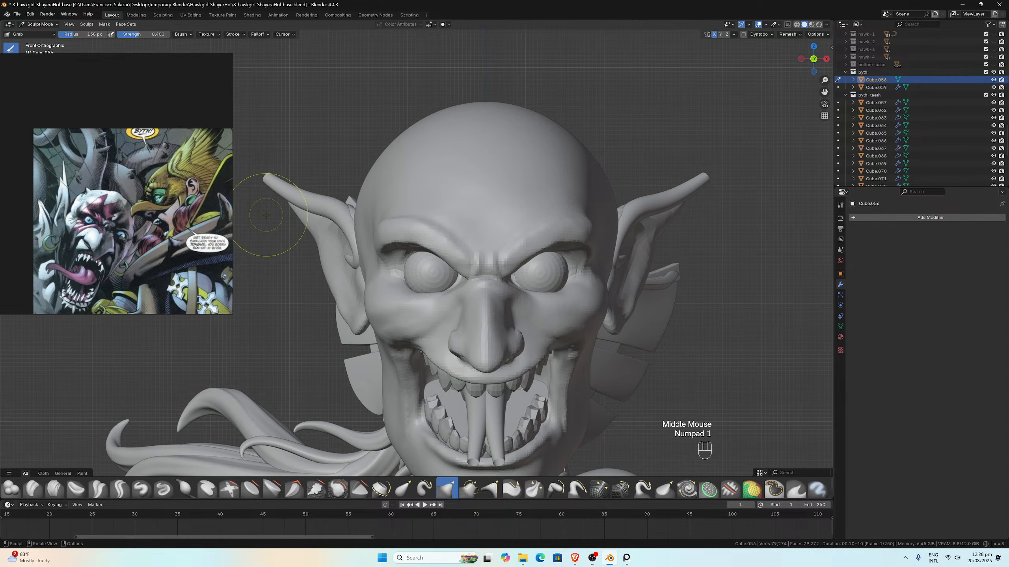
# Step: Examine the head's proportions from front, side and three-quarter views, and compare them with the wider set of reference images
pyautogui.scroll(-3, 266, 215)
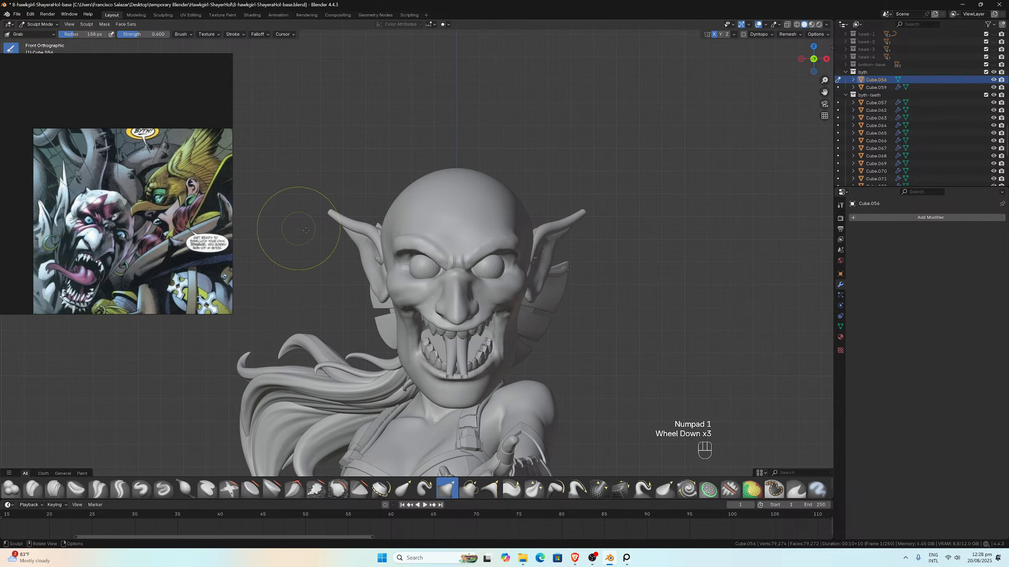
pyautogui.moveTo(286, 215); pyautogui.dragTo(330, 233, button='middle')
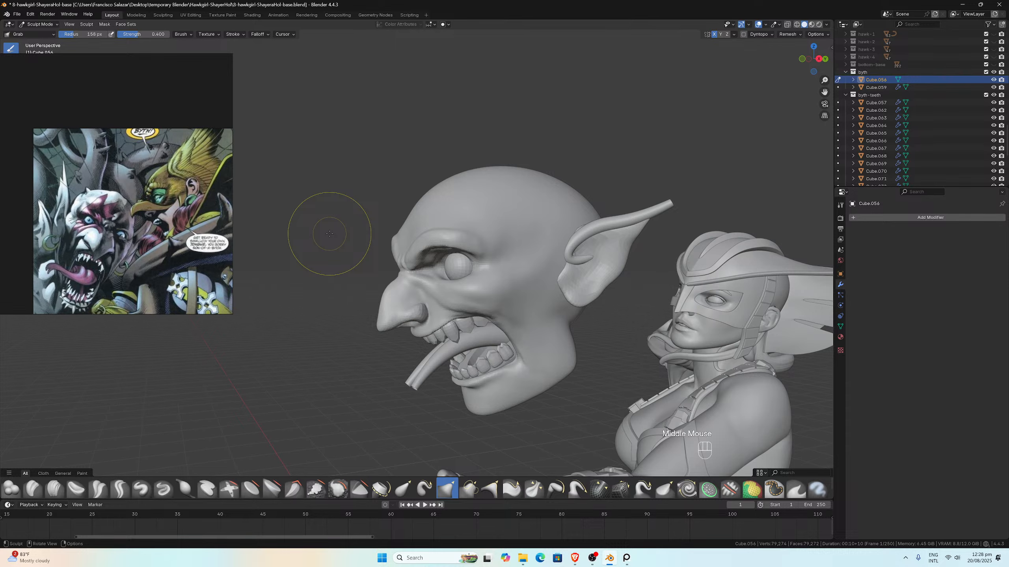
pyautogui.press('KP_3')
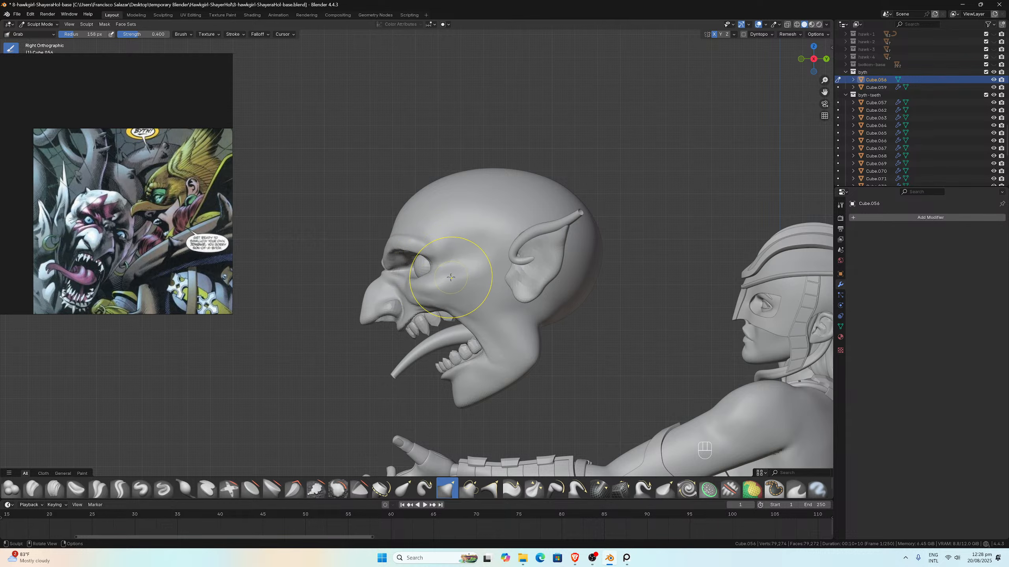
pyautogui.moveTo(468, 242); pyautogui.dragTo(470, 270, button='middle')
pyautogui.press('KP_1')
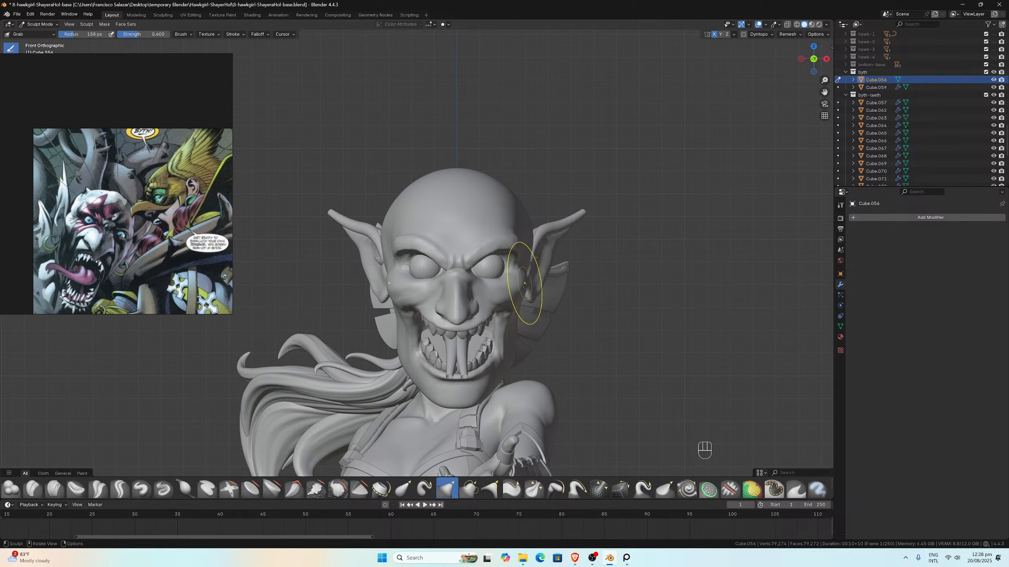
pyautogui.scroll(-2, 525, 282)
pyautogui.moveTo(525, 281); pyautogui.dragTo(473, 285, button='middle')
pyautogui.press('KP_3')
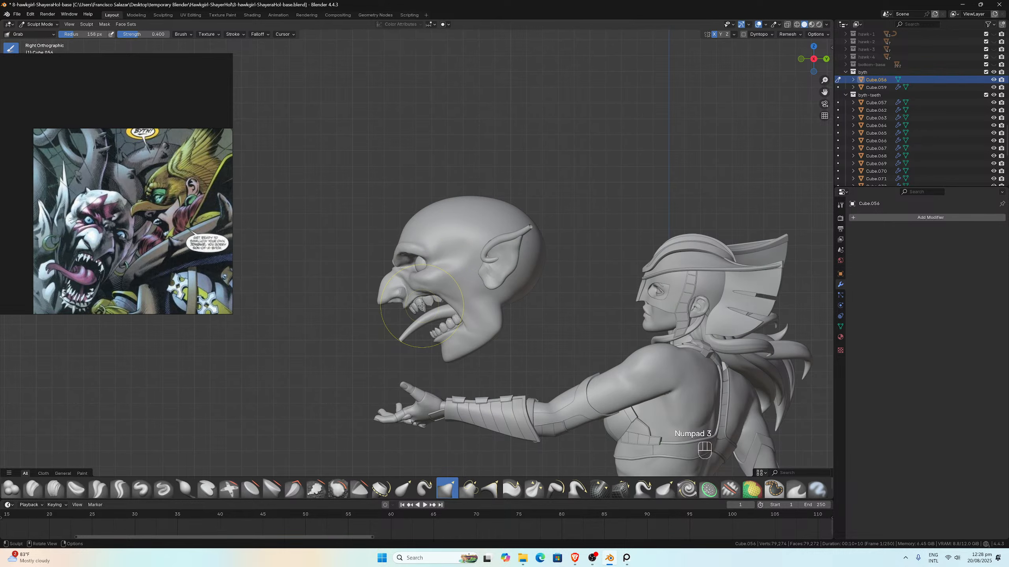
pyautogui.scroll(2, 421, 305)
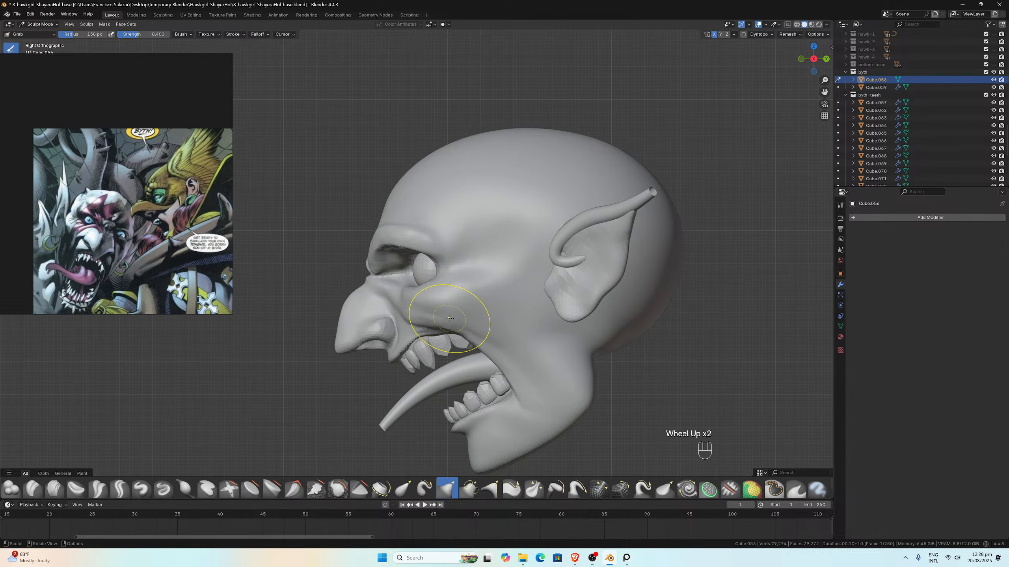
pyautogui.scroll(-1, 460, 331)
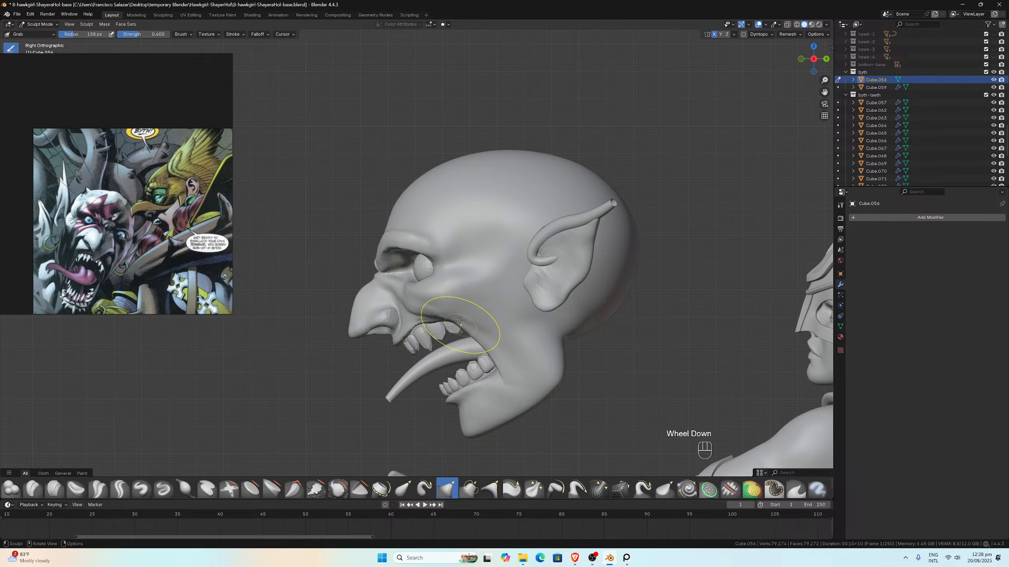
pyautogui.moveTo(461, 331); pyautogui.dragTo(533, 299, button='middle')
pyautogui.scroll(-1, 532, 299)
pyautogui.press('KP_1')
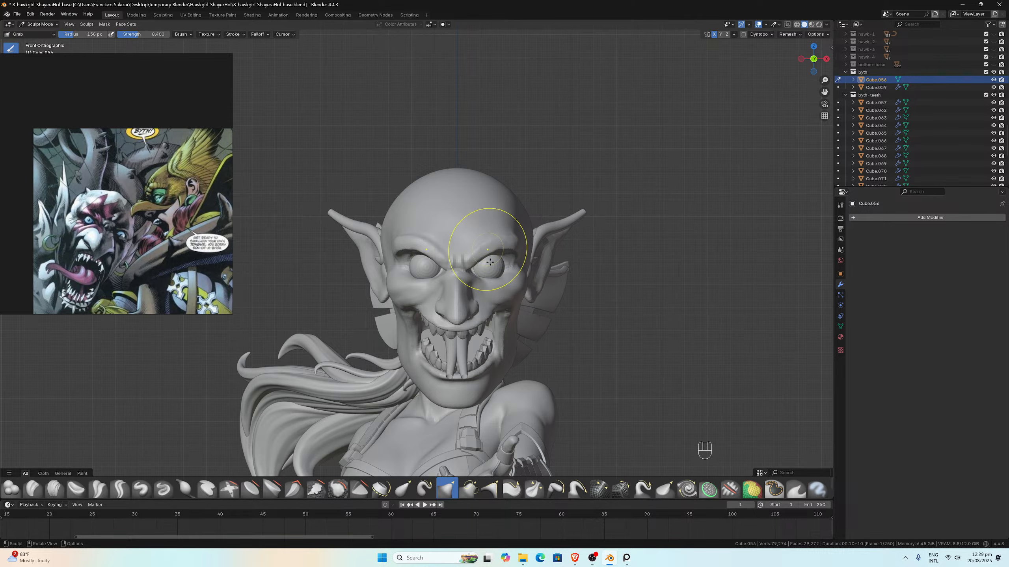
pyautogui.scroll(-2, 504, 269)
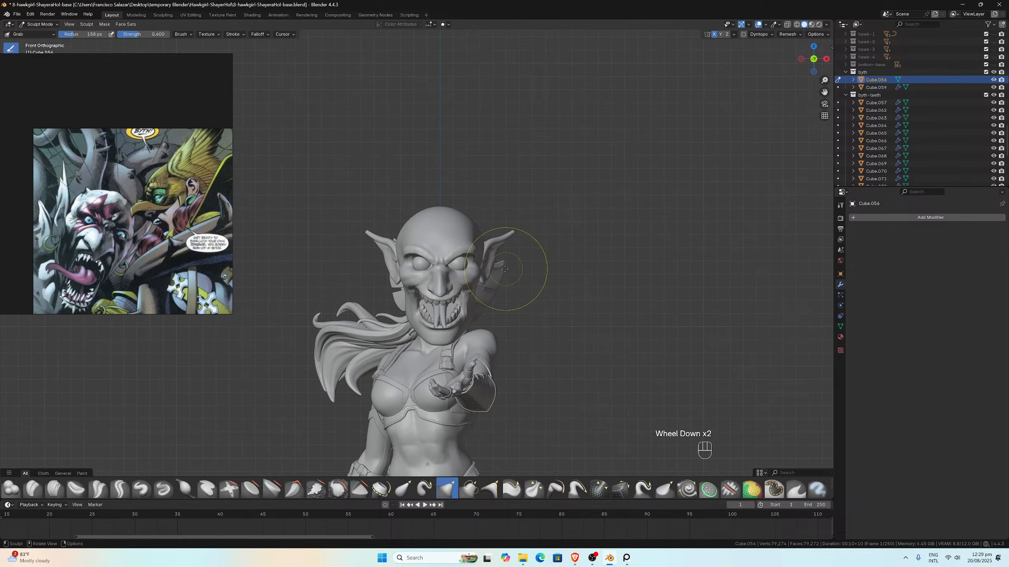
pyautogui.moveTo(505, 269); pyautogui.dragTo(449, 266, button='middle')
pyautogui.scroll(2, 449, 266)
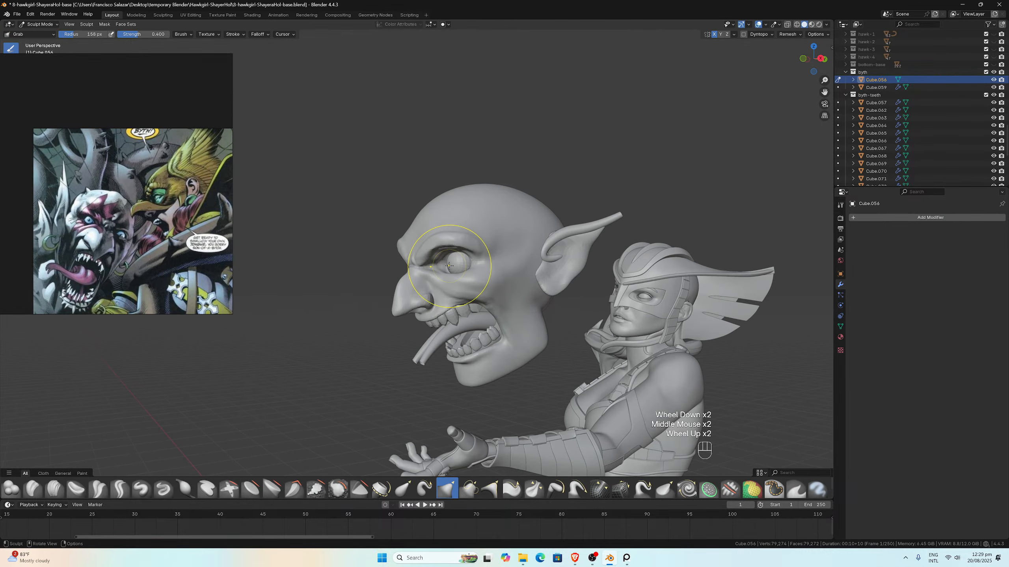
pyautogui.scroll(-4, 98, 184)
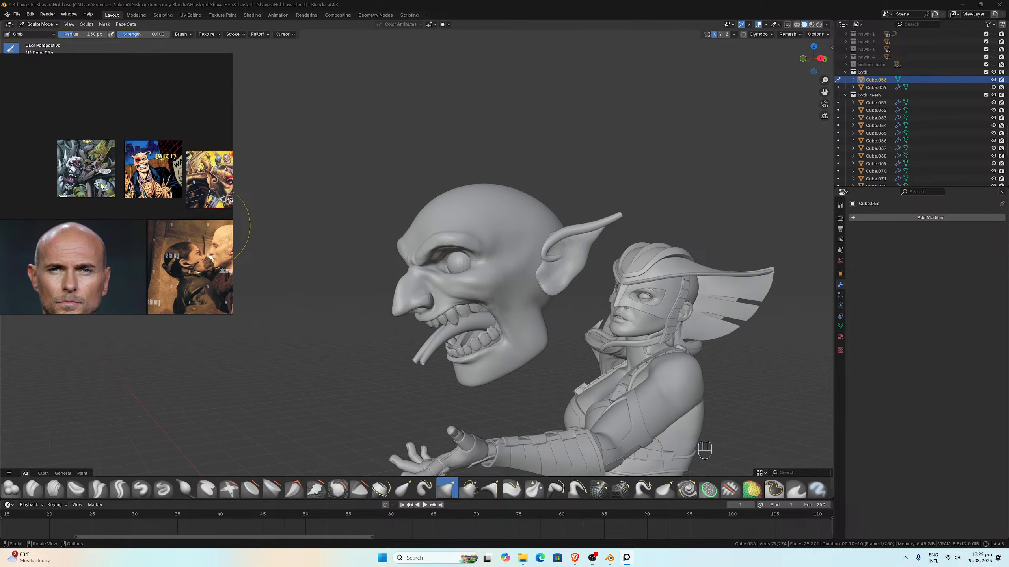
pyautogui.scroll(-2, 134, 230)
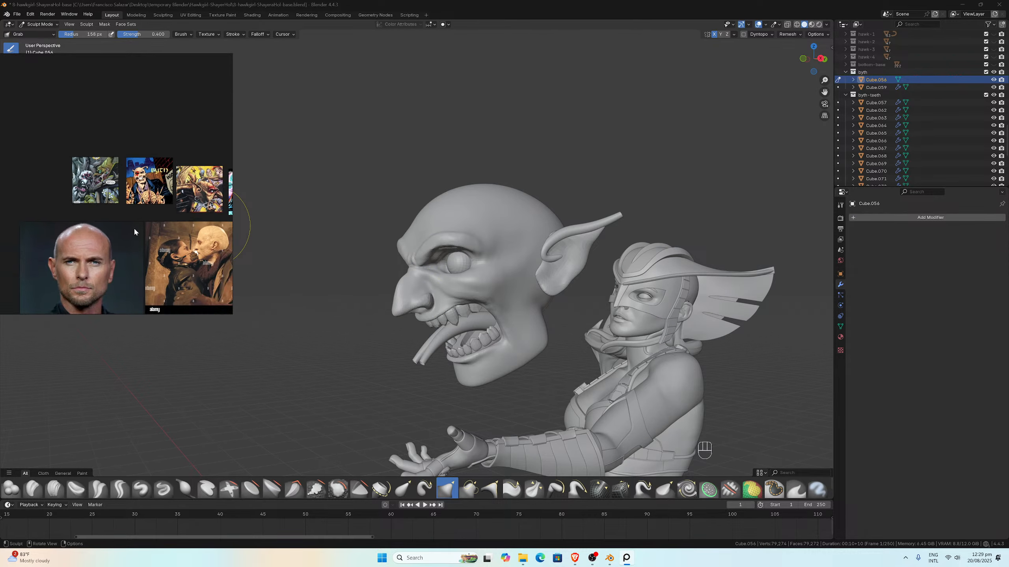